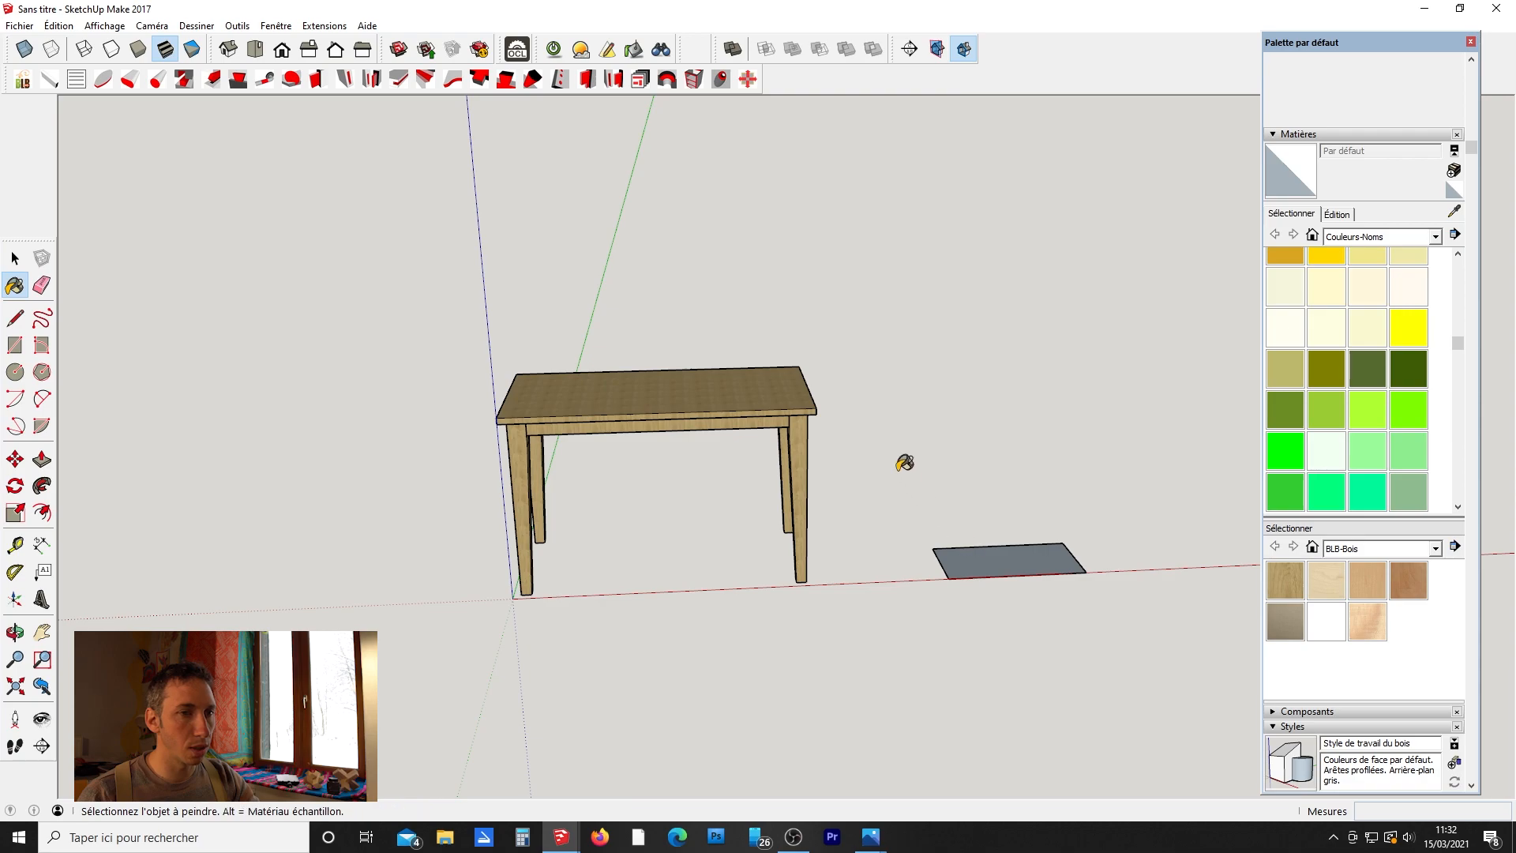
Paint the tabletop, all the aprons and the four legs with the default material to strip their wood texture.
click(749, 392)
click(686, 414)
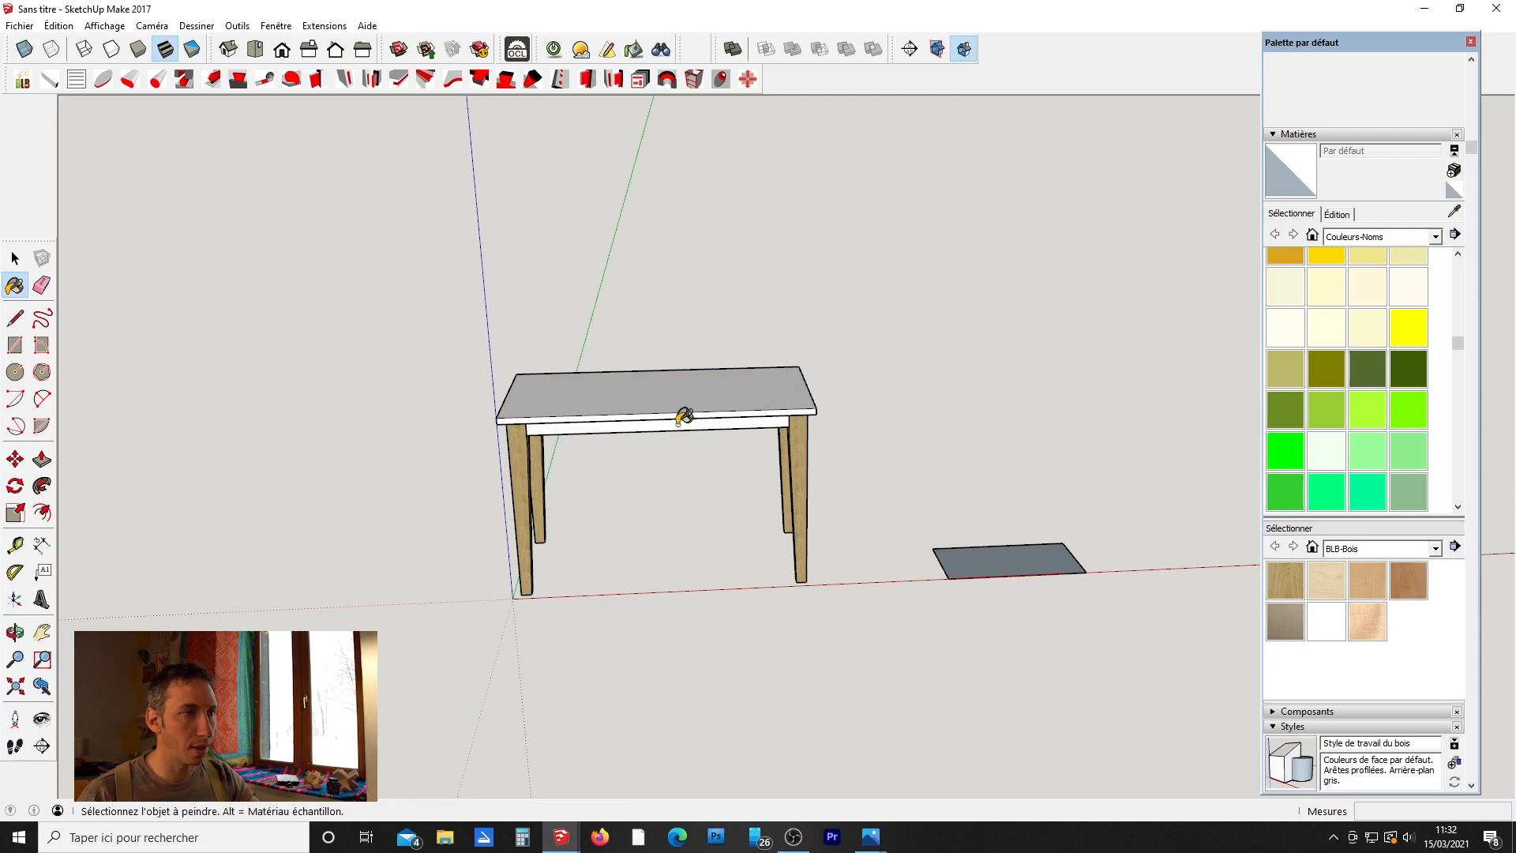
click(521, 458)
click(539, 450)
mouse_move(565, 467)
middle_down()
mouse_move(785, 294)
mouse_move(778, 308)
middle_up()
click(760, 438)
click(727, 407)
middle_drag(727, 407, 838, 351)
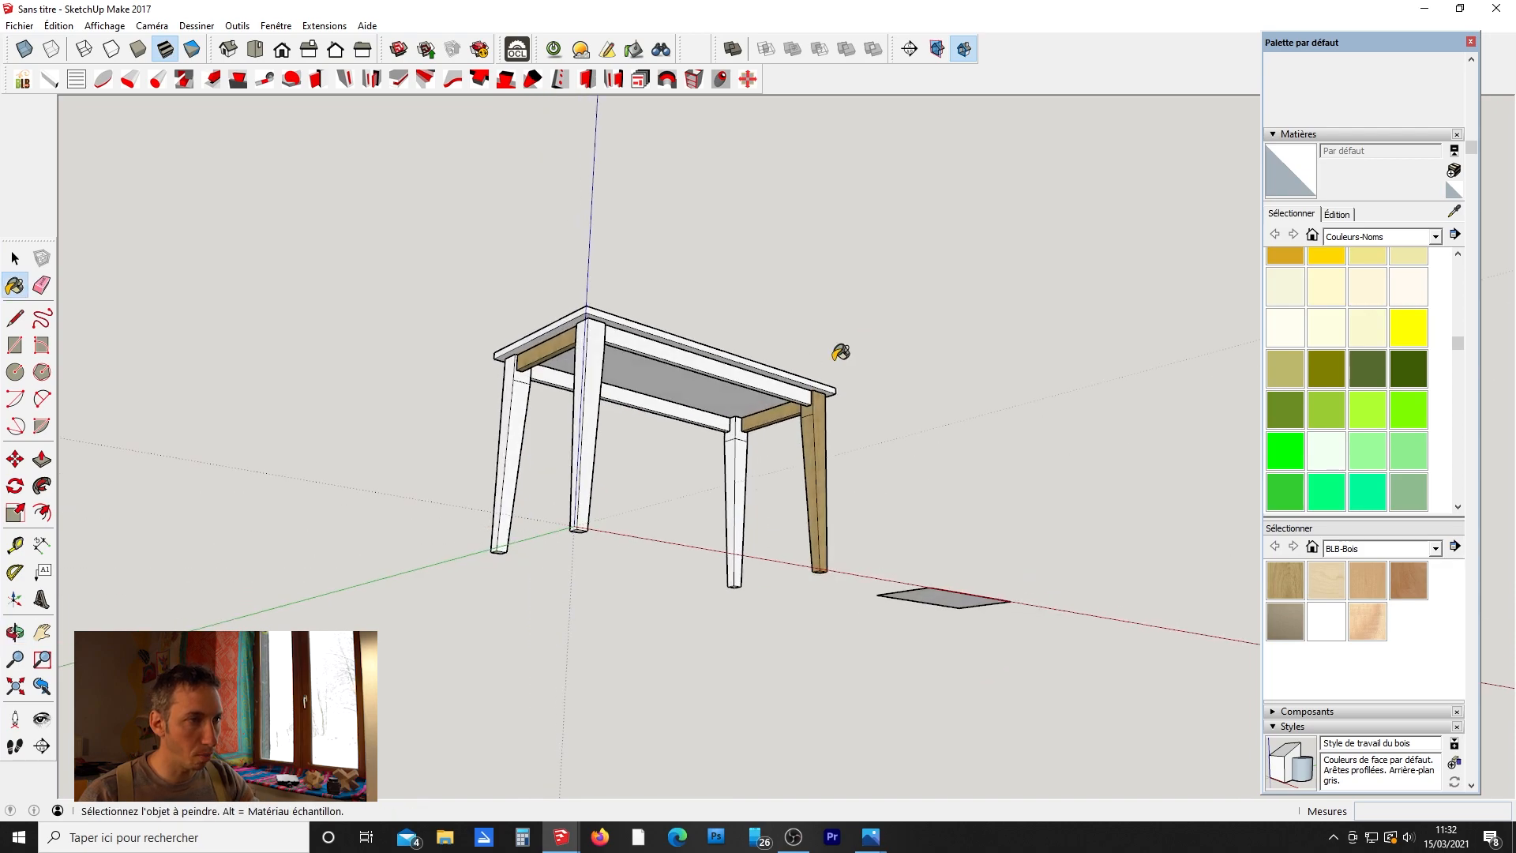
click(781, 409)
click(815, 449)
click(563, 343)
key(space)
Delete the flat rectangle lying on the ground beside the table.
mouse_move(723, 416)
middle_down()
mouse_move(974, 664)
mouse_move(994, 573)
mouse_move(934, 680)
middle_up()
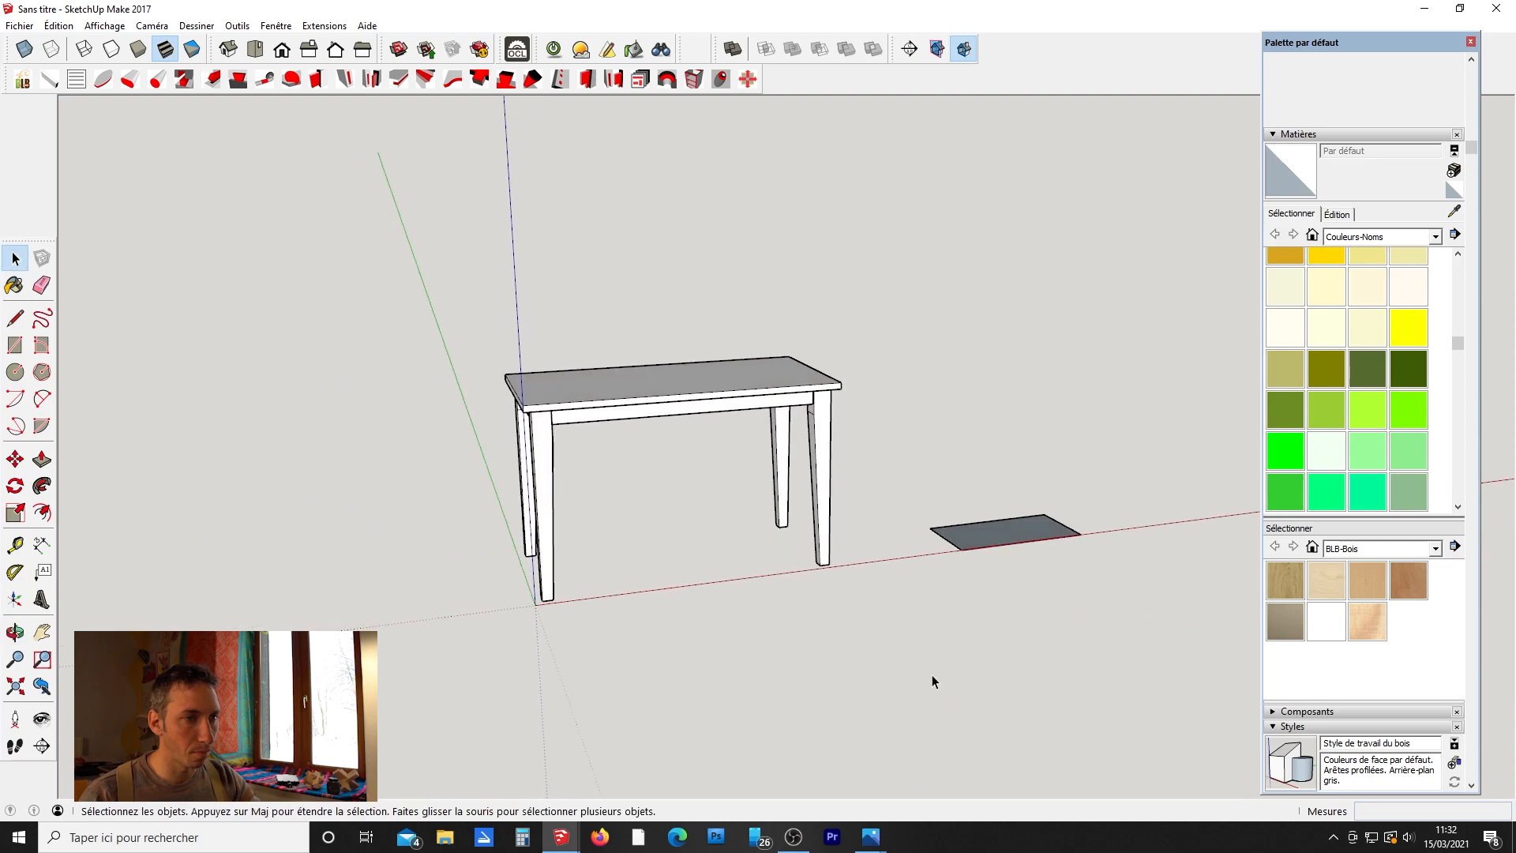
drag(931, 501, 1109, 610)
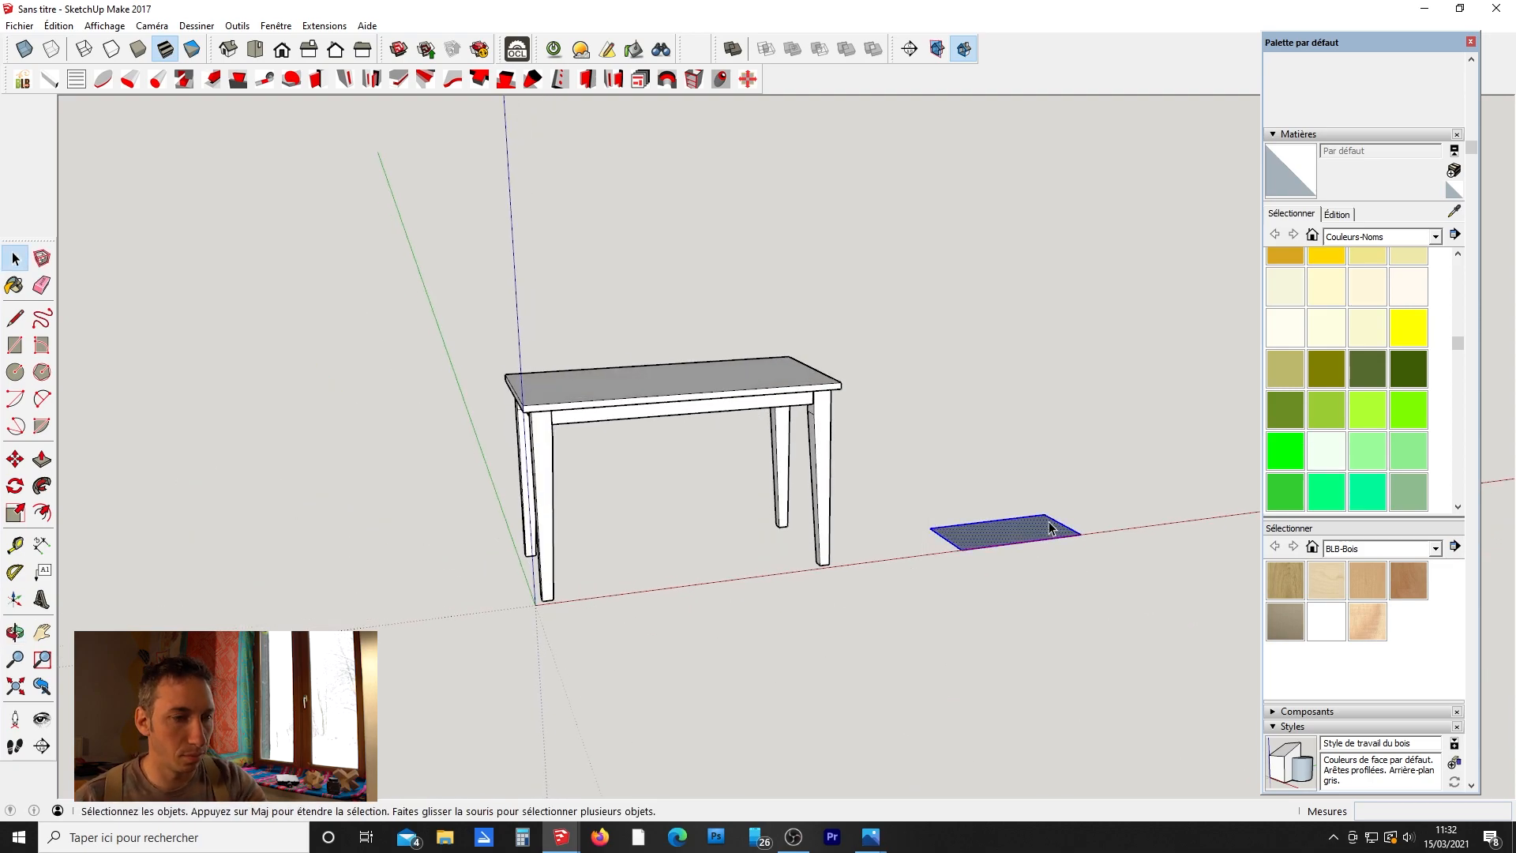
key(Delete)
scroll(1049, 521, down, 2)
scroll(760, 455, up, 3)
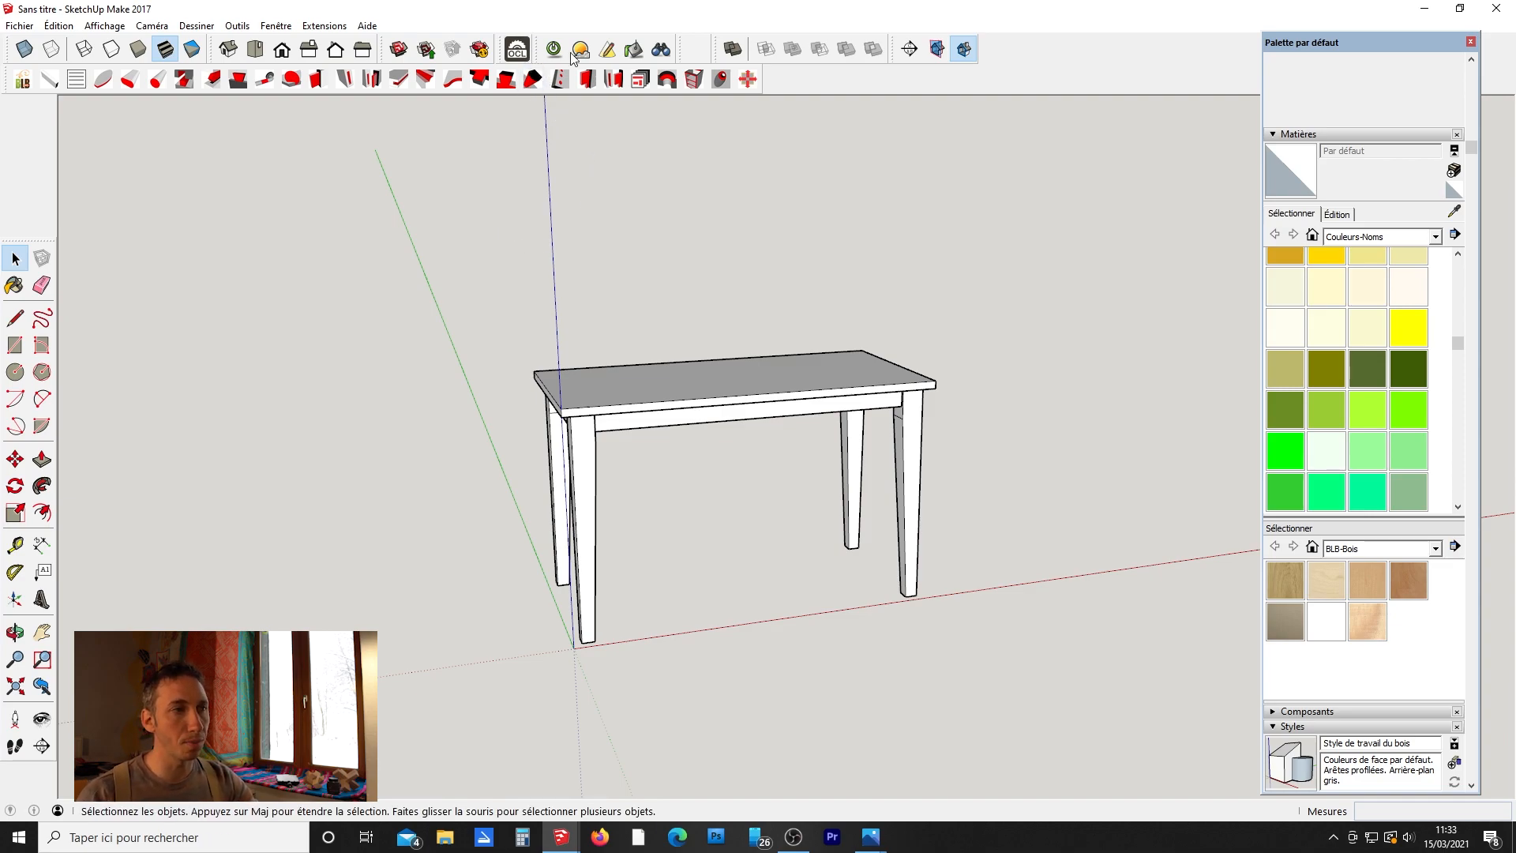
middle_drag(609, 440, 782, 307)
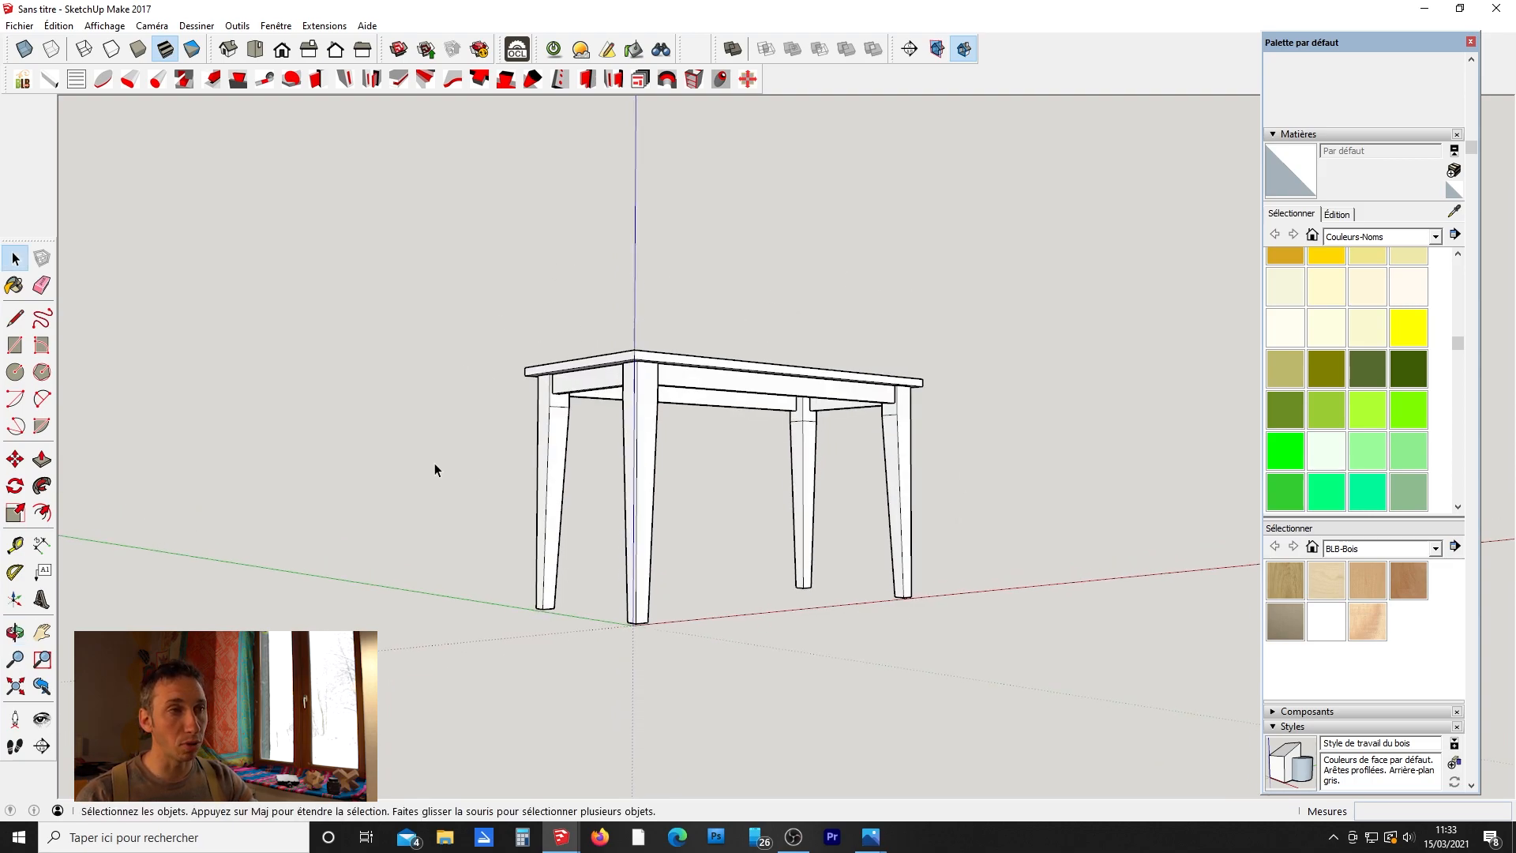
mouse_move(950, 344)
middle_down()
mouse_move(894, 430)
mouse_move(941, 348)
middle_up()
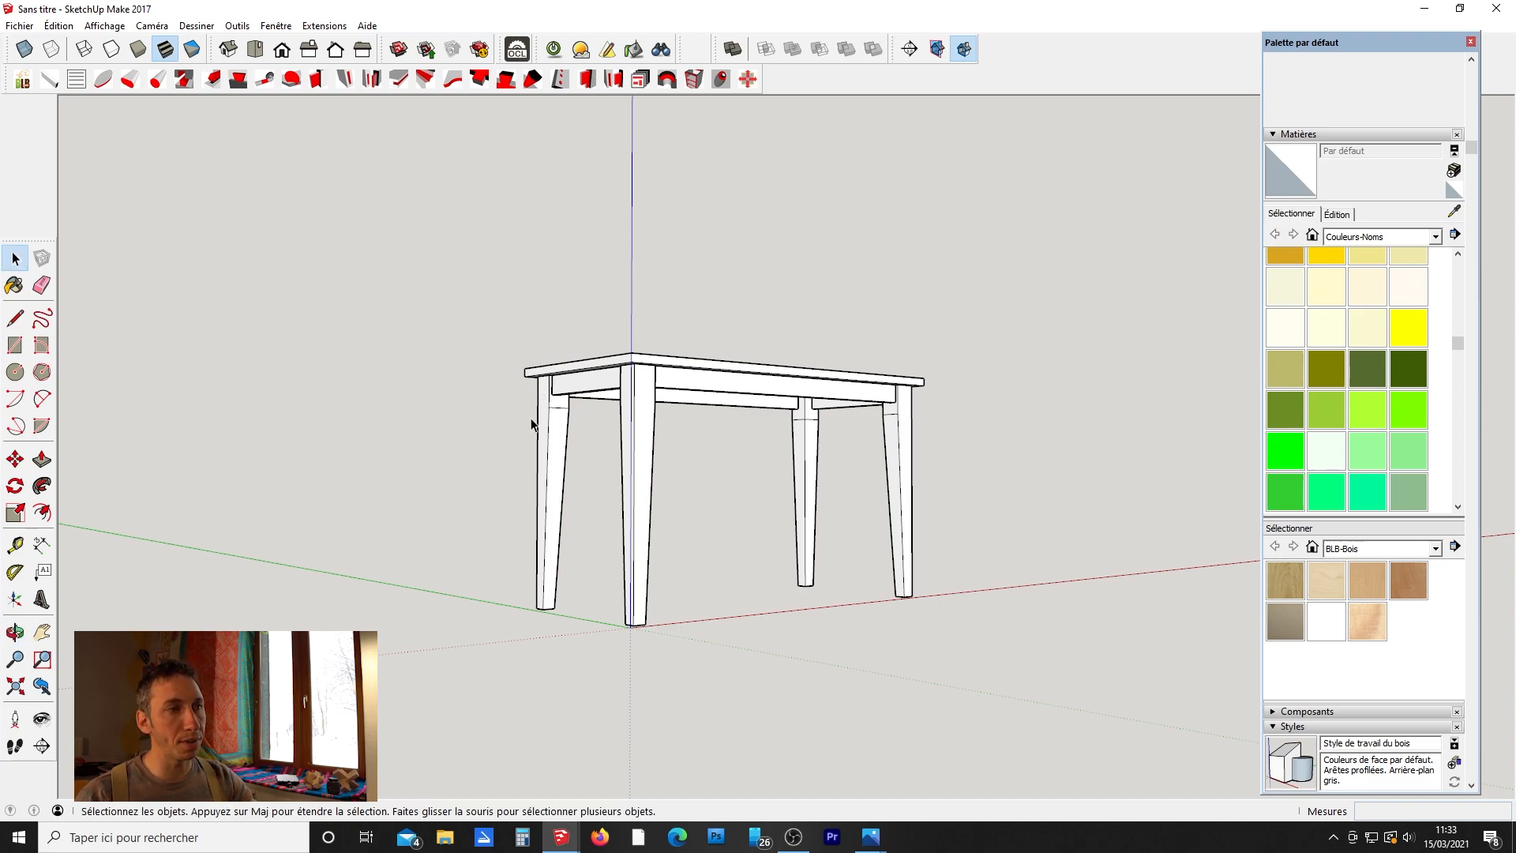
middle_drag(844, 556, 693, 348)
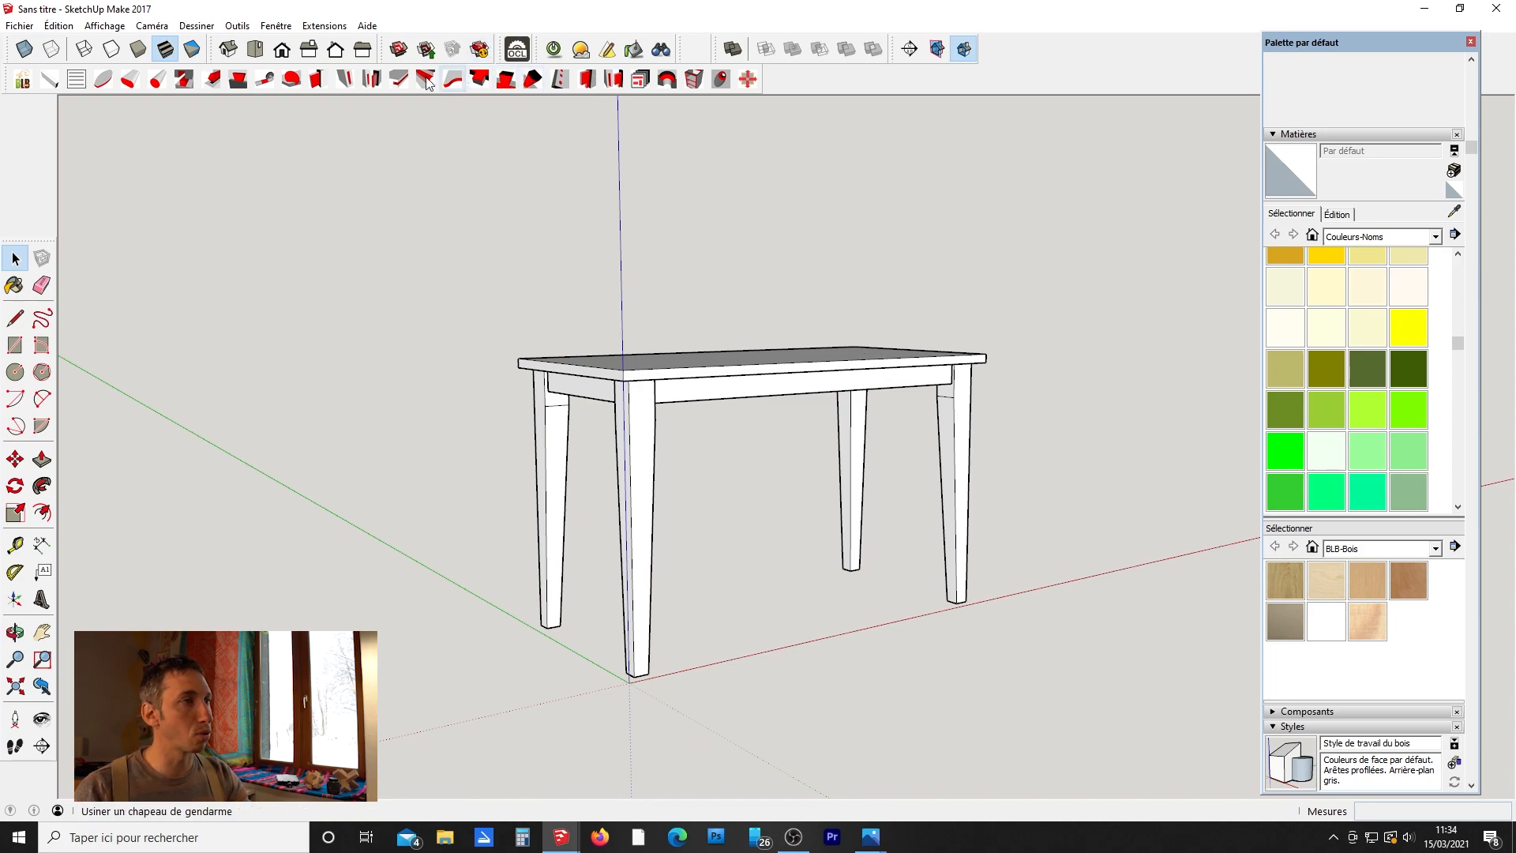
Search the Extension Warehouse for "open cut list".
click(479, 52)
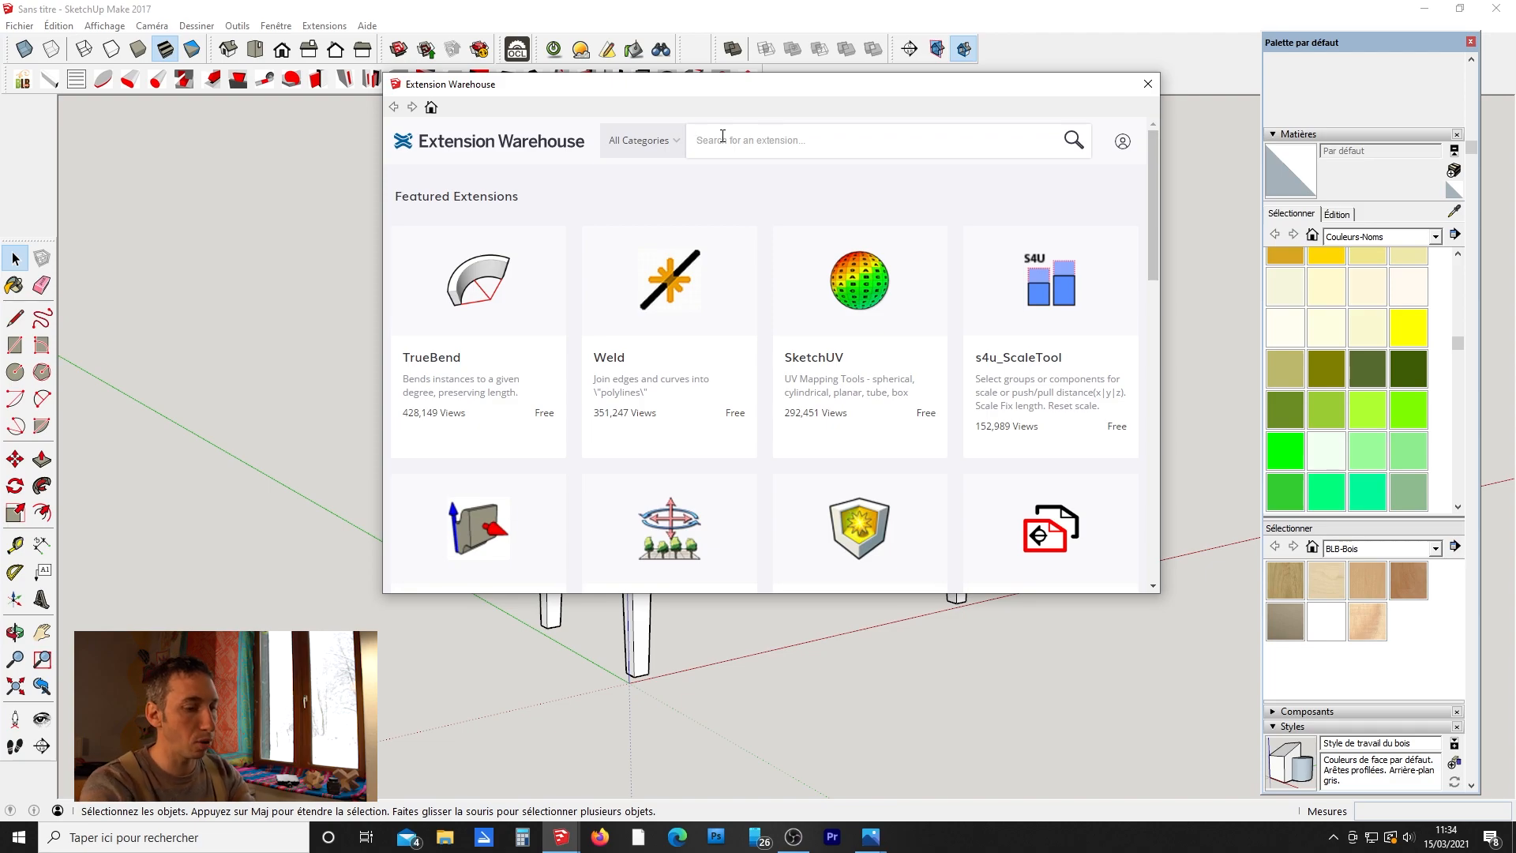
text(open cut list)
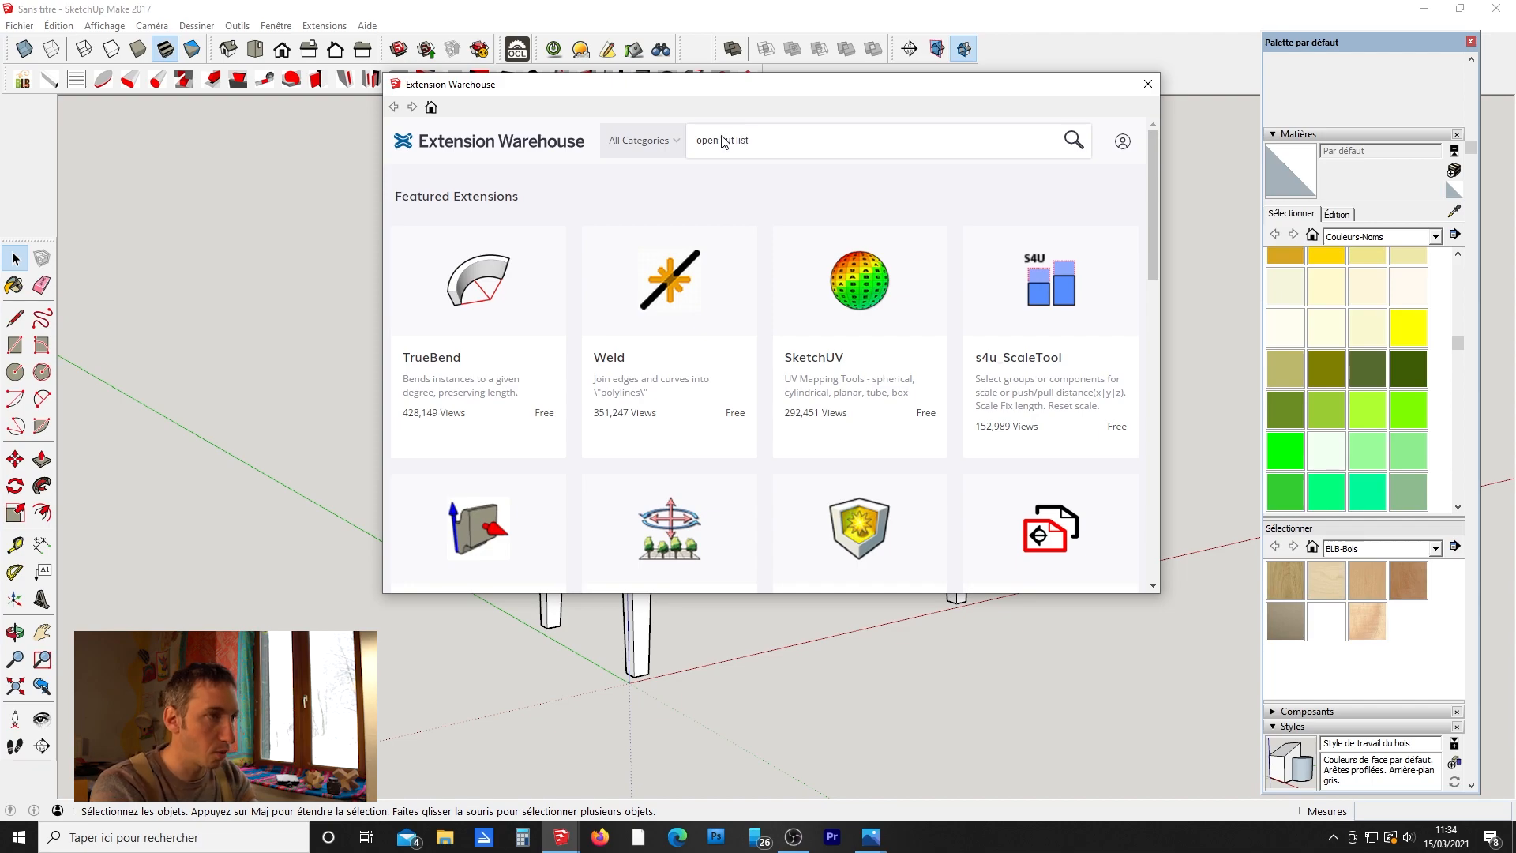
key(Return)
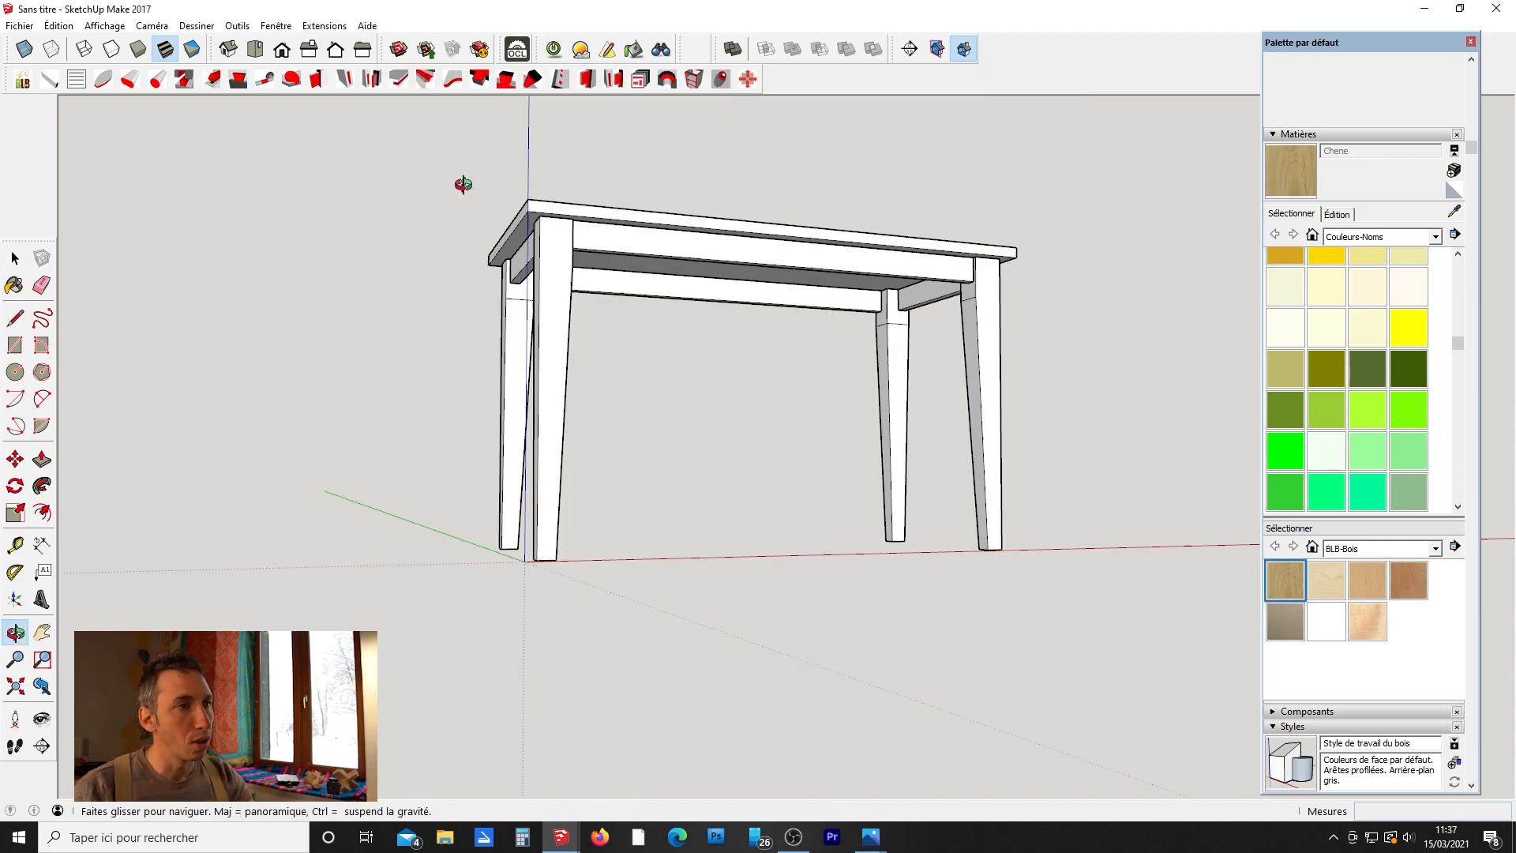
drag(457, 179, 771, 296)
key(space)
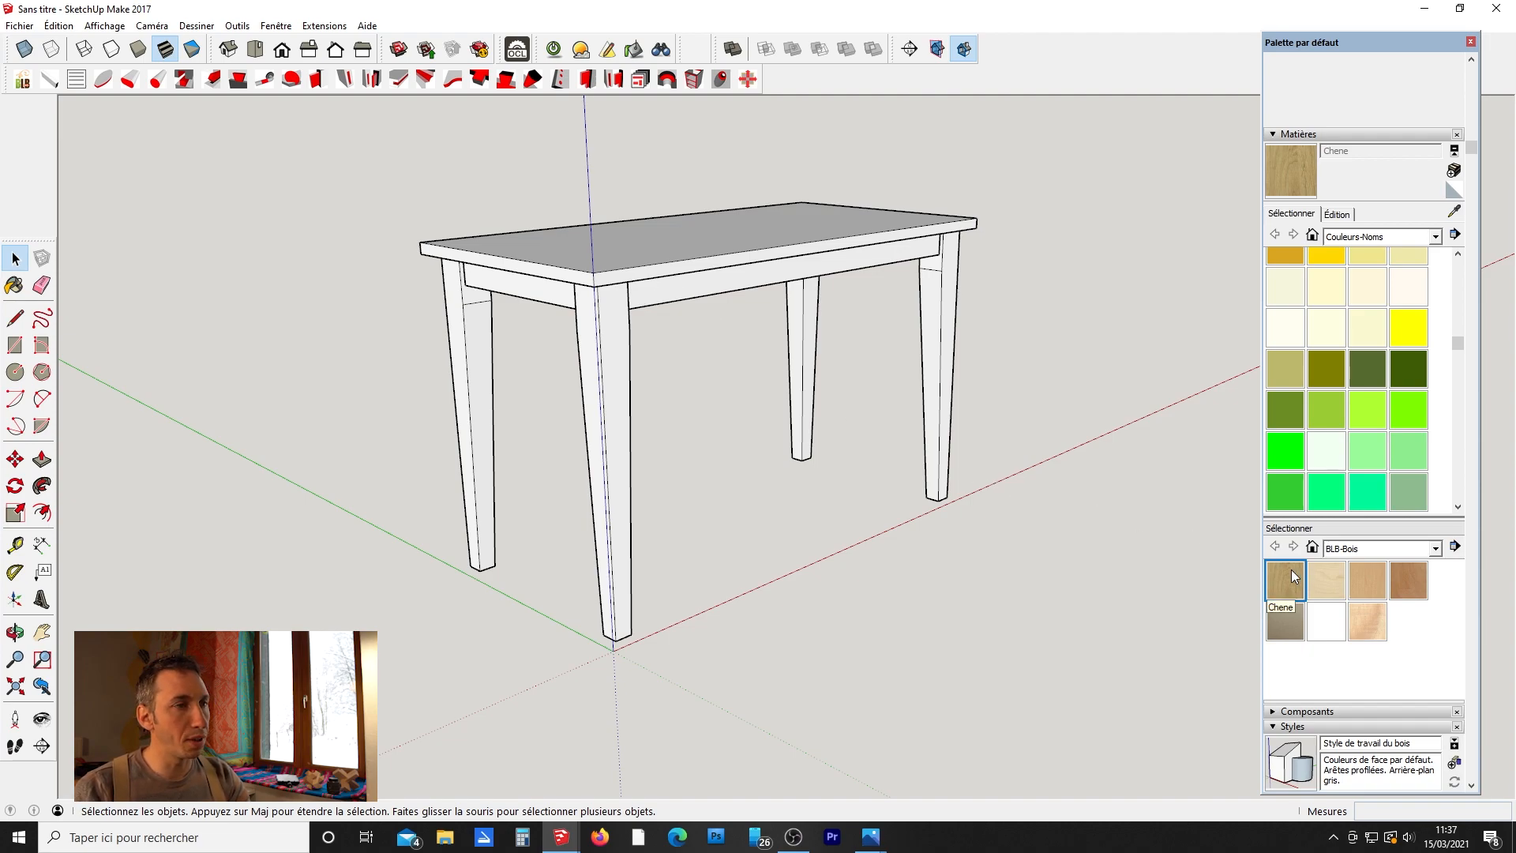
scroll(617, 349, down, 2)
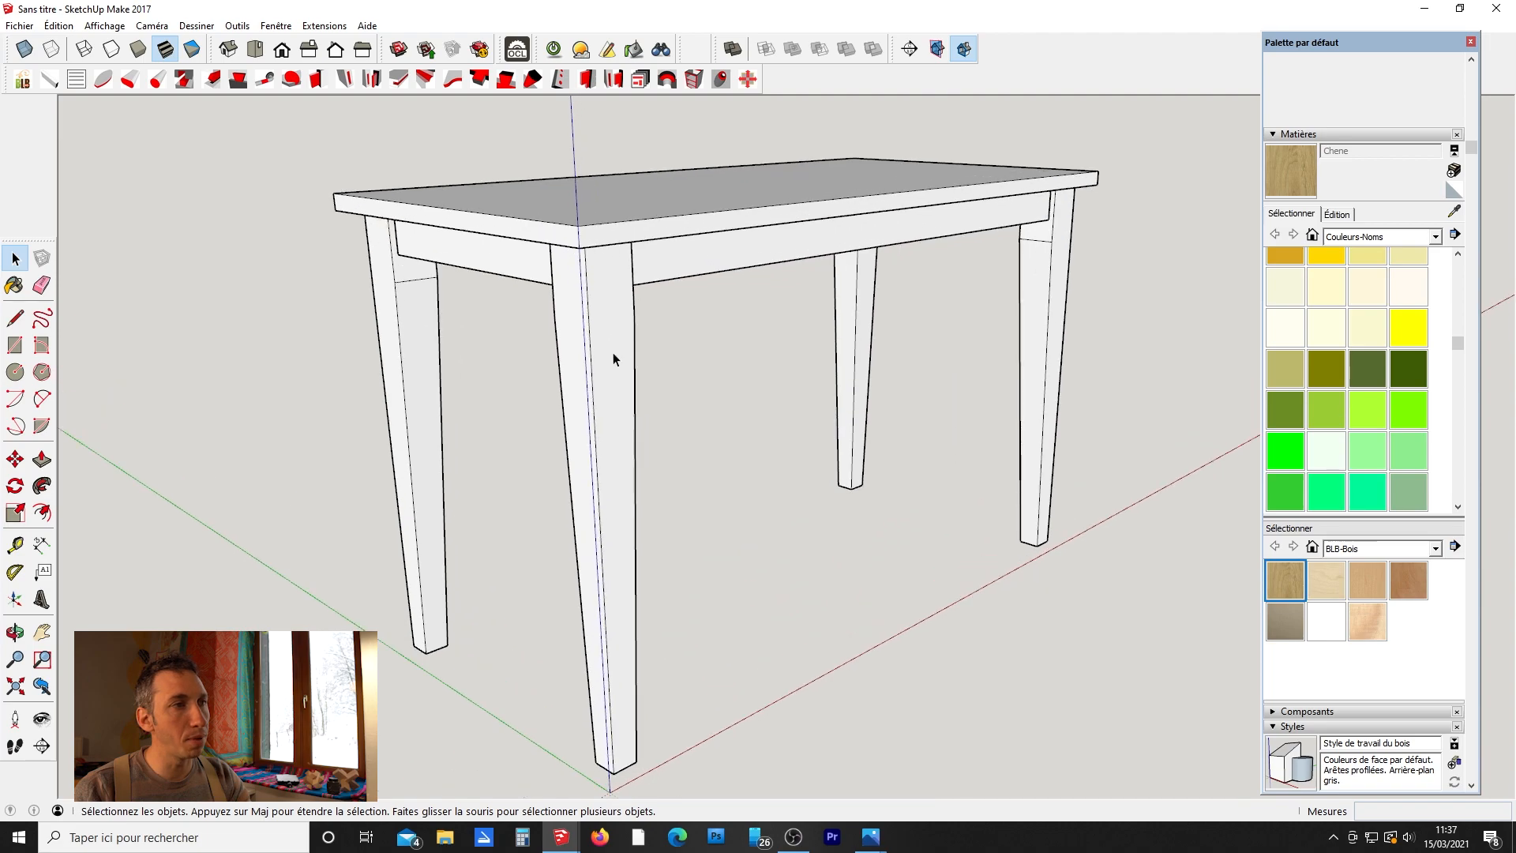
middle_drag(677, 315, 722, 258)
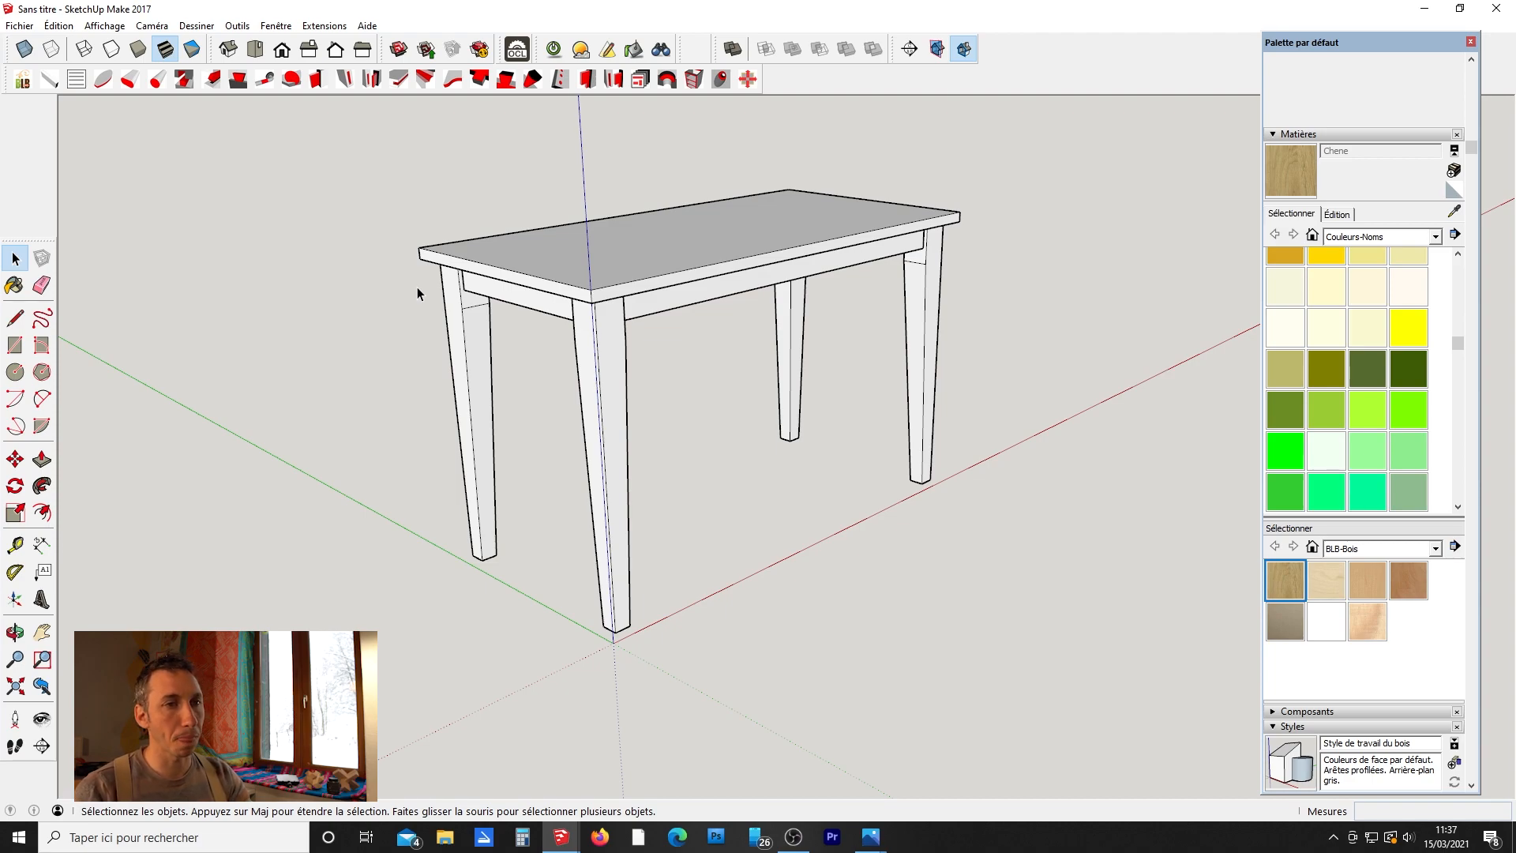
scroll(682, 262, down, 3)
scroll(712, 300, up, 3)
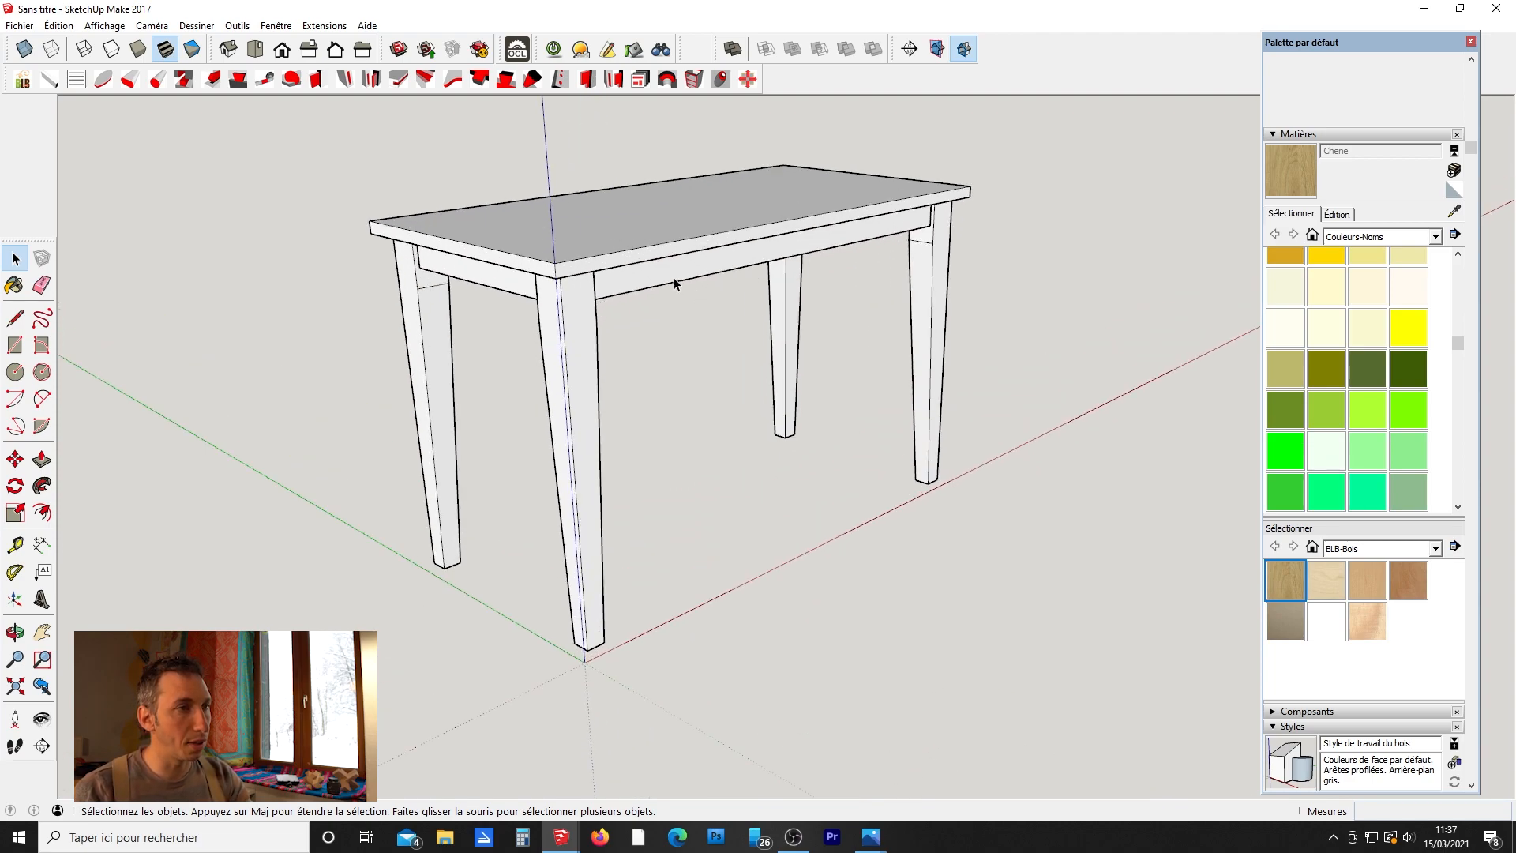
scroll(563, 261, down, 2)
Paint the four table legs with the Chene material from the BLB-Bois collection.
middle_drag(476, 371, 630, 288)
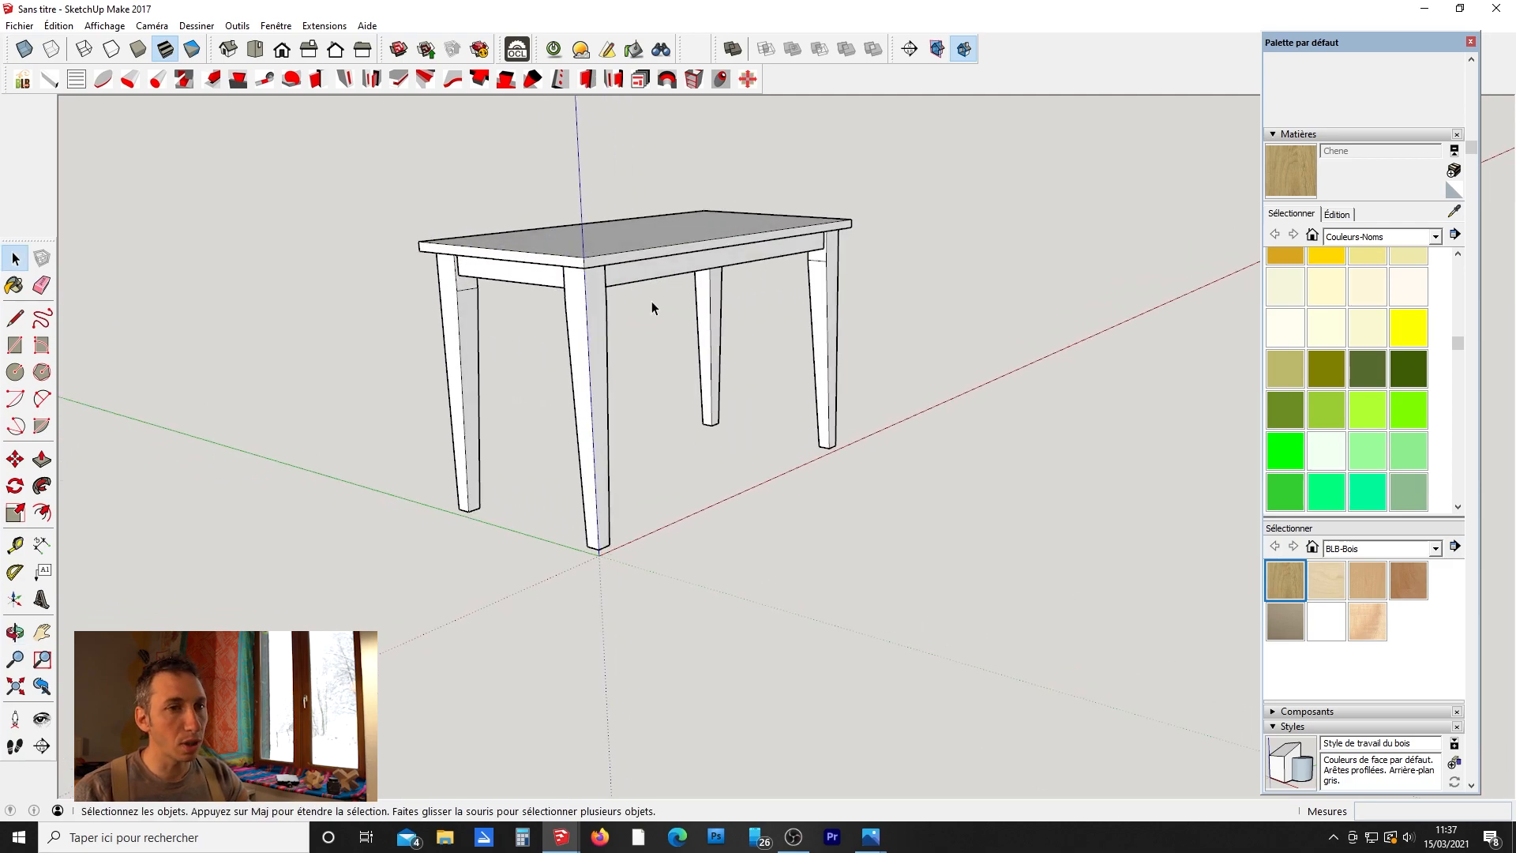
click(1287, 579)
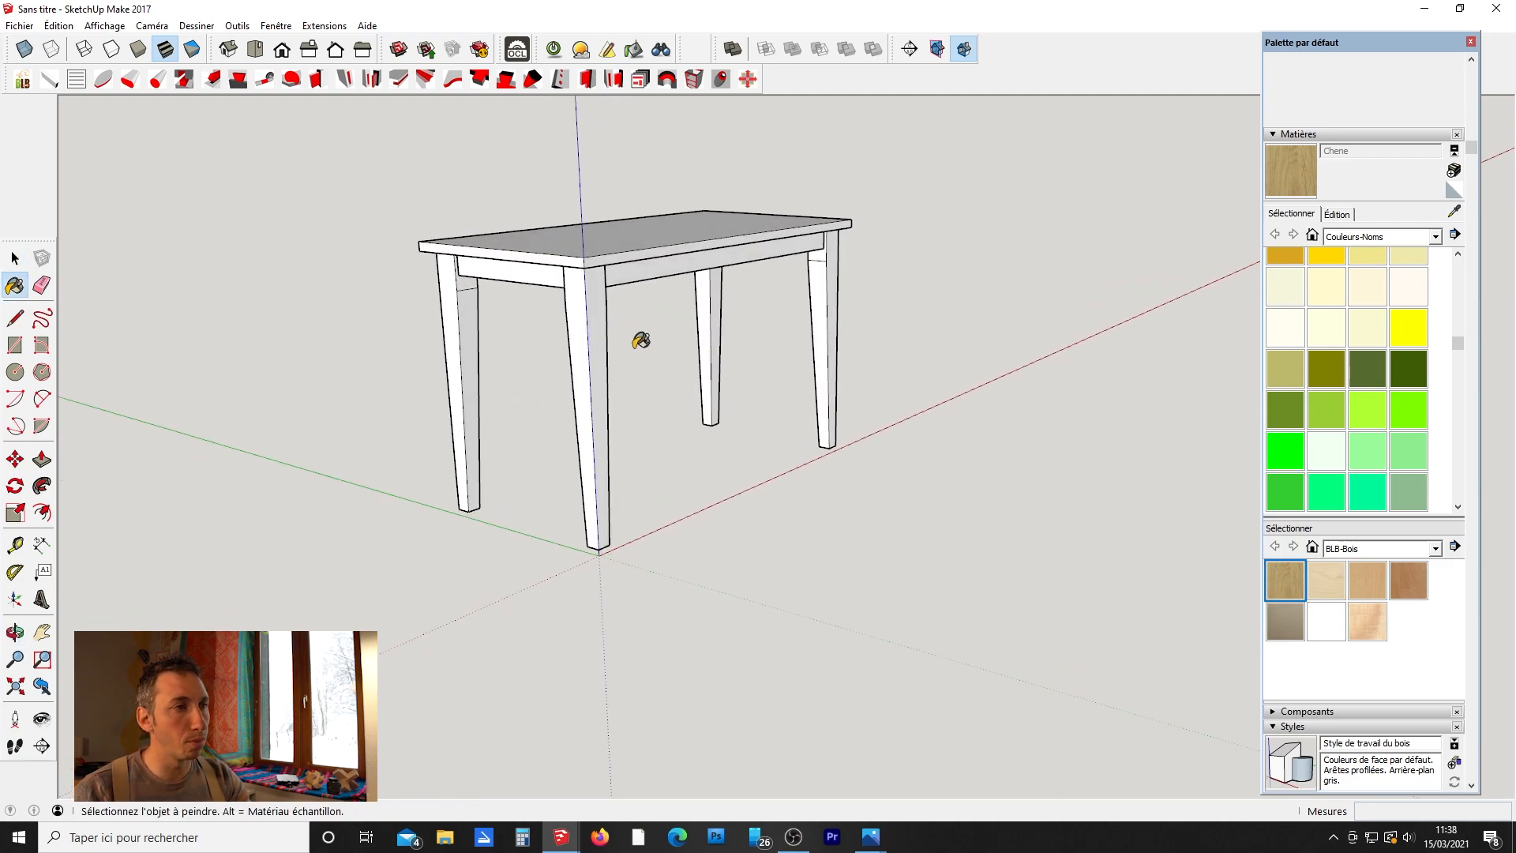
click(583, 317)
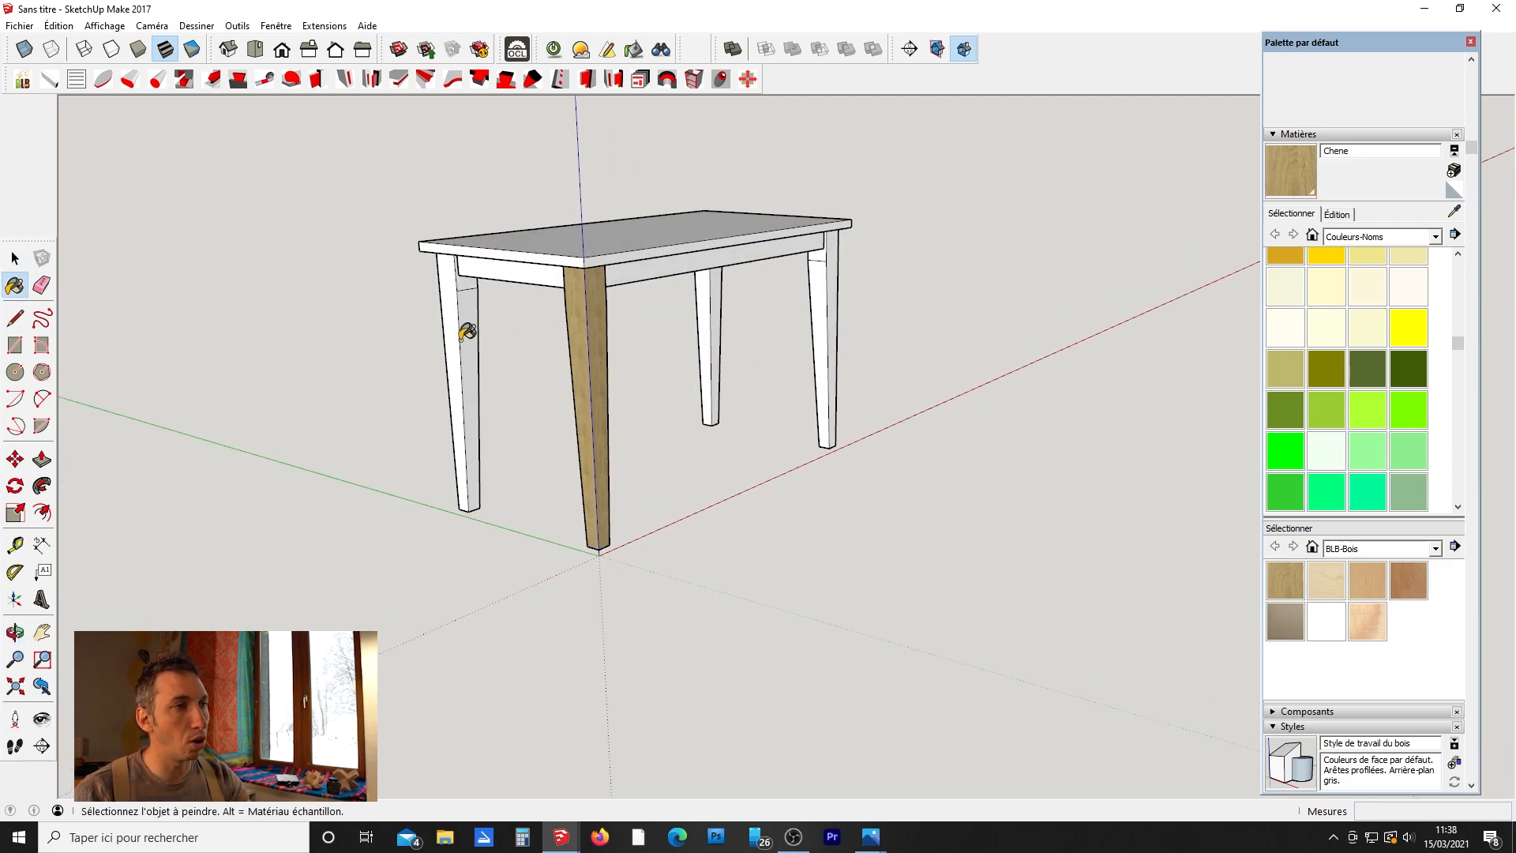
click(466, 329)
click(715, 296)
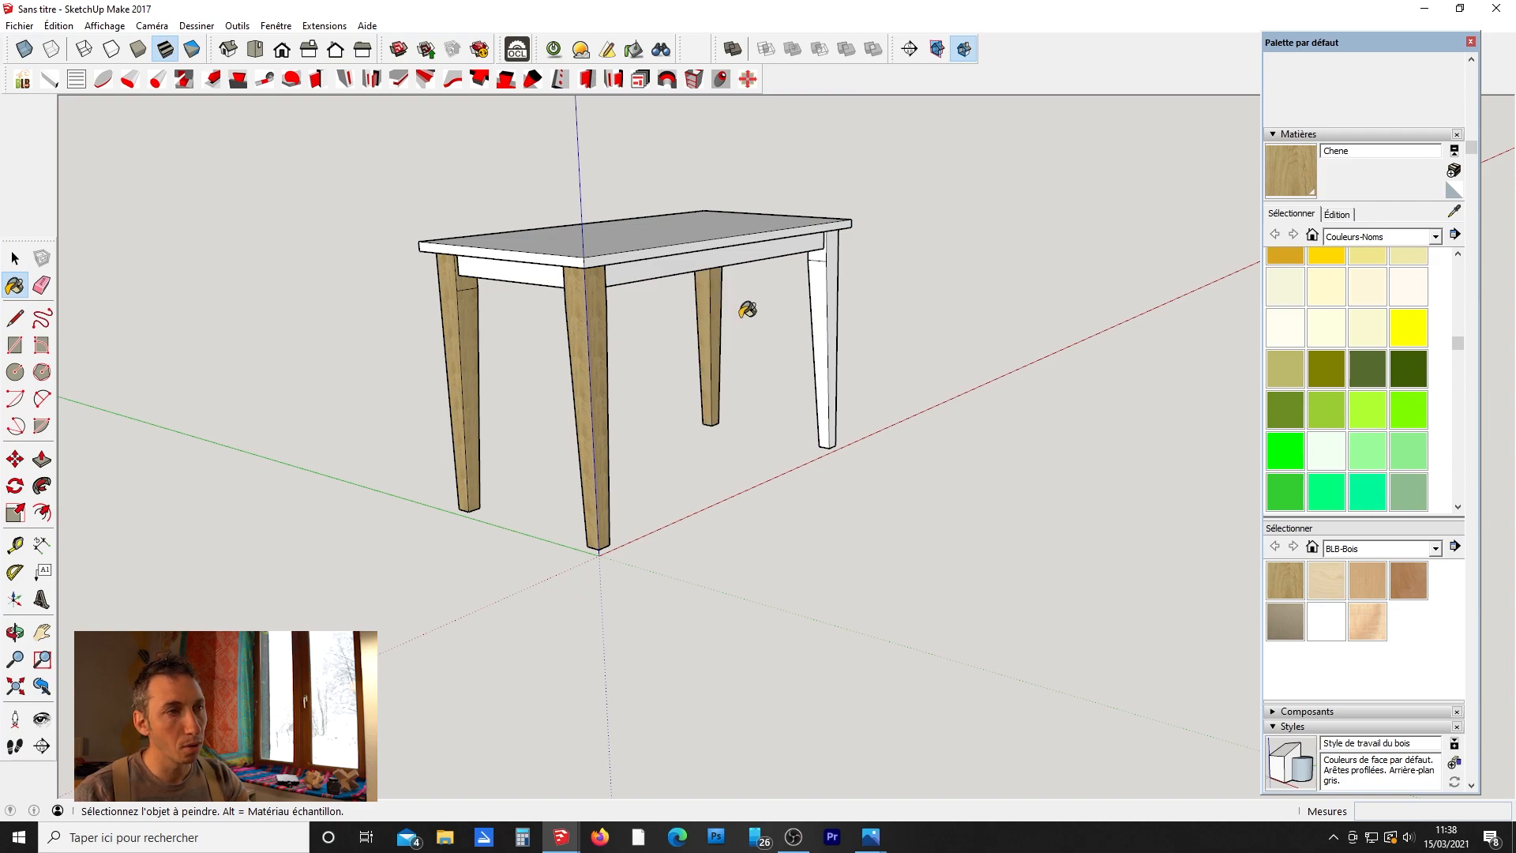
click(822, 306)
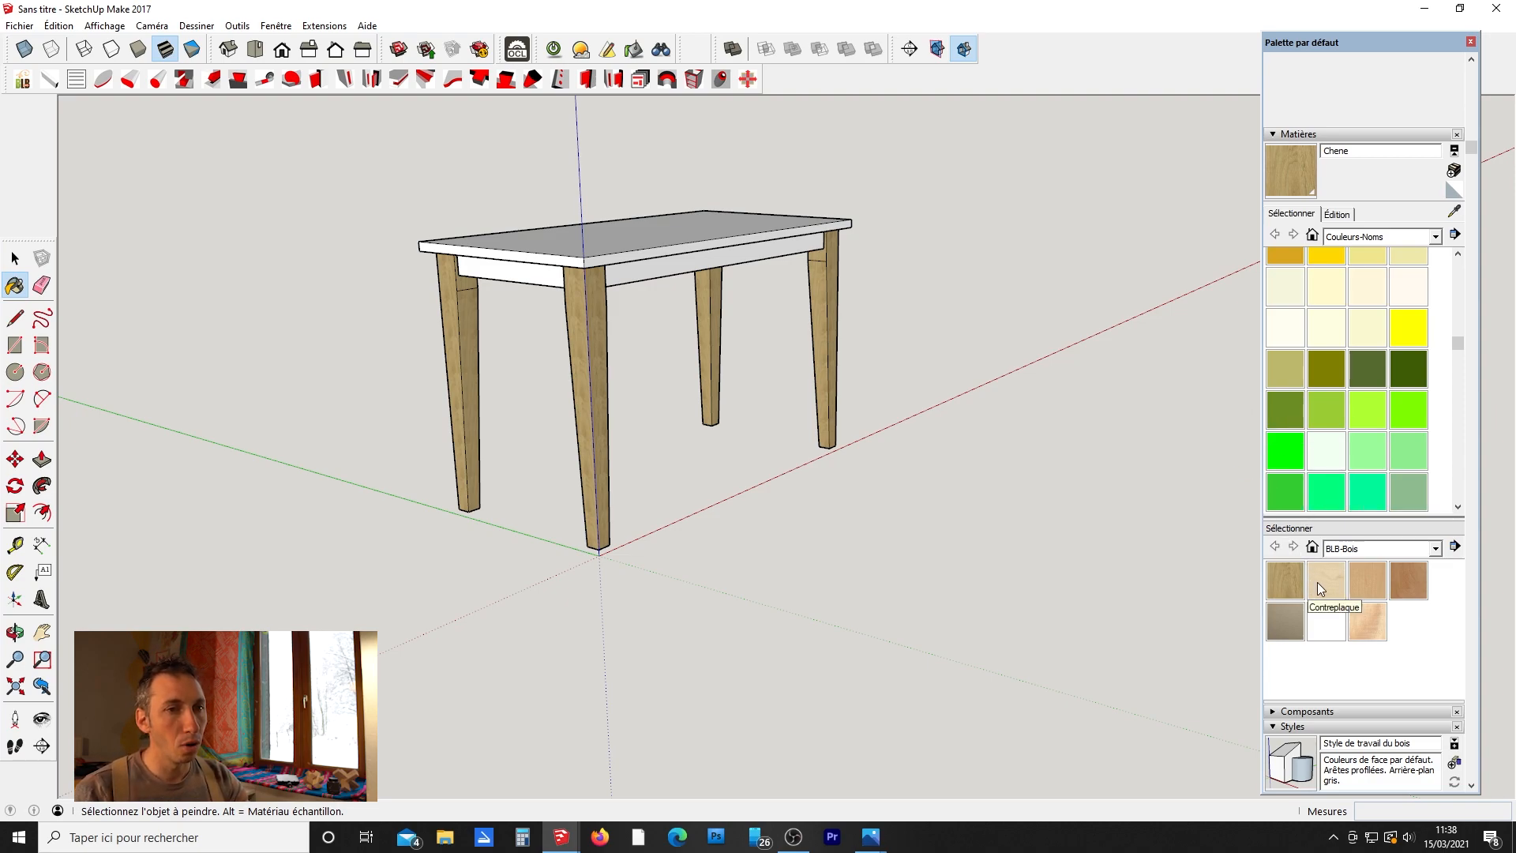
Paint three of the four aprons under the tabletop with the Hetre material from the BLB-Bois collection.
click(1409, 579)
scroll(730, 237, up, 3)
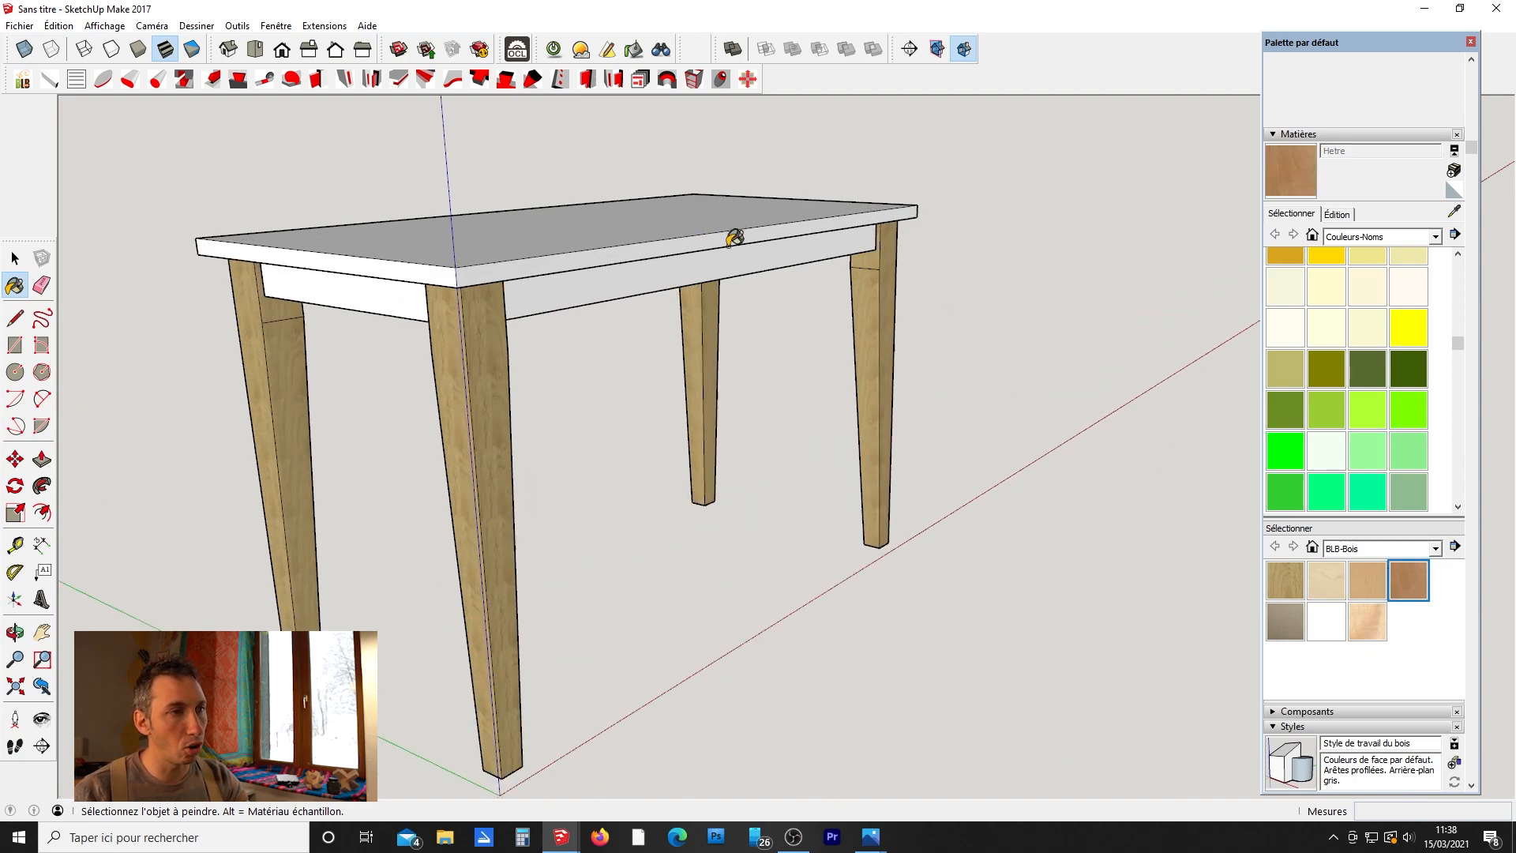
click(665, 269)
mouse_move(665, 269)
middle_down()
mouse_move(694, 271)
mouse_move(679, 261)
middle_up()
click(626, 229)
mouse_move(374, 218)
middle_down()
mouse_move(1031, 302)
mouse_move(701, 340)
mouse_move(774, 354)
middle_up()
click(960, 304)
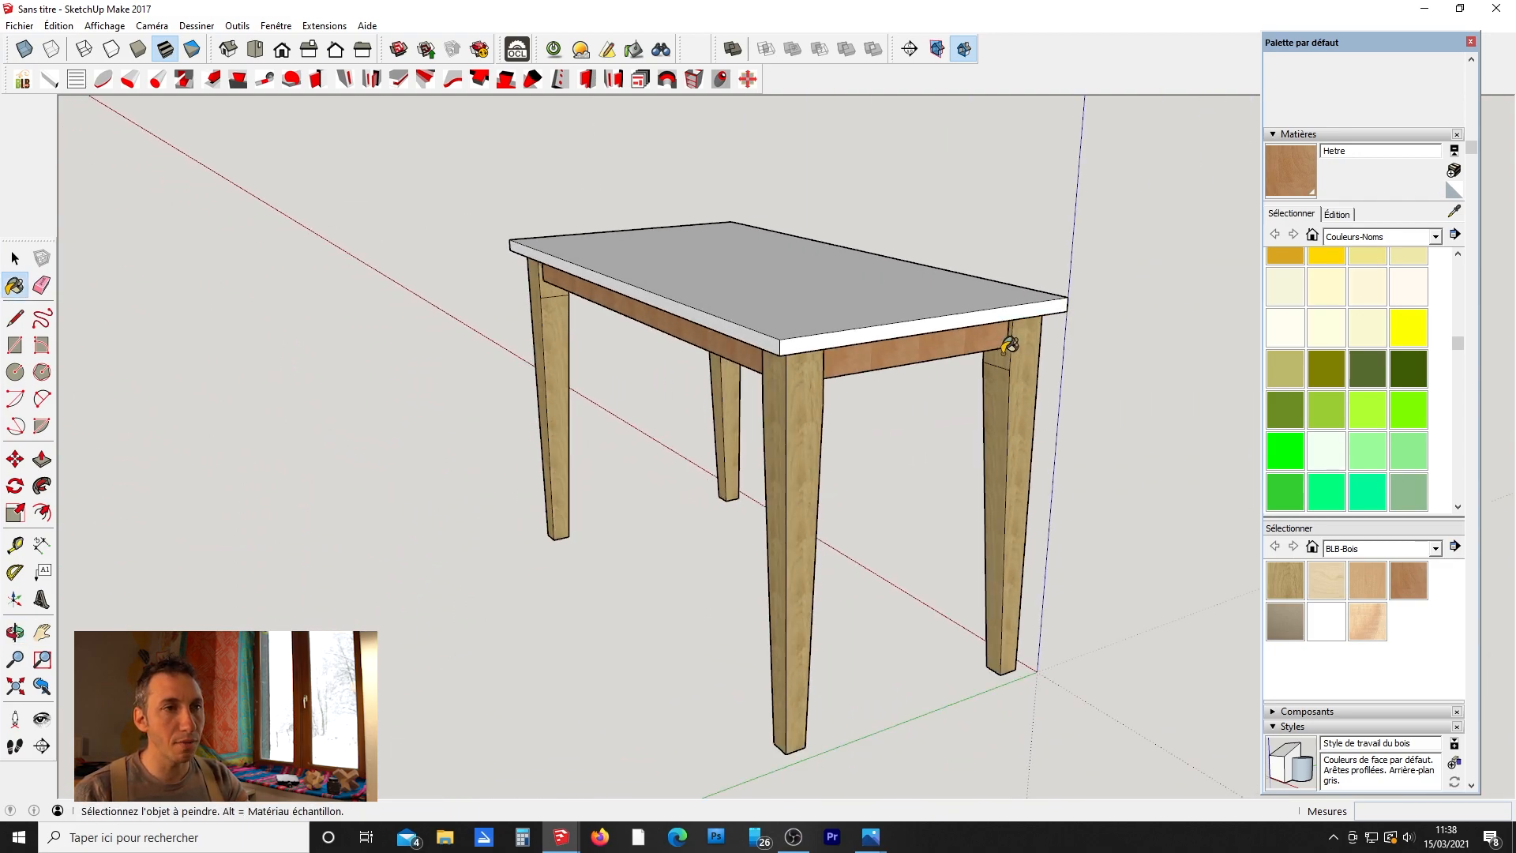
Paint the tabletop with the yellow 0056_Jaune colour from the Couleurs-Noms collection.
middle_drag(1005, 342, 504, 294)
middle_drag(778, 244, 786, 363)
scroll(1333, 444, up, 5)
scroll(1347, 410, down, 15)
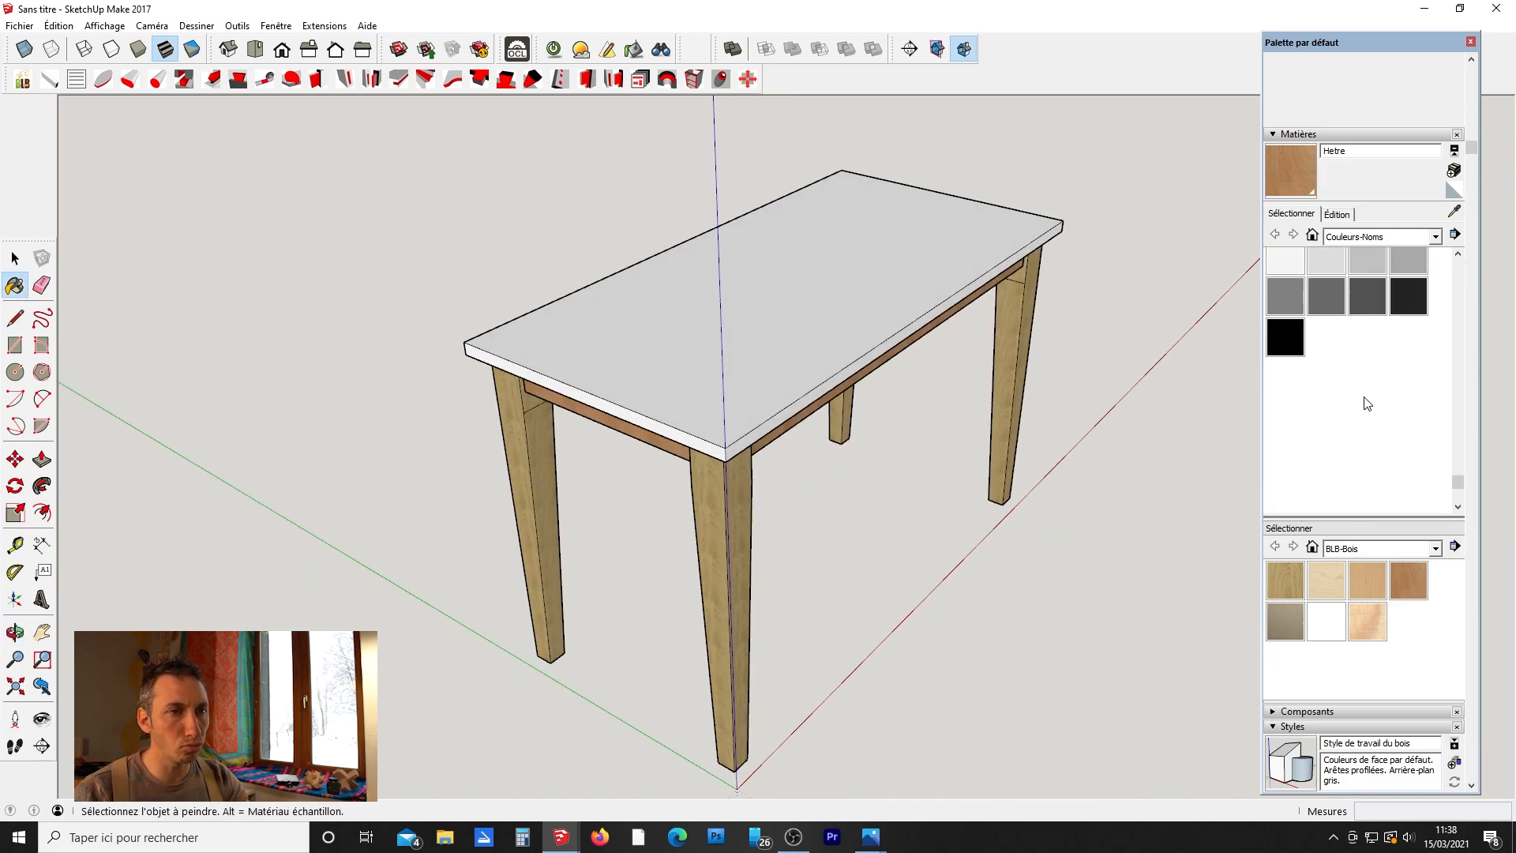
scroll(1365, 371, up, 5)
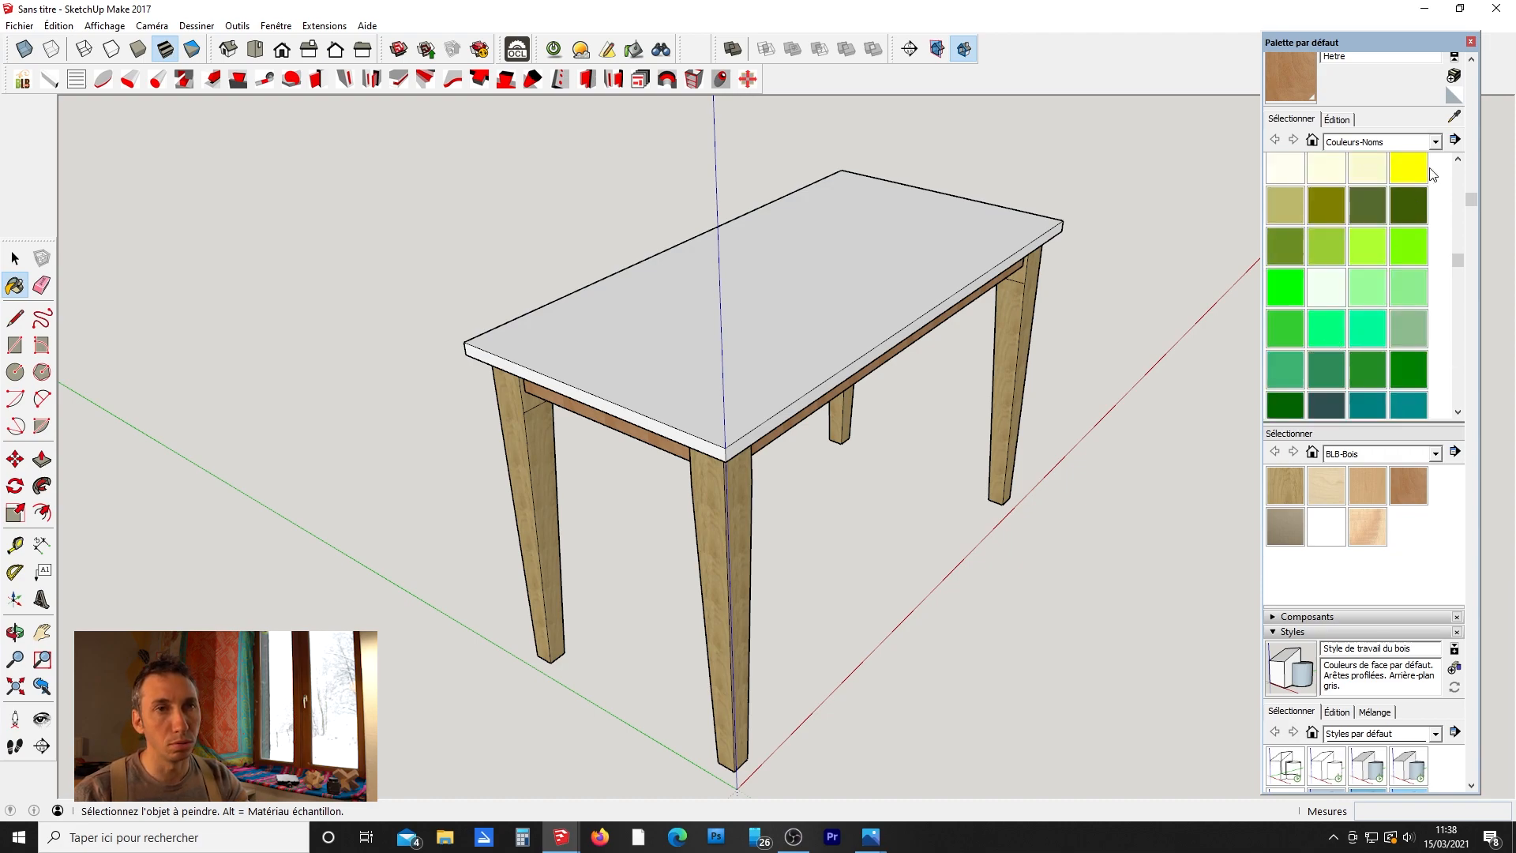
click(1409, 167)
click(869, 265)
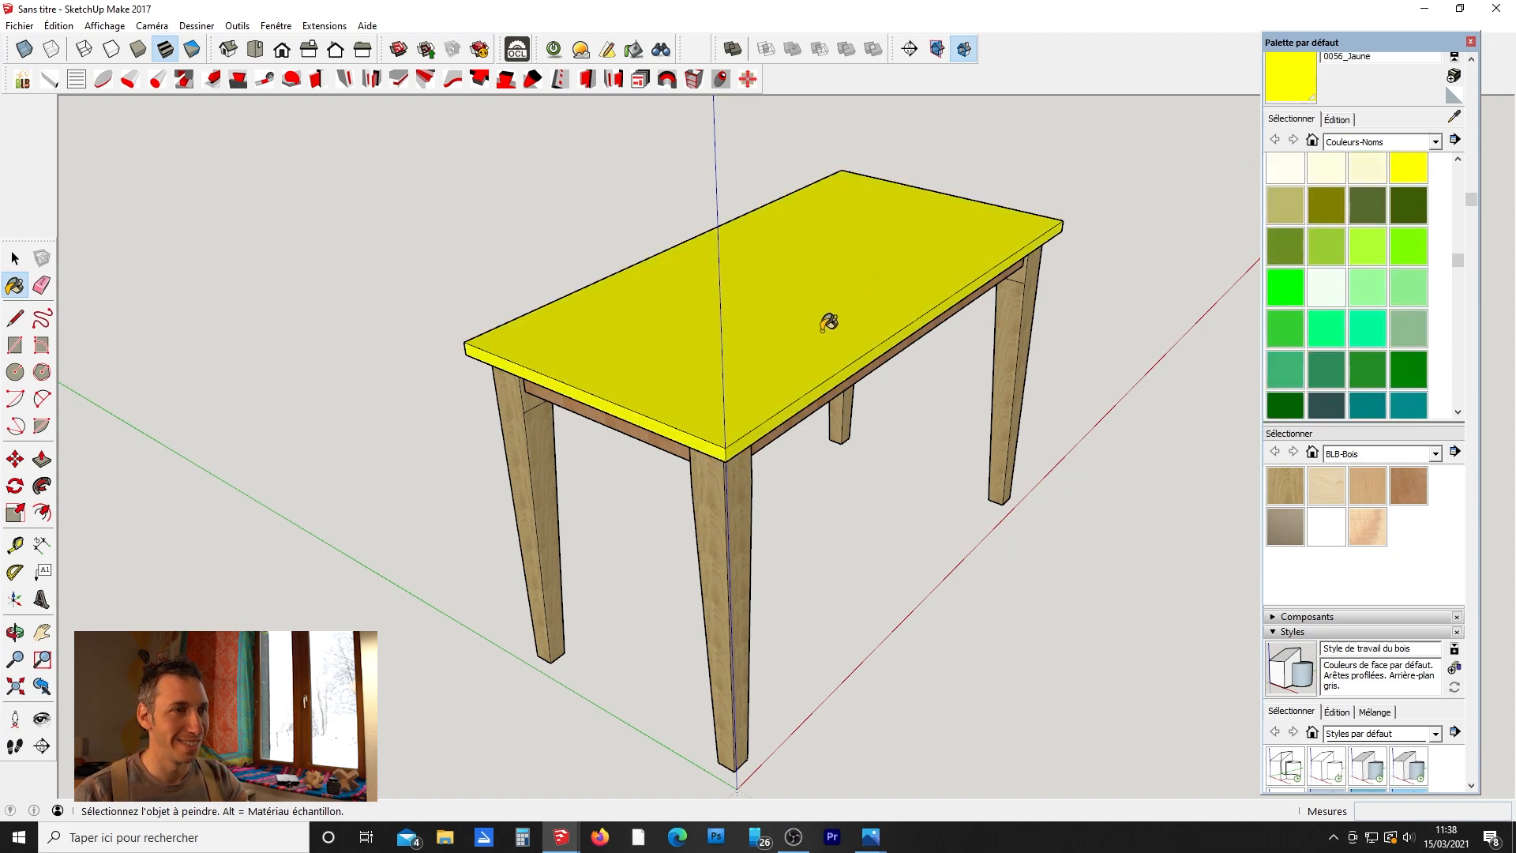
Paint the remaining white short apron with the Hetre material.
middle_drag(795, 567, 853, 7)
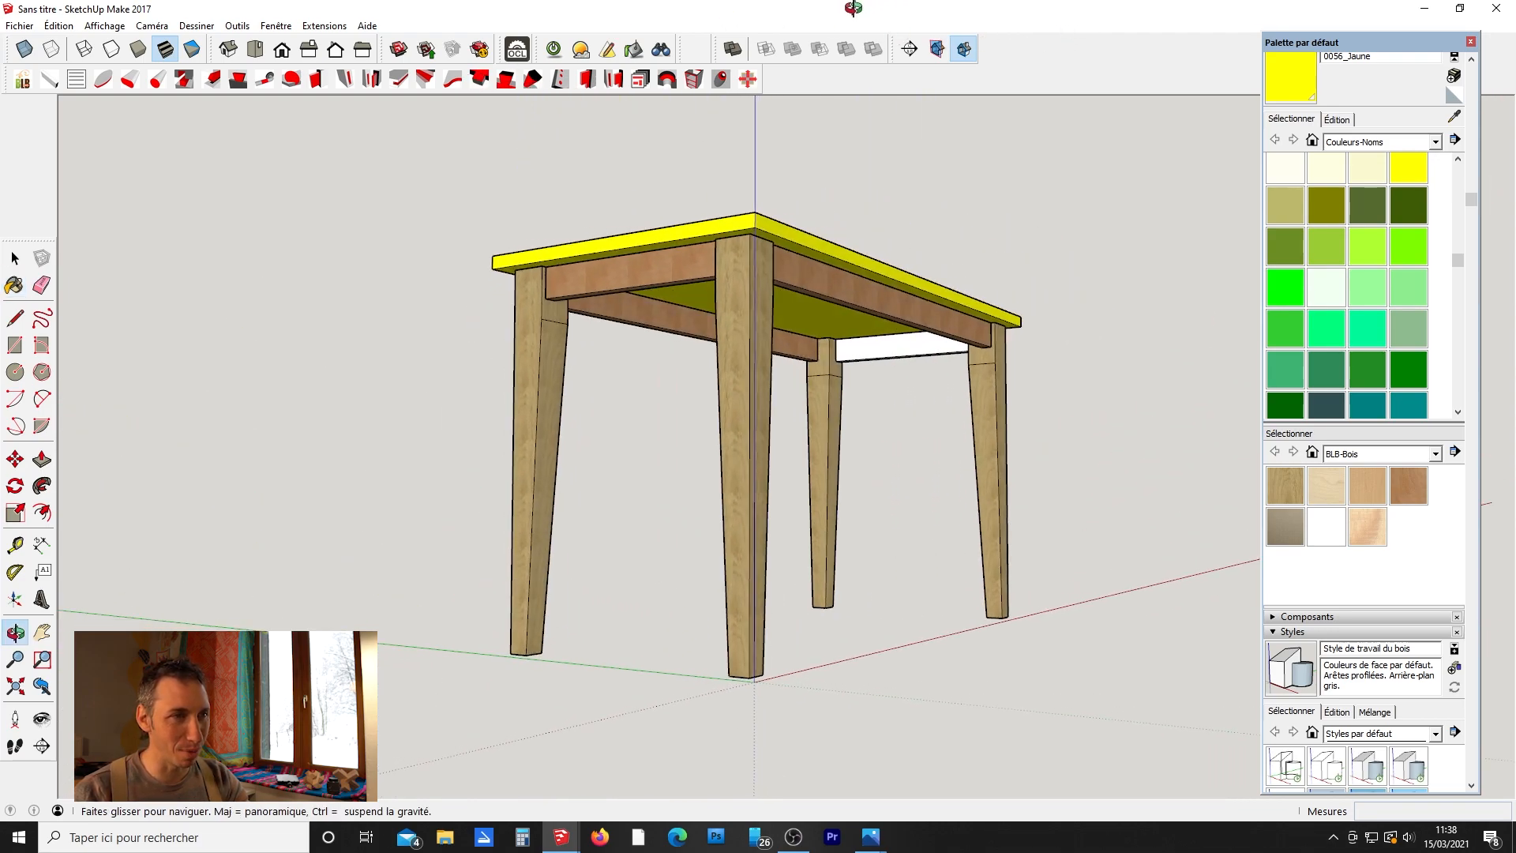
click(1406, 493)
click(868, 343)
mouse_move(813, 283)
middle_down()
mouse_move(876, 518)
mouse_move(724, 268)
mouse_move(671, 320)
mouse_move(704, 429)
mouse_move(767, 387)
middle_up()
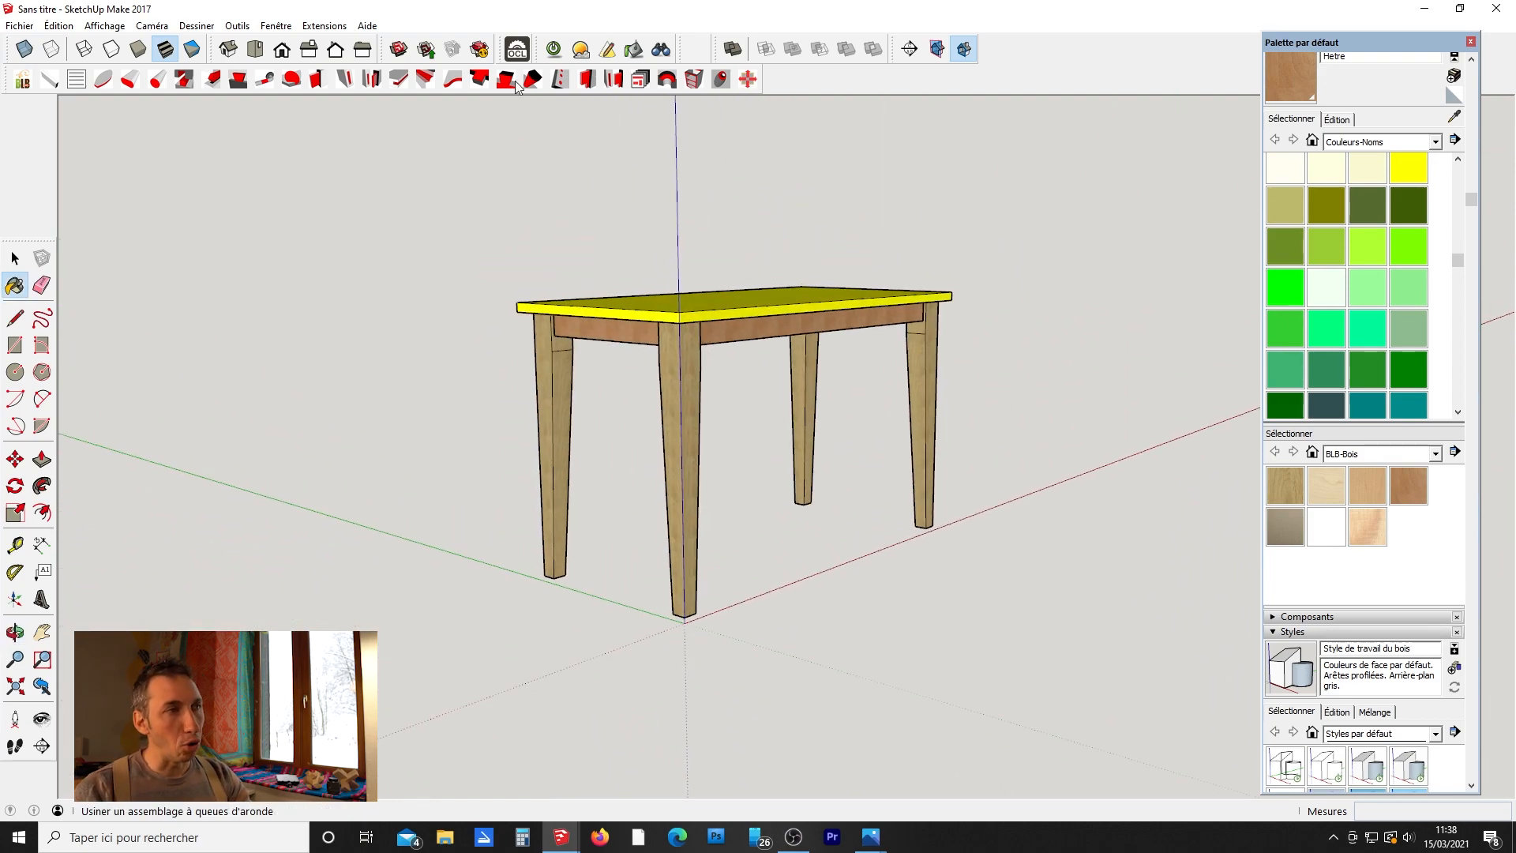
Open OpenCutList and show its list of the model's materials (Matières).
click(516, 52)
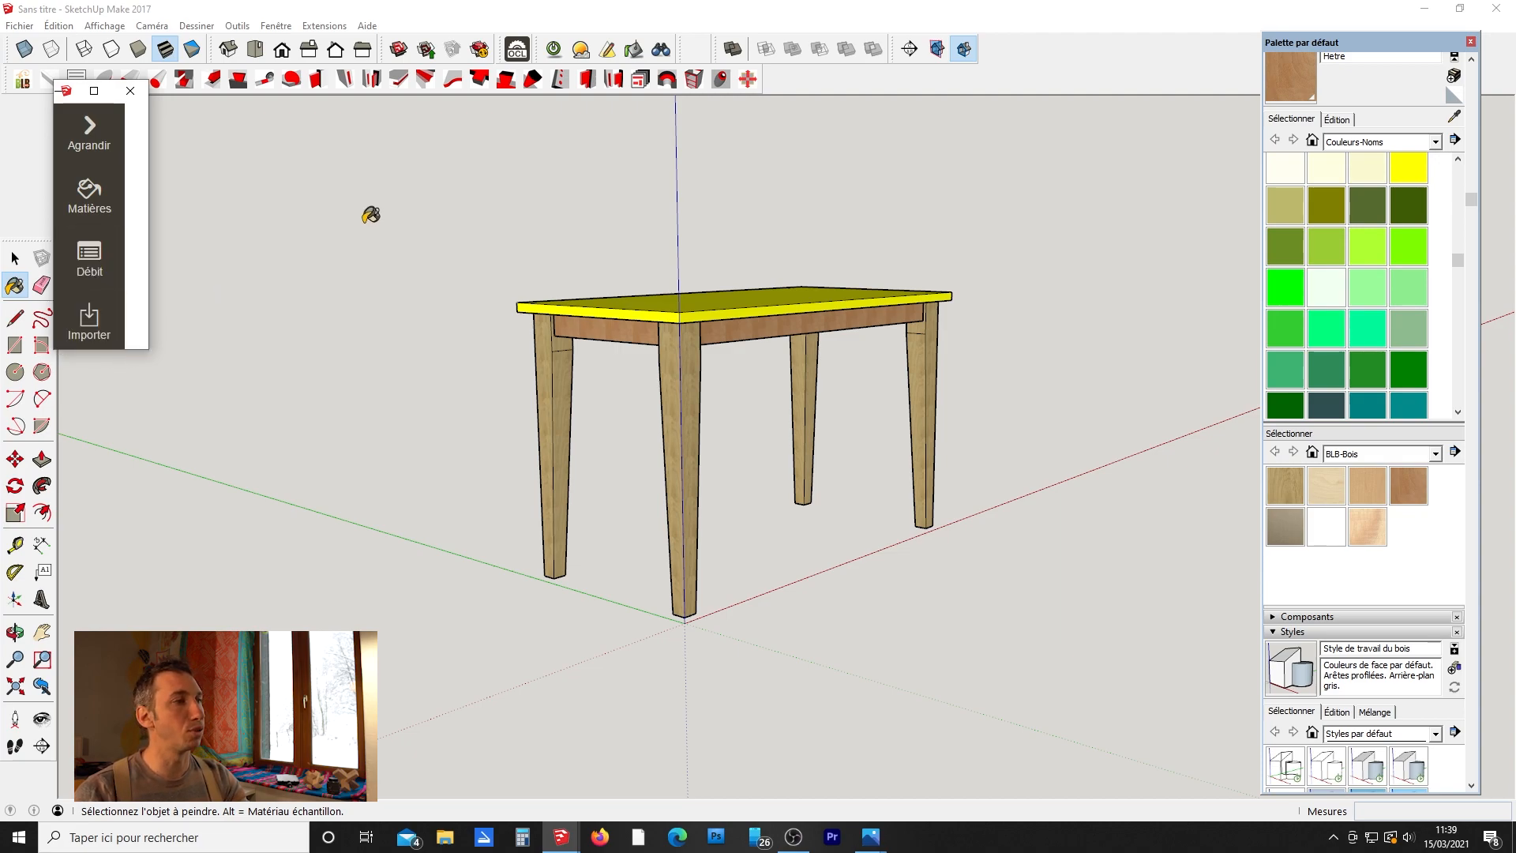
mouse_move(653, 298)
middle_down()
mouse_move(377, 410)
mouse_move(590, 387)
middle_up()
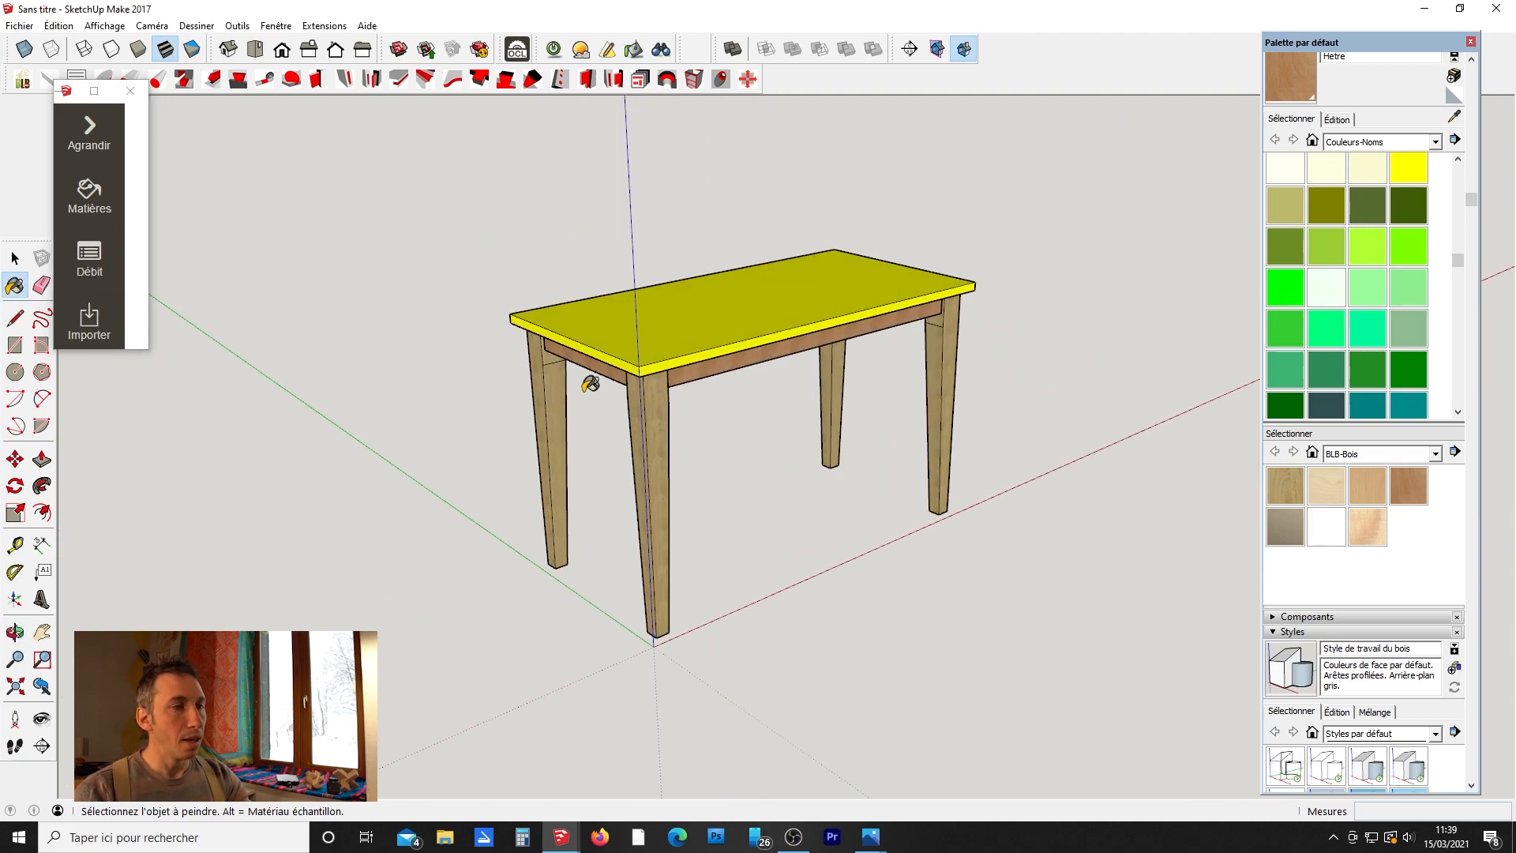
scroll(762, 348, up, 3)
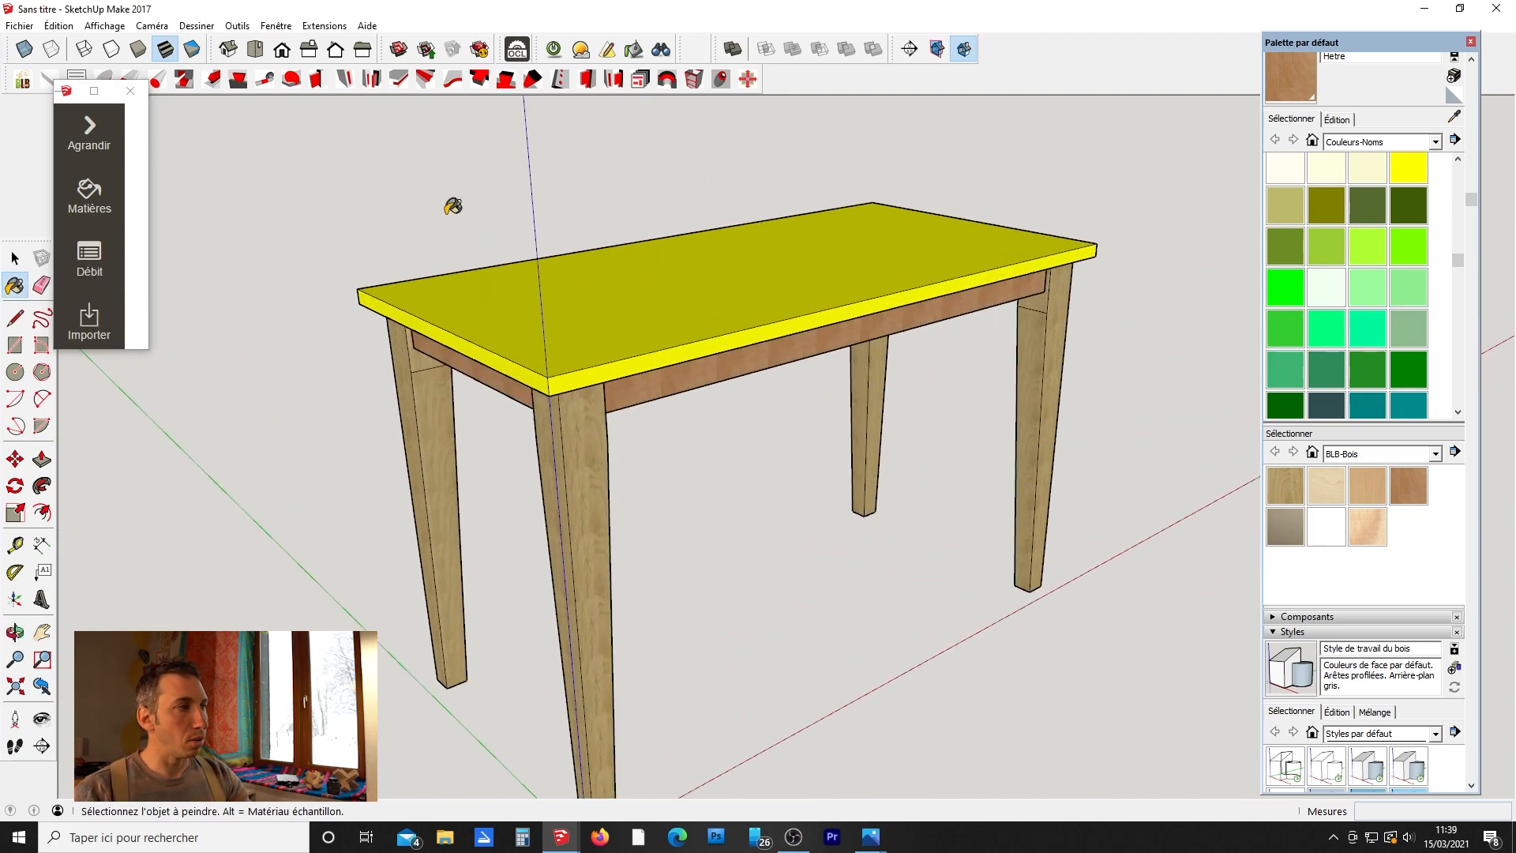
click(89, 197)
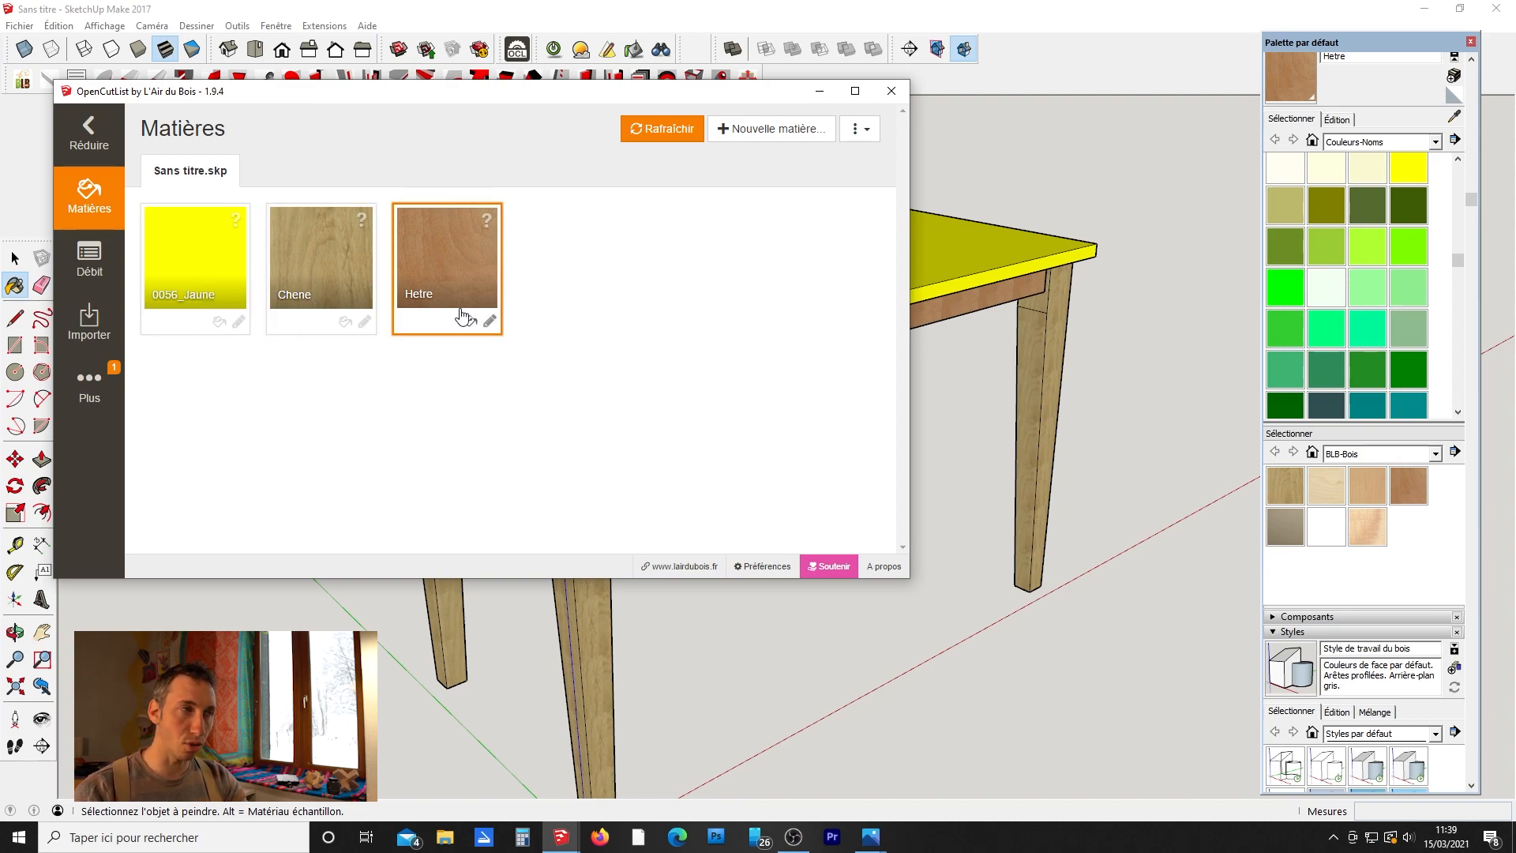
Rename the 0056_Jaune material as formica and set its type to Panneau.
click(198, 261)
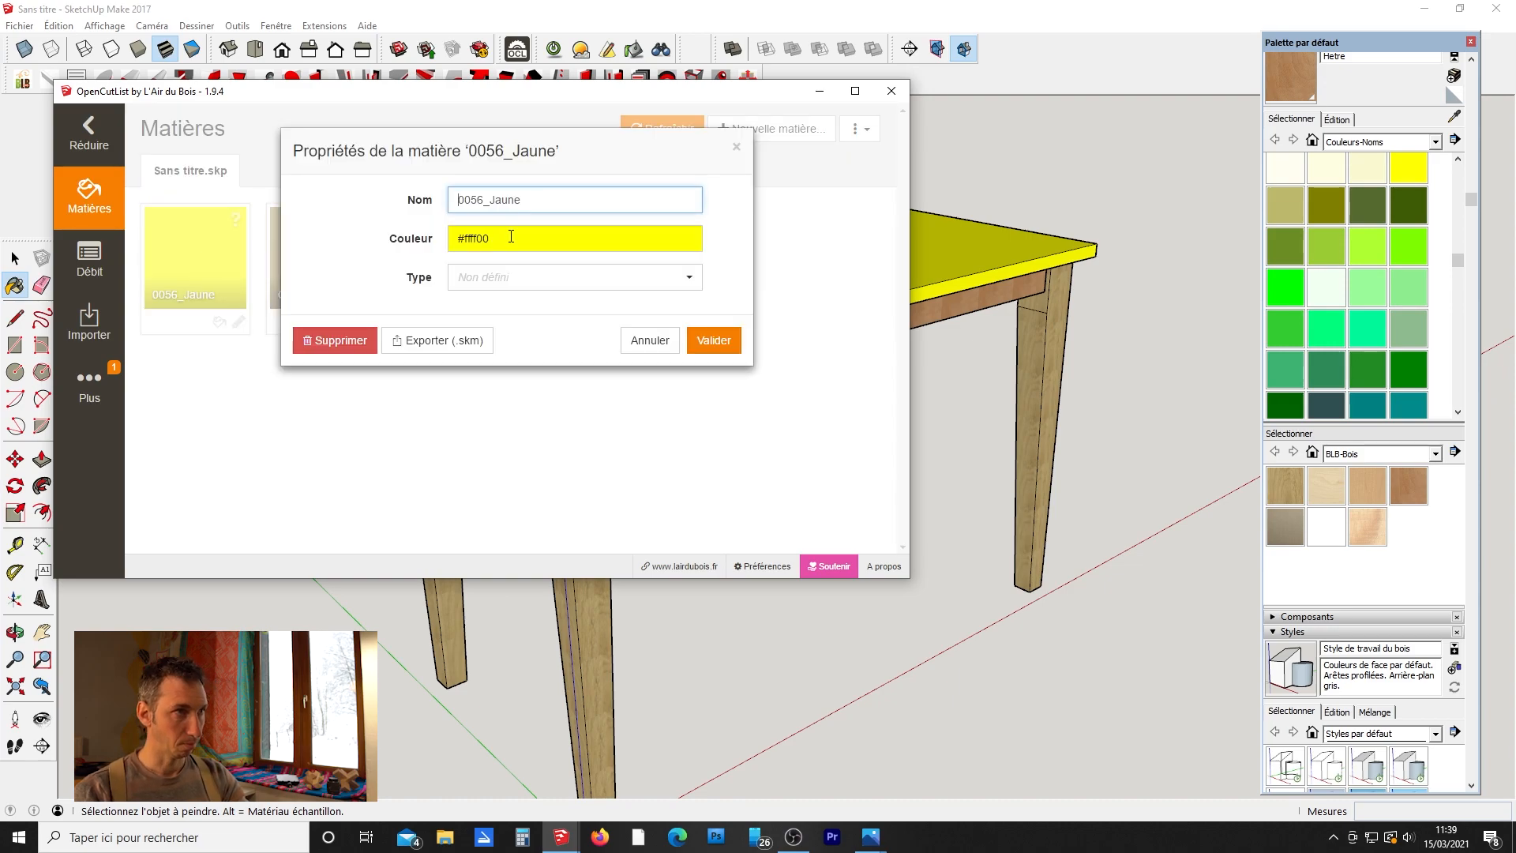
double_click(557, 202)
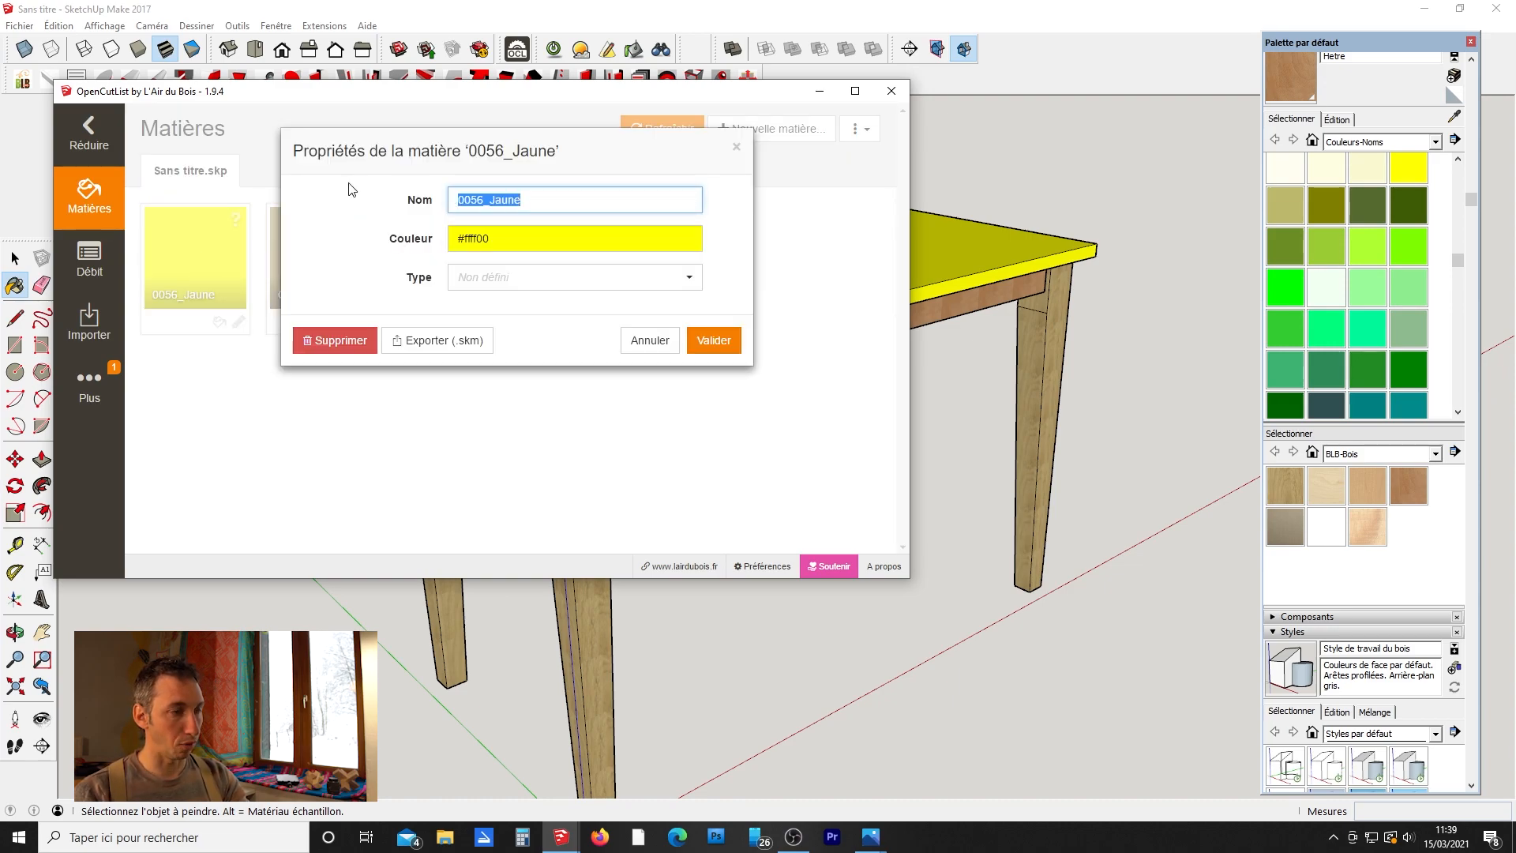
text(for)
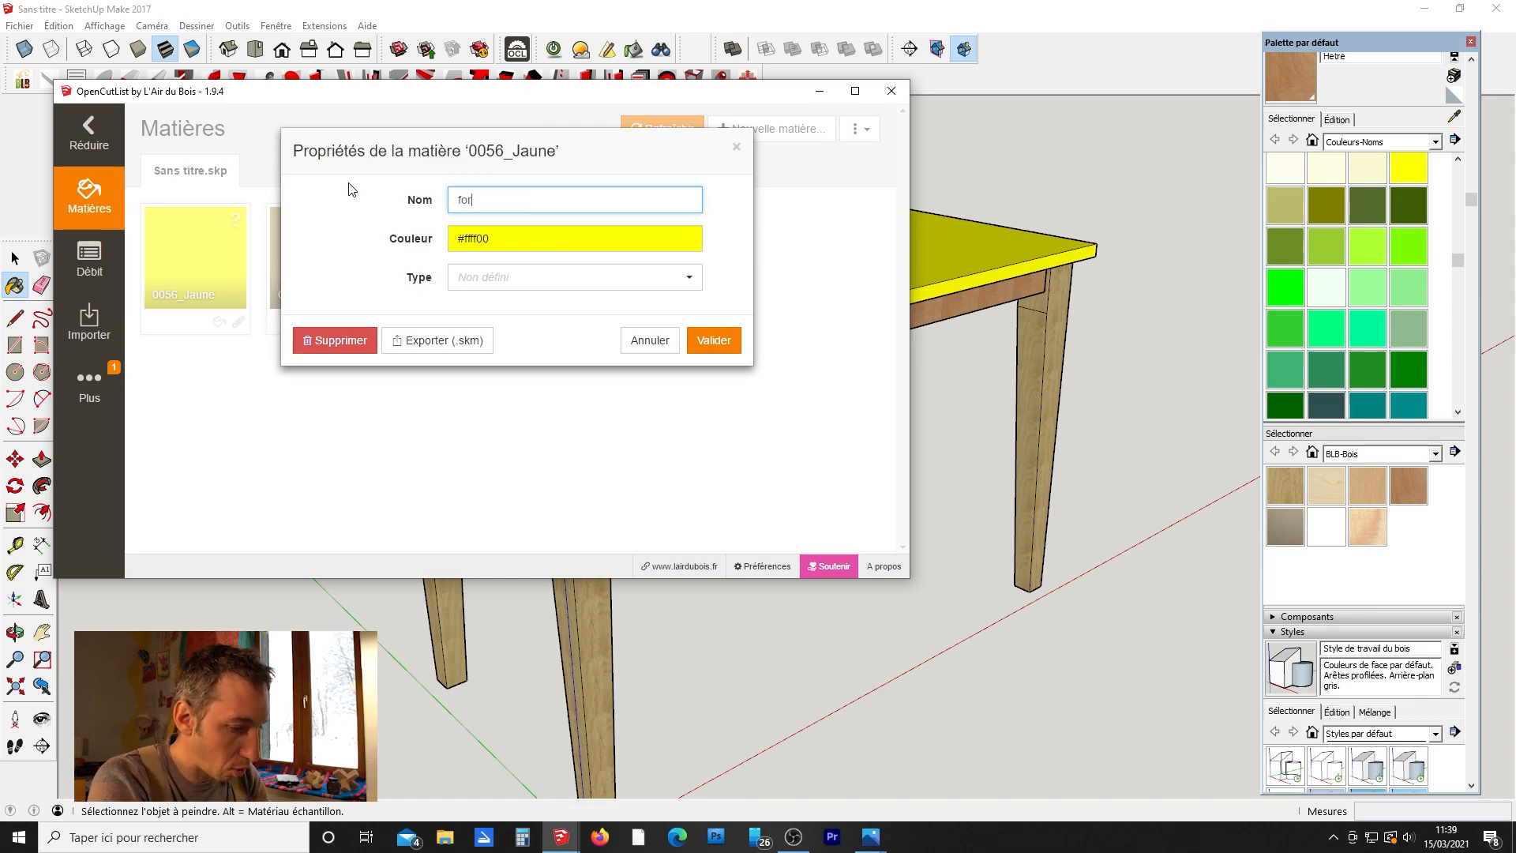
text(mica)
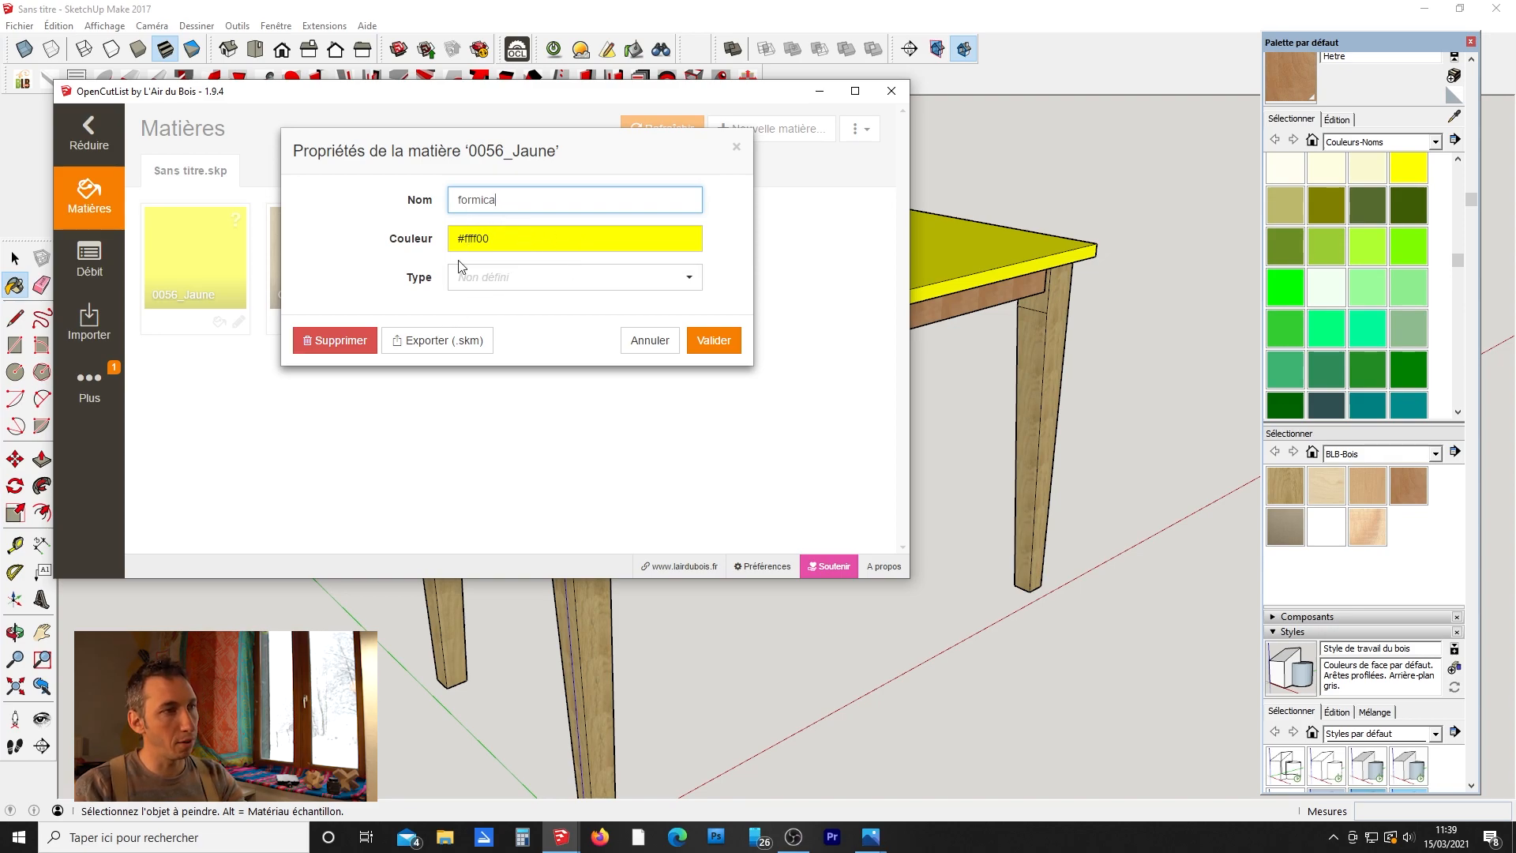
click(635, 286)
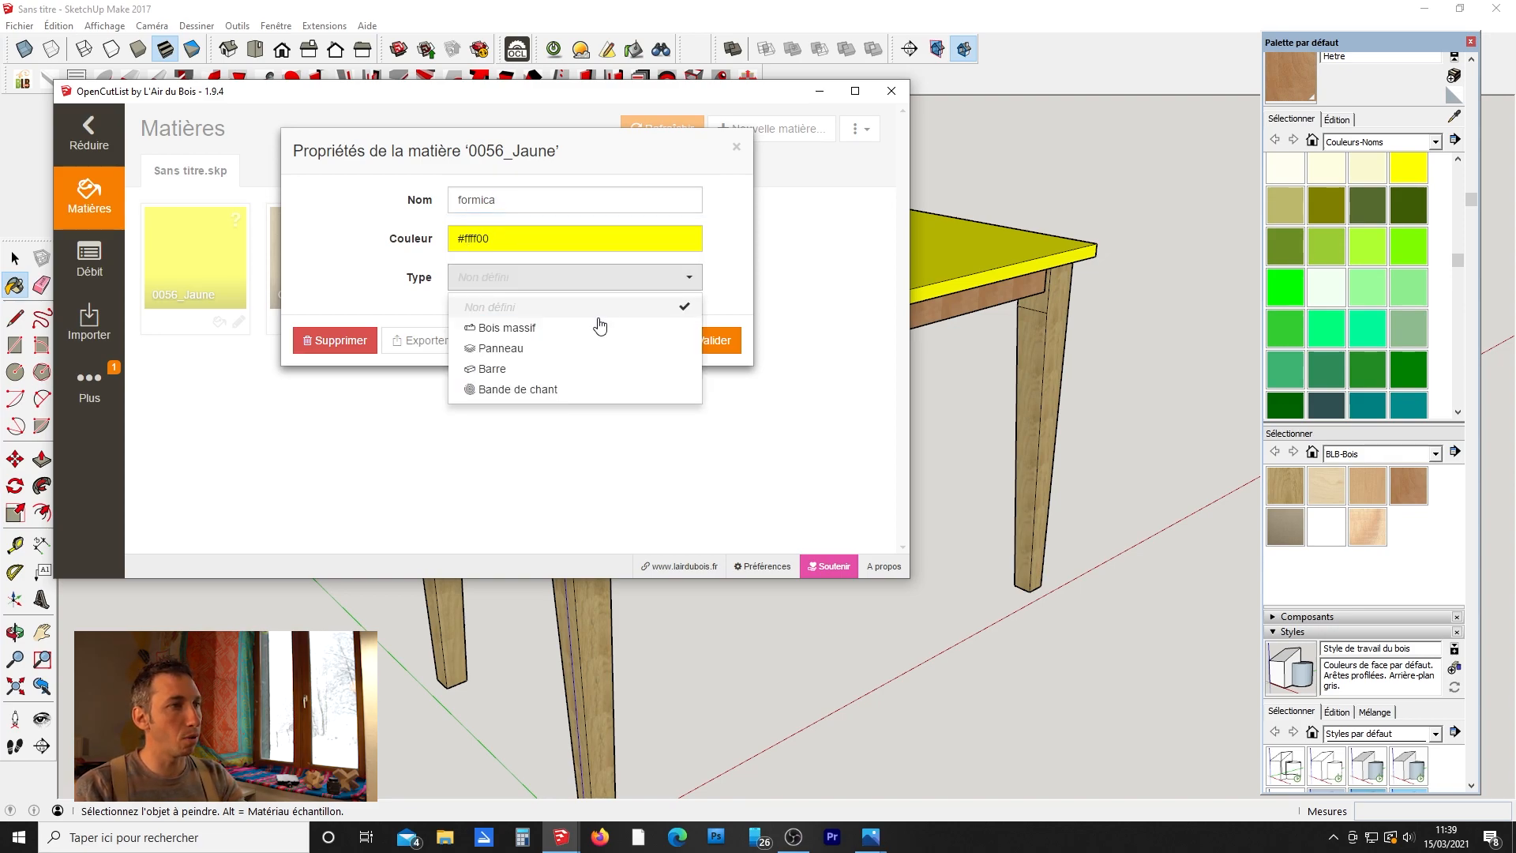
click(544, 357)
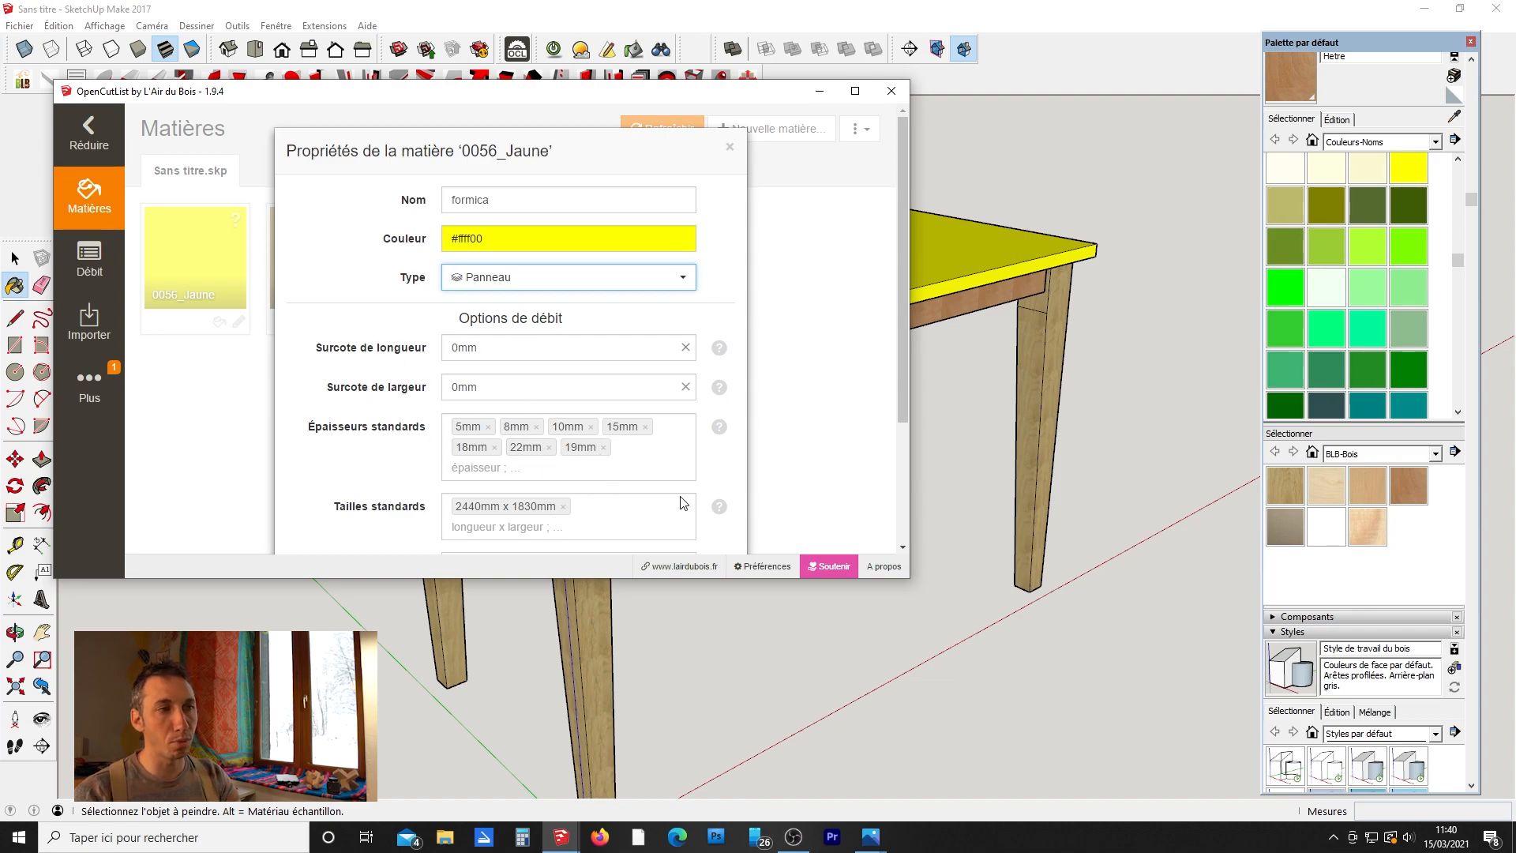
Add 9mm to the standard thicknesses of the formica panel and save the material's properties.
click(632, 454)
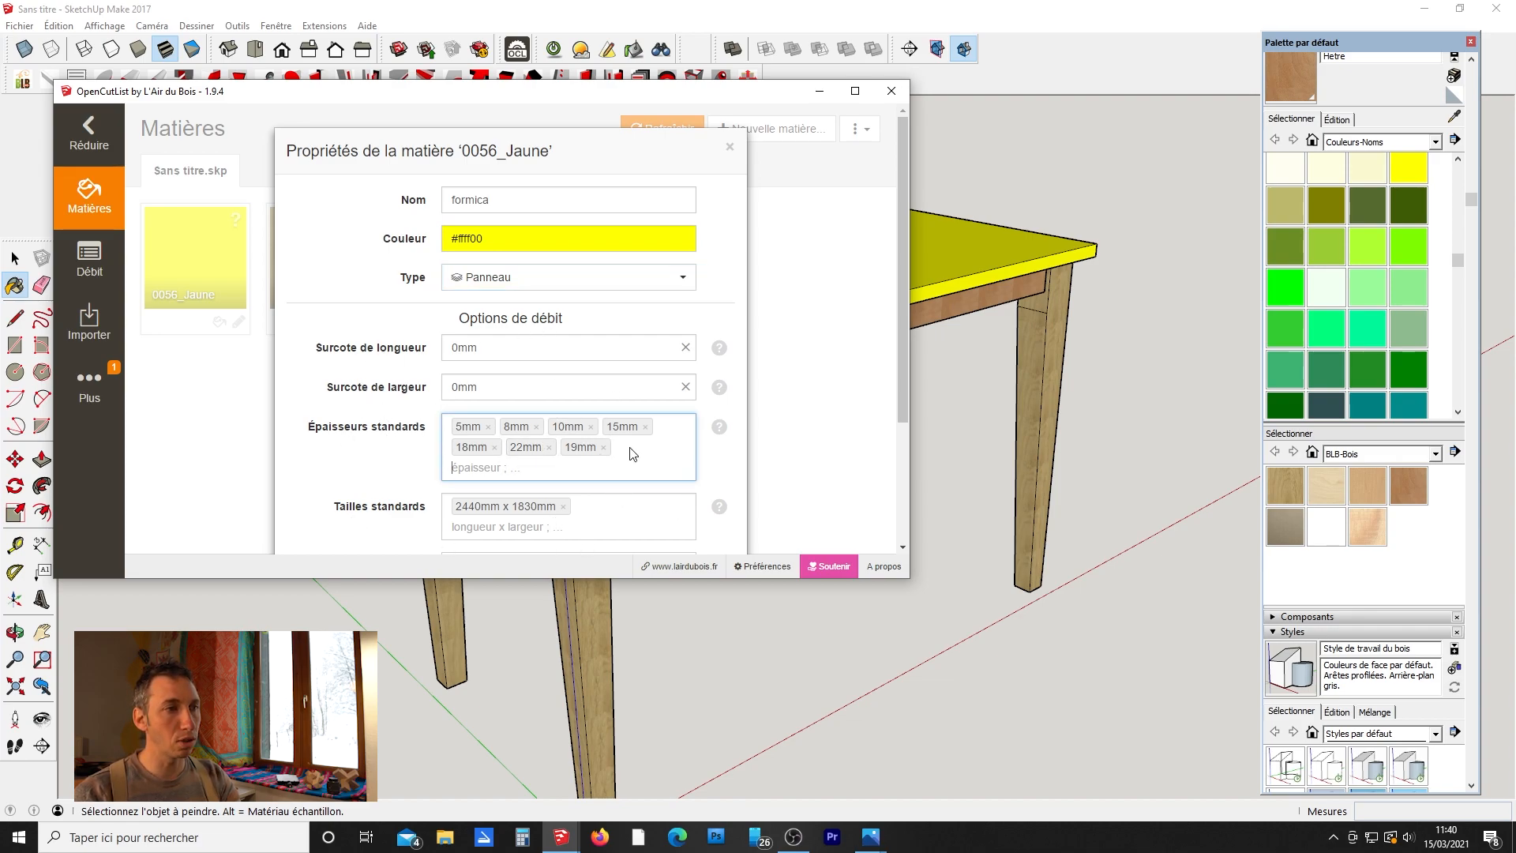
text(9)
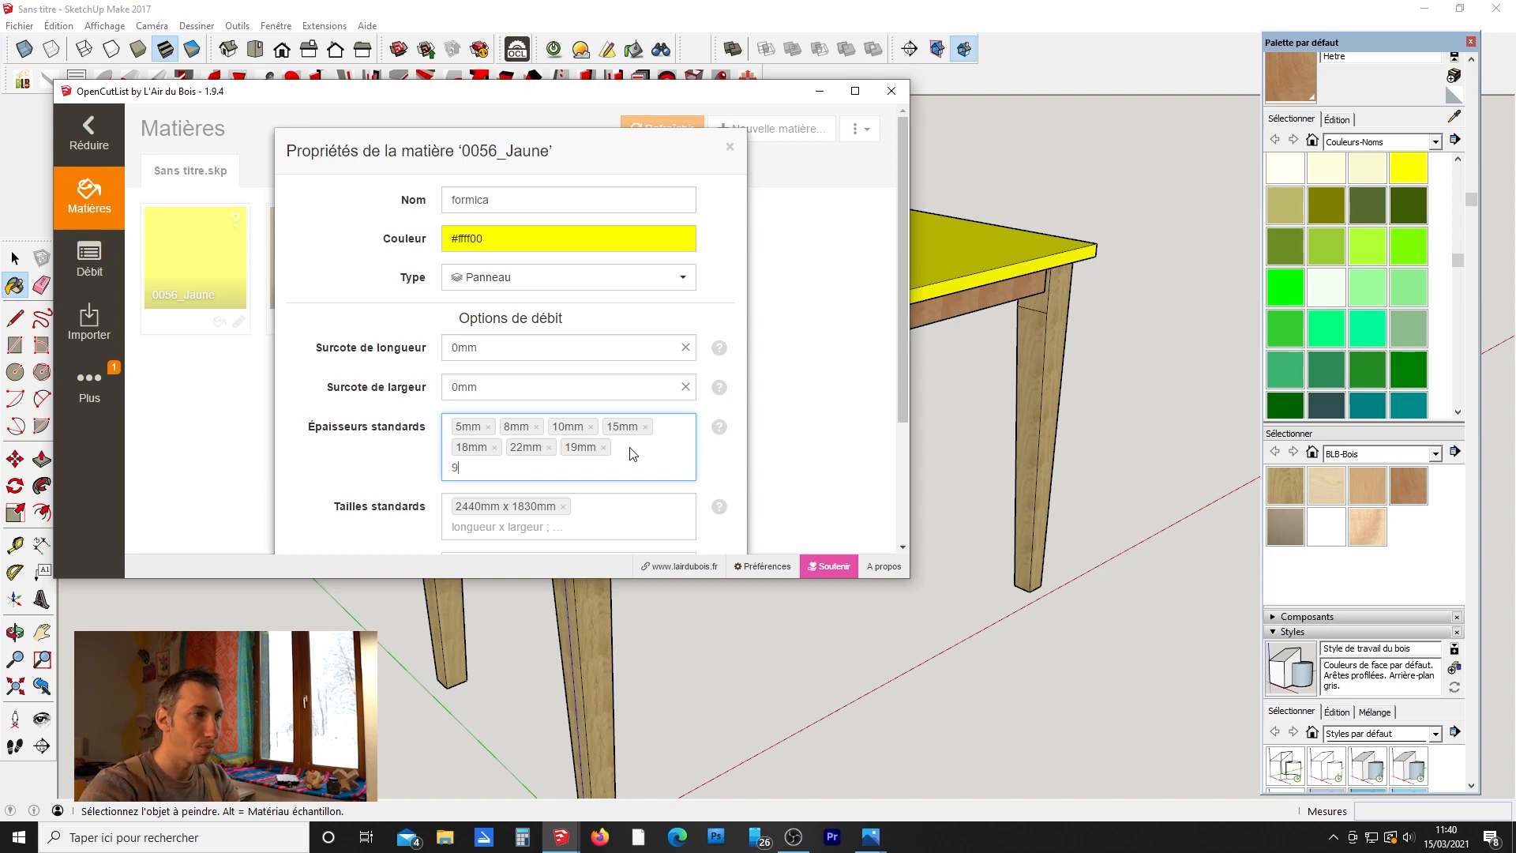
text(mm)
key(Return)
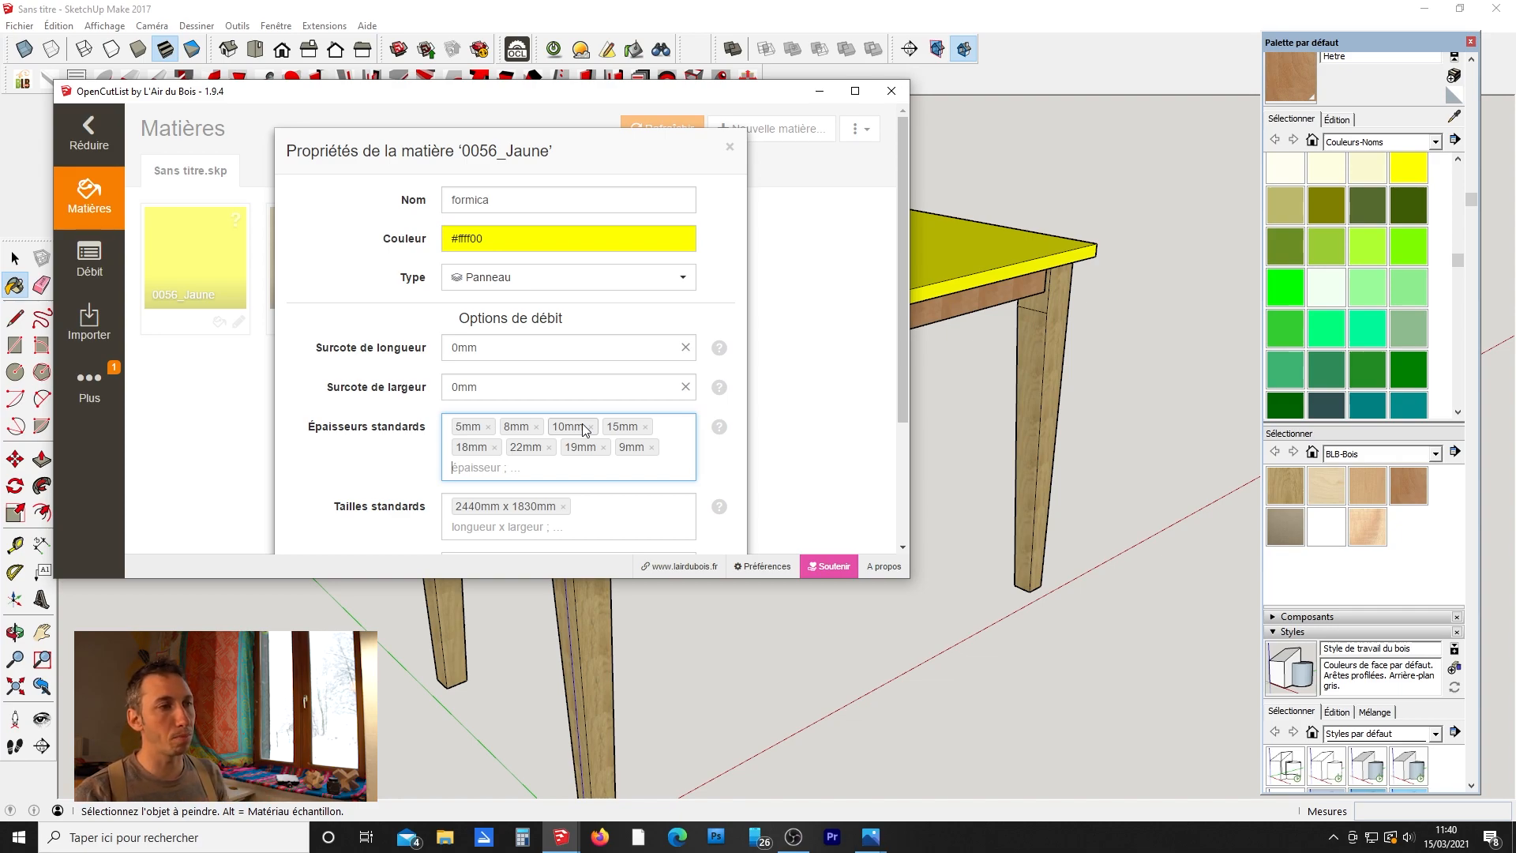
scroll(557, 434, down, 3)
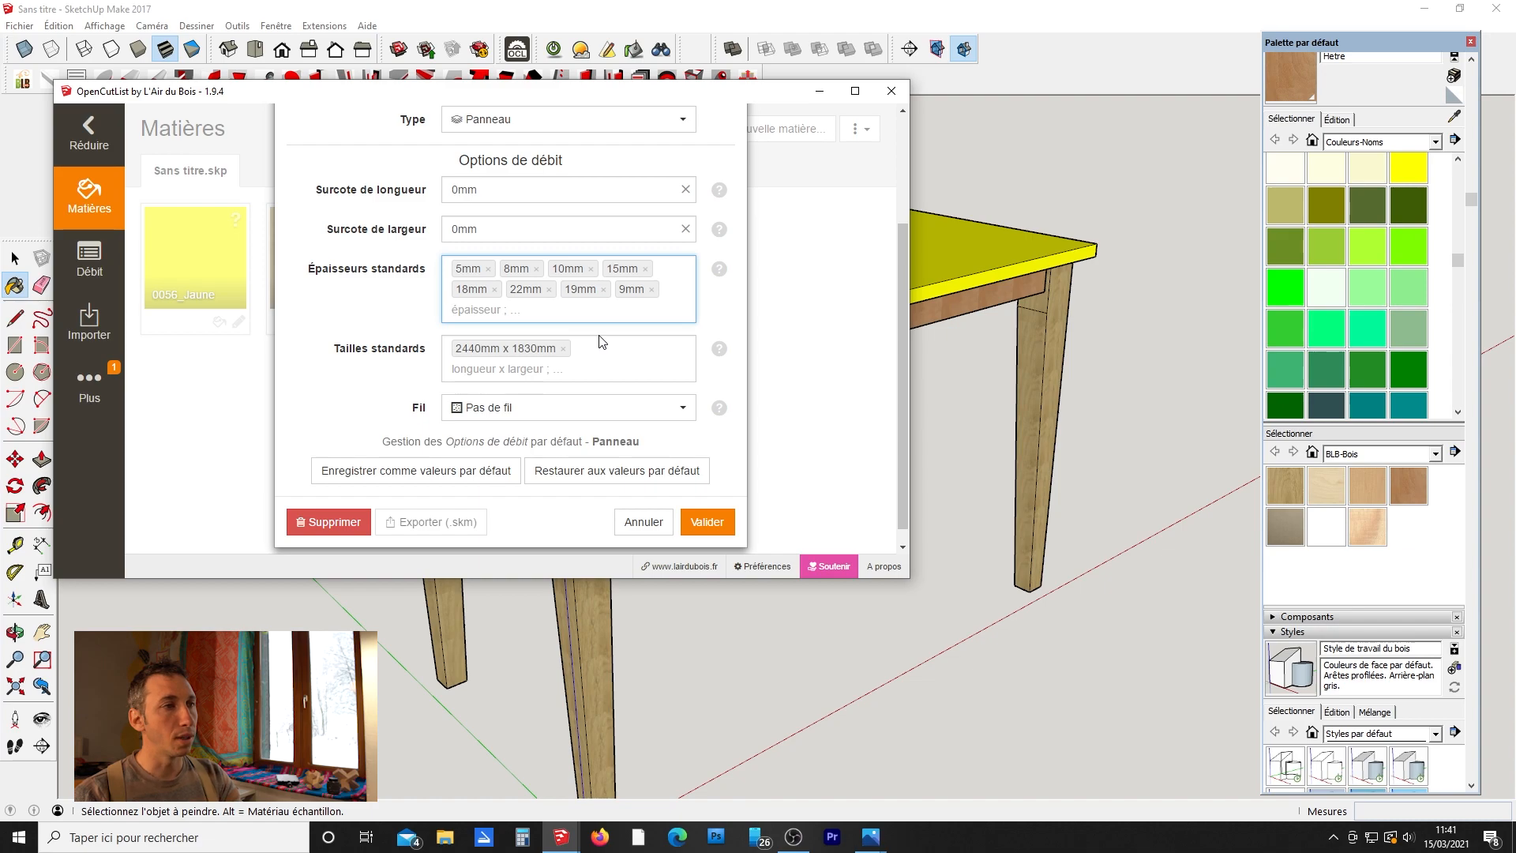
click(677, 407)
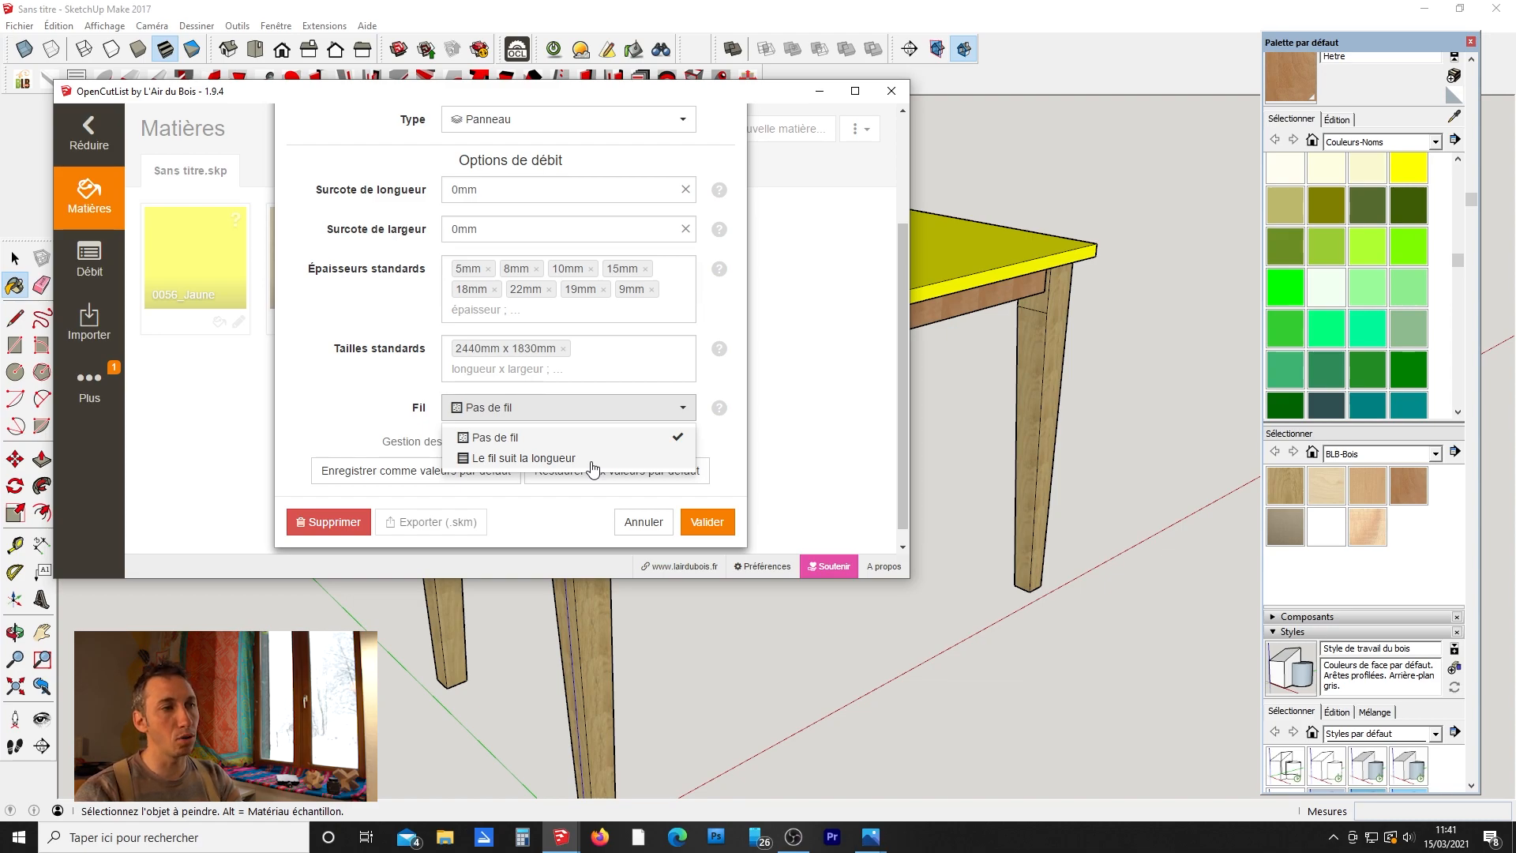
click(628, 372)
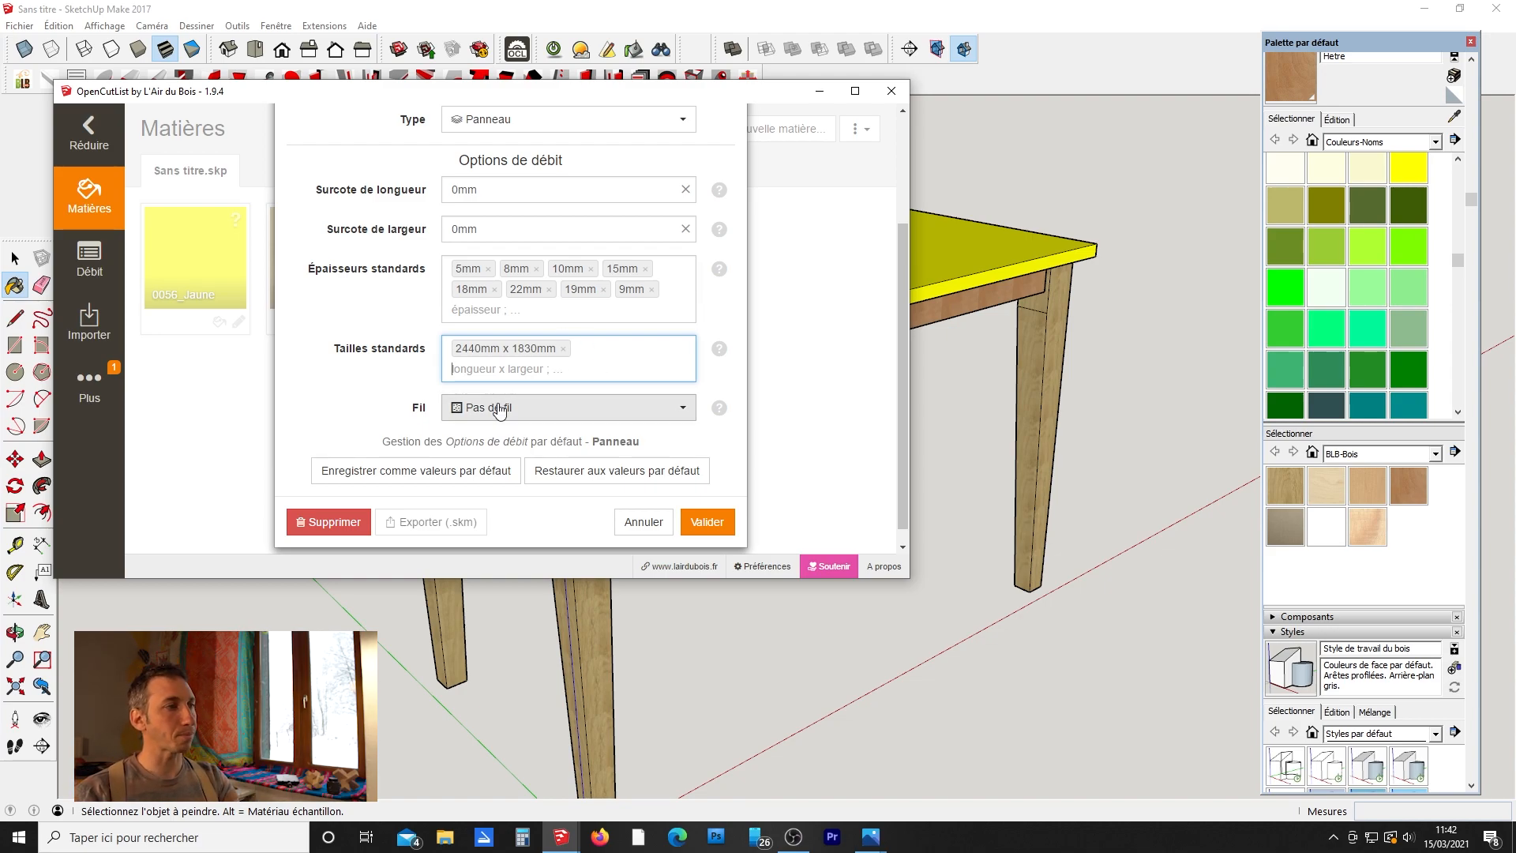
click(713, 526)
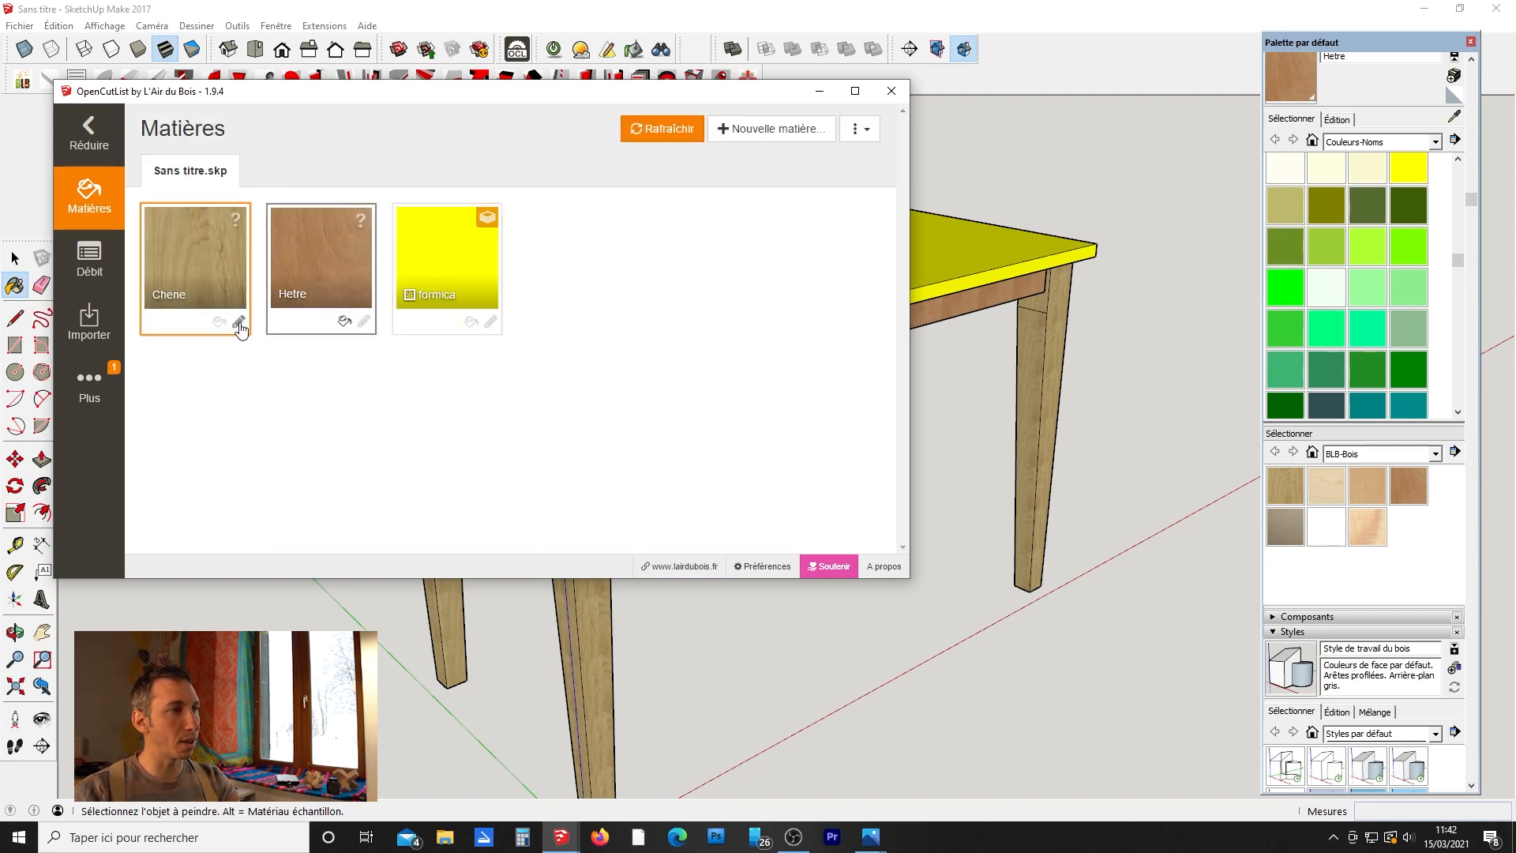
Set the type of the Chene material to Bois massif.
click(198, 276)
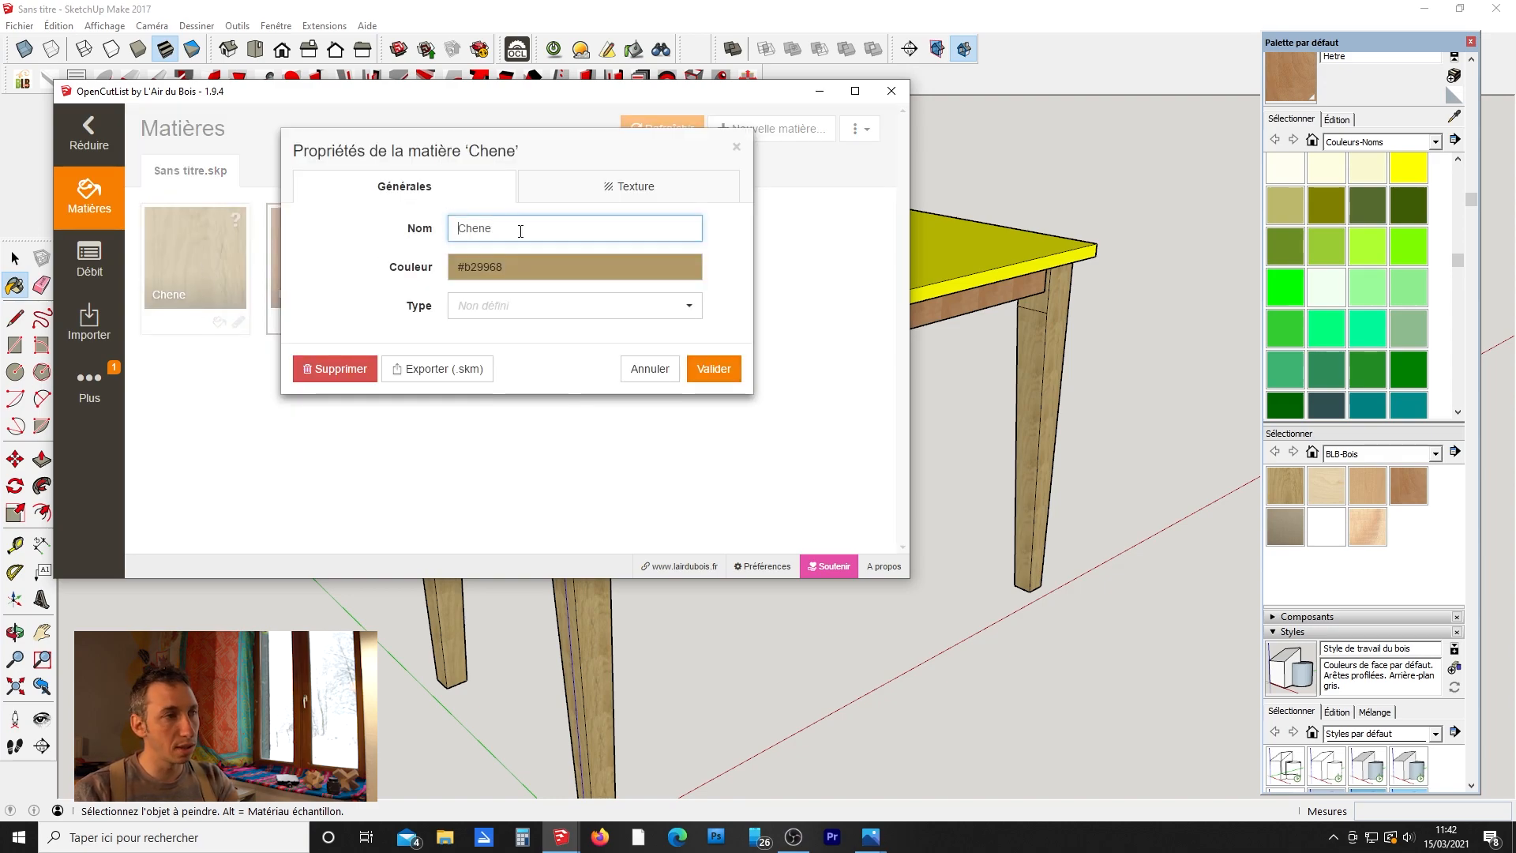
click(689, 307)
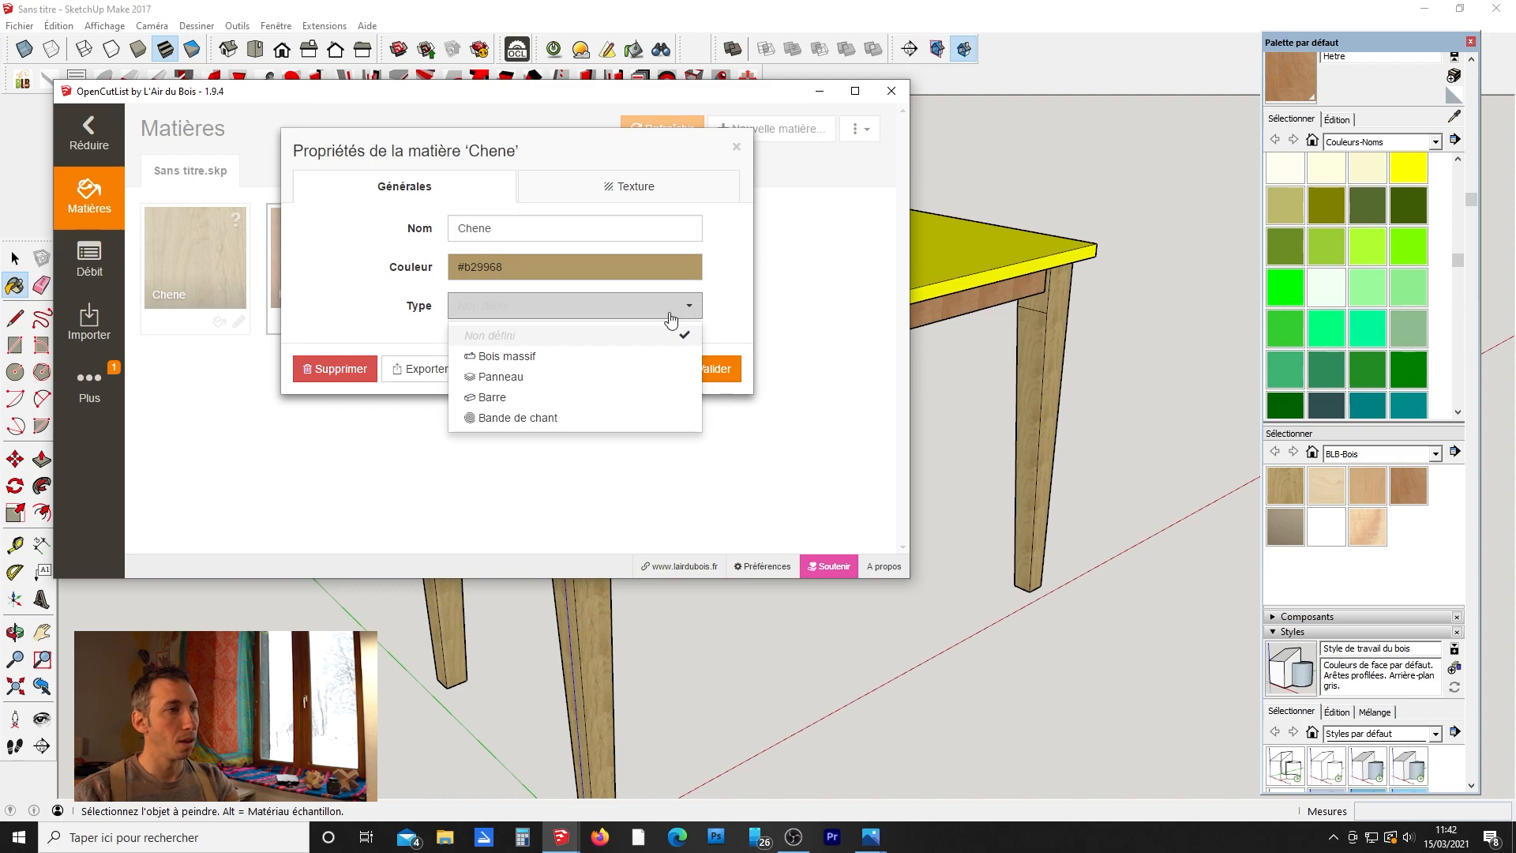
click(574, 356)
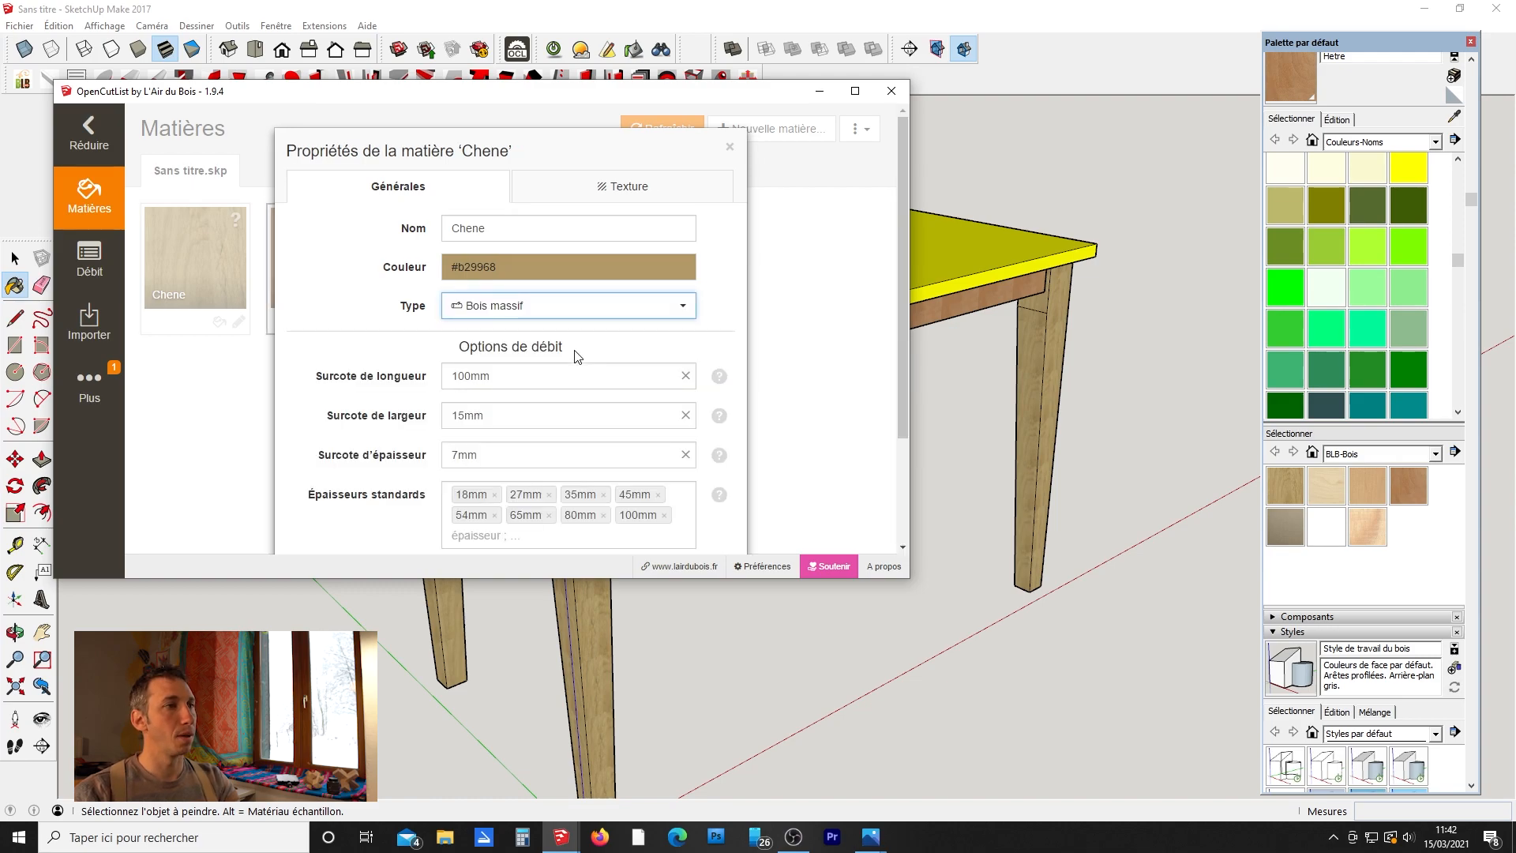
Add 120mm to the standard thicknesses of the Chene material and save its properties.
scroll(570, 354, down, 1)
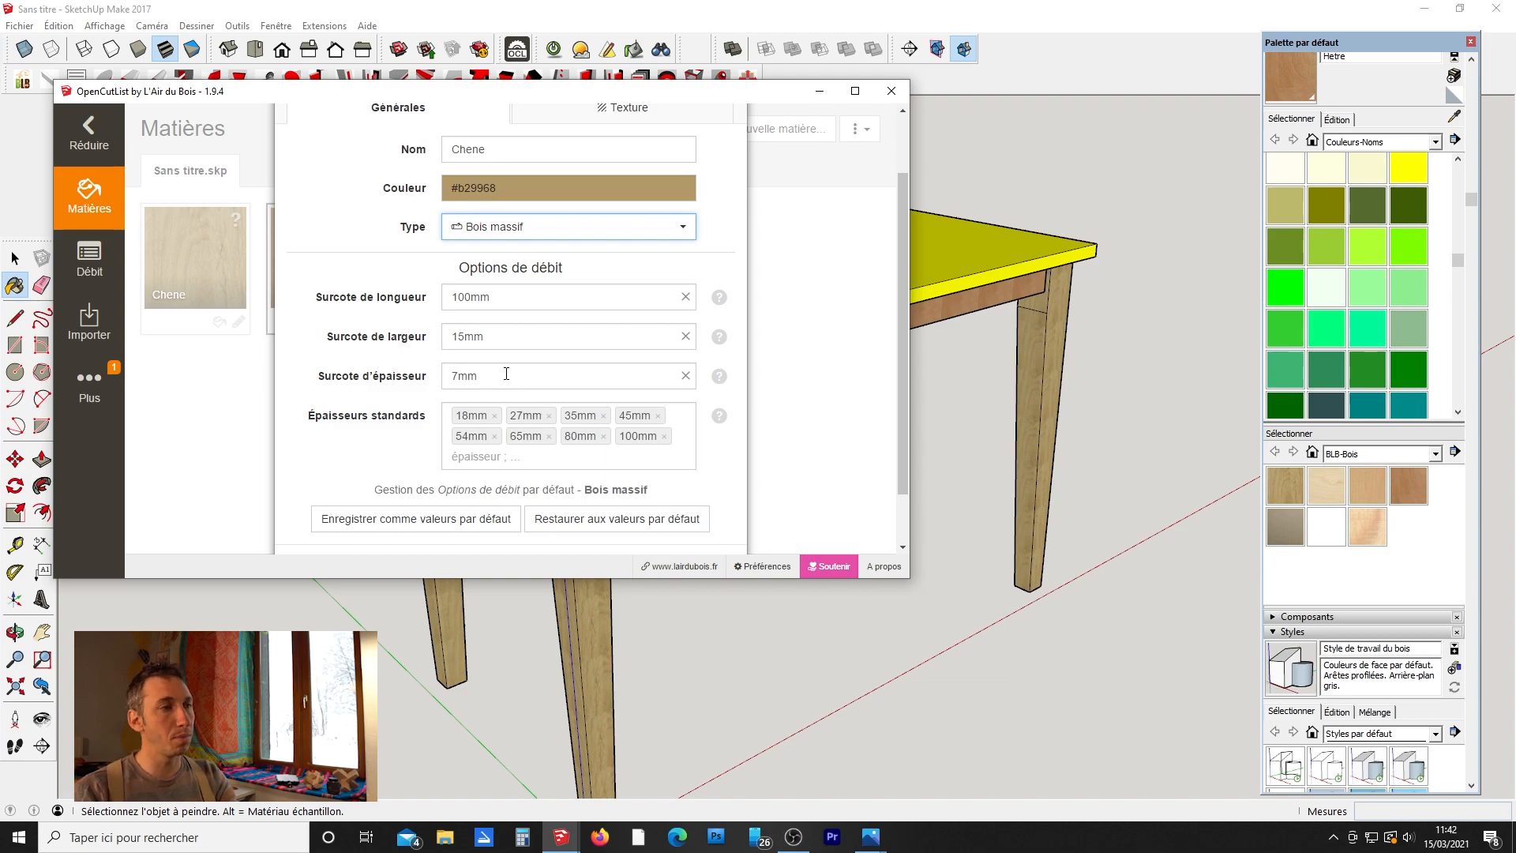
scroll(476, 451, down, 2)
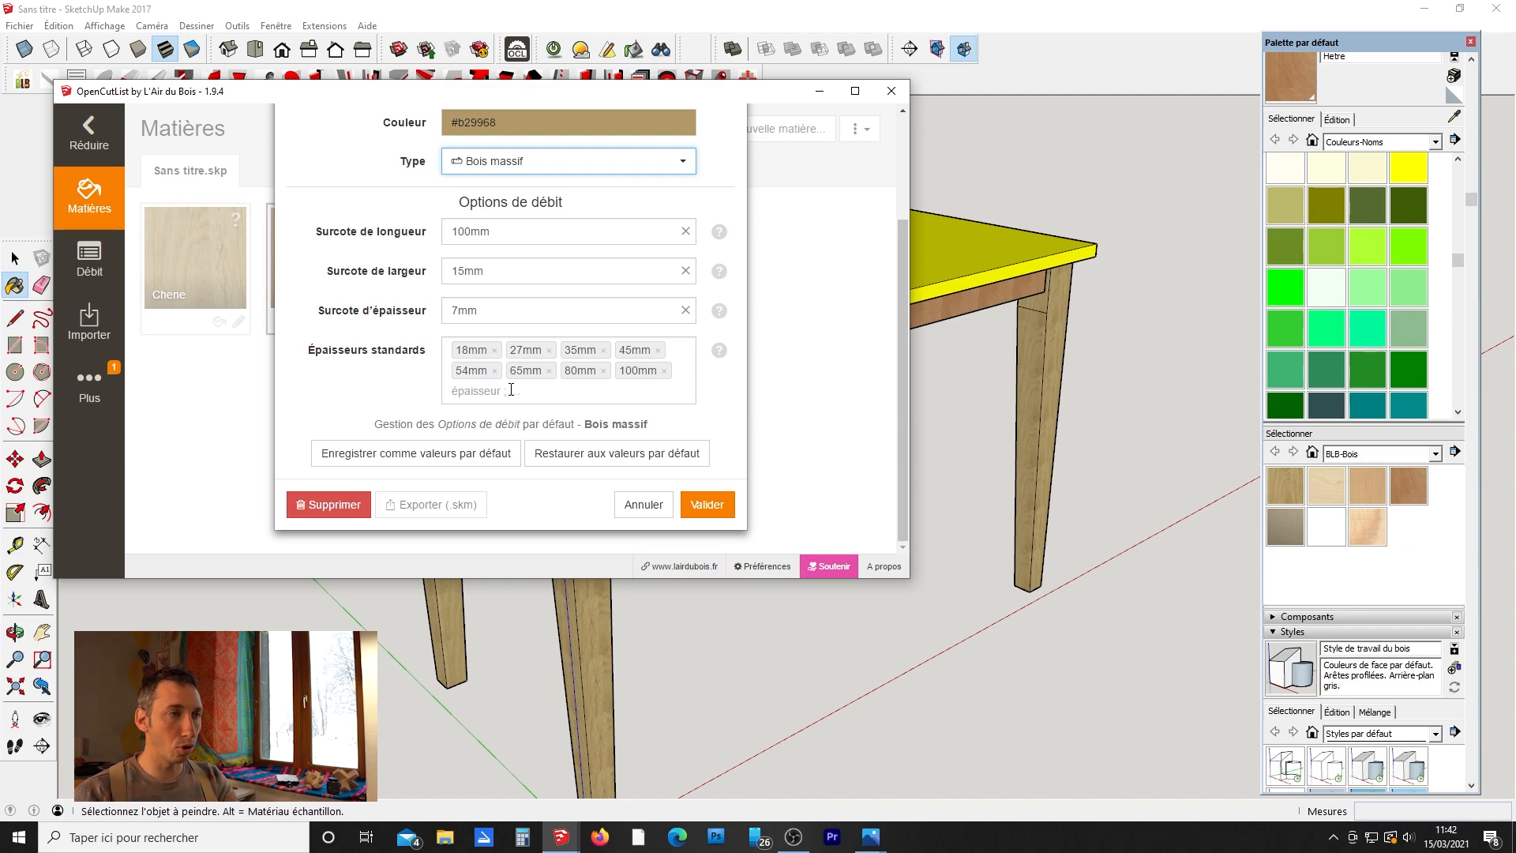
click(497, 393)
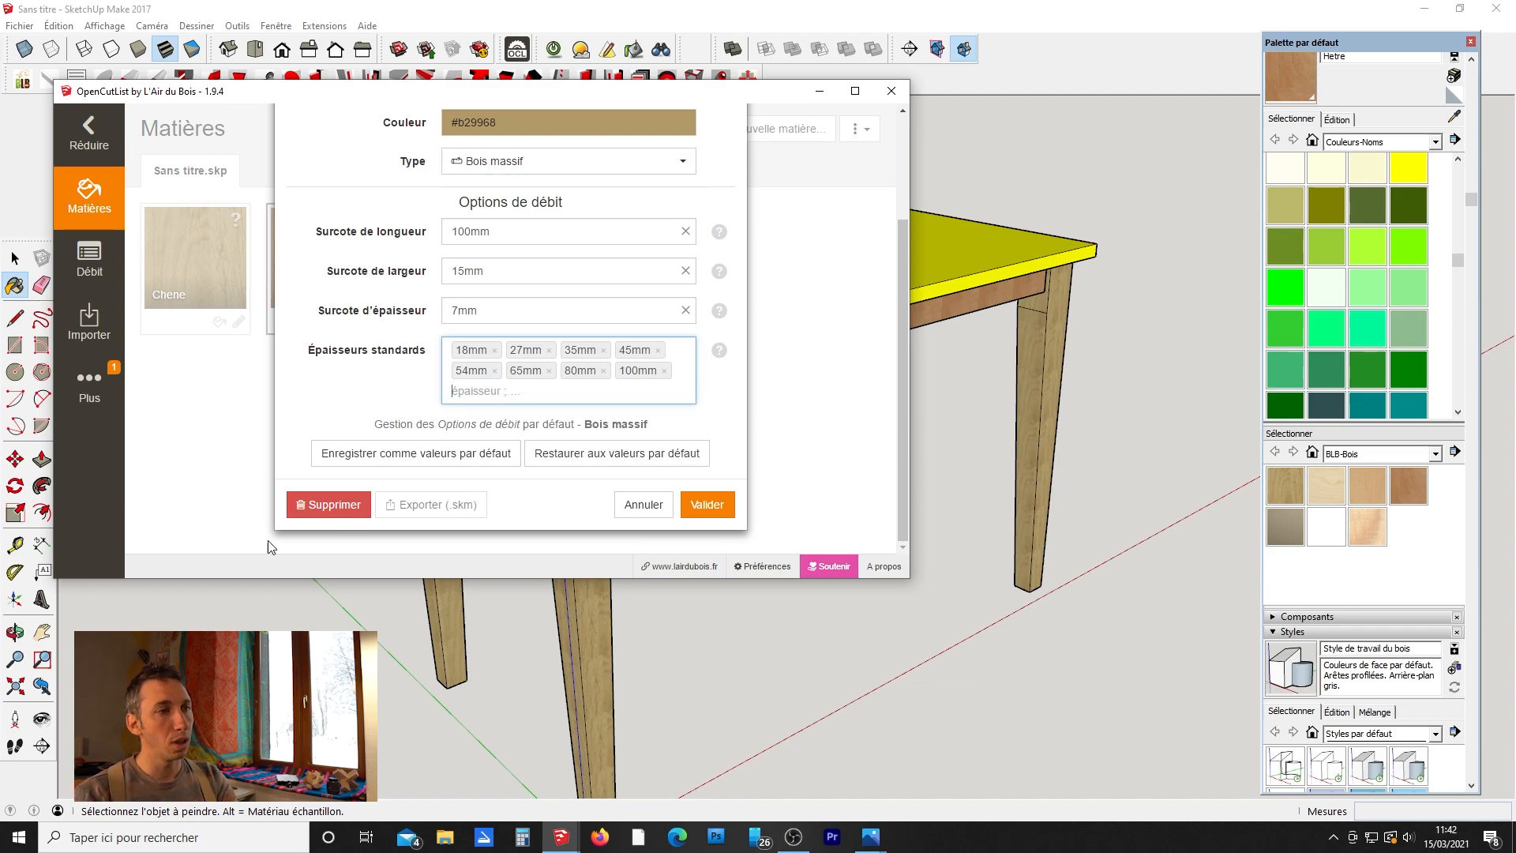
text(2)
key(BackSpace)
text(120)
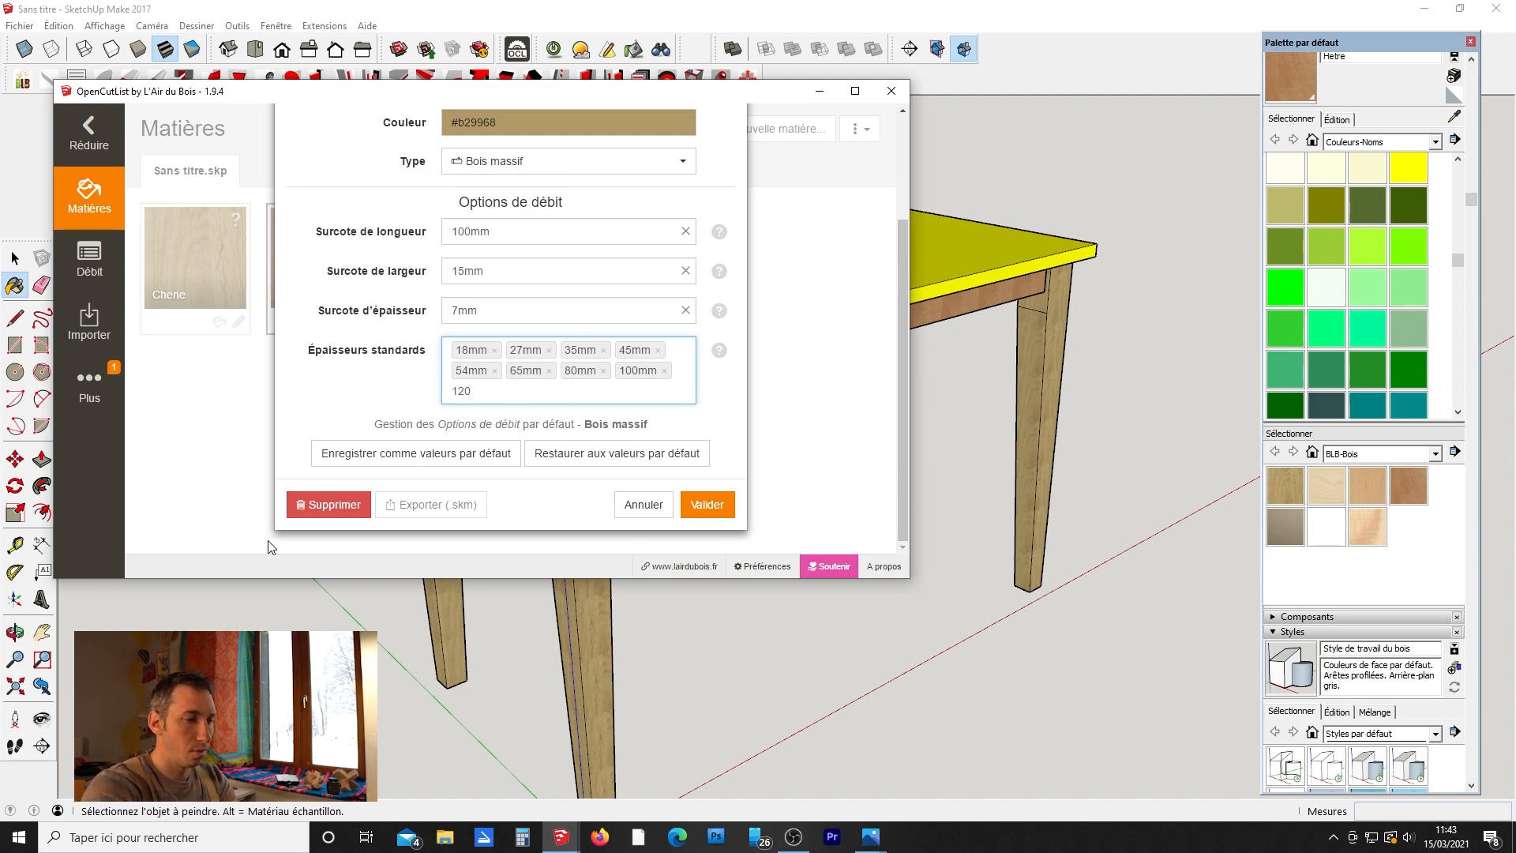
text(mm)
key(Return)
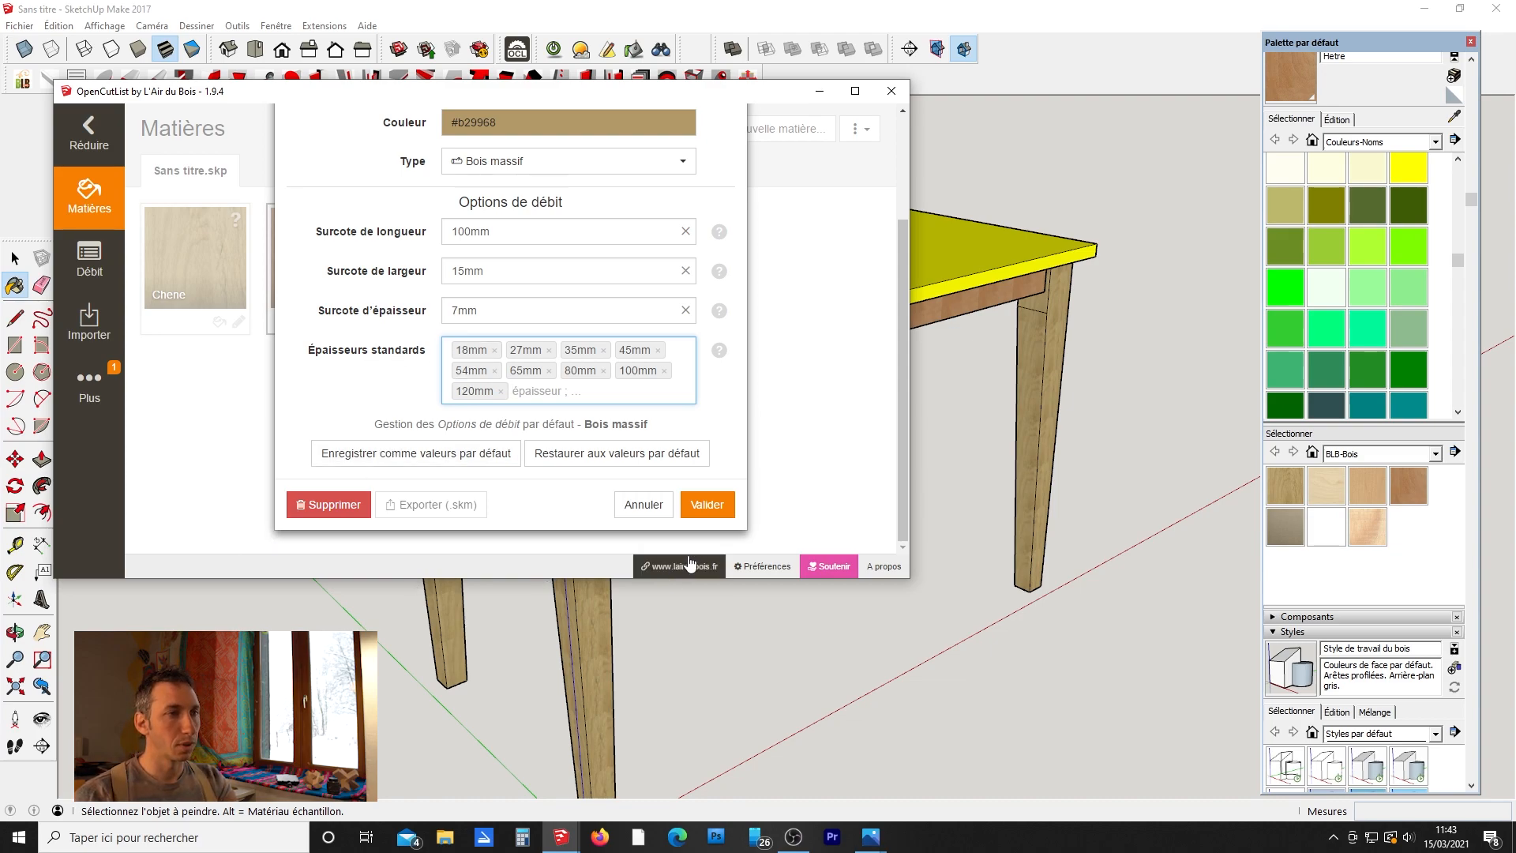
click(705, 503)
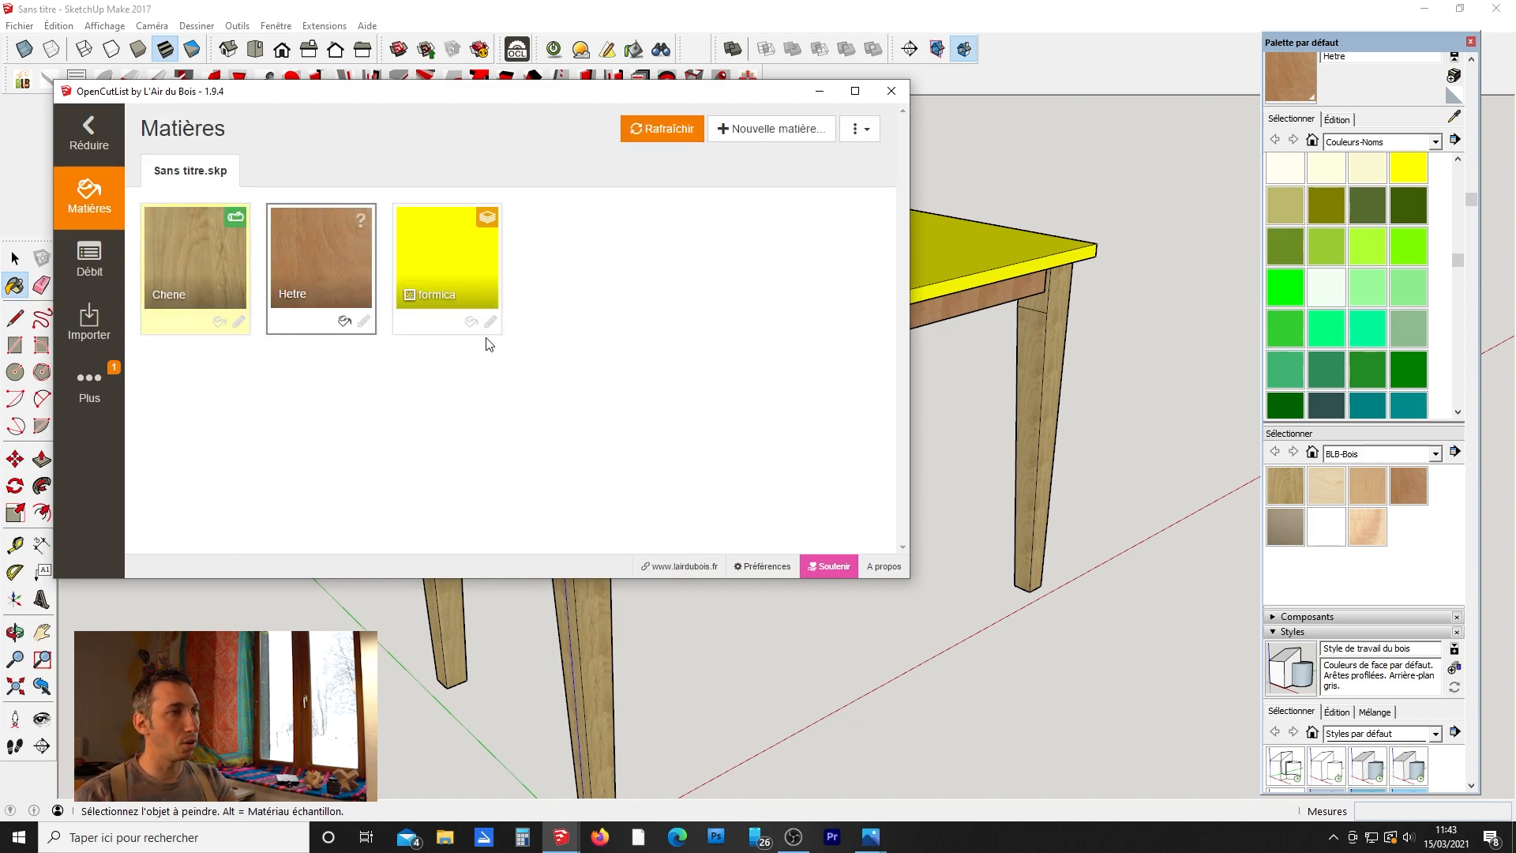
Set the type of the Hetre material to Bois massif, save it and close OpenCutList.
click(297, 258)
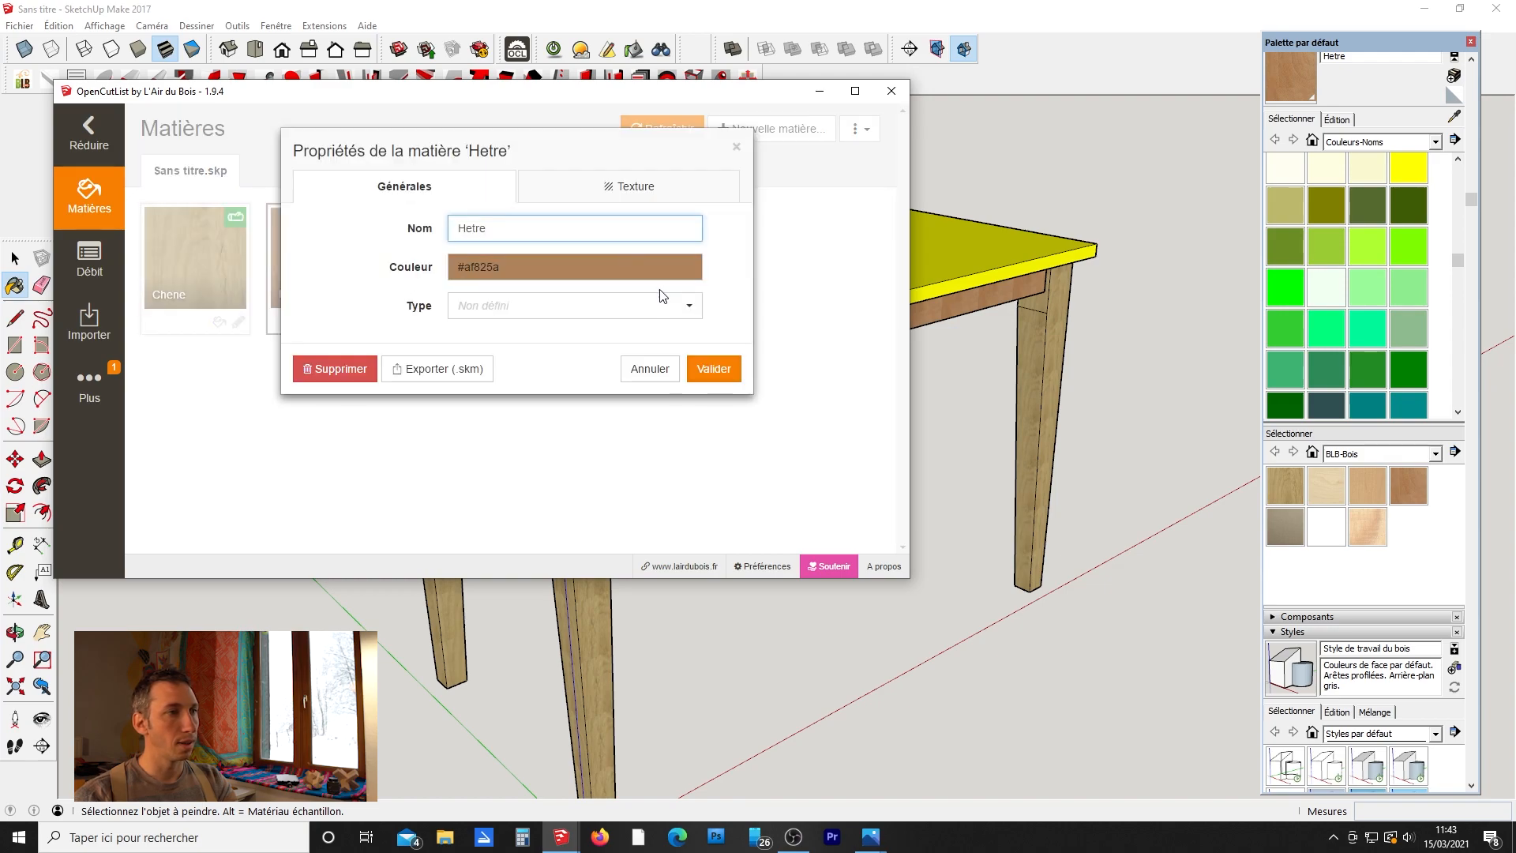
click(655, 310)
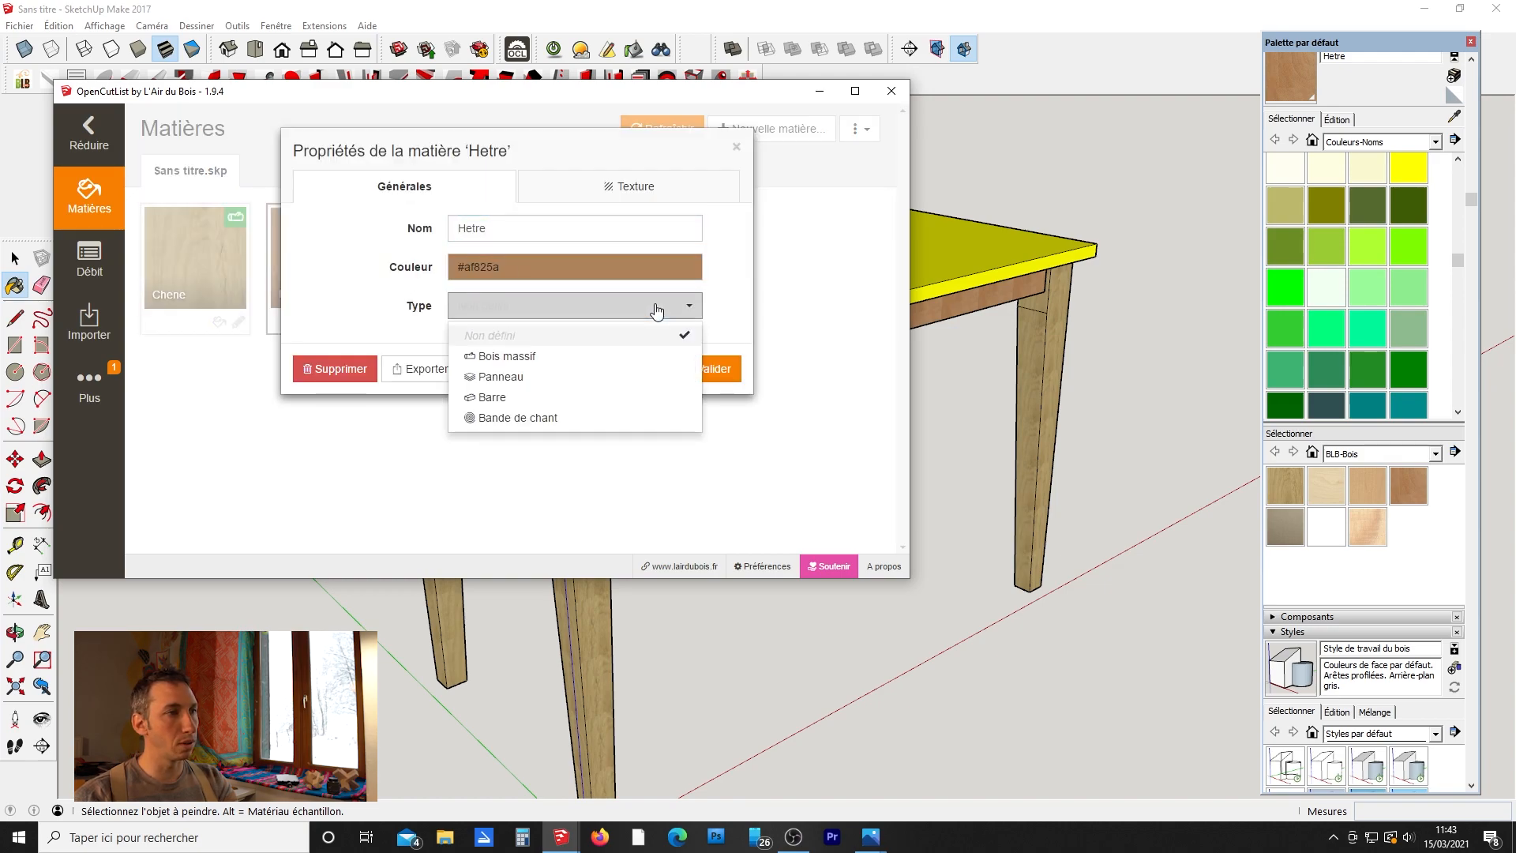
click(578, 357)
scroll(625, 408, down, 3)
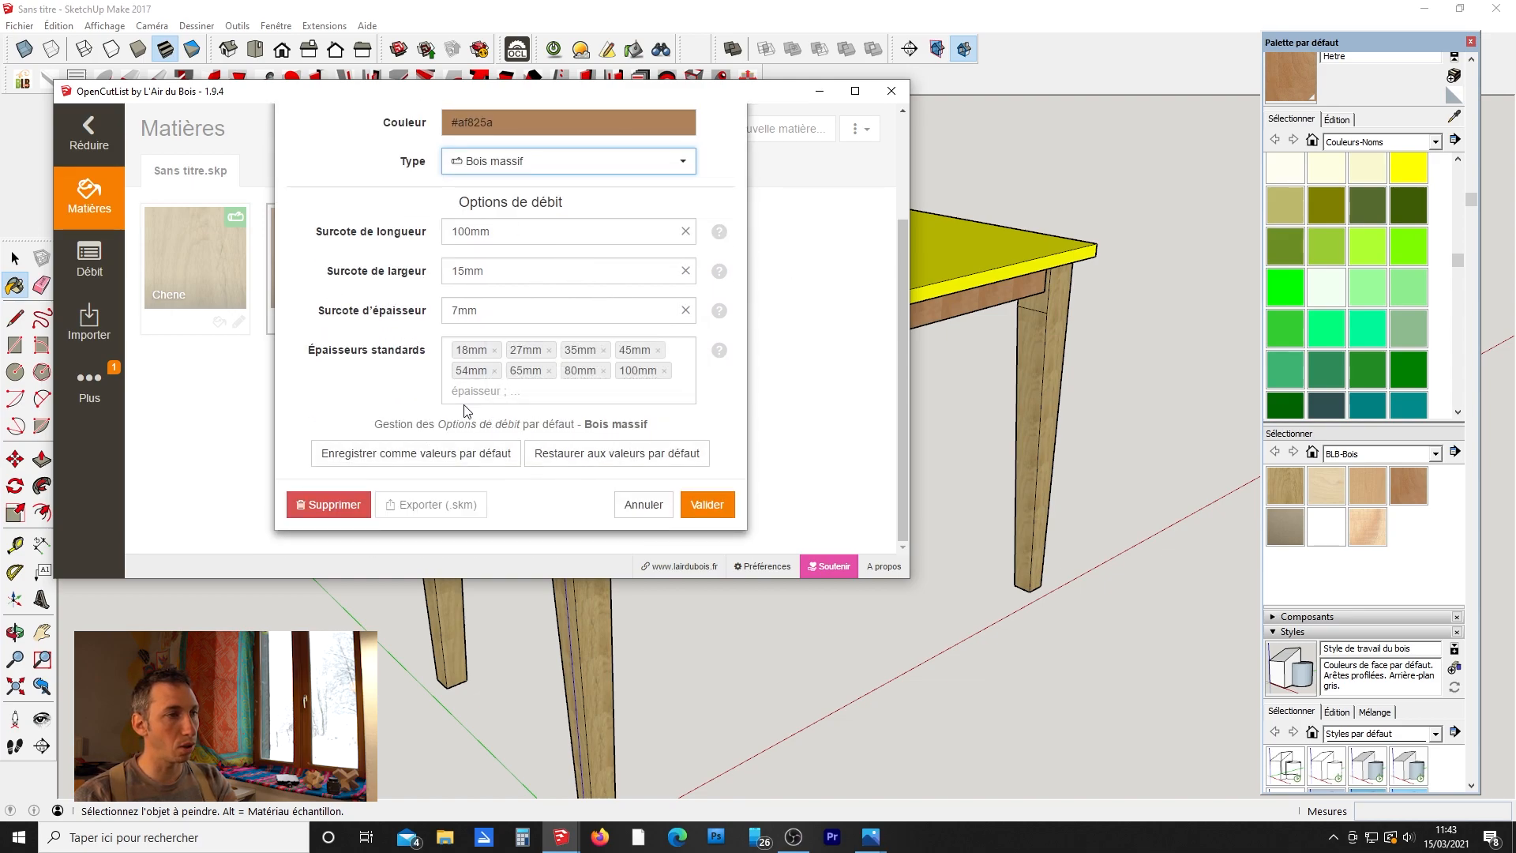
click(707, 504)
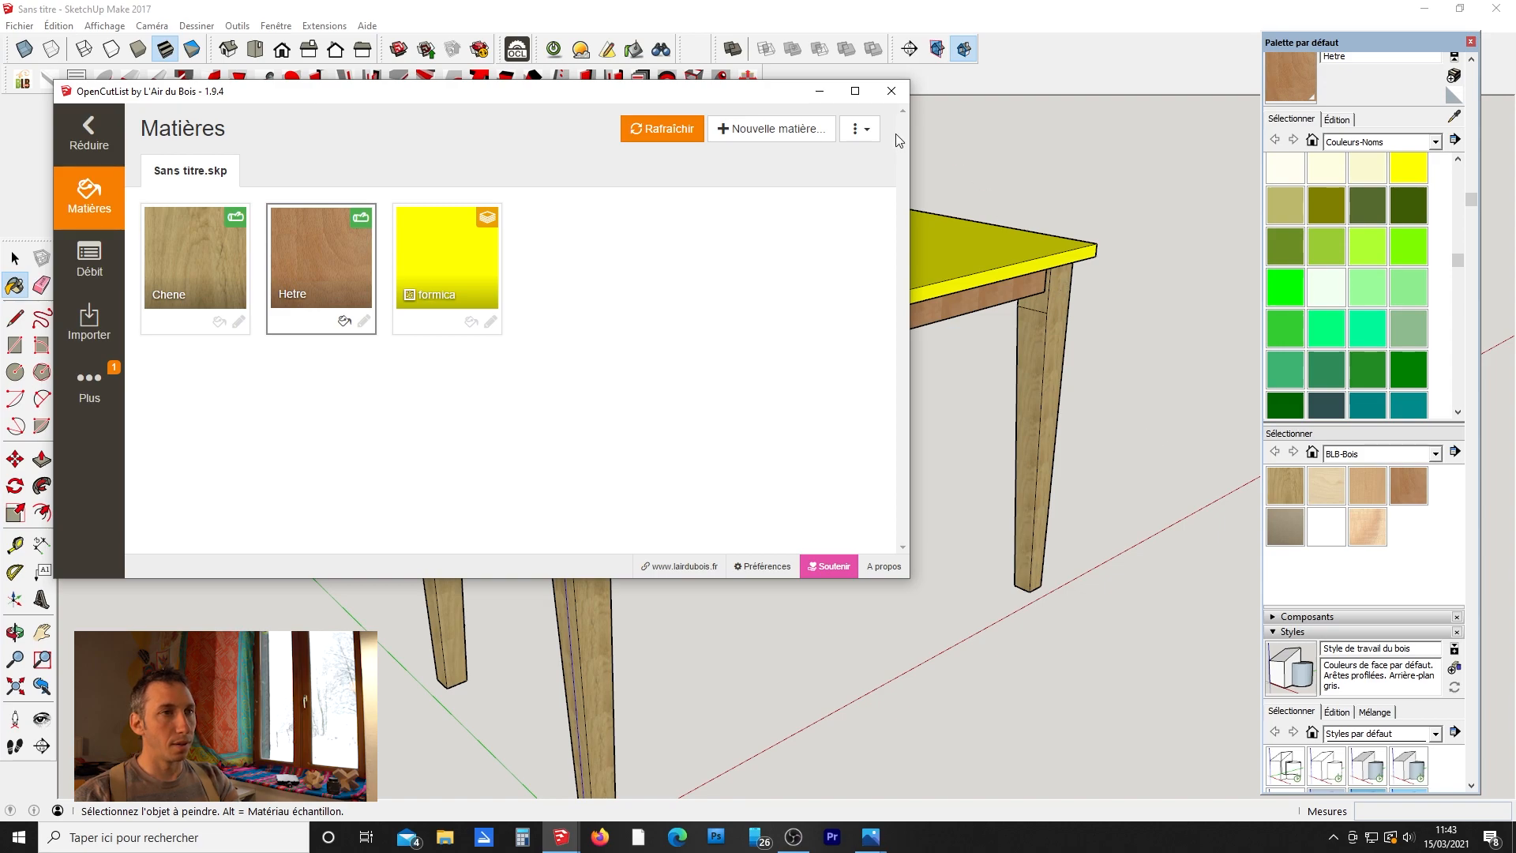
click(891, 95)
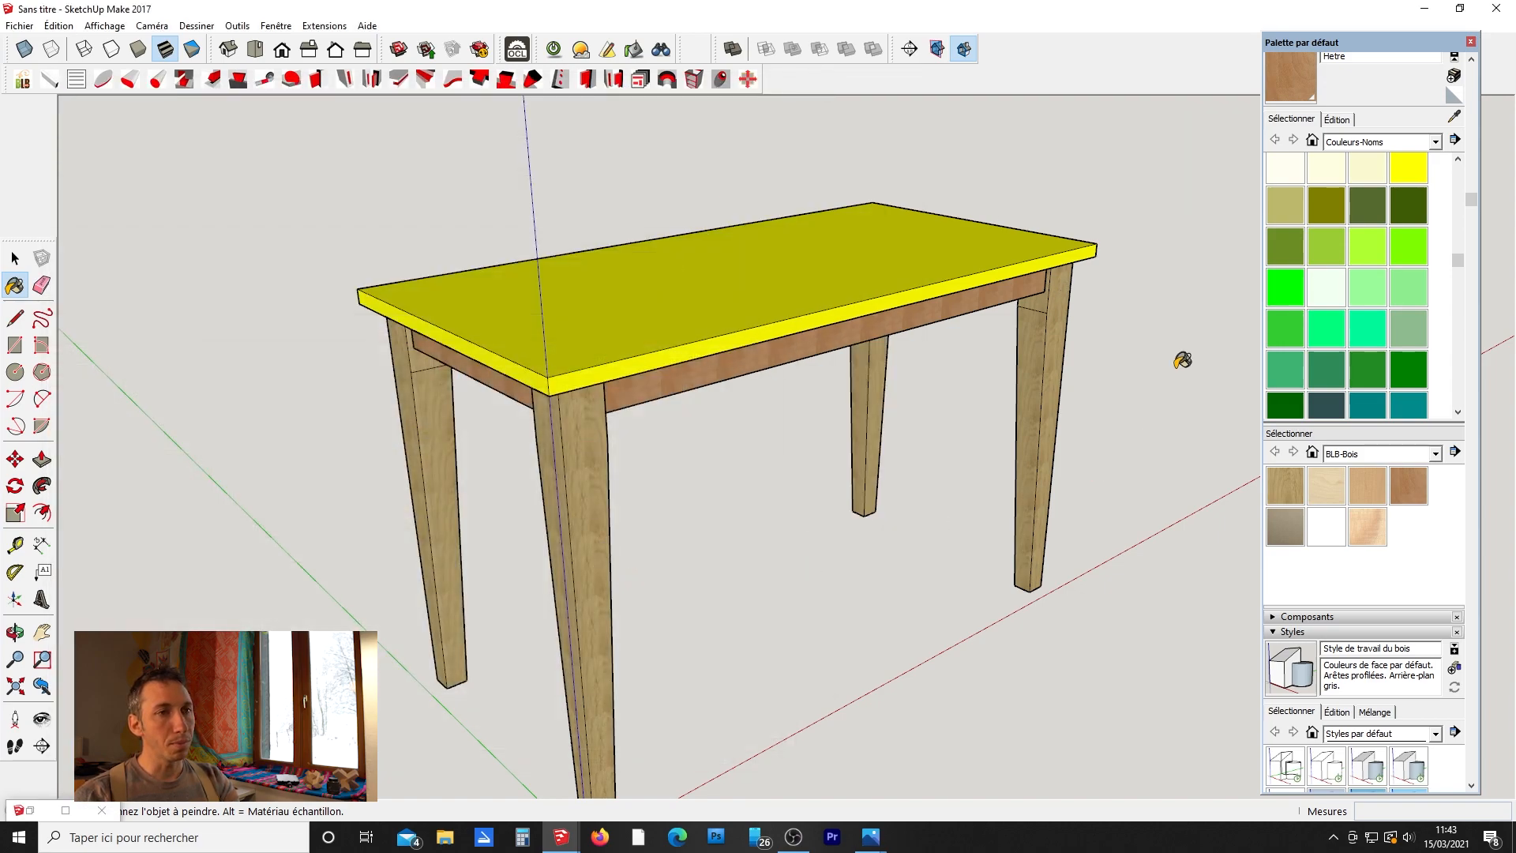
Select the front table leg together with the adjoining short apron, and clear the selection.
key(space)
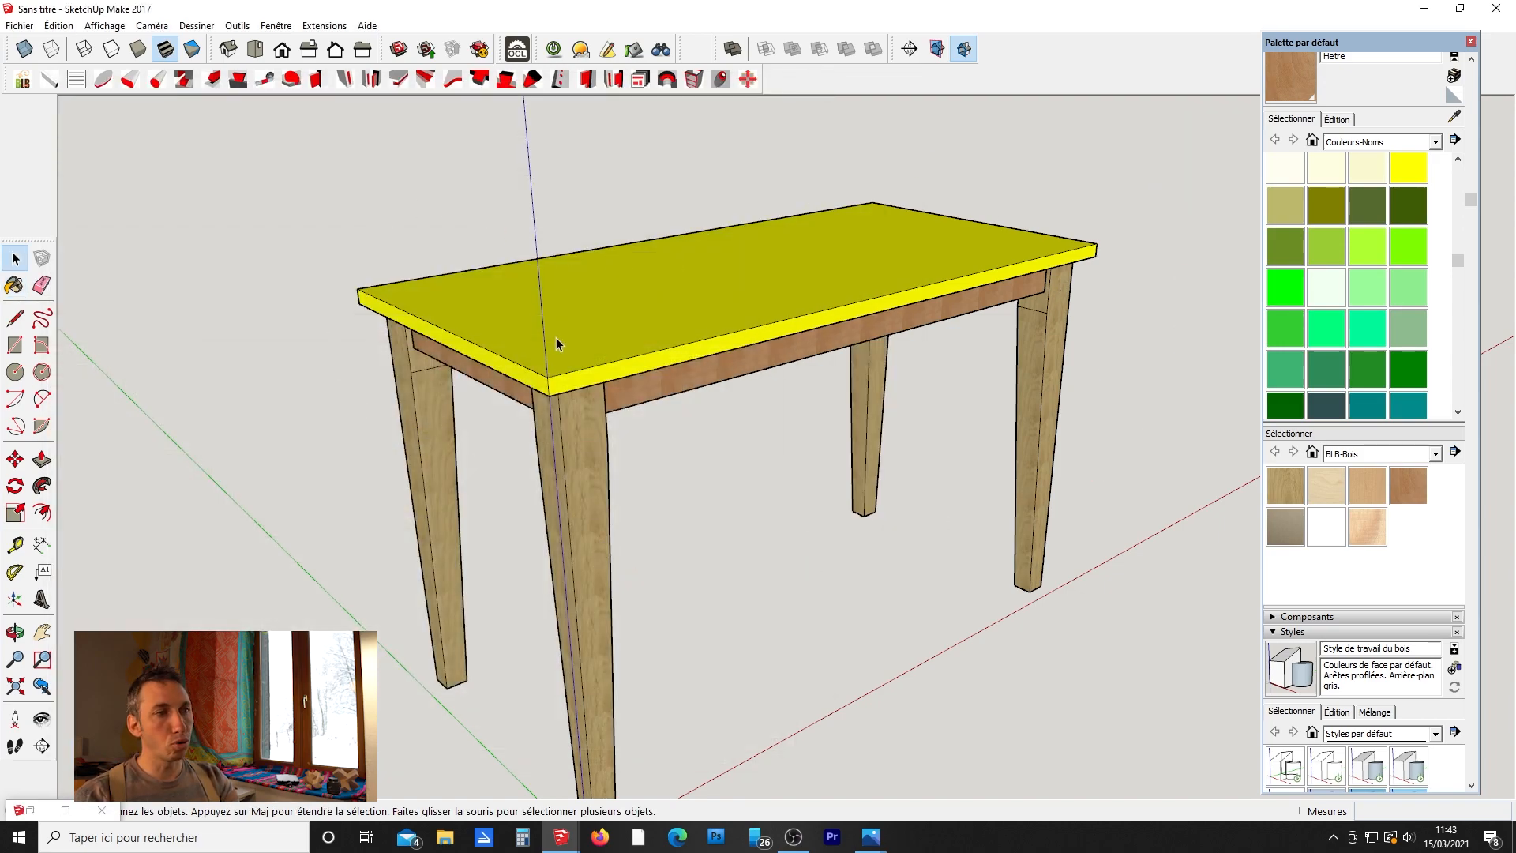
scroll(556, 337, down, 2)
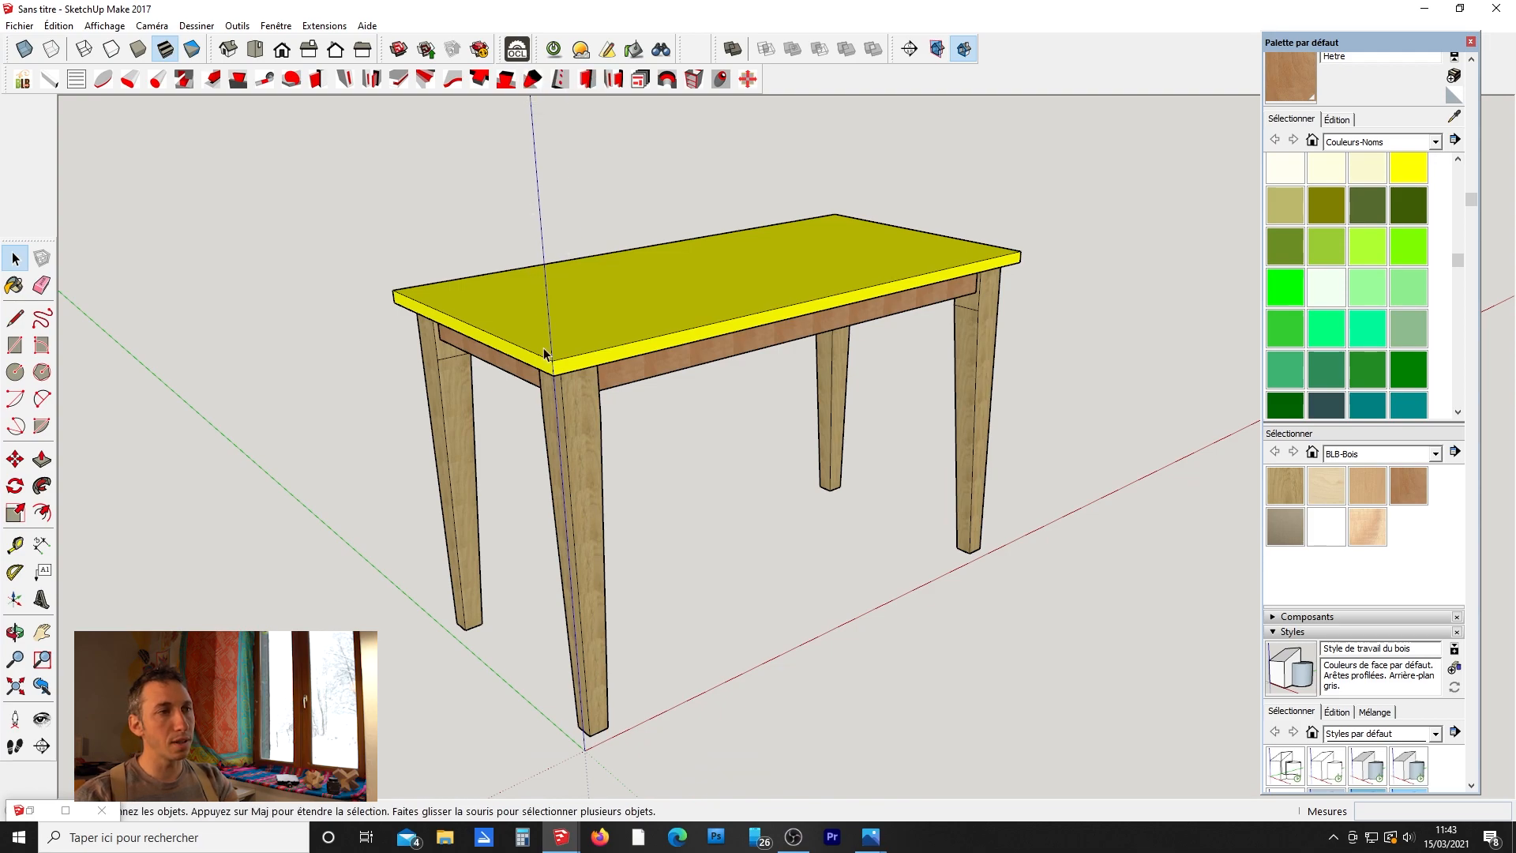
click(588, 451)
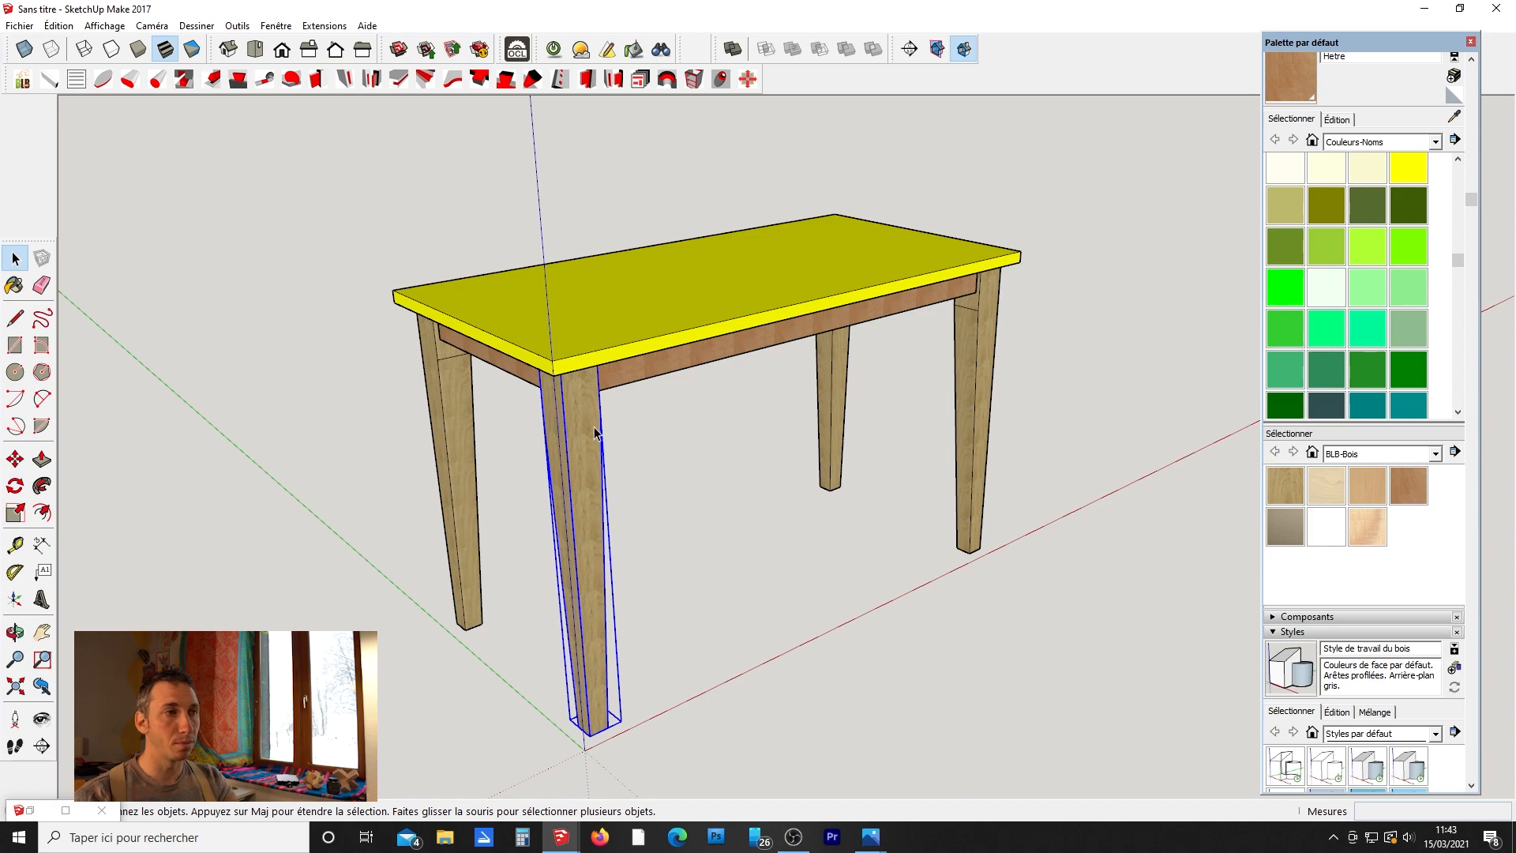
shift+click(464, 351)
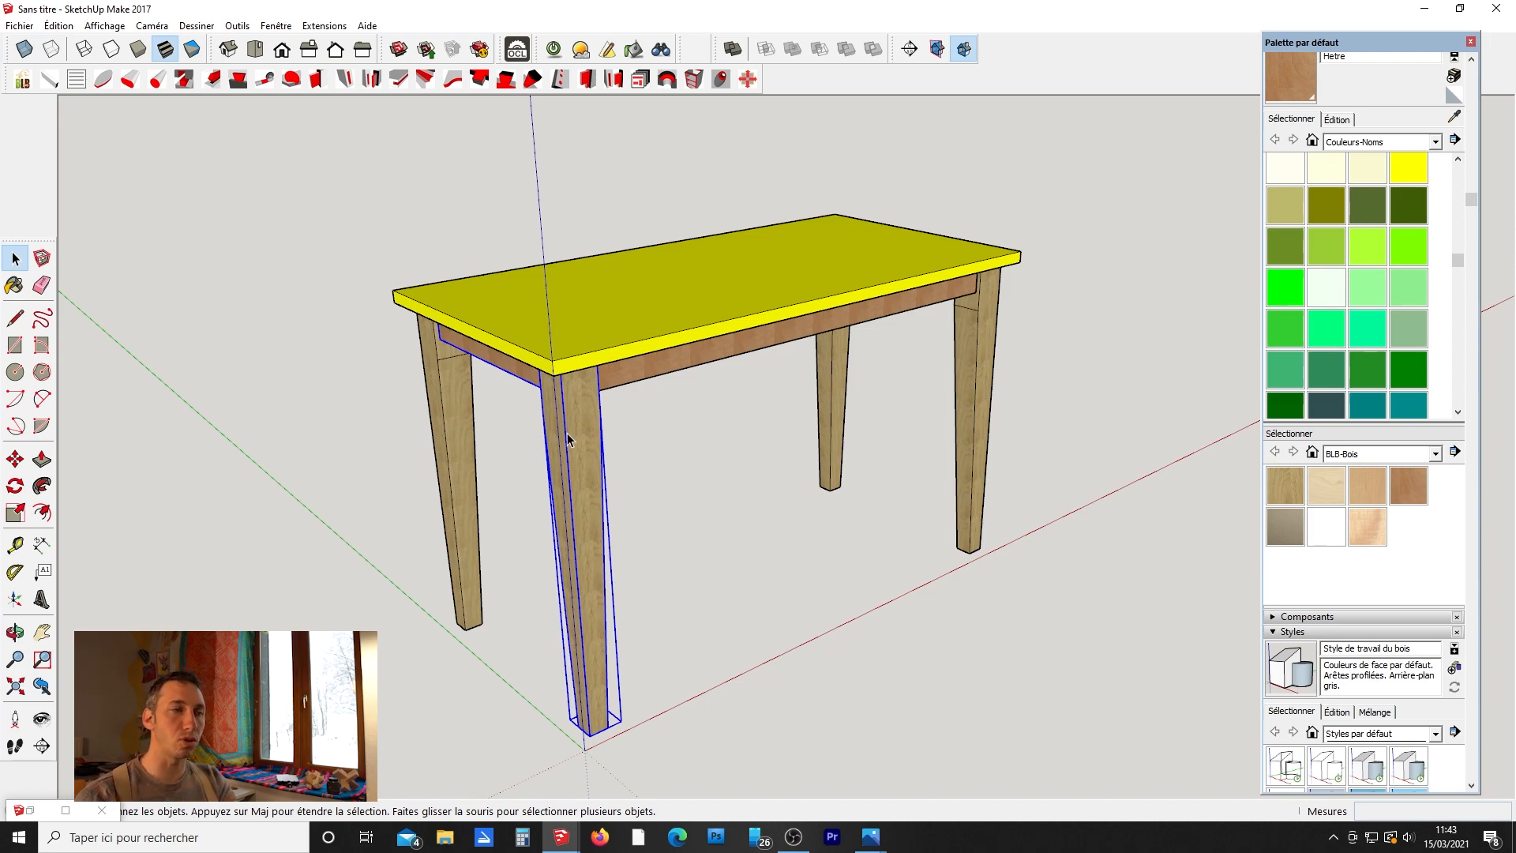
click(404, 158)
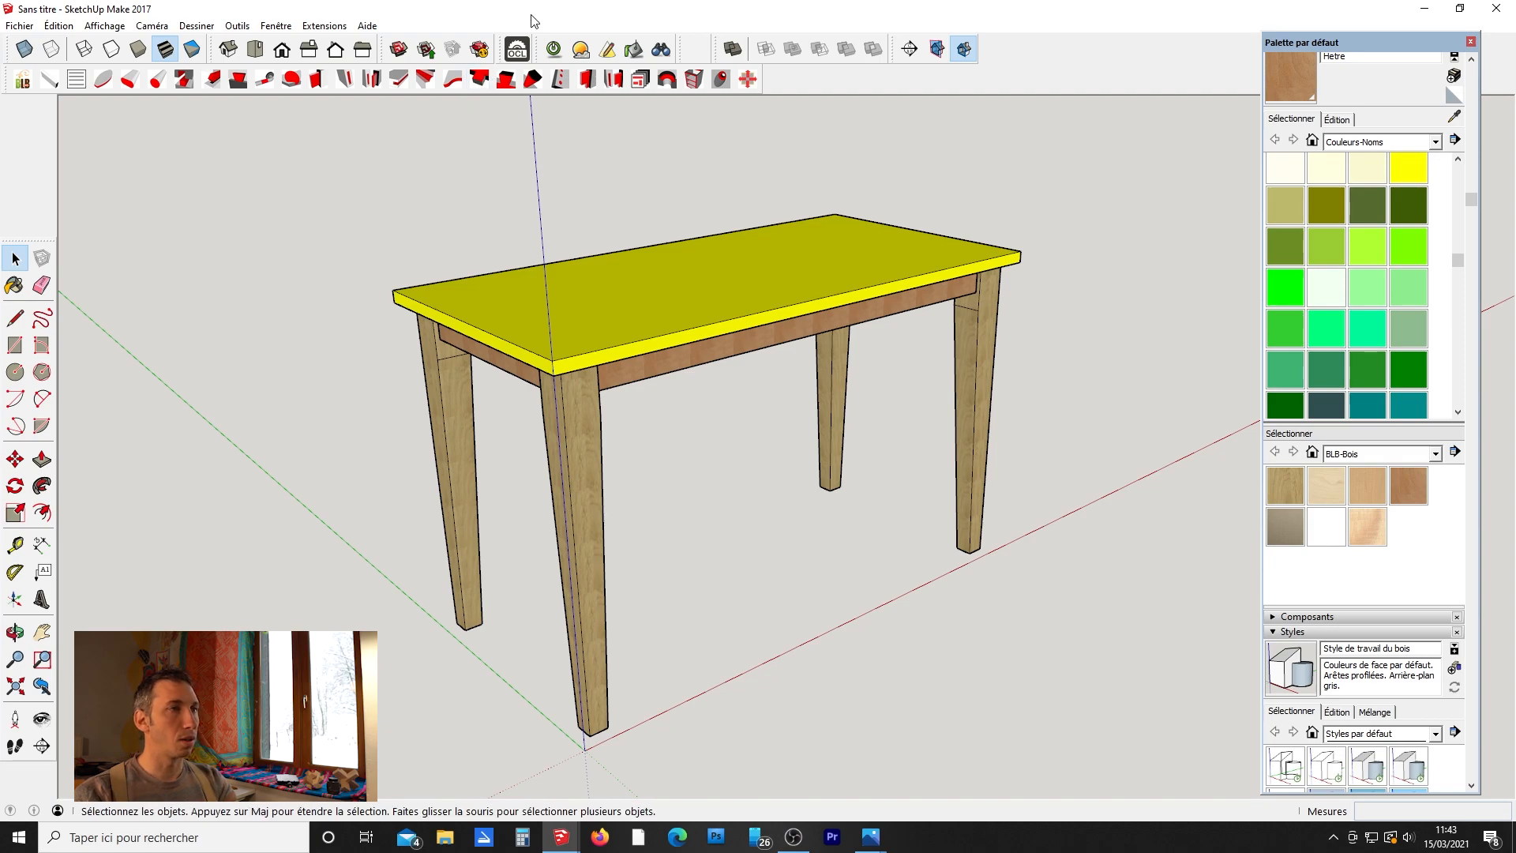
Reopen OpenCutList and generate the cut list (Fiche de débit) for the whole table model.
click(517, 49)
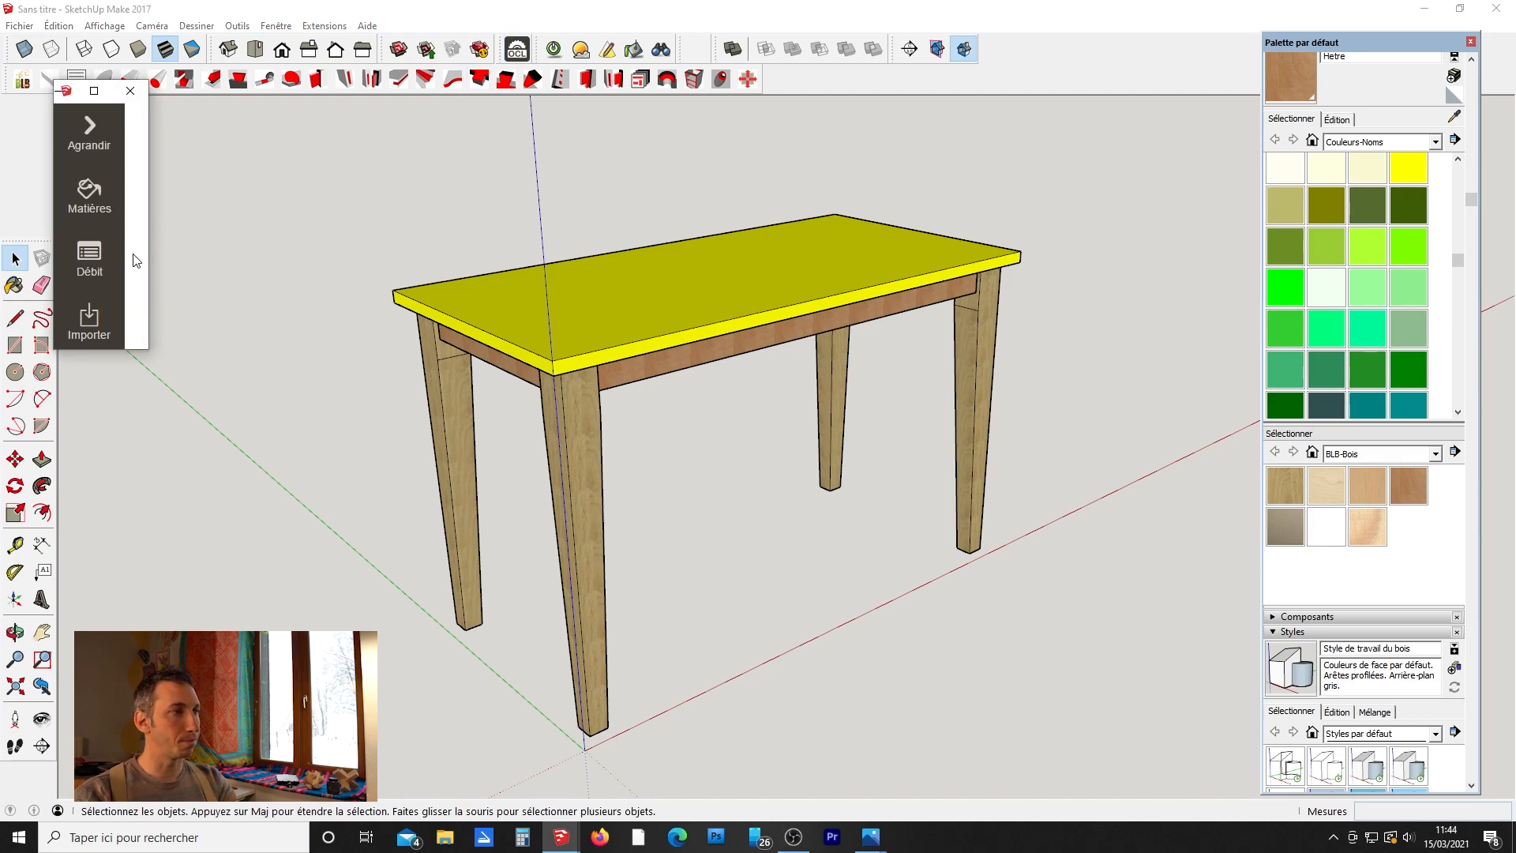
click(93, 260)
click(641, 132)
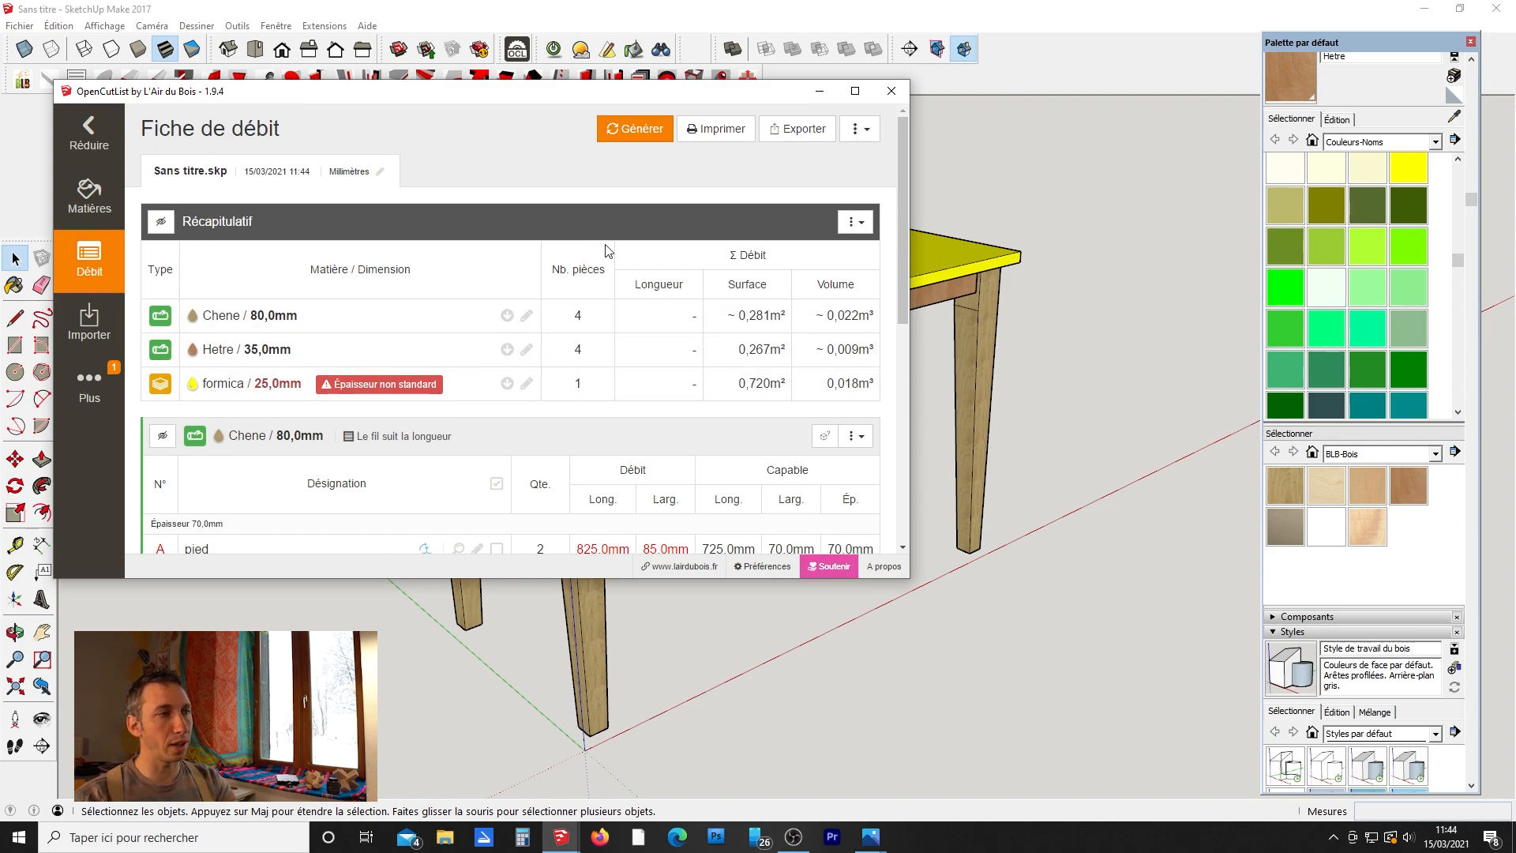
Add 25mm to the standard thicknesses of the formica material and save its properties.
click(88, 210)
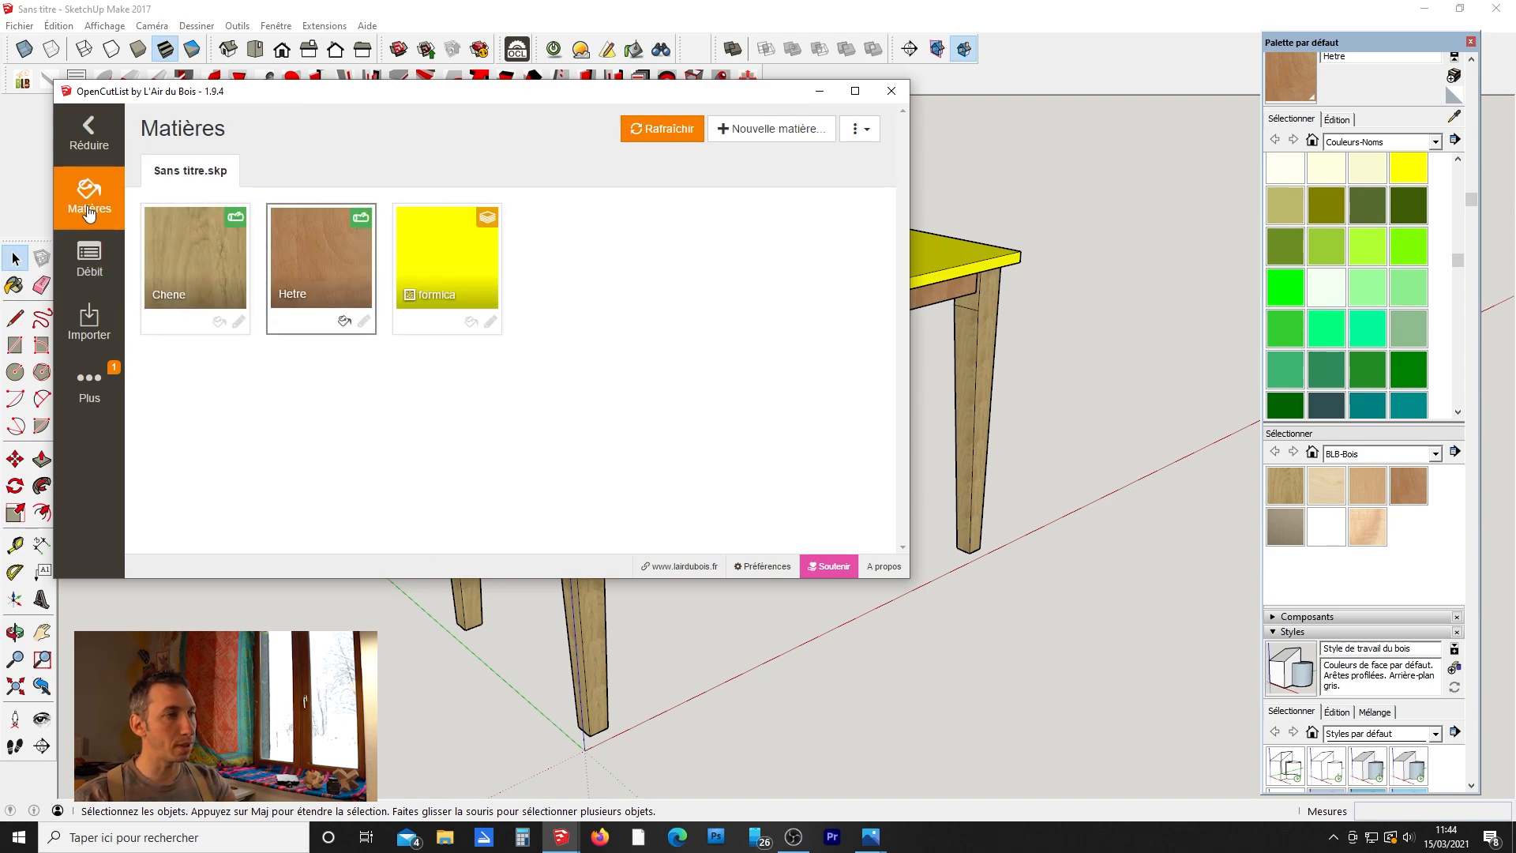
click(463, 254)
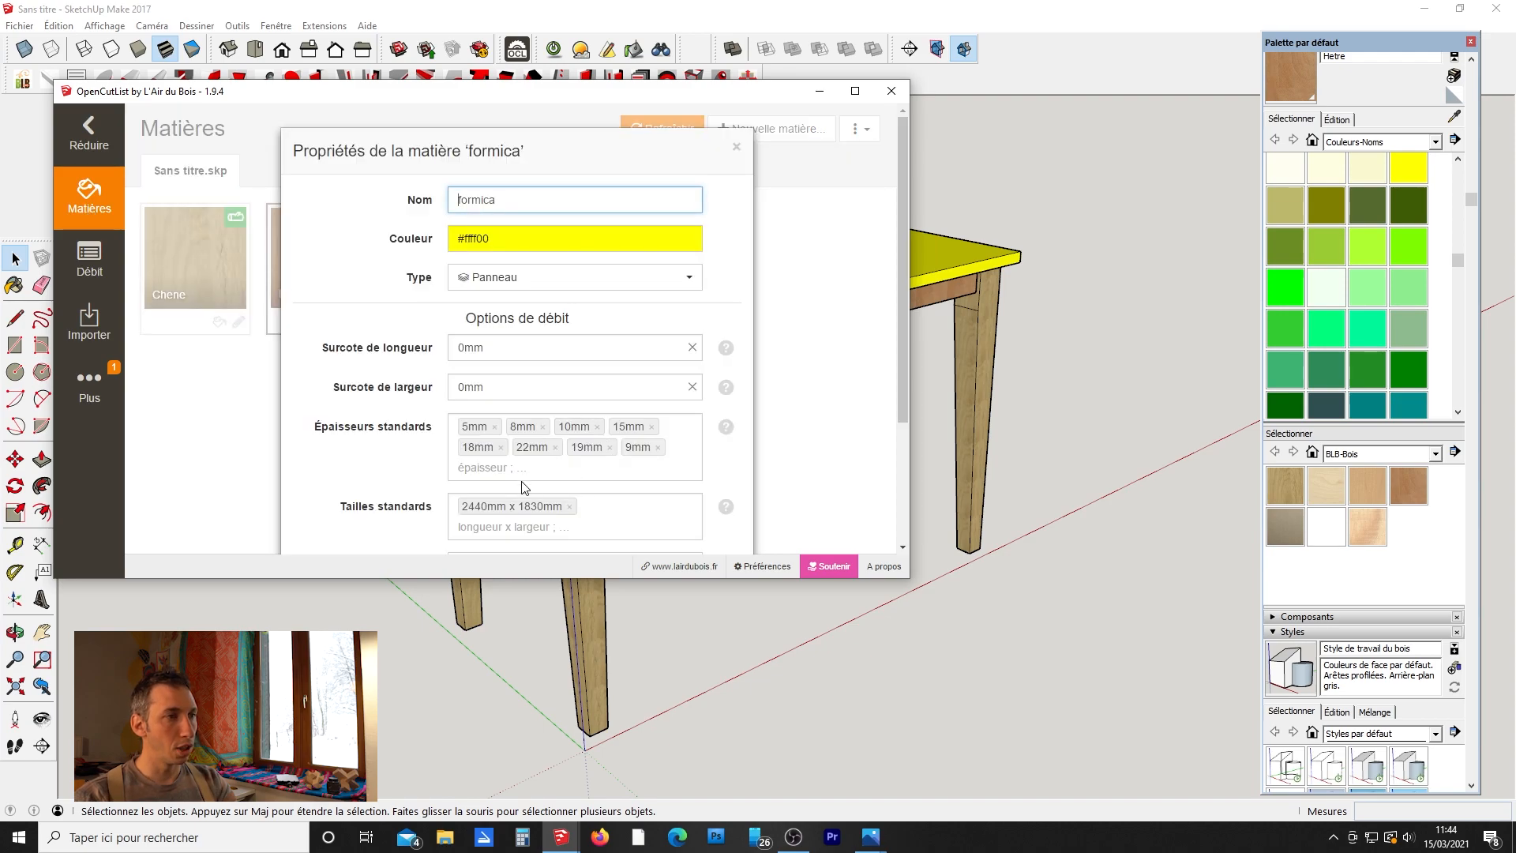
click(491, 469)
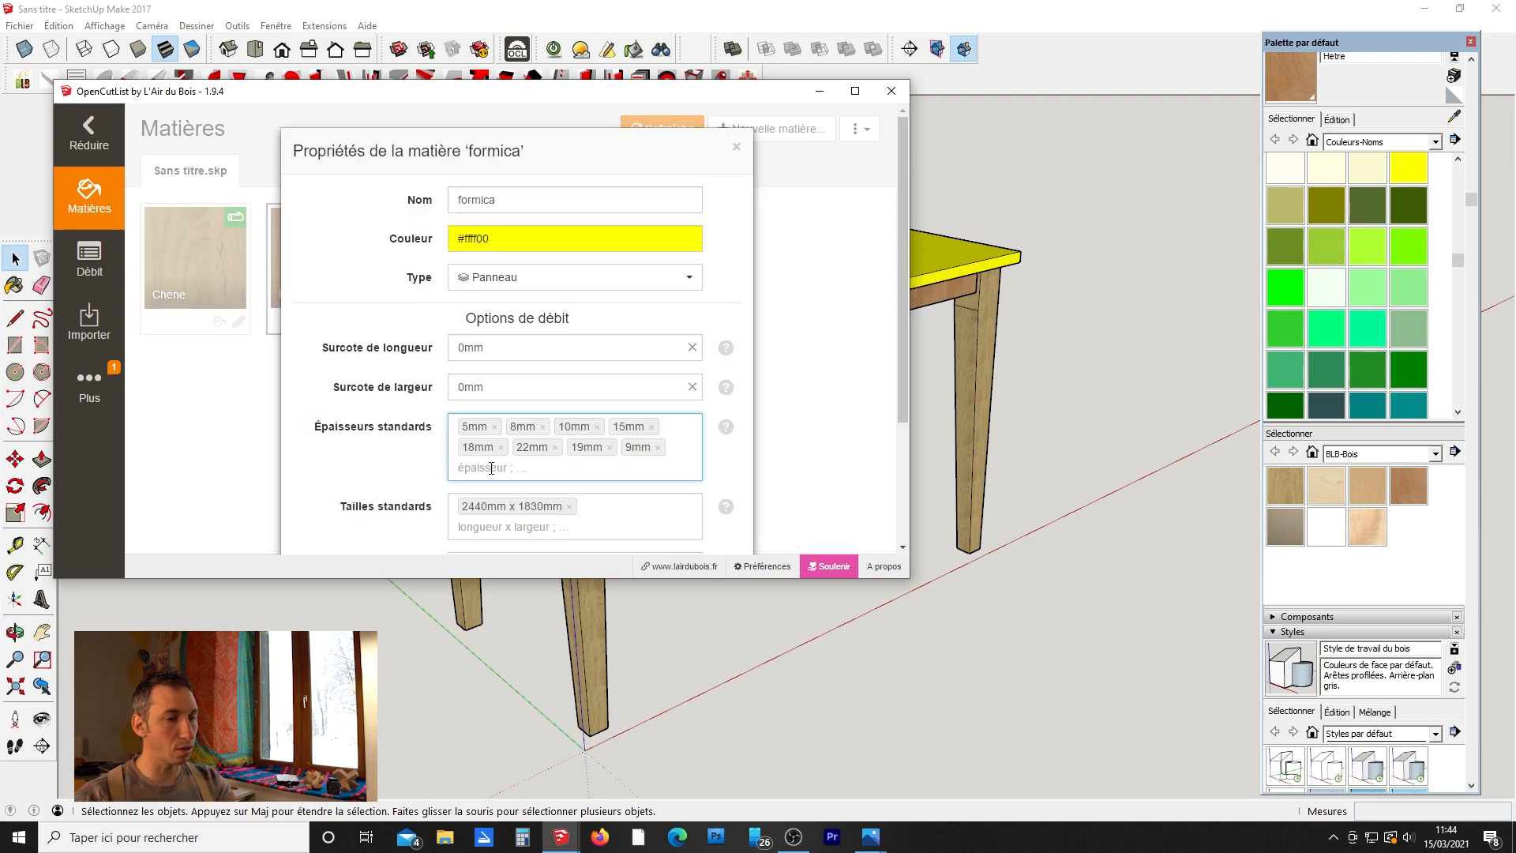
text(25)
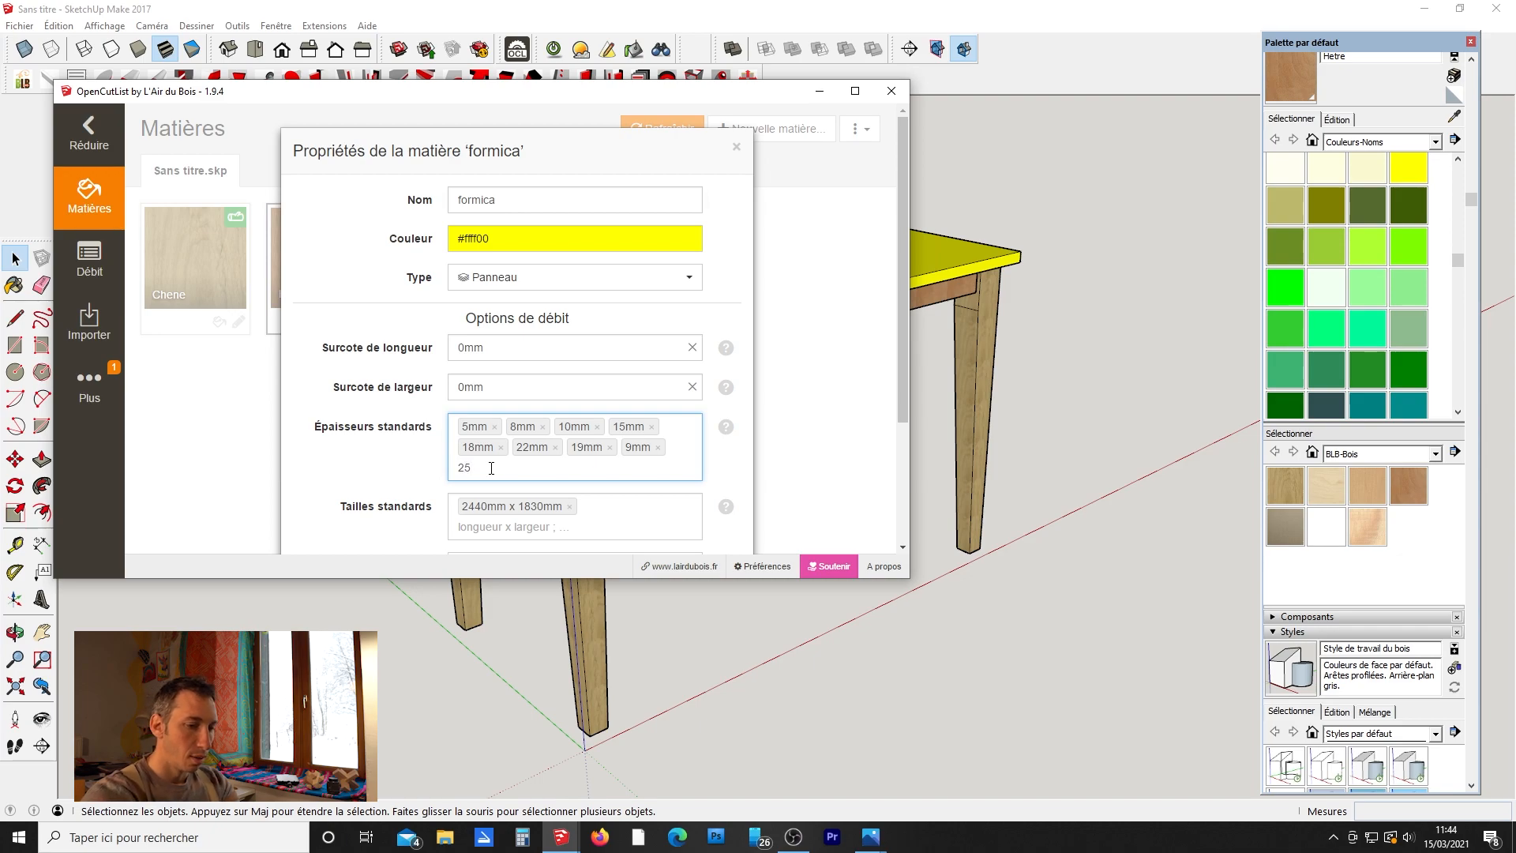
text(mm)
key(Return)
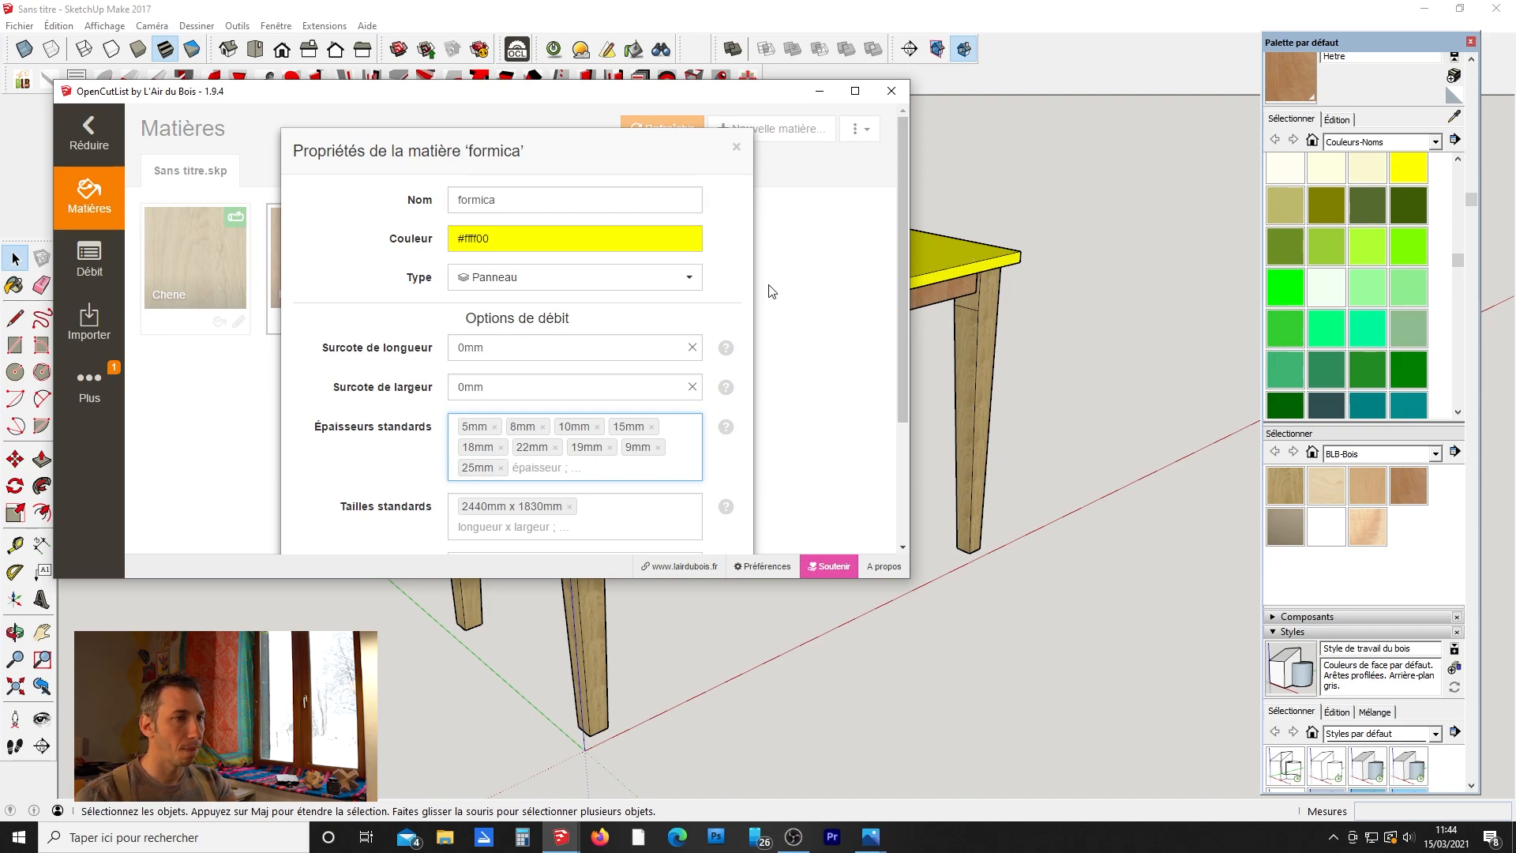
scroll(789, 316, down, 3)
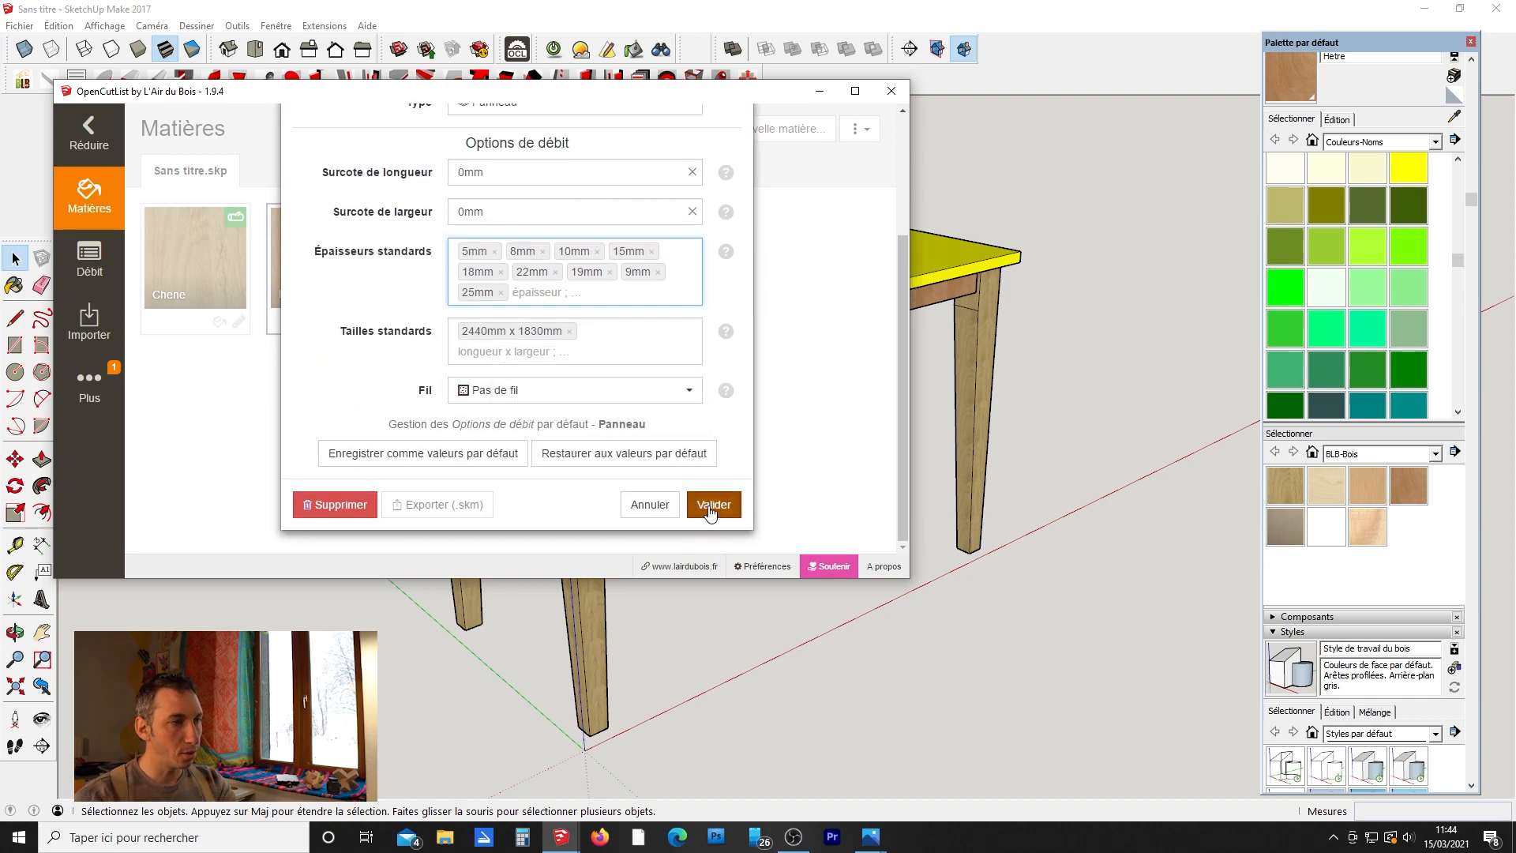
click(713, 506)
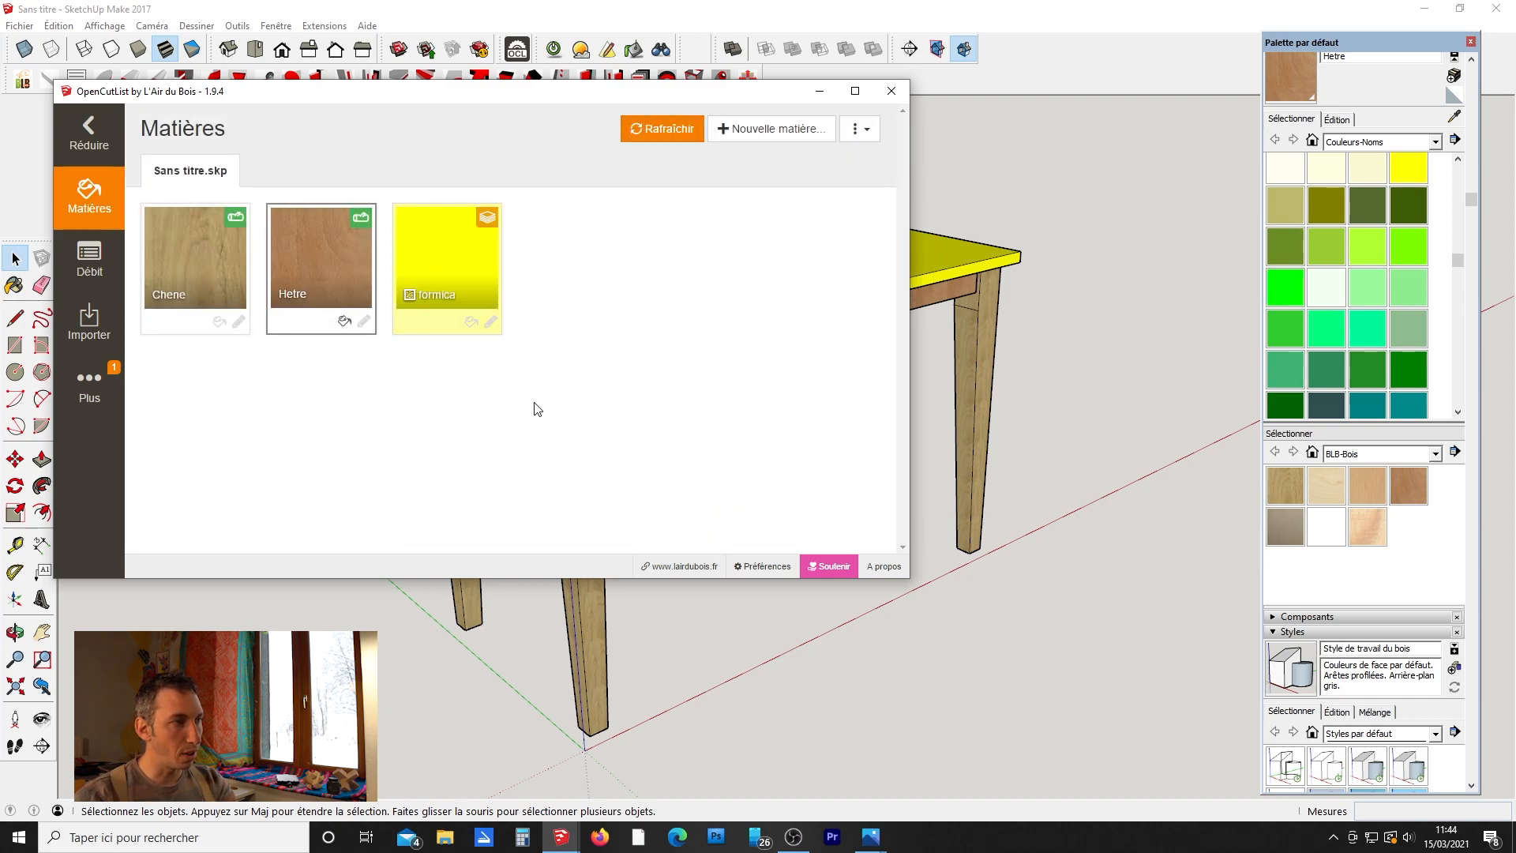
Regenerate the cut list (Fiche de débit) with the modified material and review its Chene, Hetre and formica part tables.
click(89, 269)
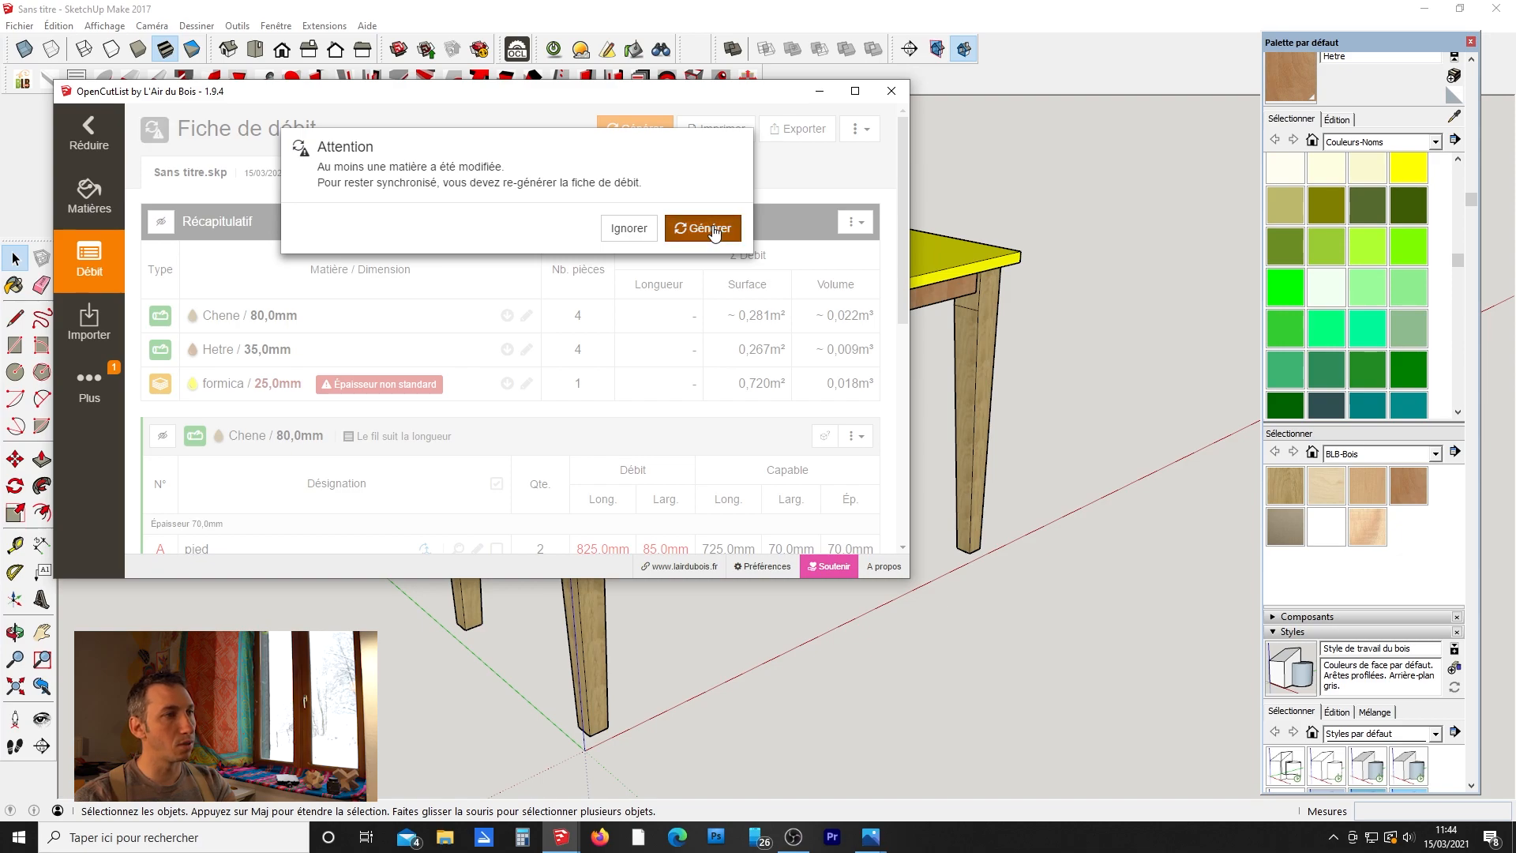
click(714, 229)
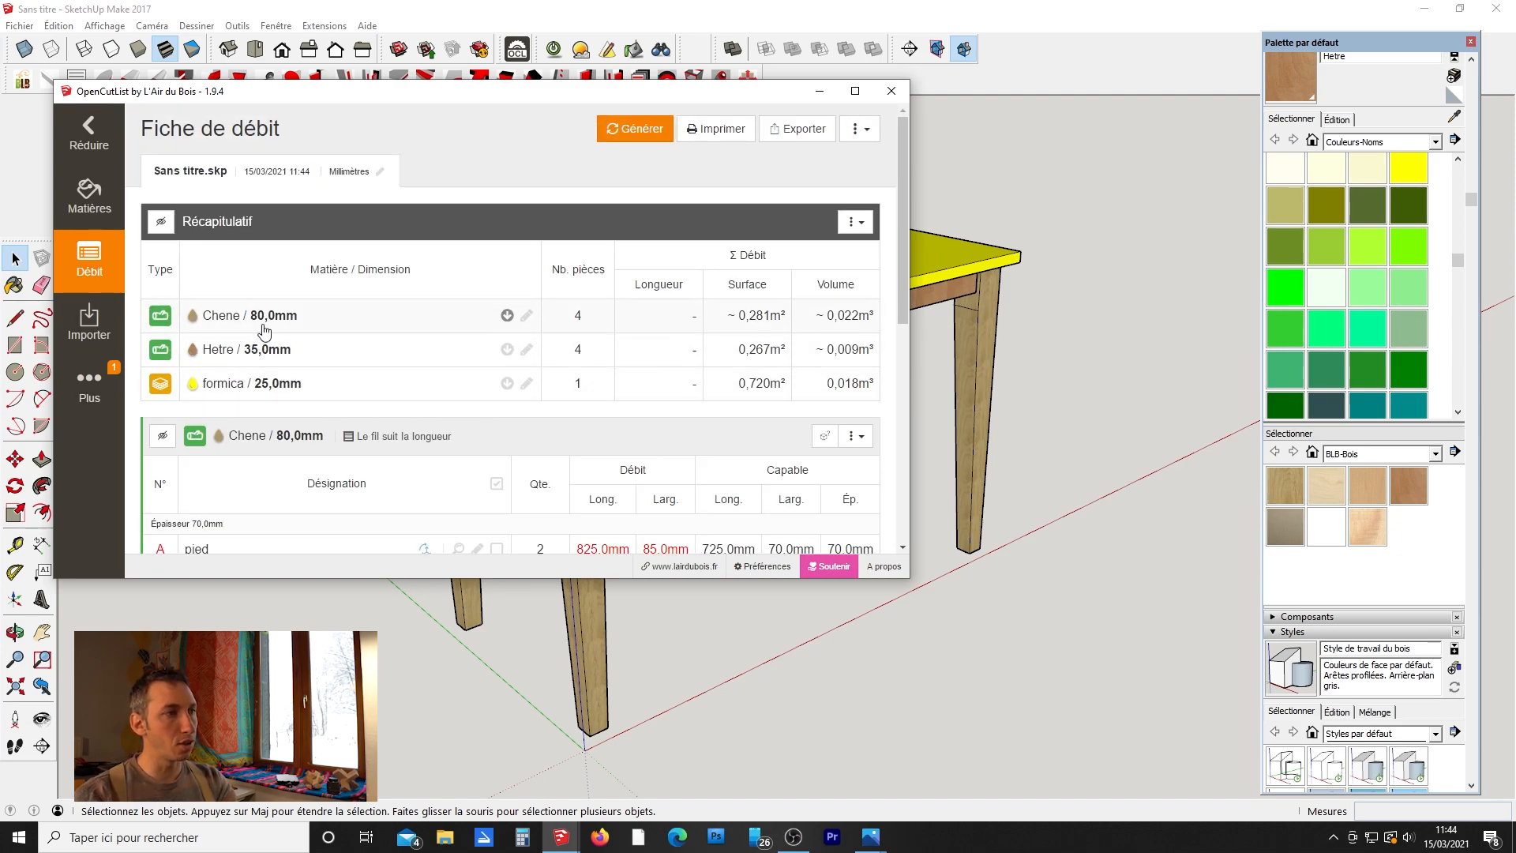
scroll(366, 294, down, 2)
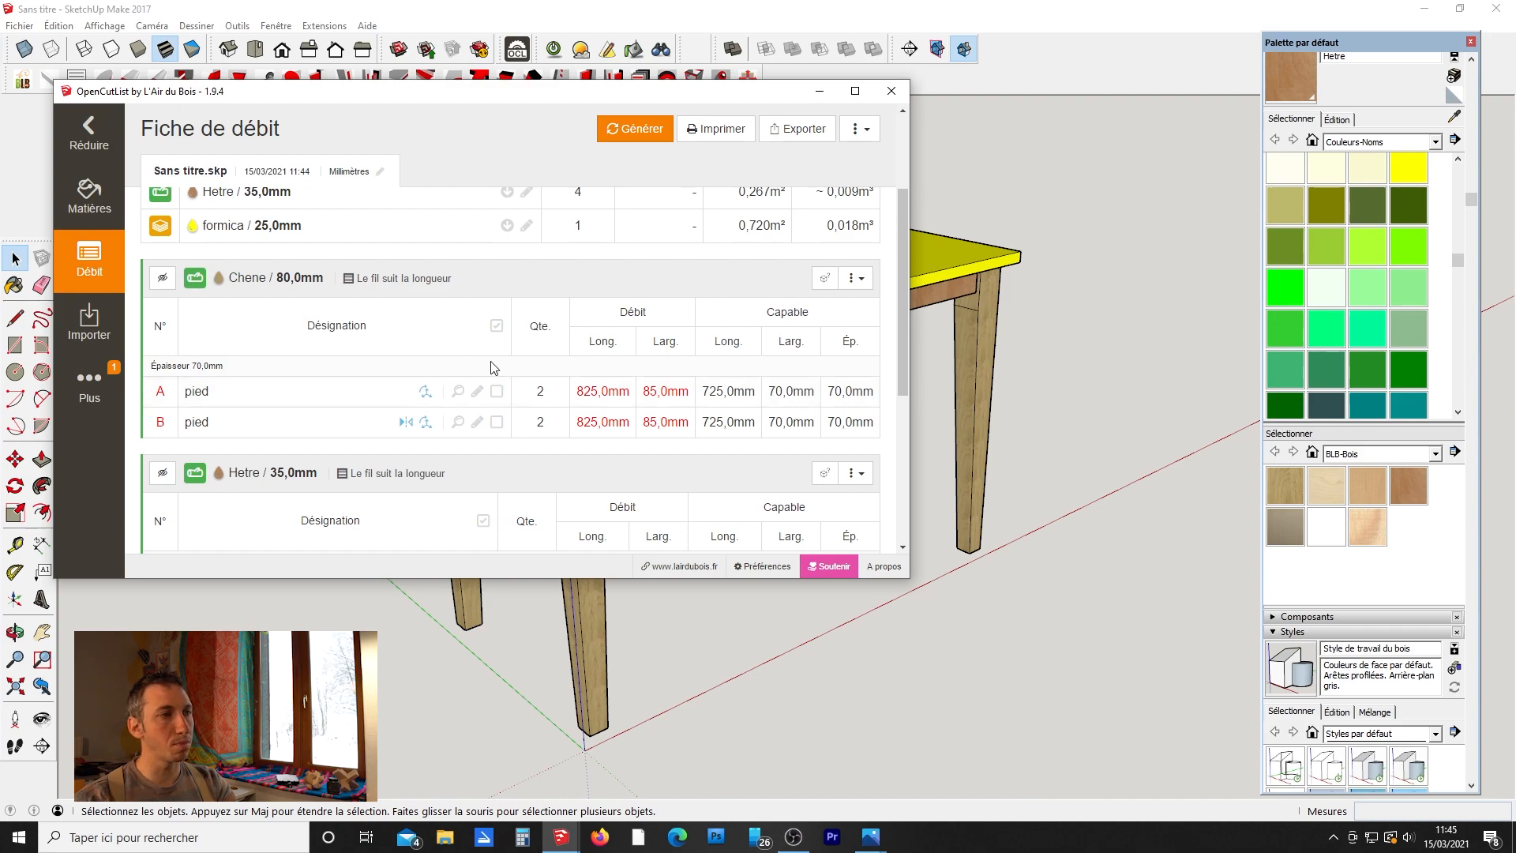
scroll(221, 322, down, 3)
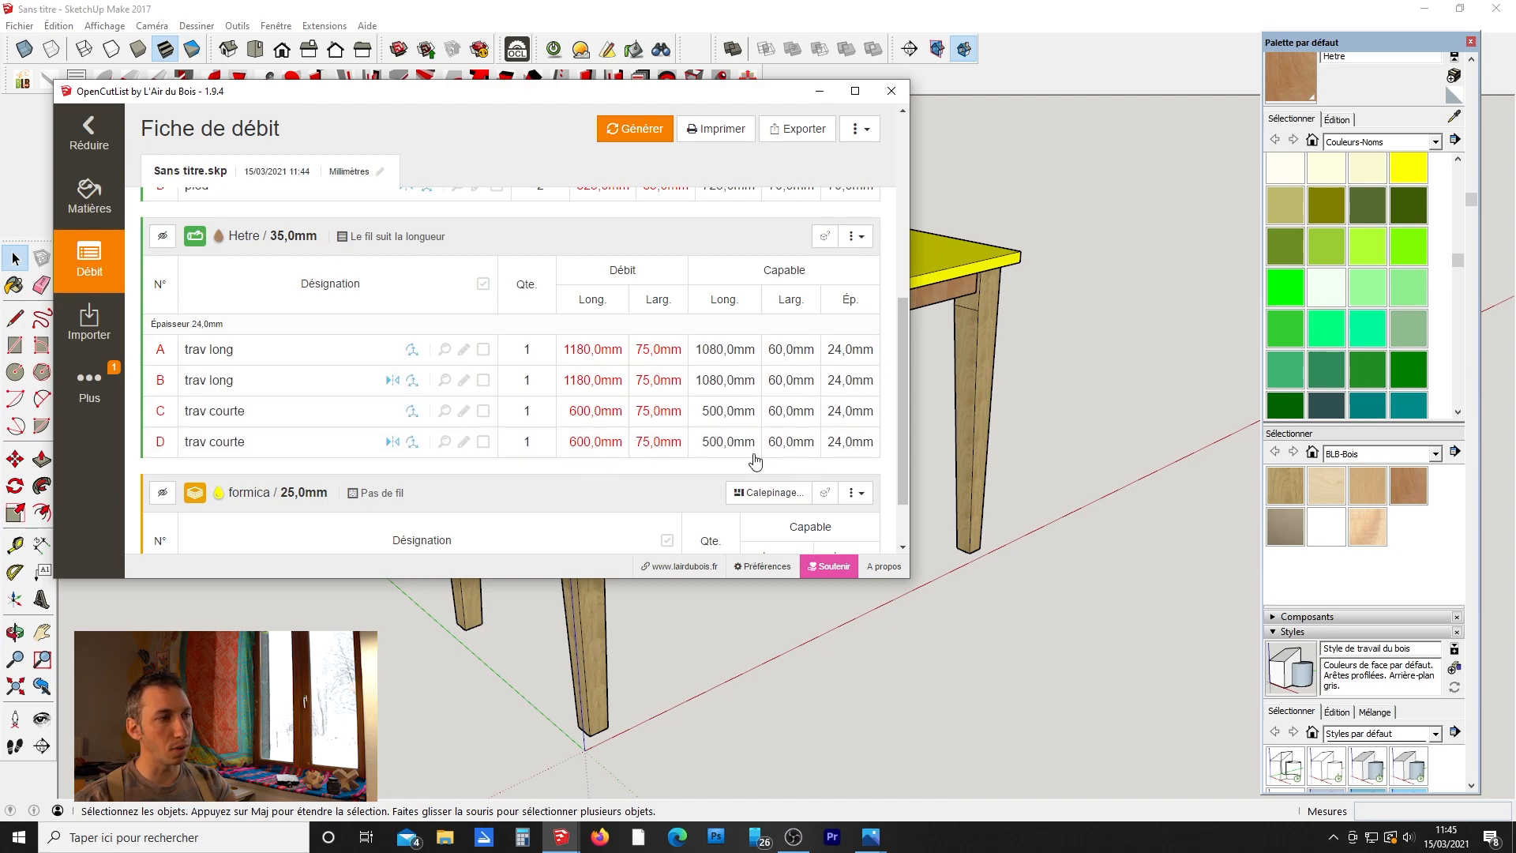
scroll(389, 379, down, 1)
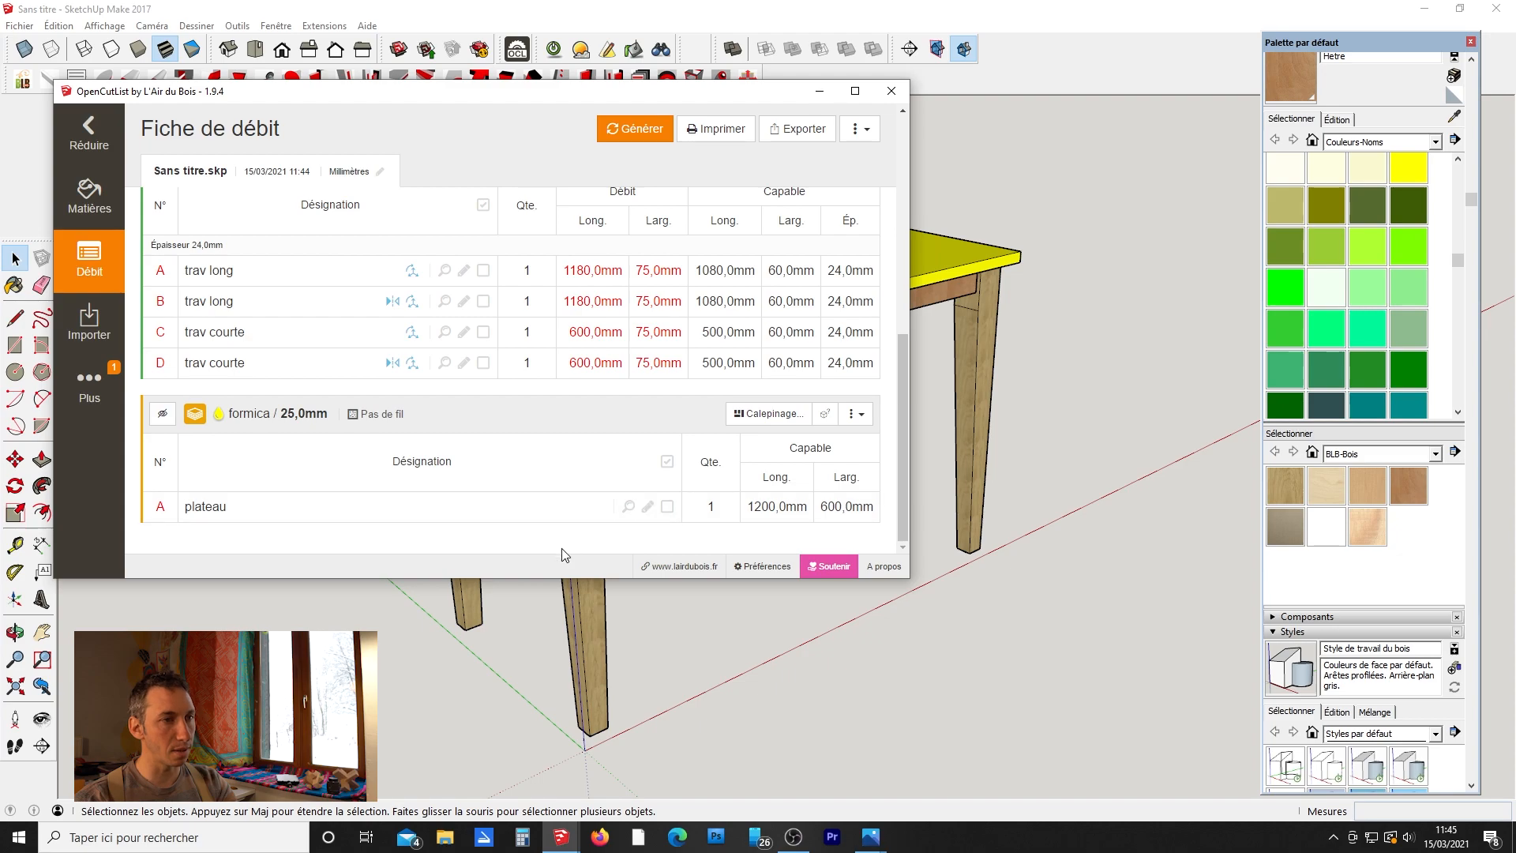
Generate the cutting layout (Calepinage) for the 25 mm formica on the 2440mm x 1830mm standard panel, keeping the existing configuration.
click(764, 424)
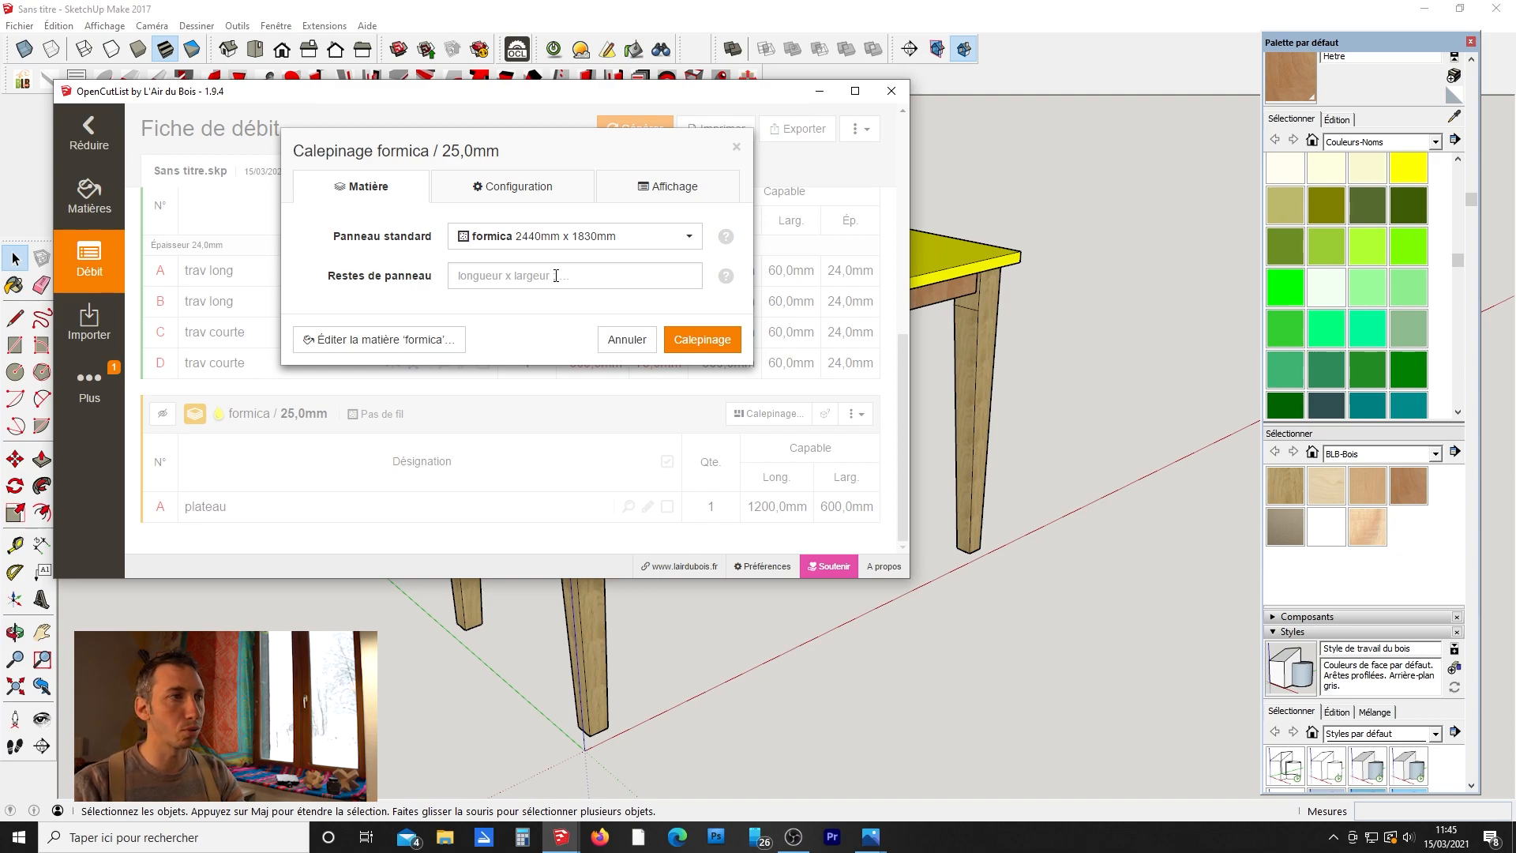
click(533, 193)
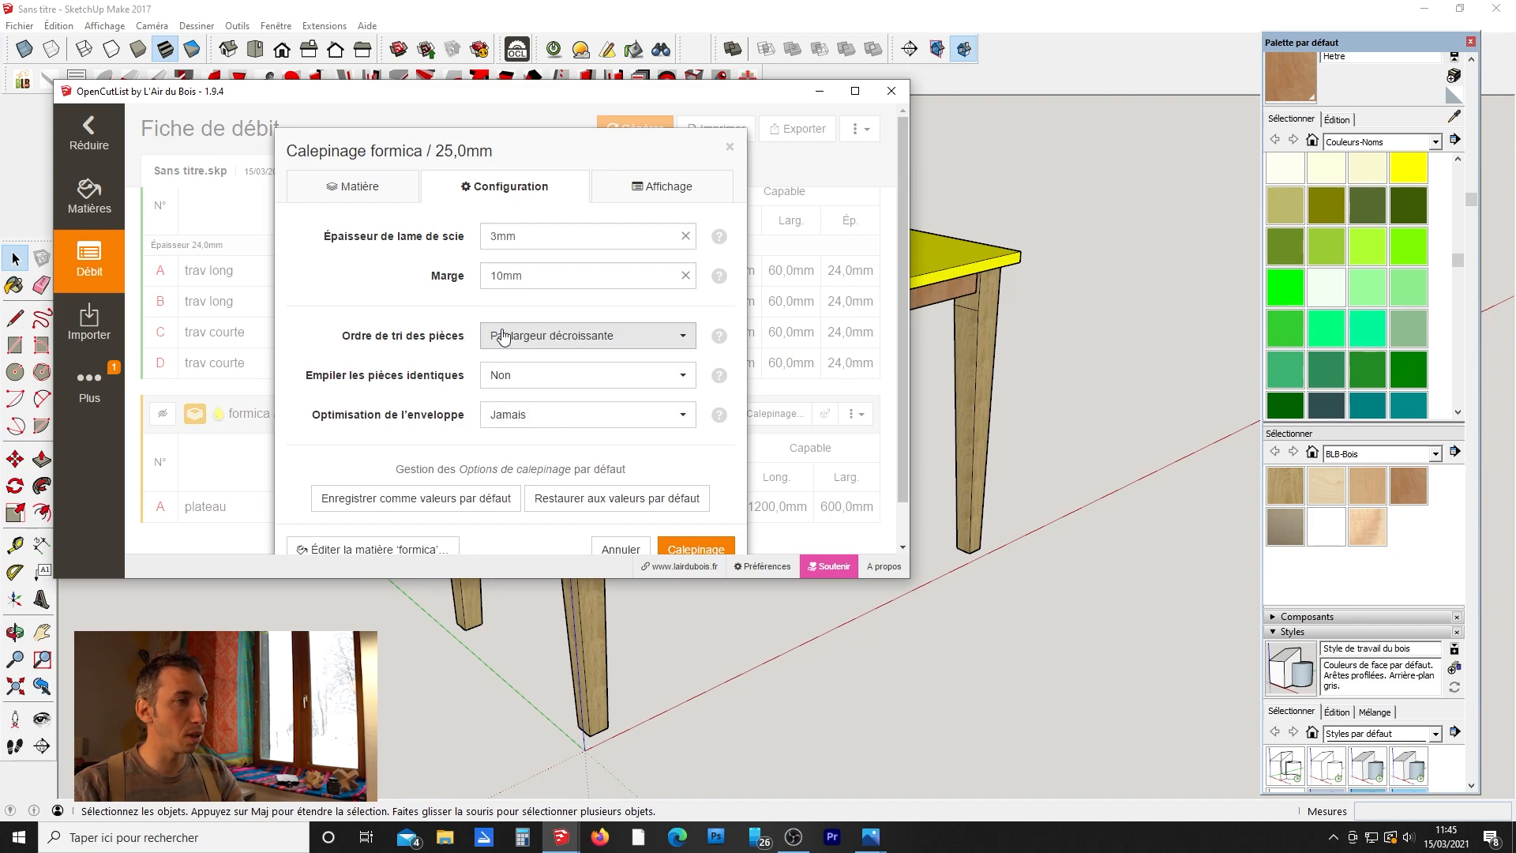
scroll(379, 286, down, 1)
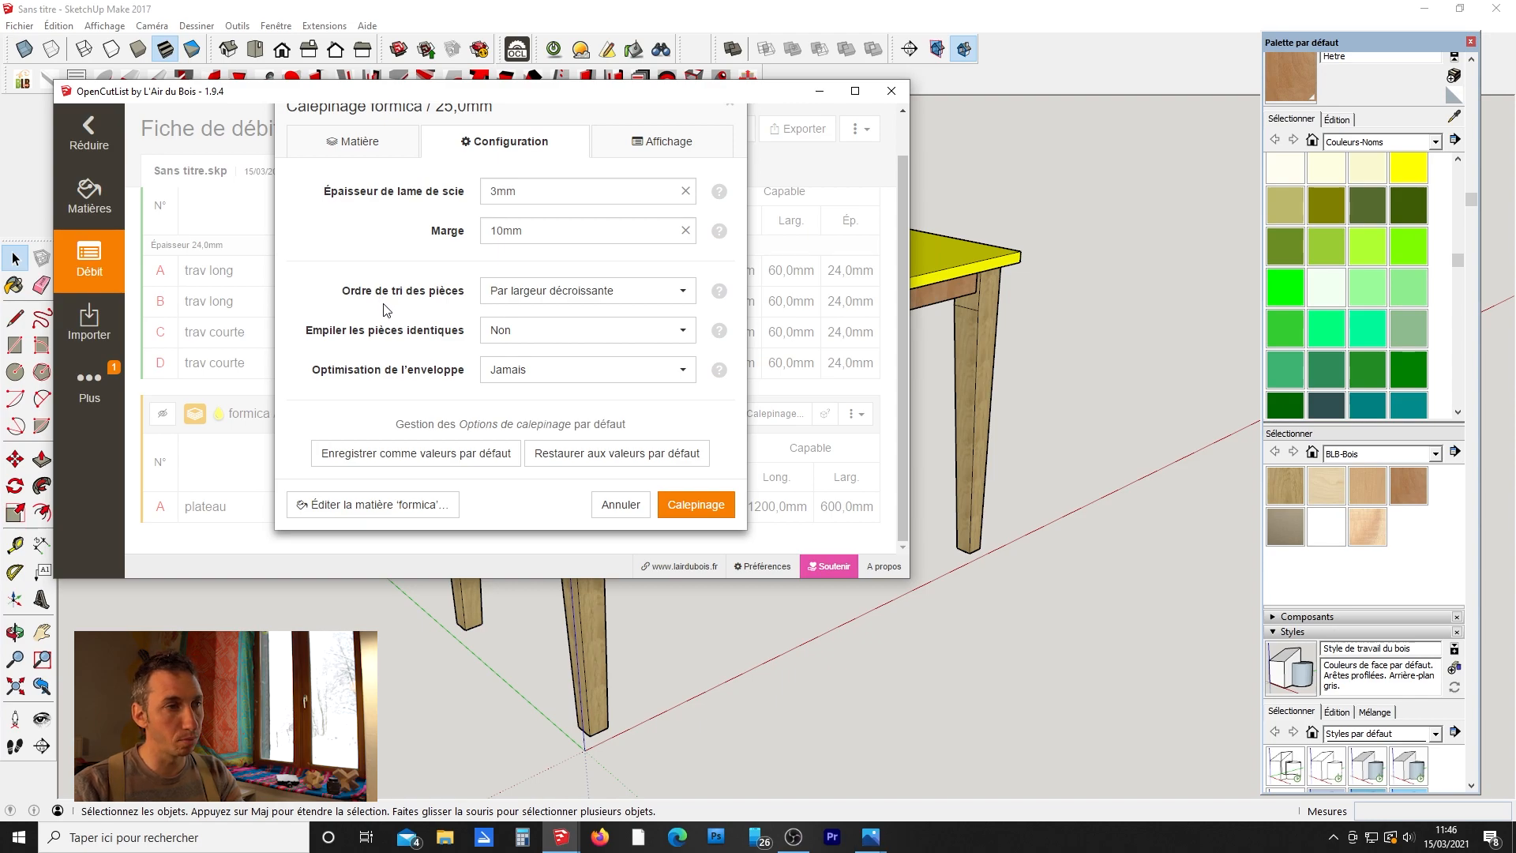
click(691, 510)
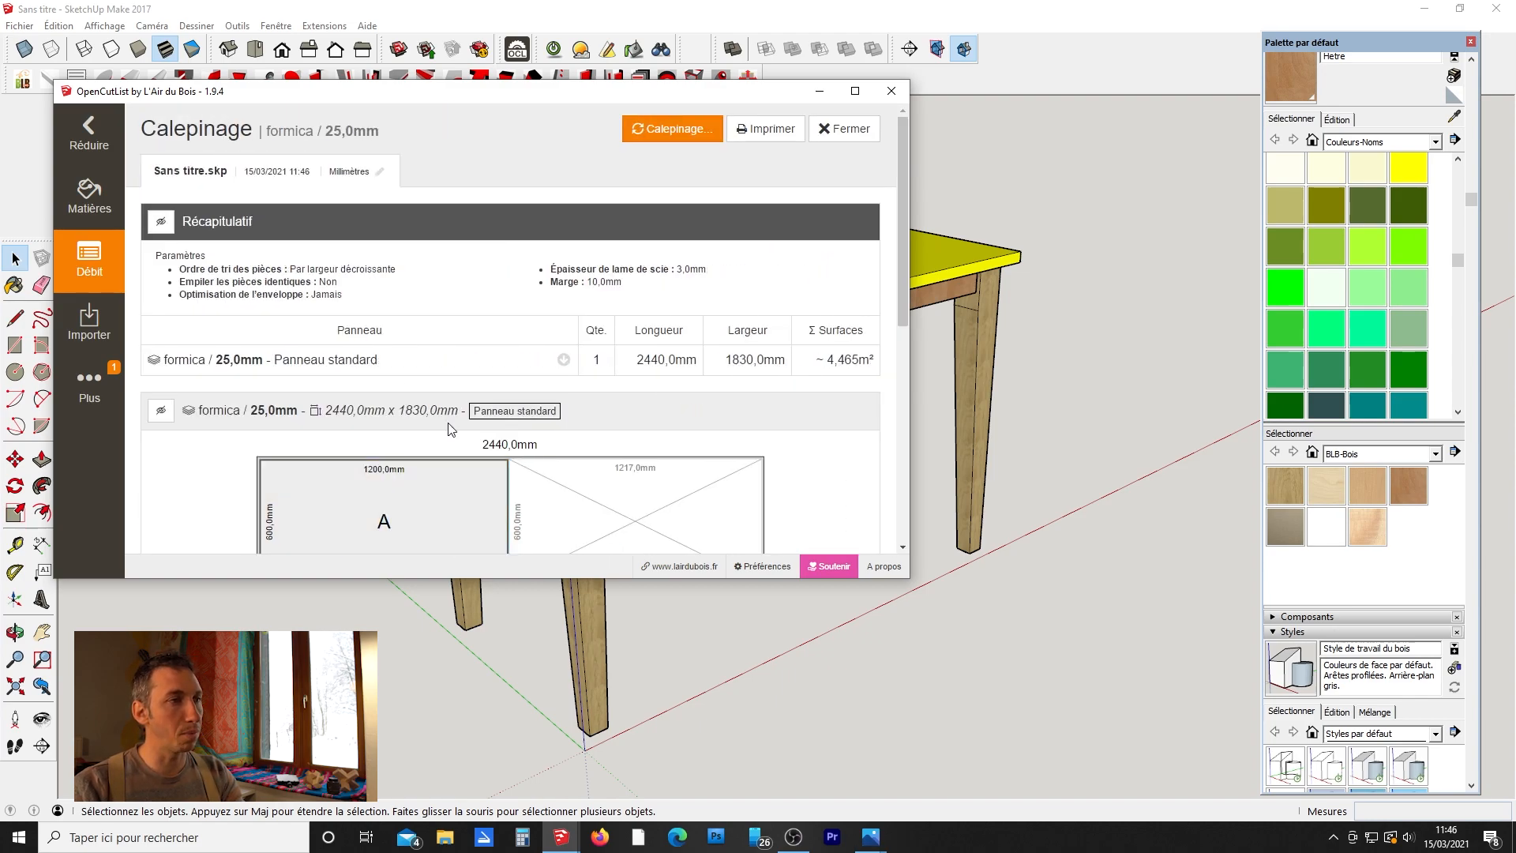
Examine the formica panel's cutting diagram, including the tabletop piece A and the two offcuts.
scroll(441, 453, down, 3)
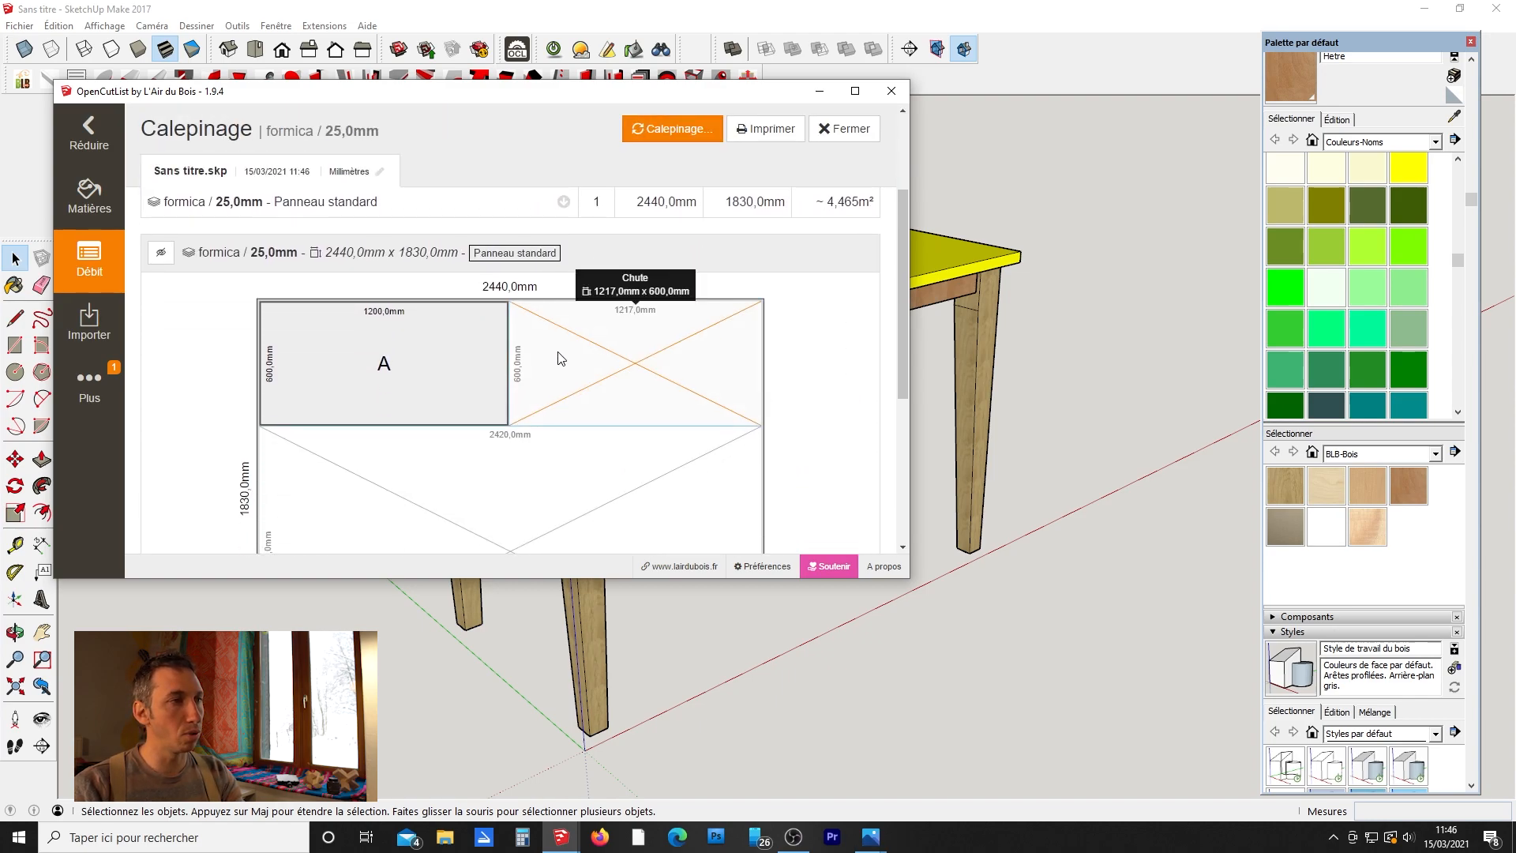
scroll(501, 416, down, 3)
scroll(667, 357, up, 2)
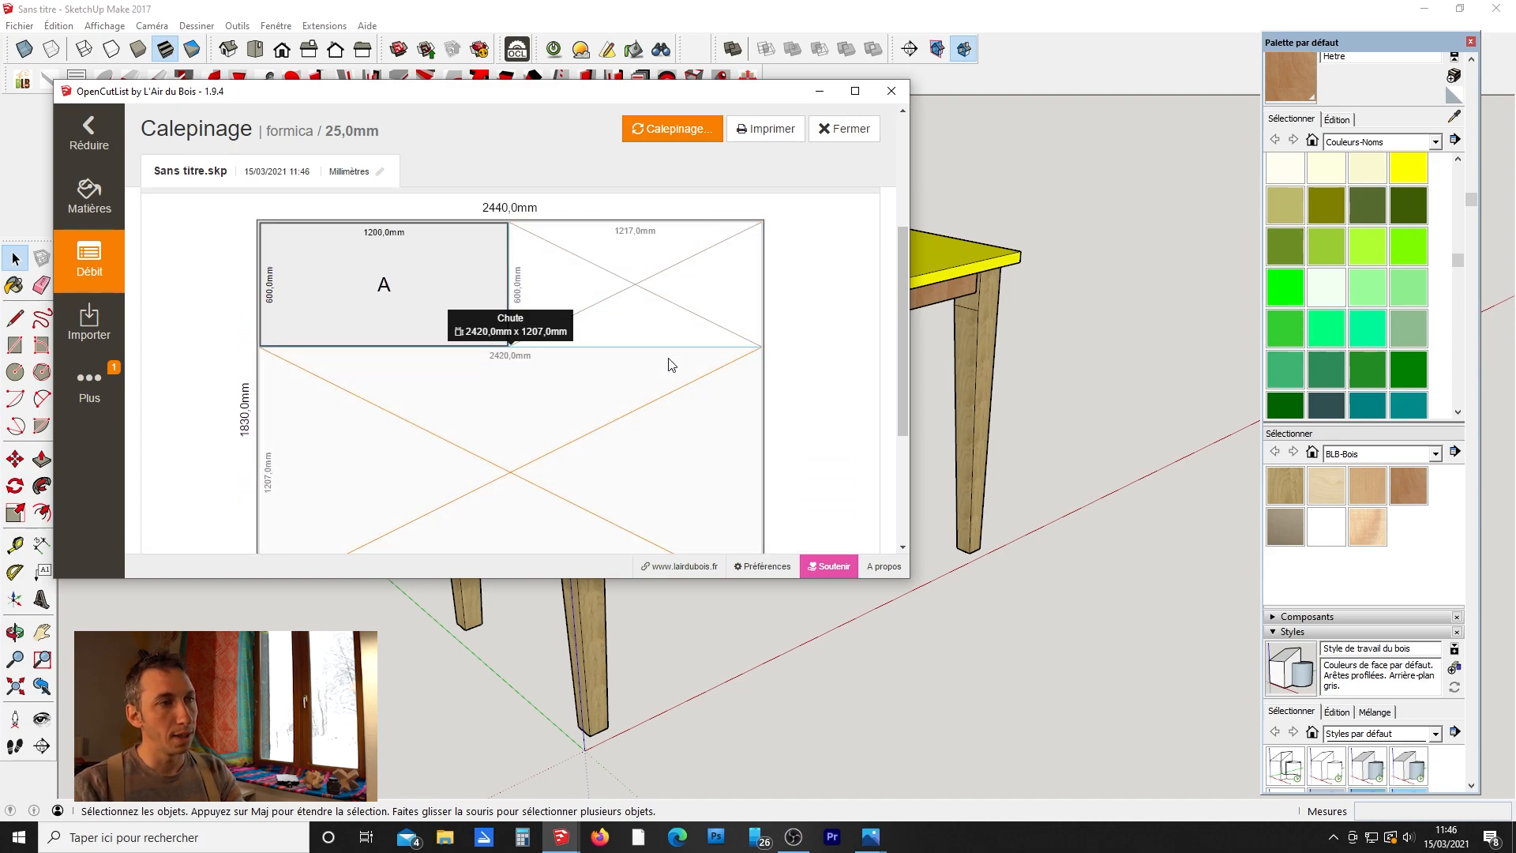
scroll(632, 329, down, 3)
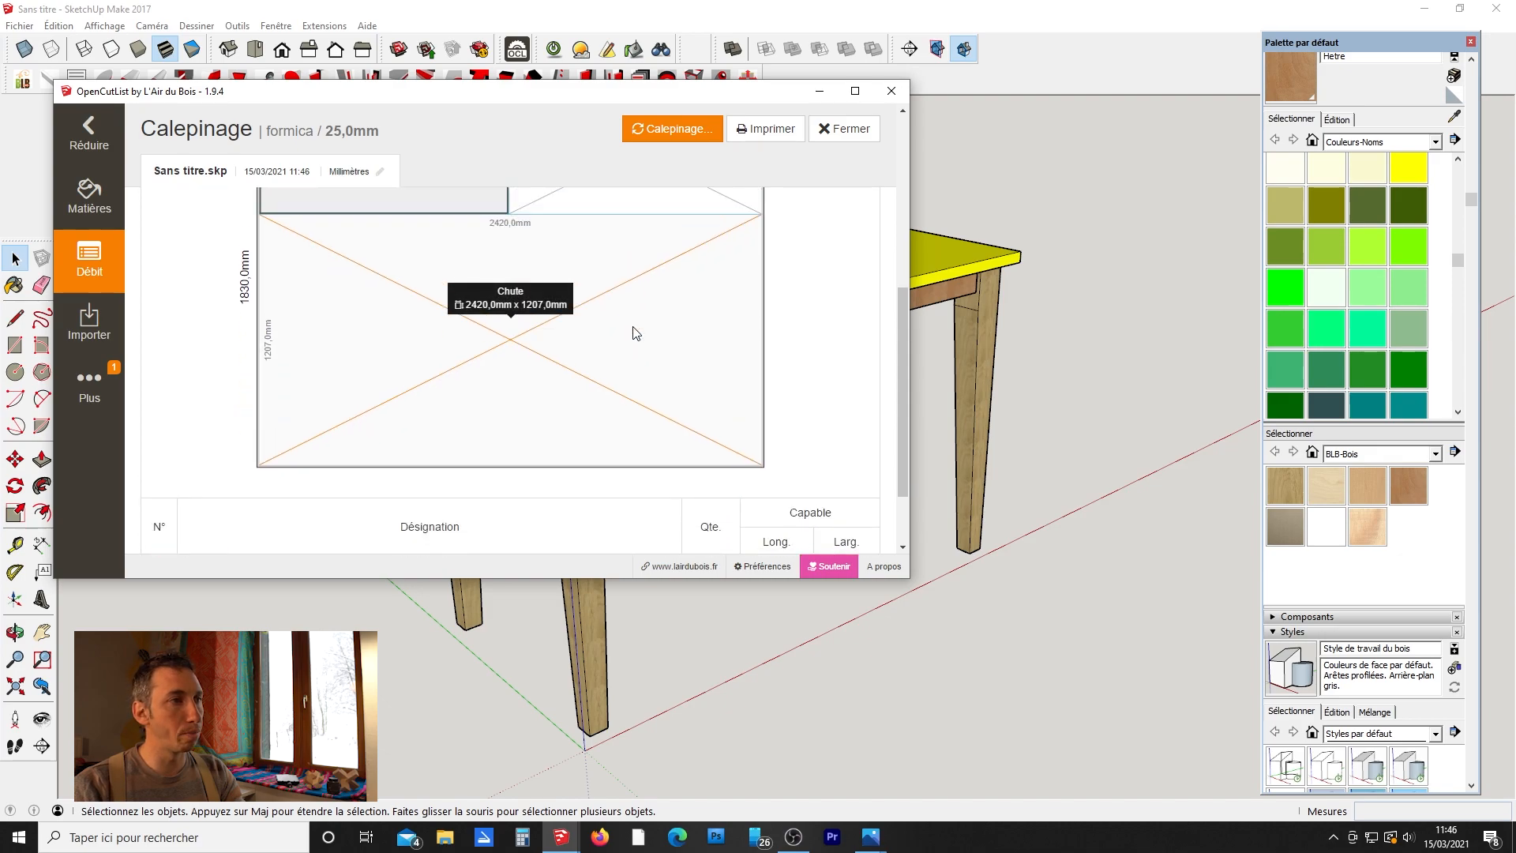
scroll(640, 295, up, 5)
scroll(582, 342, down, 1)
scroll(582, 344, down, 3)
scroll(582, 348, up, 6)
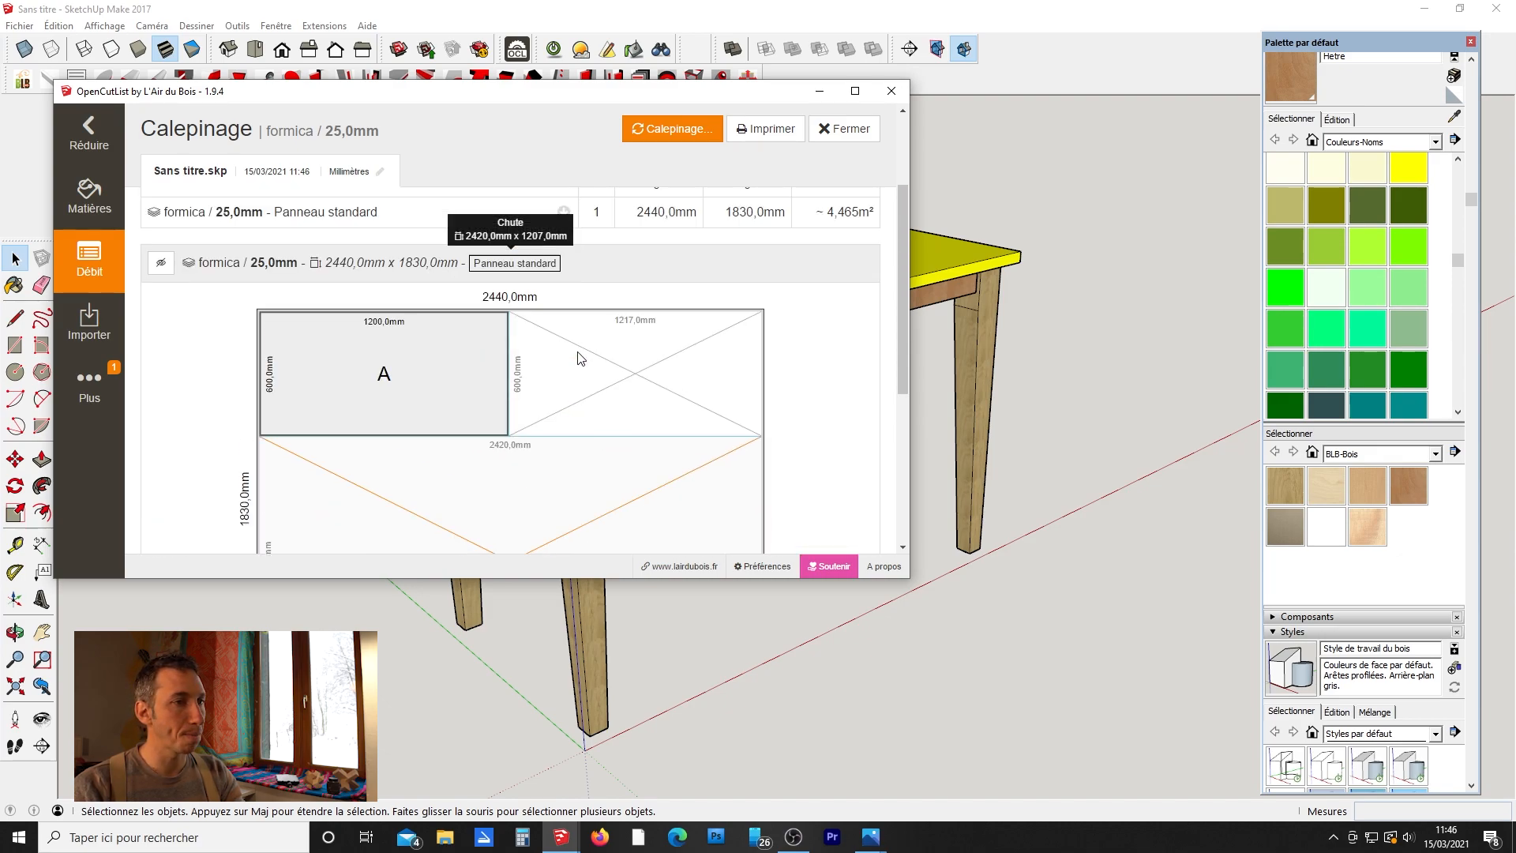
scroll(586, 377, down, 3)
scroll(594, 411, up, 4)
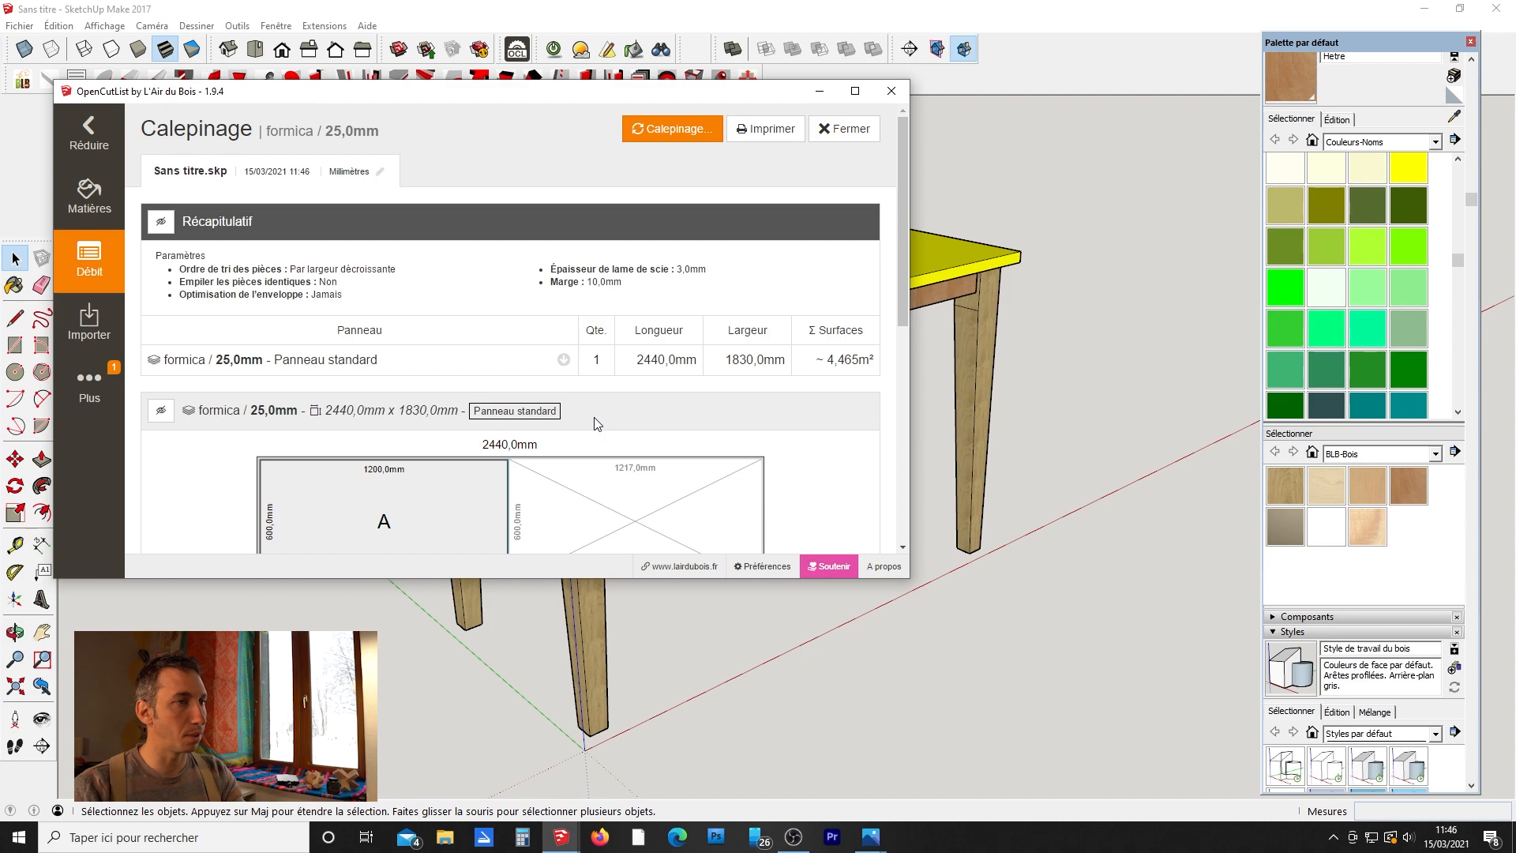
Close the formica cutting layout, and close OpenCutList after checking the cut list summary.
click(836, 133)
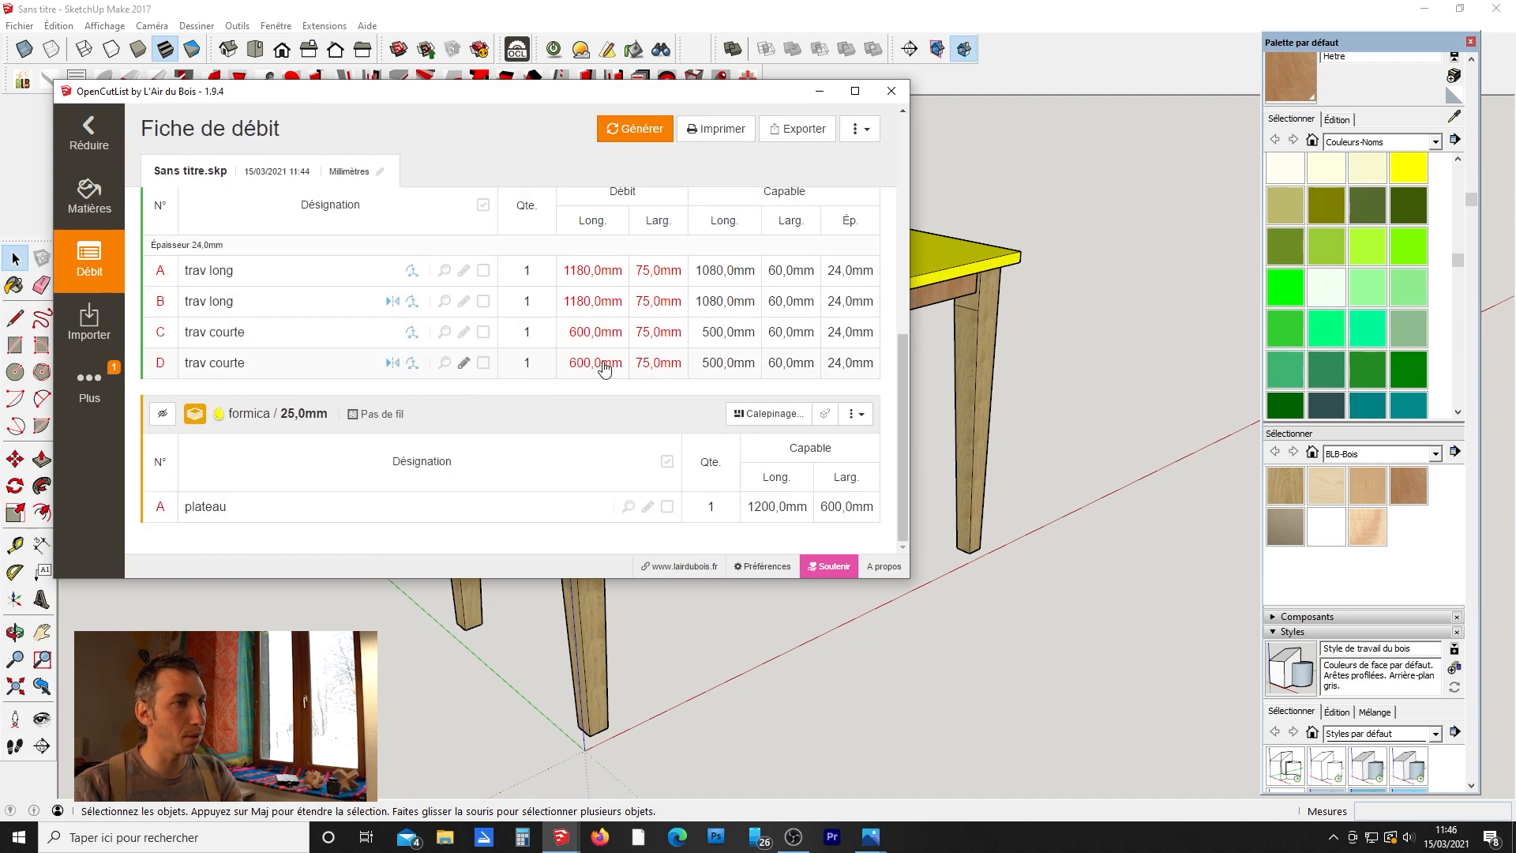
scroll(588, 388, up, 5)
scroll(588, 389, up, 1)
click(507, 353)
scroll(503, 362, up, 5)
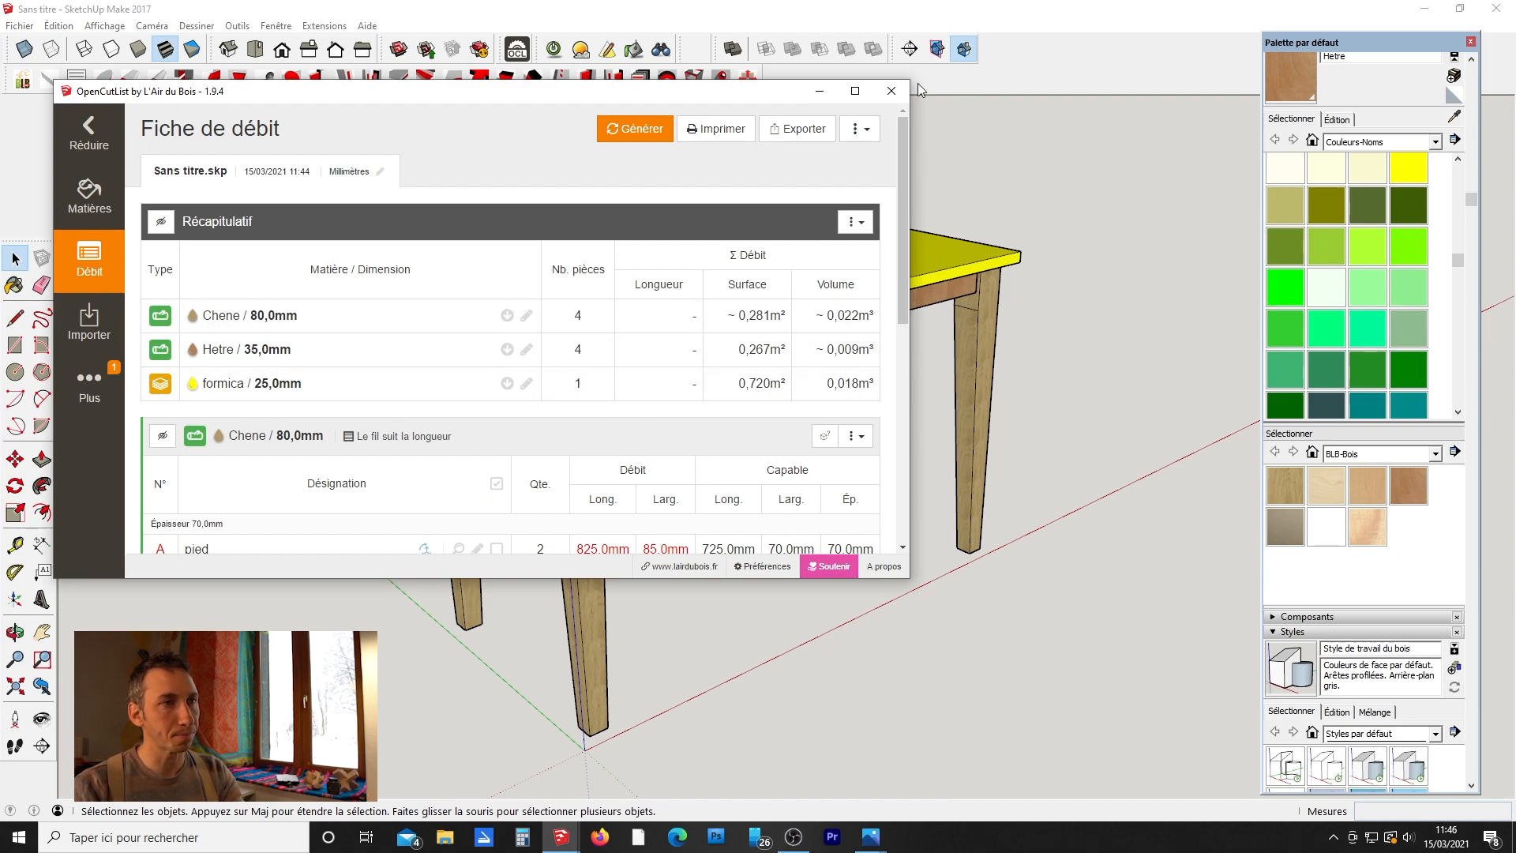
click(892, 91)
scroll(921, 239, down, 4)
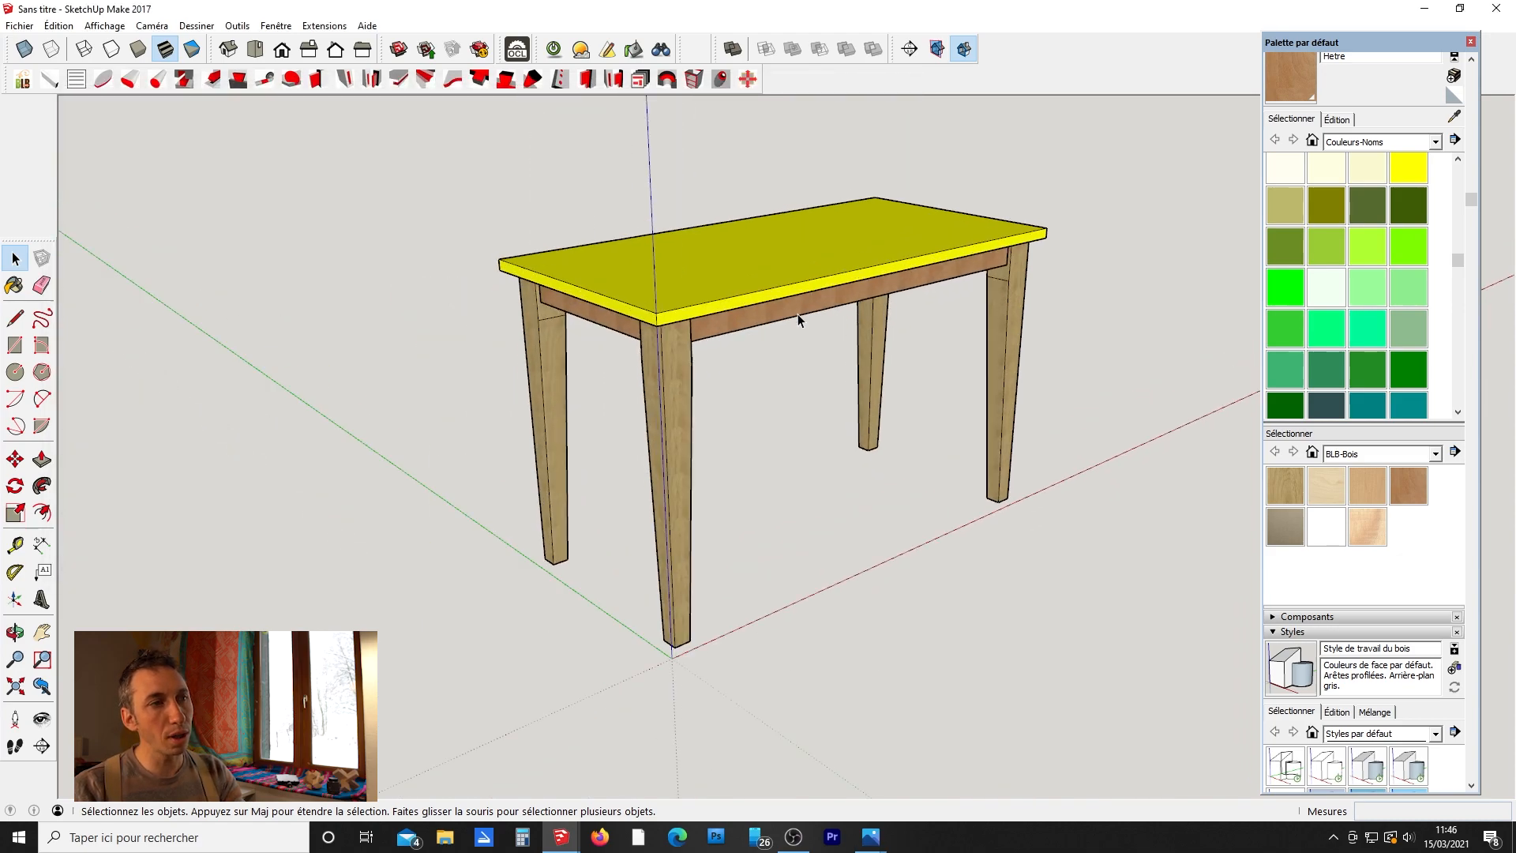
middle_drag(624, 391, 658, 288)
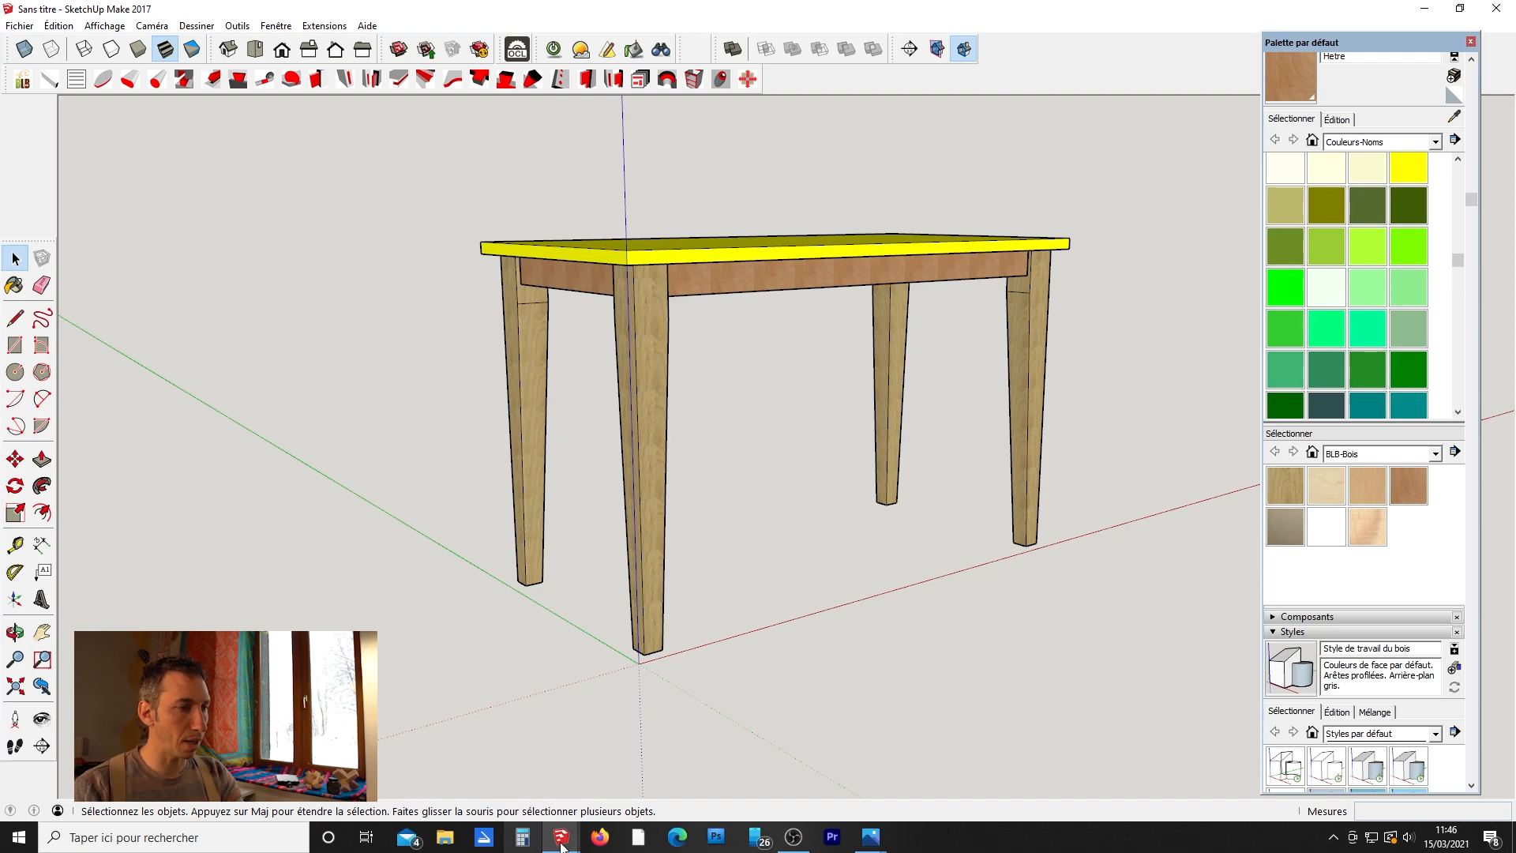
Switch to the open SketchUp model "cote fab" and view its whole kitchen assembly.
mouse_move(561, 838)
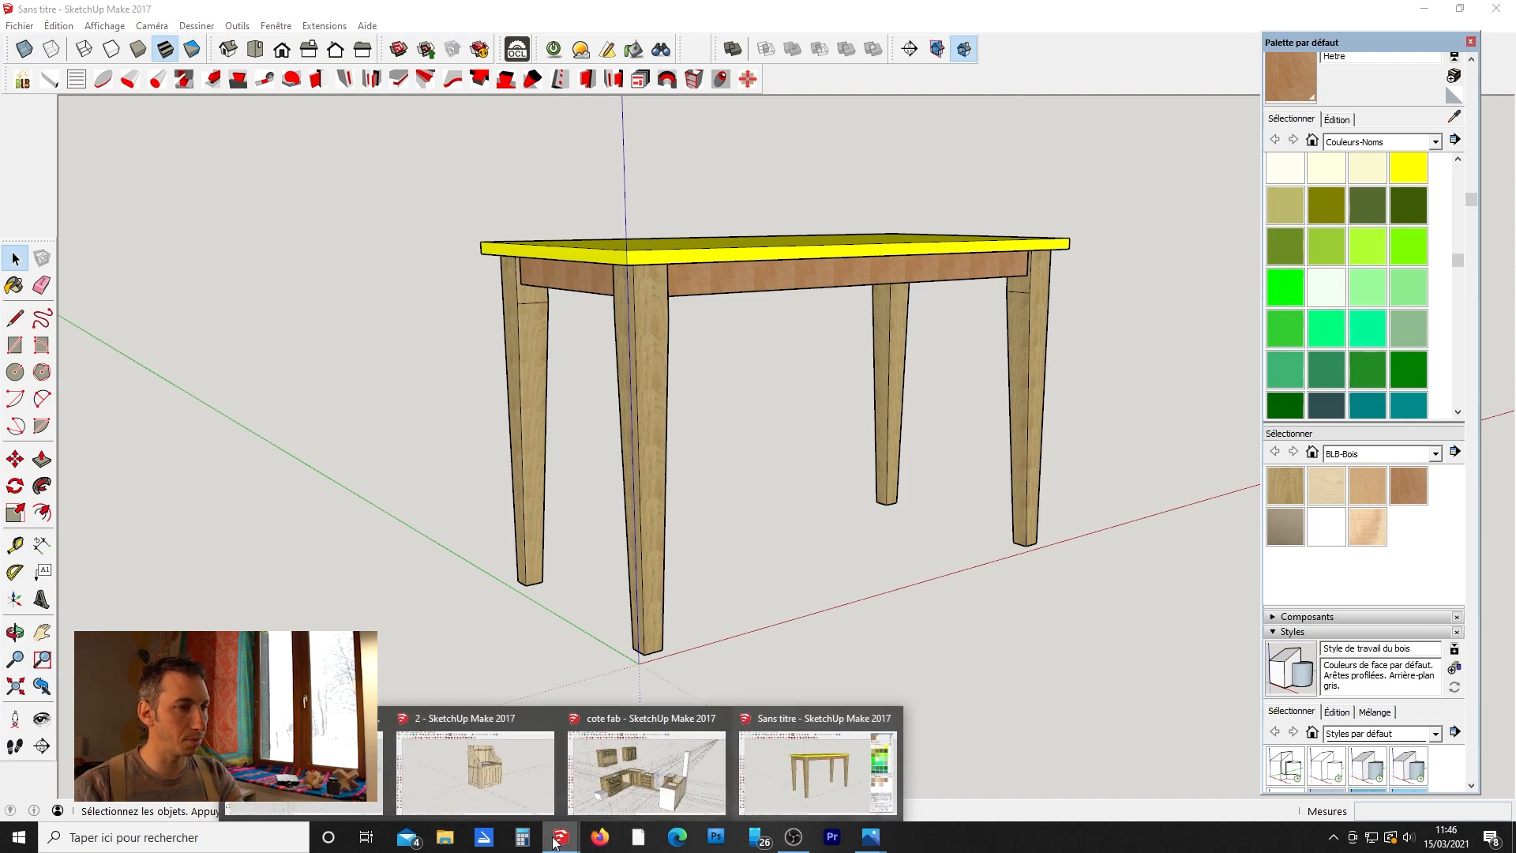
click(608, 778)
scroll(521, 502, down, 1)
scroll(527, 505, up, 2)
scroll(490, 529, down, 1)
middle_drag(489, 529, 685, 490)
scroll(561, 491, down, 4)
scroll(598, 553, up, 3)
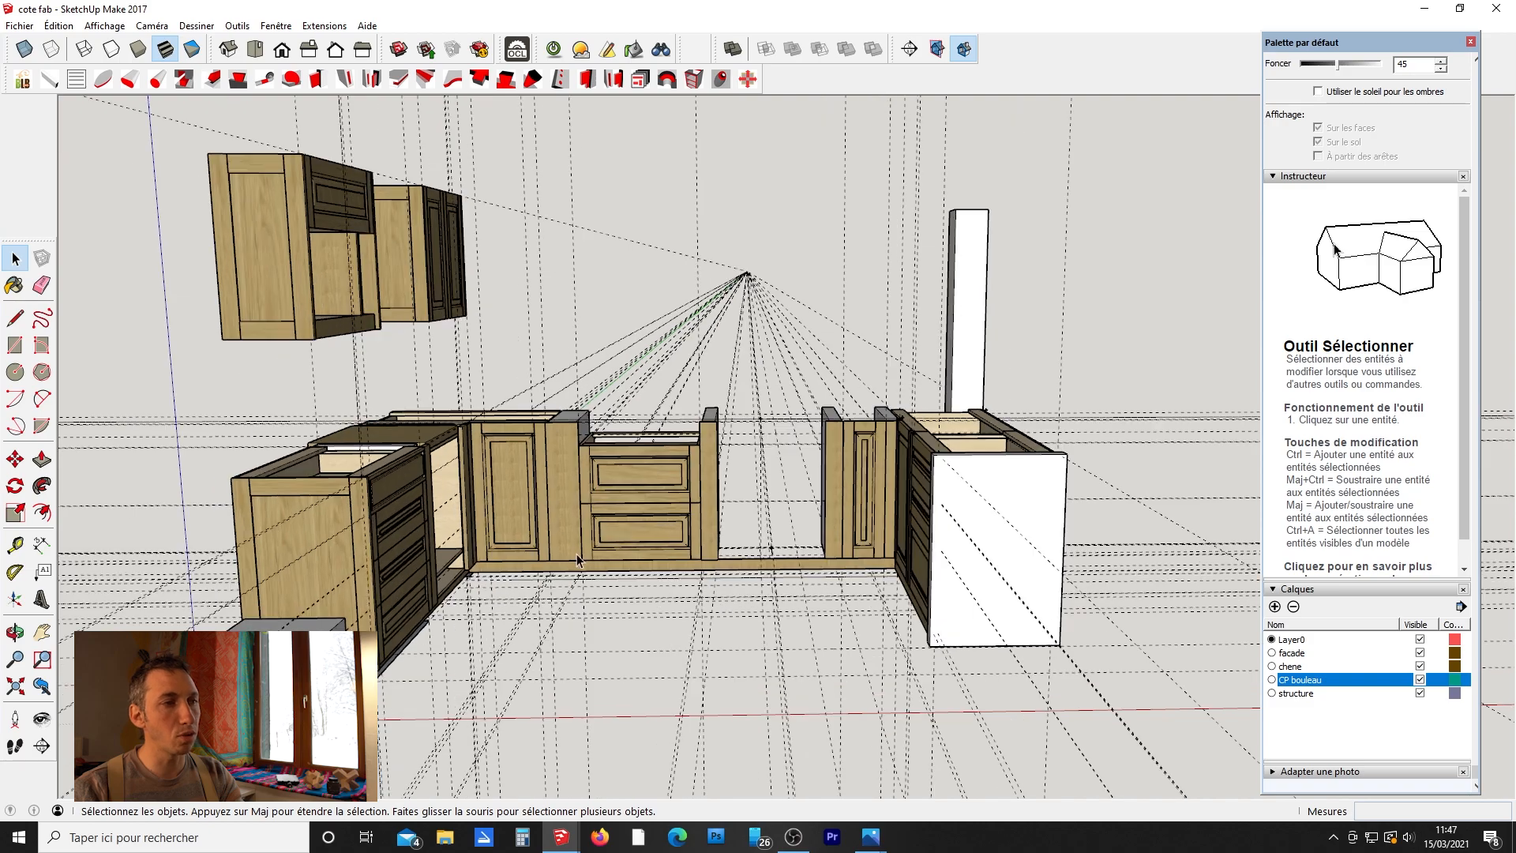
scroll(699, 553, down, 3)
middle_drag(699, 553, 628, 550)
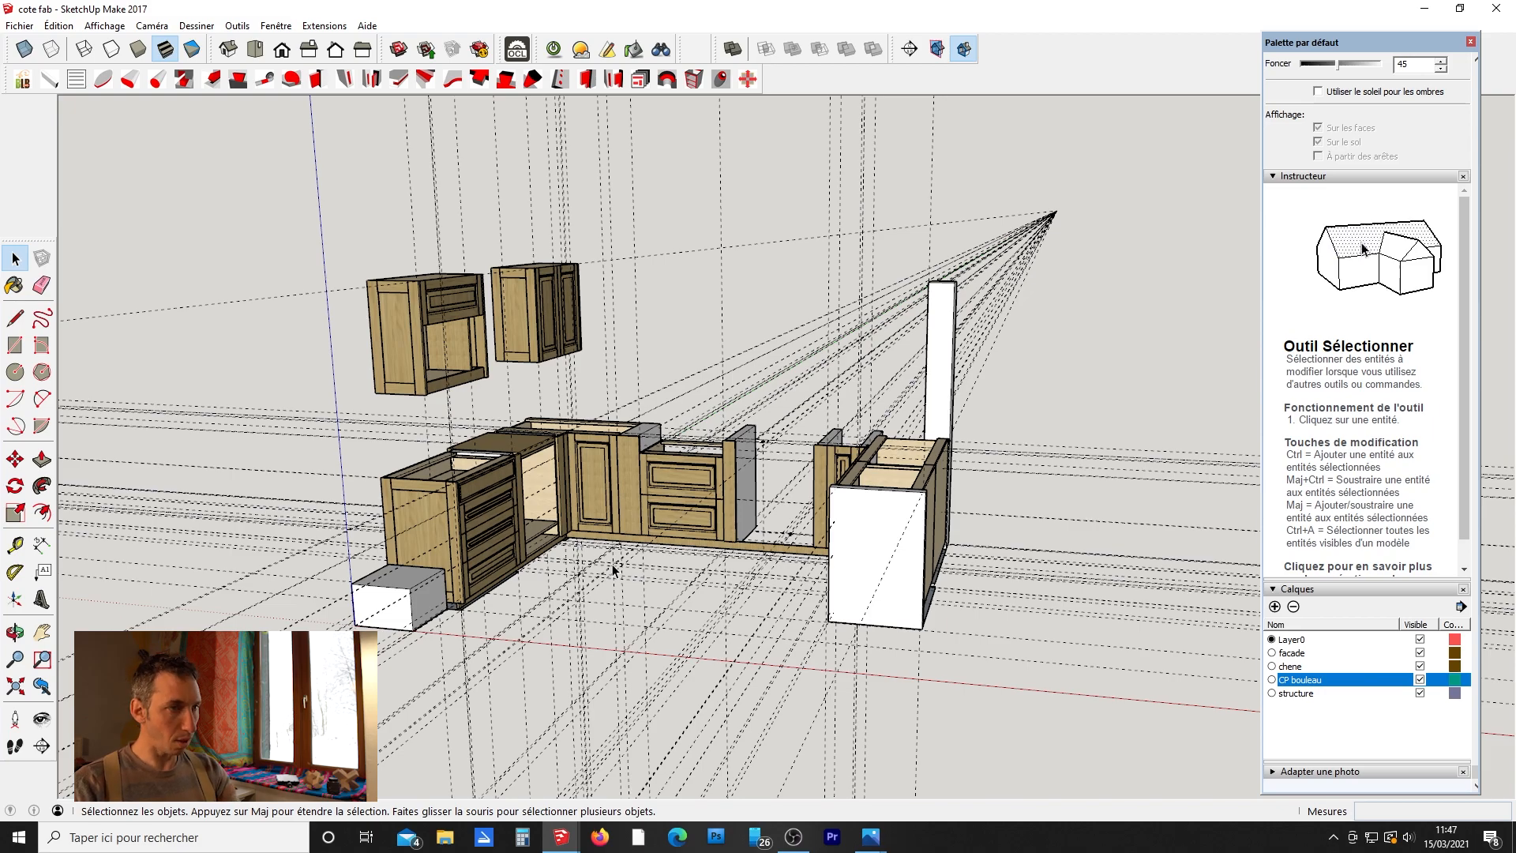
Examine the kitchen's base cabinets, wall cabinets and white structural blocks from several angles.
scroll(638, 489, up, 2)
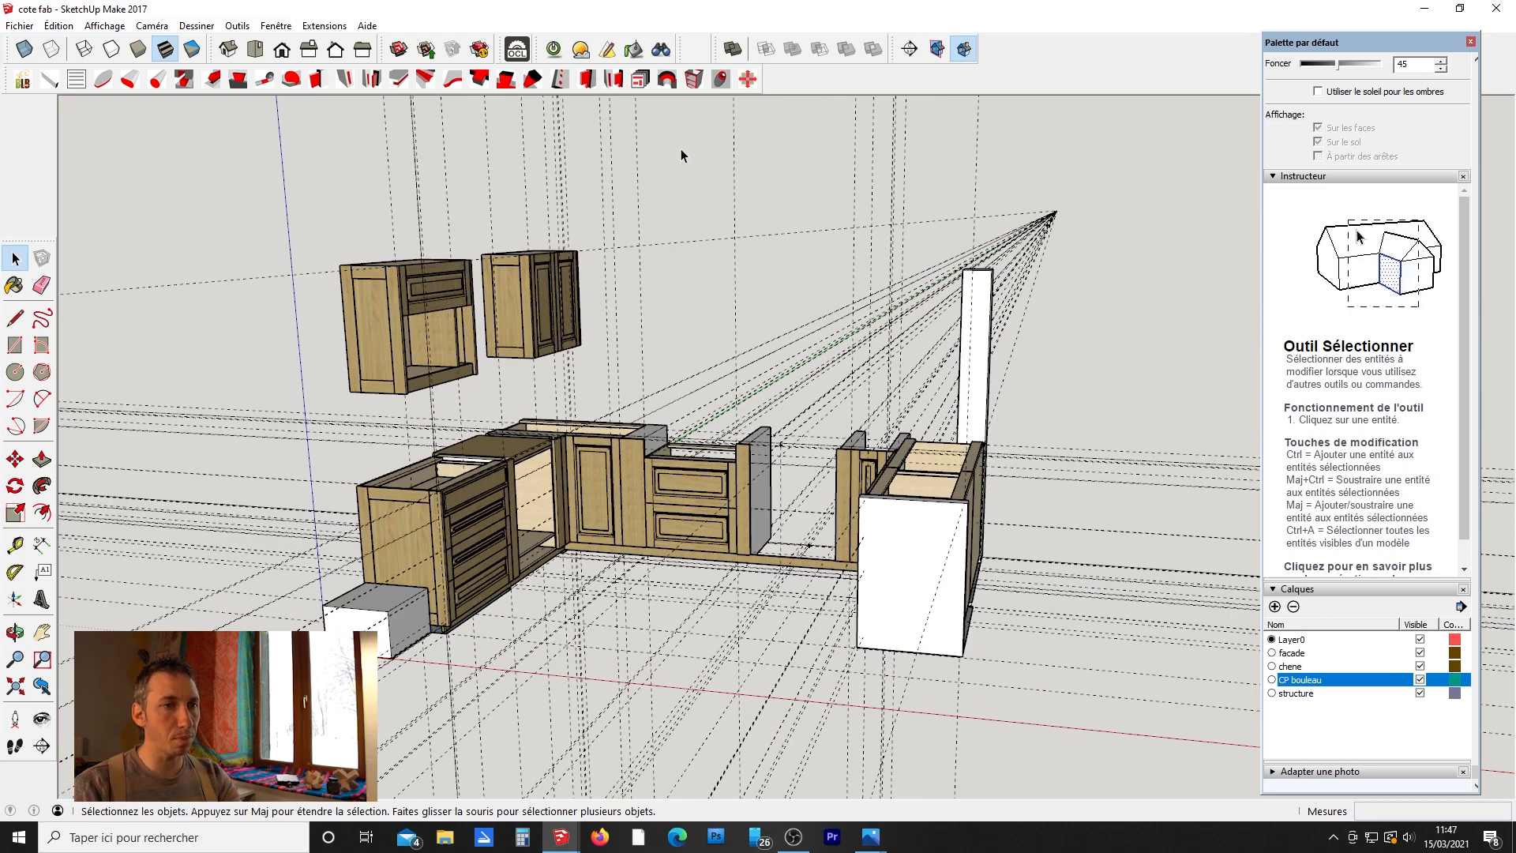
scroll(600, 381, up, 3)
scroll(571, 375, down, 3)
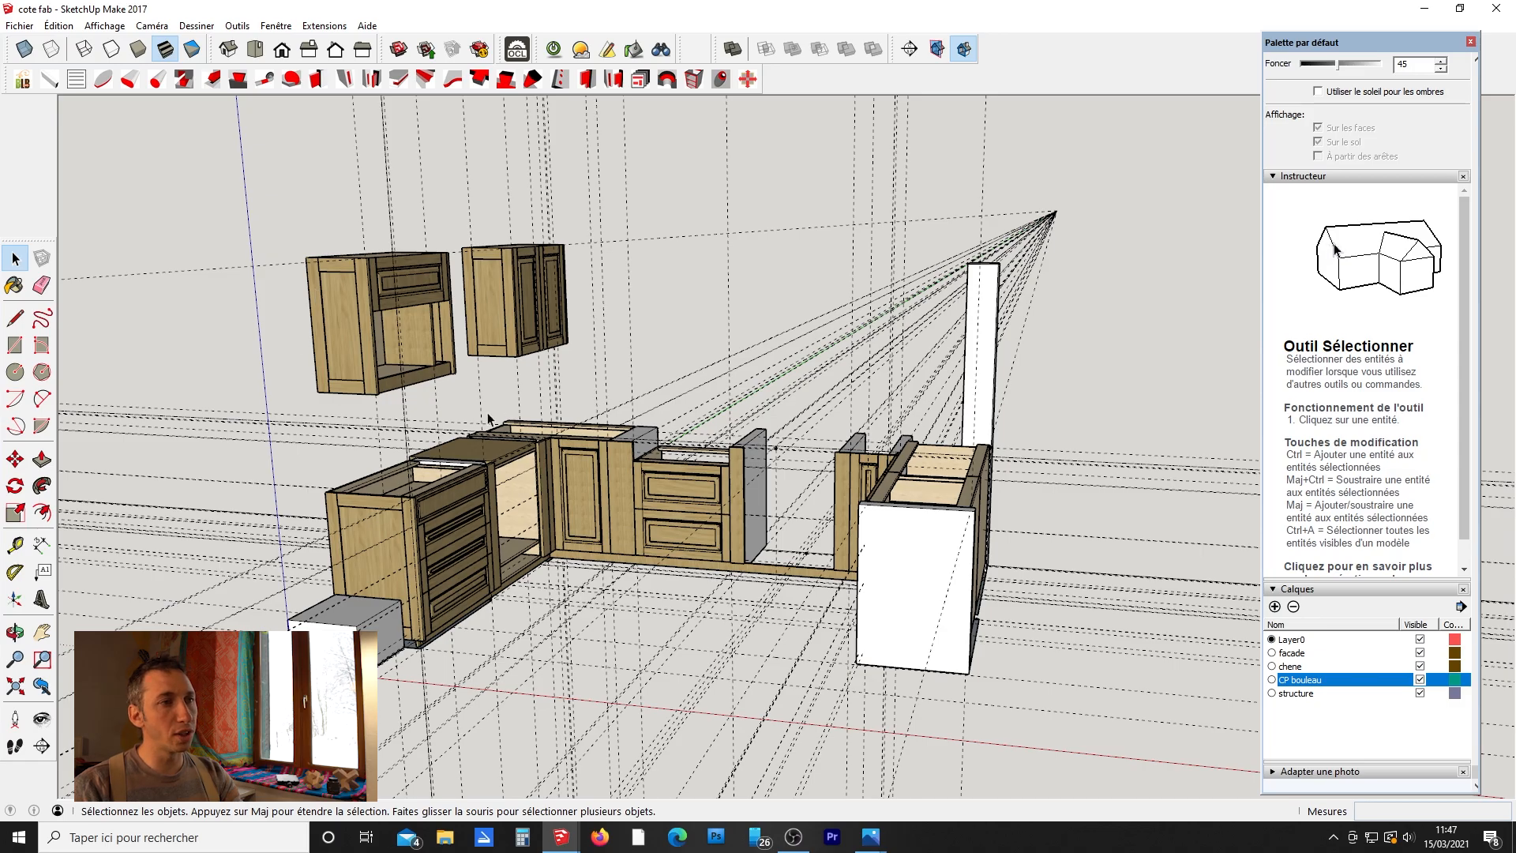
middle_drag(575, 413, 615, 431)
scroll(369, 350, up, 3)
scroll(522, 379, down, 2)
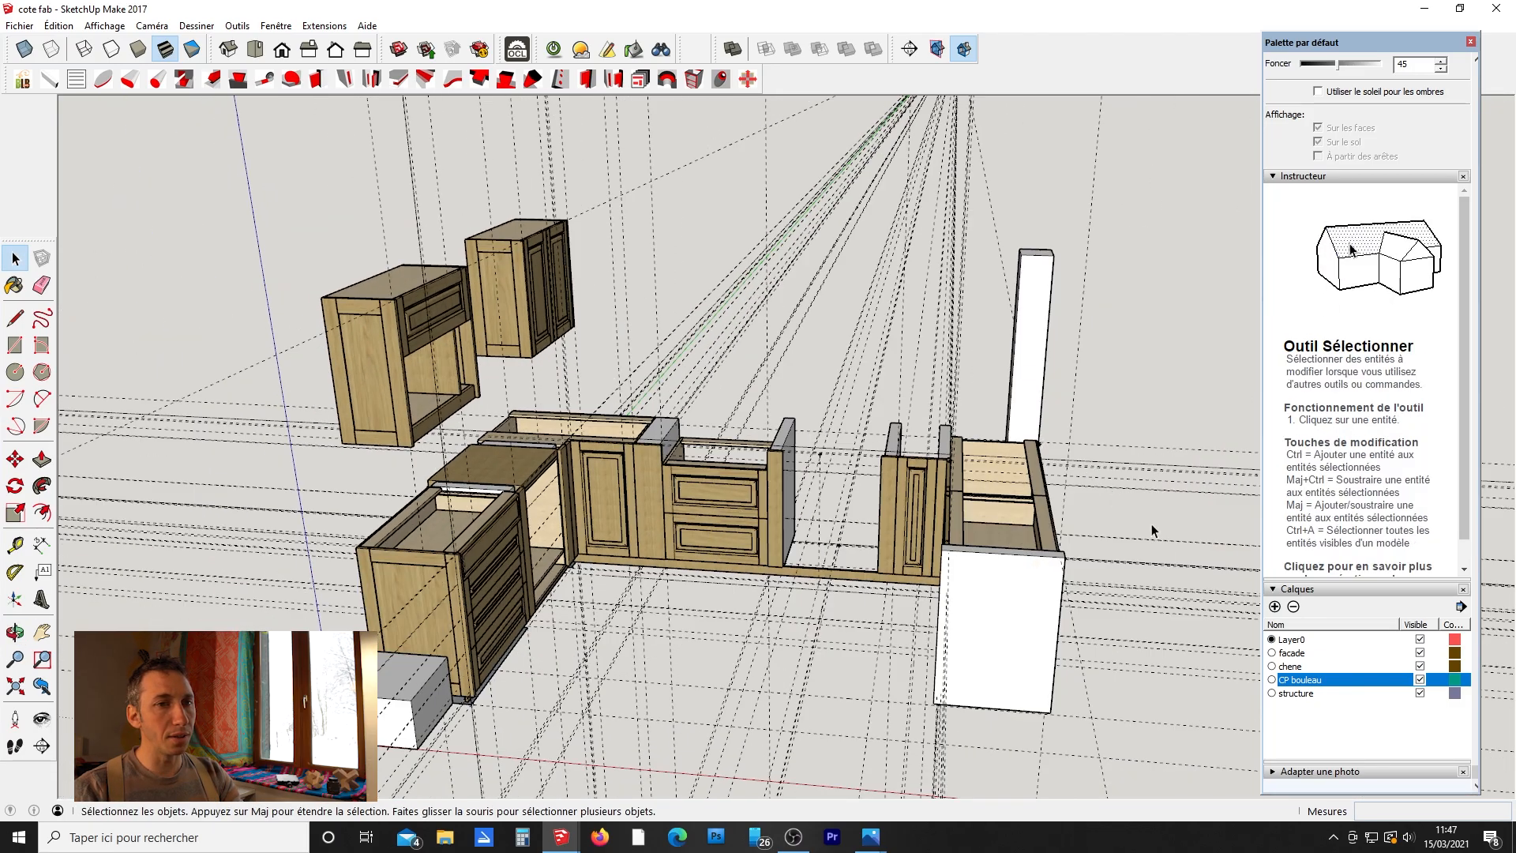
middle_drag(315, 334, 513, 353)
middle_drag(510, 407, 1011, 448)
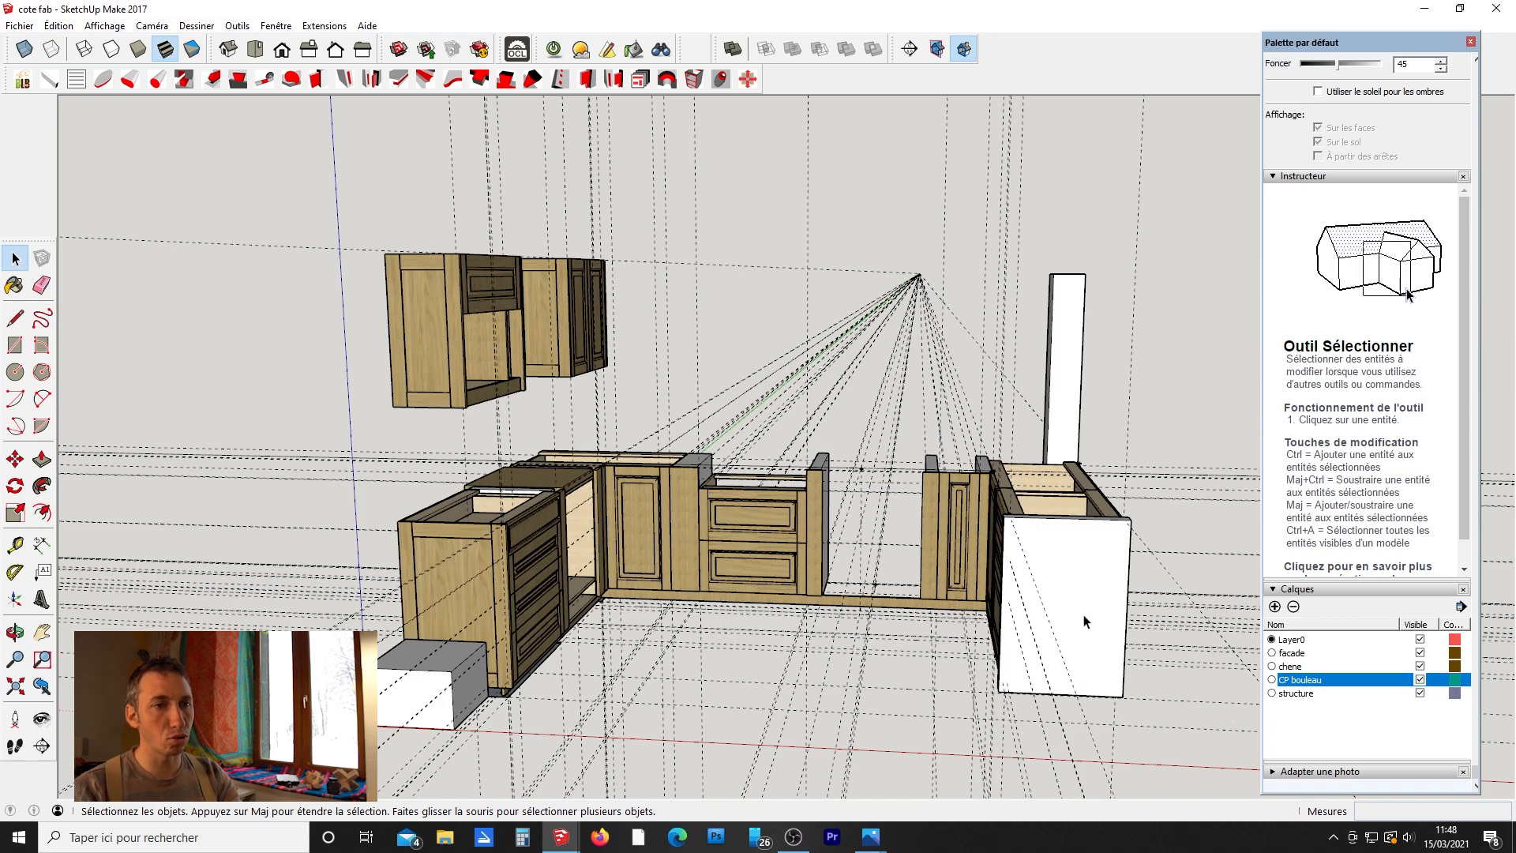
middle_drag(524, 571, 391, 694)
scroll(566, 473, up, 5)
middle_drag(697, 448, 1046, 616)
scroll(1153, 490, down, 6)
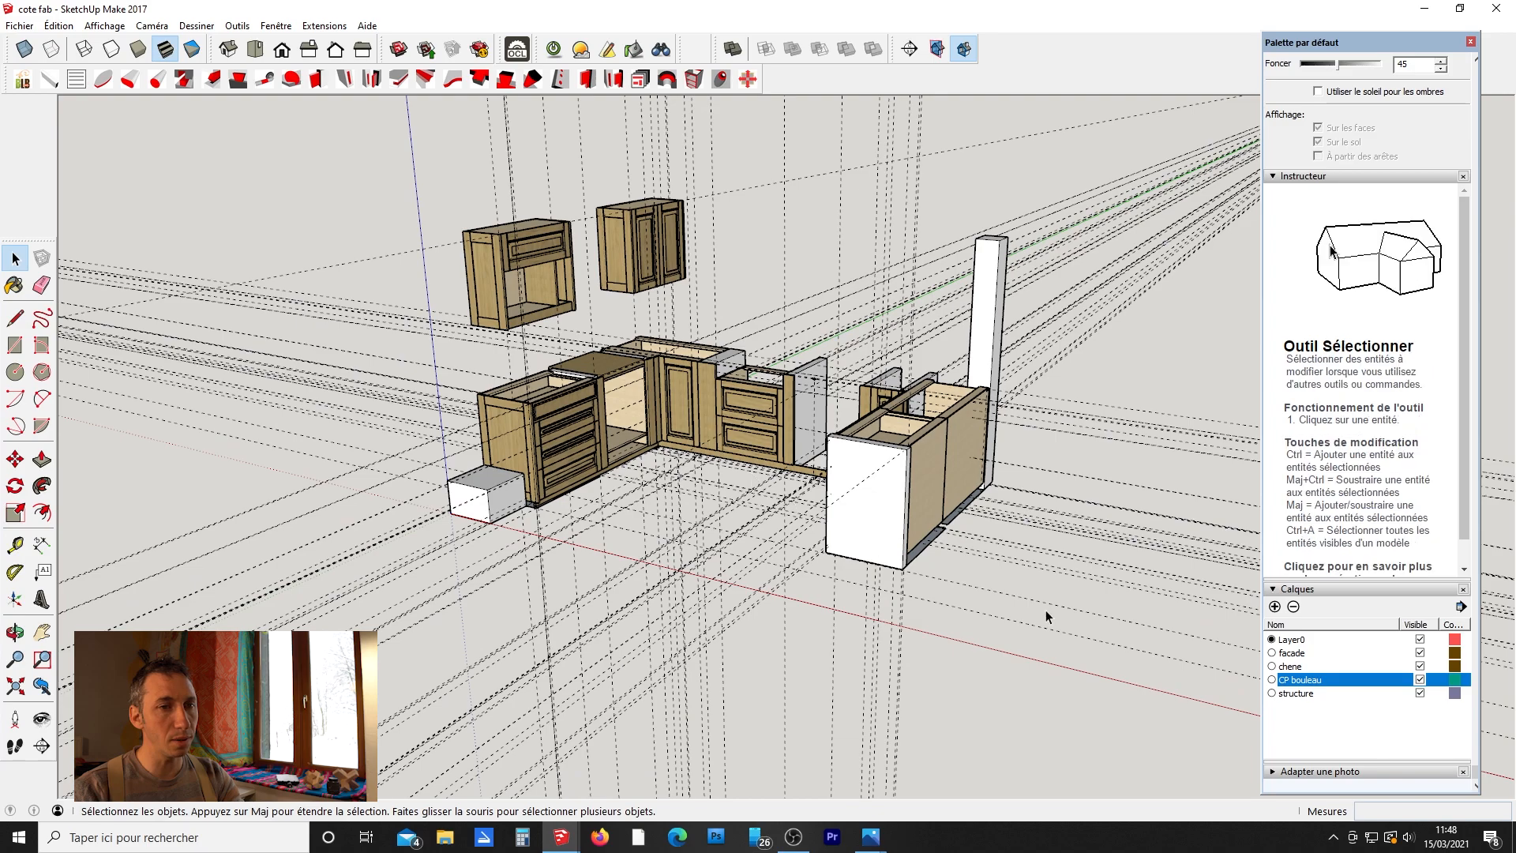
Hide the structure layer in the kitchen model and inspect the remaining cabinets.
click(1420, 693)
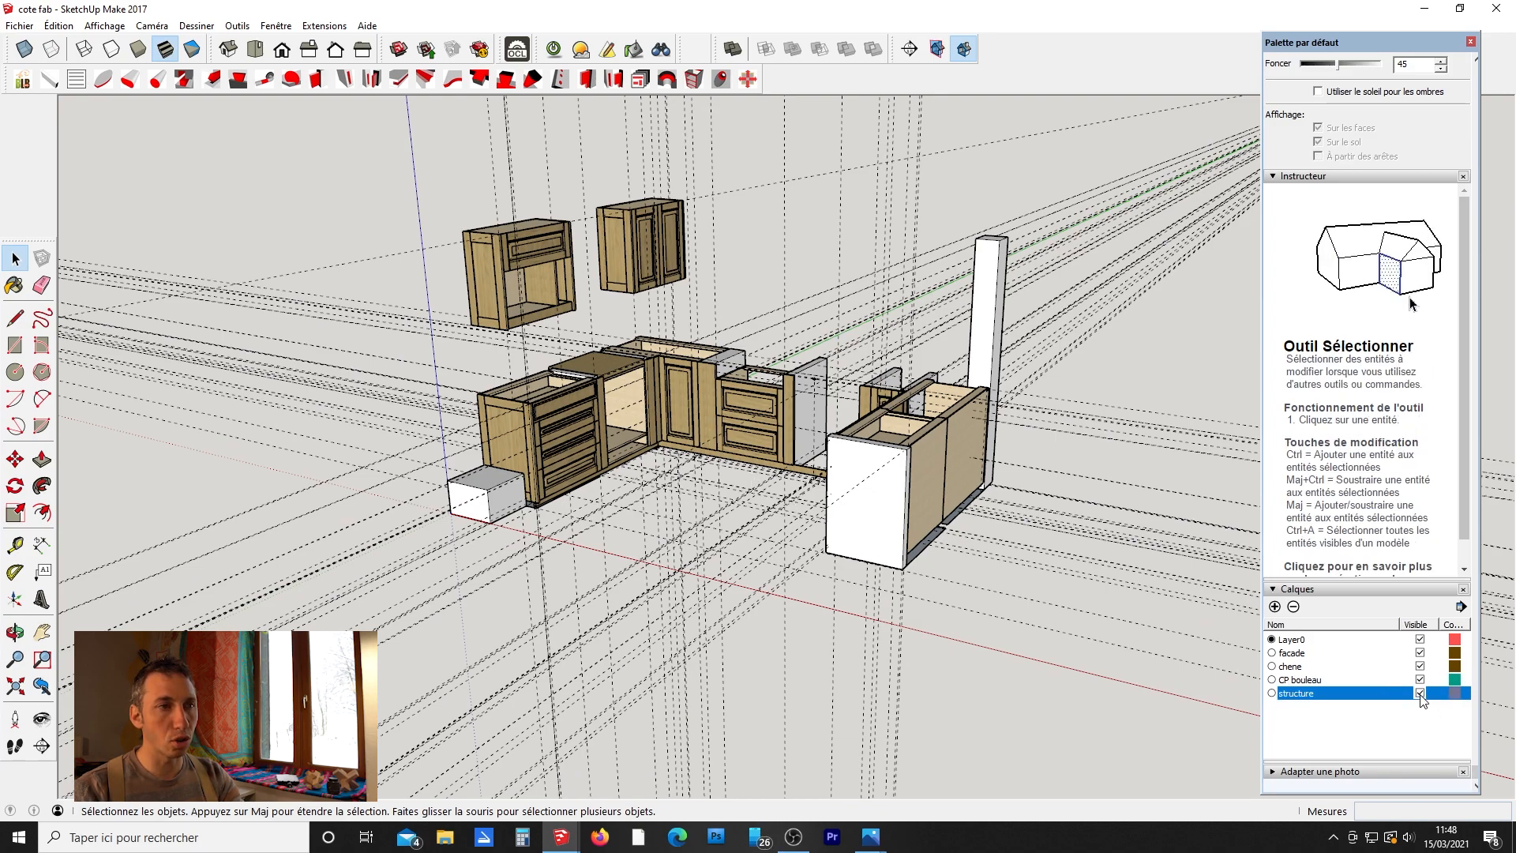
middle_drag(366, 548, 1044, 461)
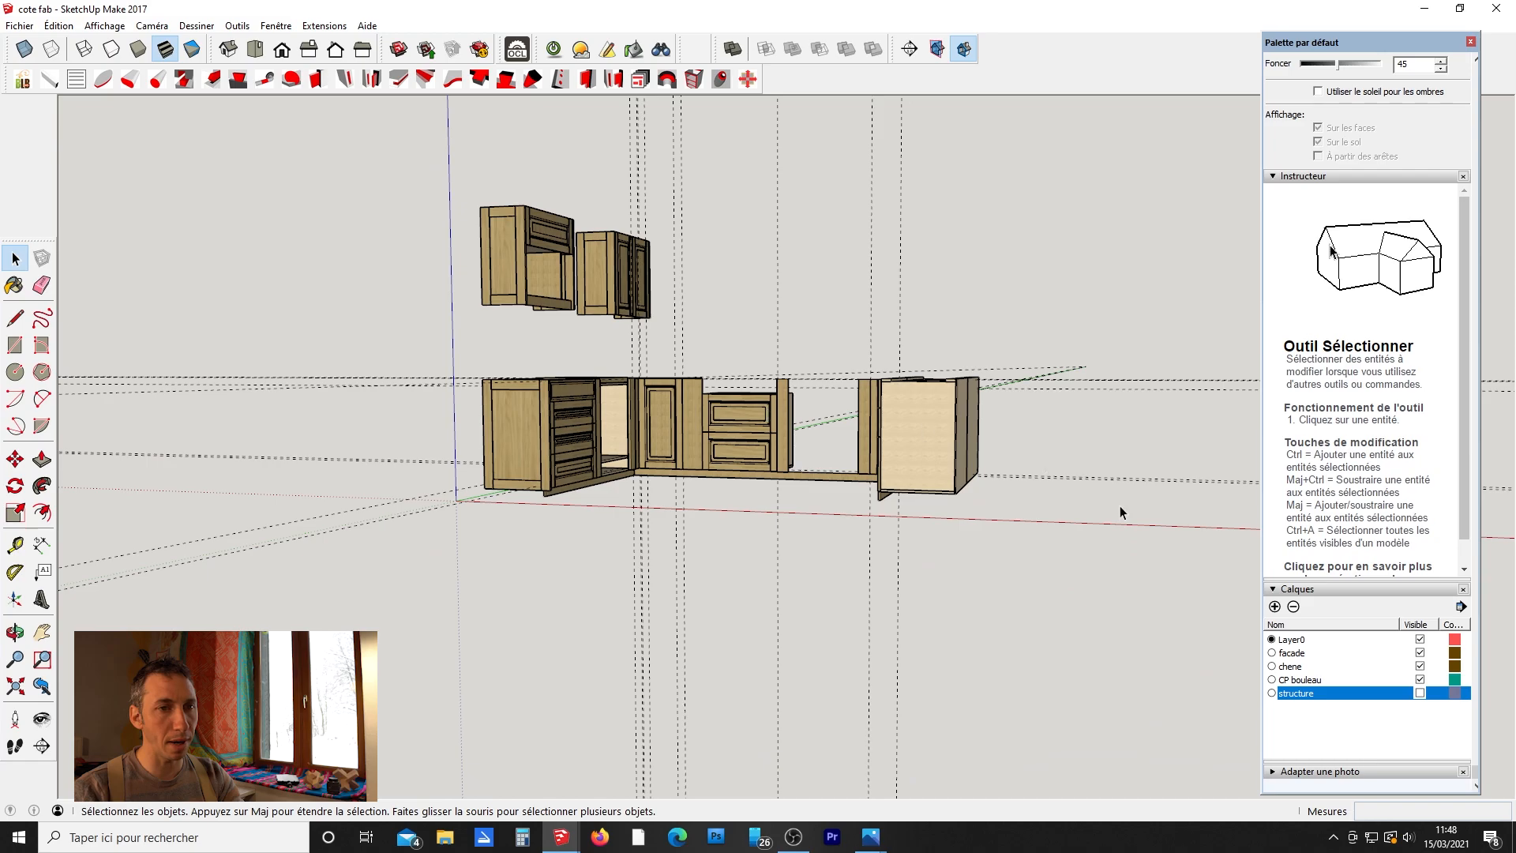
Hide the CP bouleau layer and generate the OpenCutList cut list for the oak parts that remain visible.
click(1420, 680)
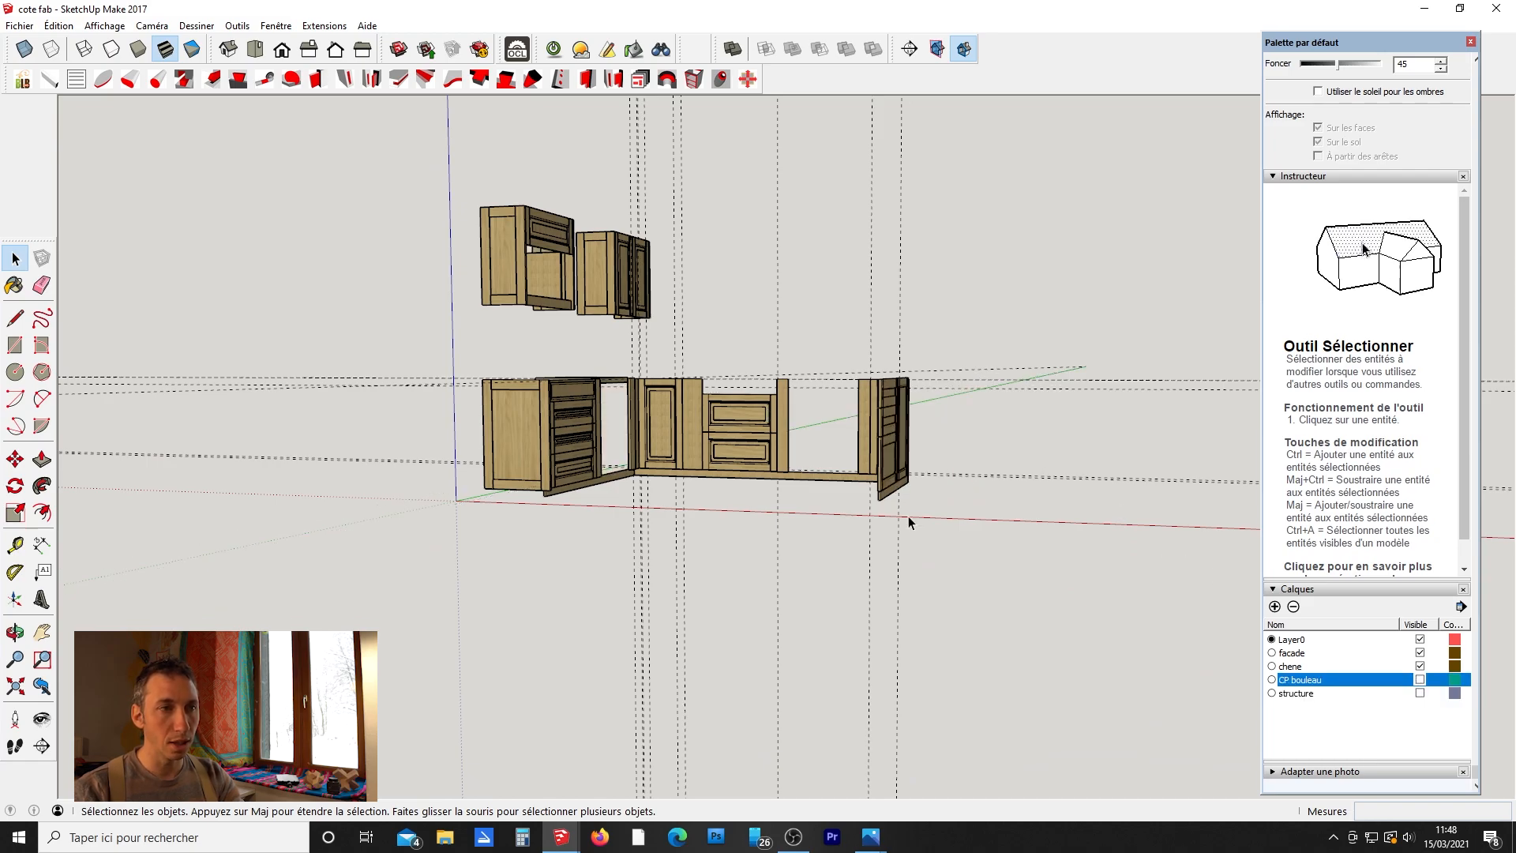
middle_drag(507, 399, 158, 355)
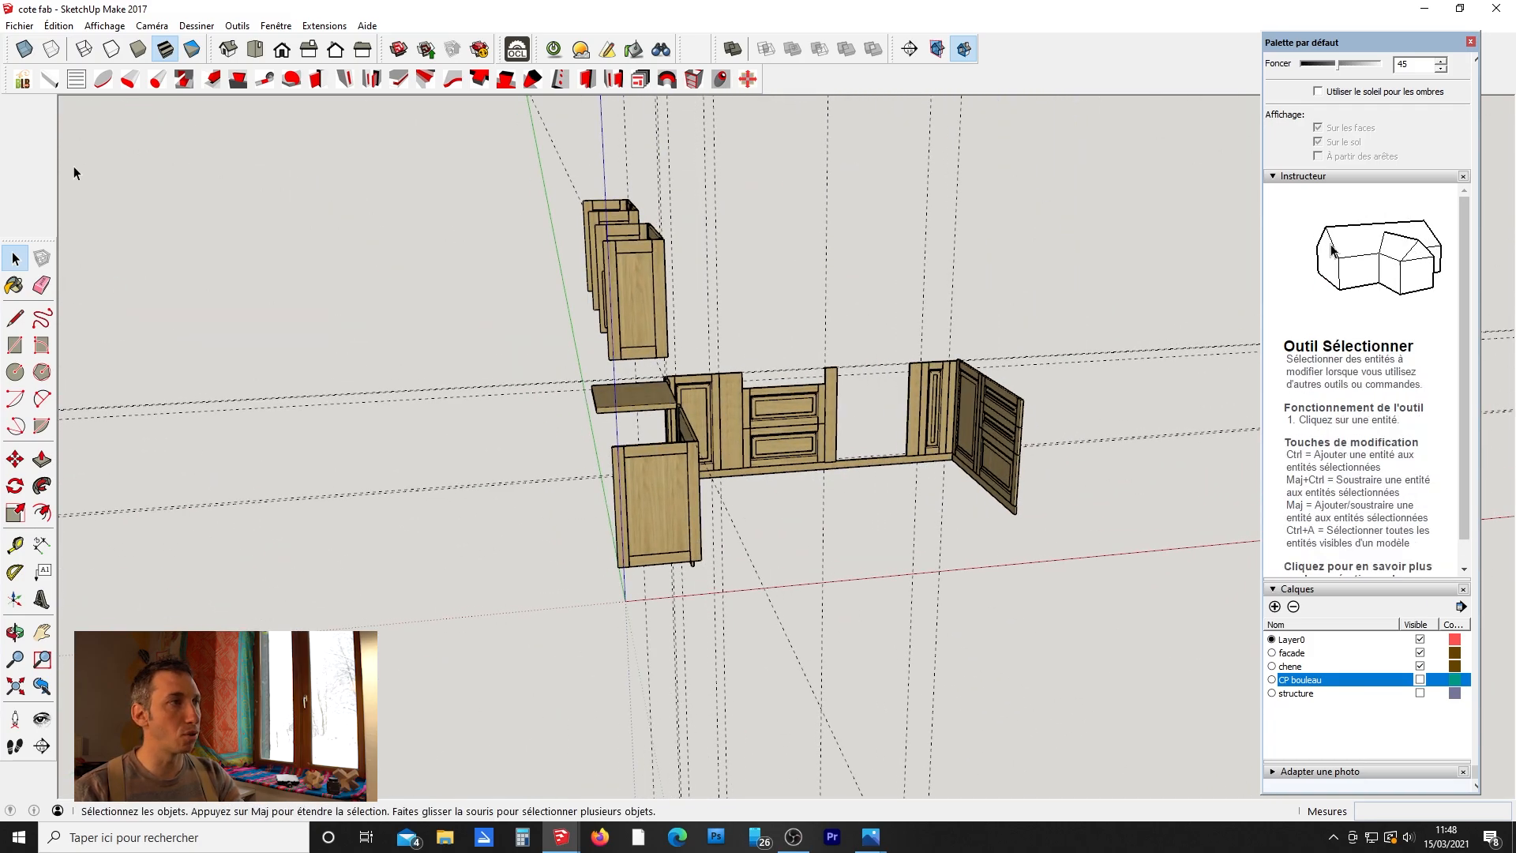
click(517, 49)
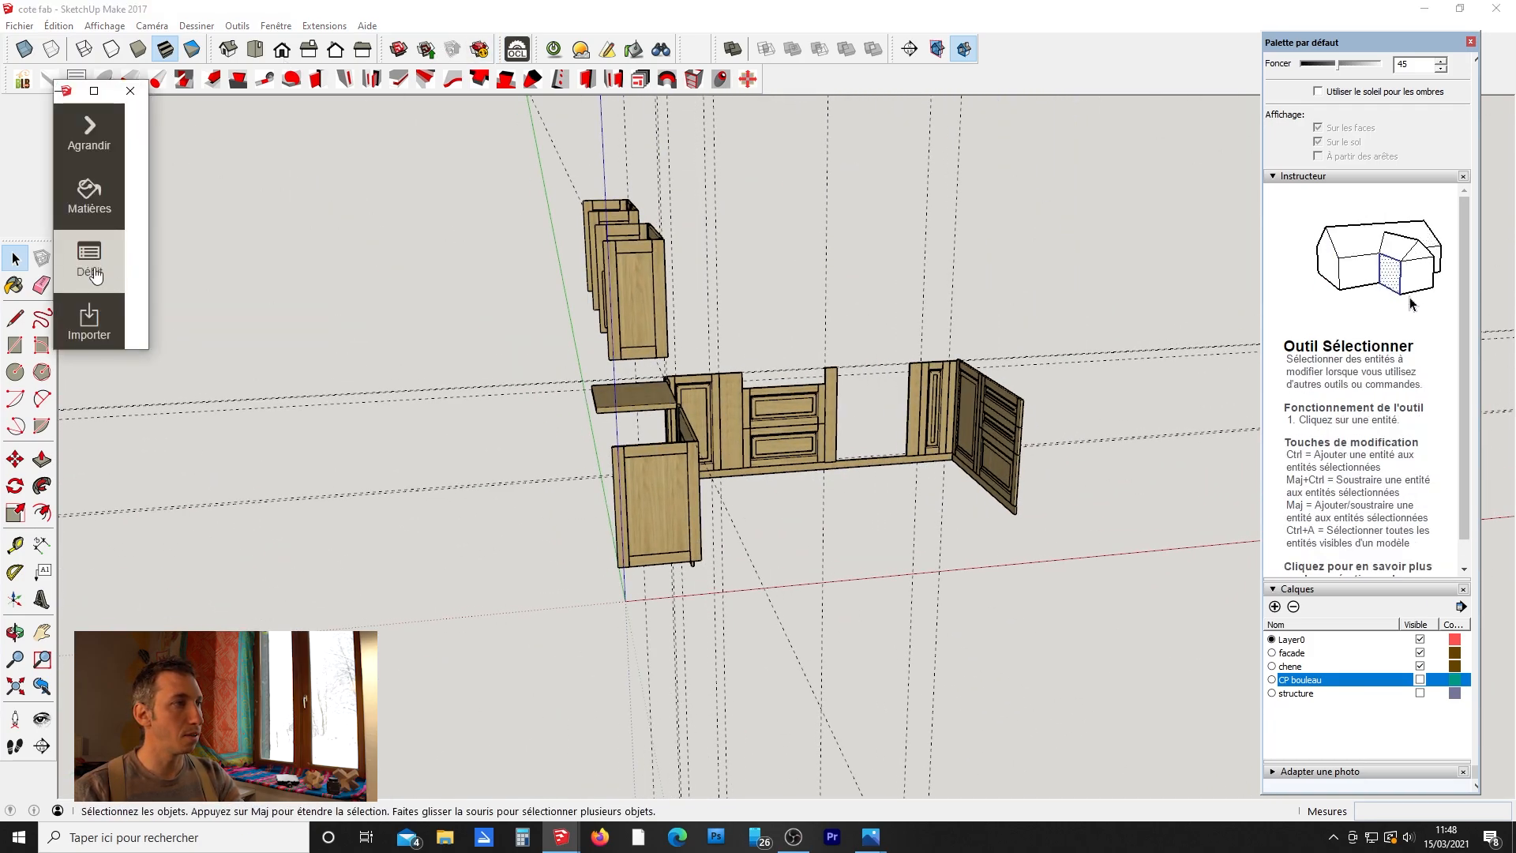
click(89, 260)
click(609, 123)
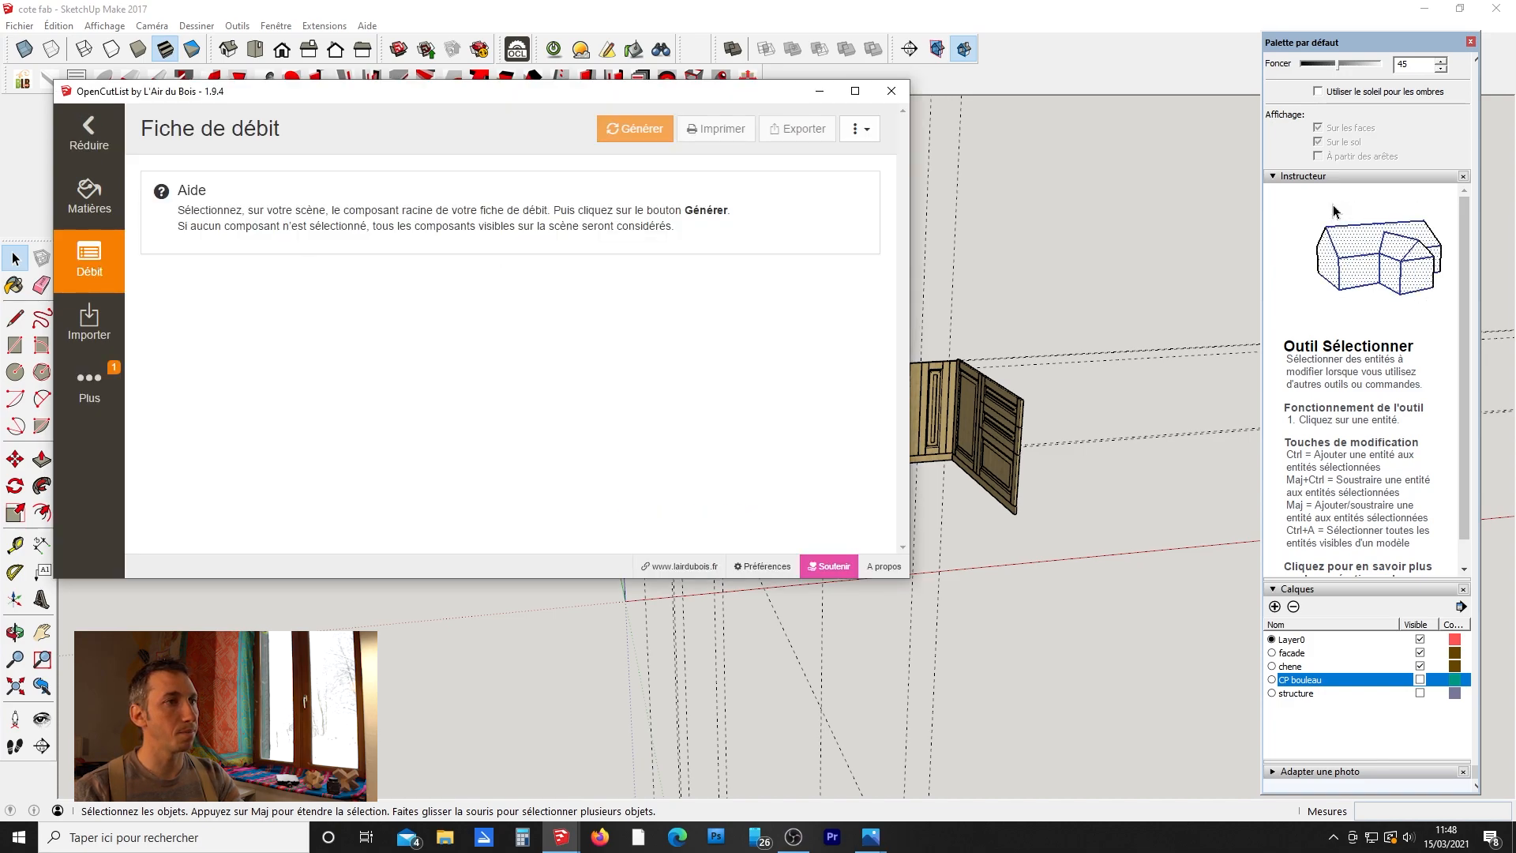
Examine the oak cut list's thickness summary and part dimensions, and close OpenCutList.
scroll(514, 346, down, 5)
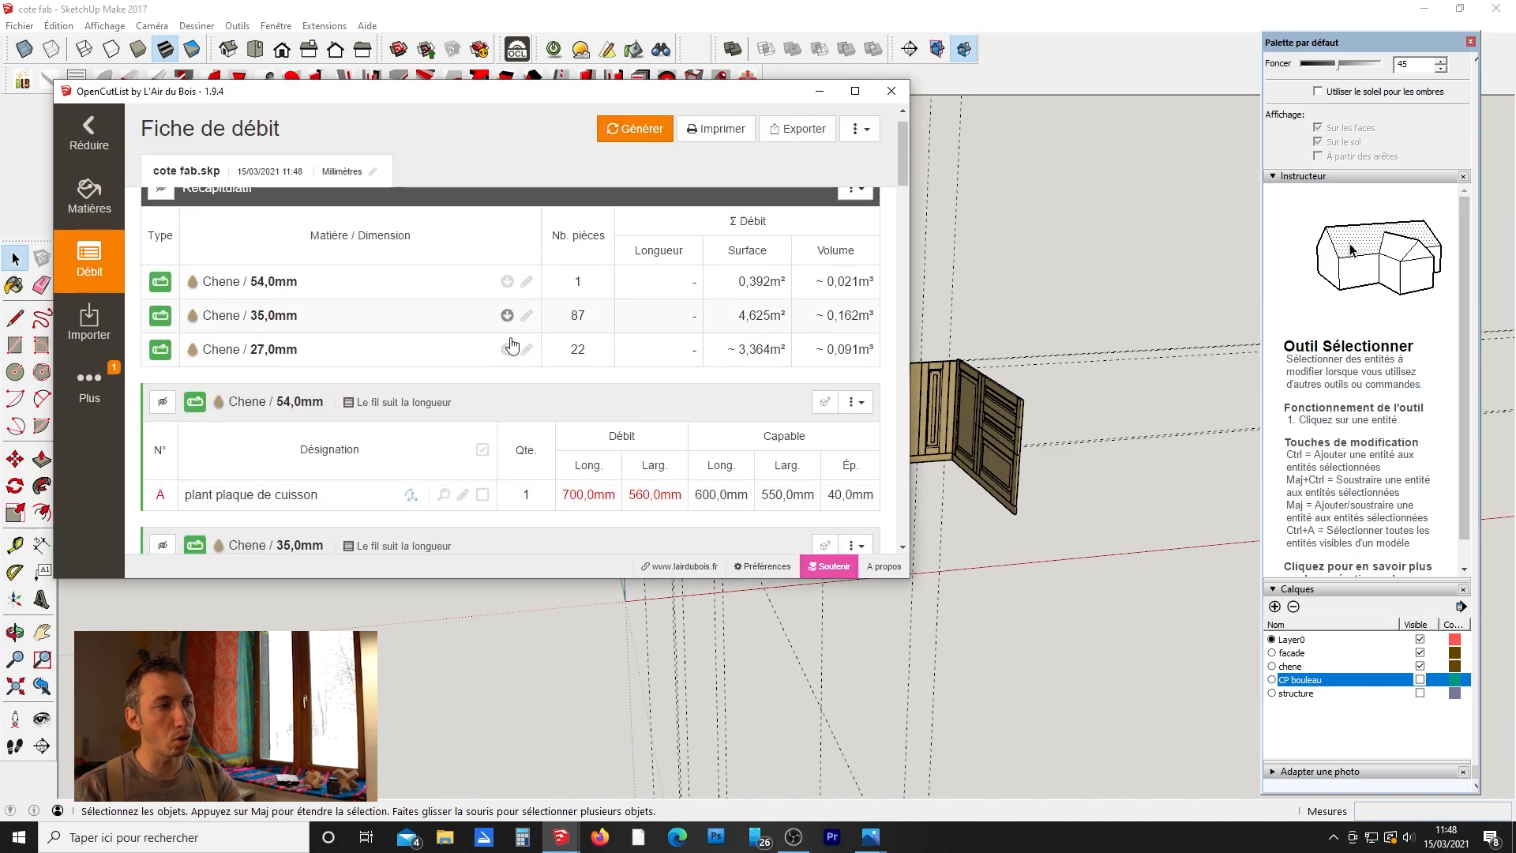
scroll(514, 346, down, 6)
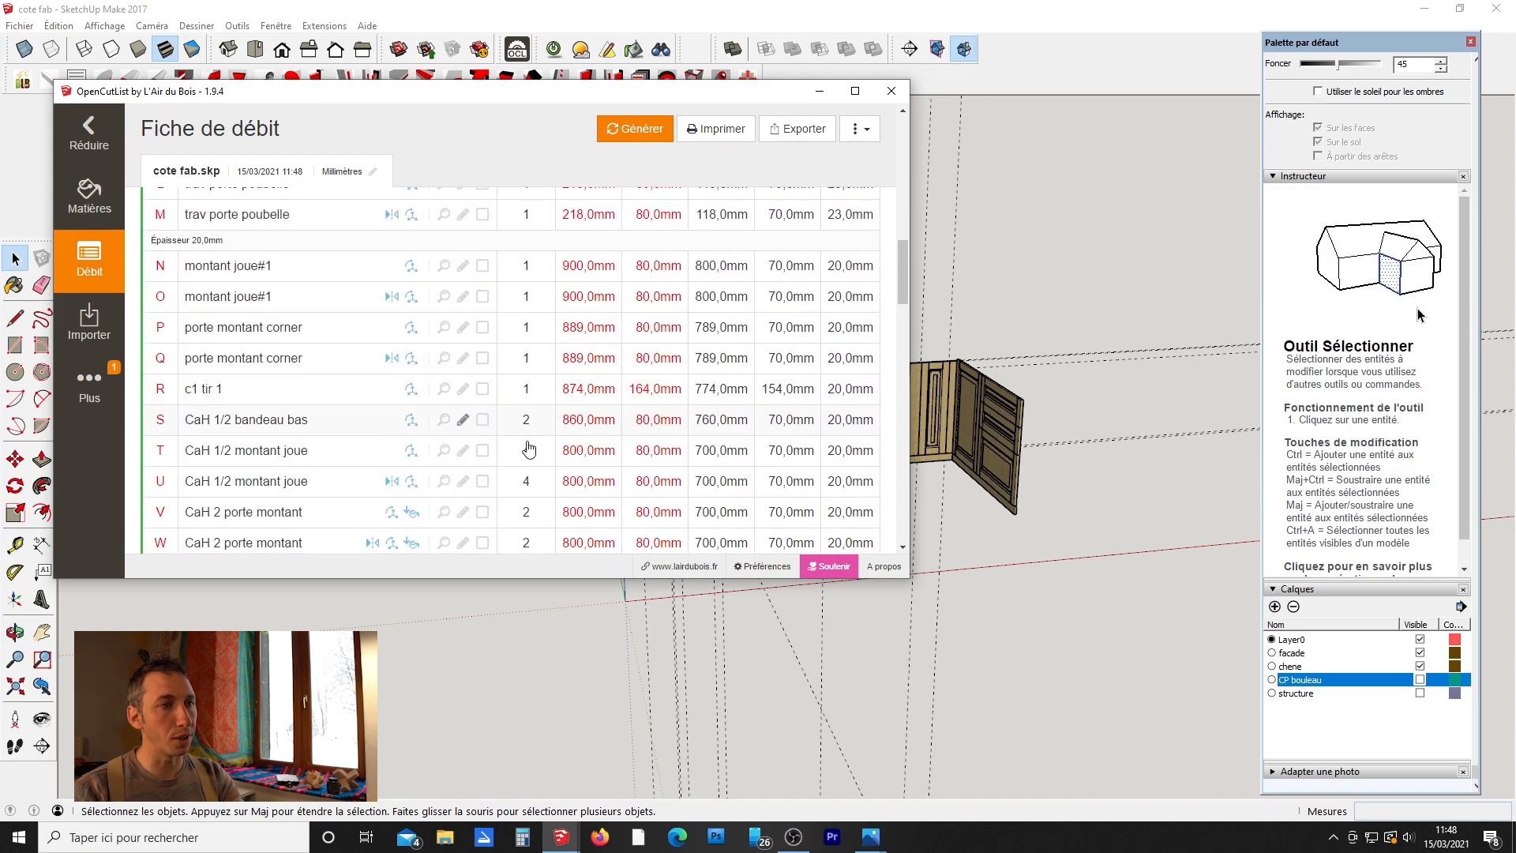
scroll(528, 447, up, 11)
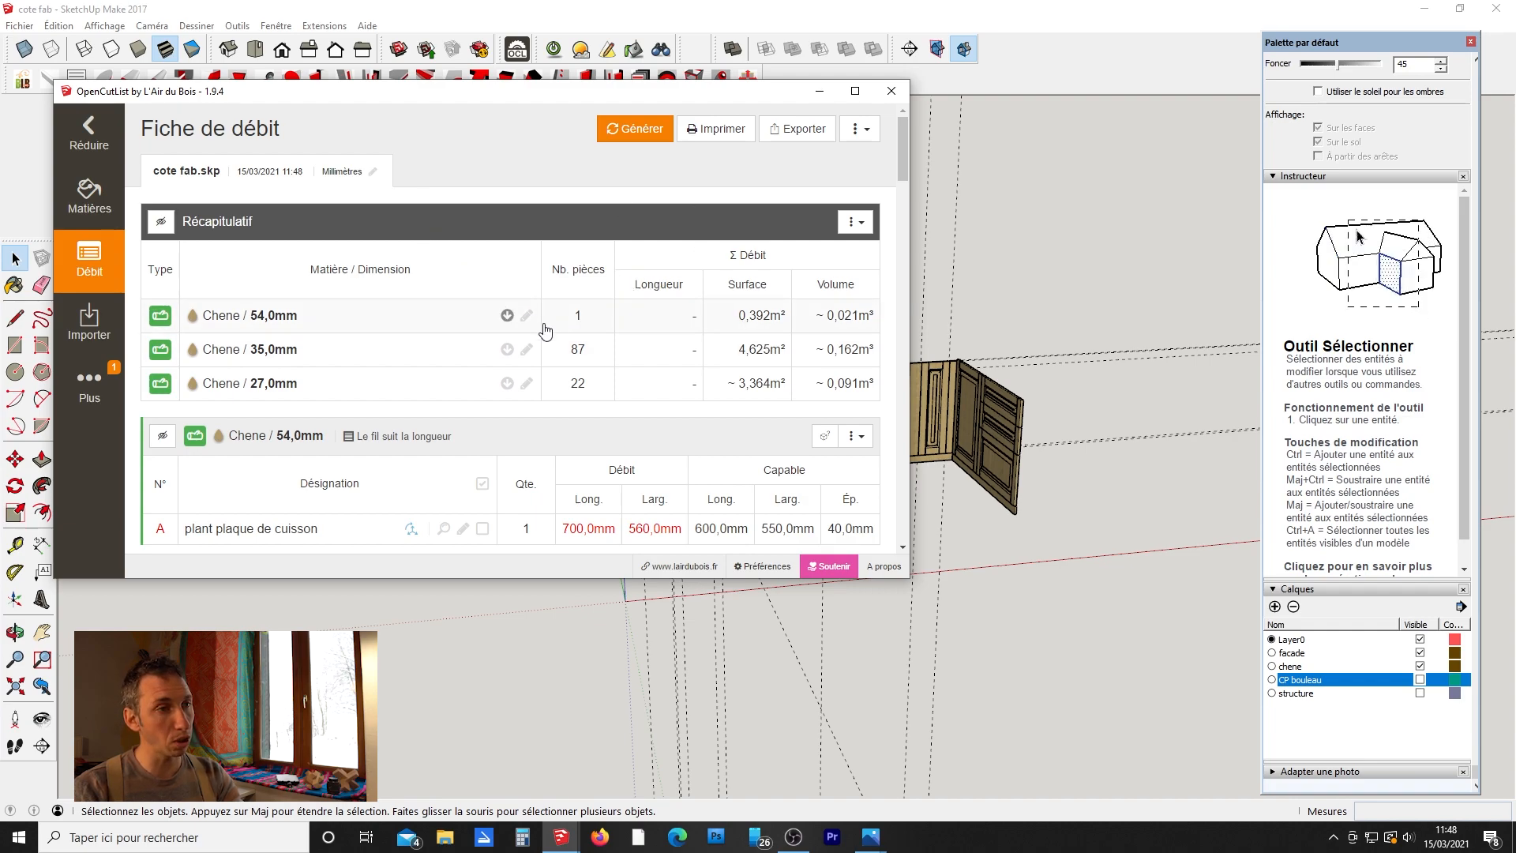
scroll(552, 330, down, 3)
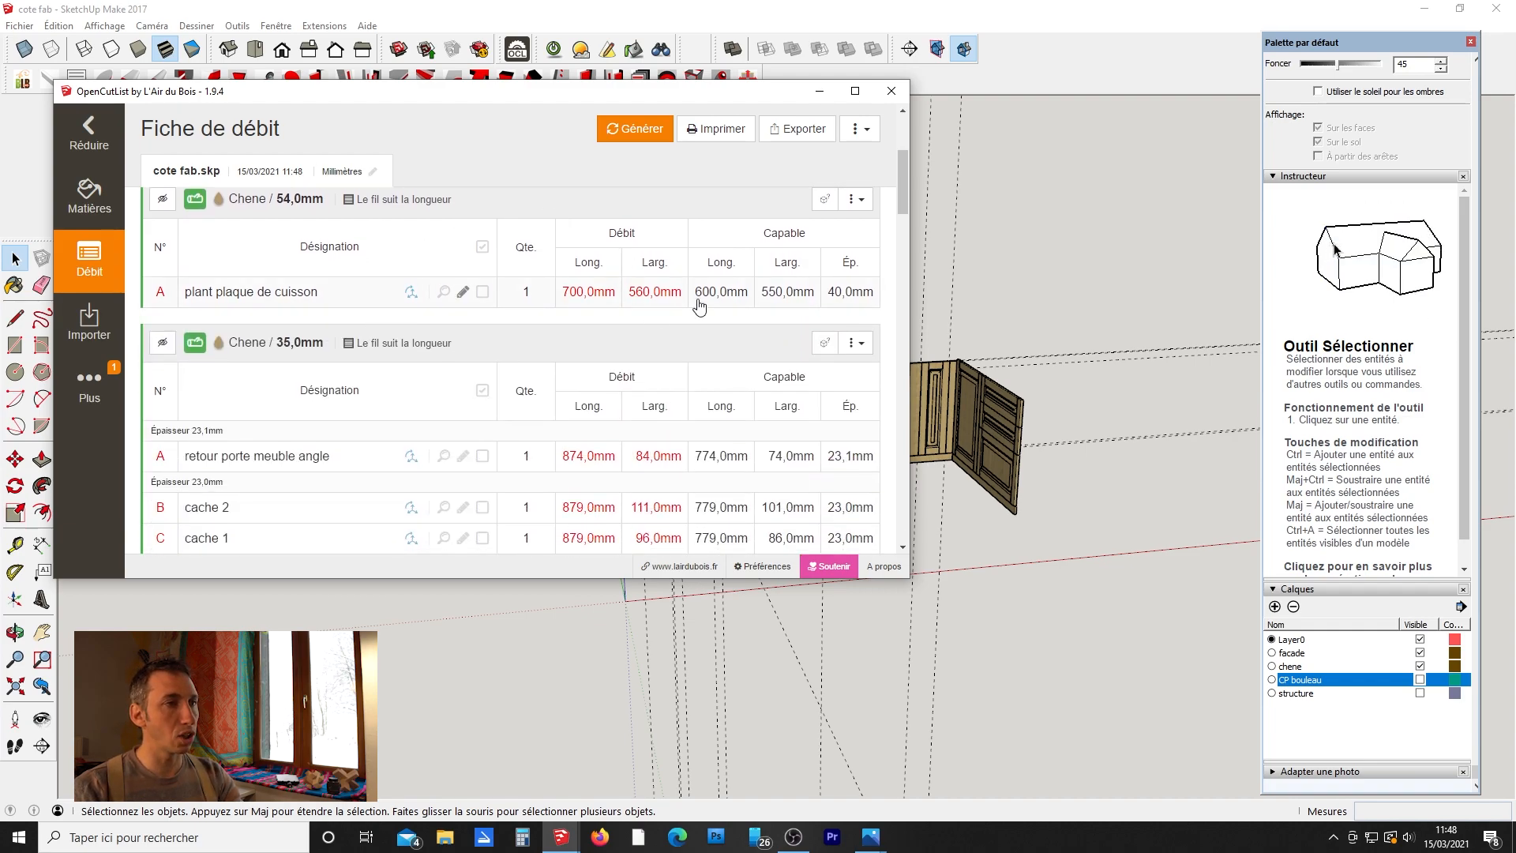
scroll(626, 376, down, 18)
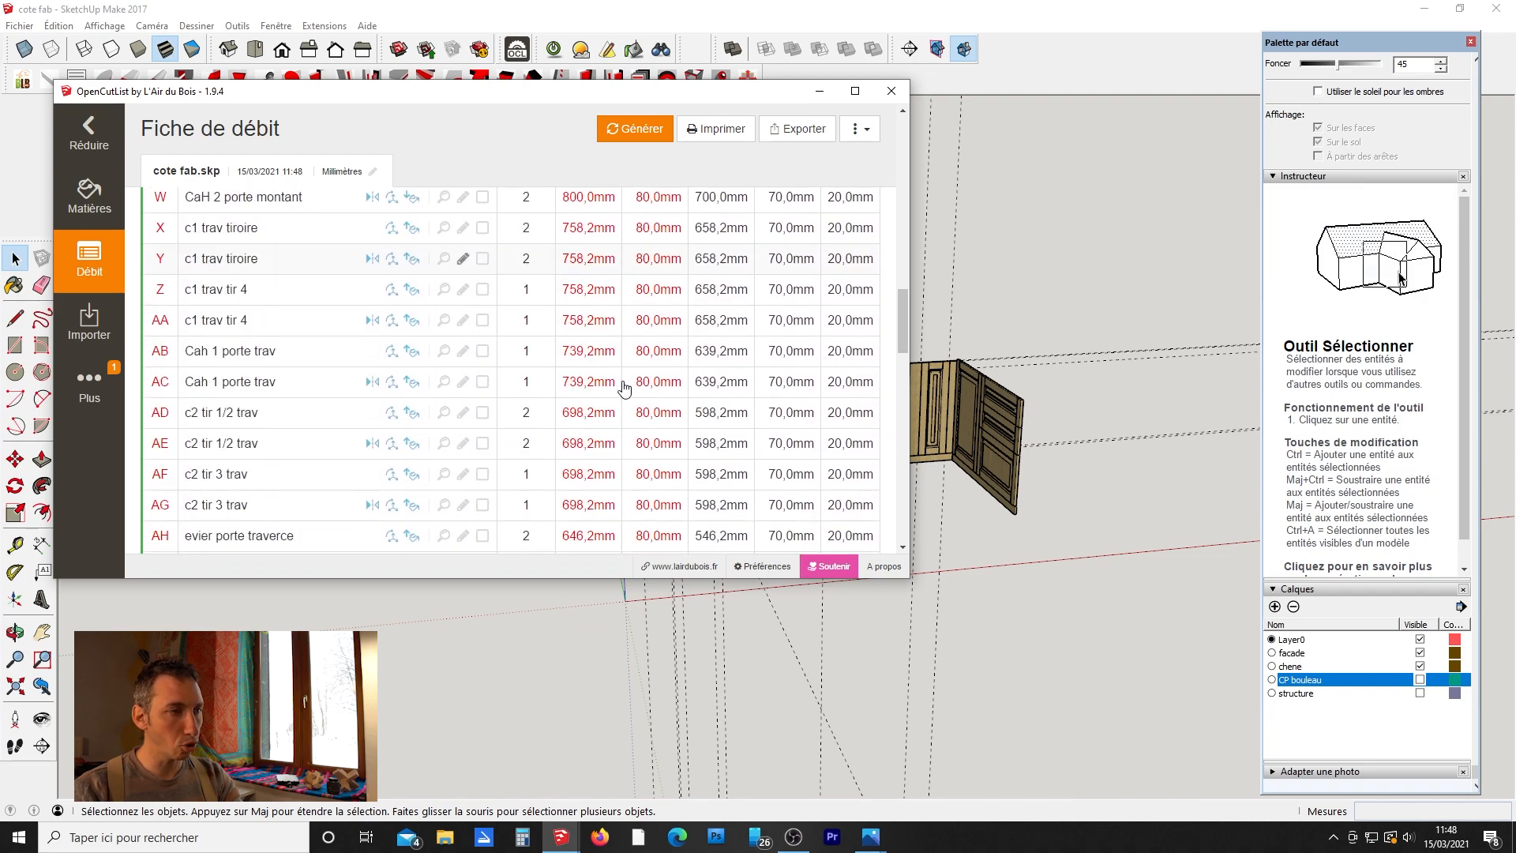
scroll(245, 430, up, 7)
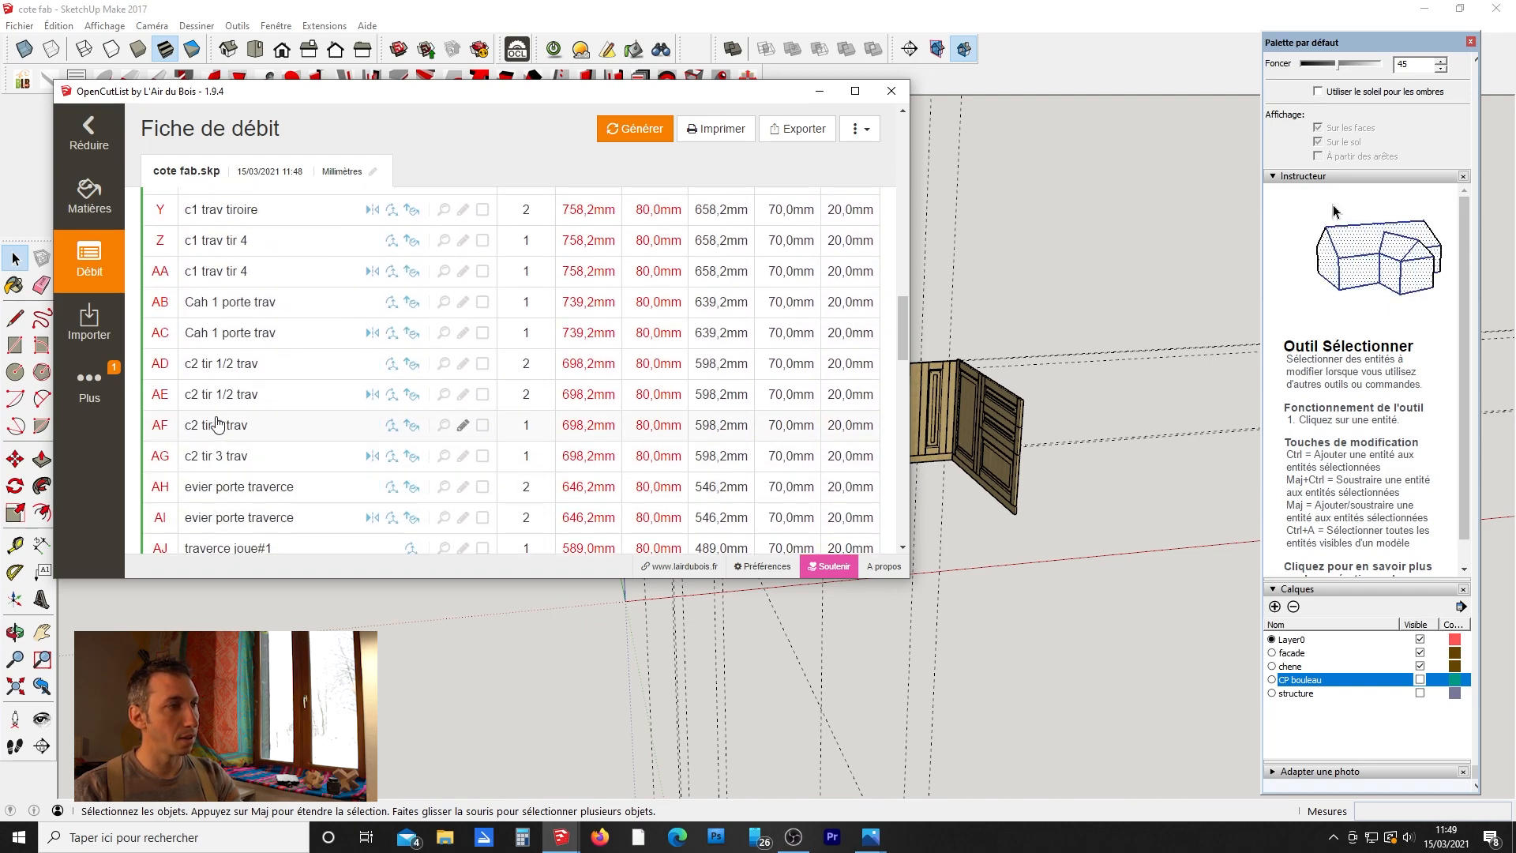
scroll(221, 411, up, 1)
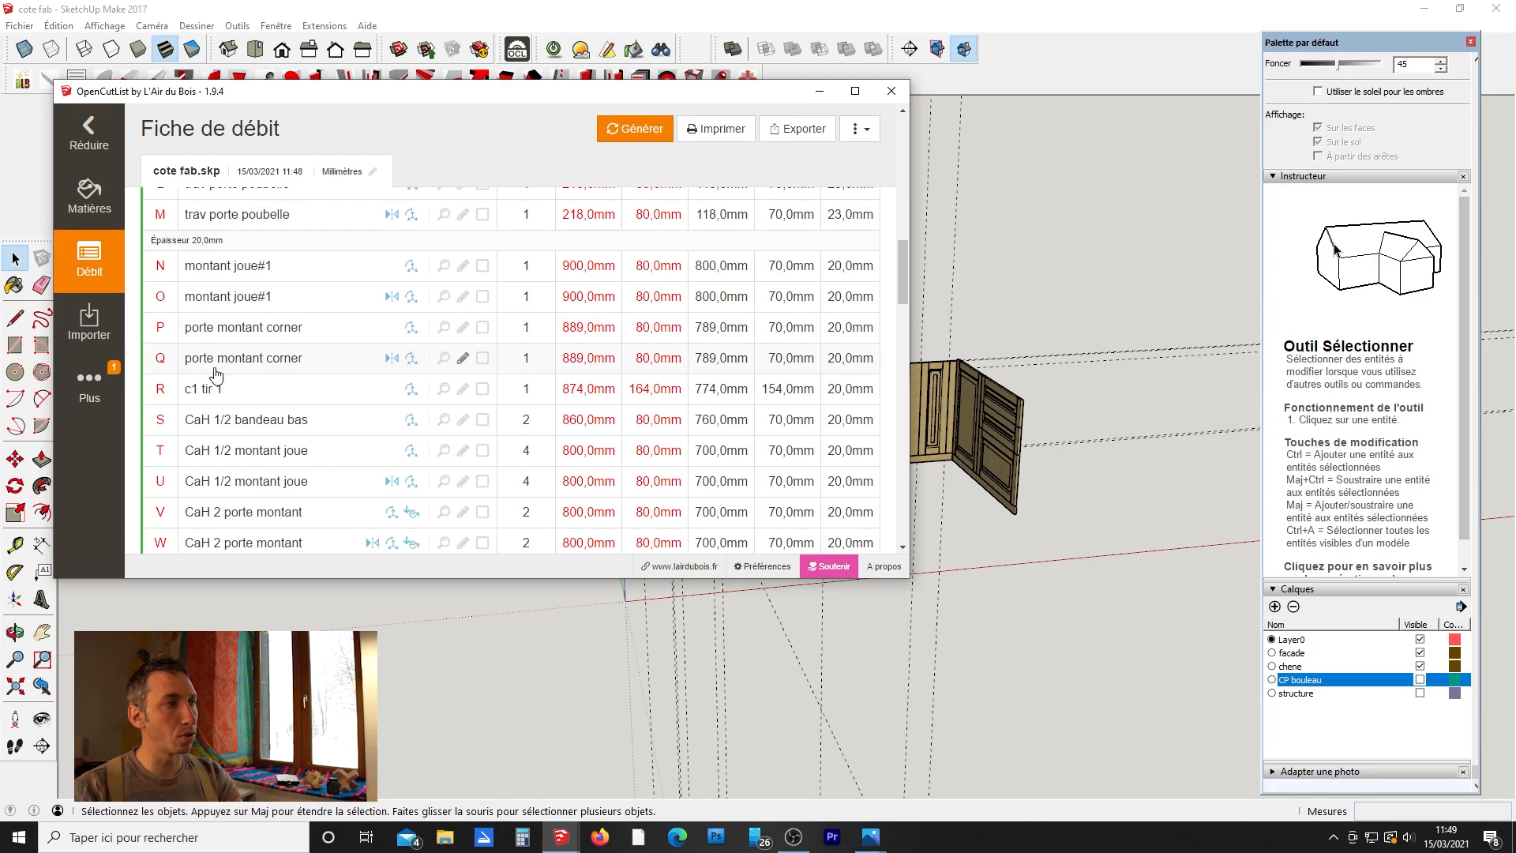
scroll(397, 434, up, 12)
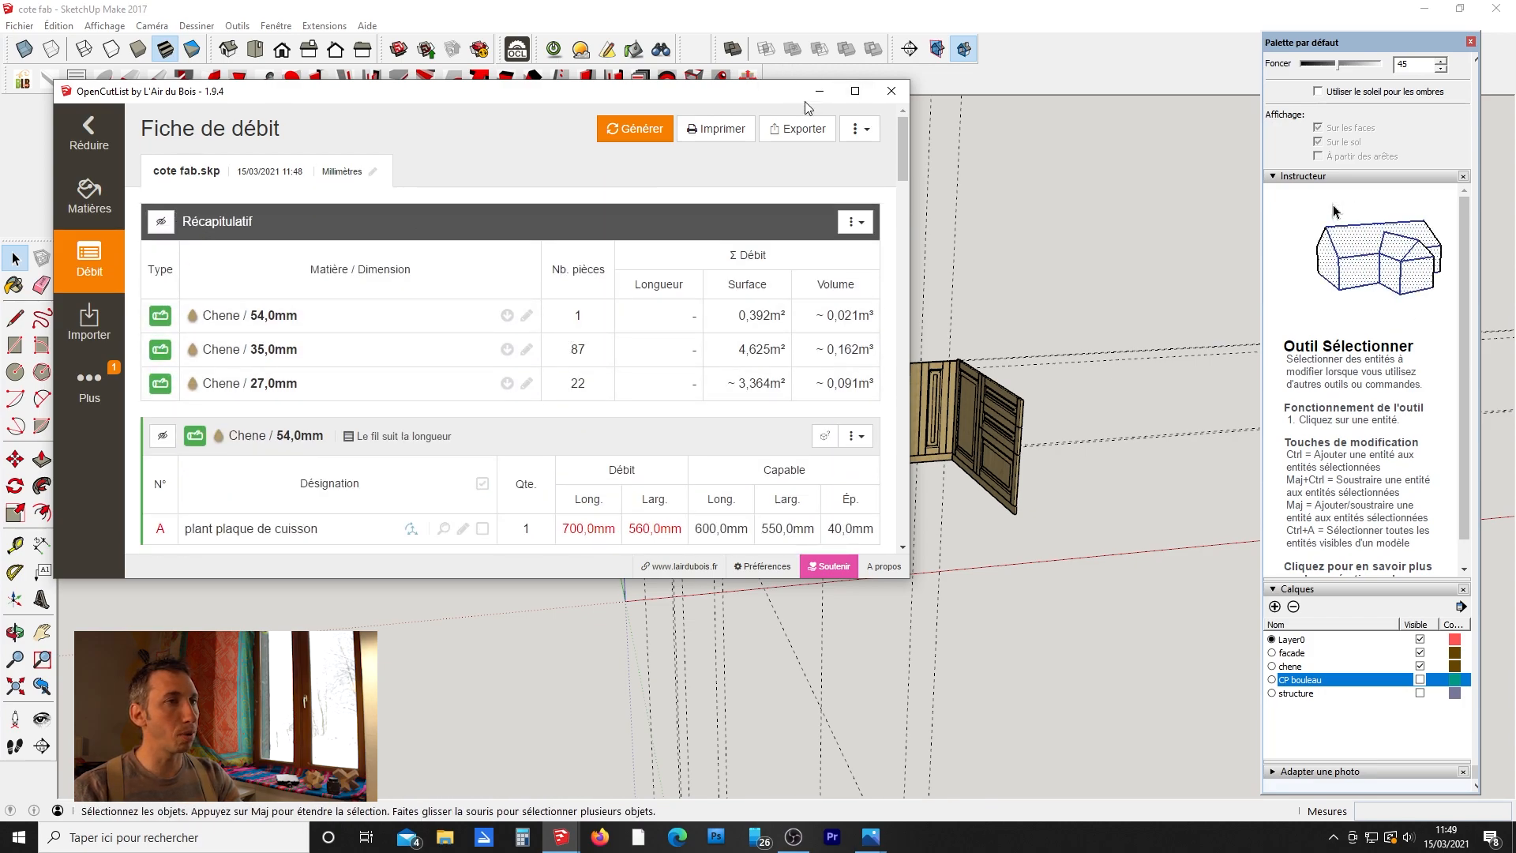
click(892, 91)
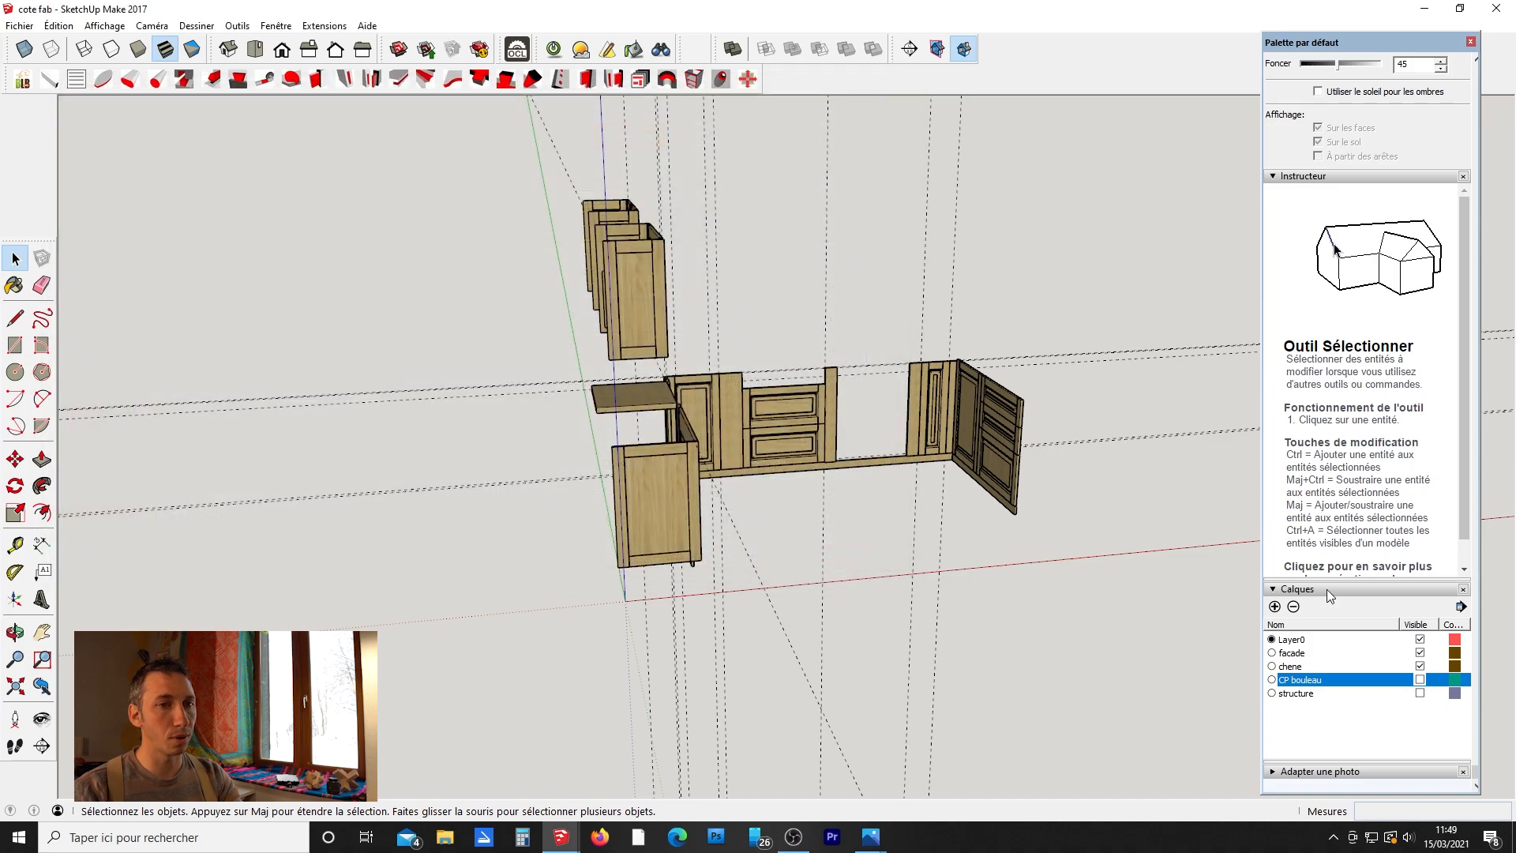
Hide the chene layer and show the CP bouleau layer to isolate the plywood cabinet carcasses.
click(1420, 665)
click(1420, 679)
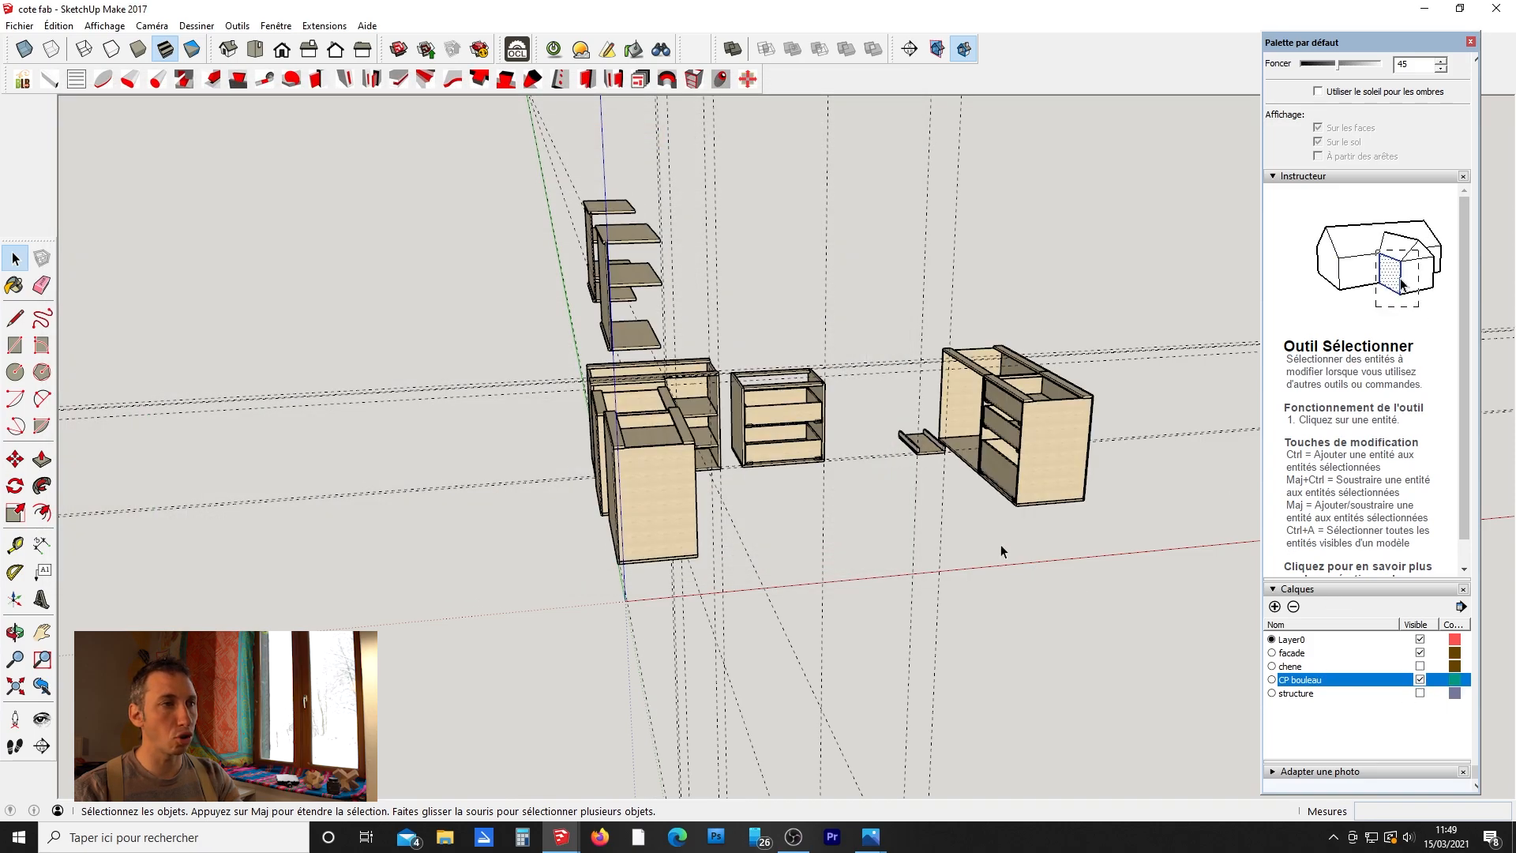
scroll(671, 445, up, 5)
scroll(671, 445, down, 5)
middle_drag(933, 544, 653, 473)
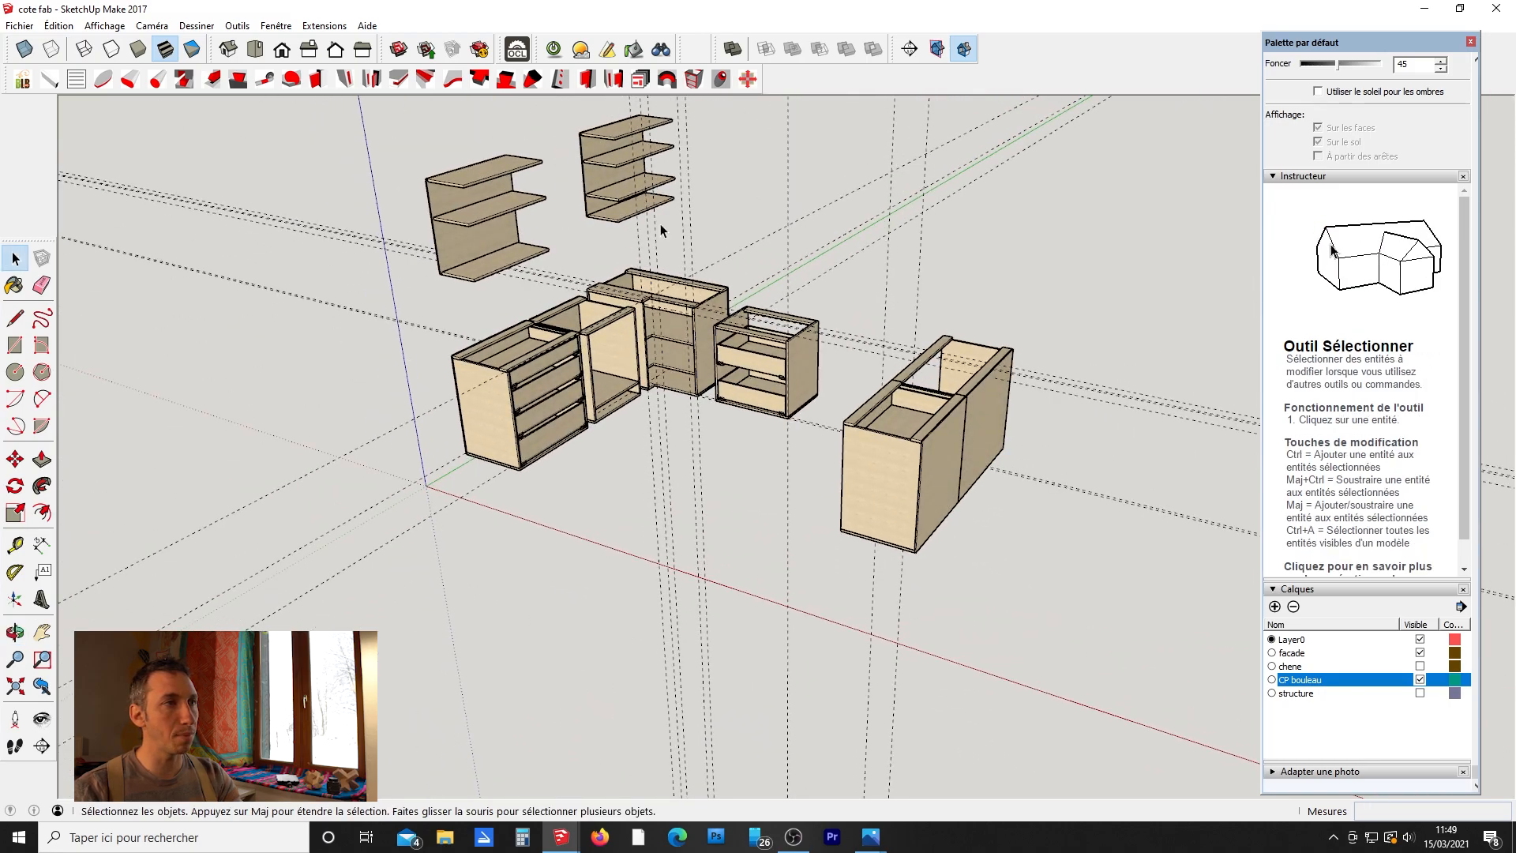
Generate the OpenCutList cut list for the visible plywood cabinet carcasses.
click(514, 51)
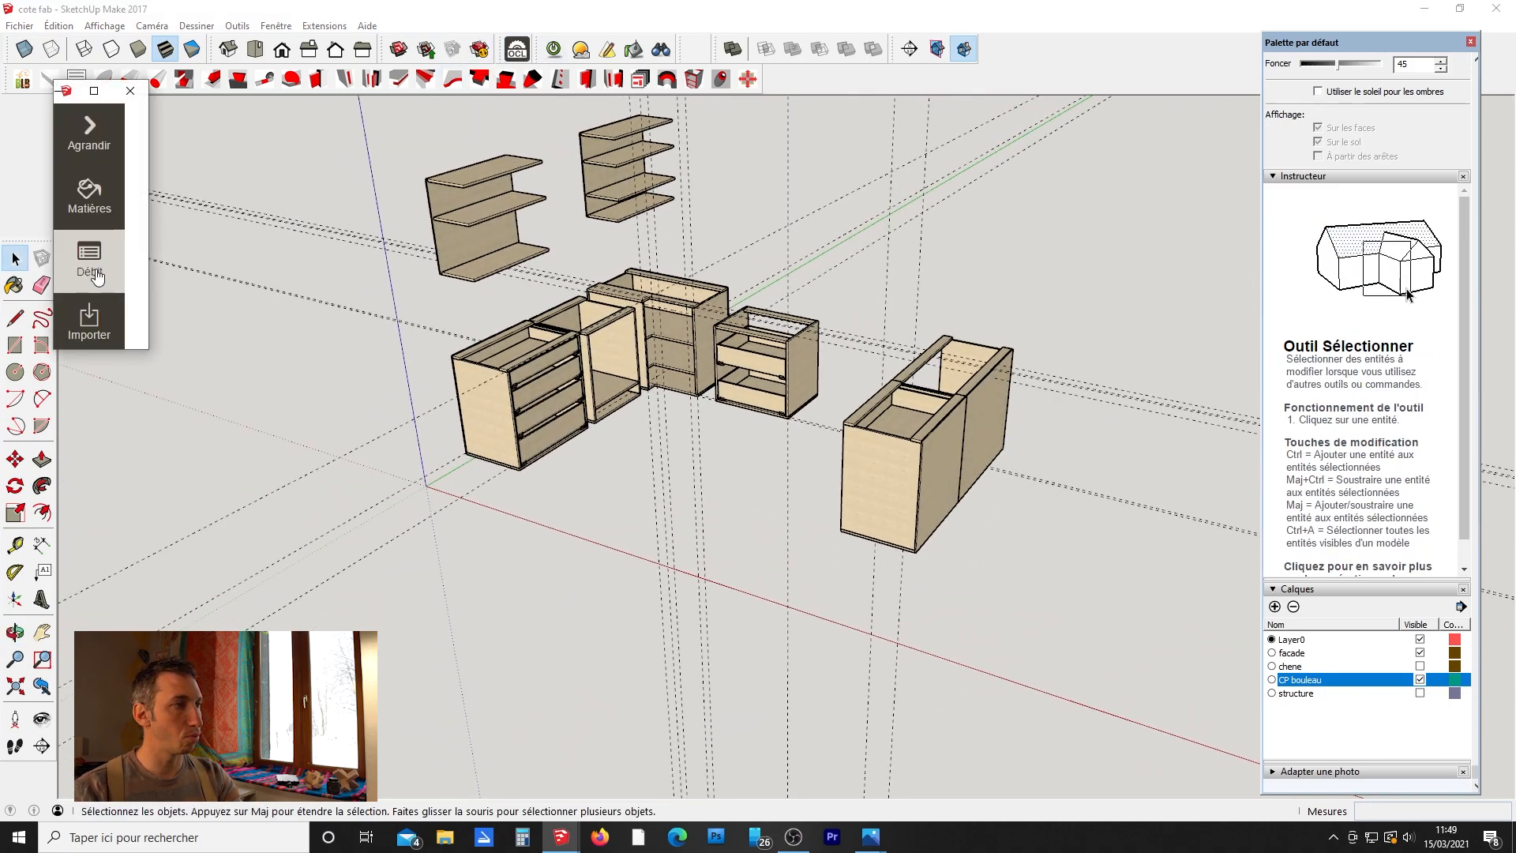
click(95, 275)
click(629, 127)
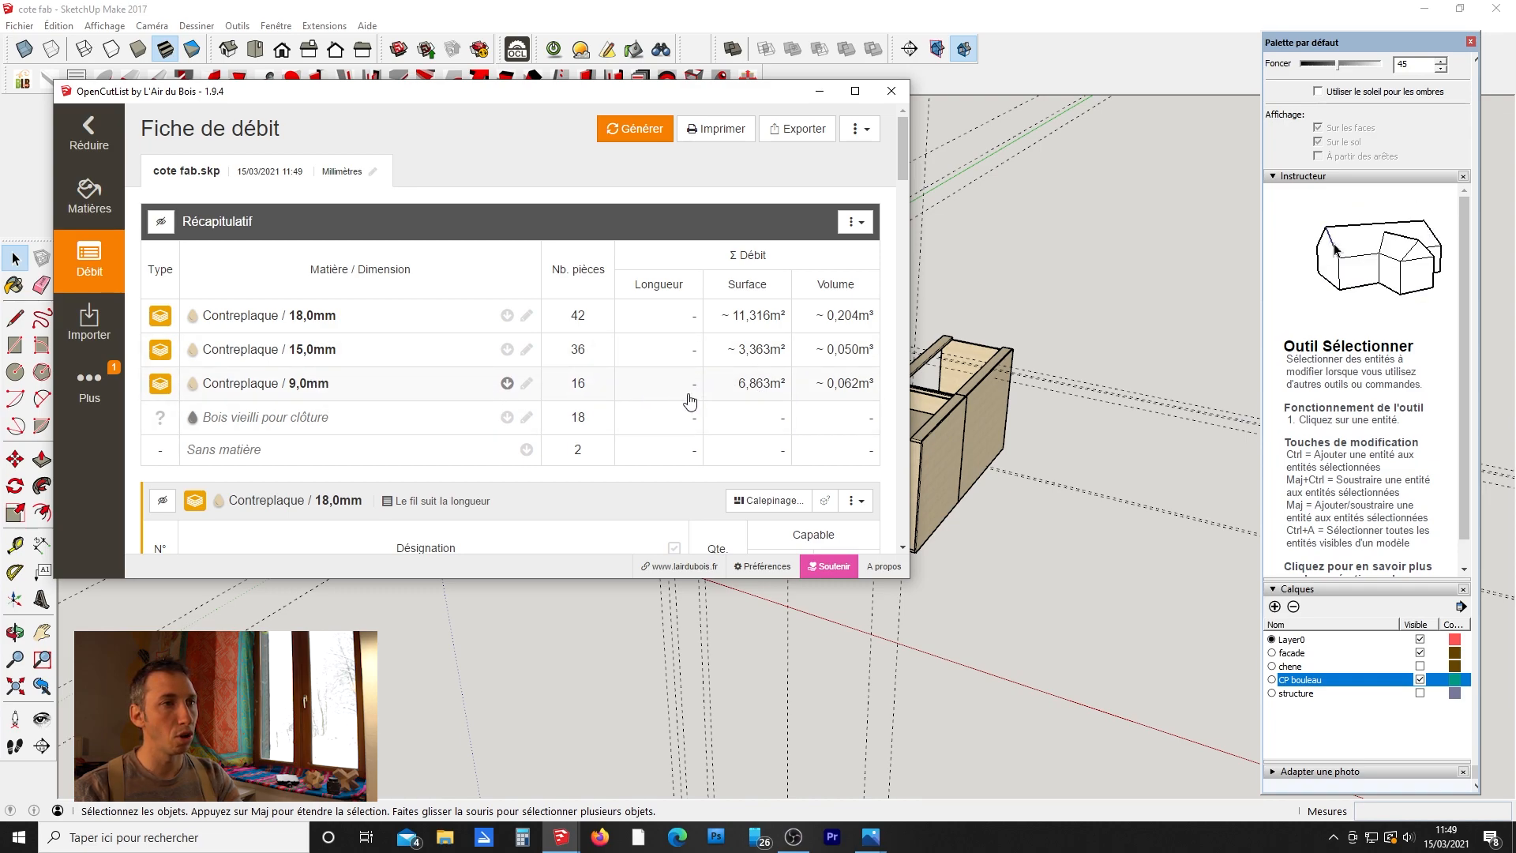
Examine the plywood cut list's summary by thickness and the parts listed under Contreplaque 18 mm.
scroll(600, 285, down, 4)
scroll(621, 324, up, 2)
scroll(613, 332, down, 4)
scroll(472, 247, up, 4)
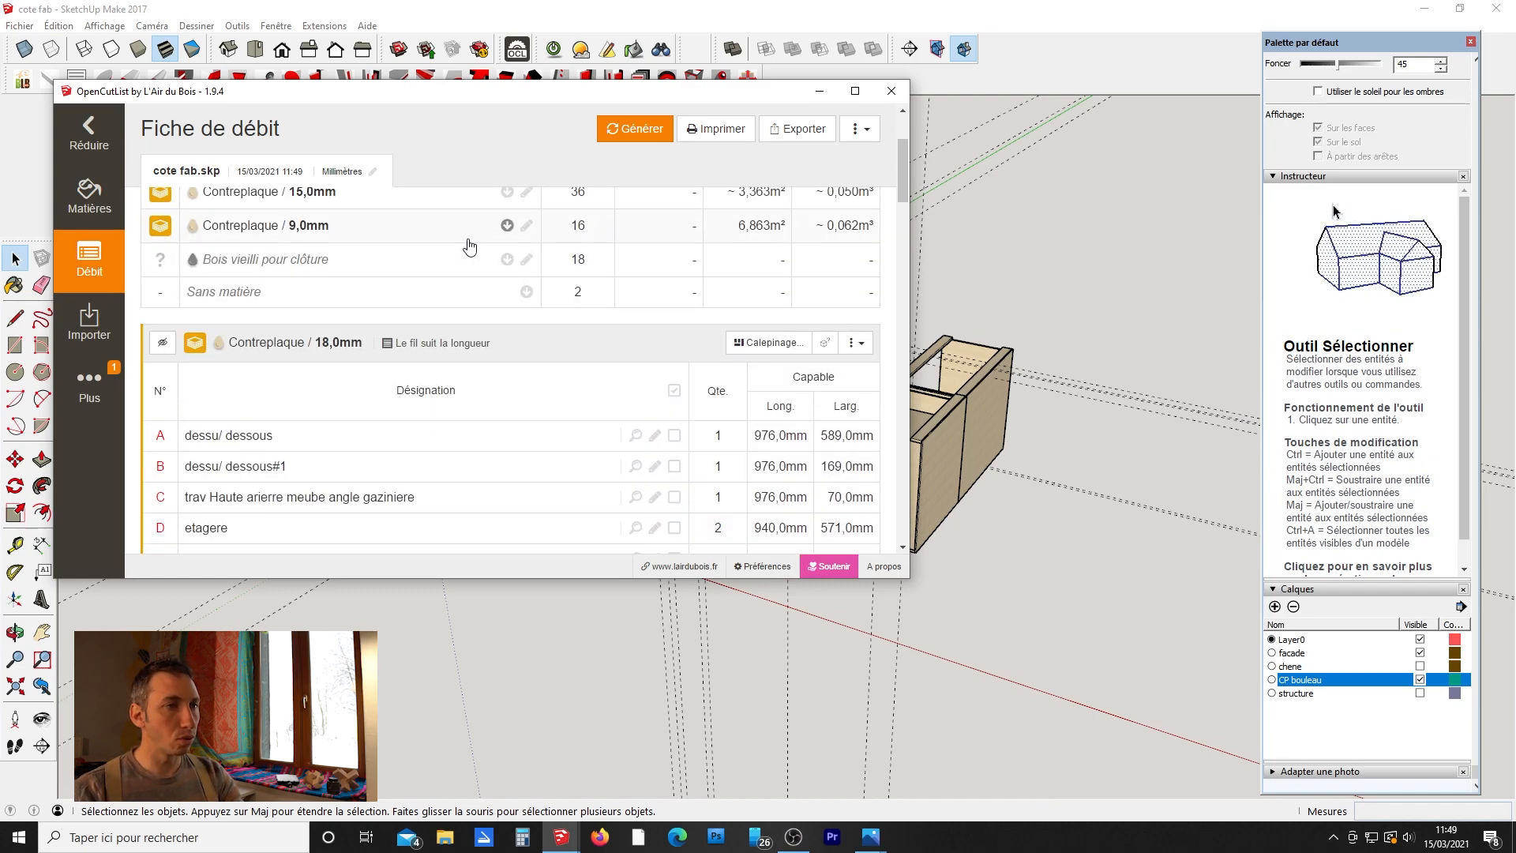
scroll(426, 292, down, 2)
scroll(267, 273, down, 2)
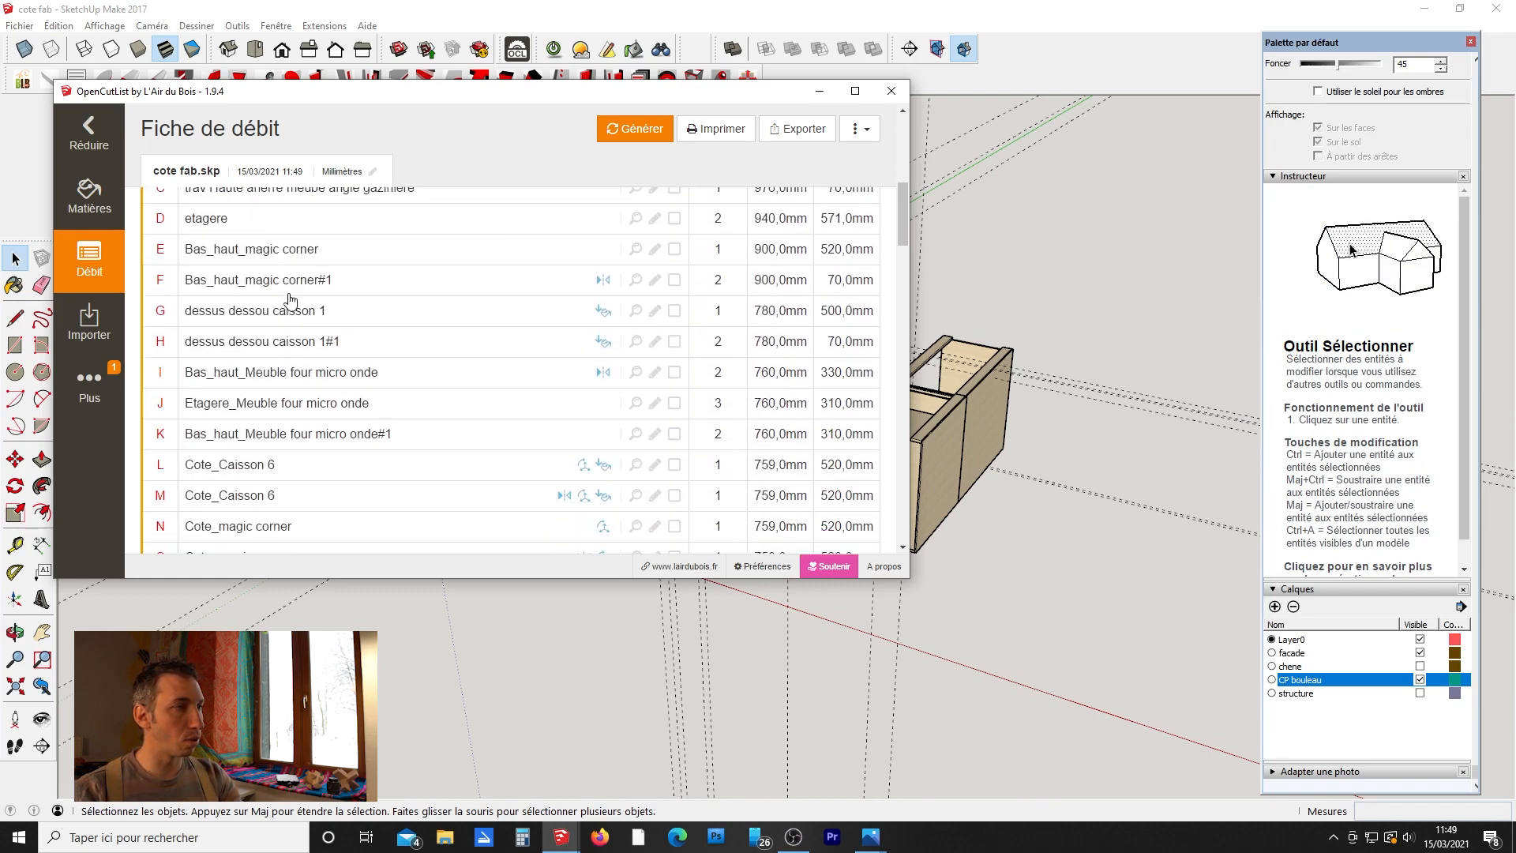
scroll(268, 316, up, 3)
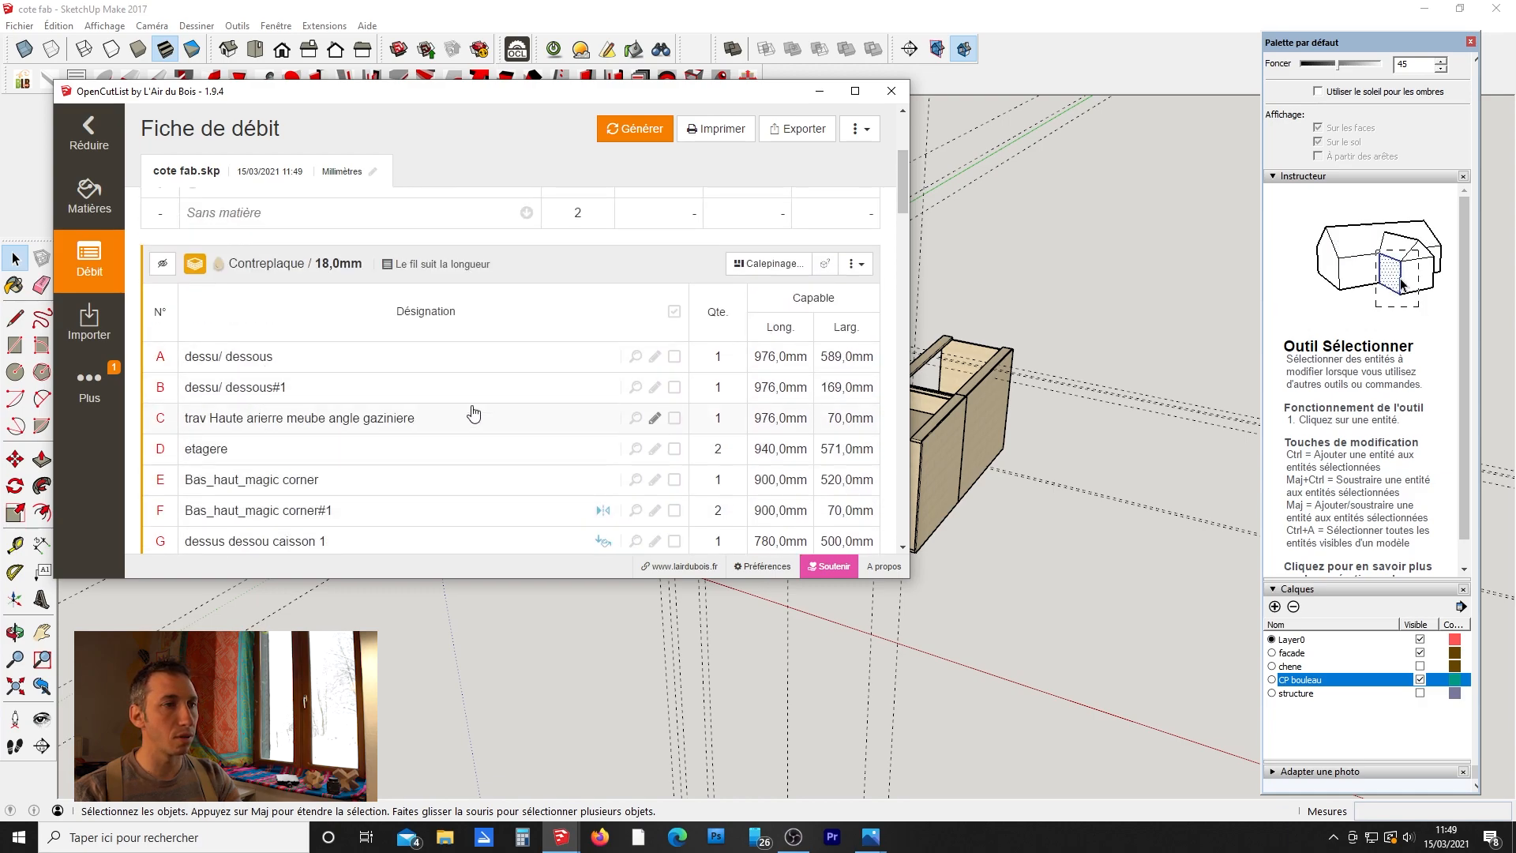
scroll(411, 462, up, 3)
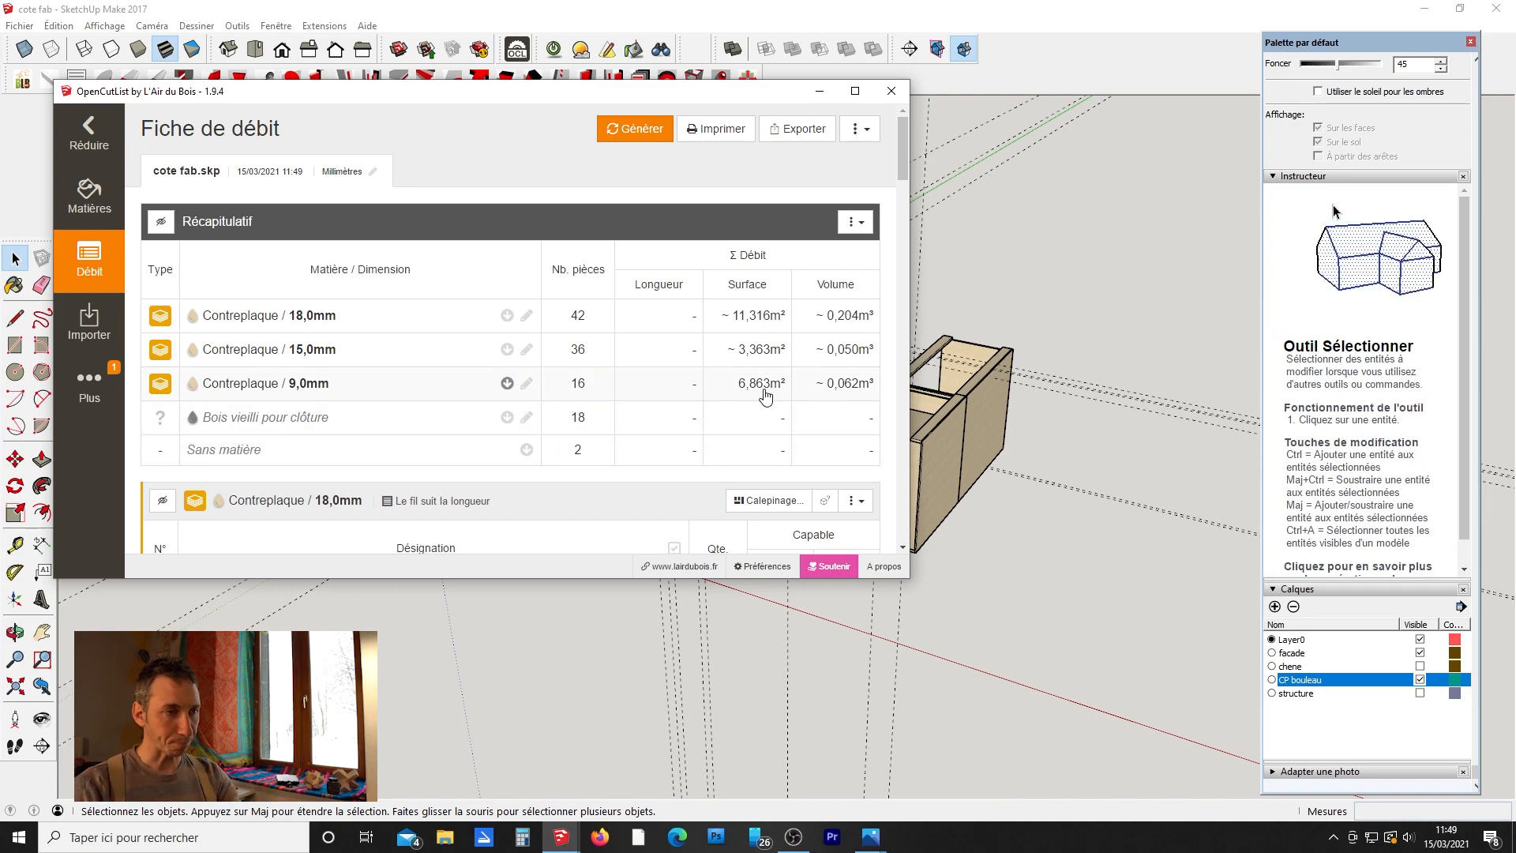
Generate the Contreplaque 18 mm panel layout on standard 3050 x 1525 mm panels, with a 3 mm saw blade and 10 mm margin.
scroll(722, 367, down, 1)
click(746, 422)
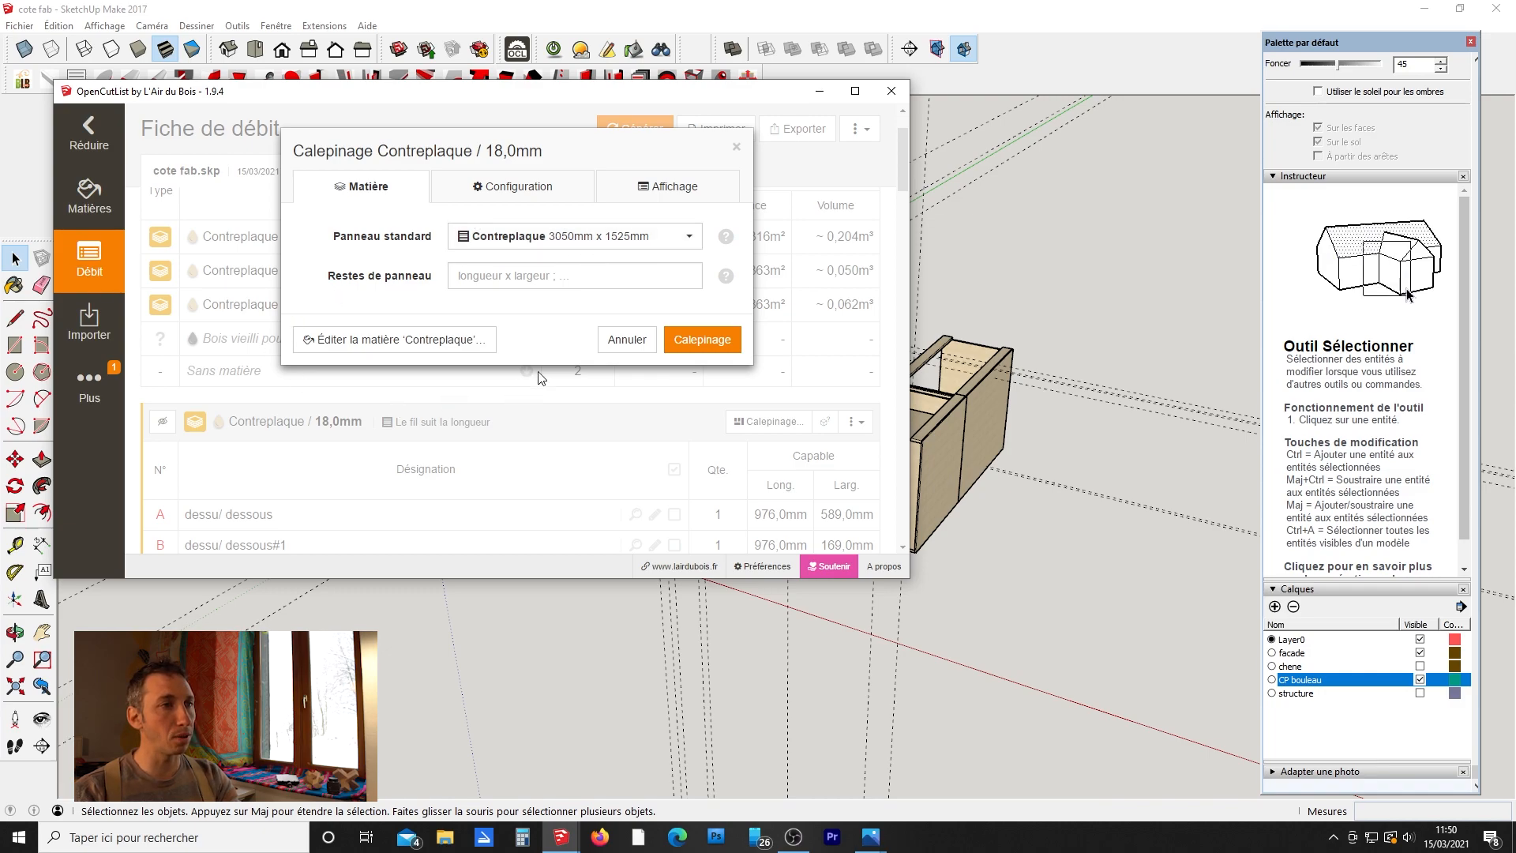
click(533, 187)
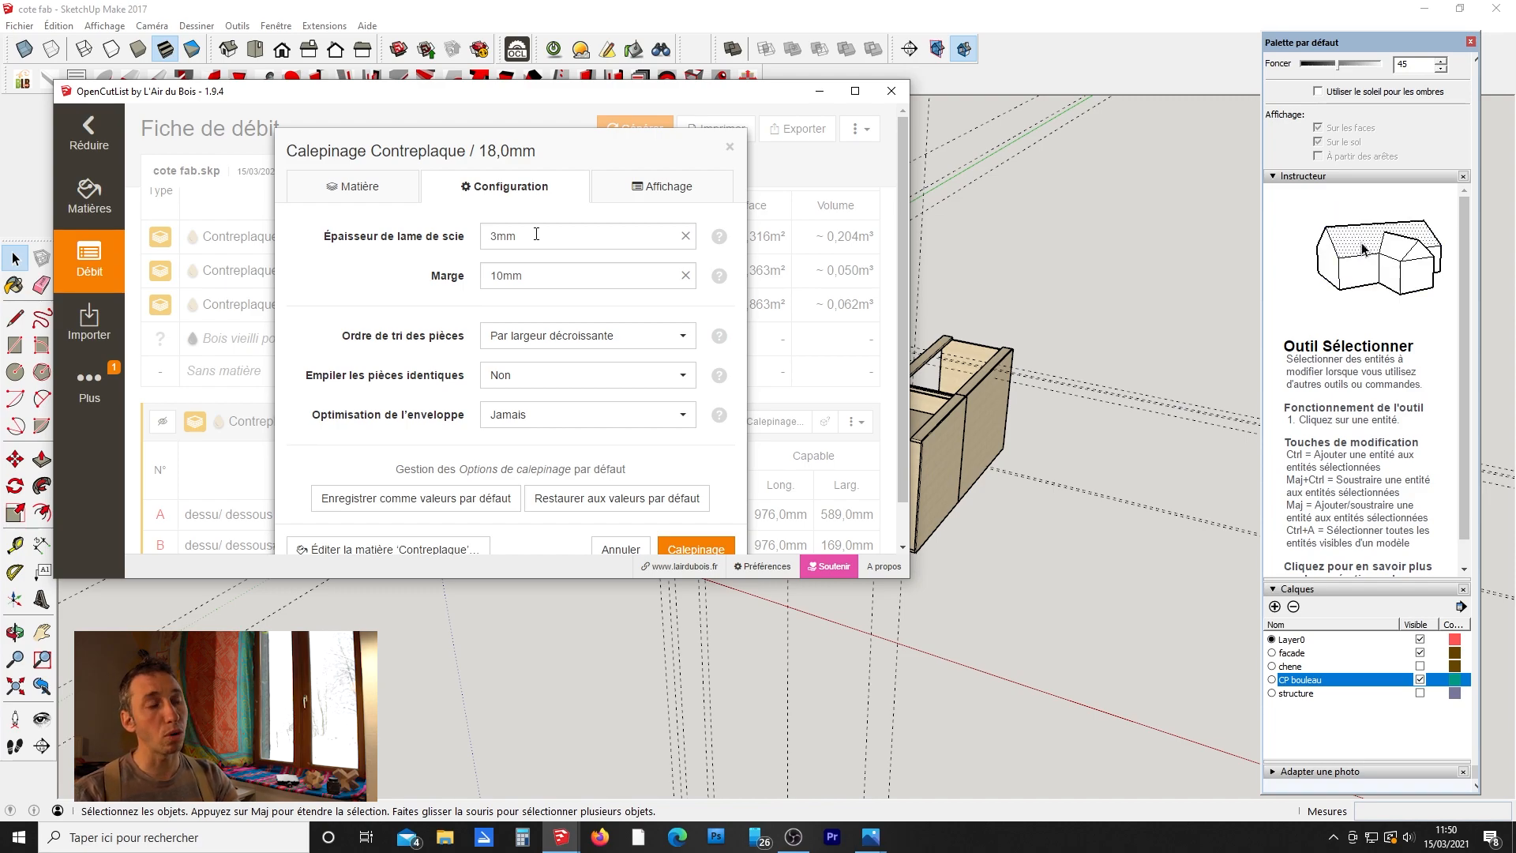
click(395, 194)
click(704, 342)
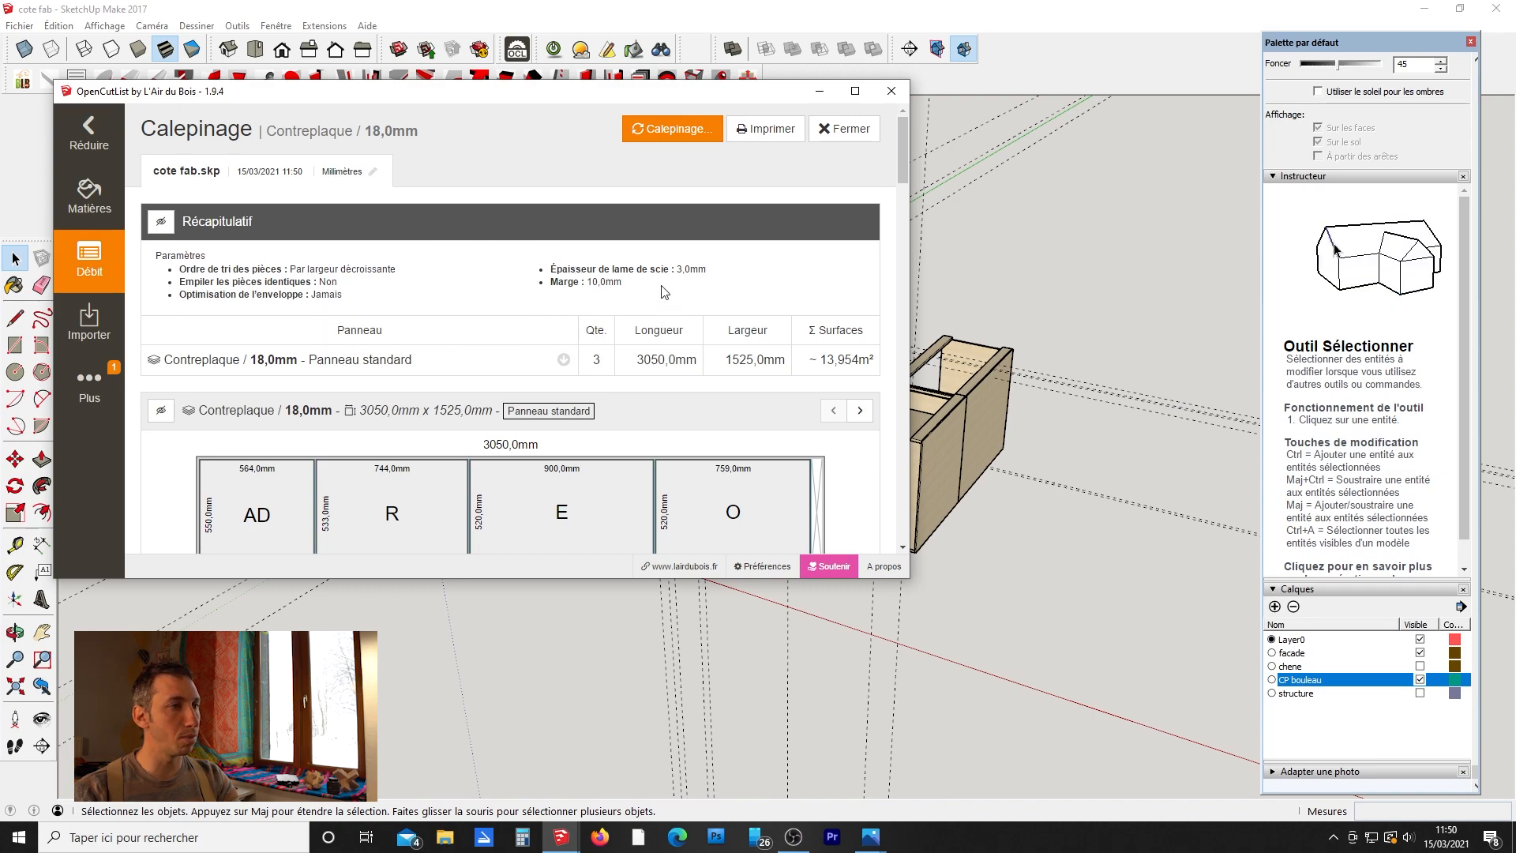
Examine the 18 mm plywood layout's panel summary, cutting diagram and part list, and minimize OpenCutList.
scroll(582, 300, down, 1)
scroll(582, 300, up, 1)
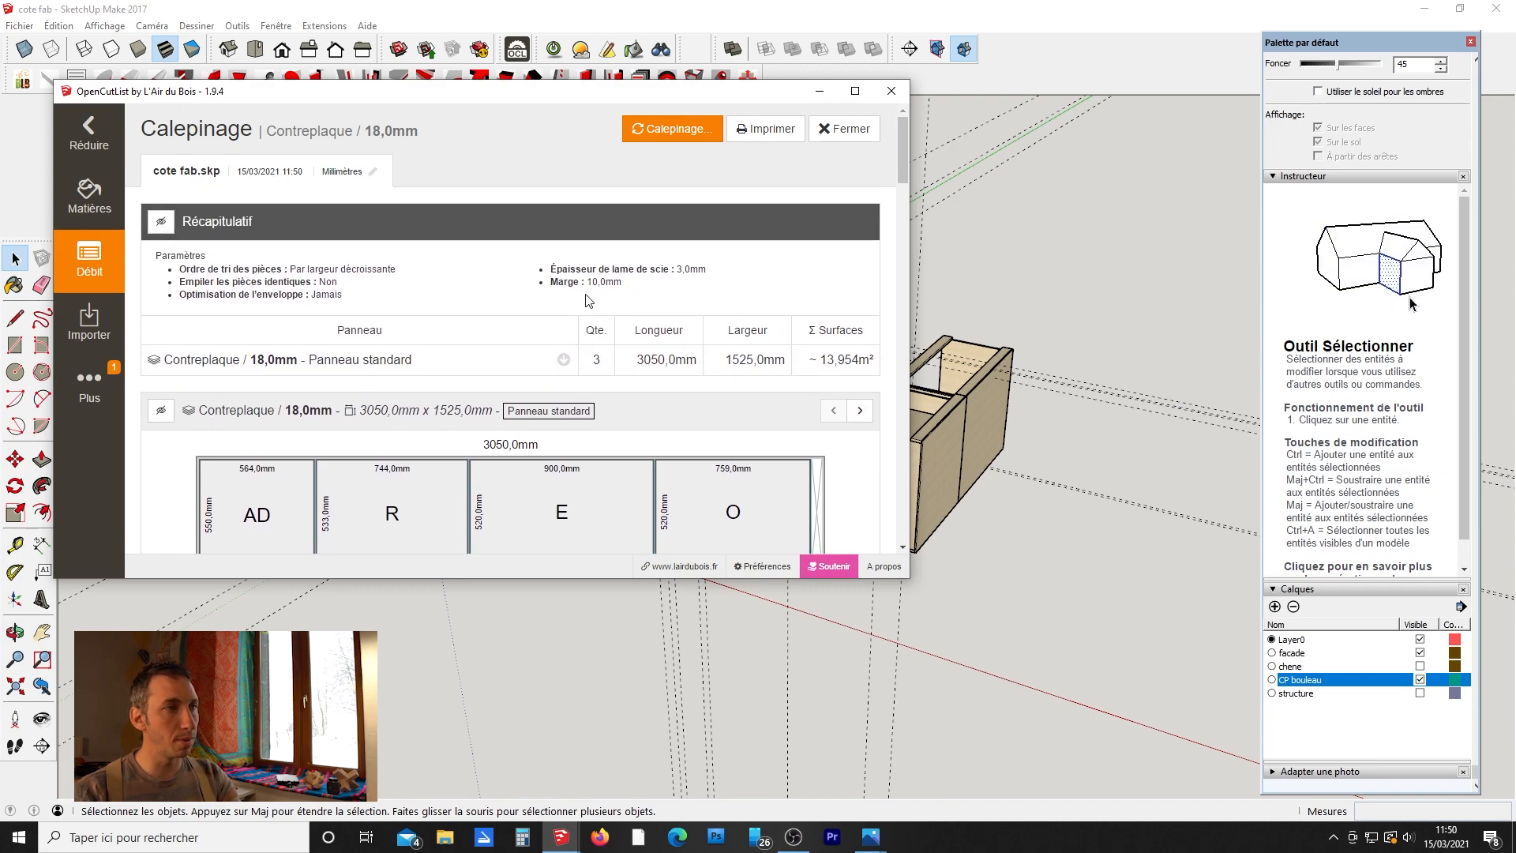
scroll(582, 299, down, 1)
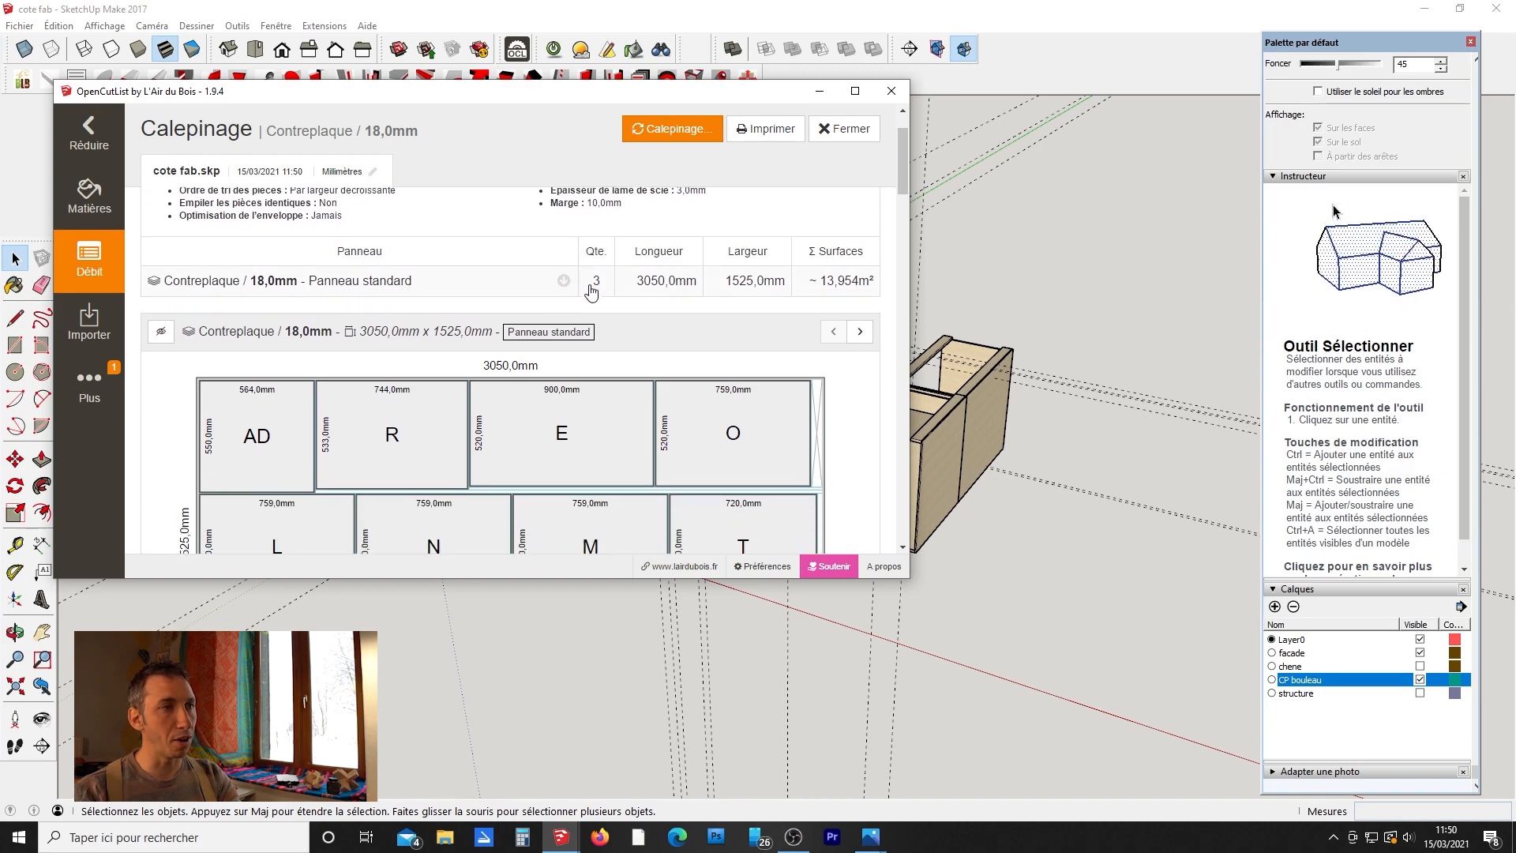
scroll(711, 300, down, 2)
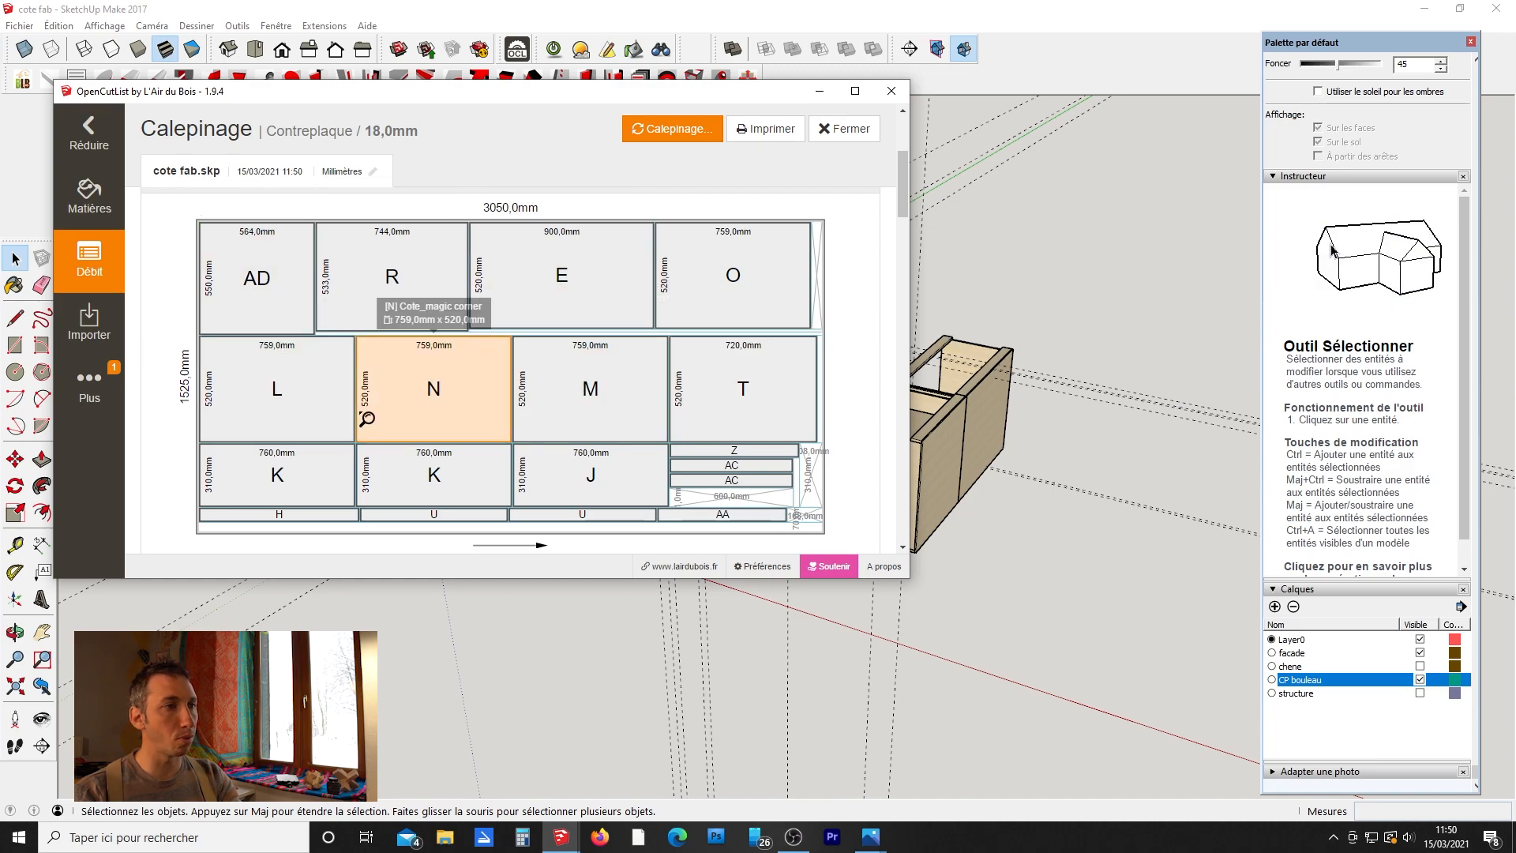
scroll(241, 457, down, 2)
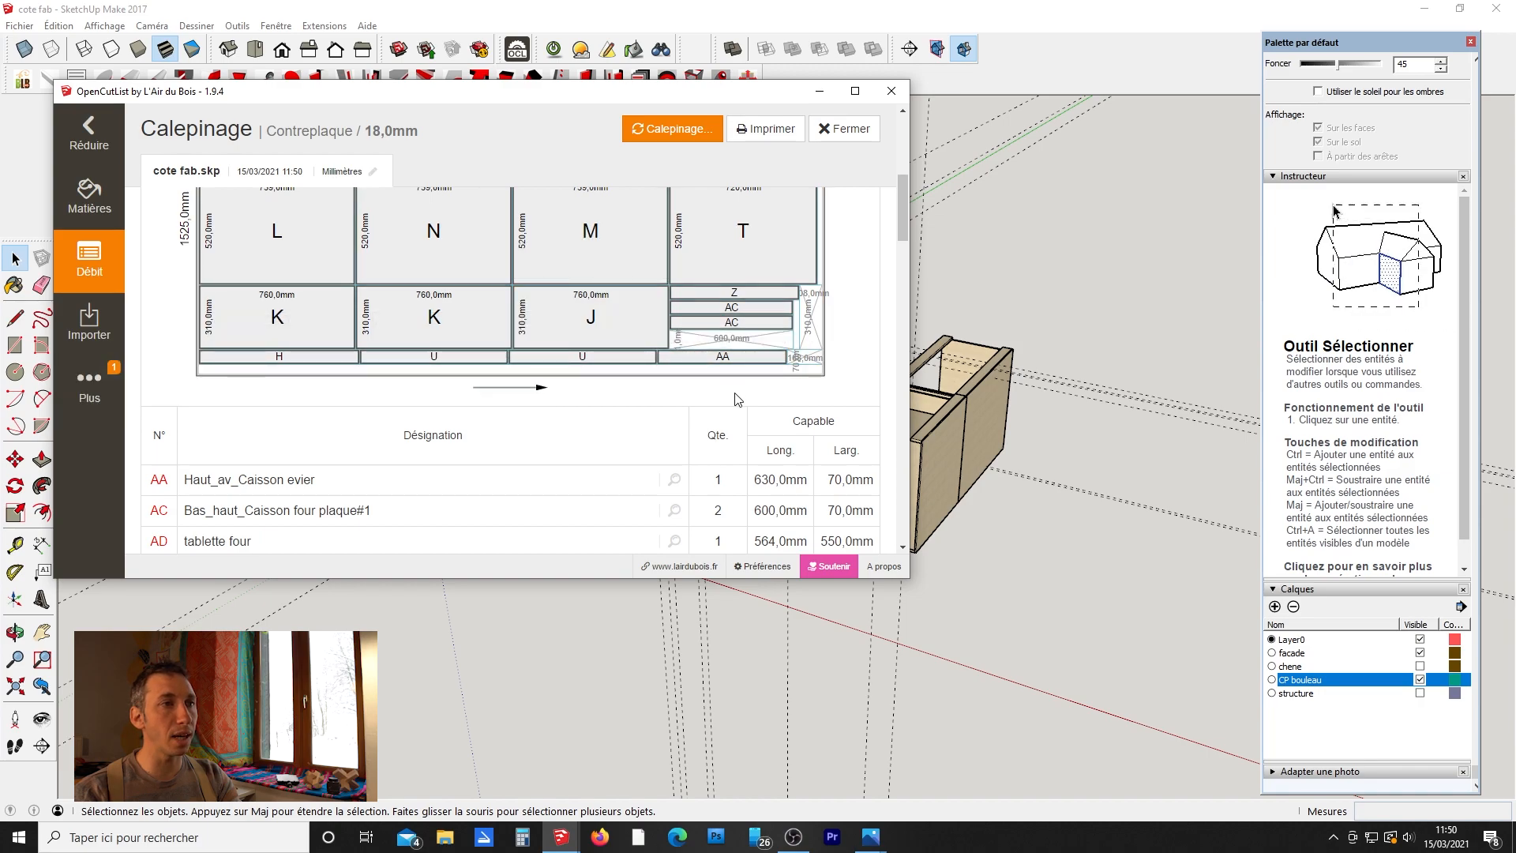
scroll(737, 398, up, 3)
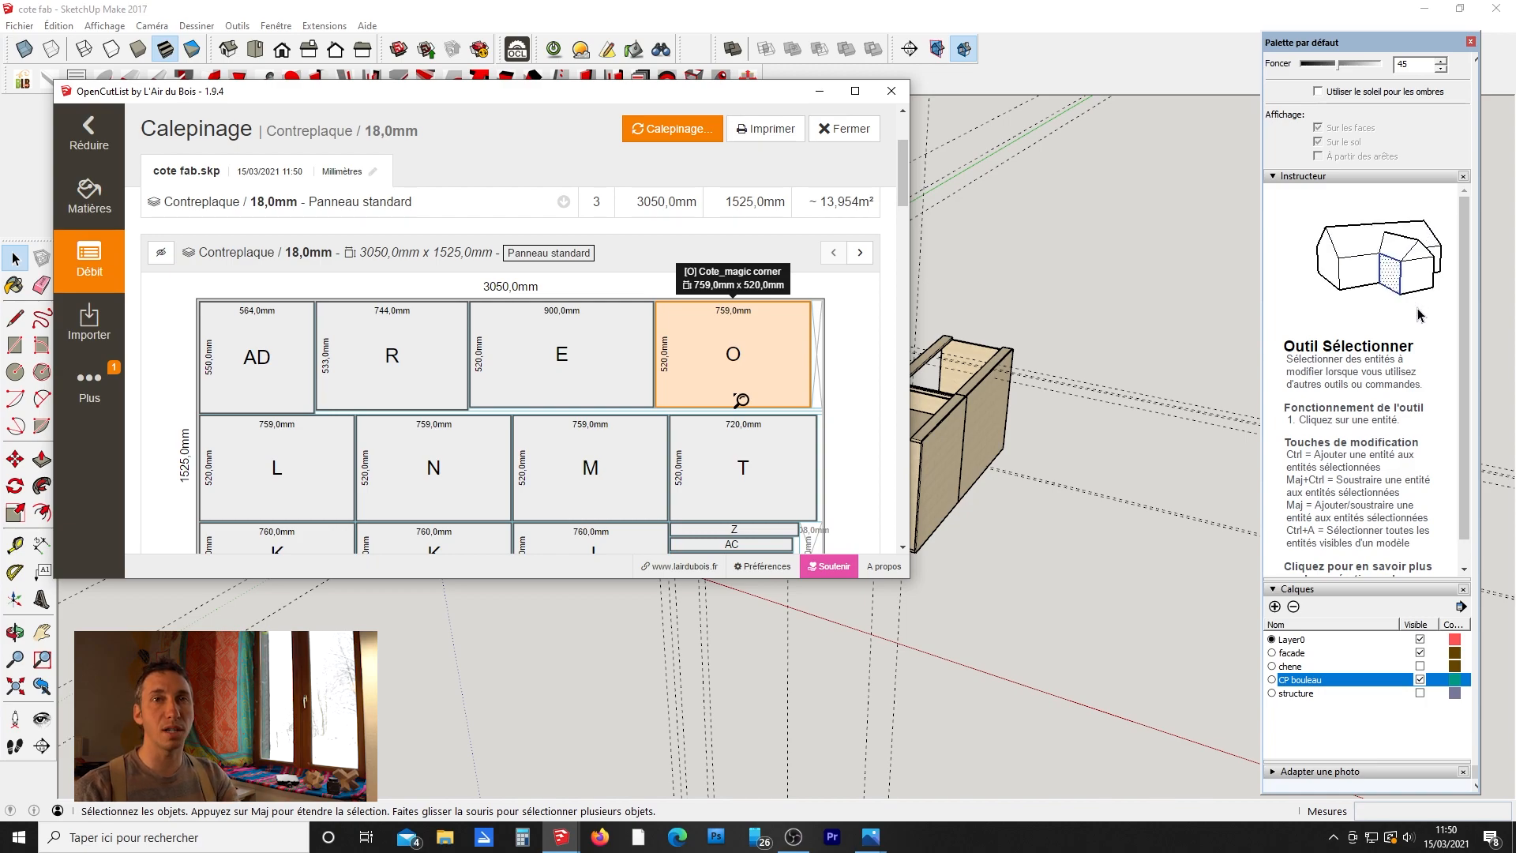
scroll(741, 401, down, 7)
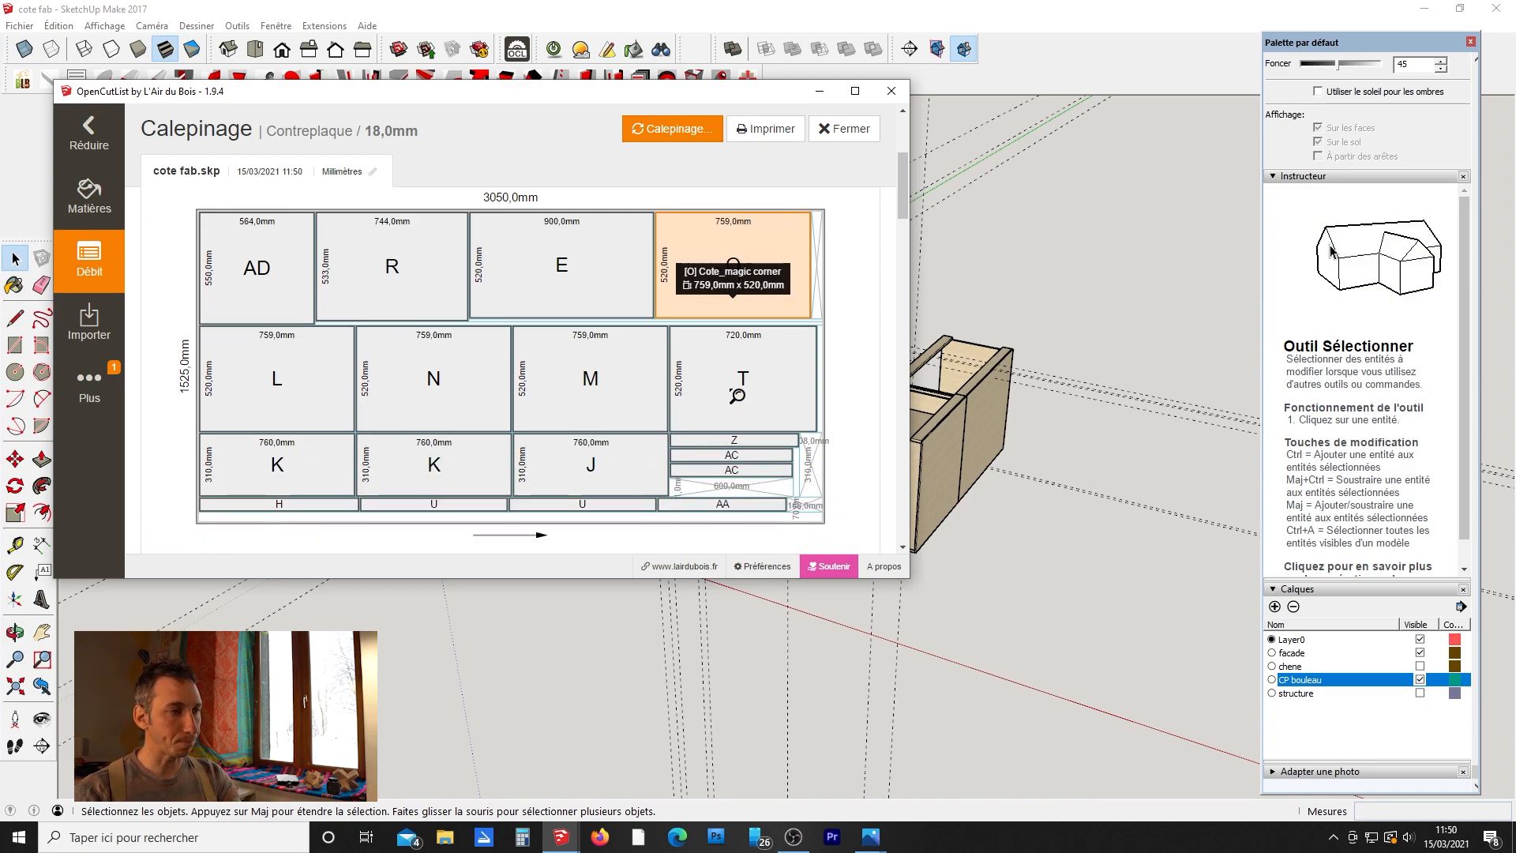
scroll(735, 403, up, 4)
scroll(735, 406, up, 6)
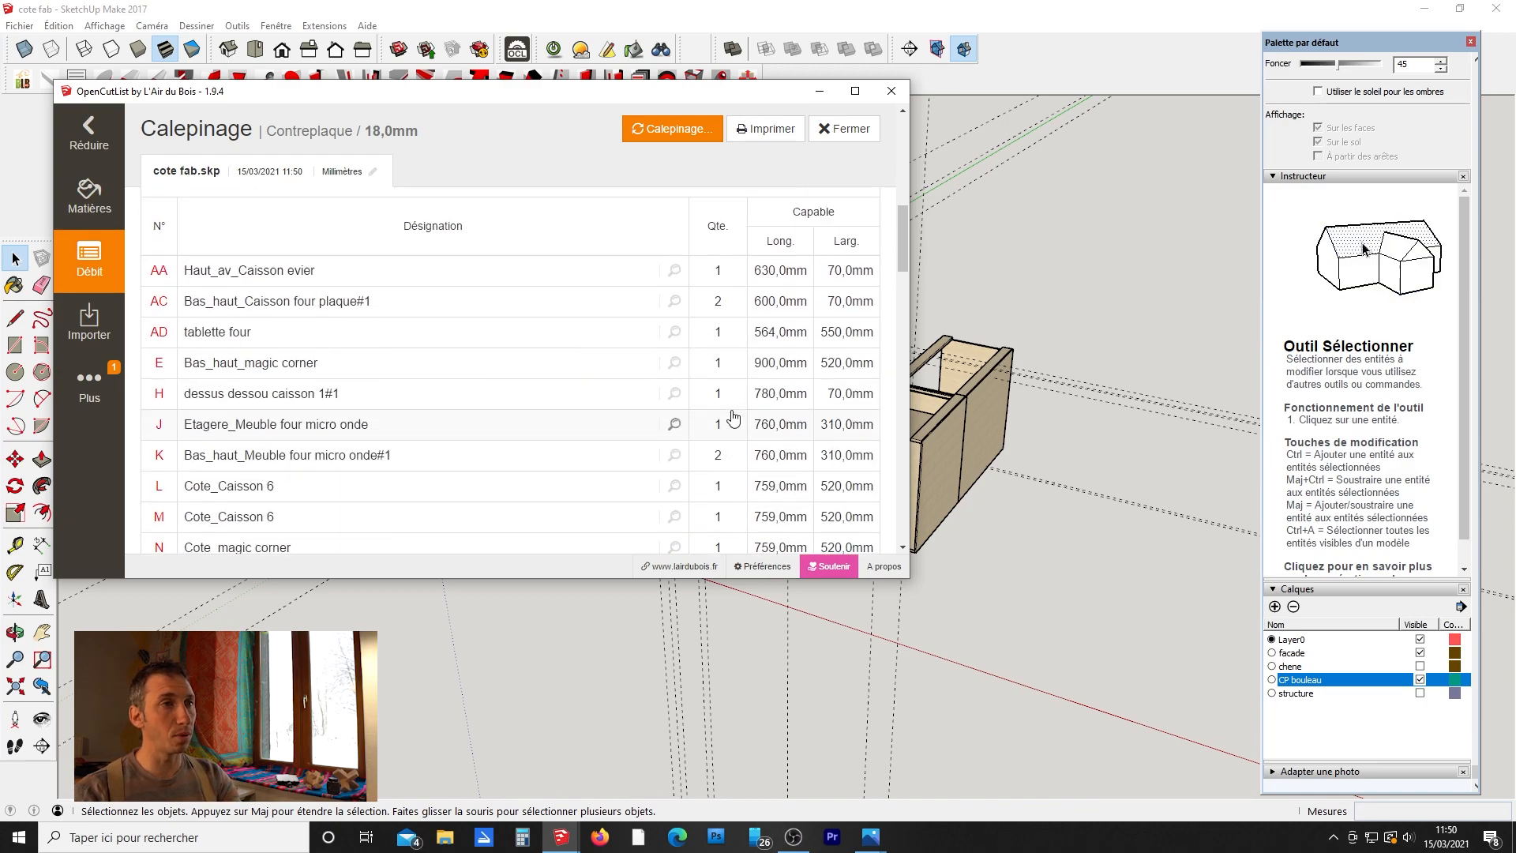
click(820, 91)
Examine the table model's yellow top, aprons and tapered legs from several angles and distances.
scroll(542, 515, down, 3)
scroll(505, 442, up, 3)
scroll(567, 356, up, 2)
middle_drag(561, 338, 551, 405)
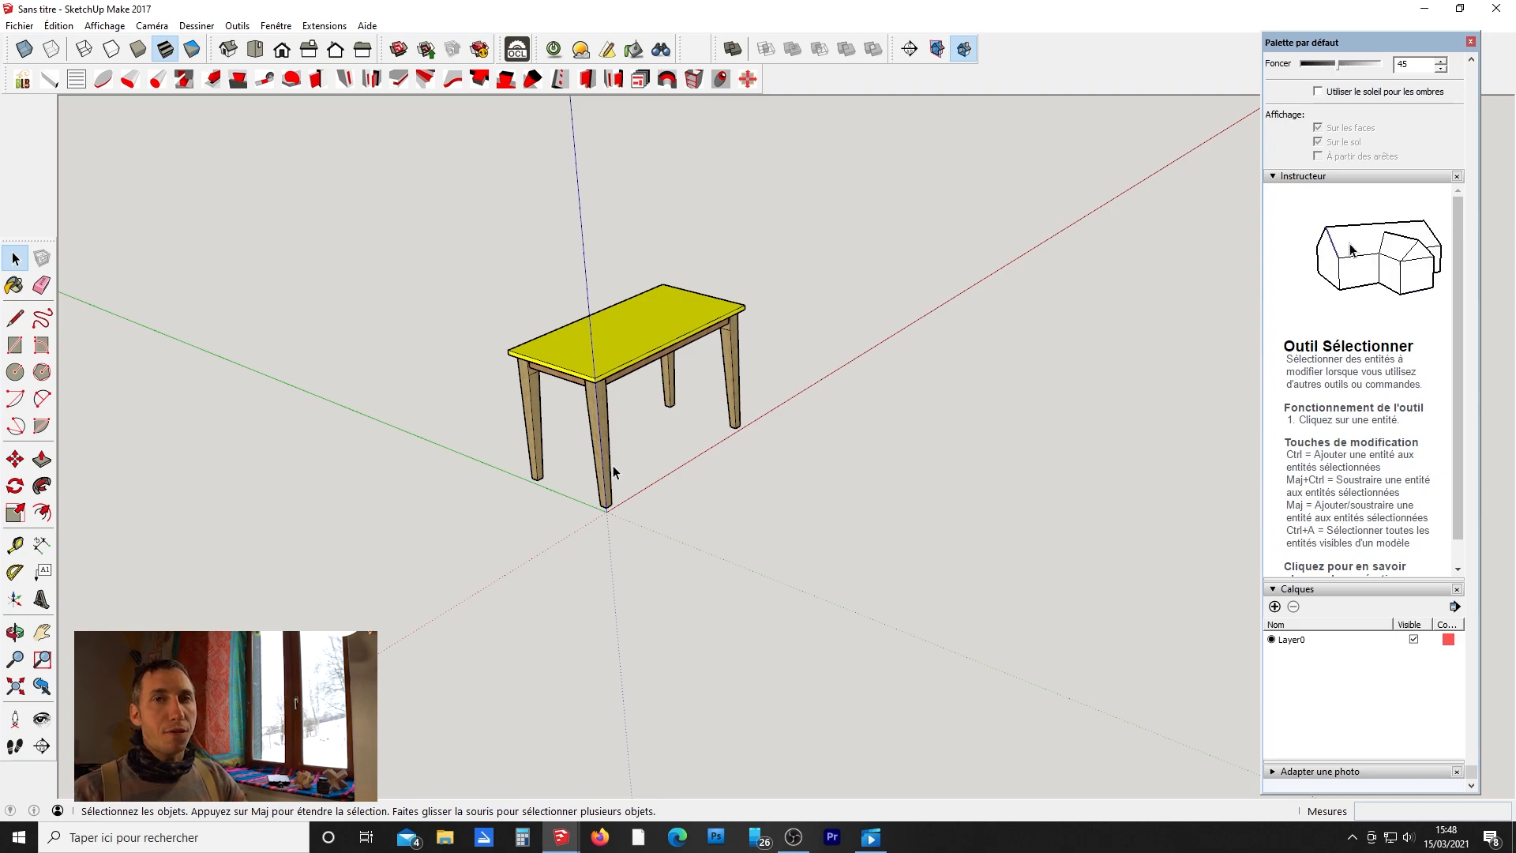
scroll(580, 471, down, 1)
middle_drag(671, 475, 646, 324)
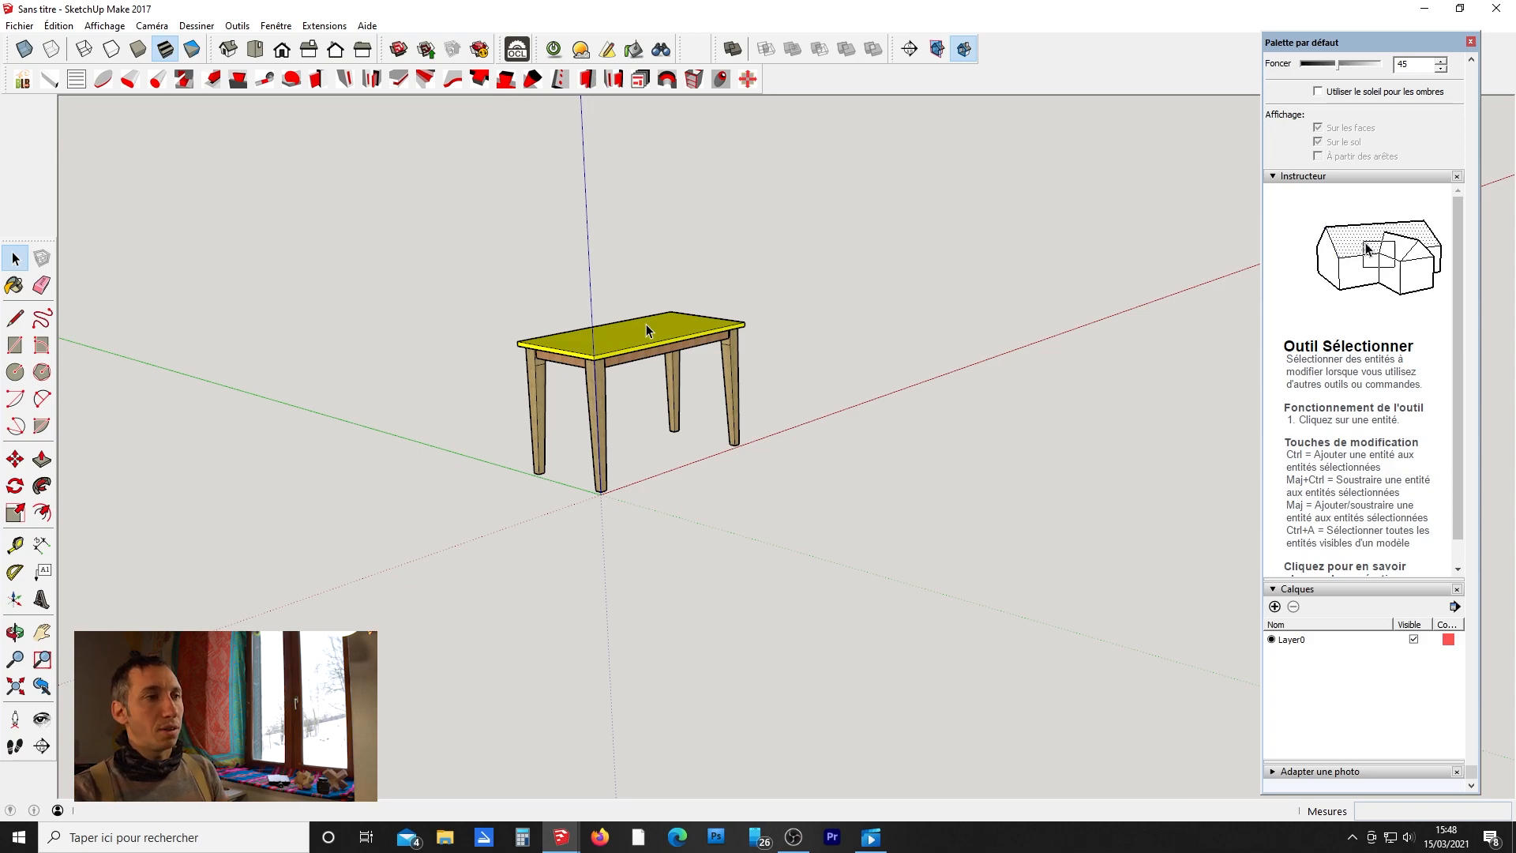
middle_drag(667, 412, 407, 403)
scroll(608, 393, up, 5)
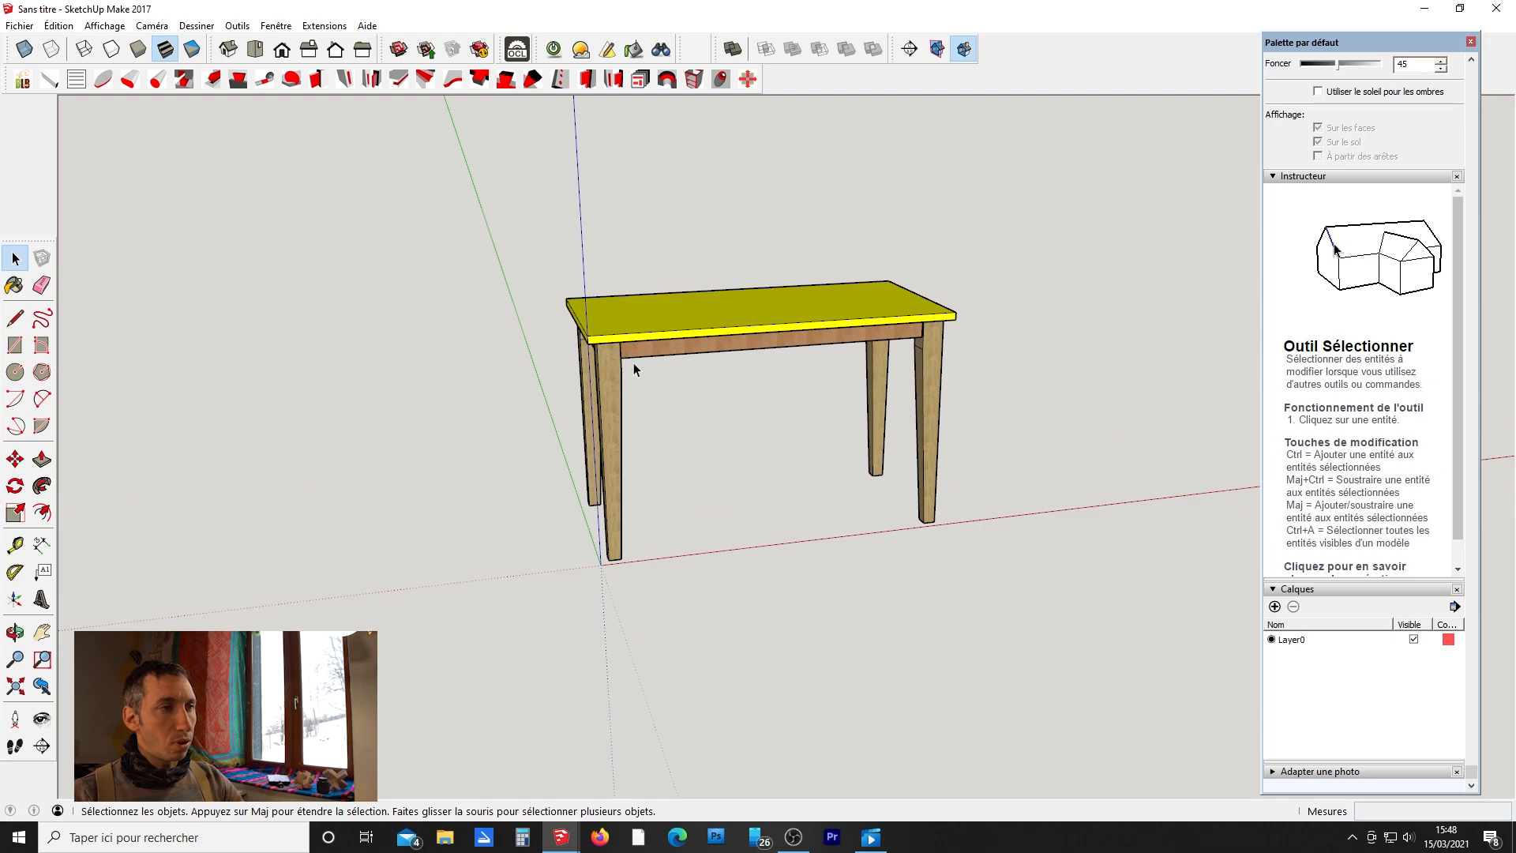
middle_drag(608, 393, 749, 391)
scroll(673, 351, down, 5)
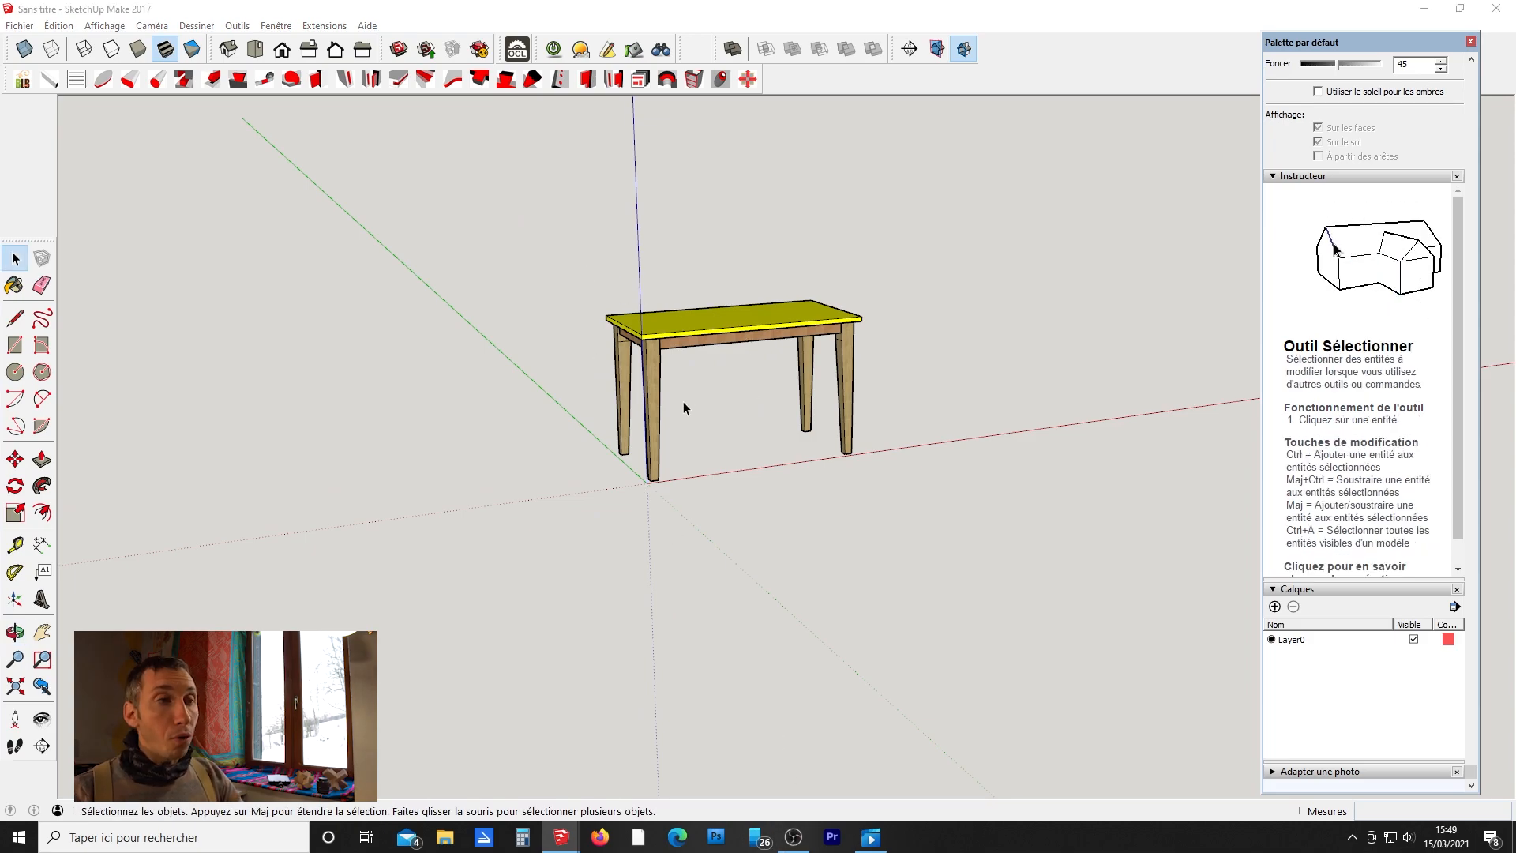
Select the whole table, add a layer named table and make that layer invisible.
drag(562, 242, 958, 517)
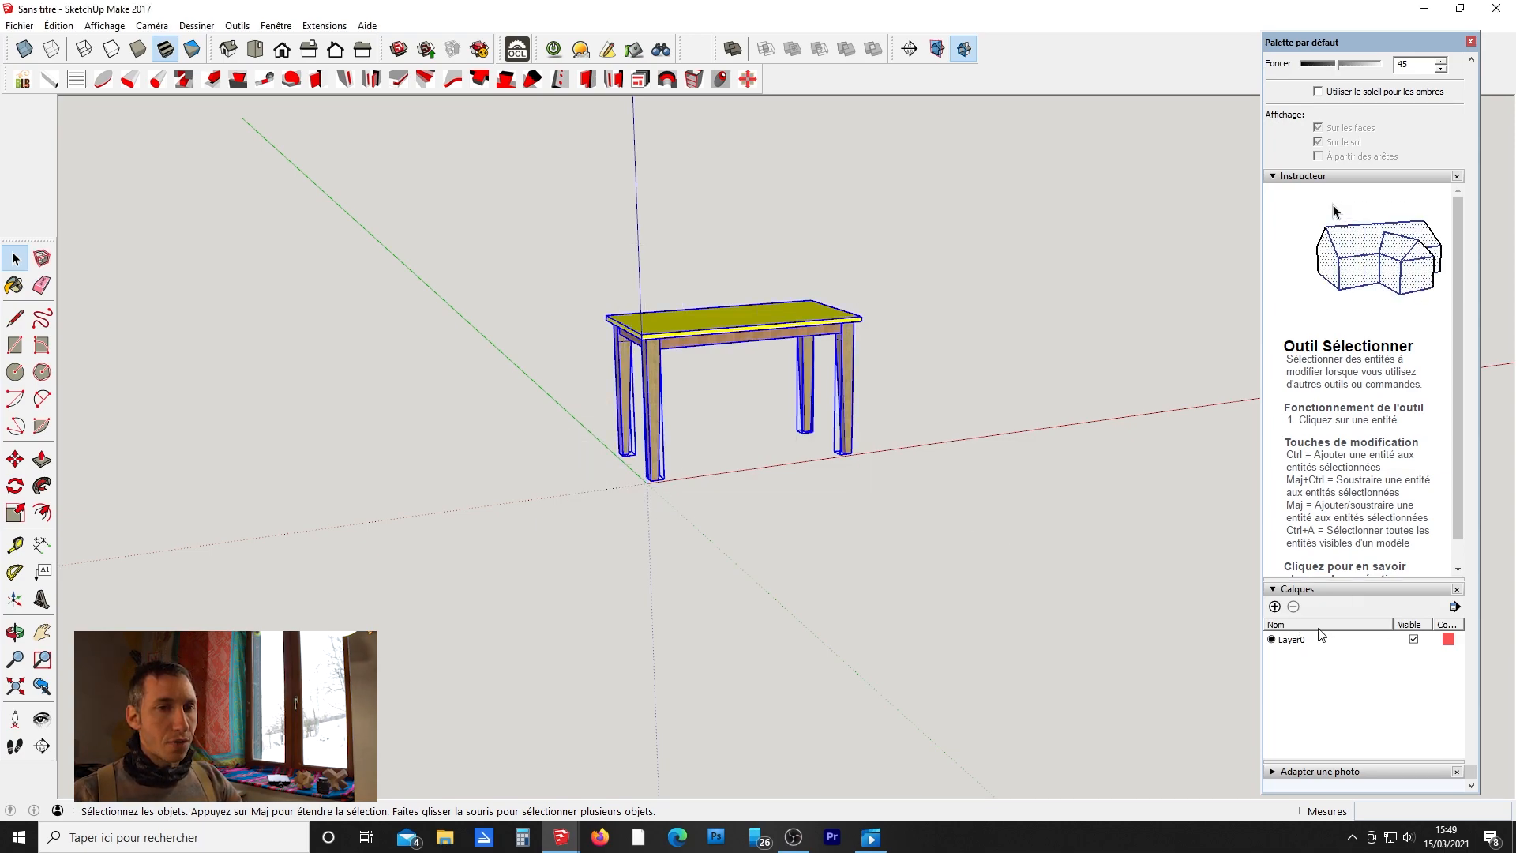
click(1275, 607)
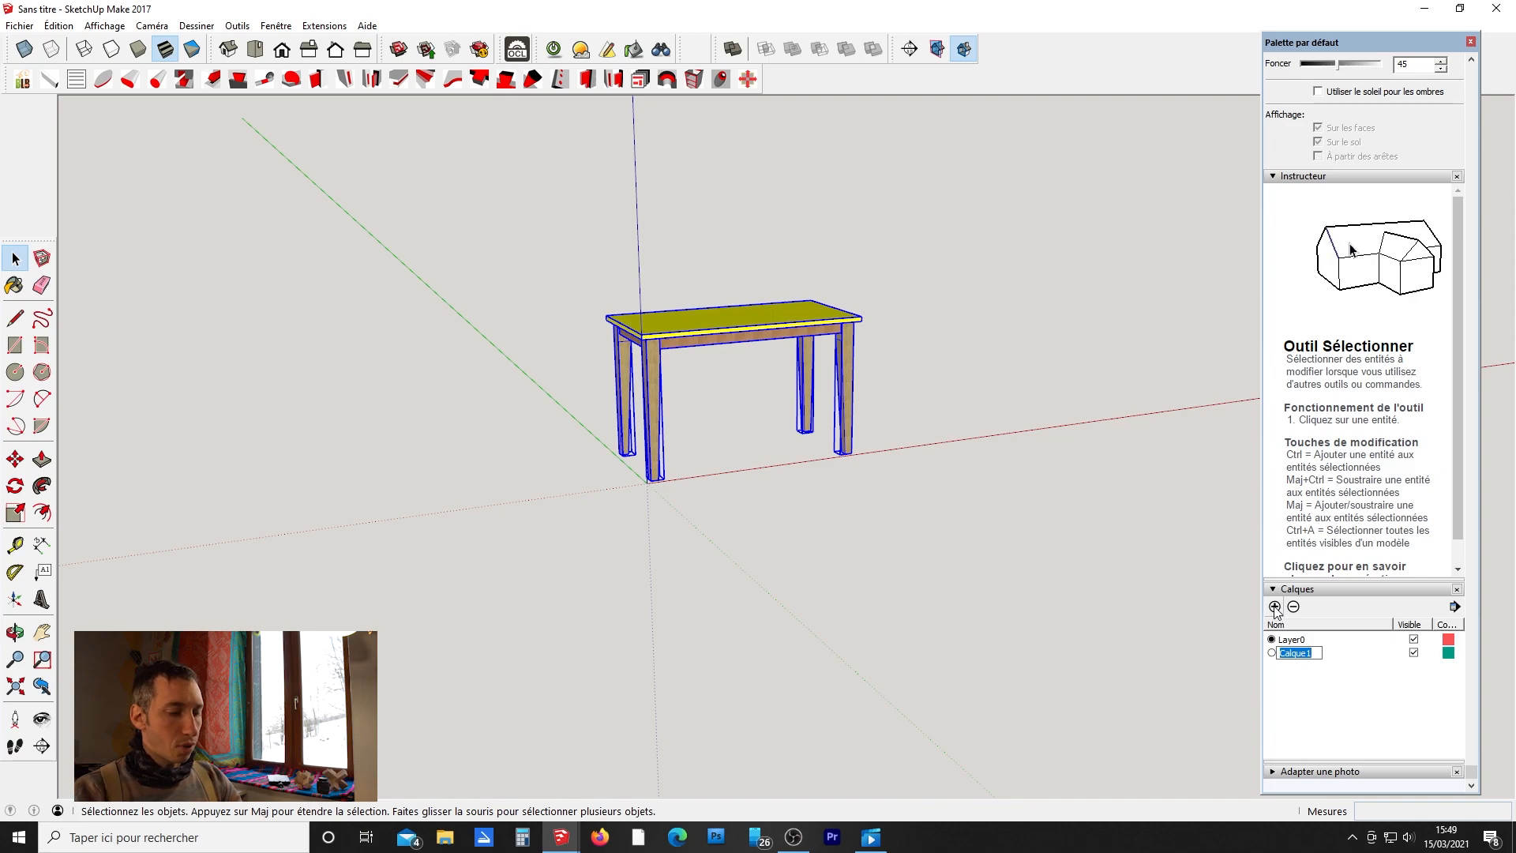
text(ta)
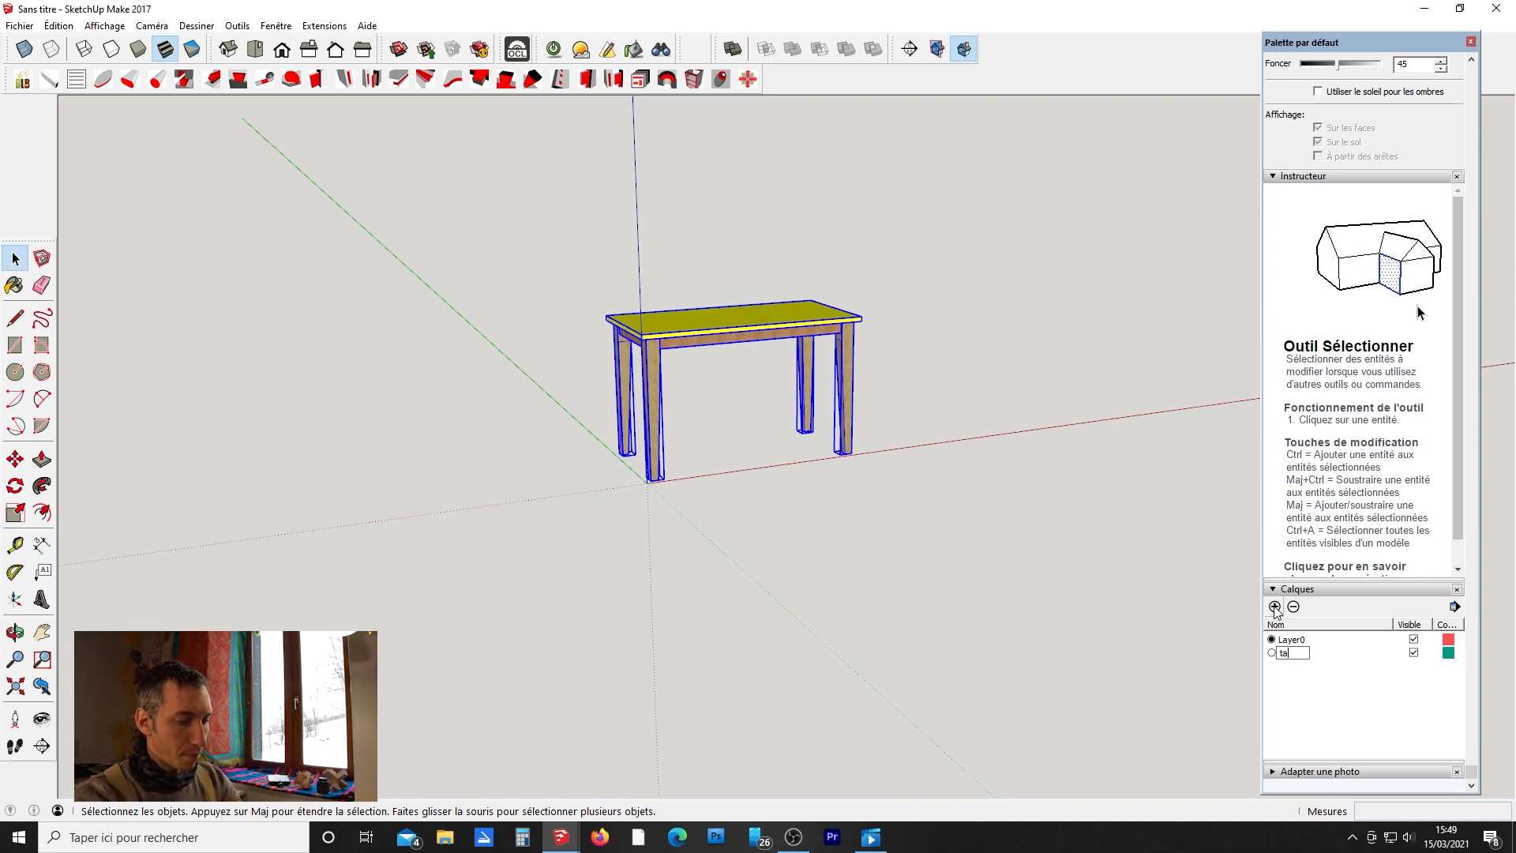
text(ble)
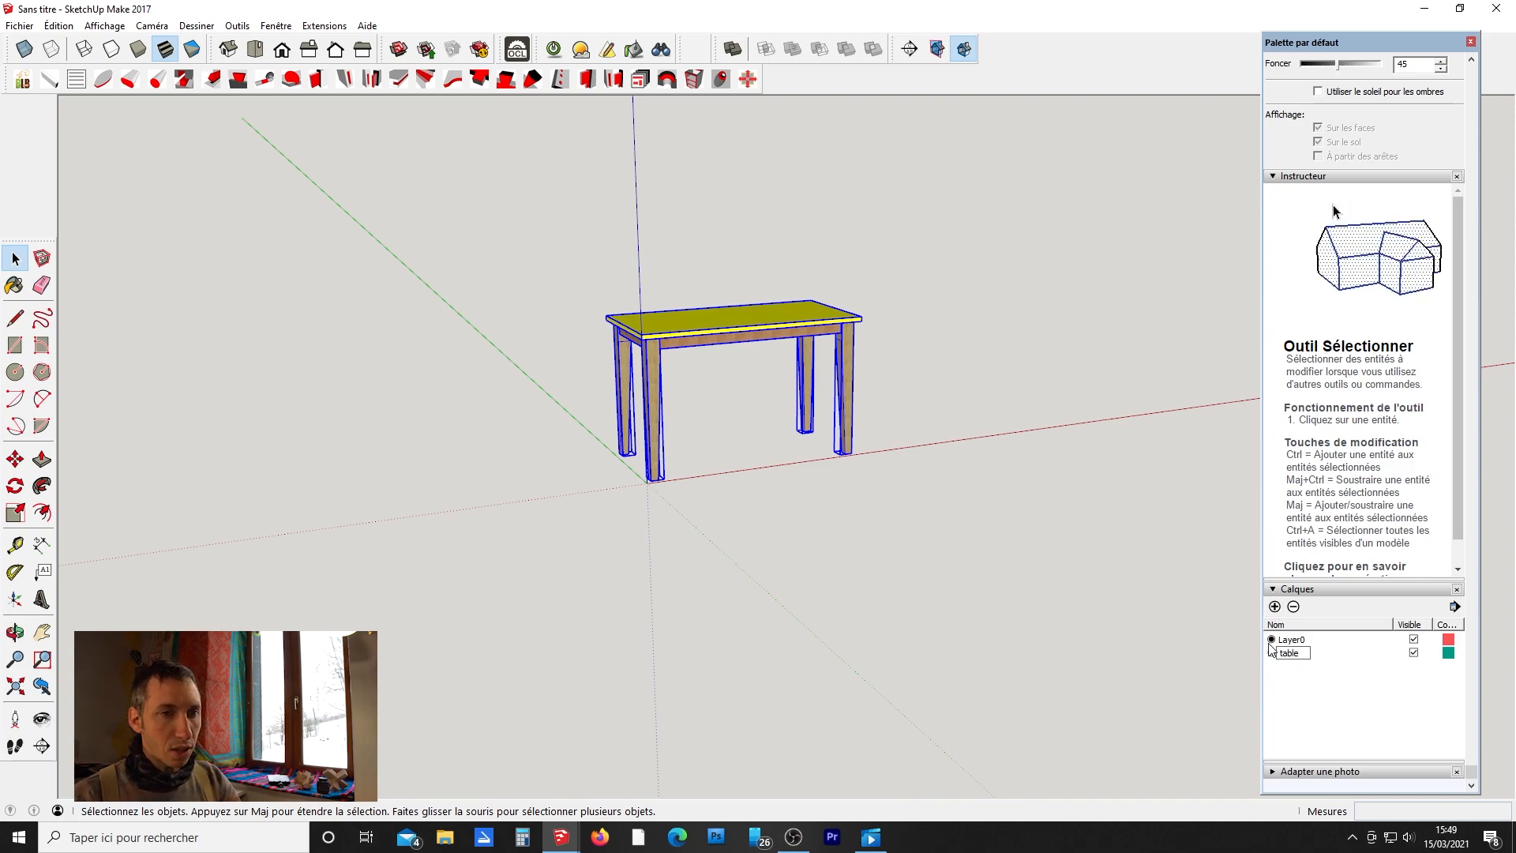
key(Return)
click(1414, 655)
Assign the selected table components to the table layer in the entity info.
scroll(1392, 237, up, 15)
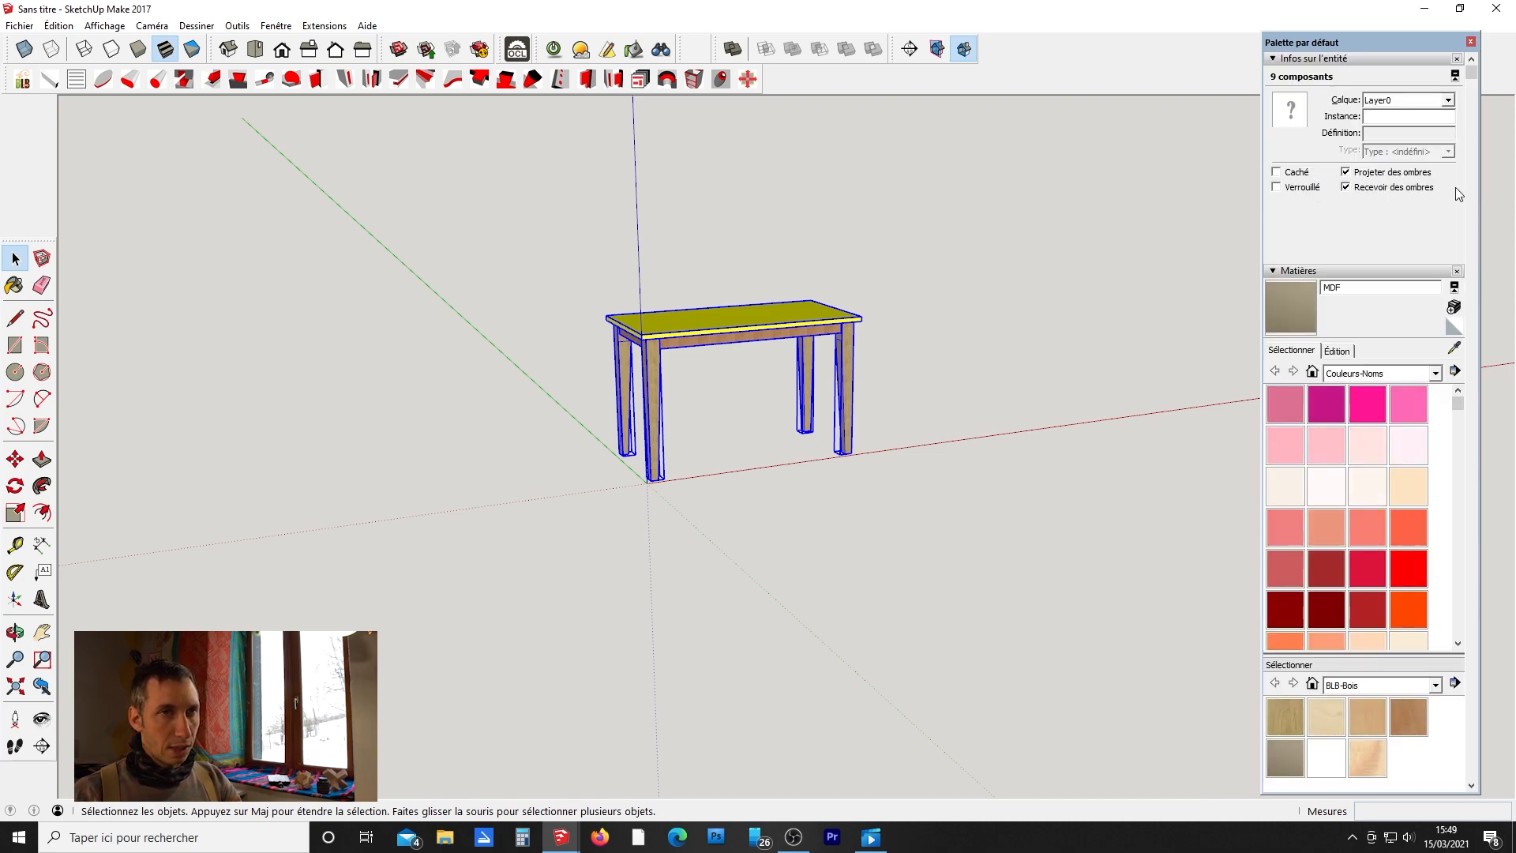
click(1447, 100)
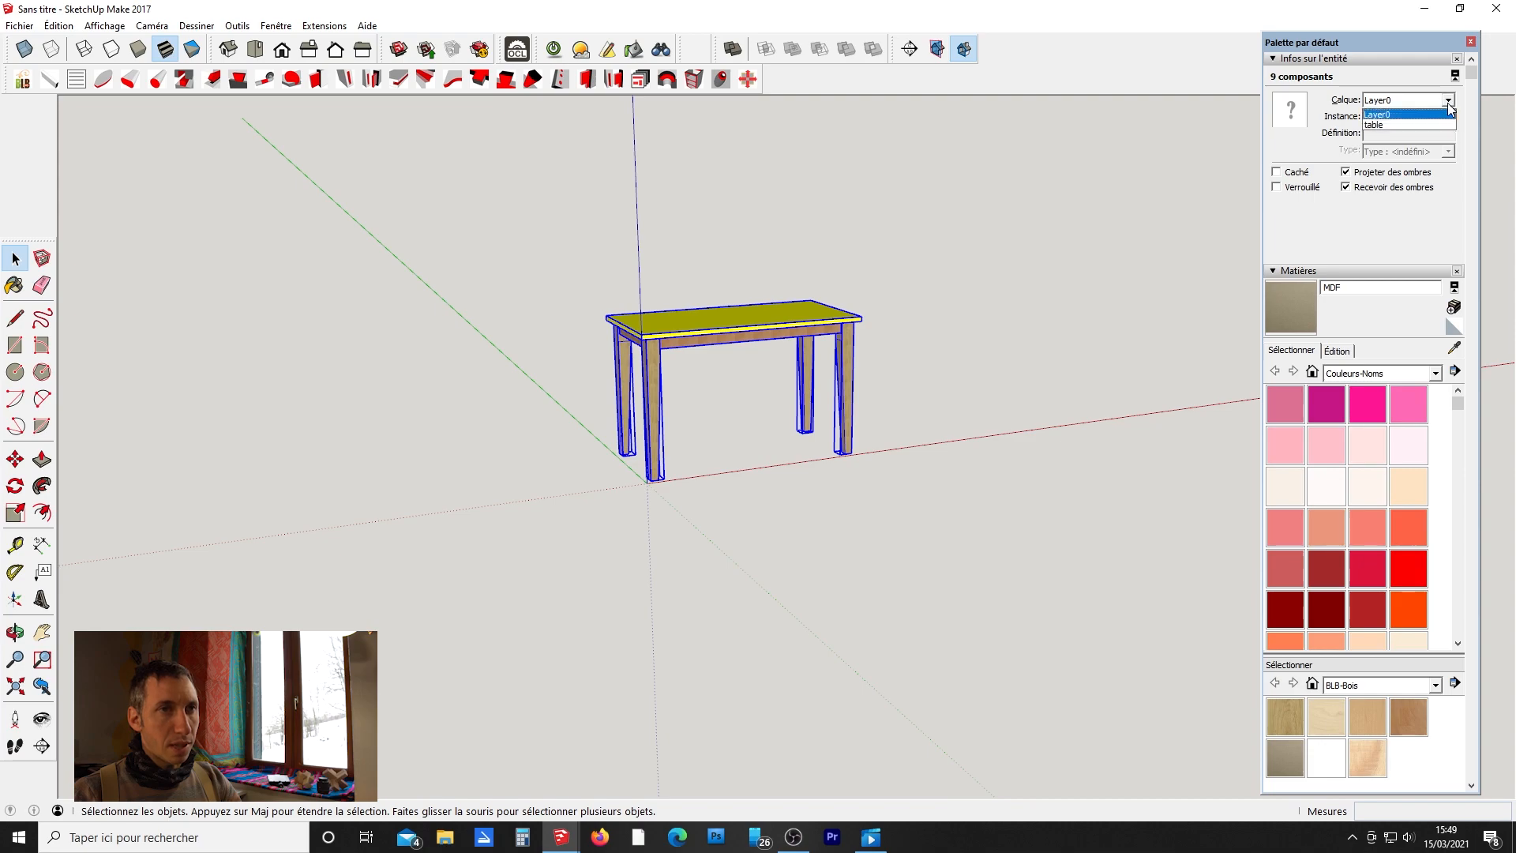
click(1404, 125)
click(415, 595)
Draw a 70 x 70 mm rectangle on the ground plane, starting from the origin.
scroll(638, 392, down, 3)
scroll(671, 467, up, 3)
middle_drag(672, 468, 660, 342)
scroll(600, 498, up, 2)
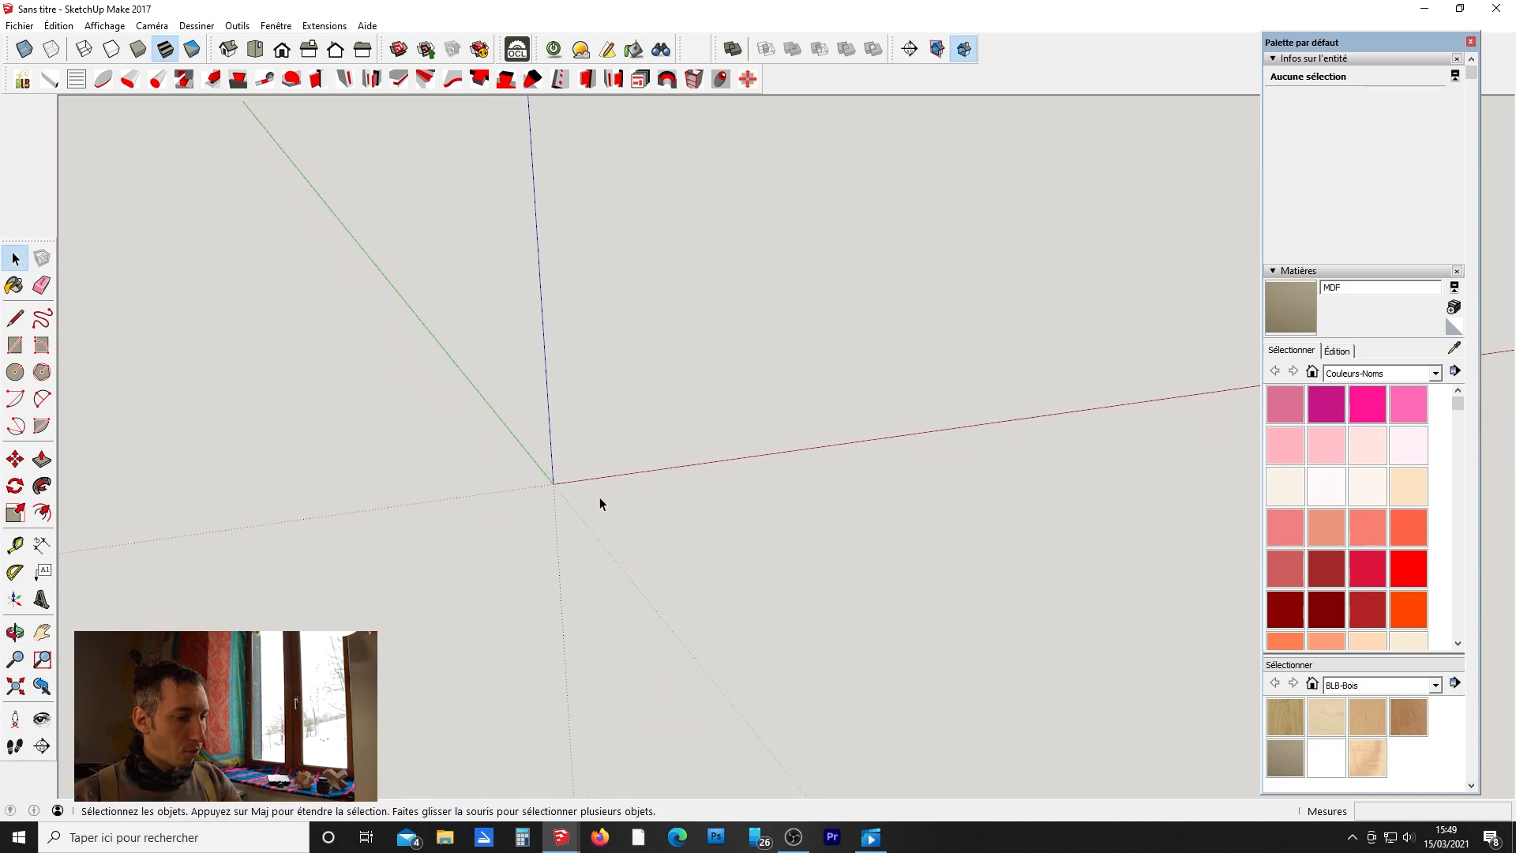
key(r)
middle_drag(595, 508, 545, 454)
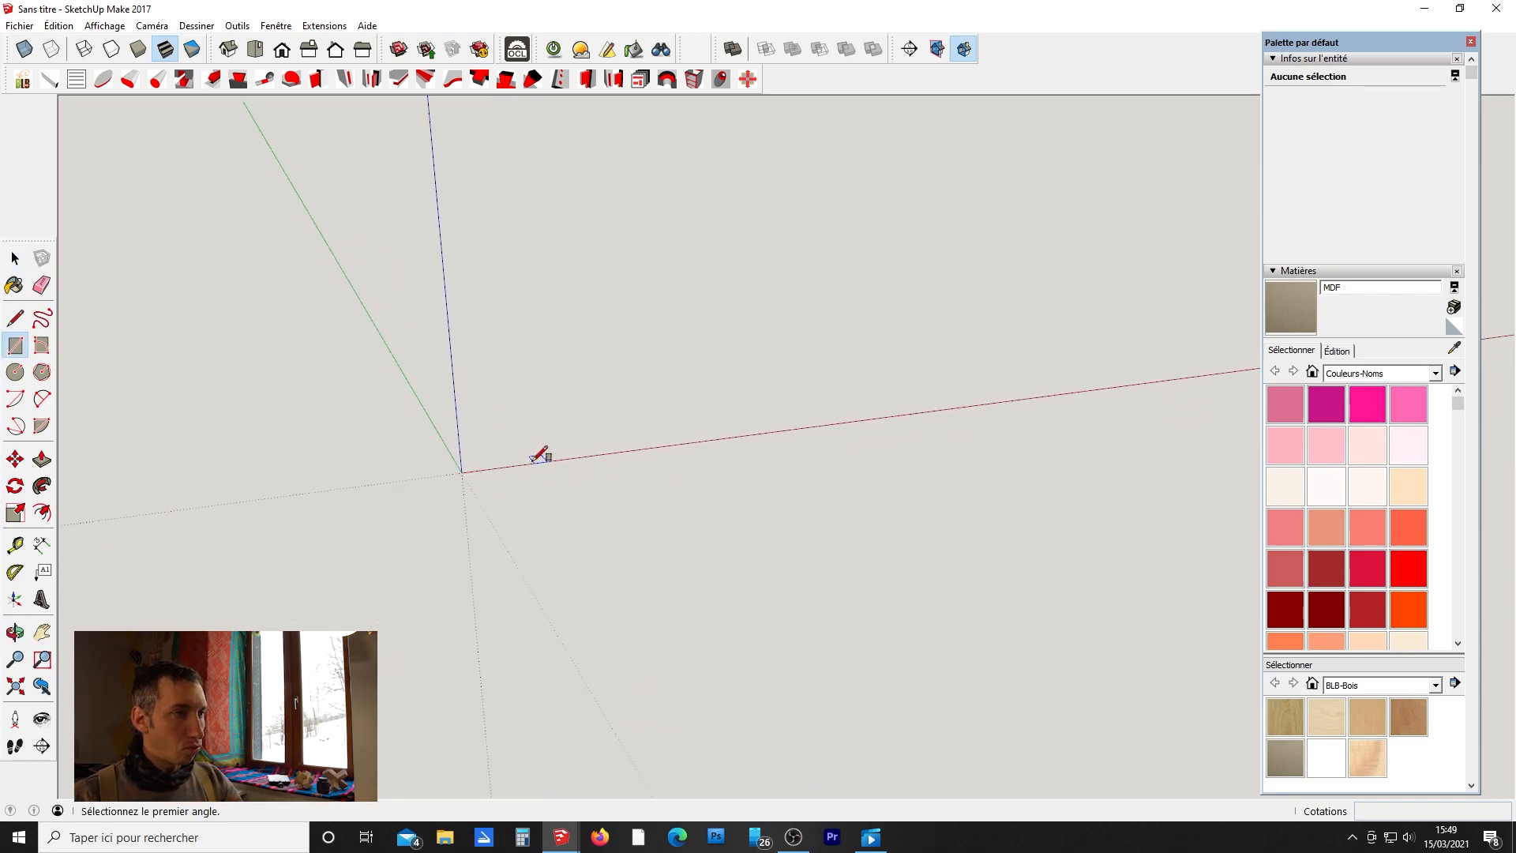
click(462, 472)
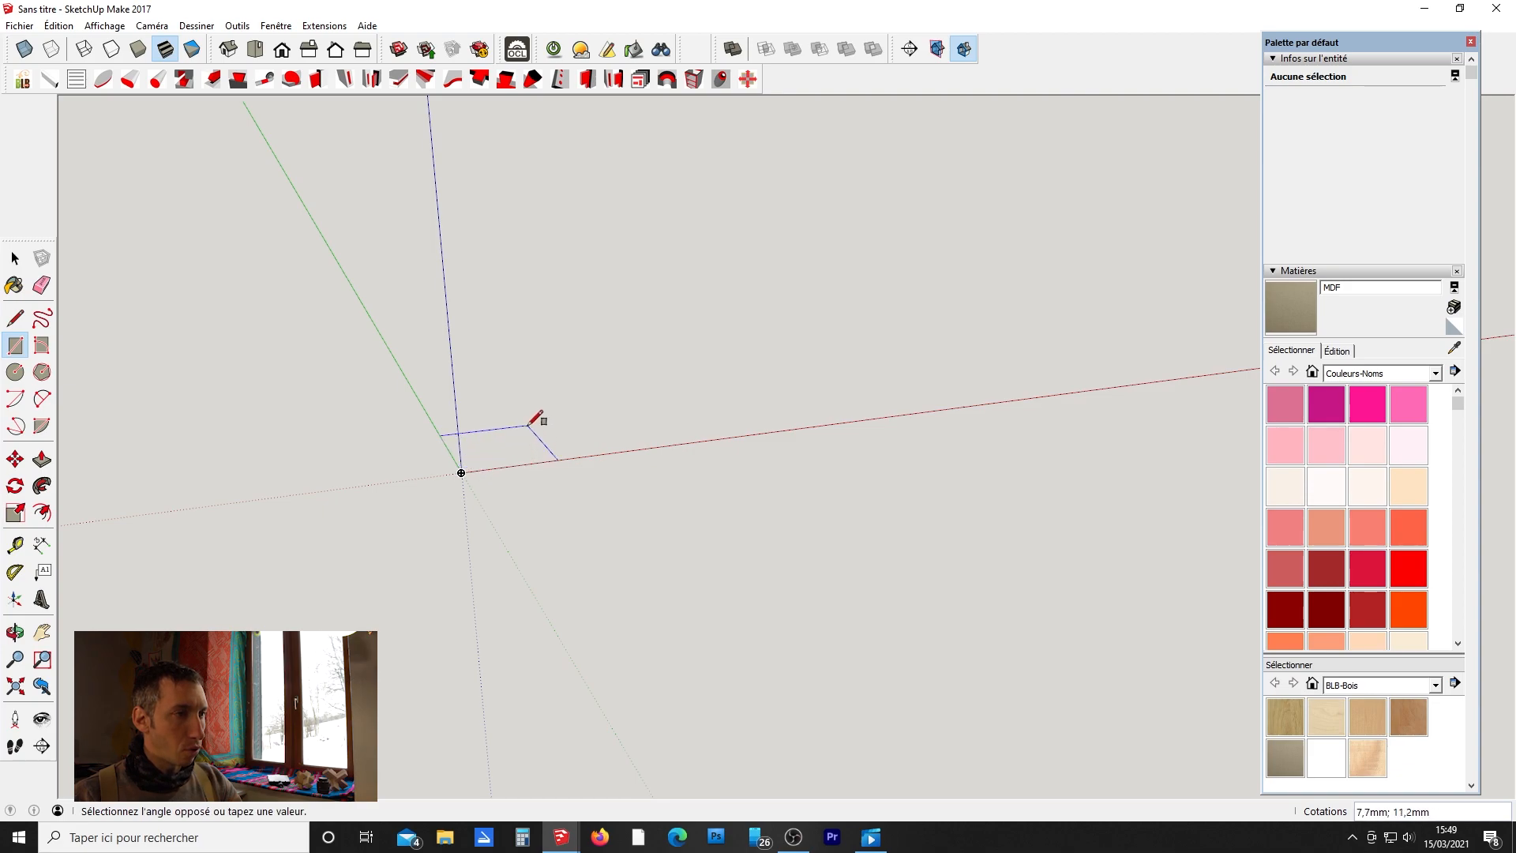
text(70;70)
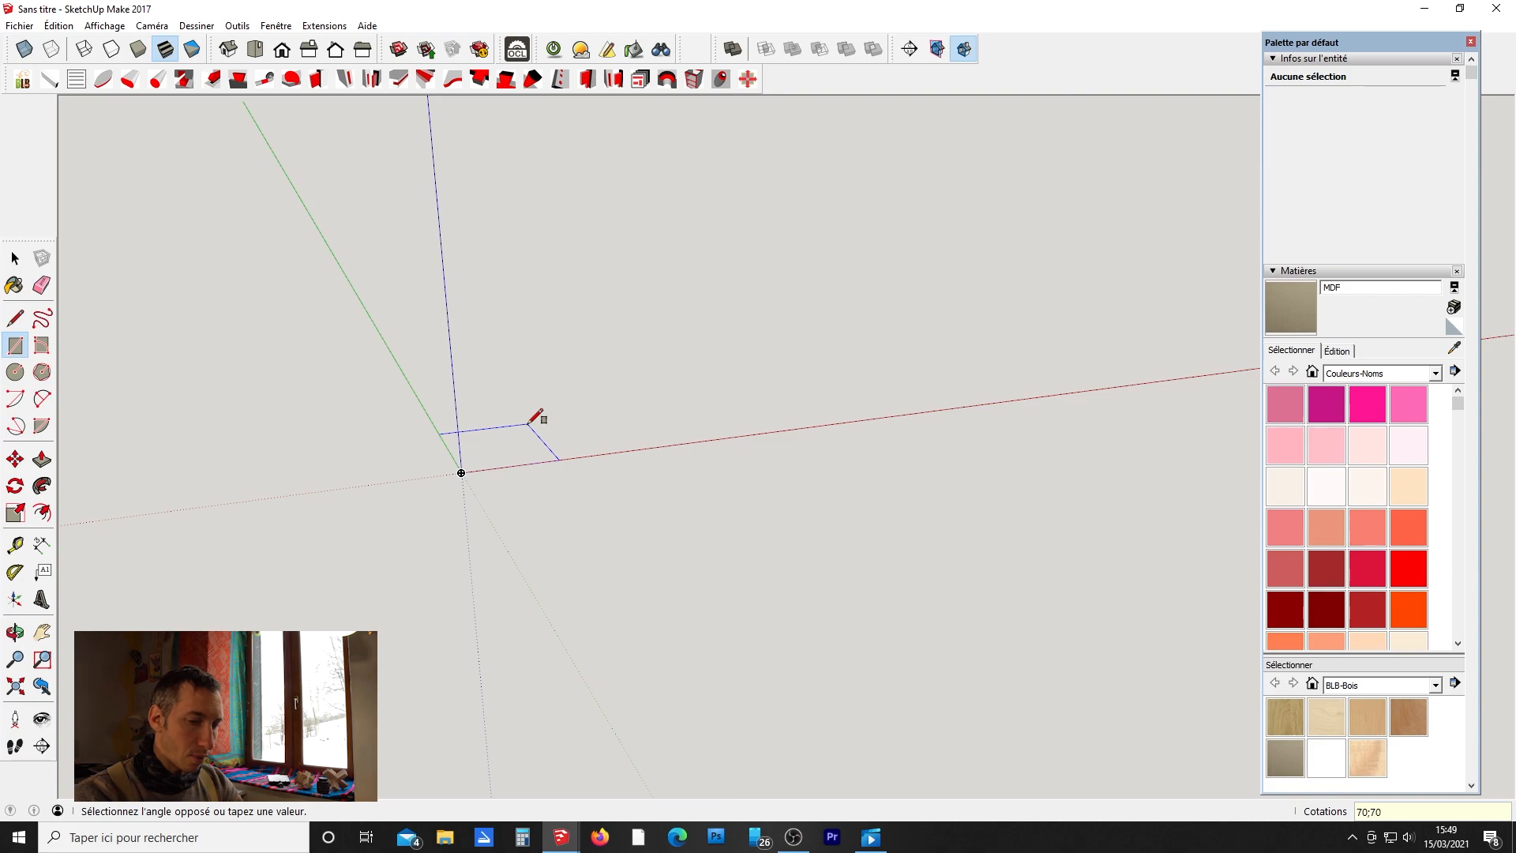
key(Return)
Push/Pull the square face upward 1000 mm to form a post.
scroll(532, 416, down, 8)
middle_drag(677, 457, 470, 488)
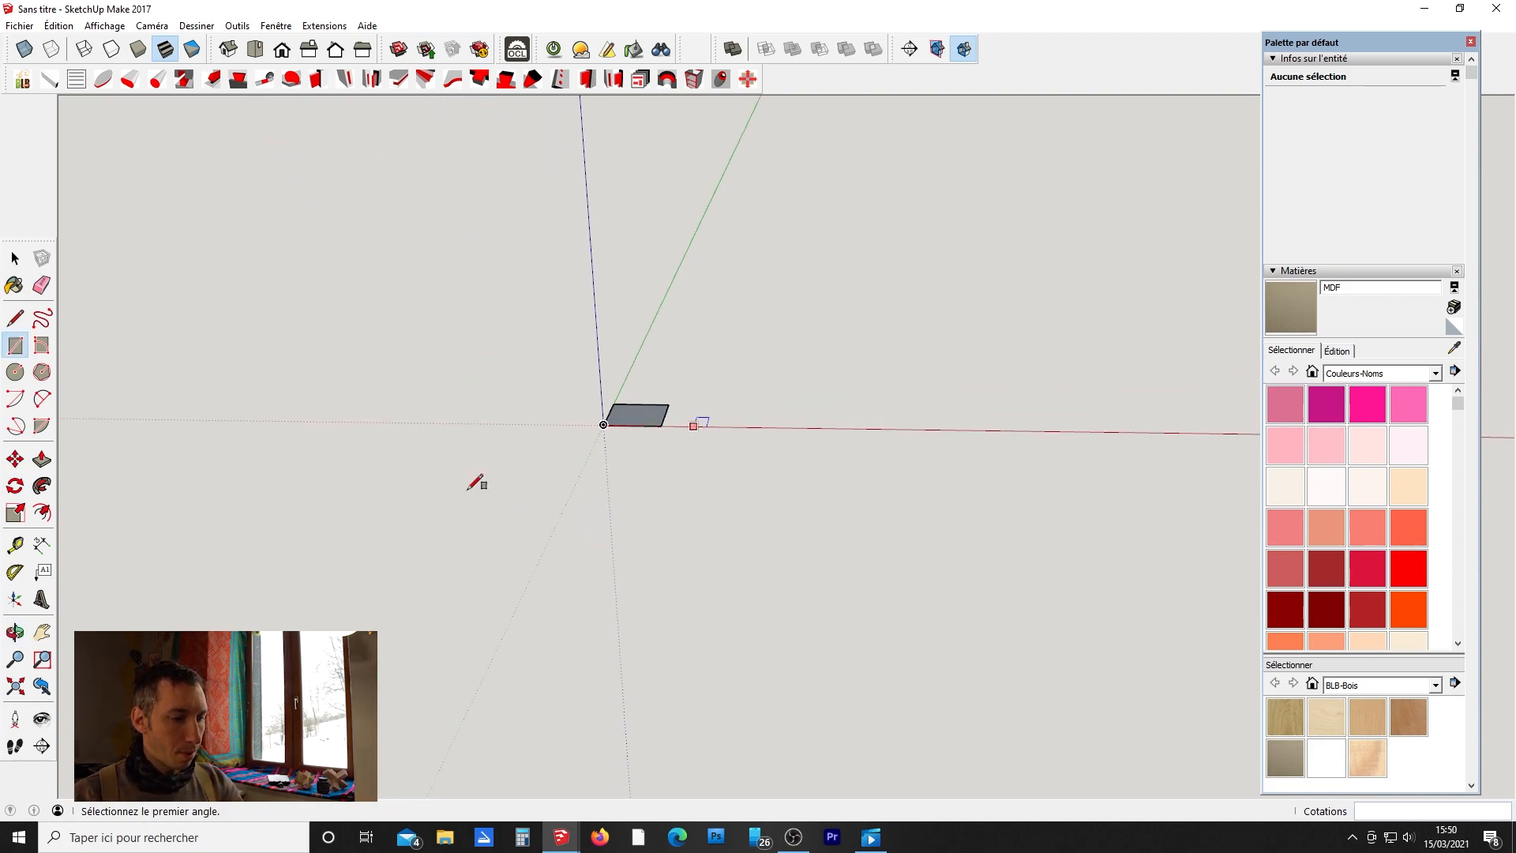
key(p)
click(636, 417)
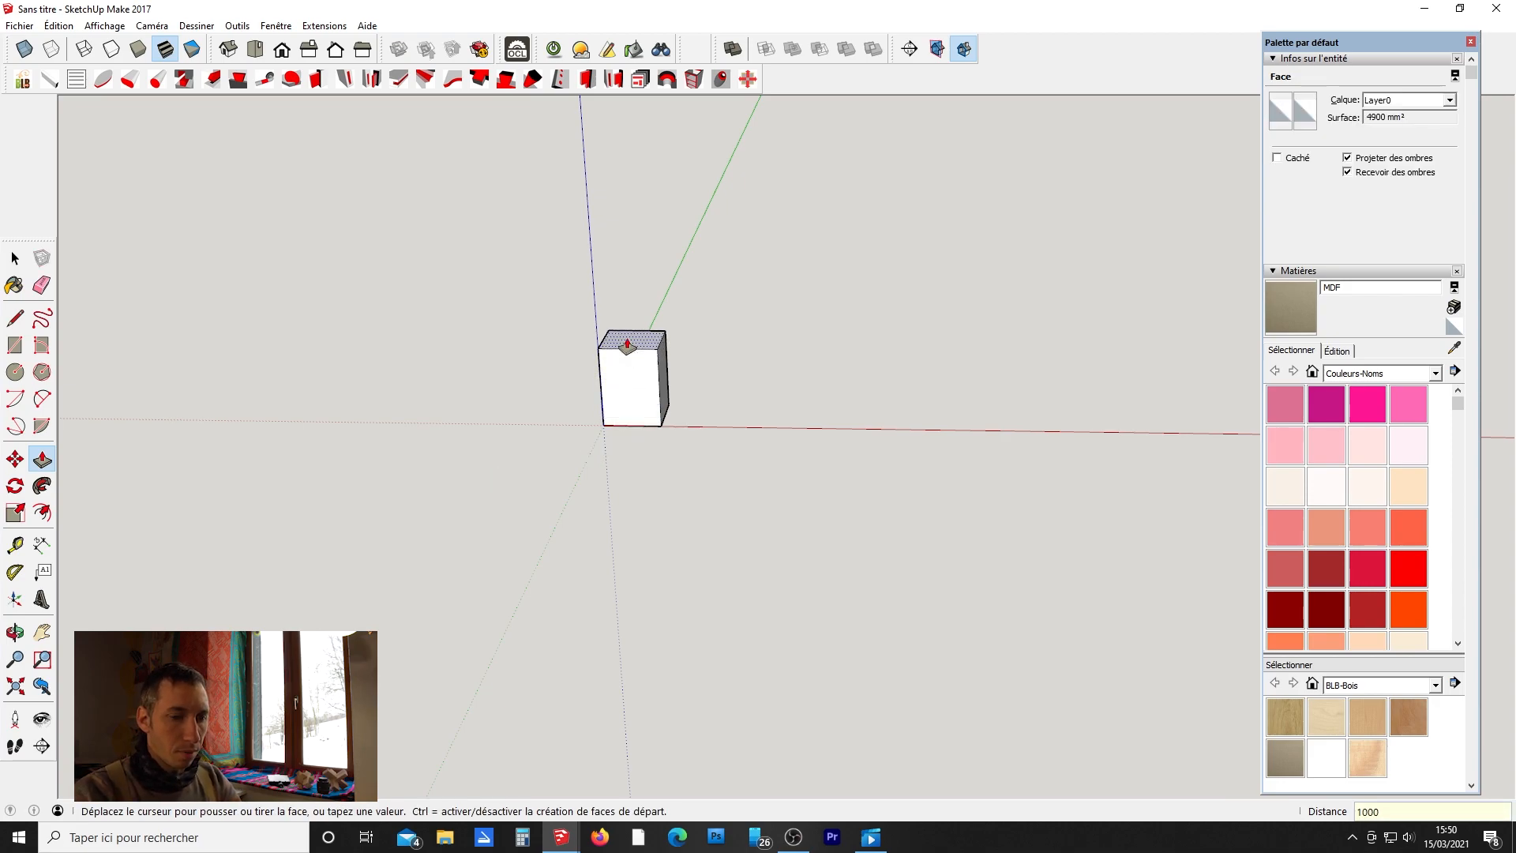
key(Return)
Select all of the post's geometry and turn it into a component.
scroll(627, 351, down, 3)
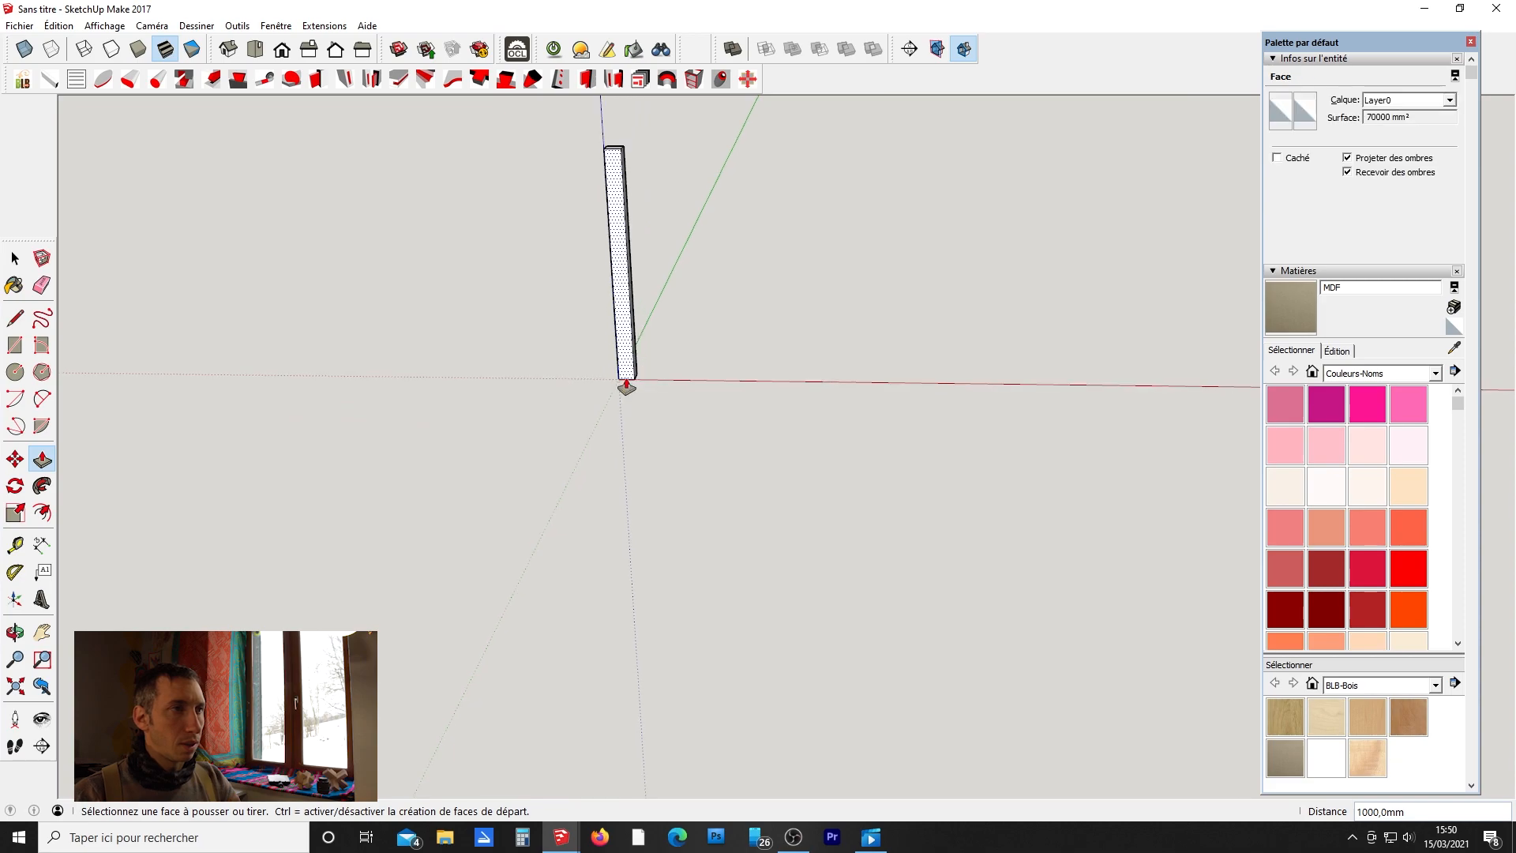
scroll(626, 386, down, 2)
key(space)
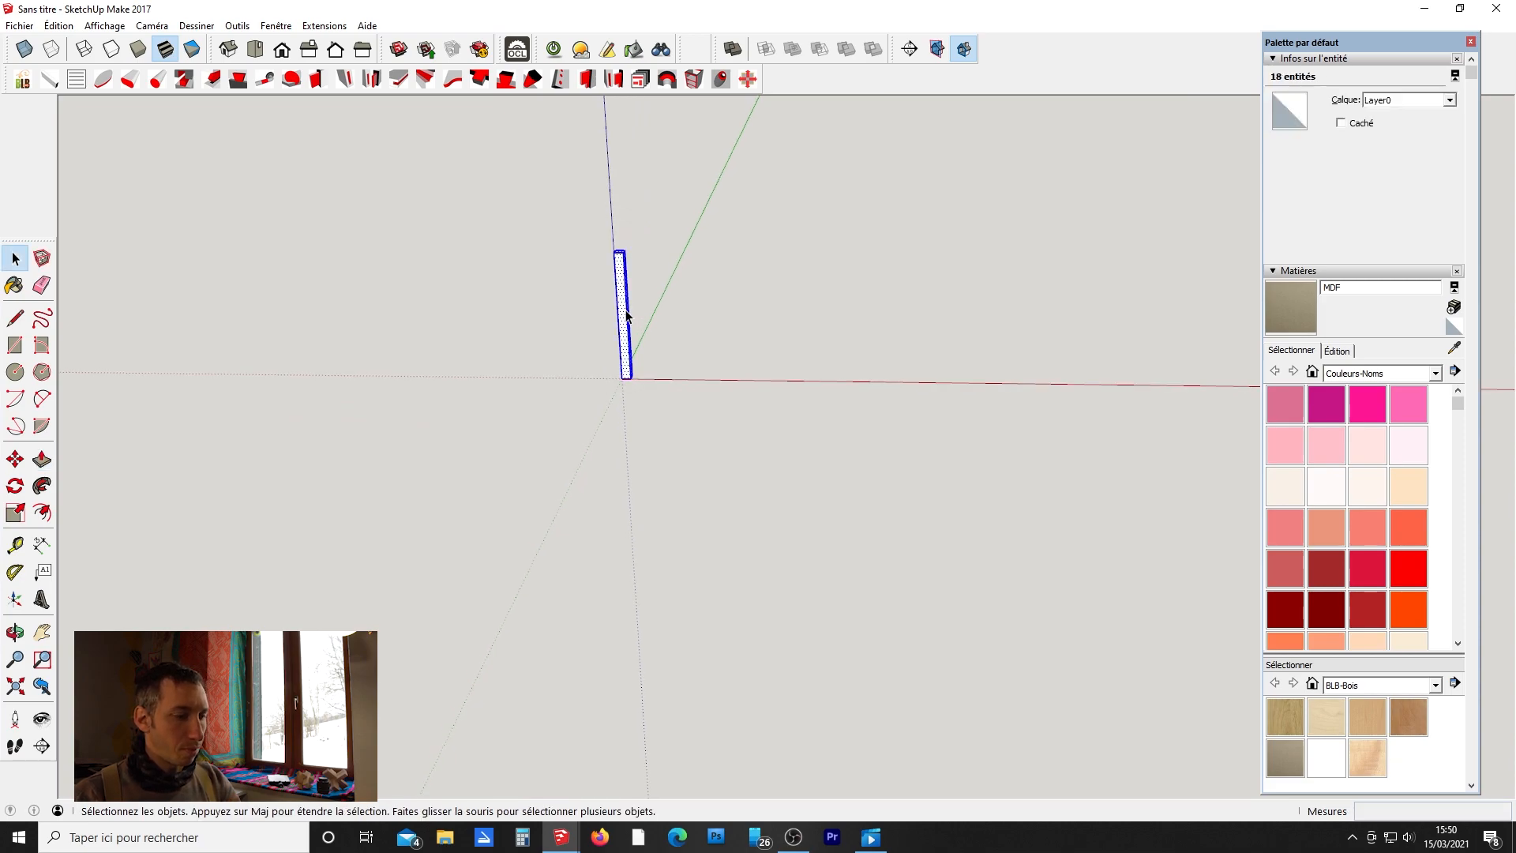
key(g)
key(Return)
Copy the post component vertically from its bottom corner at the origin to its top corner, stacking it end to end.
scroll(605, 278, up, 3)
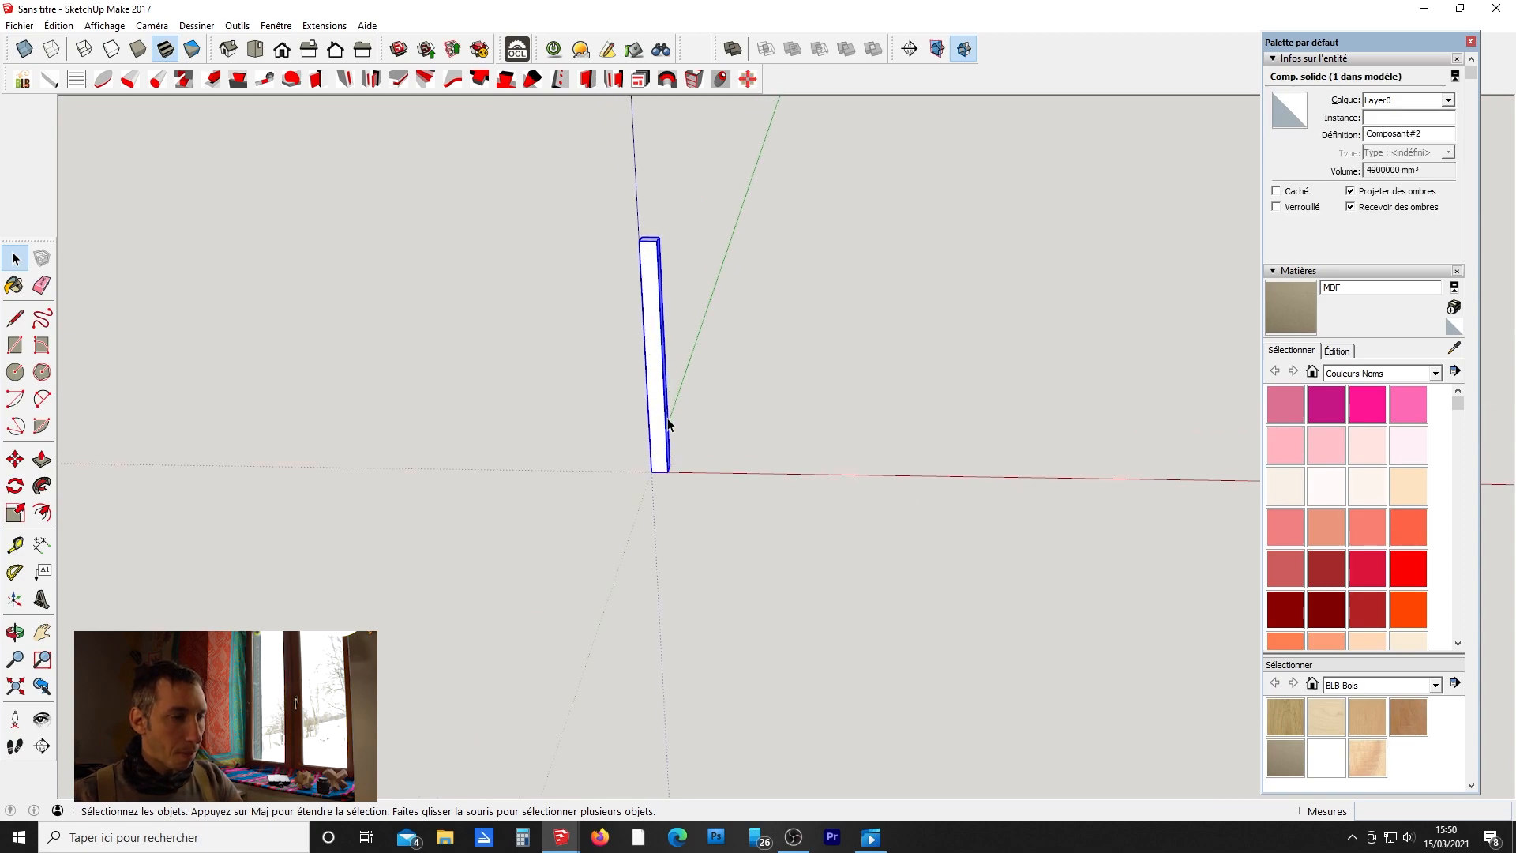
key(m)
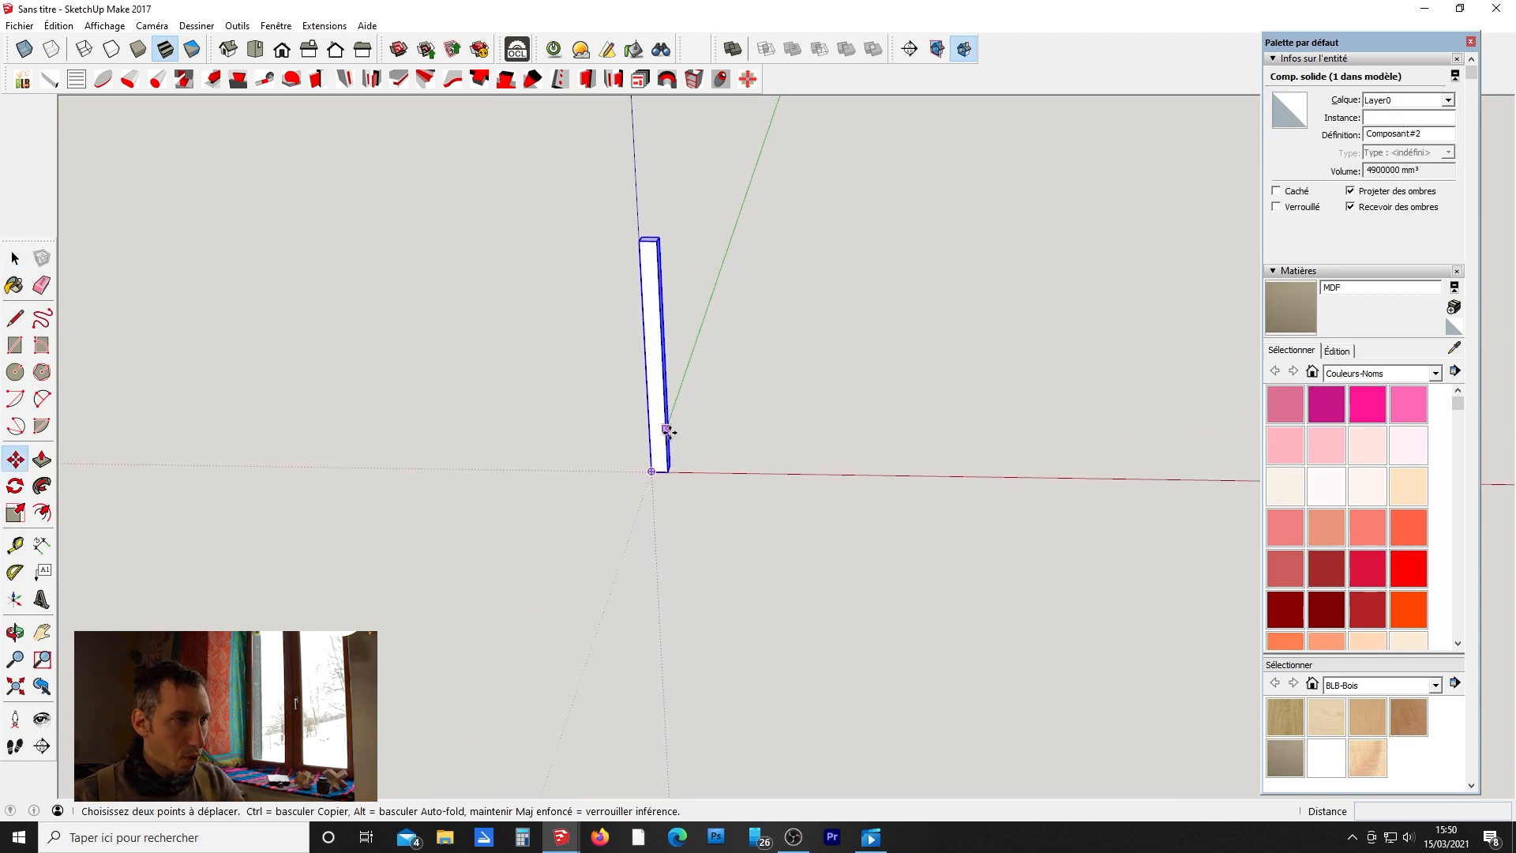
key(ctrl)
click(649, 471)
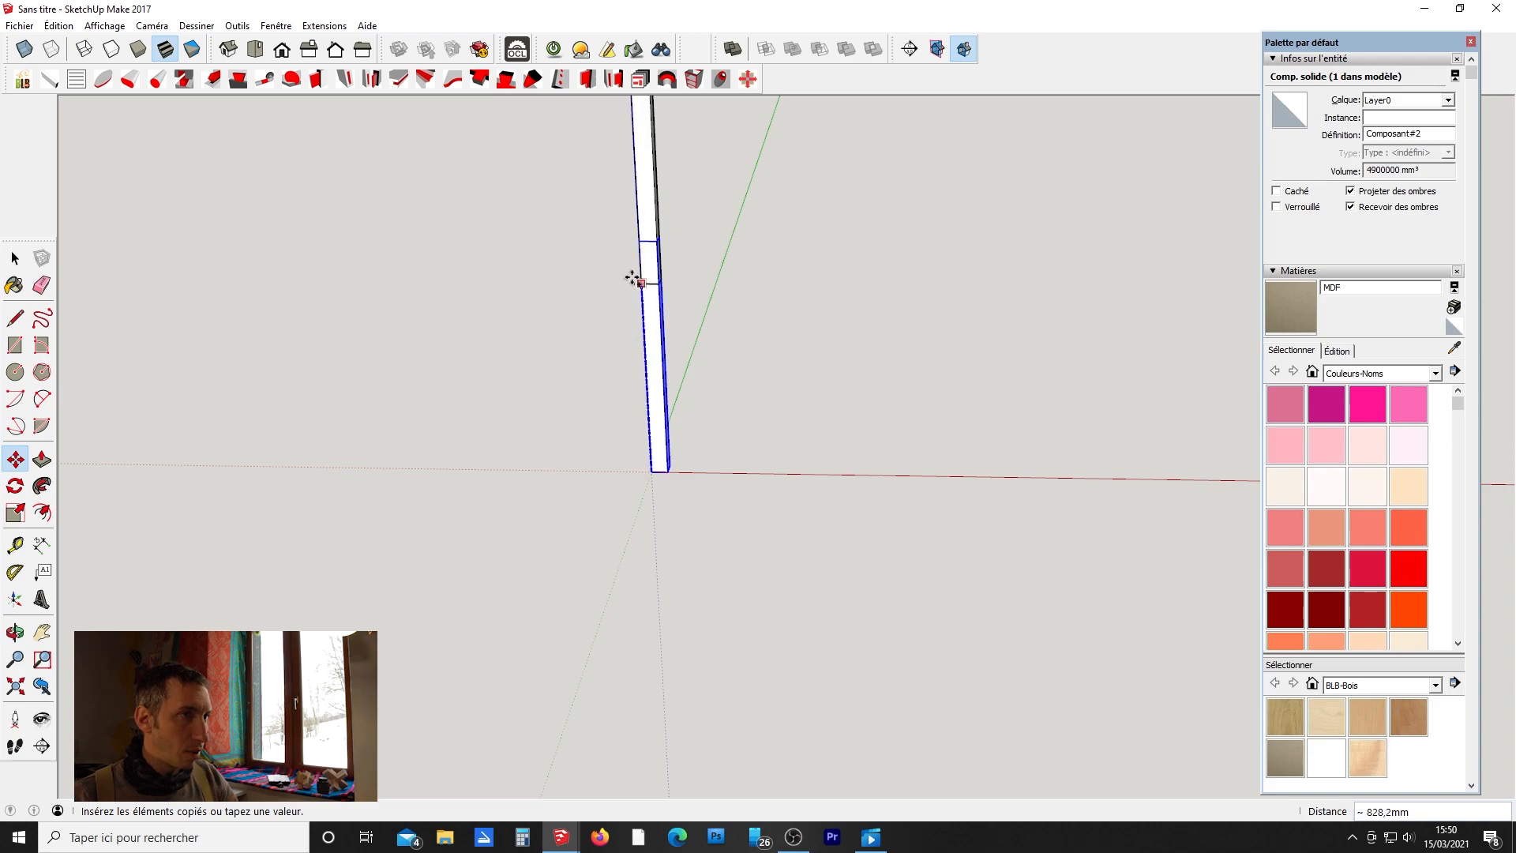
click(643, 238)
Rotate the upper copy 90° about the post's front top corner on the inner side so it becomes a horizontal beam.
key(o)
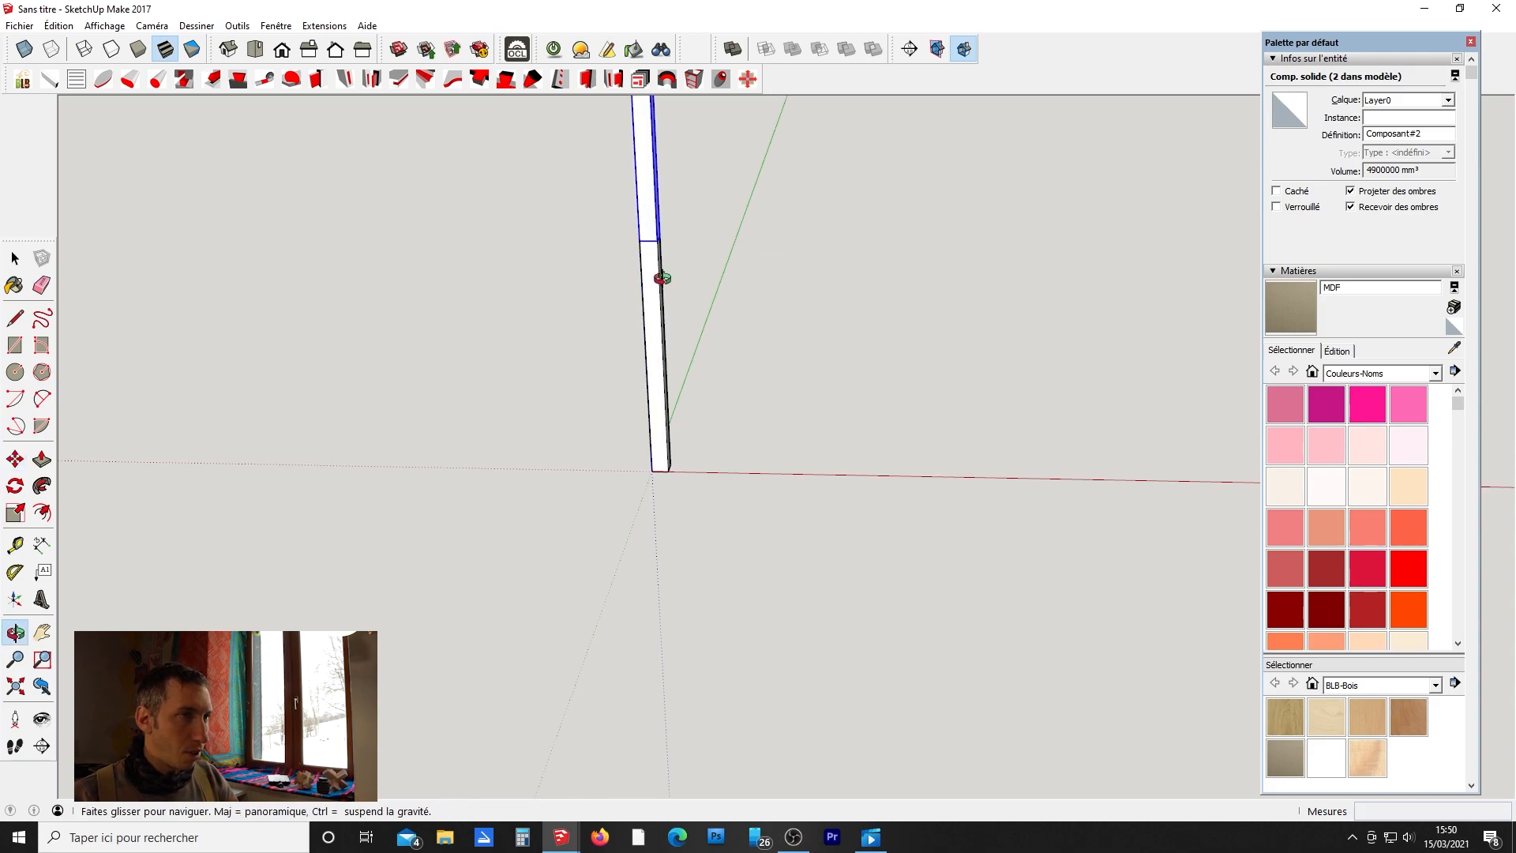
key(q)
scroll(660, 238, up, 3)
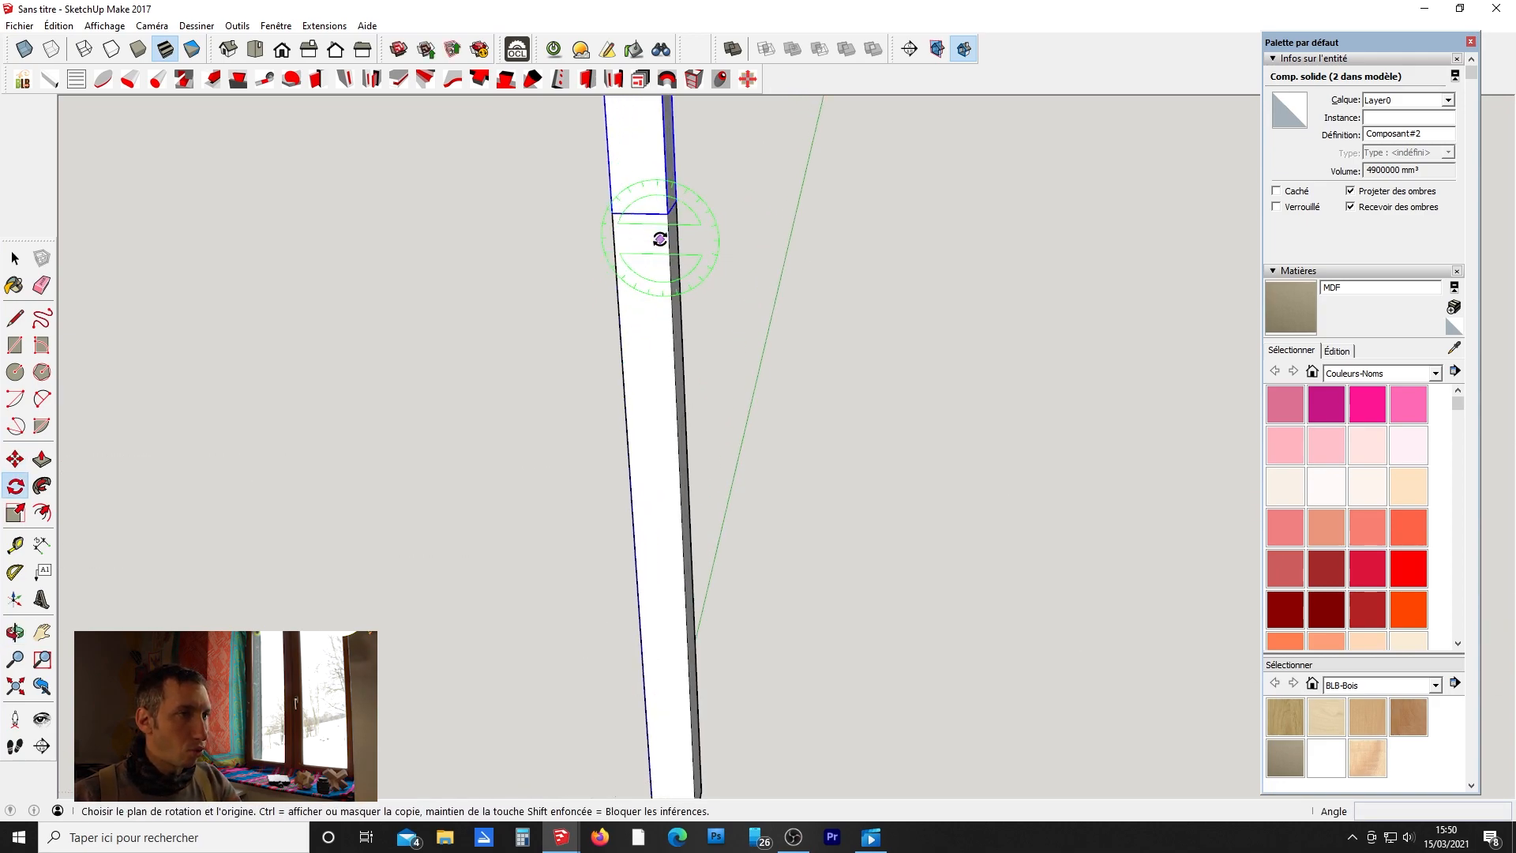
scroll(664, 201, up, 2)
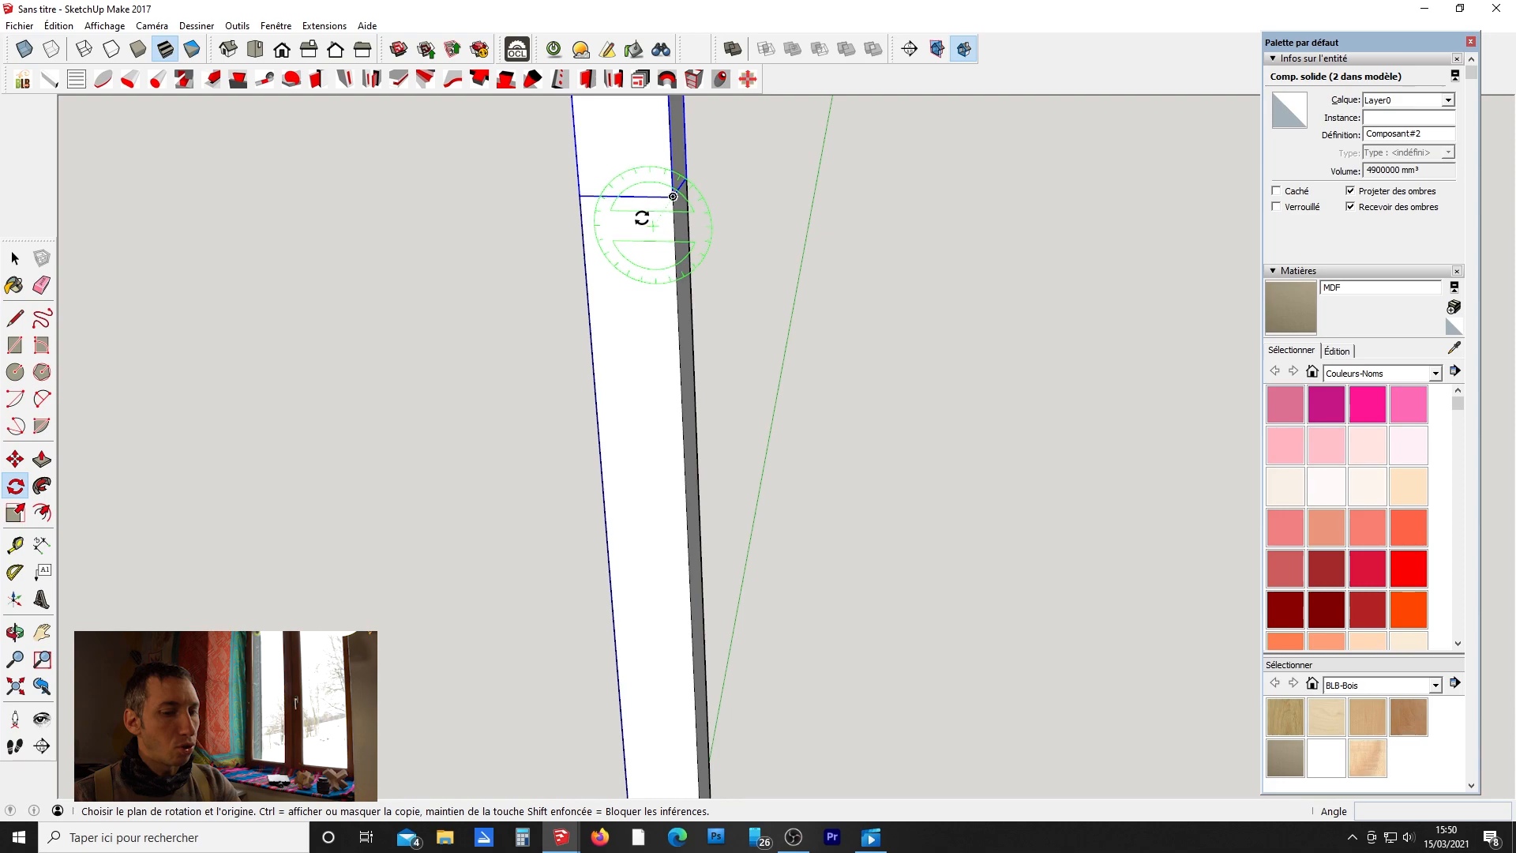
click(673, 197)
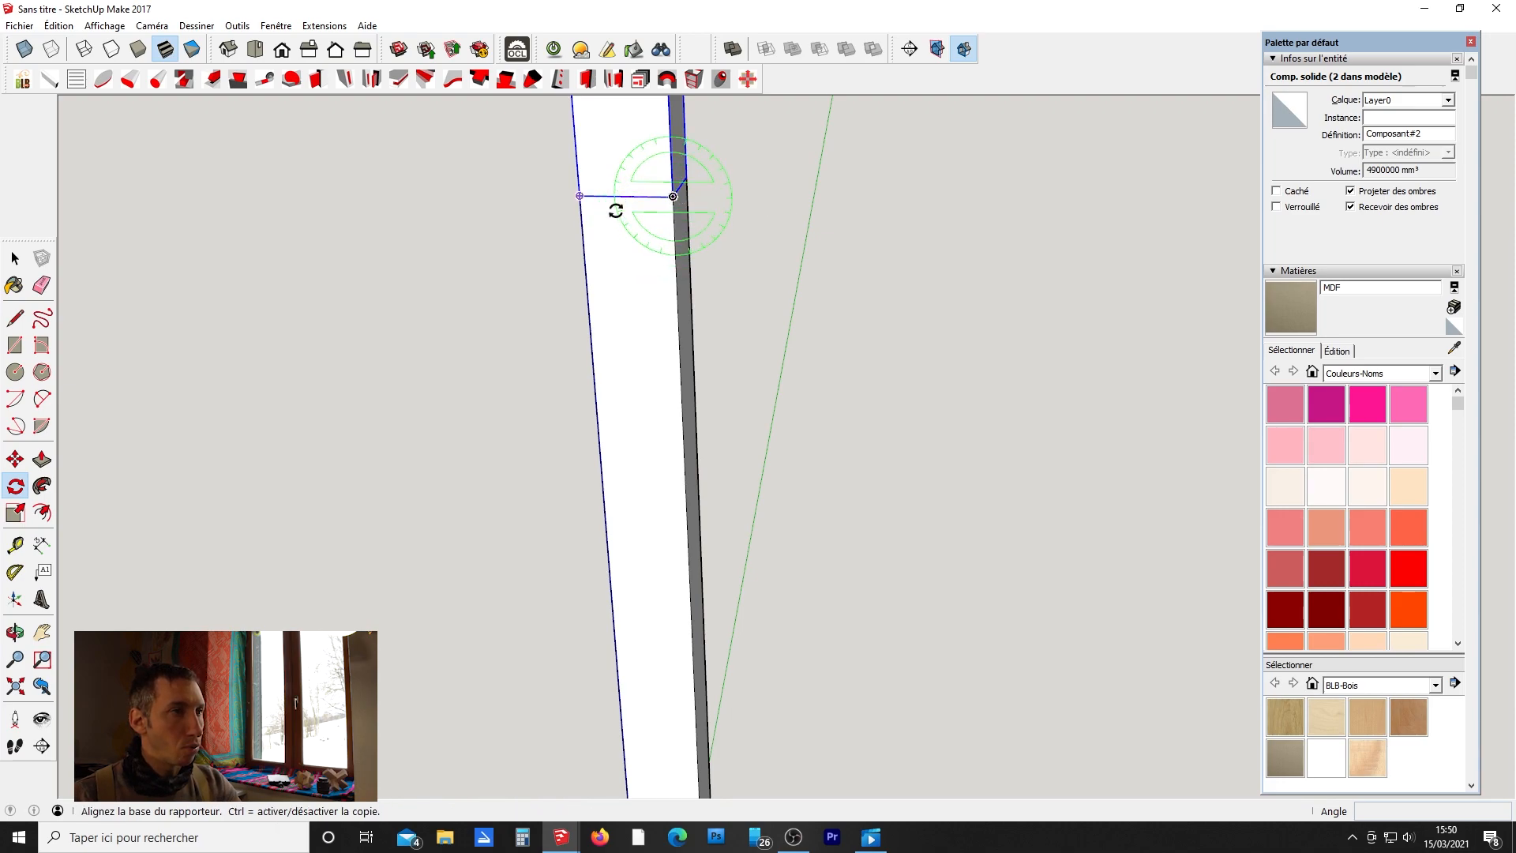
click(579, 196)
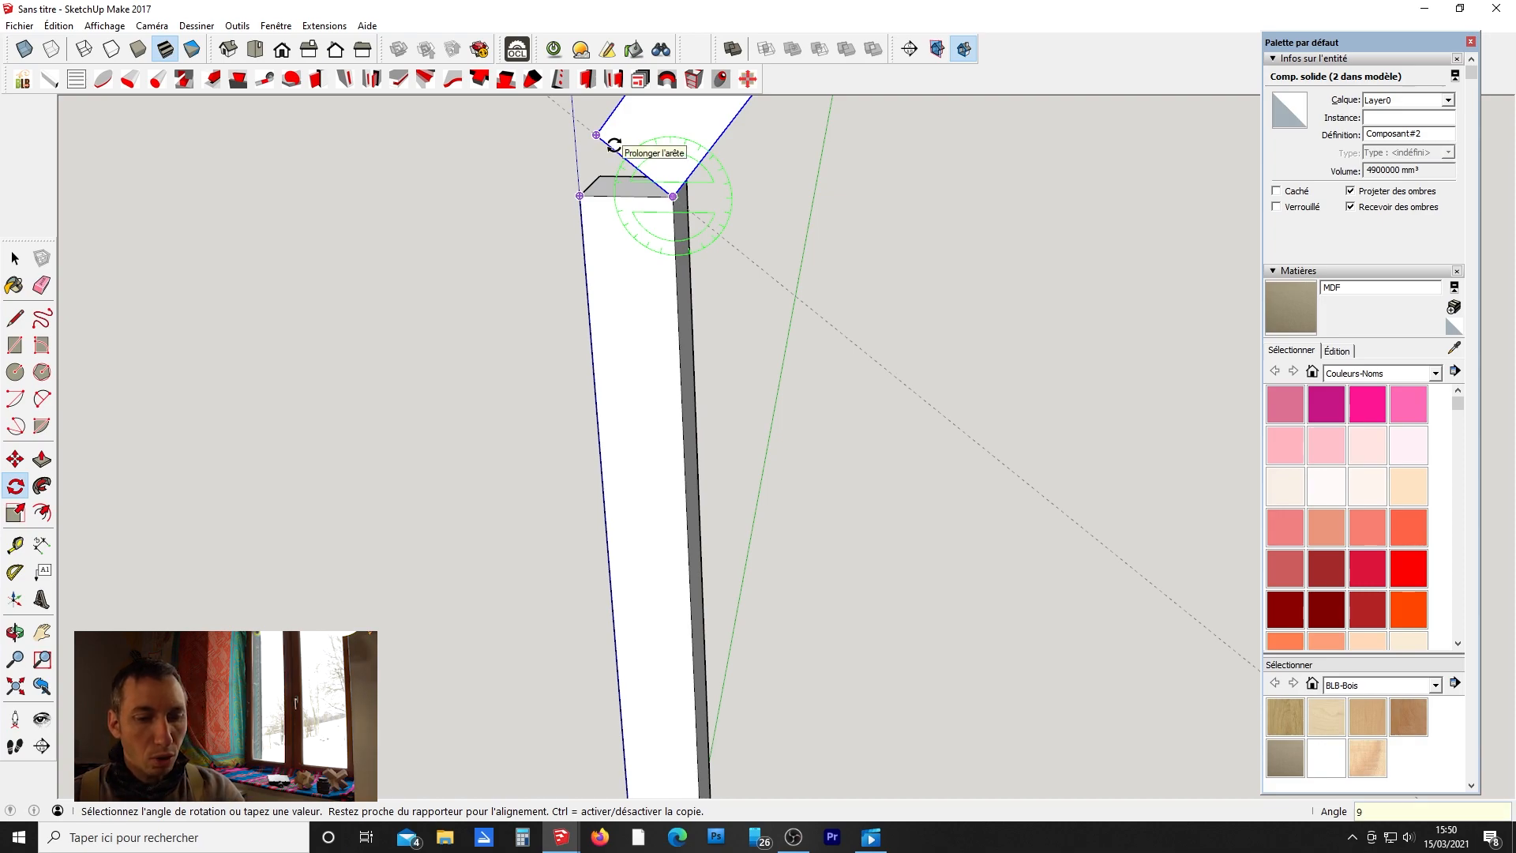
text(90)
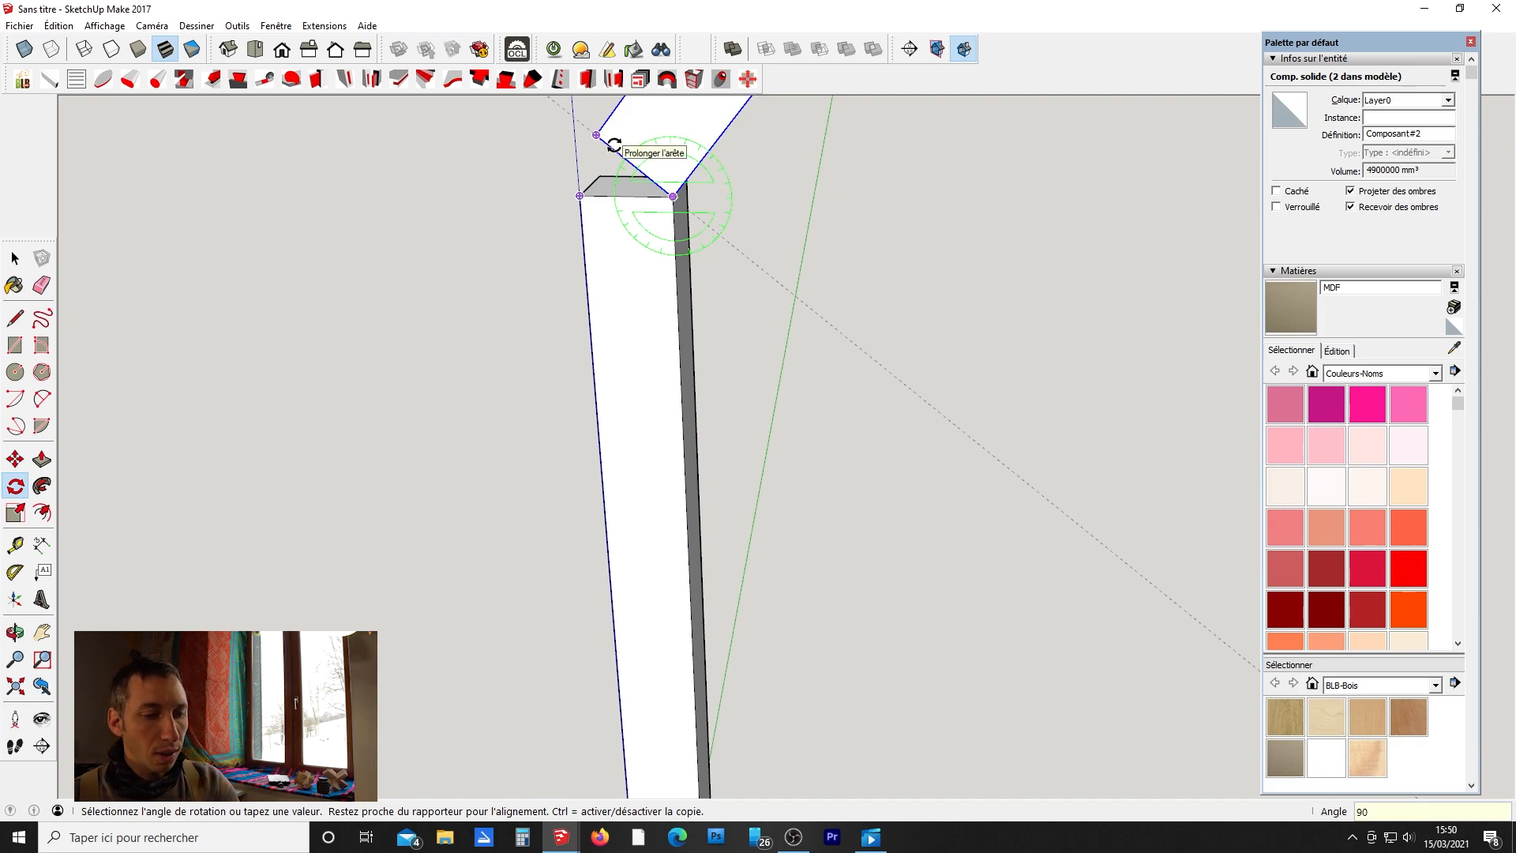
key(Return)
Move the horizontal beam from its lower end corner to the post's outer top corner so it rests on the post.
key(space)
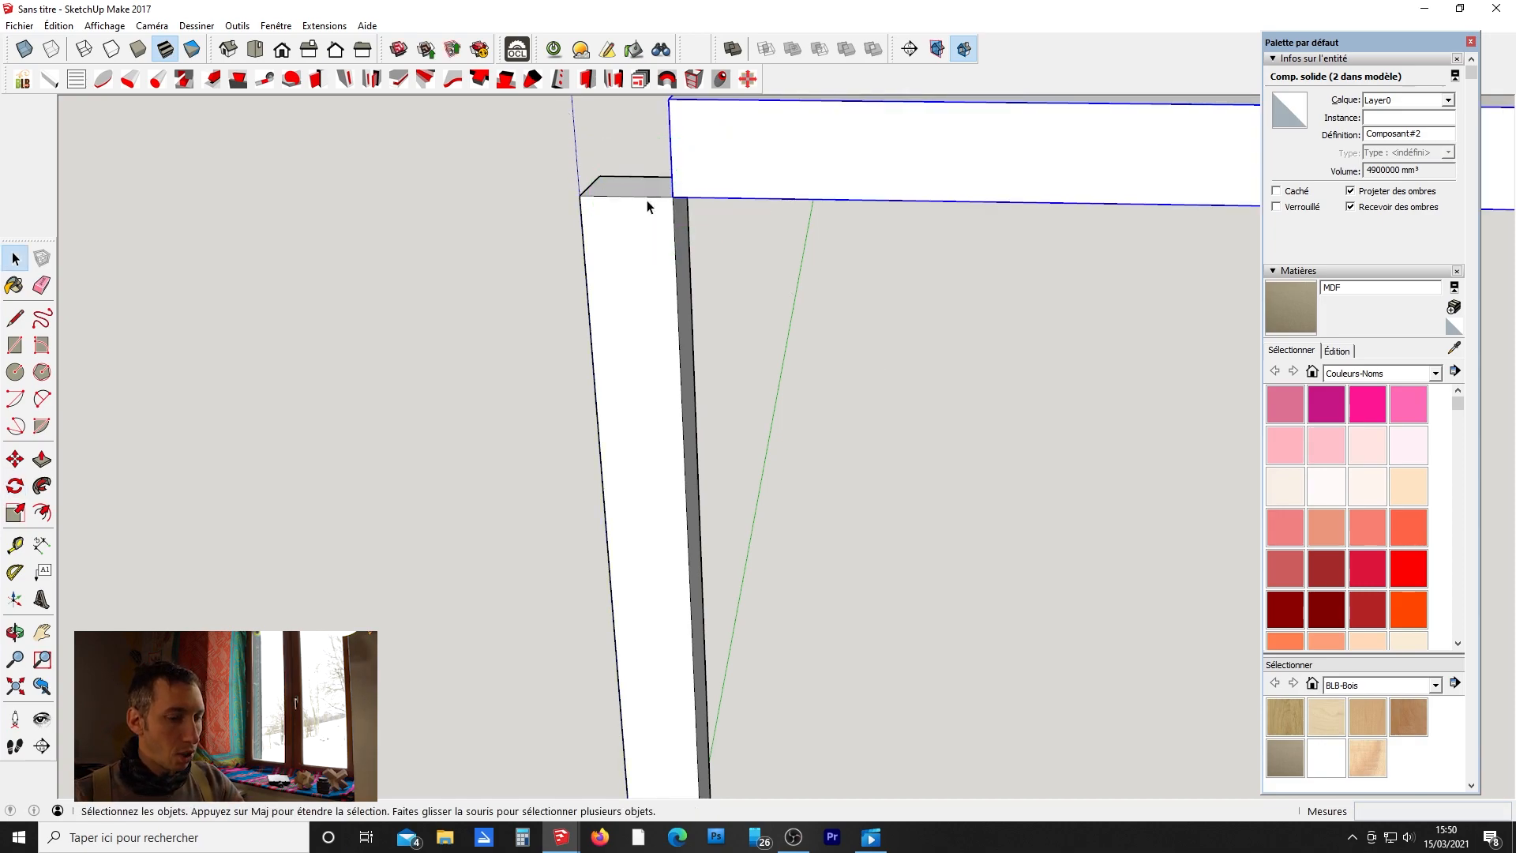
key(m)
click(673, 197)
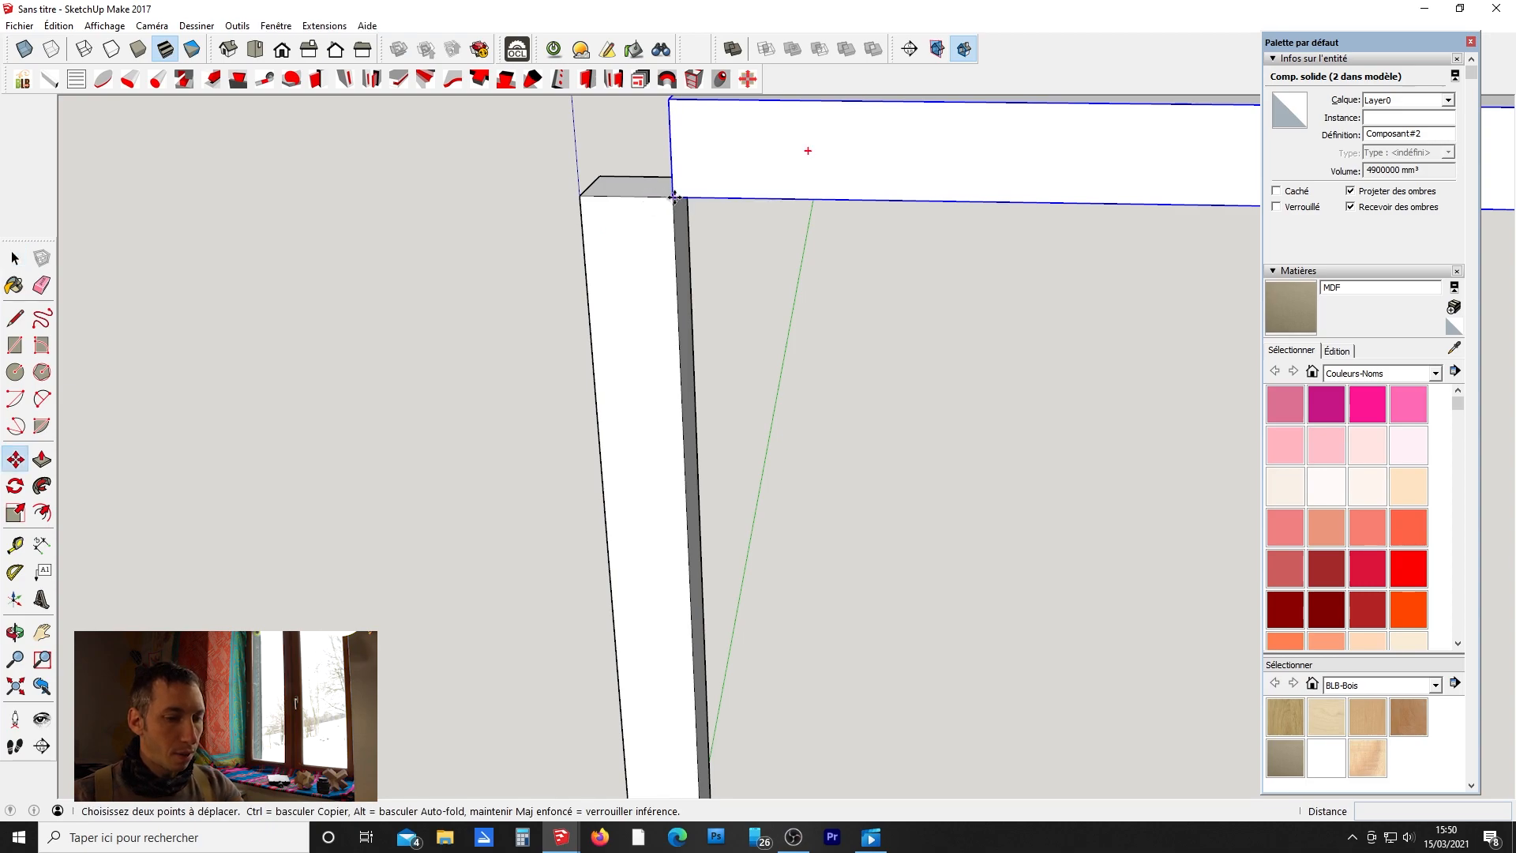
click(581, 196)
Place a horizontal guide line across the post, 300 mm below the beam's lower front edge.
scroll(593, 234, down, 3)
scroll(596, 241, down, 5)
middle_drag(602, 253, 668, 170)
scroll(614, 305, up, 6)
scroll(613, 305, down, 3)
key(space)
click(14, 572)
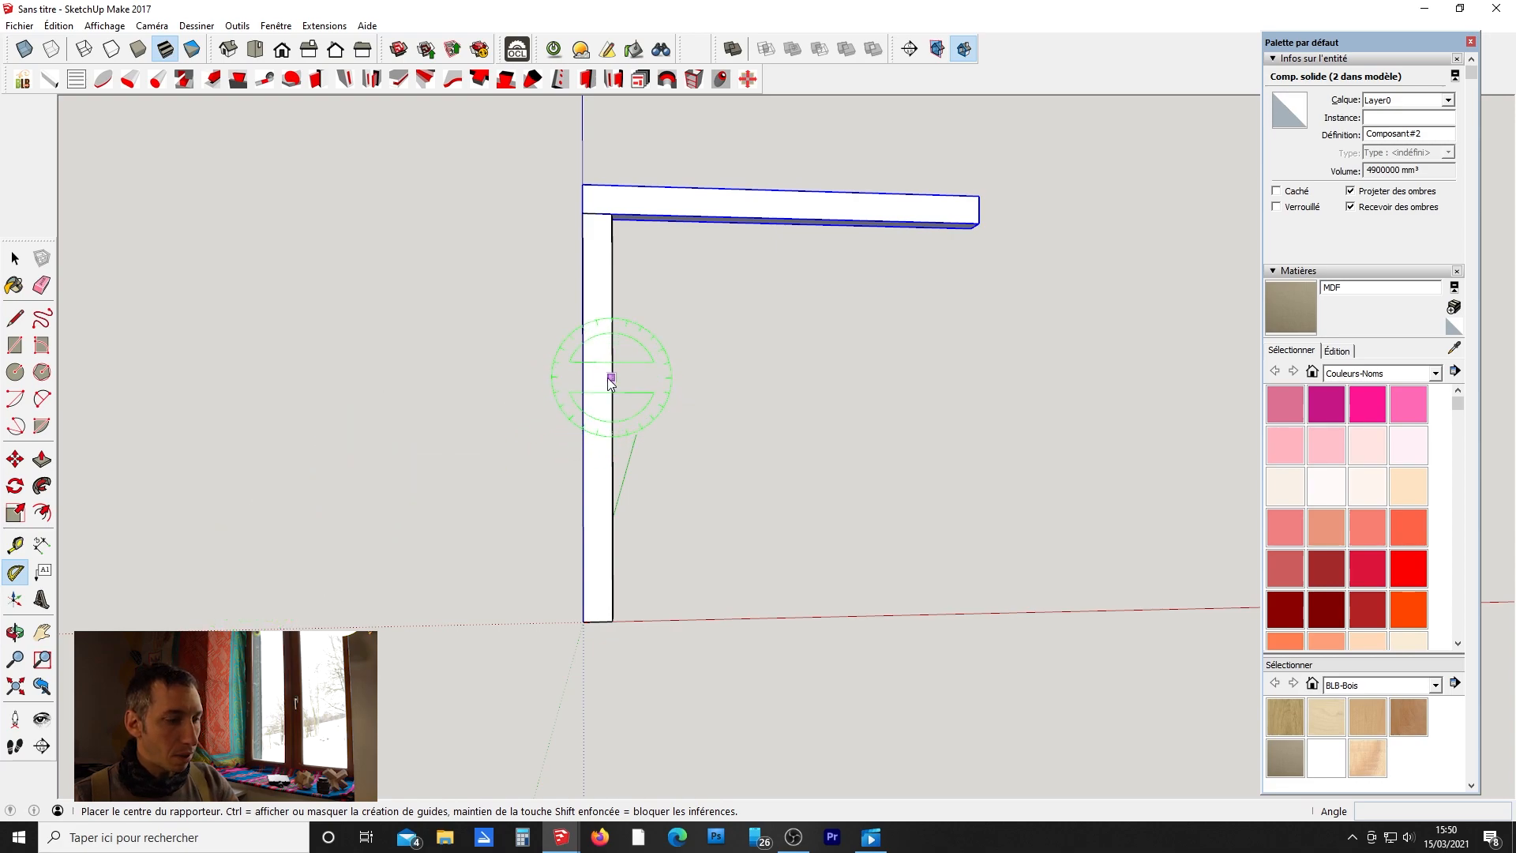
key(t)
click(655, 214)
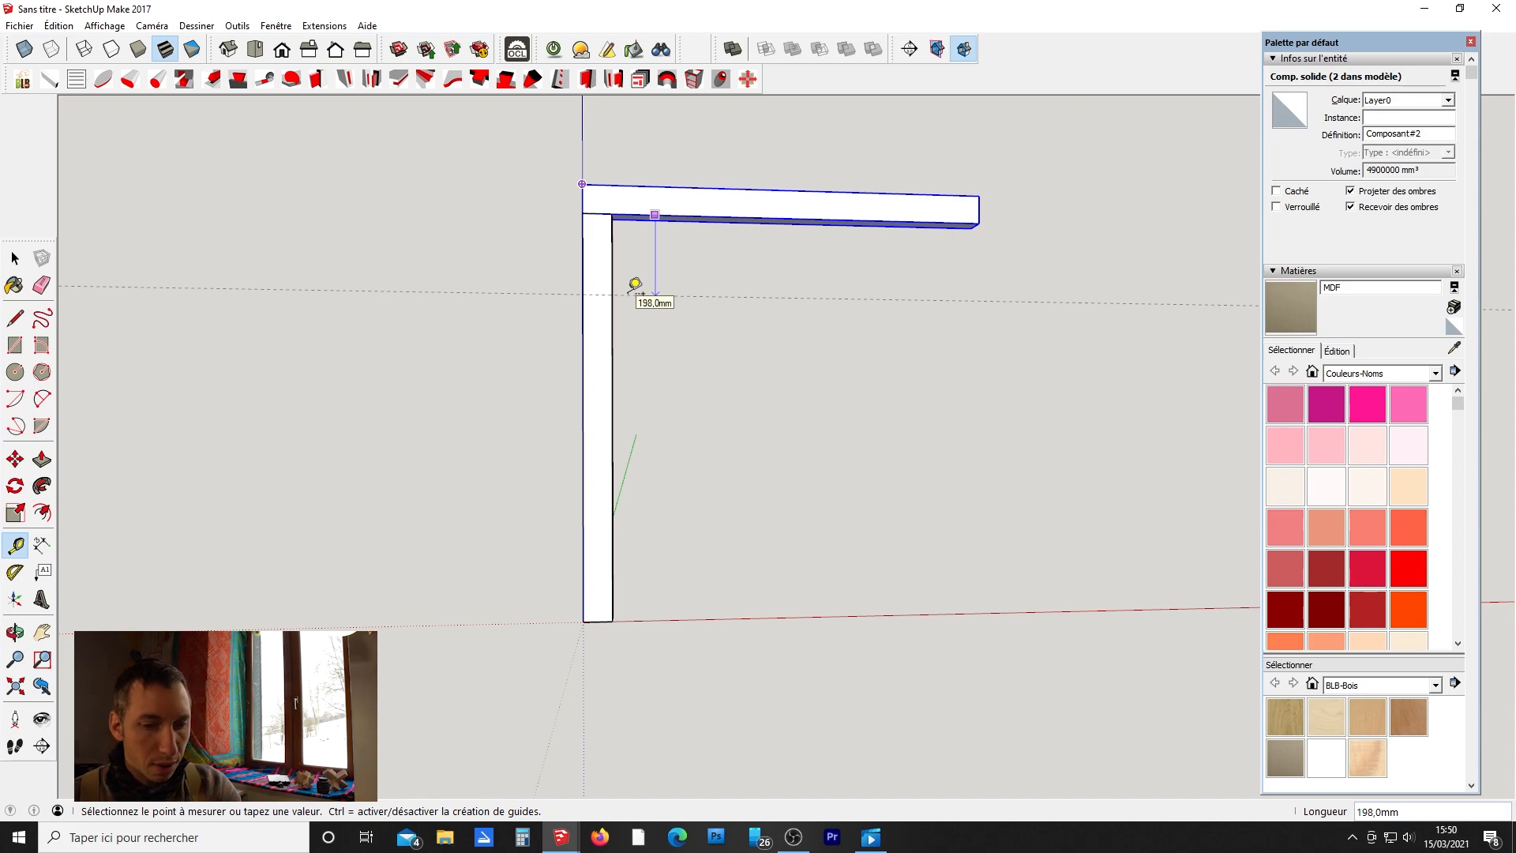
text(300)
key(Return)
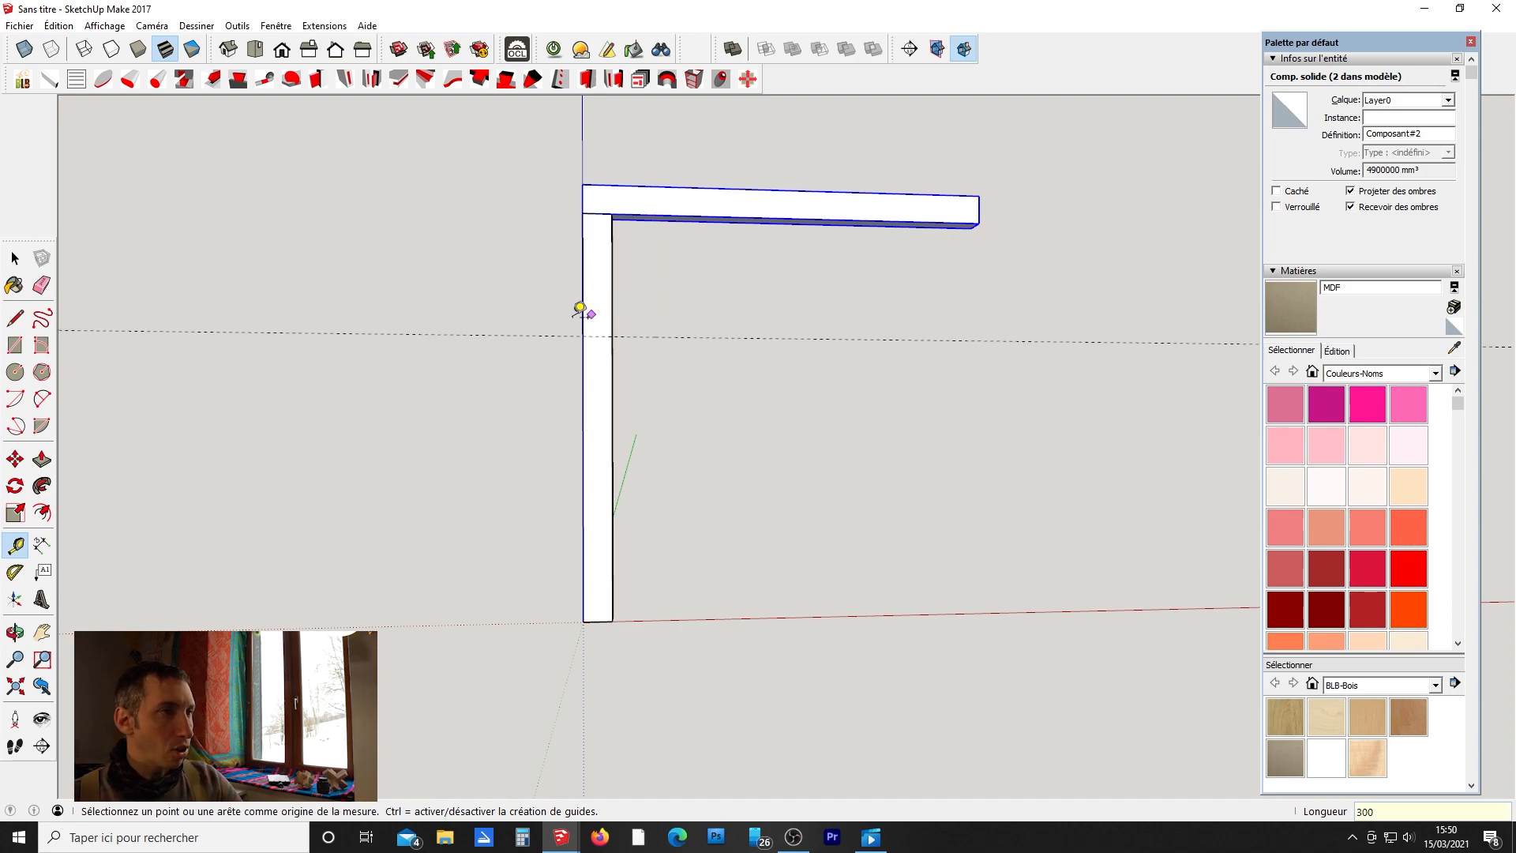
Create a protractor guide at about 45° through the point where the horizontal guide crosses the post's inner edge, rising toward the beam.
click(19, 580)
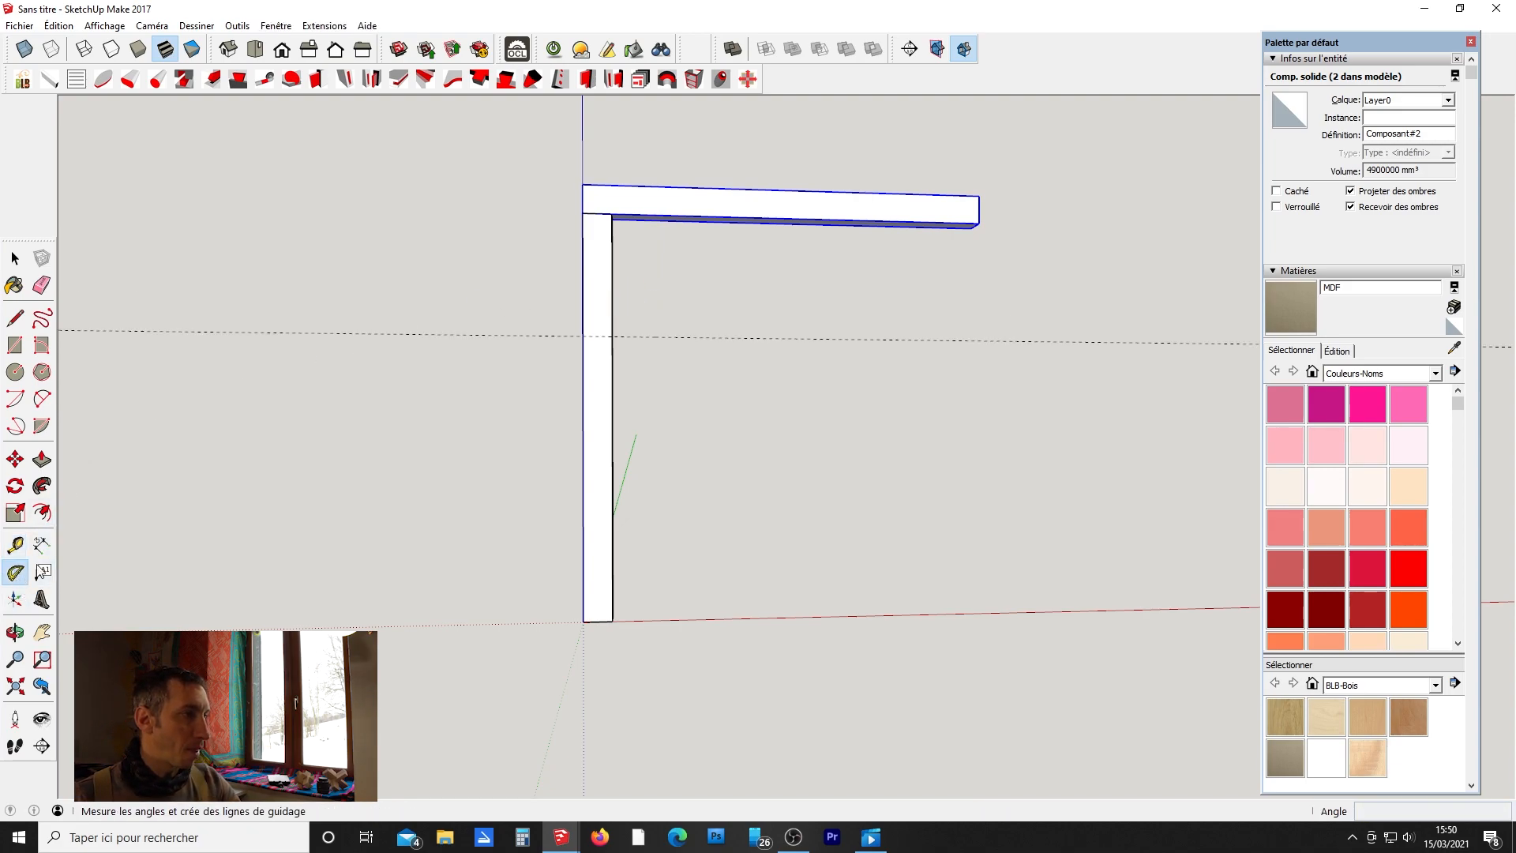
click(612, 337)
click(789, 339)
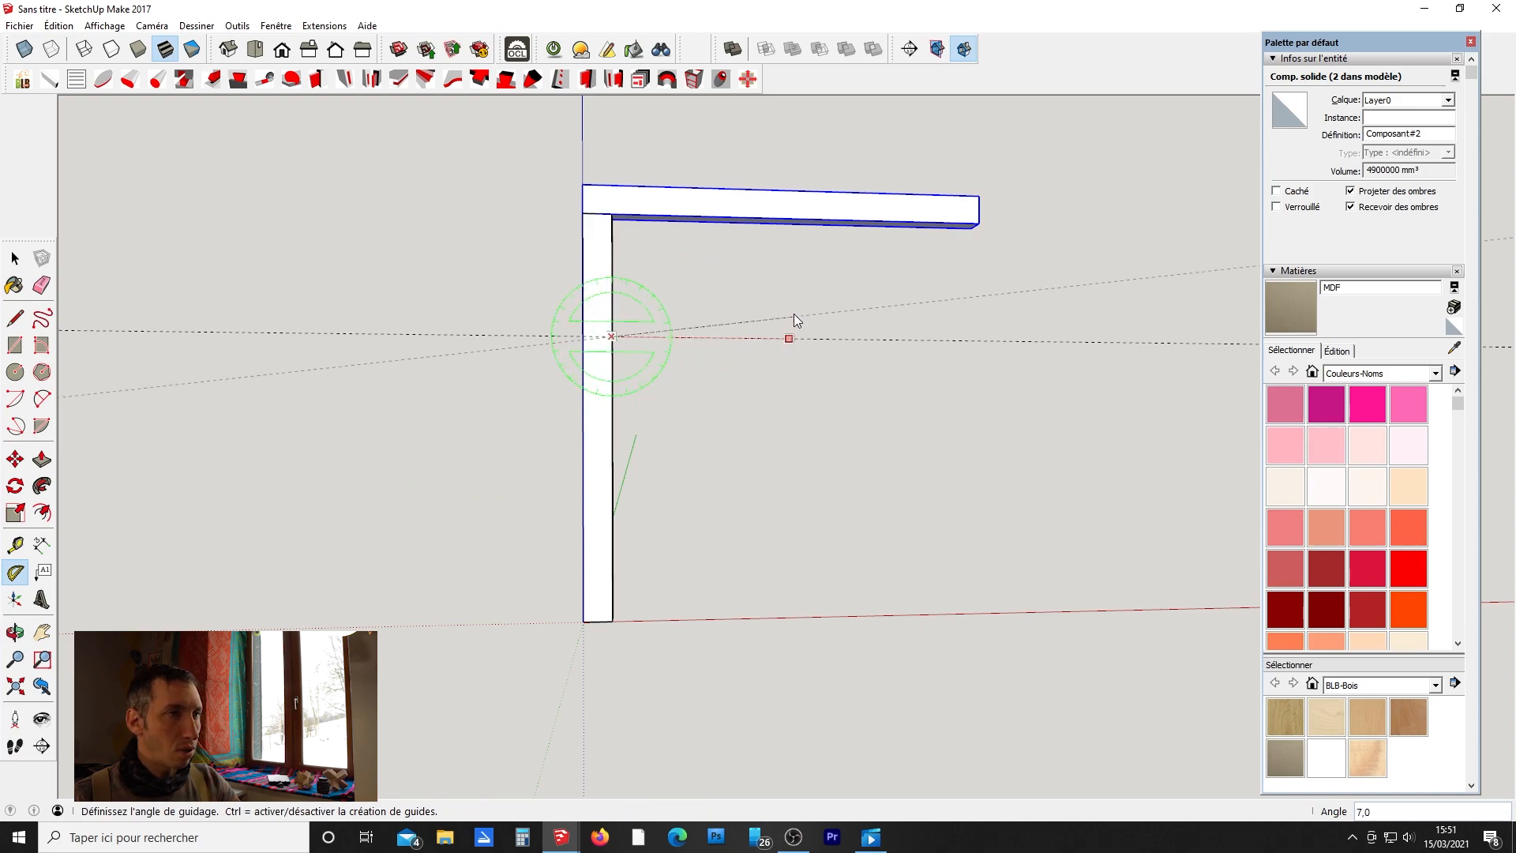
key(Return)
Draw a line along the diagonal guide from the post's inner edge to the beam's lower edge.
key(space)
key(l)
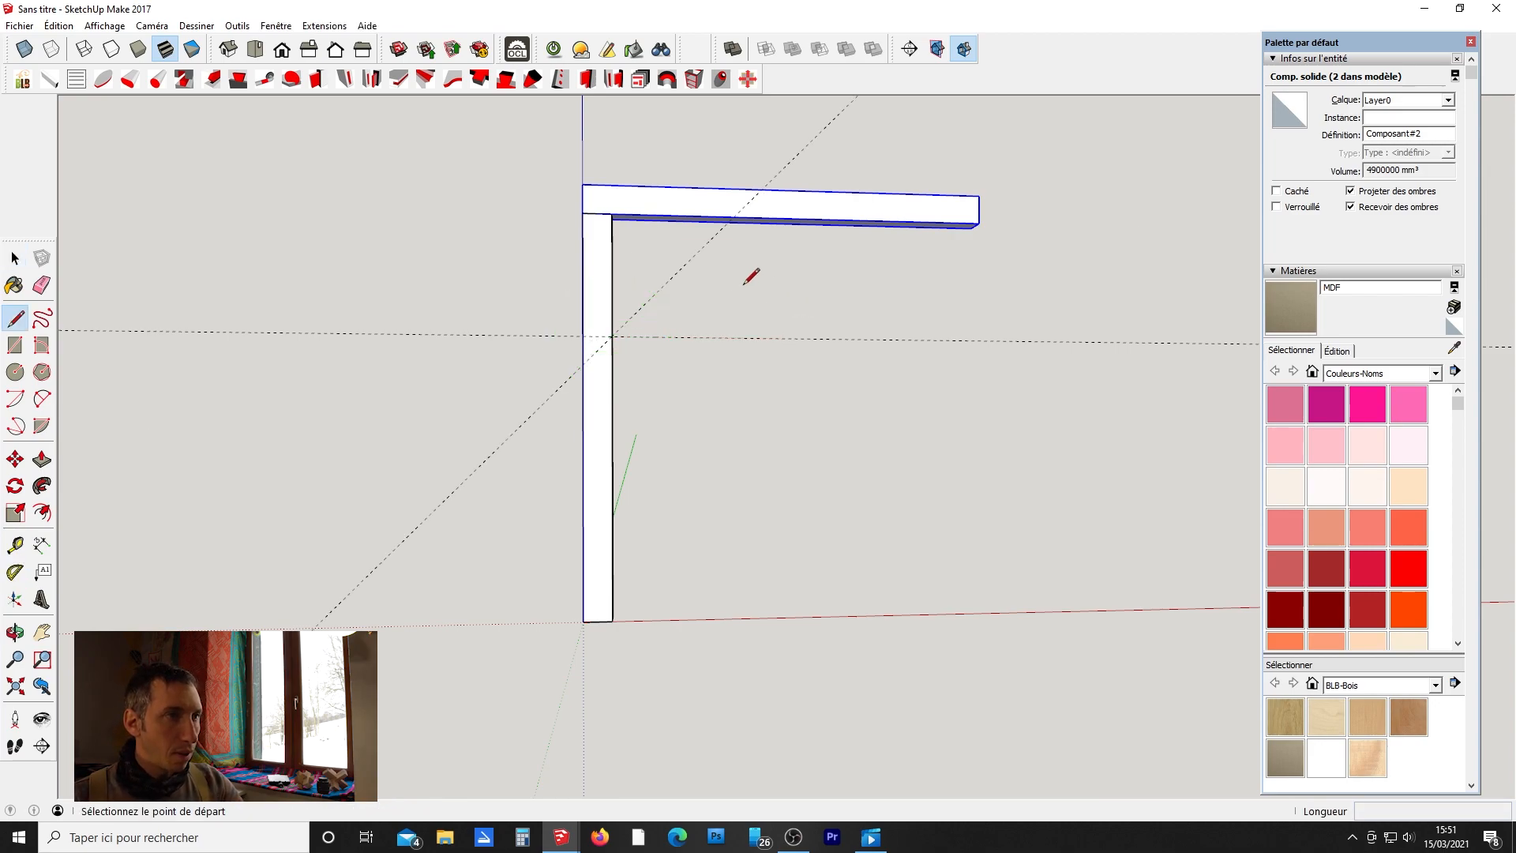
click(613, 335)
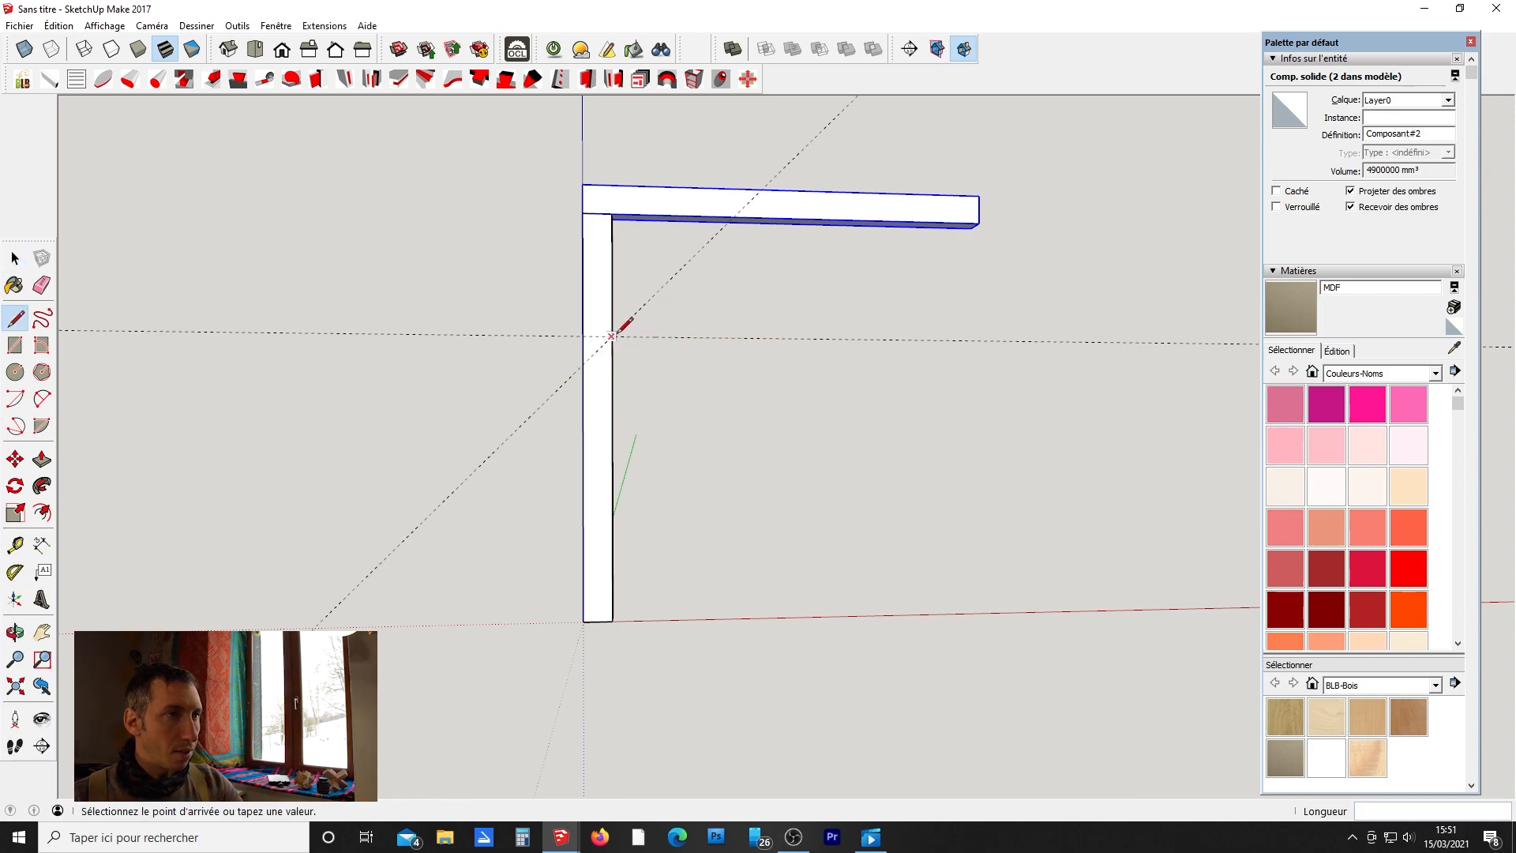
click(733, 218)
key(space)
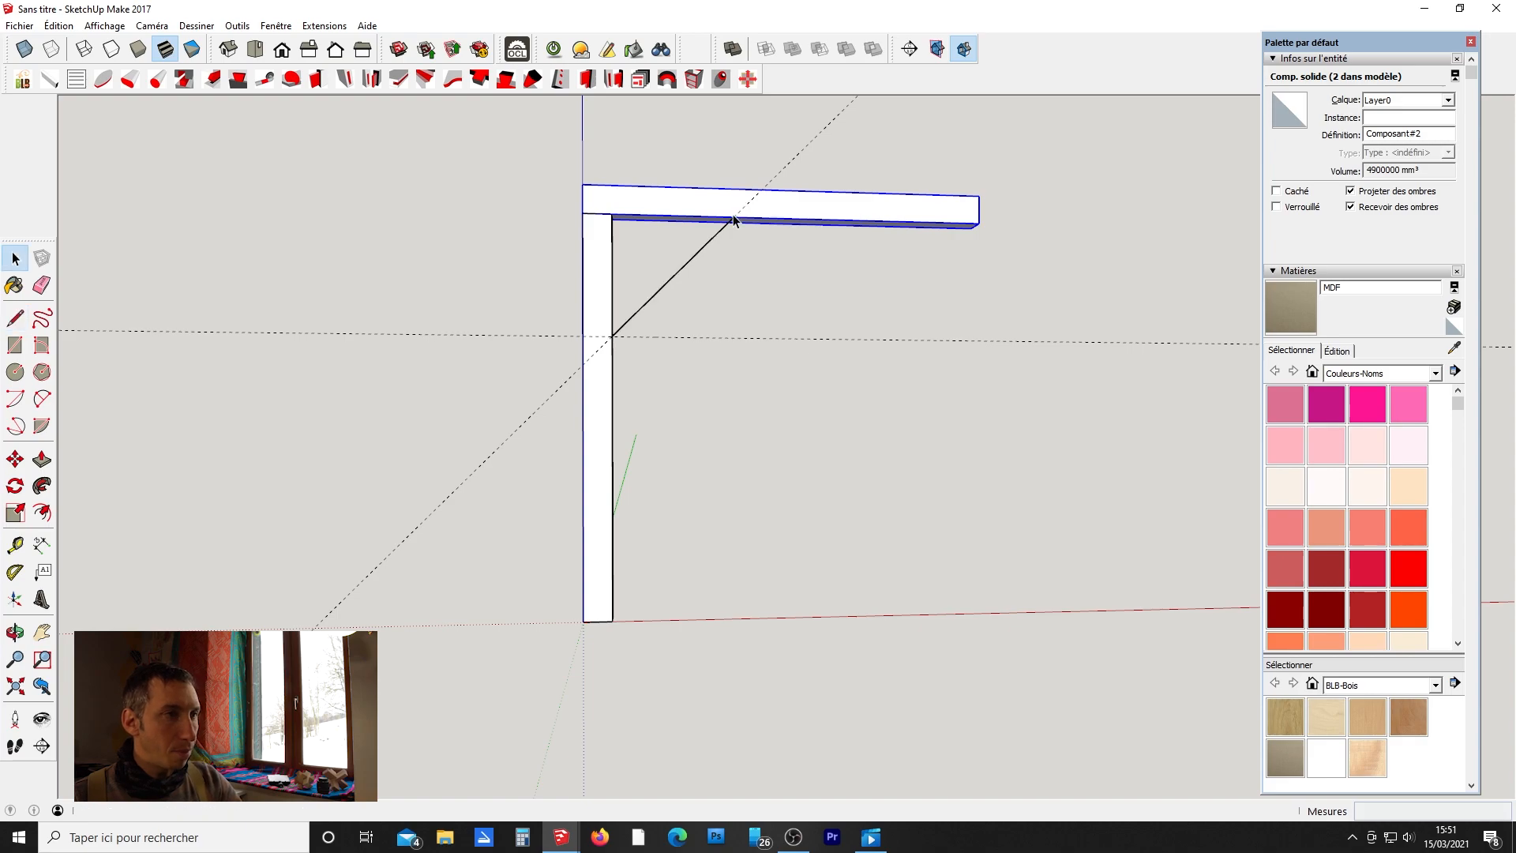
Place a guide line parallel to the diagonal brace line, 100 mm below it.
key(t)
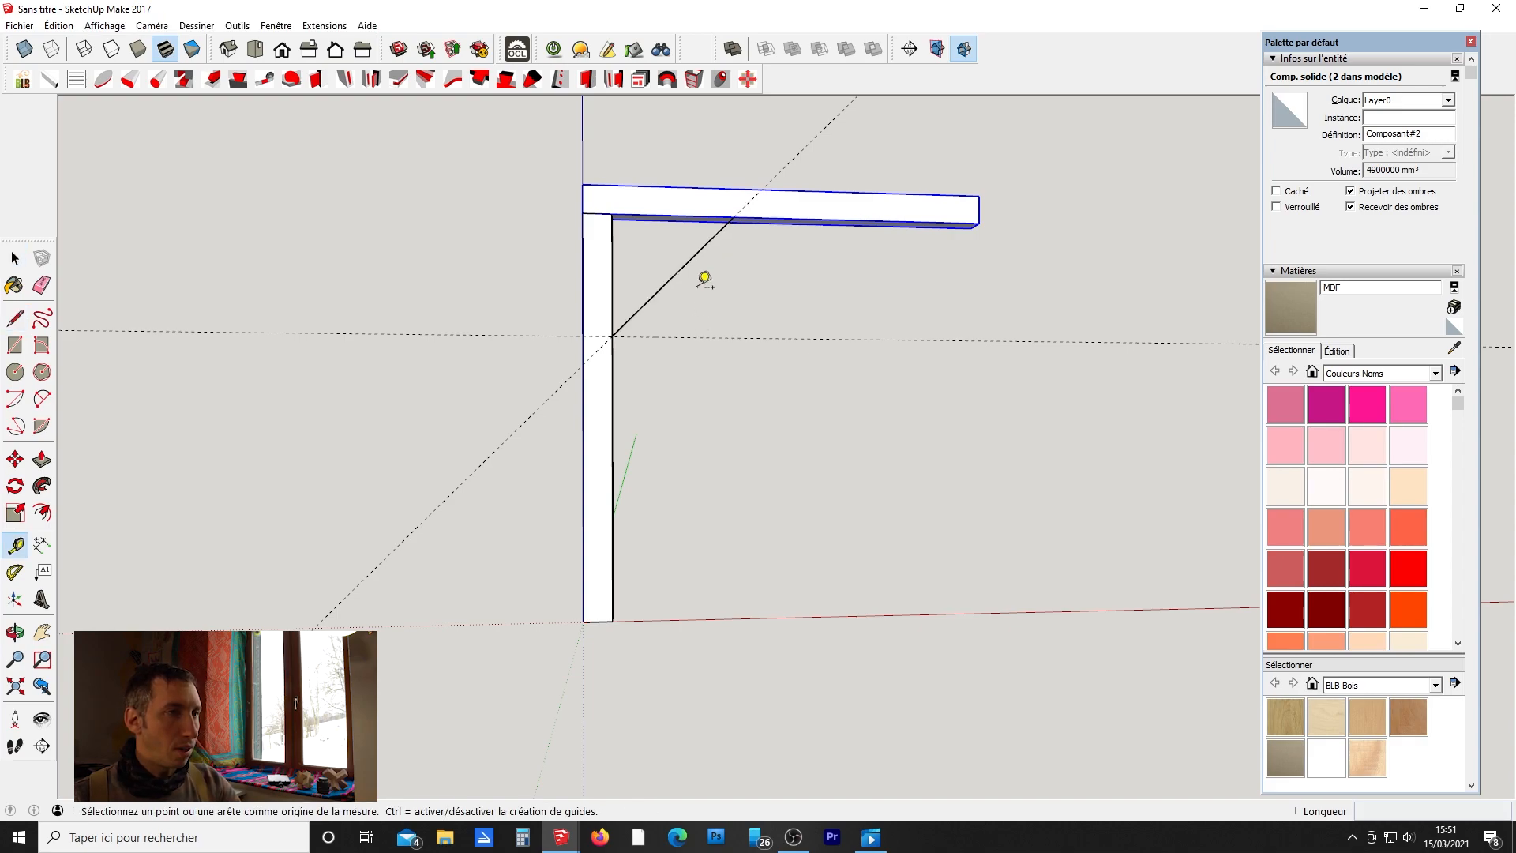
click(673, 276)
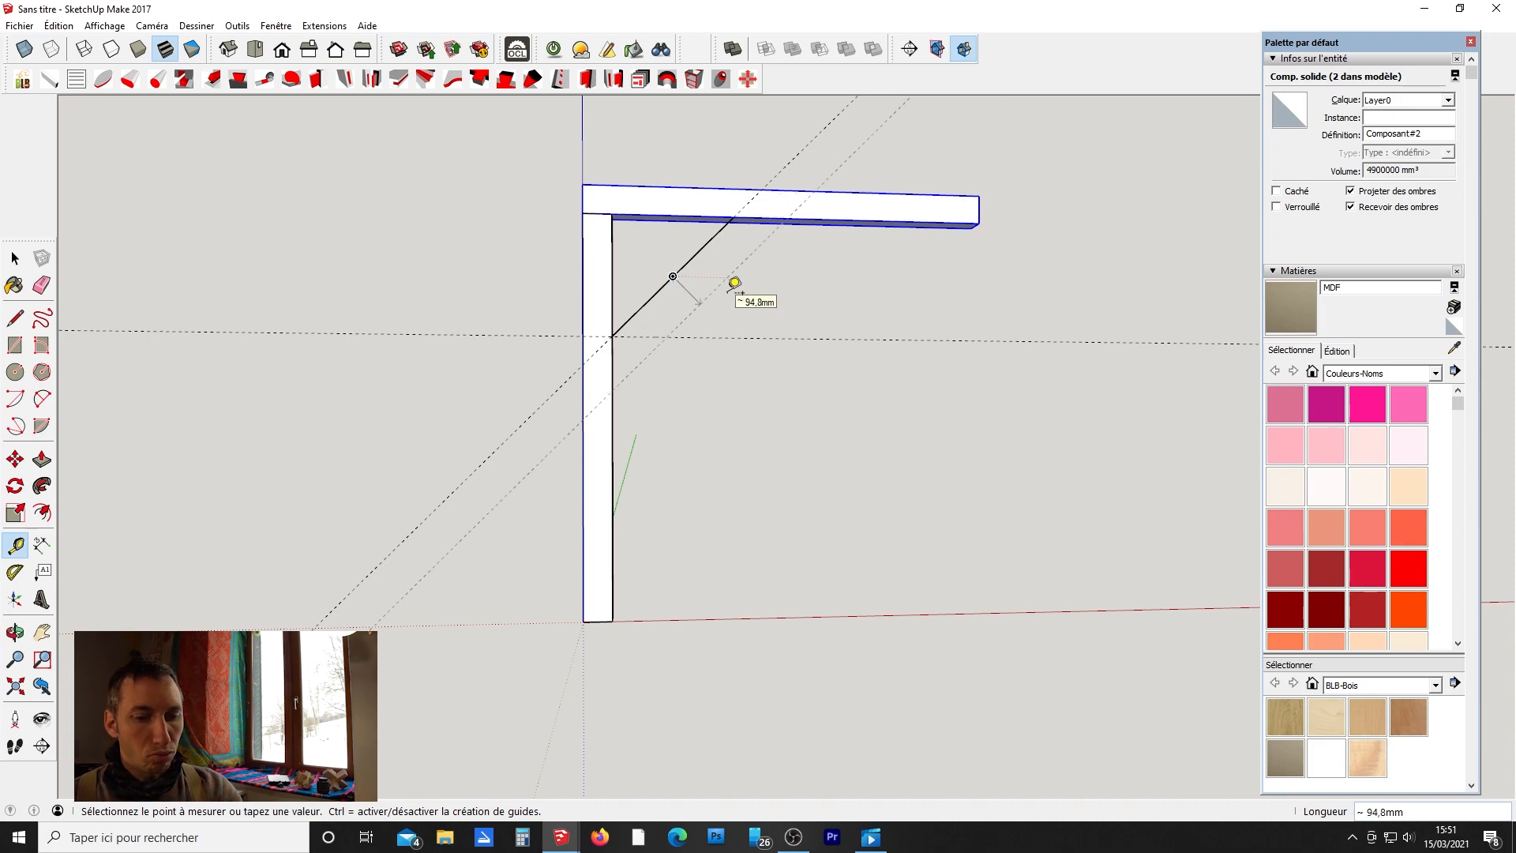
text(100)
key(Return)
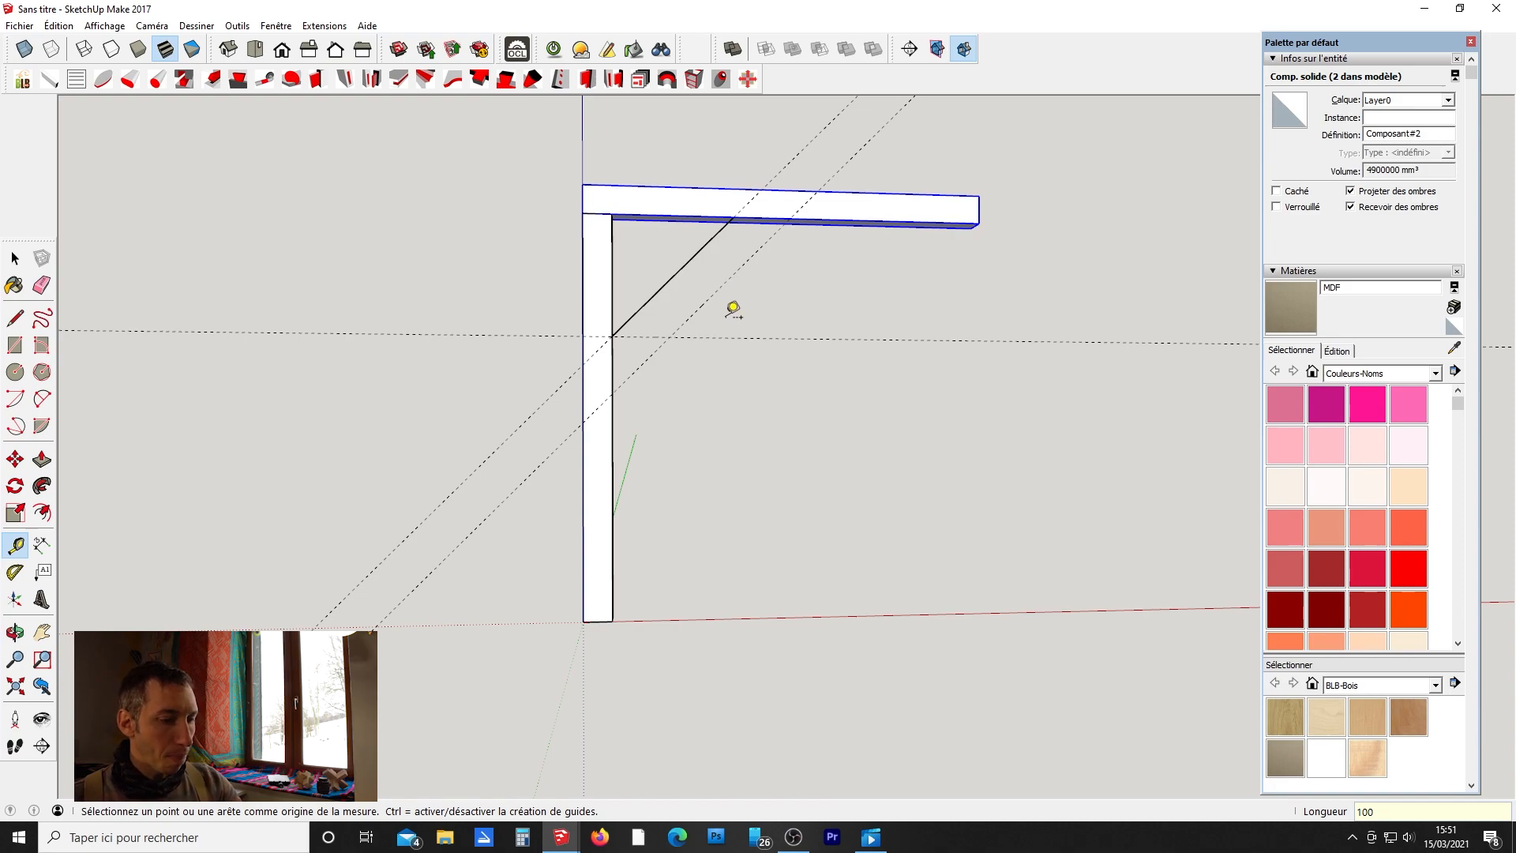
Draw the brace's remaining edges along the post, the lower diagonal guide and the beam's underside to close its outline.
key(l)
click(611, 336)
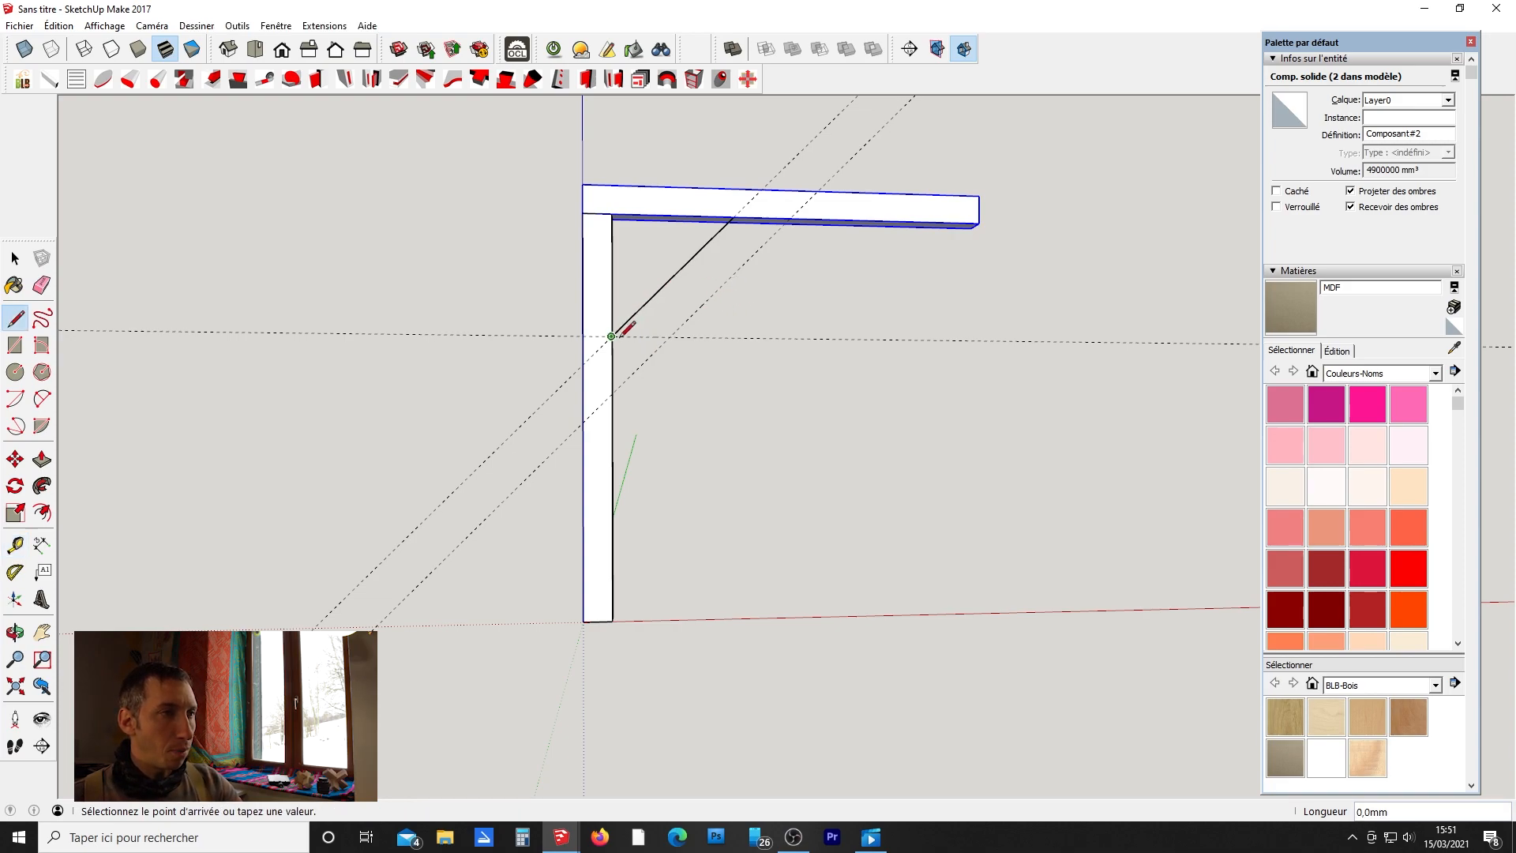
click(612, 393)
click(789, 219)
click(734, 219)
key(space)
Push/Pull the brace face 70 mm to match the thickness of the post and beam.
middle_drag(793, 269, 537, 350)
key(p)
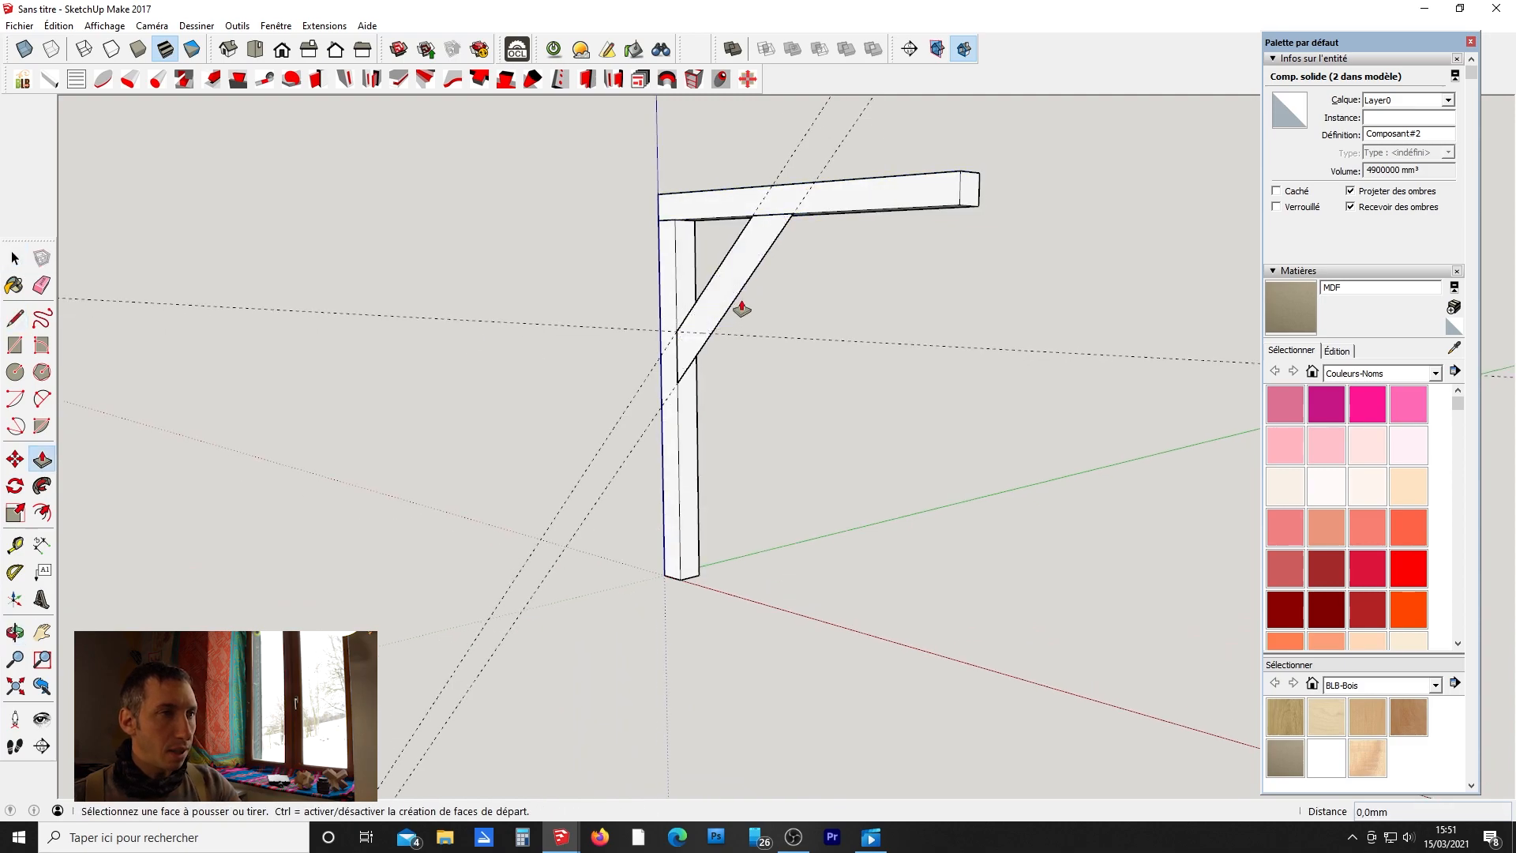
click(731, 297)
middle_drag(752, 300, 511, 292)
click(785, 220)
middle_drag(782, 215, 1178, 284)
scroll(766, 317, up, 2)
key(space)
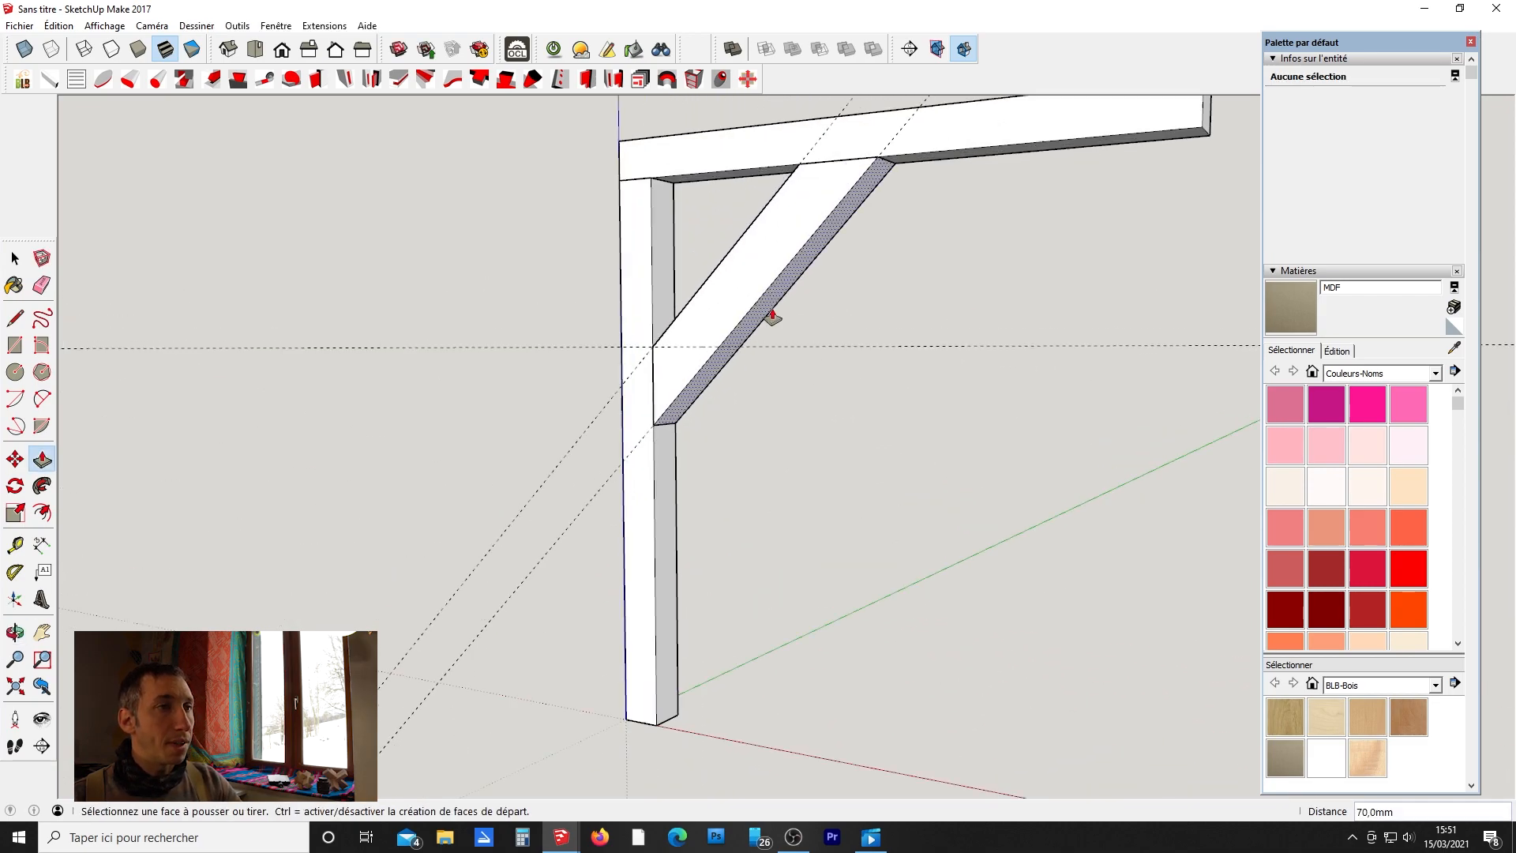
Select the whole diagonal brace solid and turn it into a component with the default settings.
middle_drag(748, 296, 959, 347)
click(745, 308)
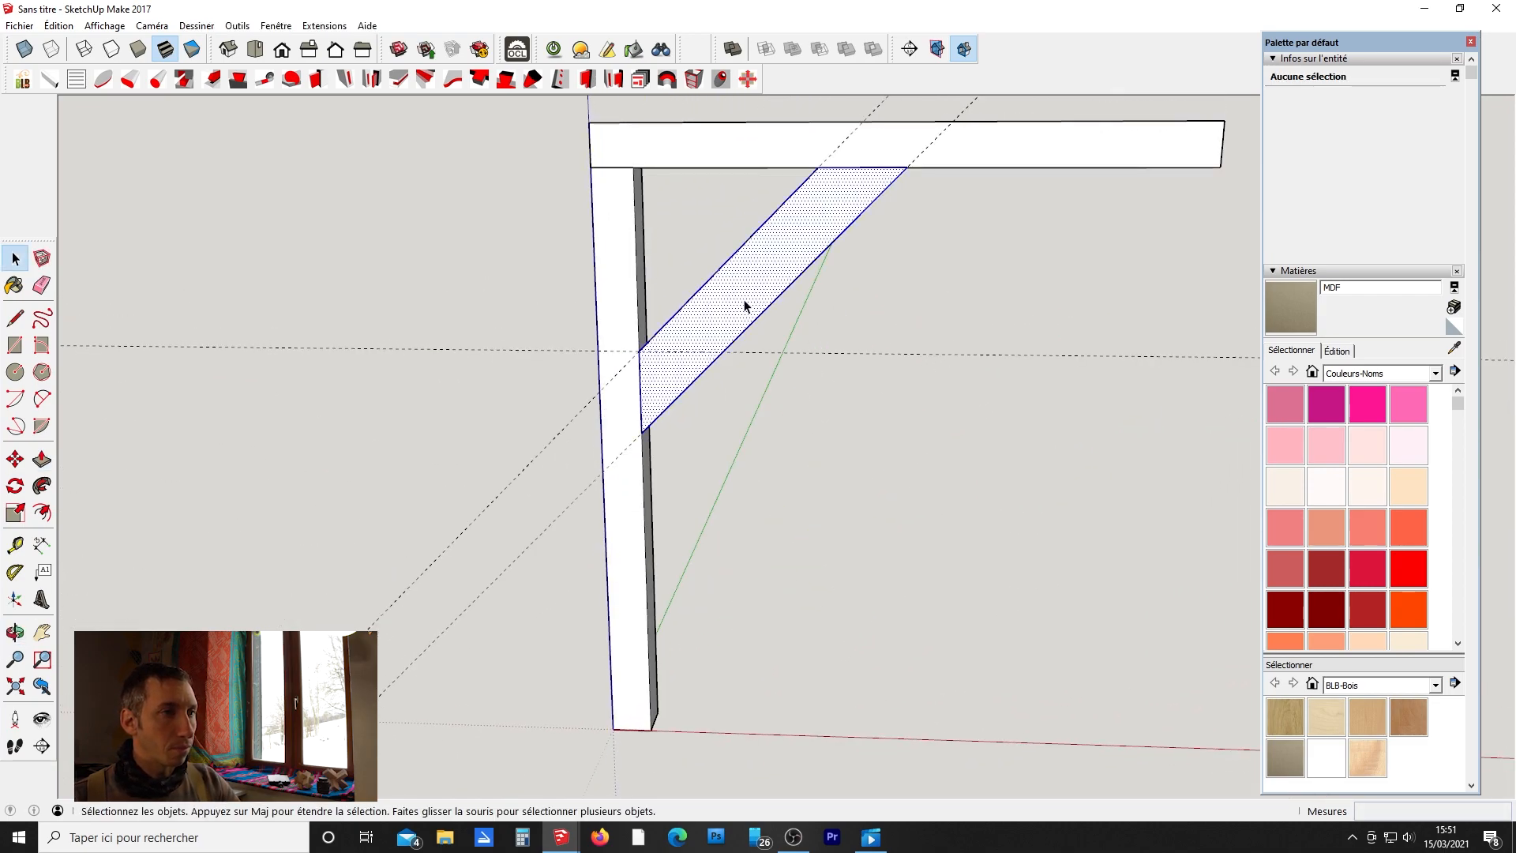
click(778, 496)
middle_drag(778, 496, 623, 476)
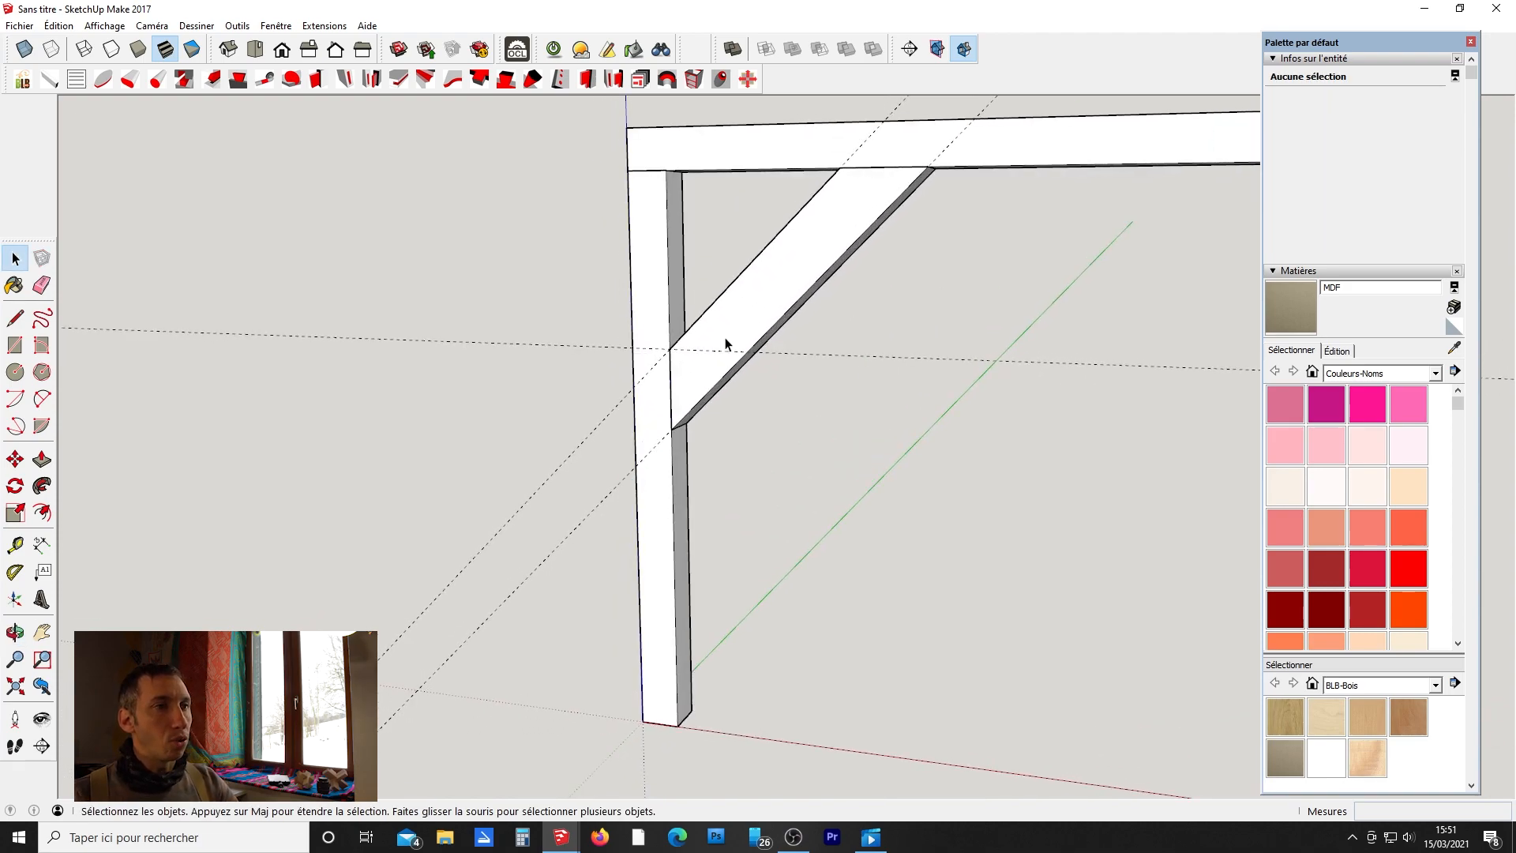
triple_click(787, 290)
middle_drag(827, 313, 772, 289)
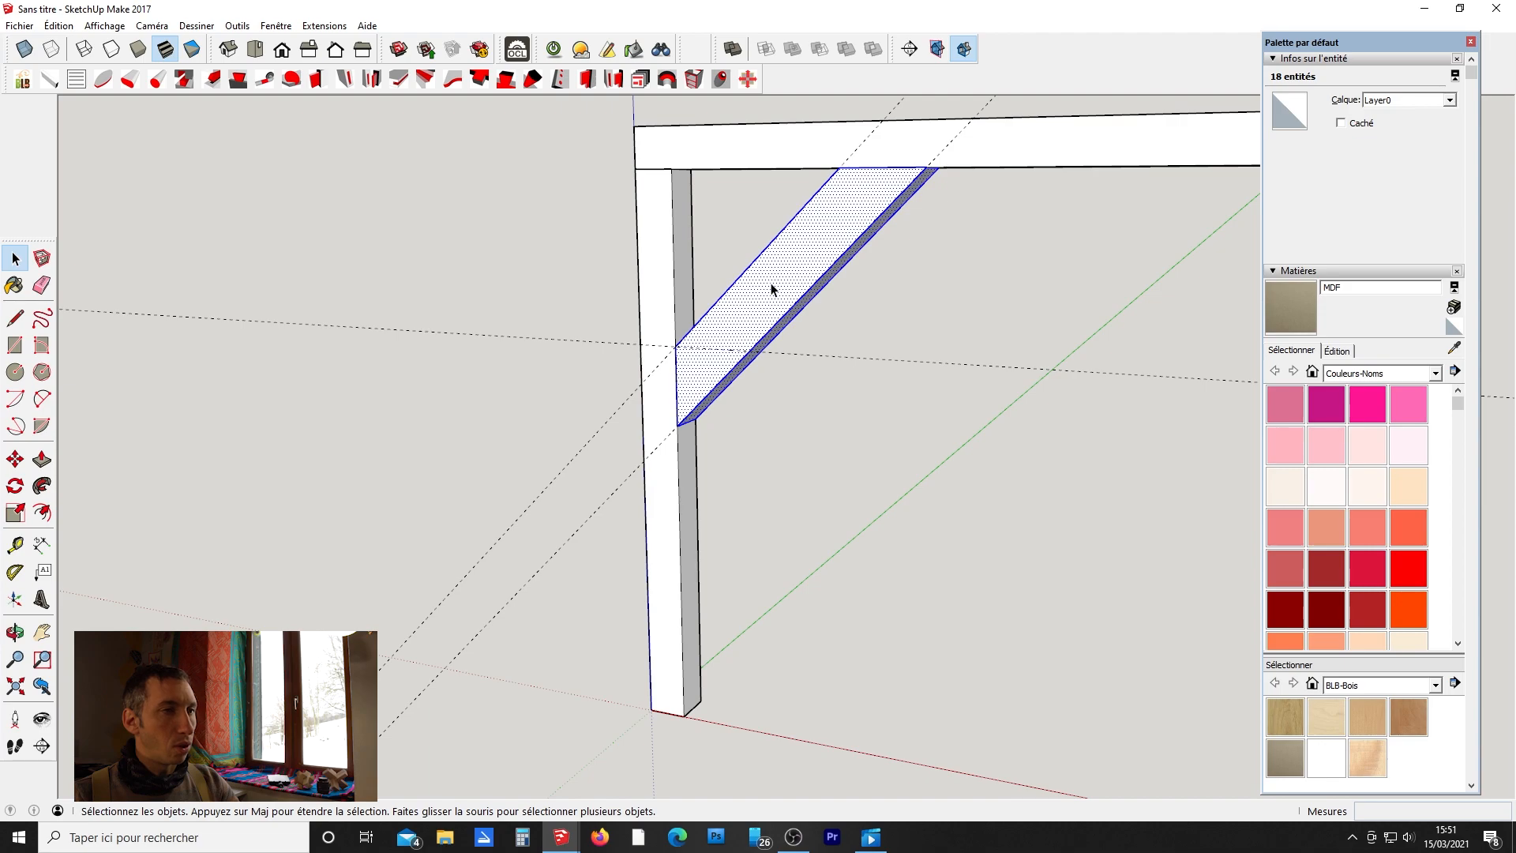
key(g)
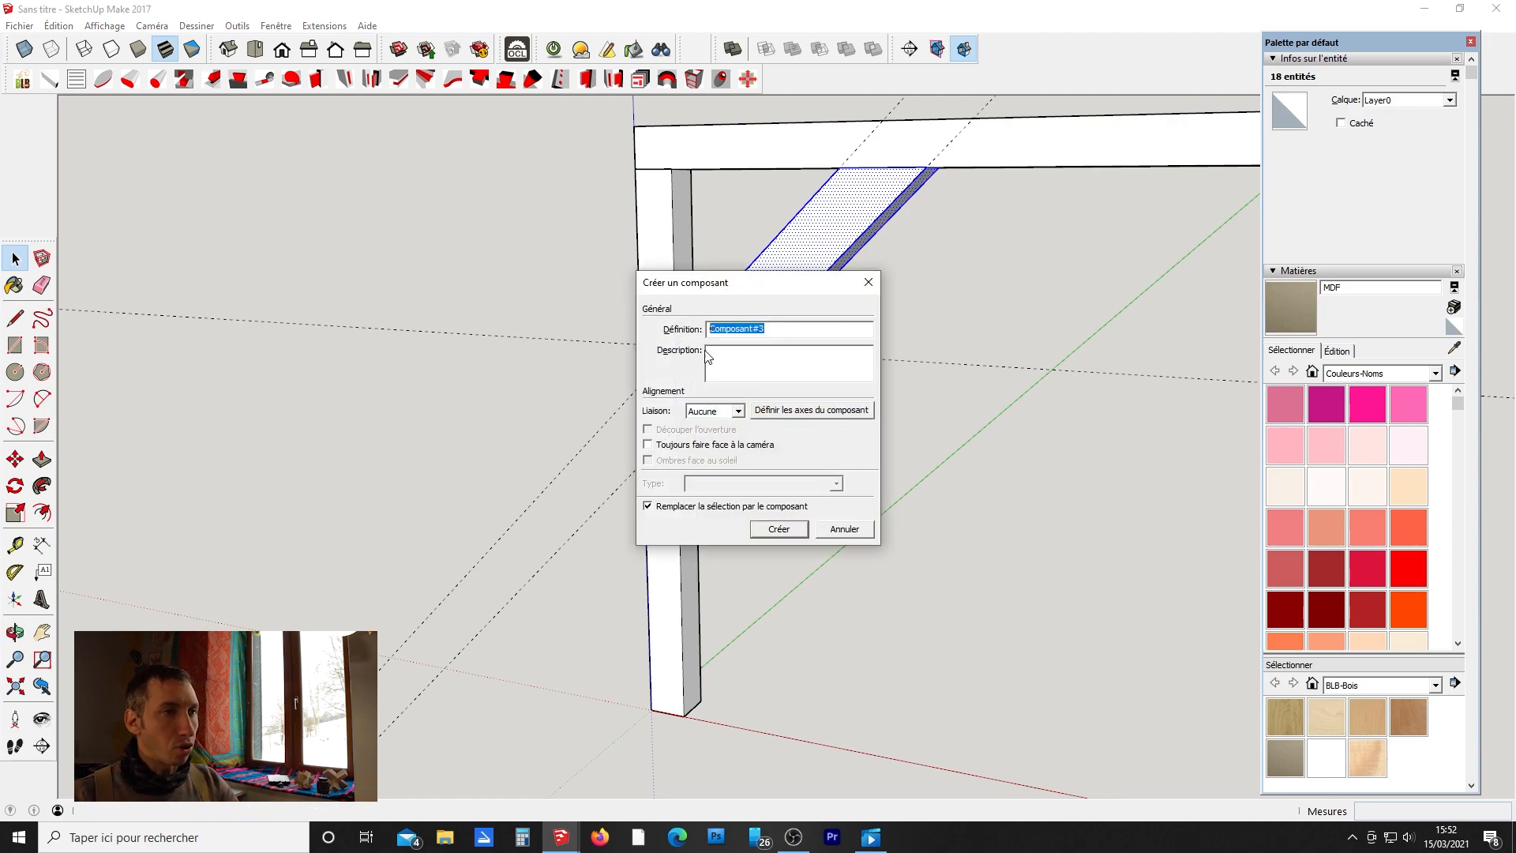
click(778, 528)
Apply the Chene wood material to the brace, the post and the beam.
middle_drag(728, 485, 715, 395)
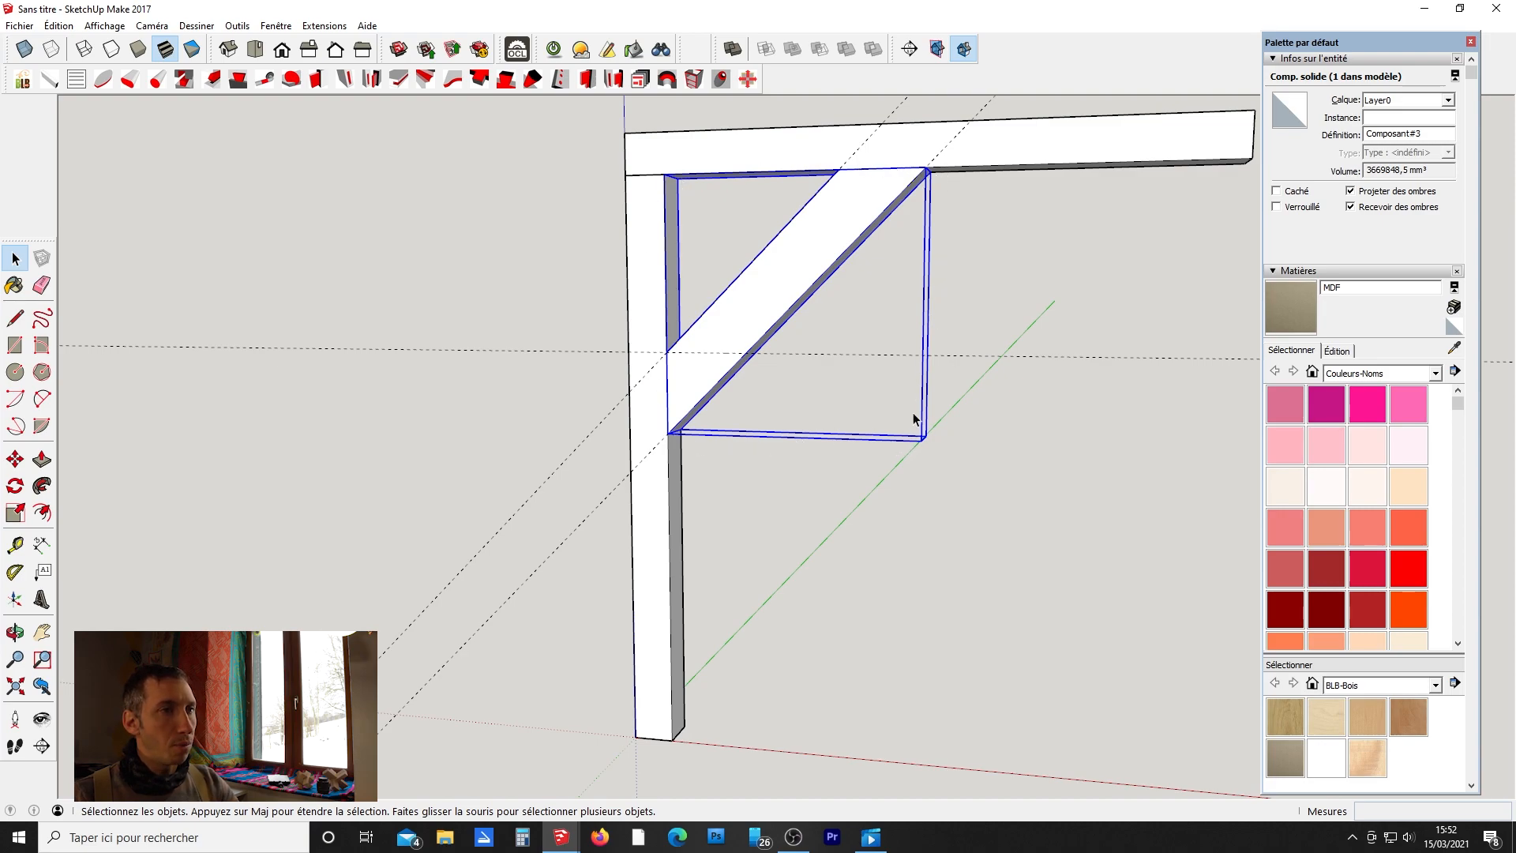
middle_drag(822, 390, 675, 419)
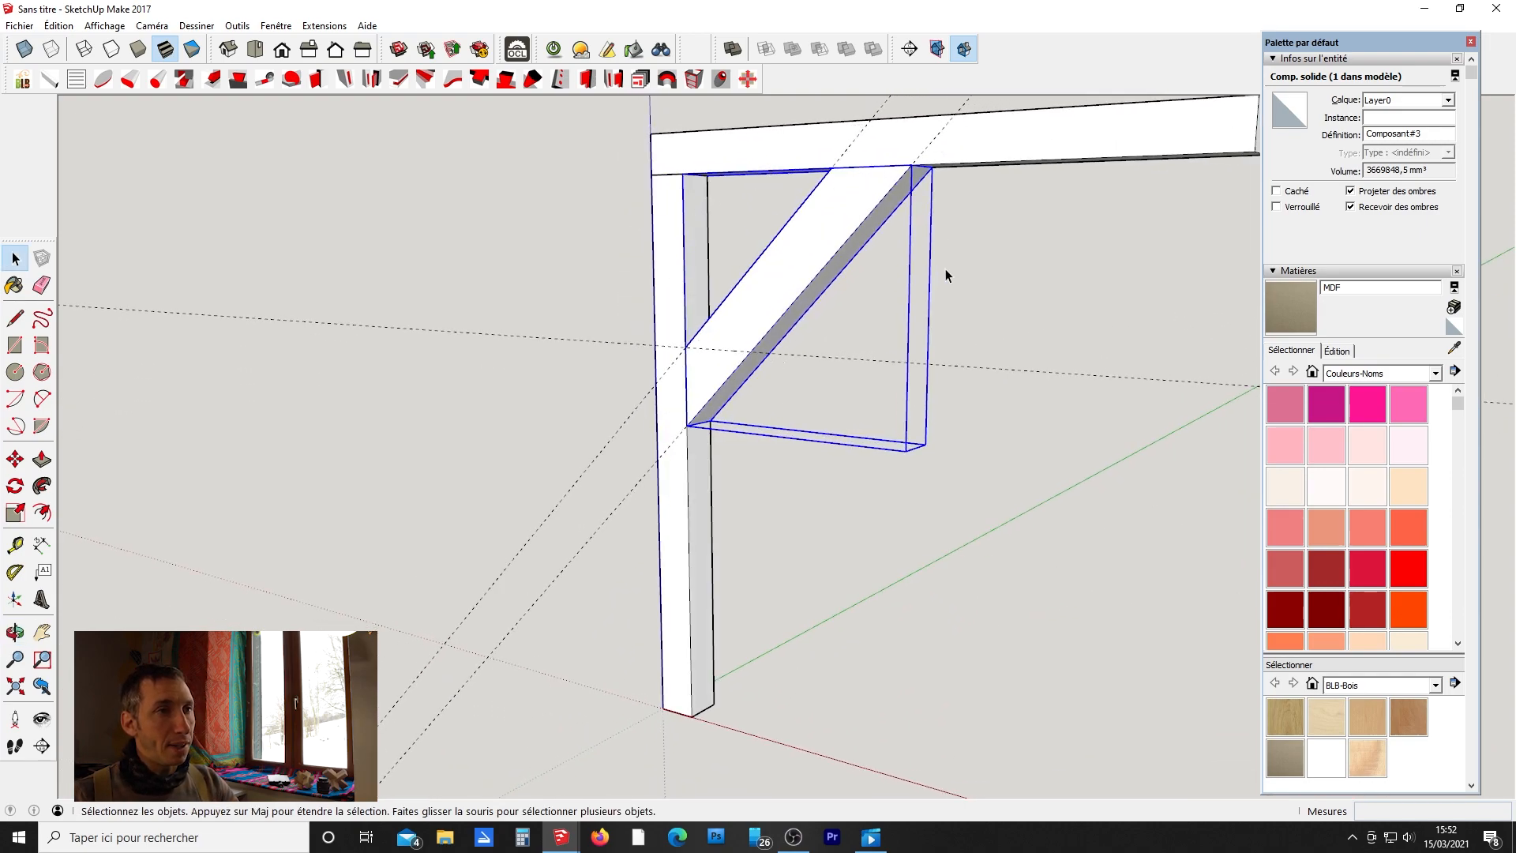
middle_drag(652, 296, 848, 305)
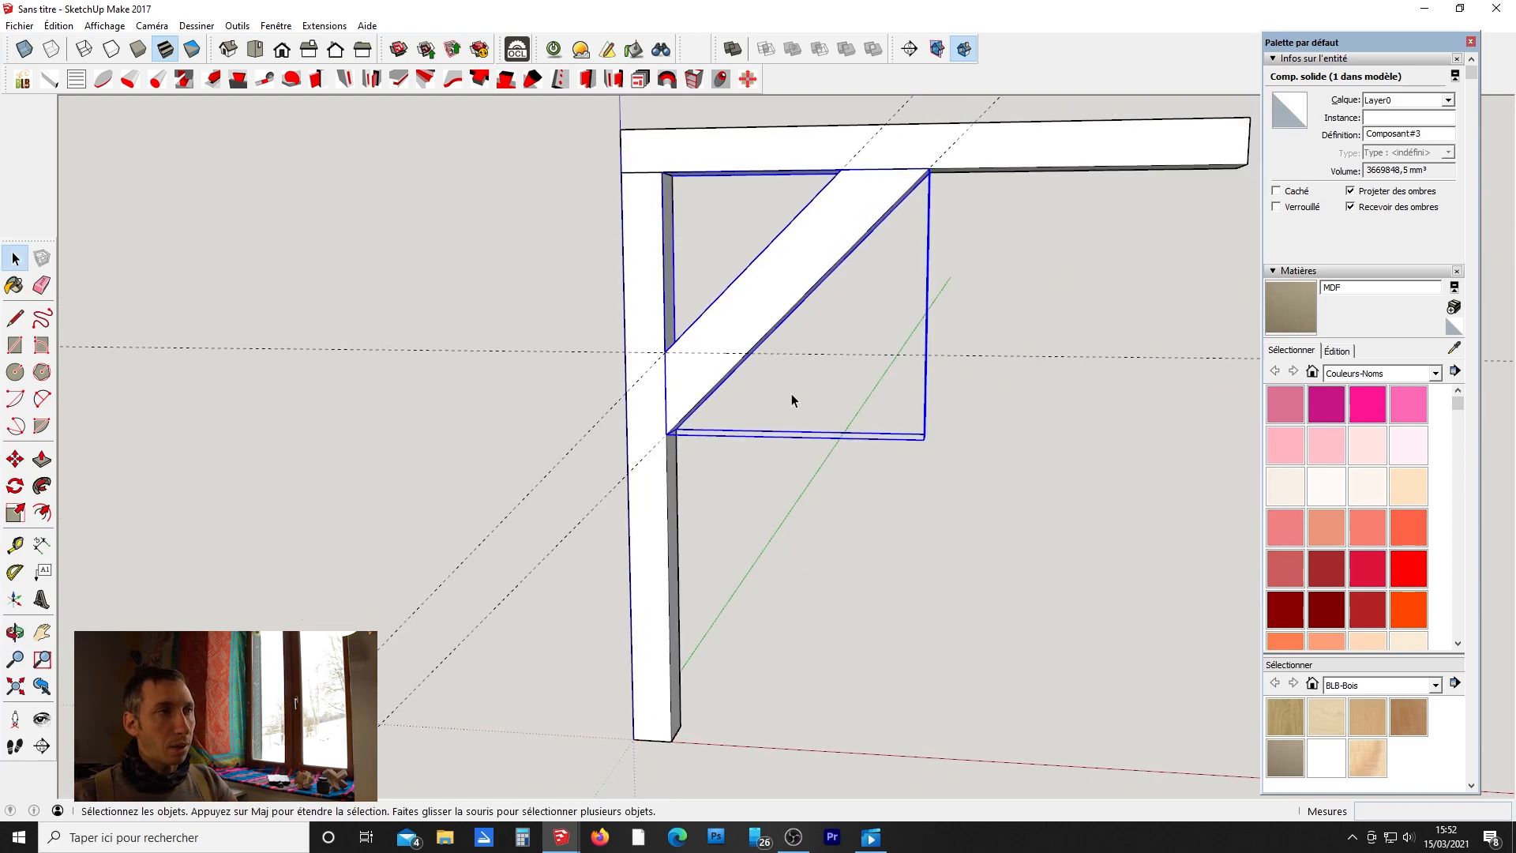
middle_drag(712, 388, 801, 397)
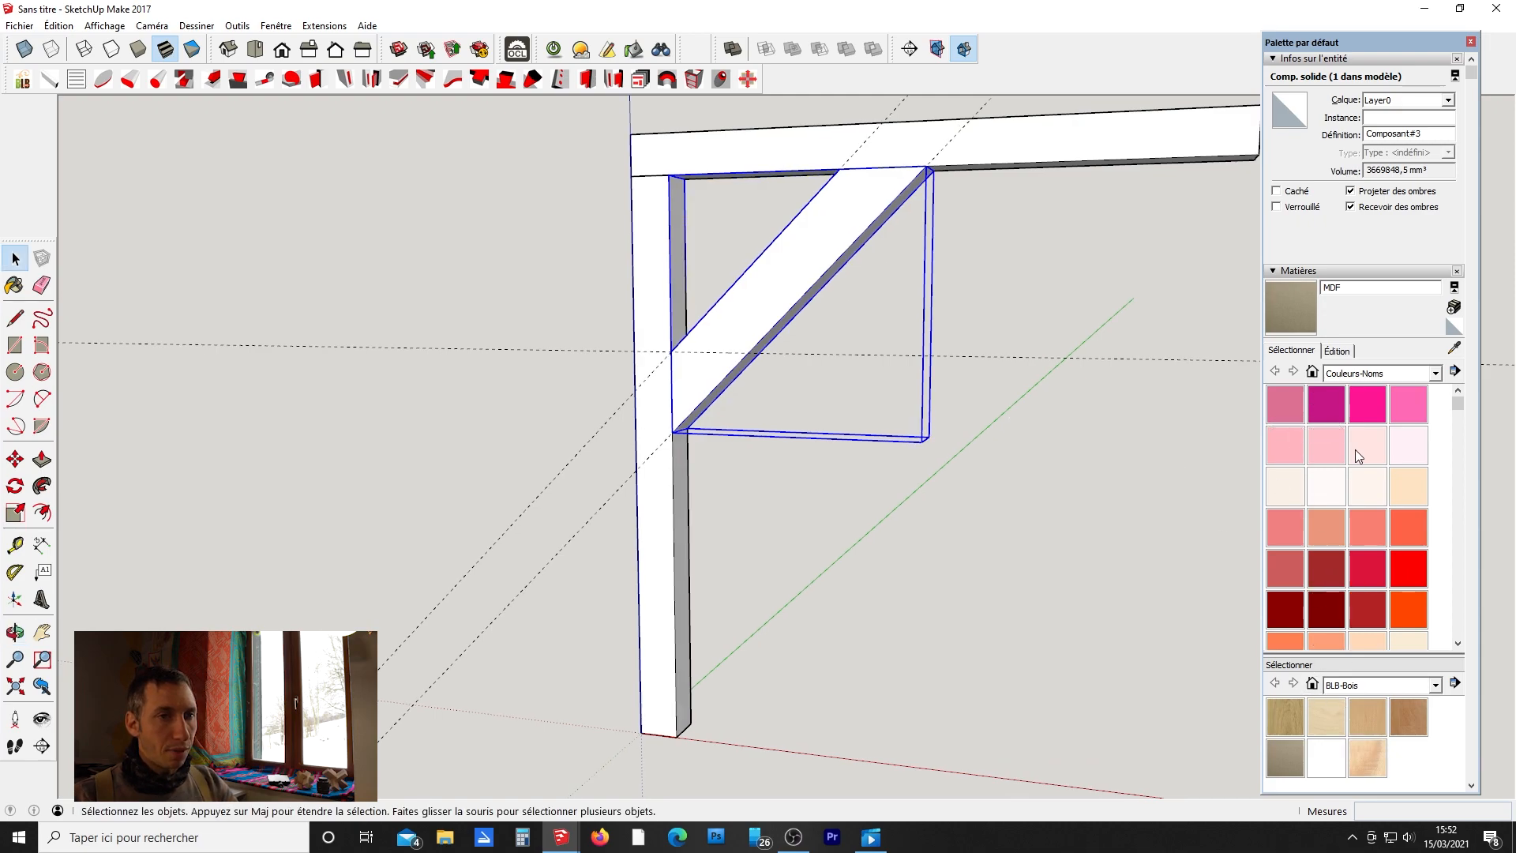
click(1291, 718)
click(773, 293)
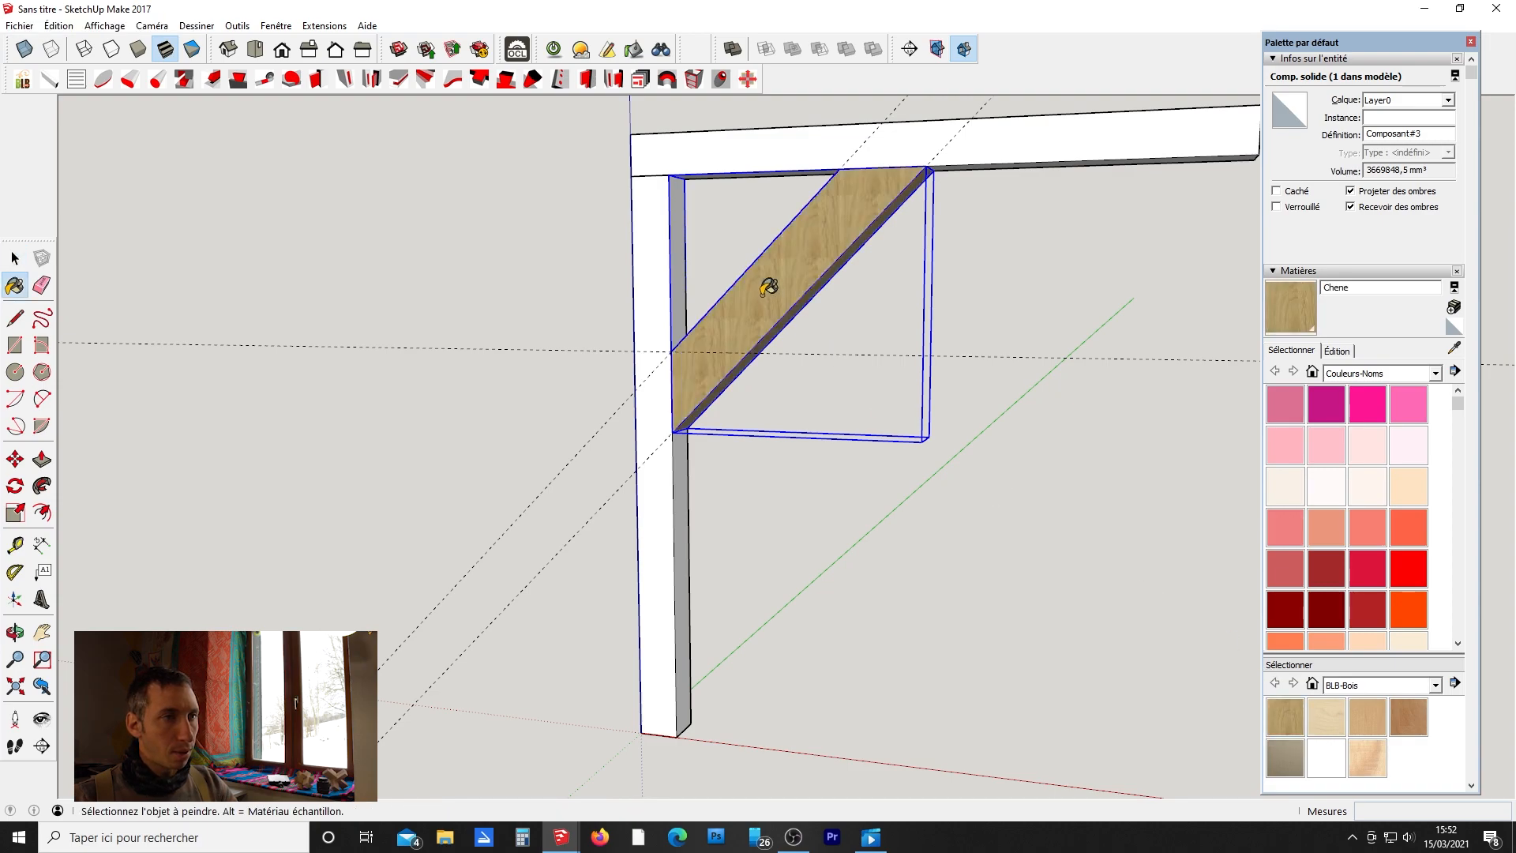
click(673, 268)
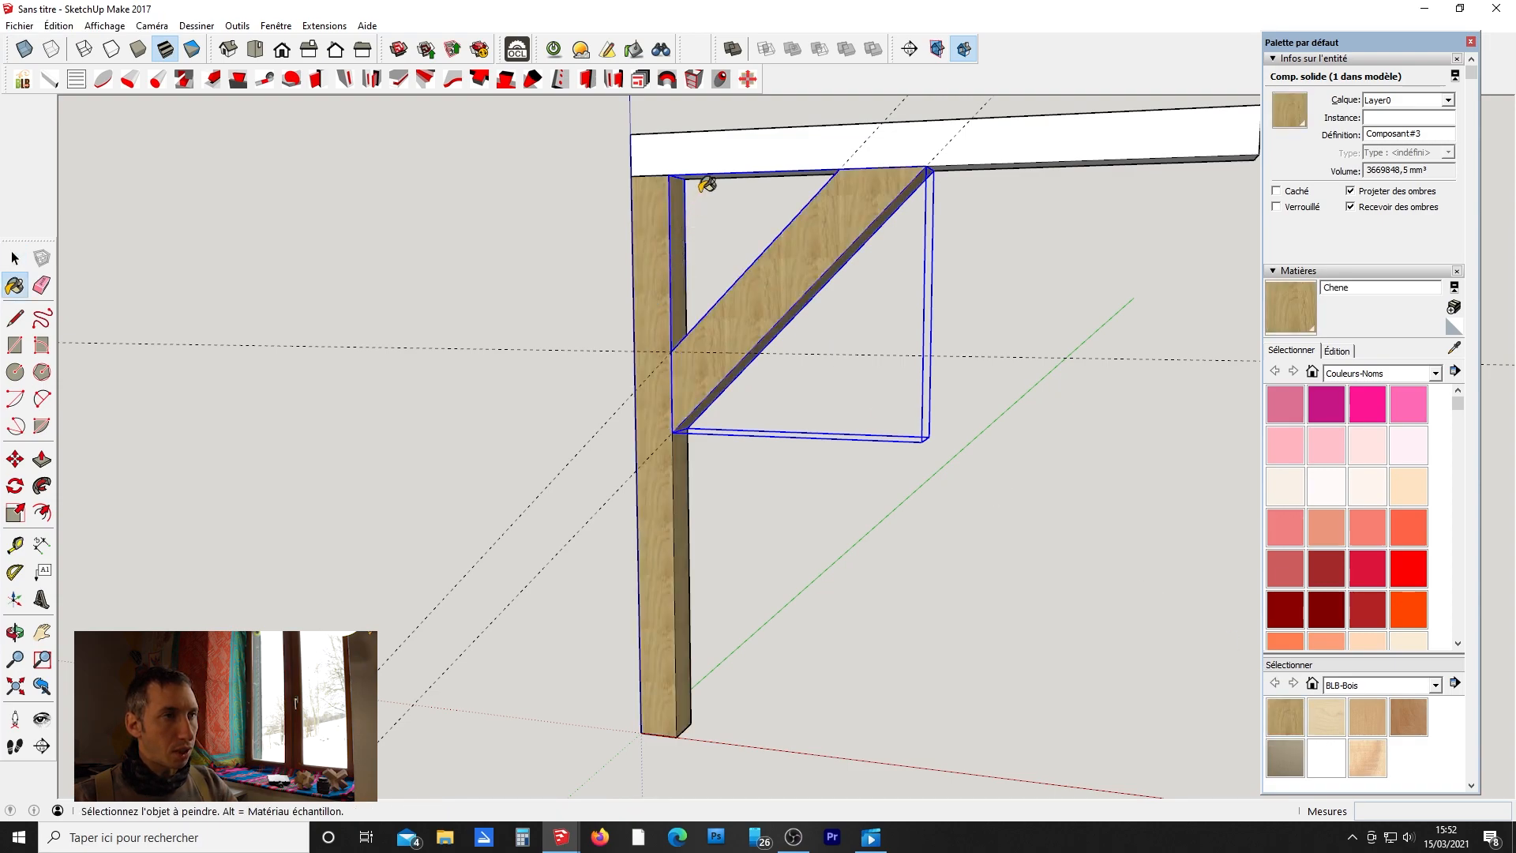
click(715, 147)
key(space)
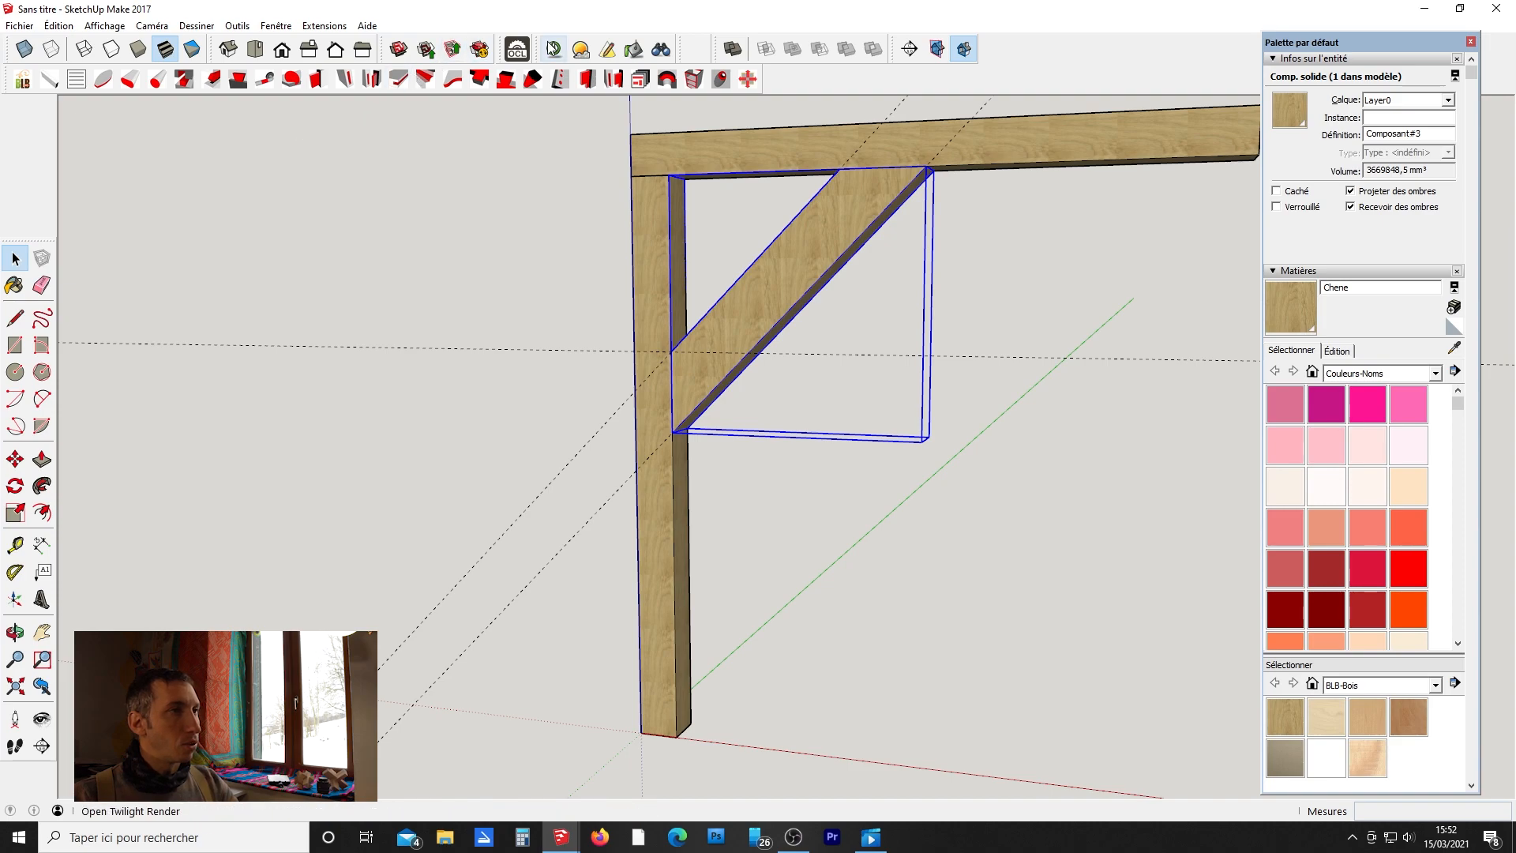
click(517, 49)
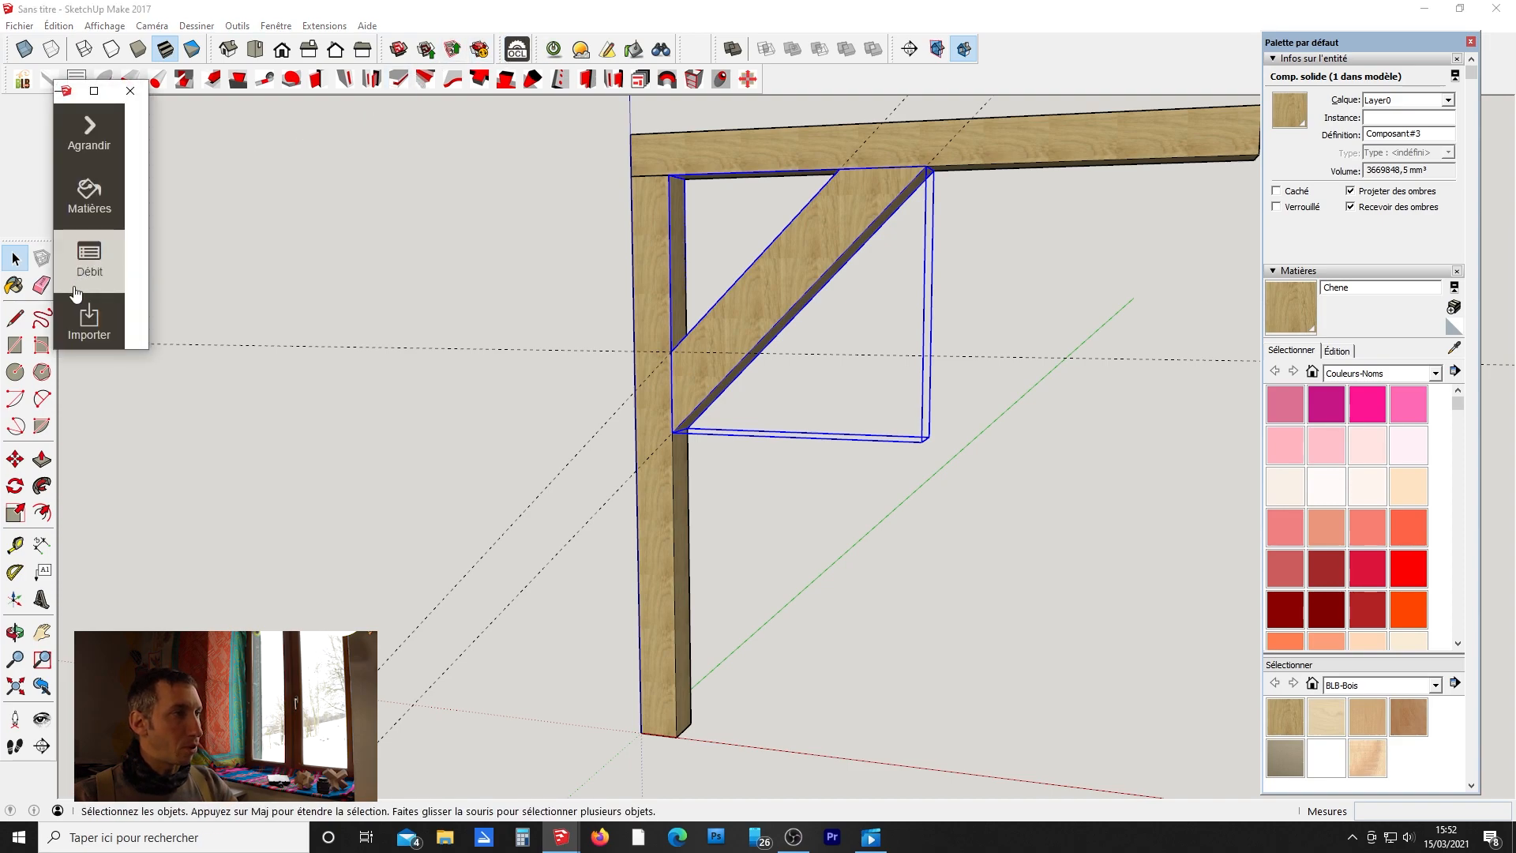
click(89, 263)
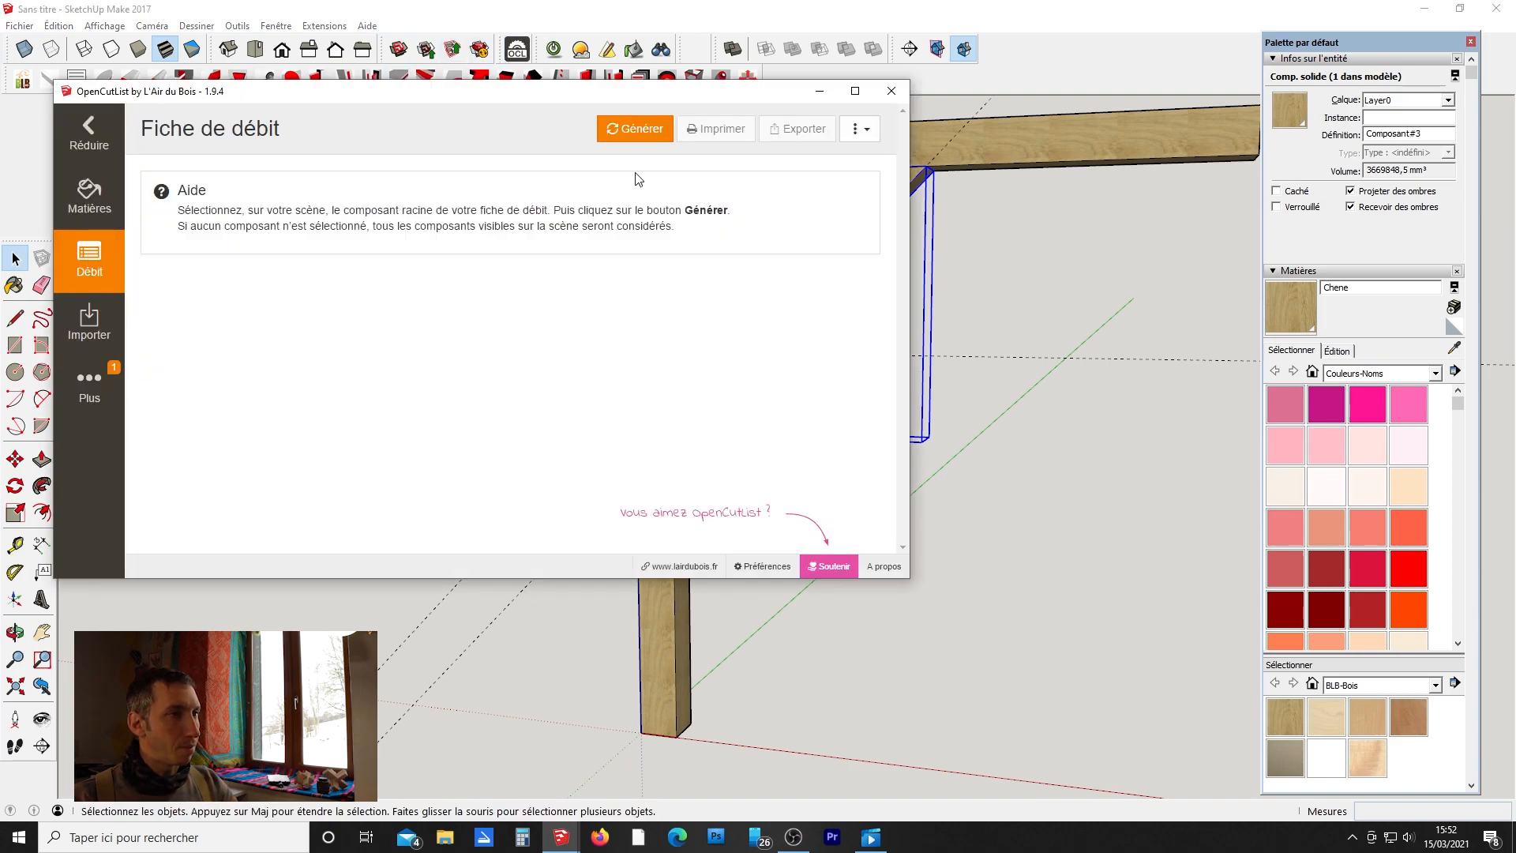
click(891, 91)
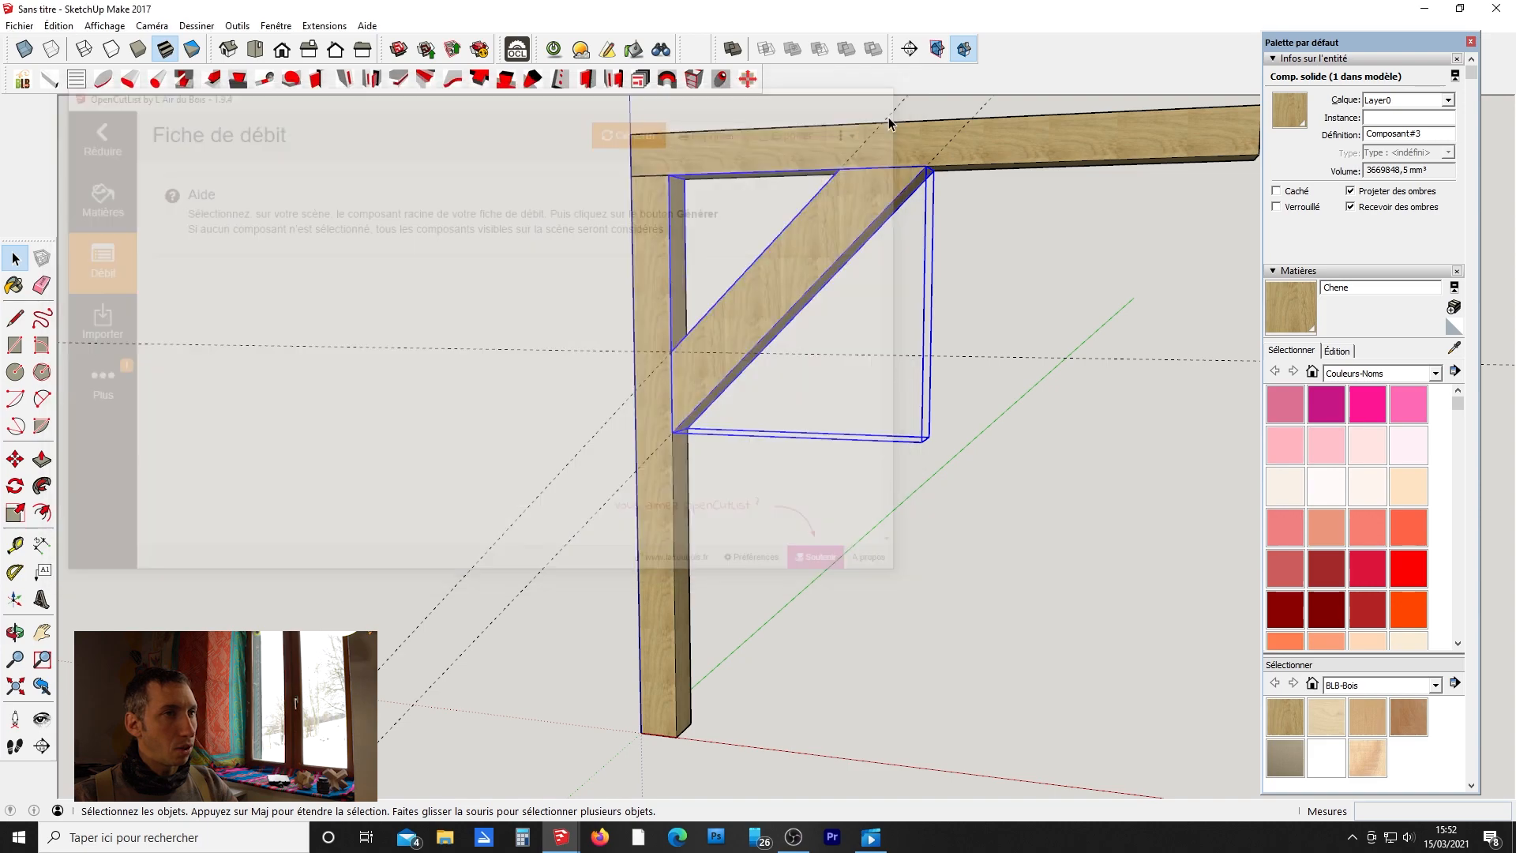
Clear the selection, generate the OpenCutList cut list for the whole structure, examine the parts' dimensions and minimize its window.
click(1018, 313)
click(517, 49)
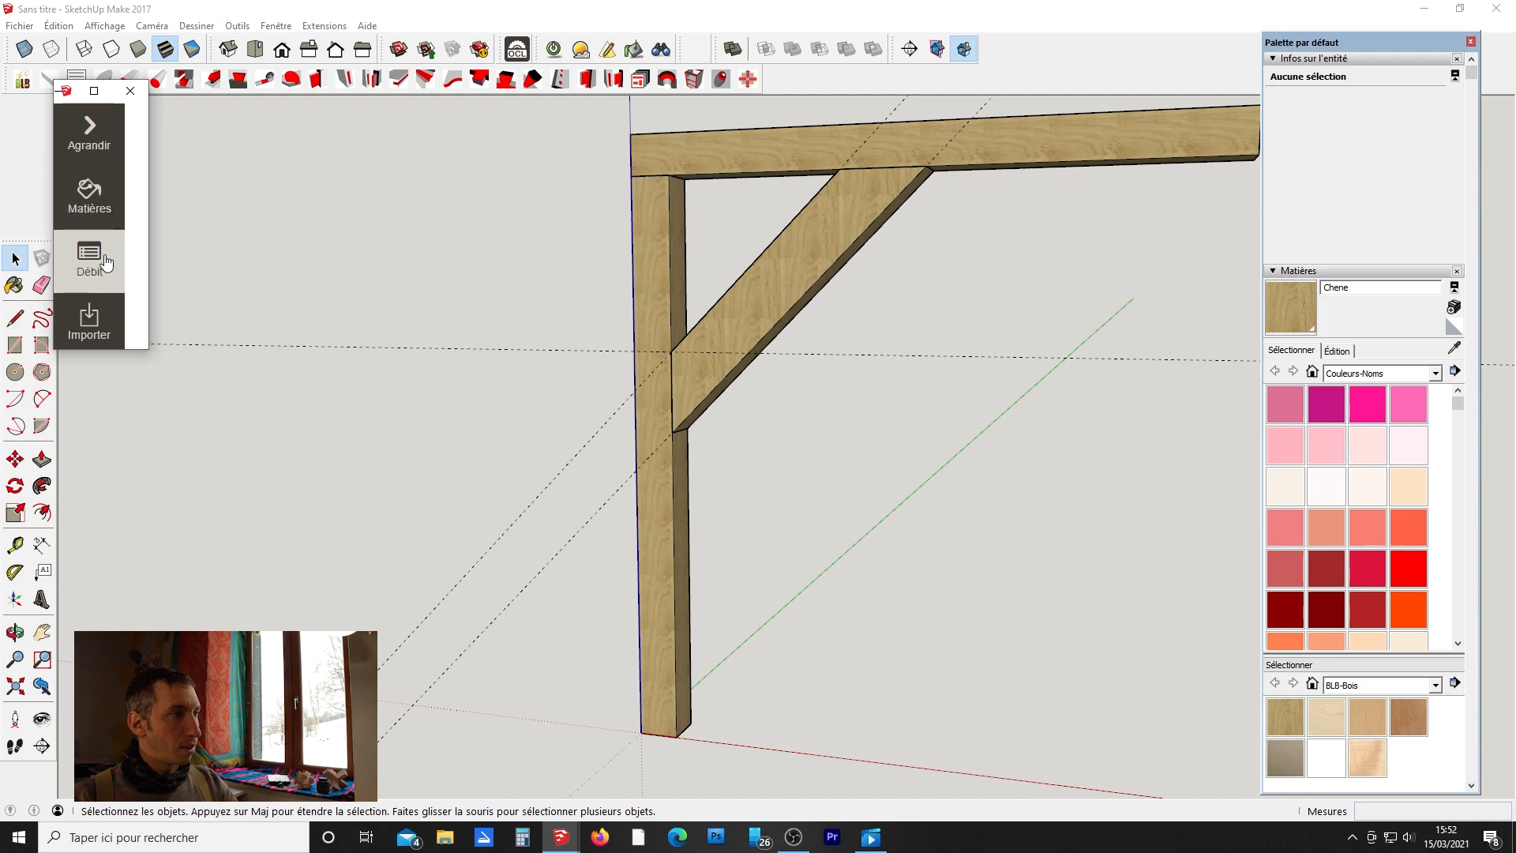
click(89, 259)
click(635, 128)
scroll(377, 247, down, 1)
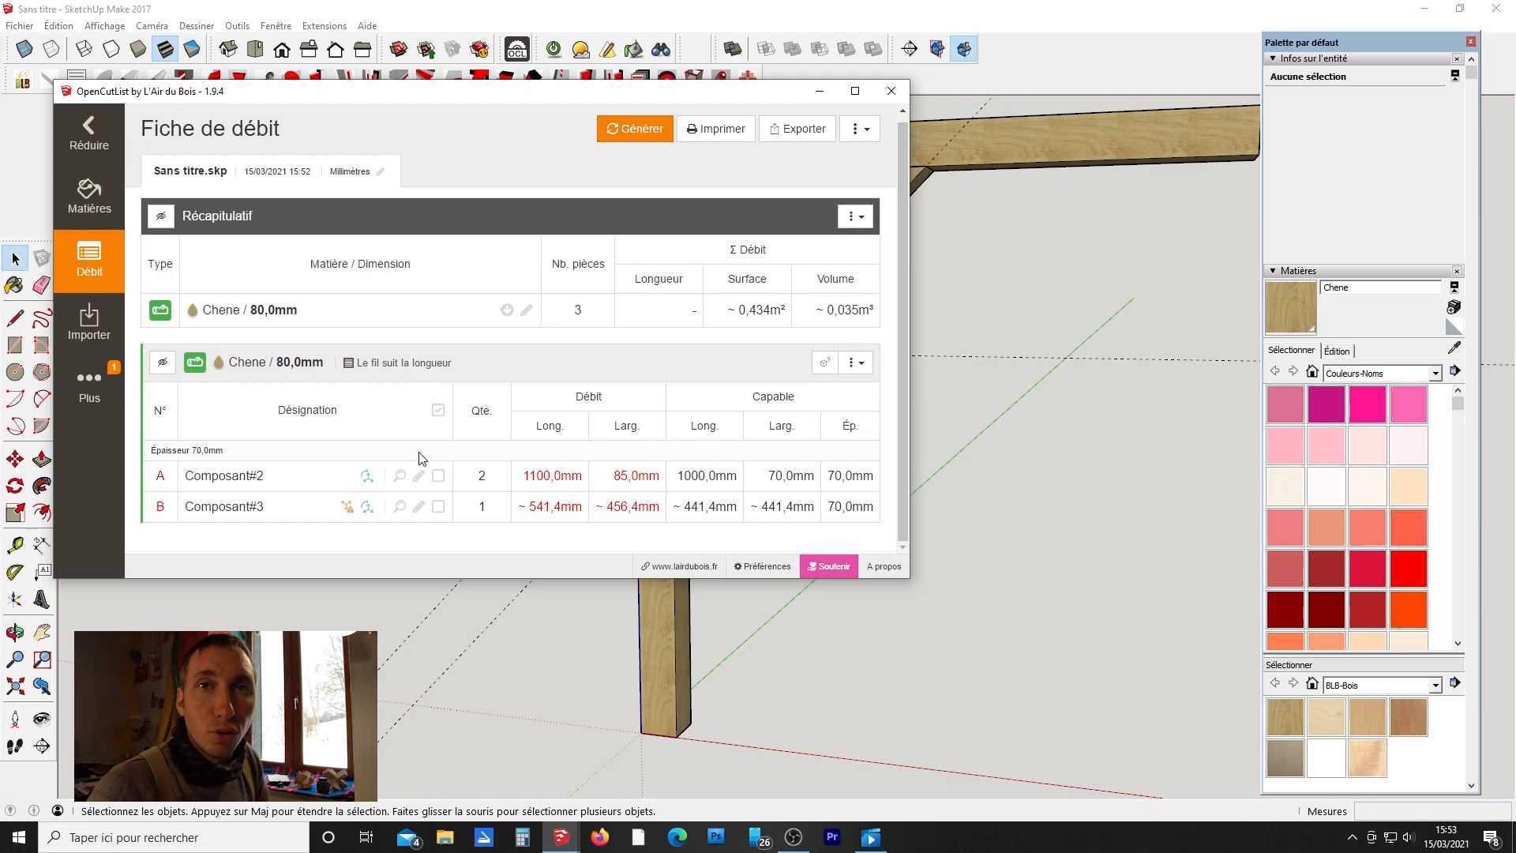
click(819, 94)
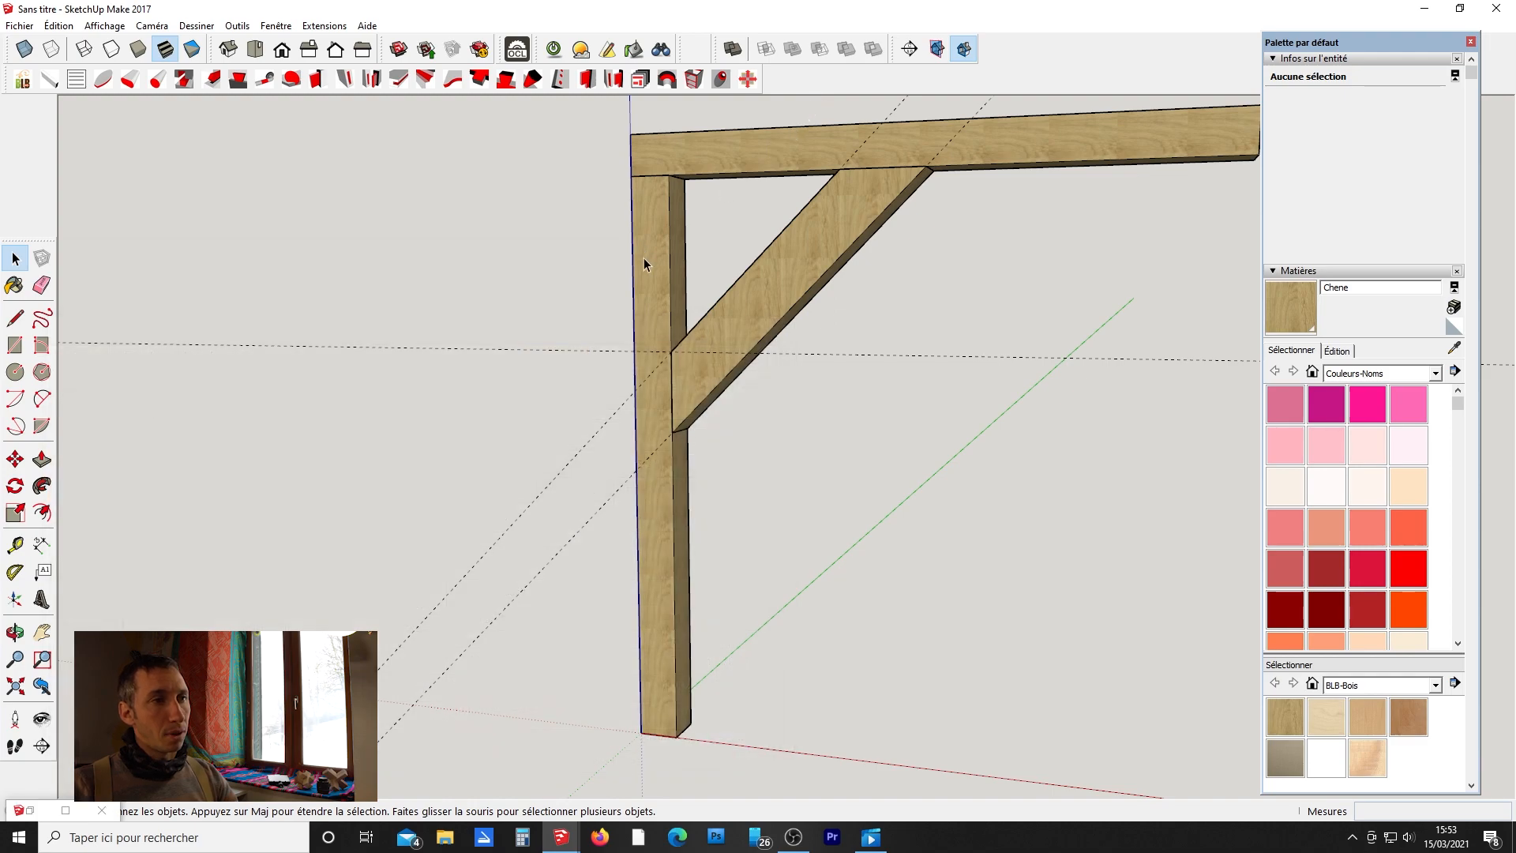
Rotate the brace component 45° about its lower corner at the post so that it lies horizontal.
middle_drag(778, 320, 865, 314)
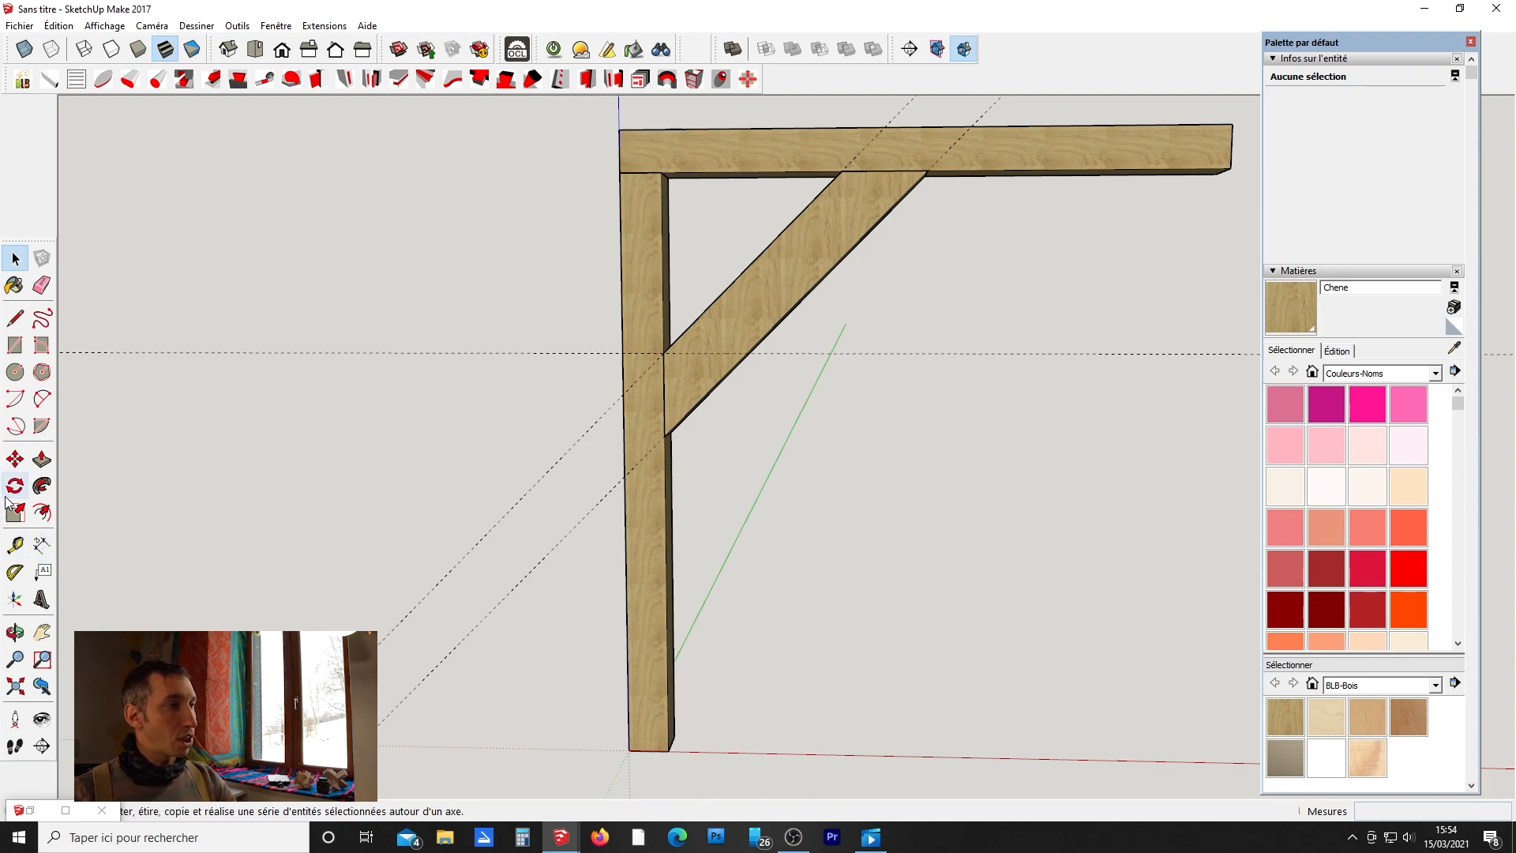
key(q)
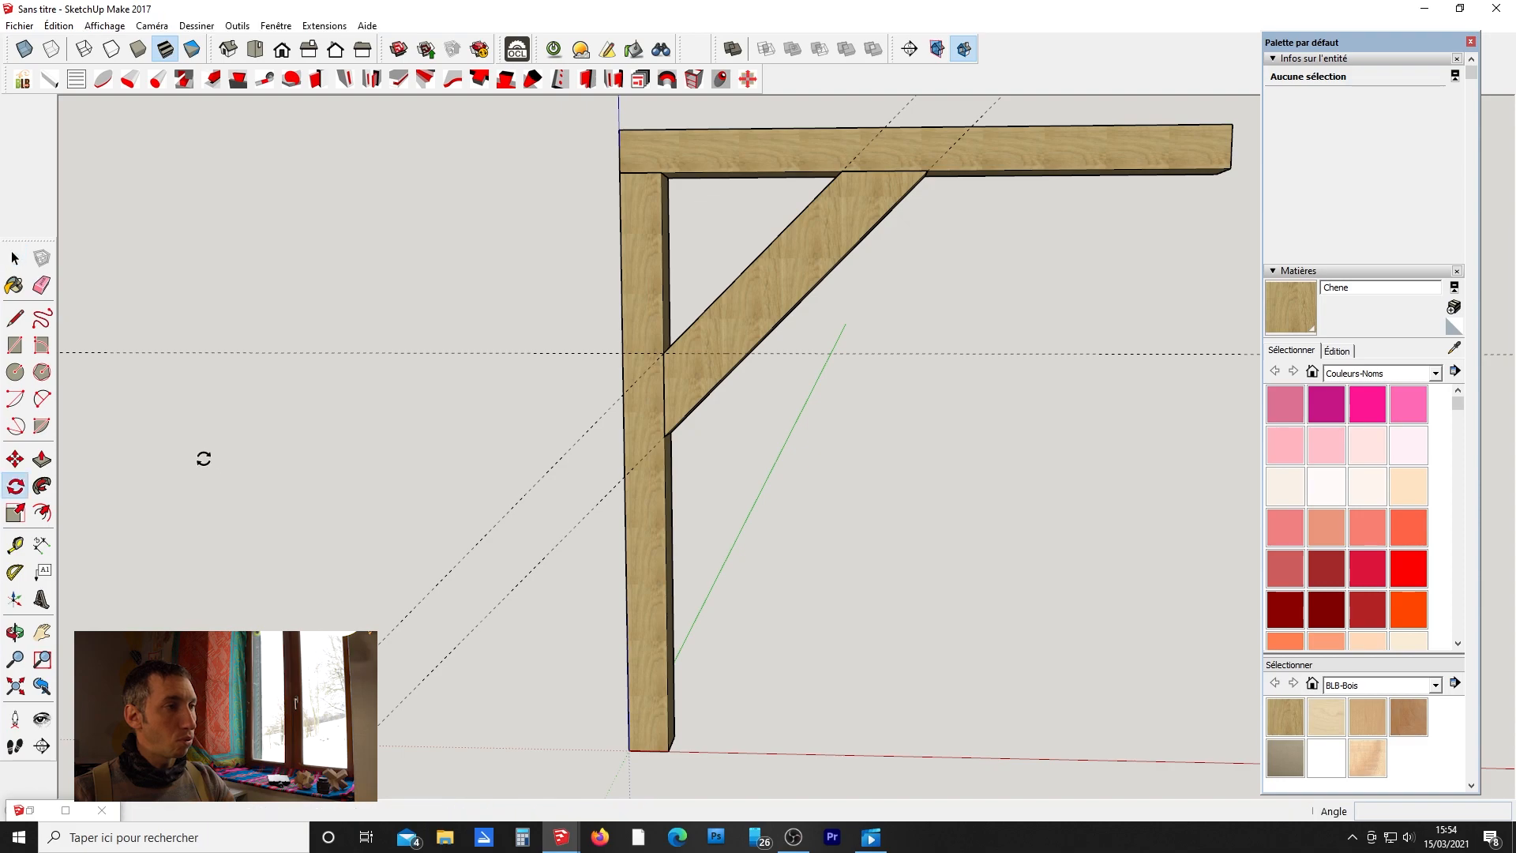
key(space)
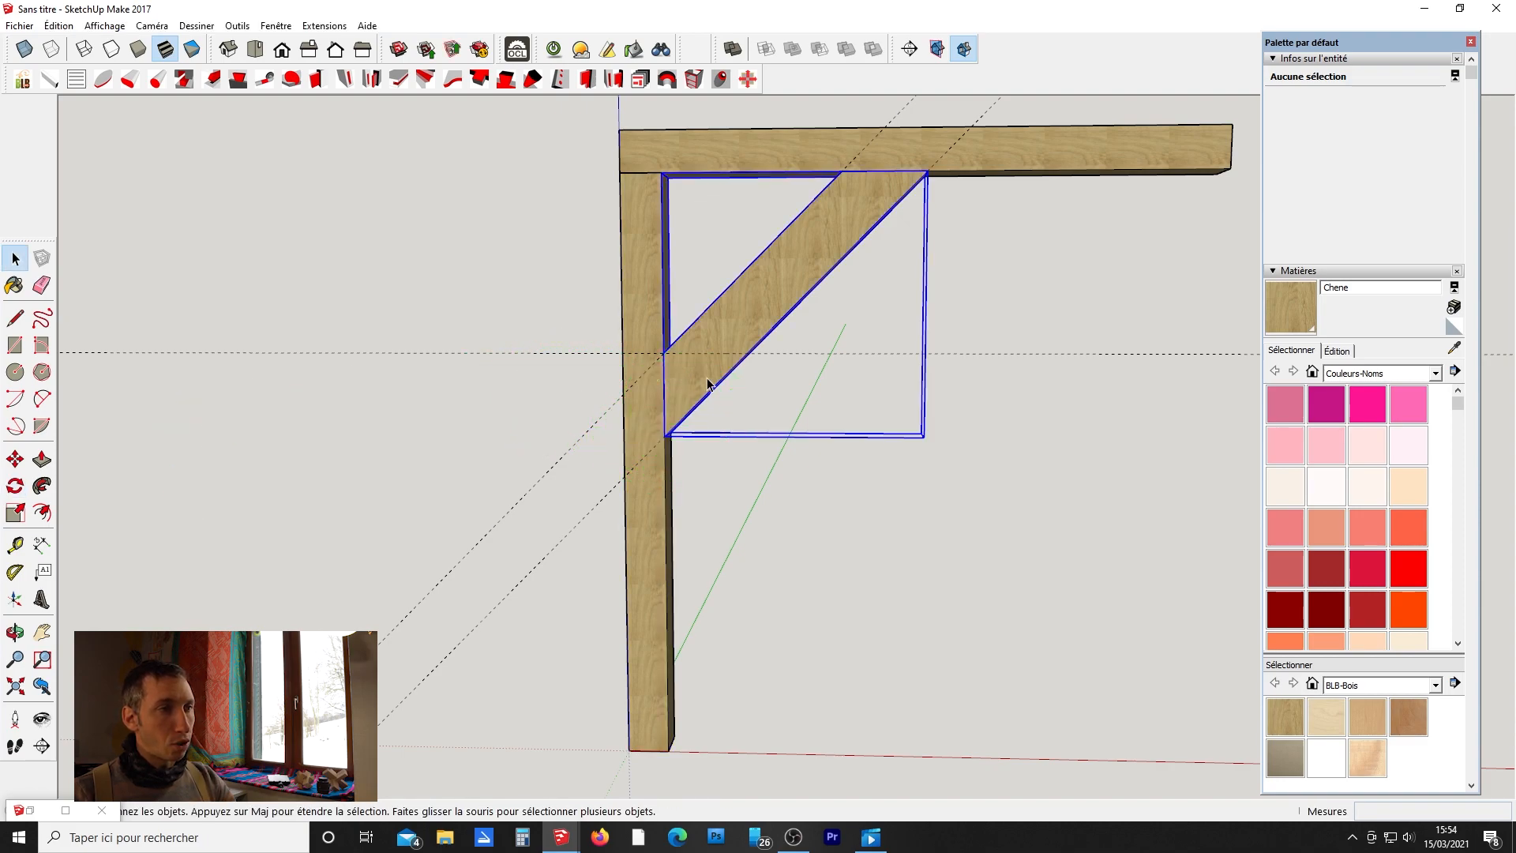
click(710, 370)
key(q)
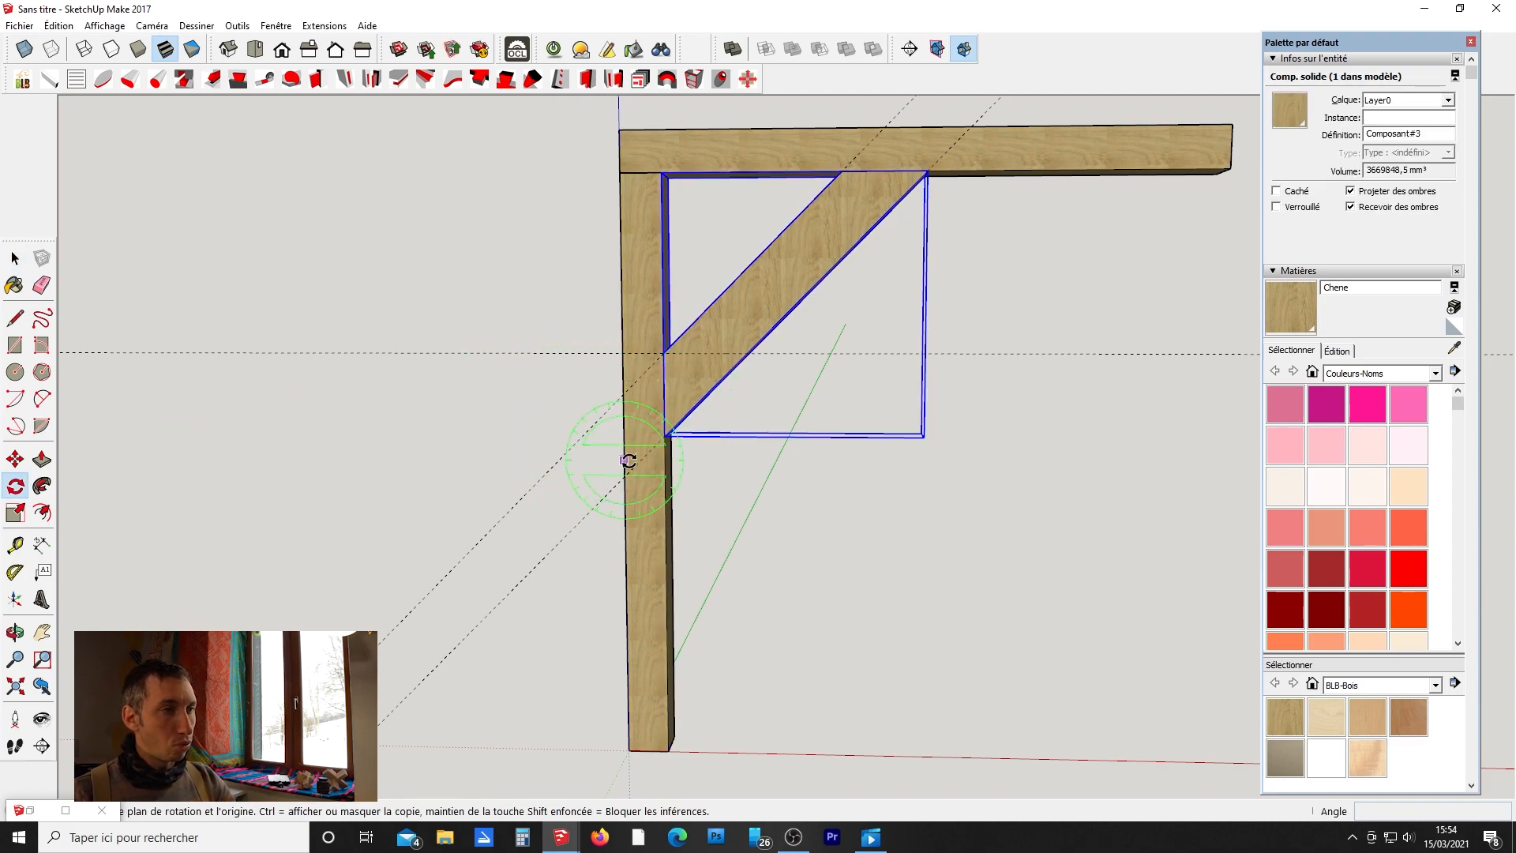
click(665, 435)
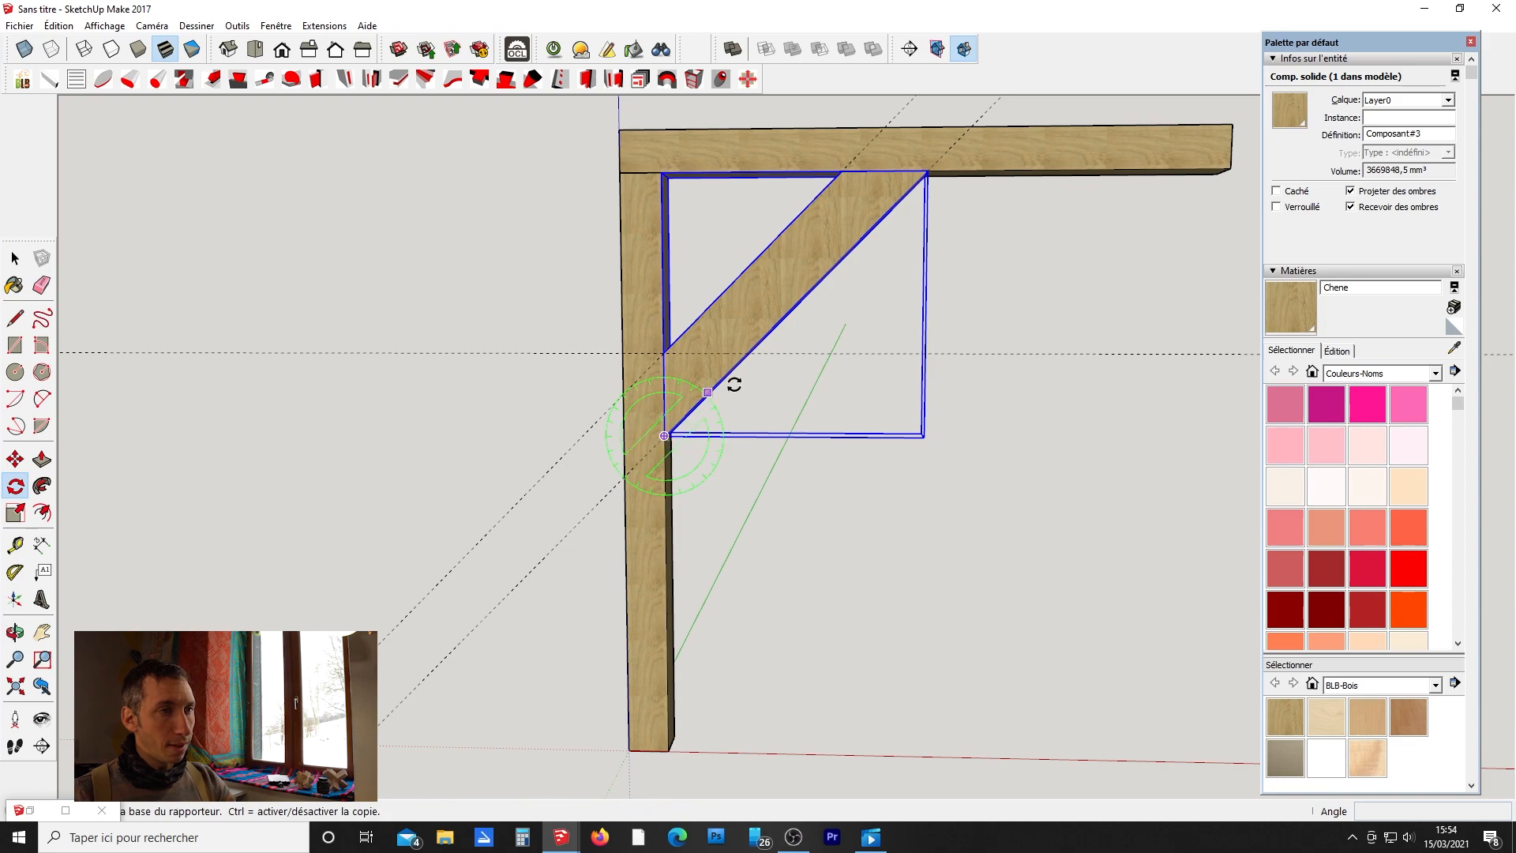
click(783, 312)
scroll(813, 328, down, 3)
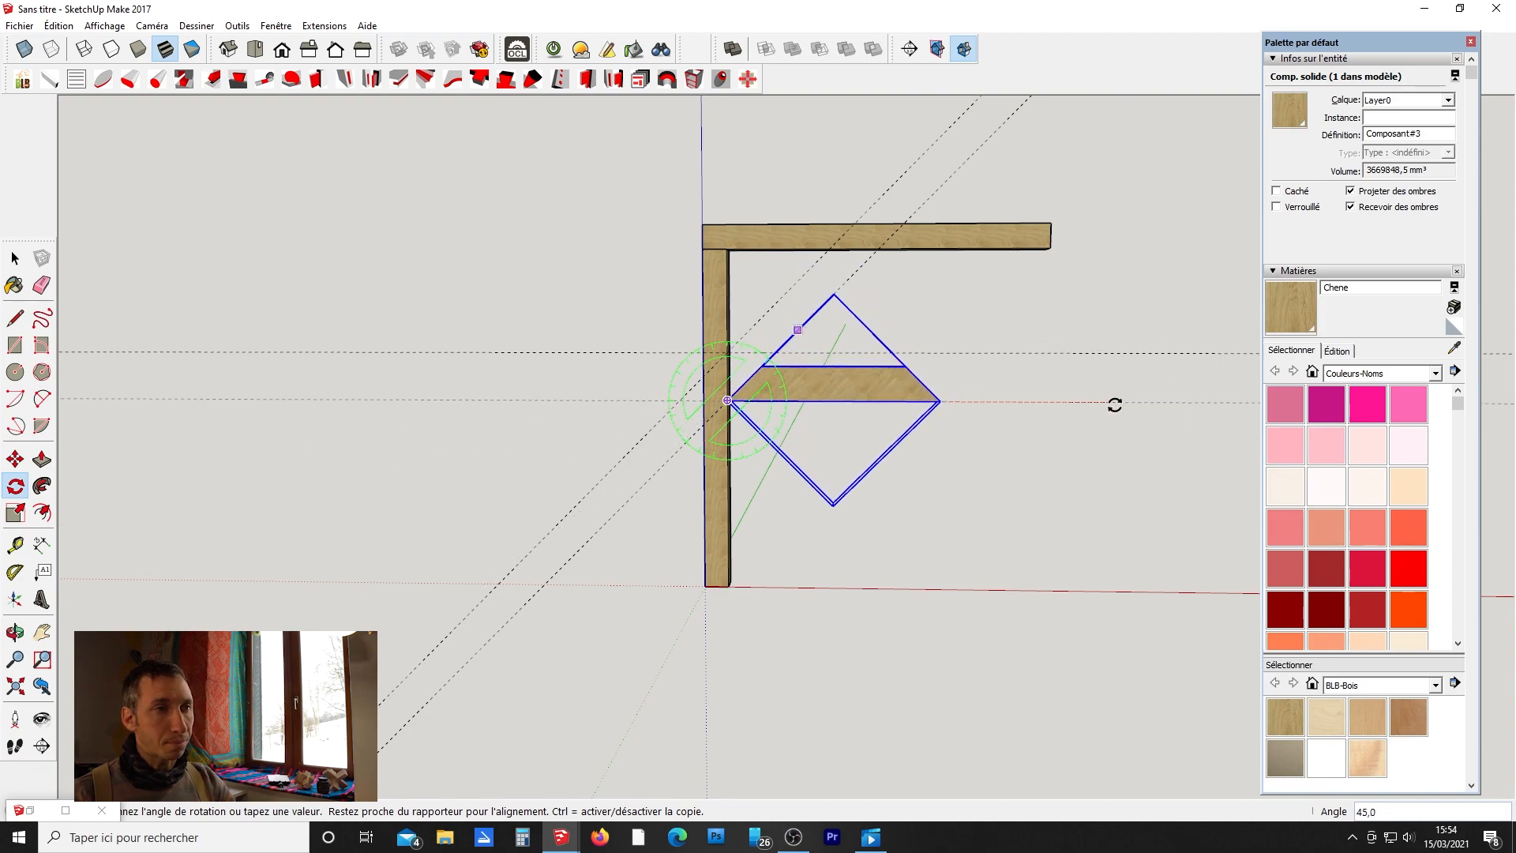
click(1115, 406)
key(space)
Explode the horizontal brace component and make its geometry into a new component with axes aligned to its length.
right_click(853, 396)
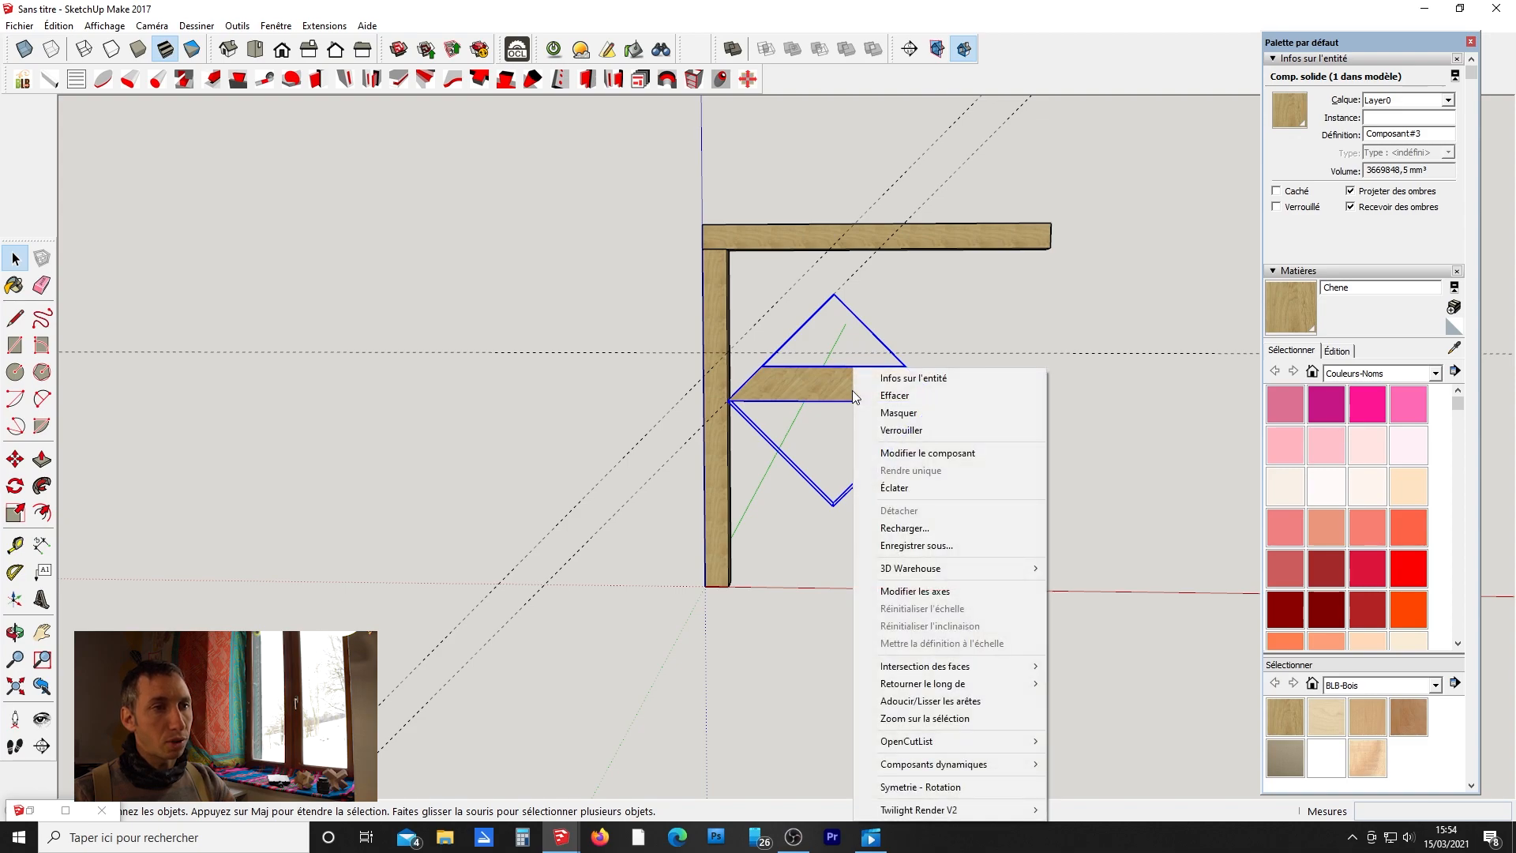
click(895, 489)
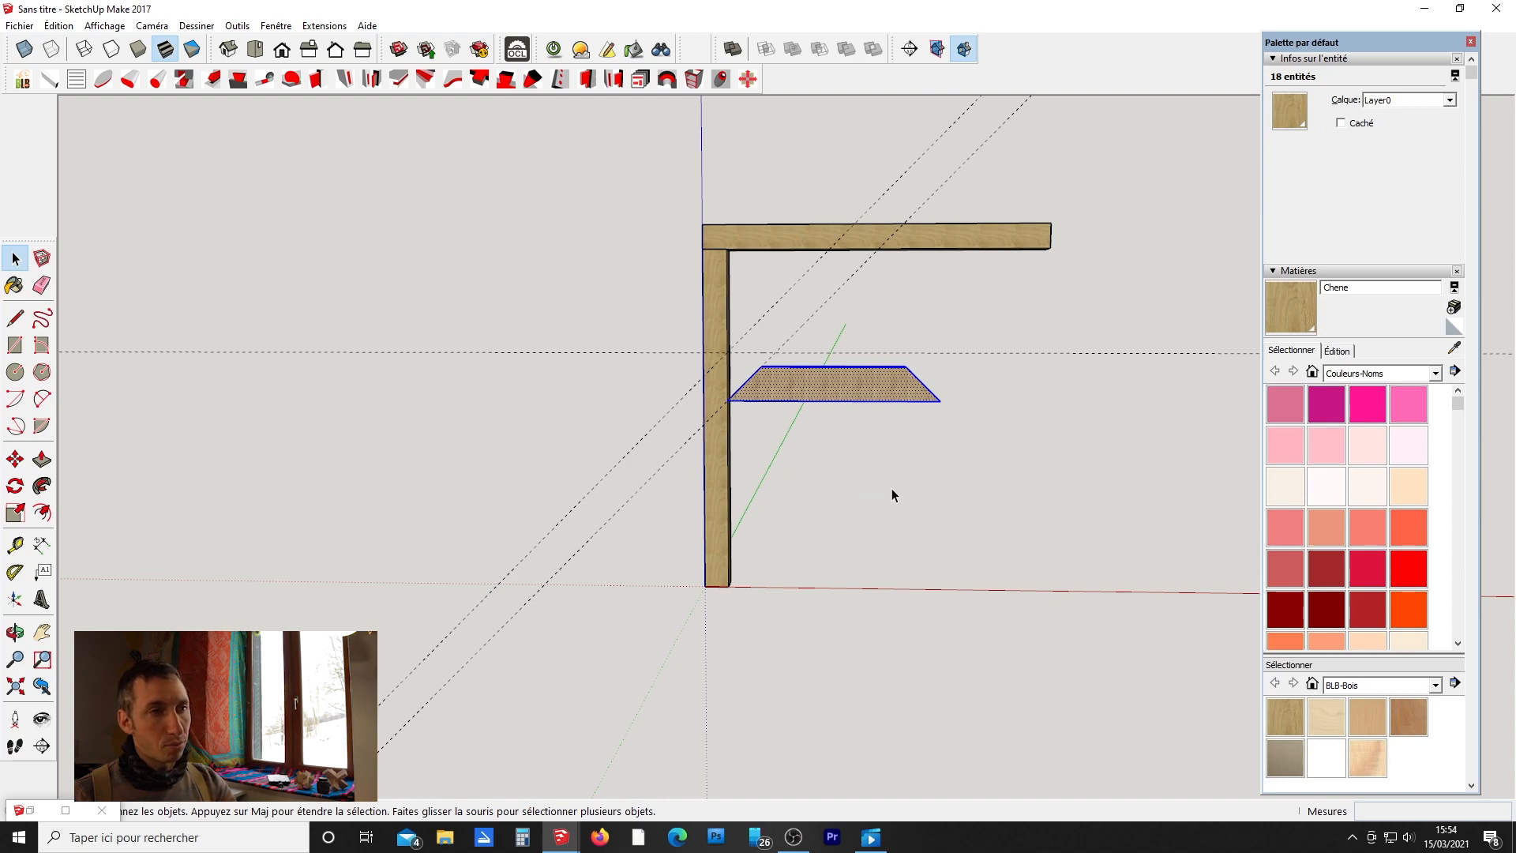
key(g)
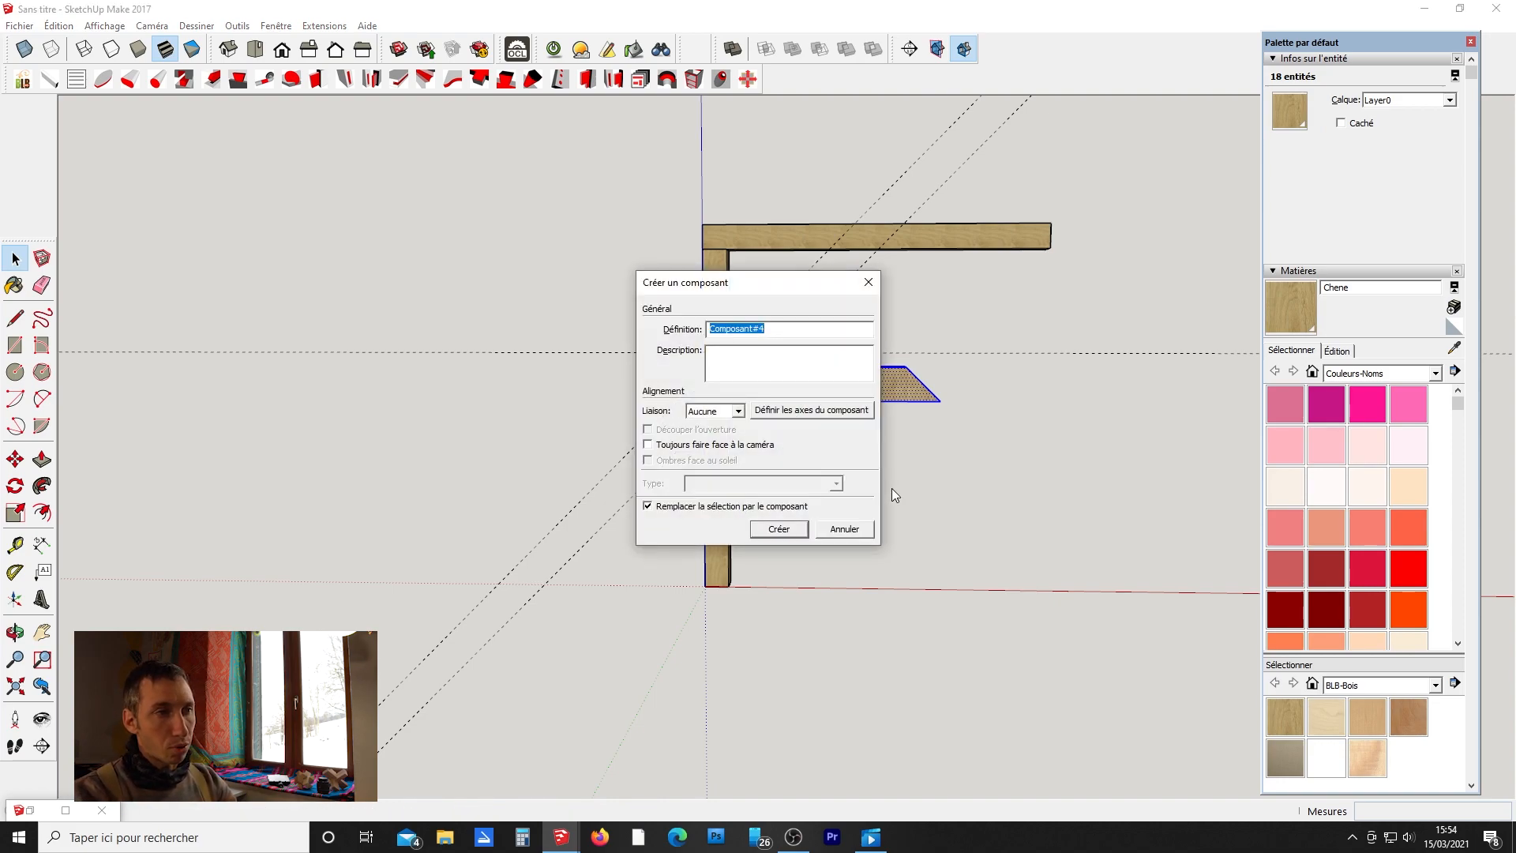
key(Return)
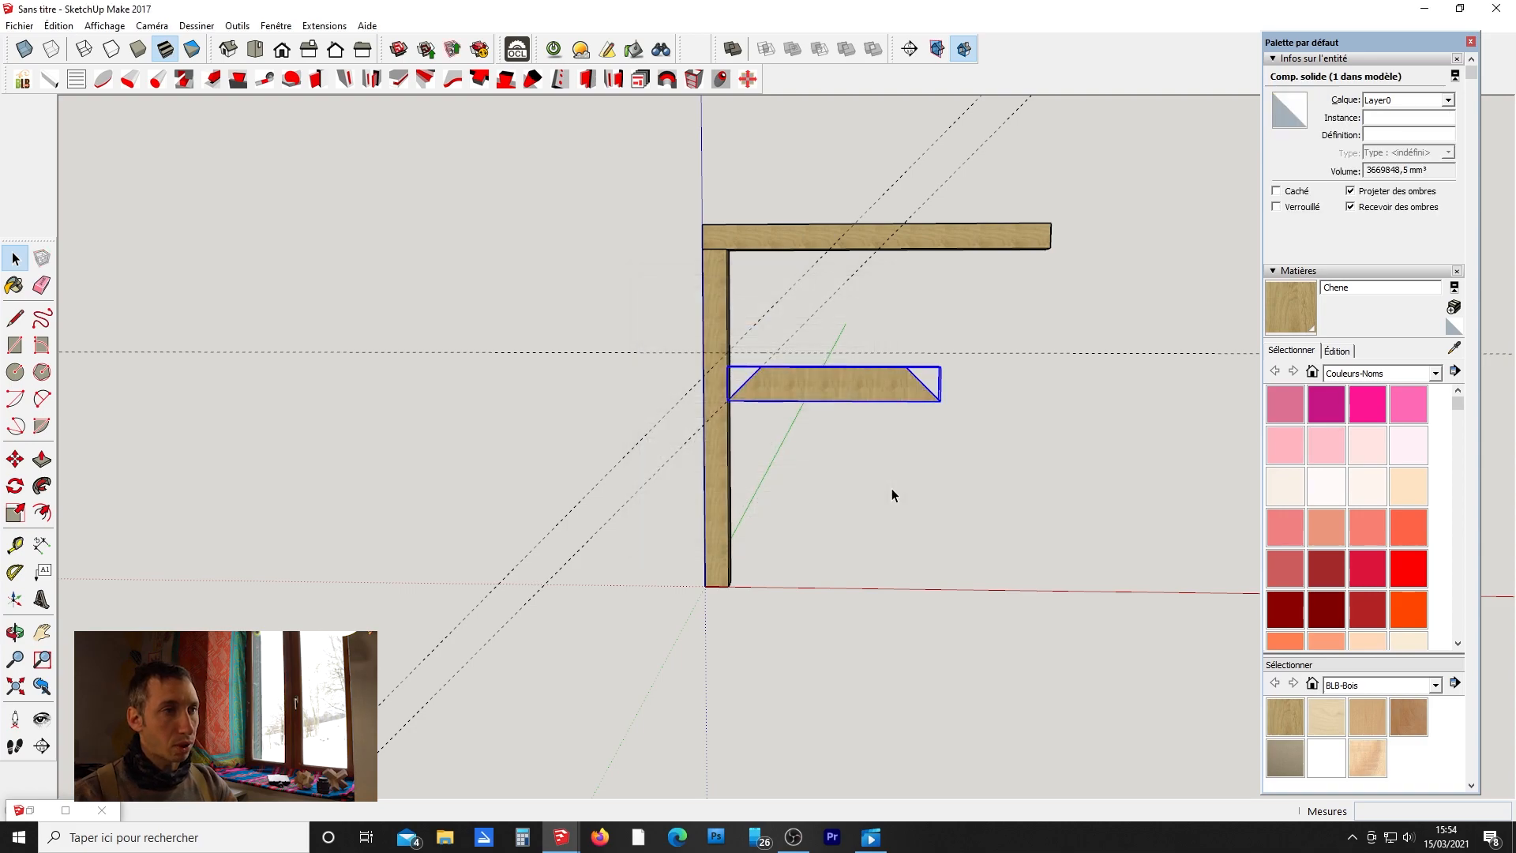
Rotate the brace component about its lower corner at the post back onto the diagonal guides, against the beam's underside.
scroll(693, 440, up, 4)
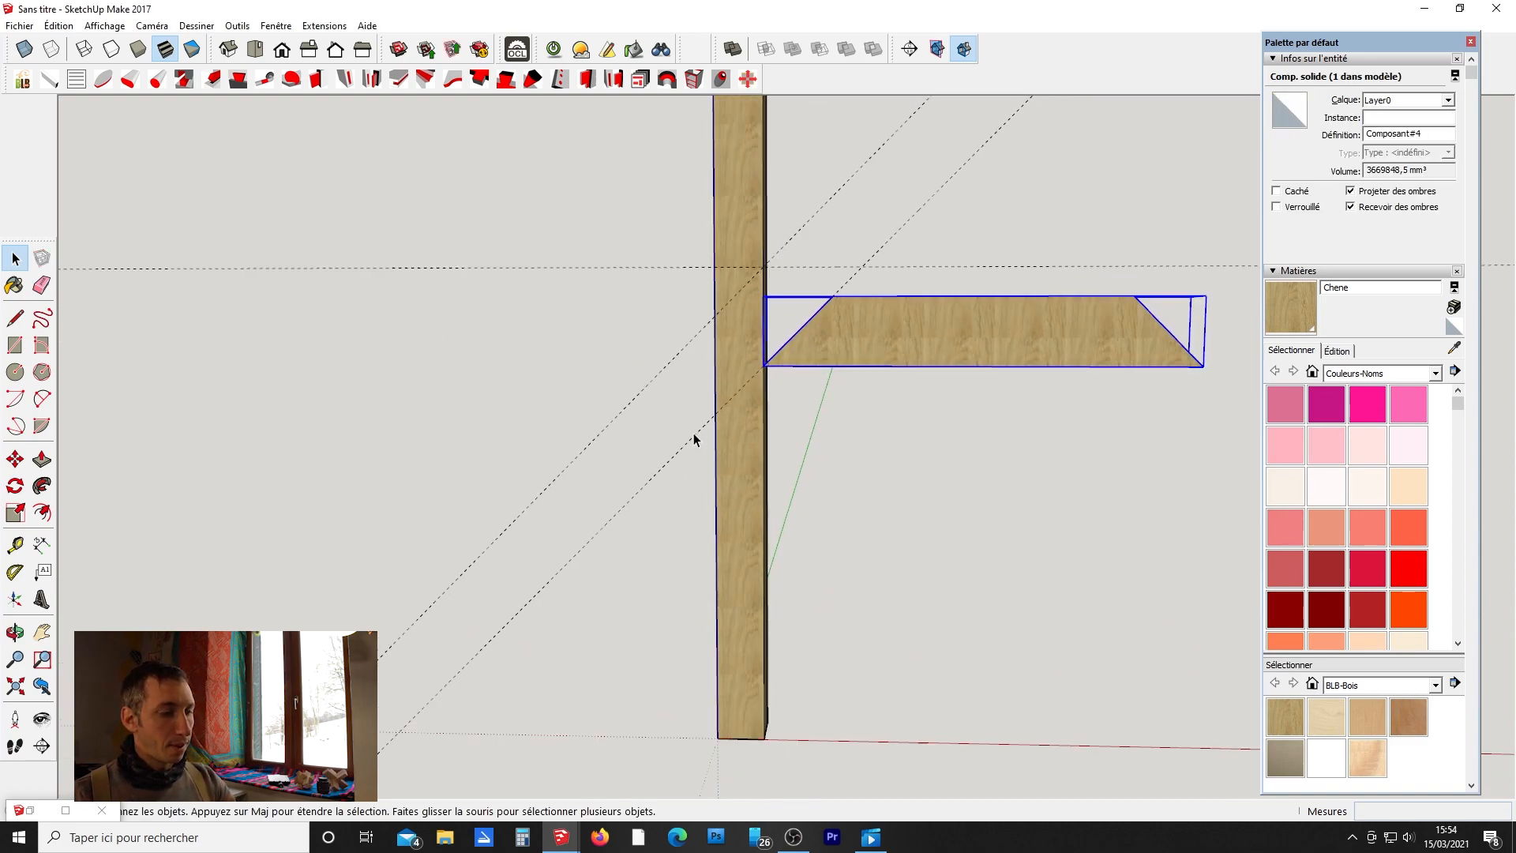
scroll(693, 432, down, 3)
key(q)
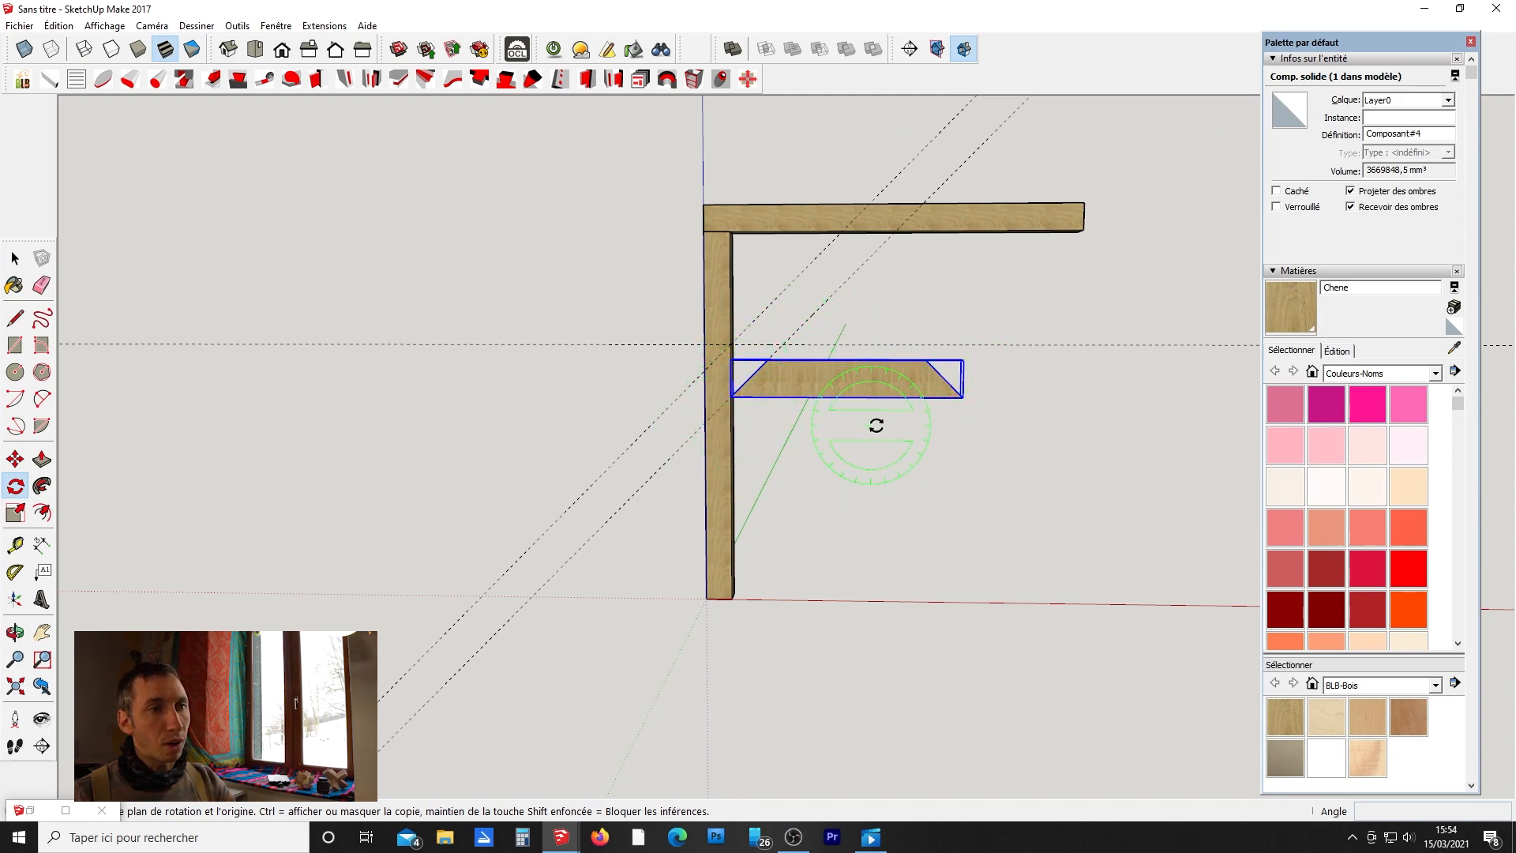
click(730, 396)
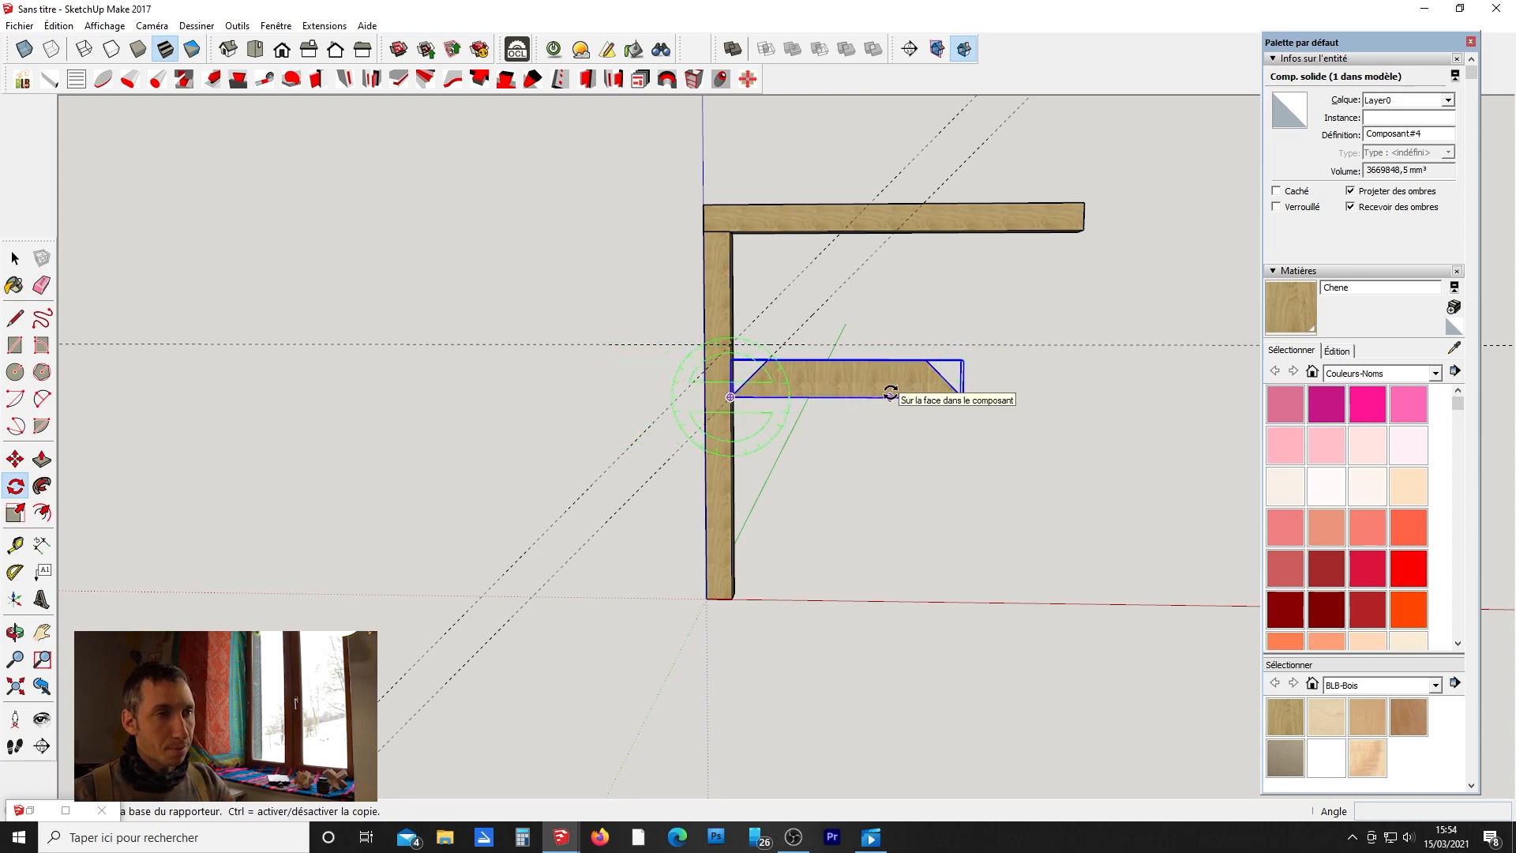
click(890, 397)
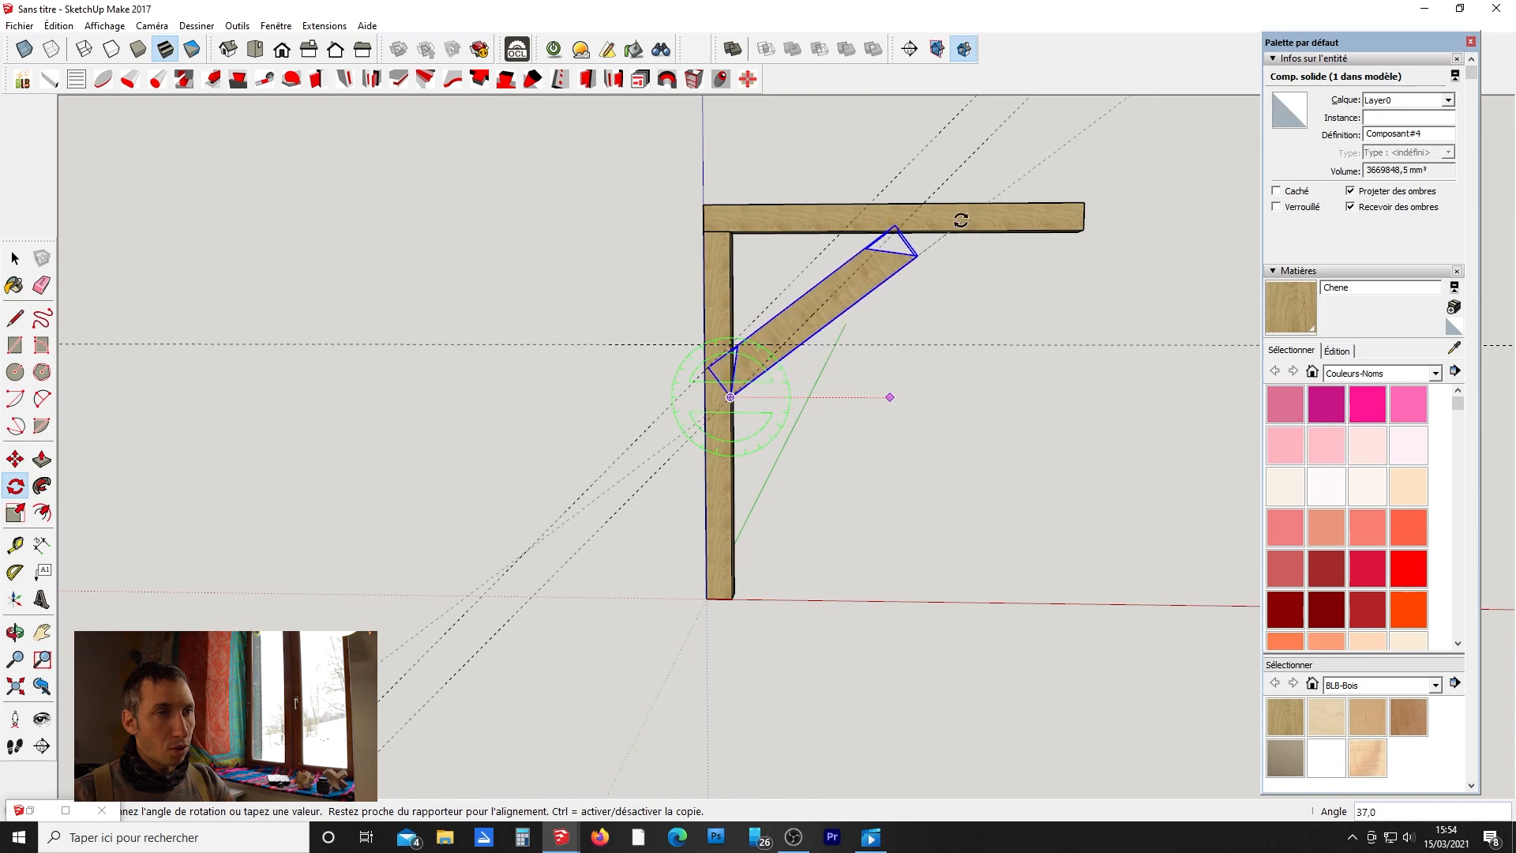
click(925, 200)
key(space)
click(481, 376)
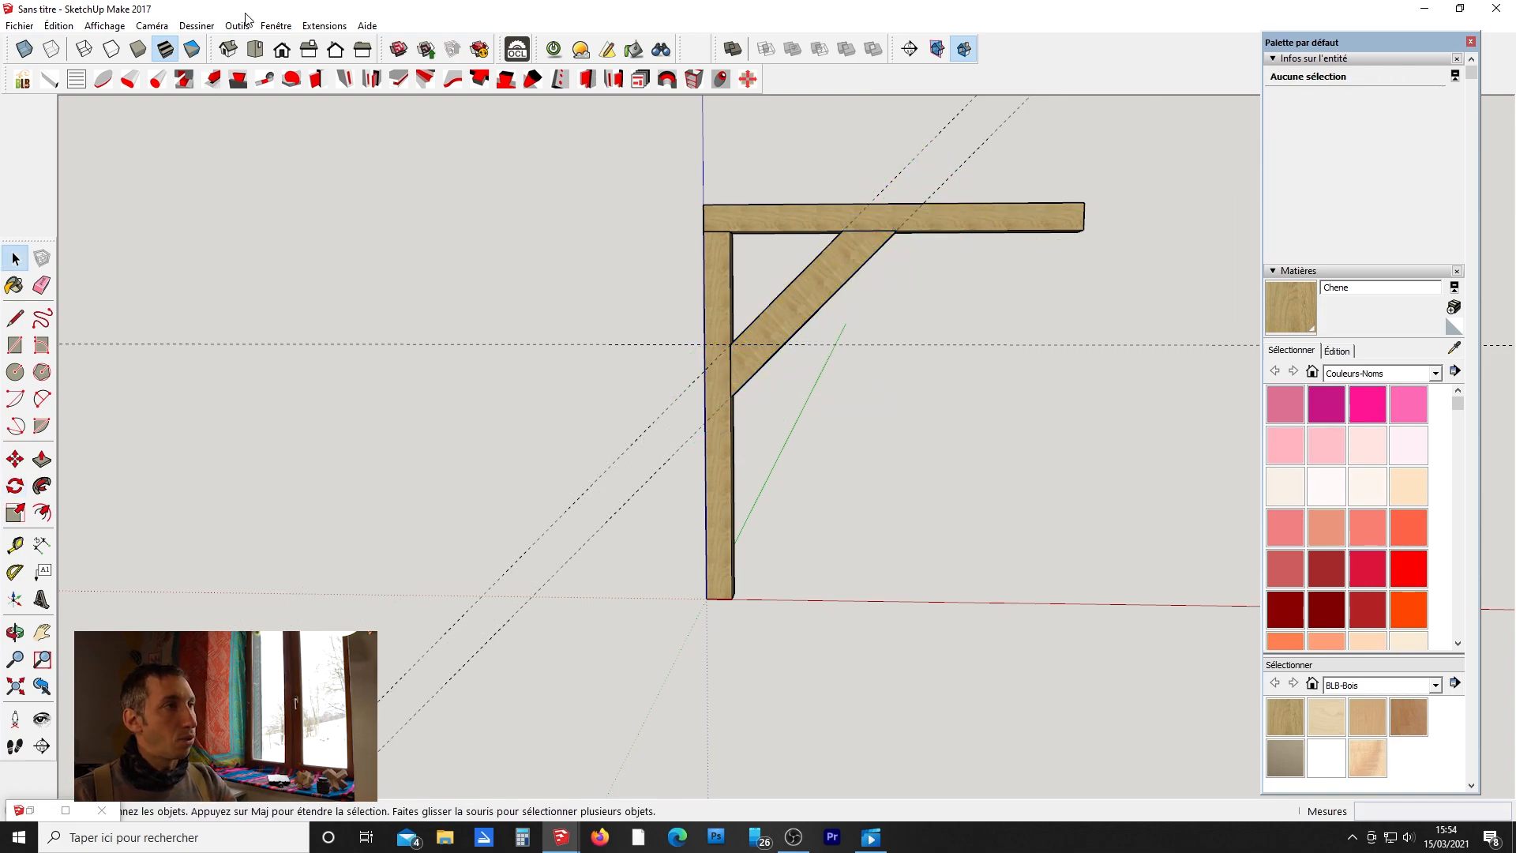
Generate the OpenCutList cut list for all components, check the brace's length, width and thickness, and close its window.
click(515, 53)
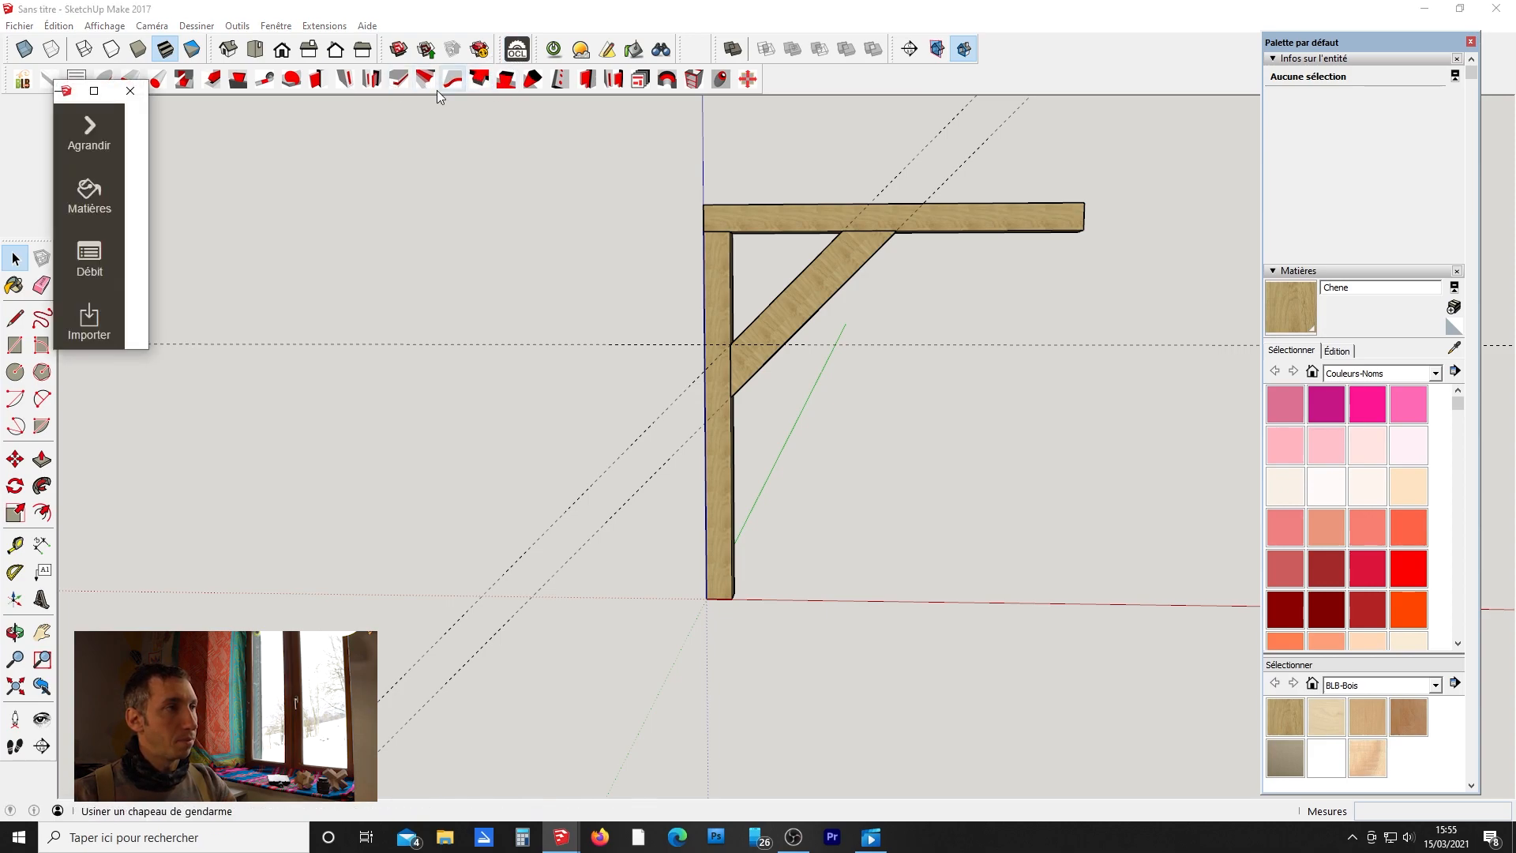
click(111, 267)
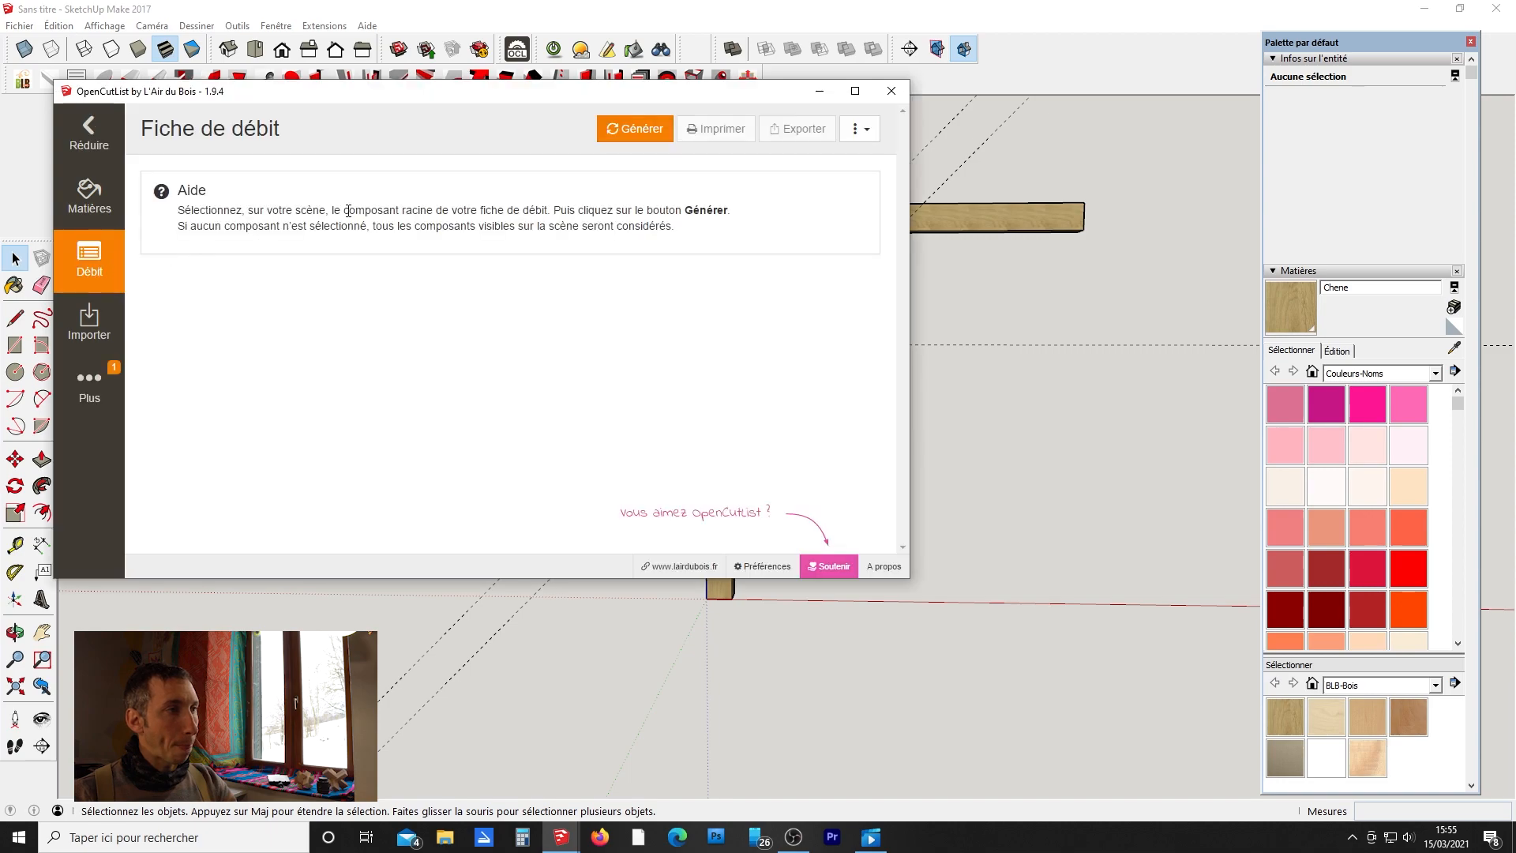
click(637, 131)
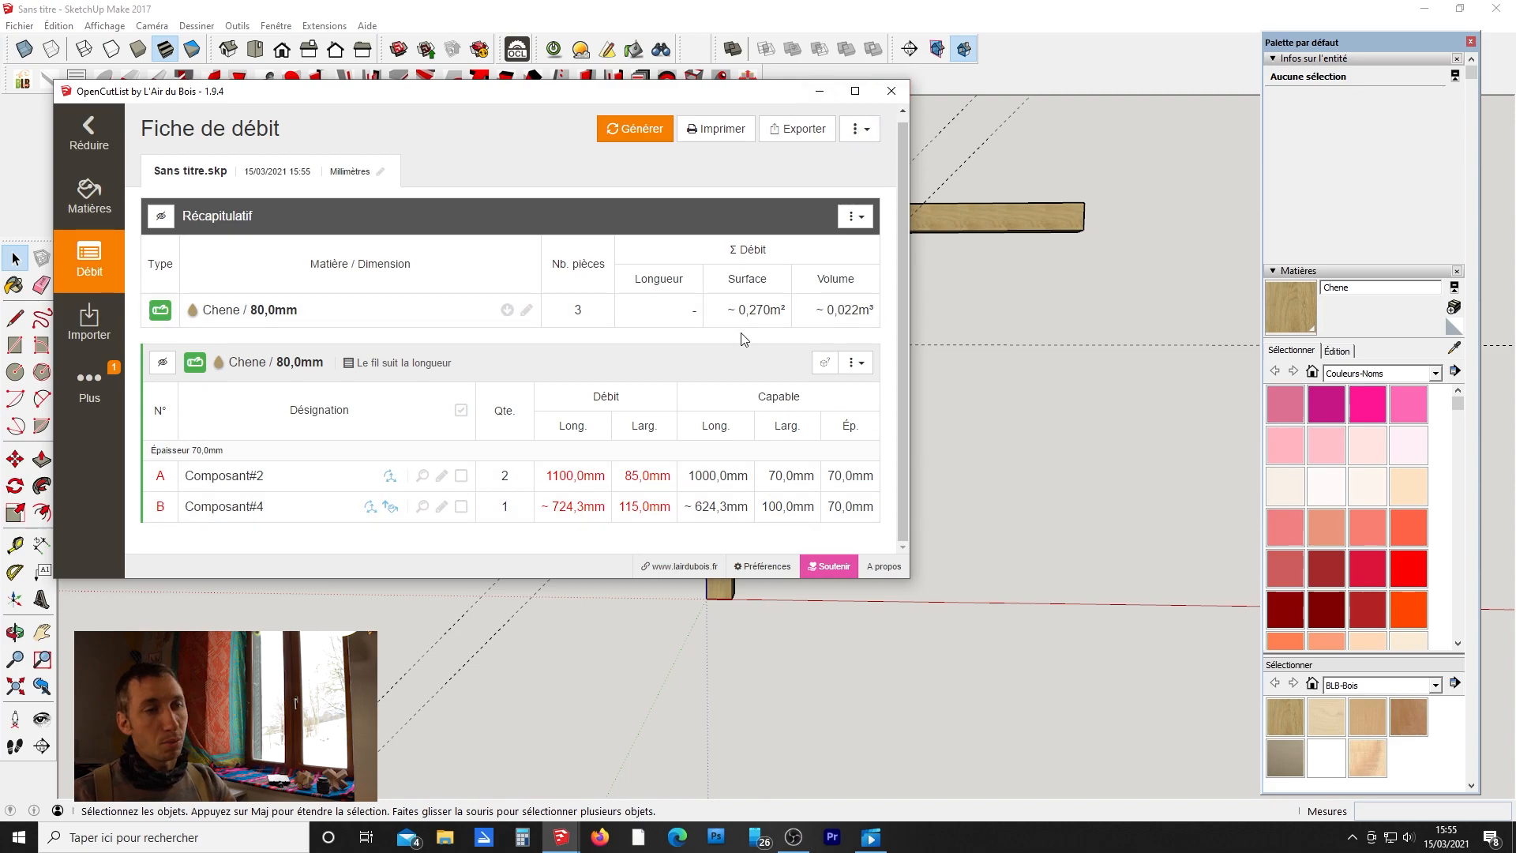
click(891, 92)
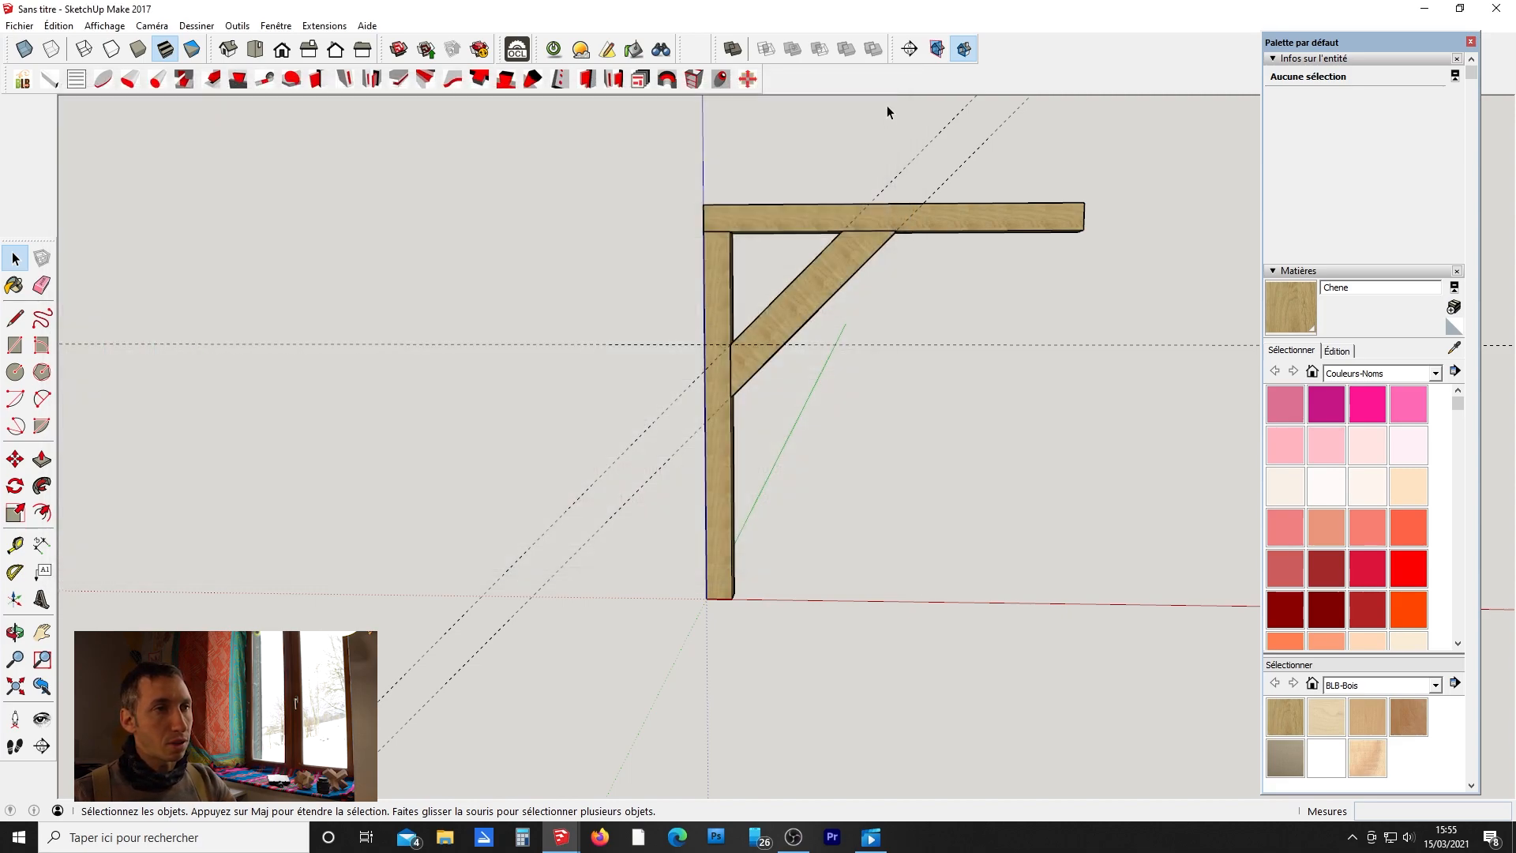
Open the brace component for editing and place a guide parallel to its upper edge, marking a 70 mm width.
scroll(808, 330, up, 6)
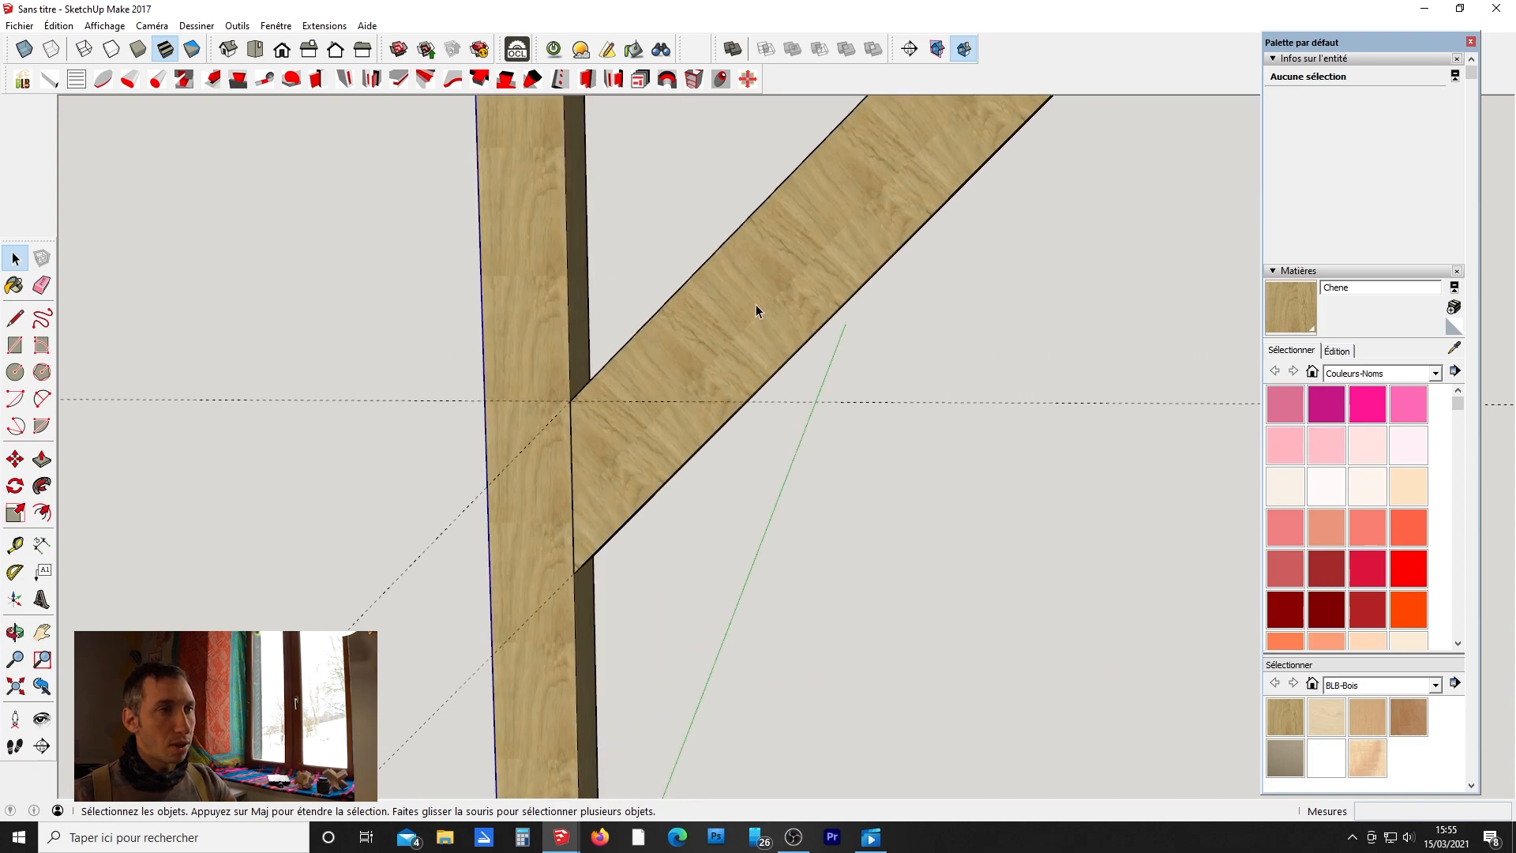
double_click(756, 310)
key(t)
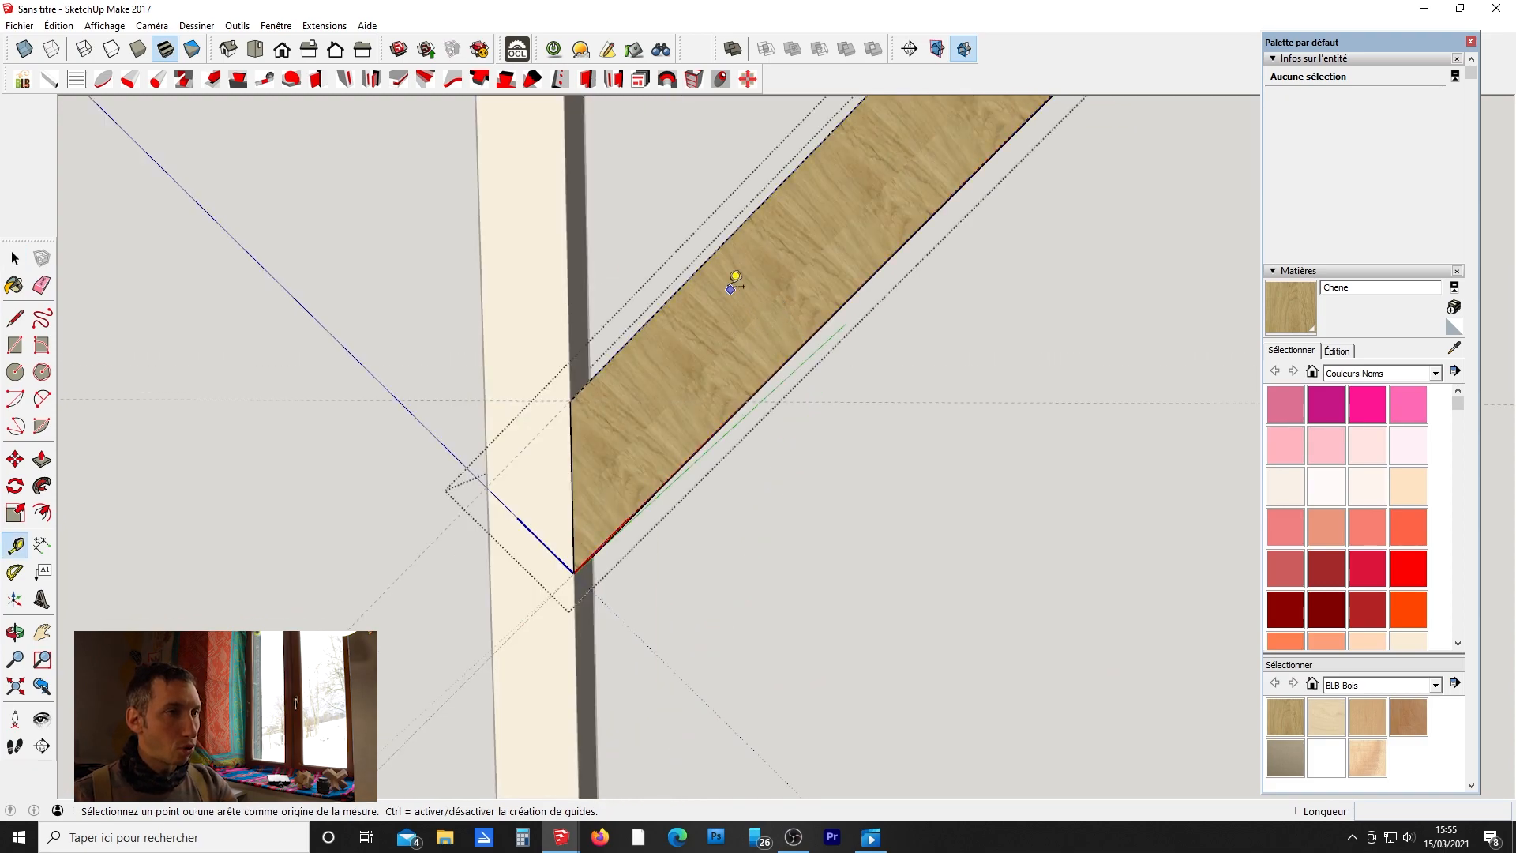
click(709, 263)
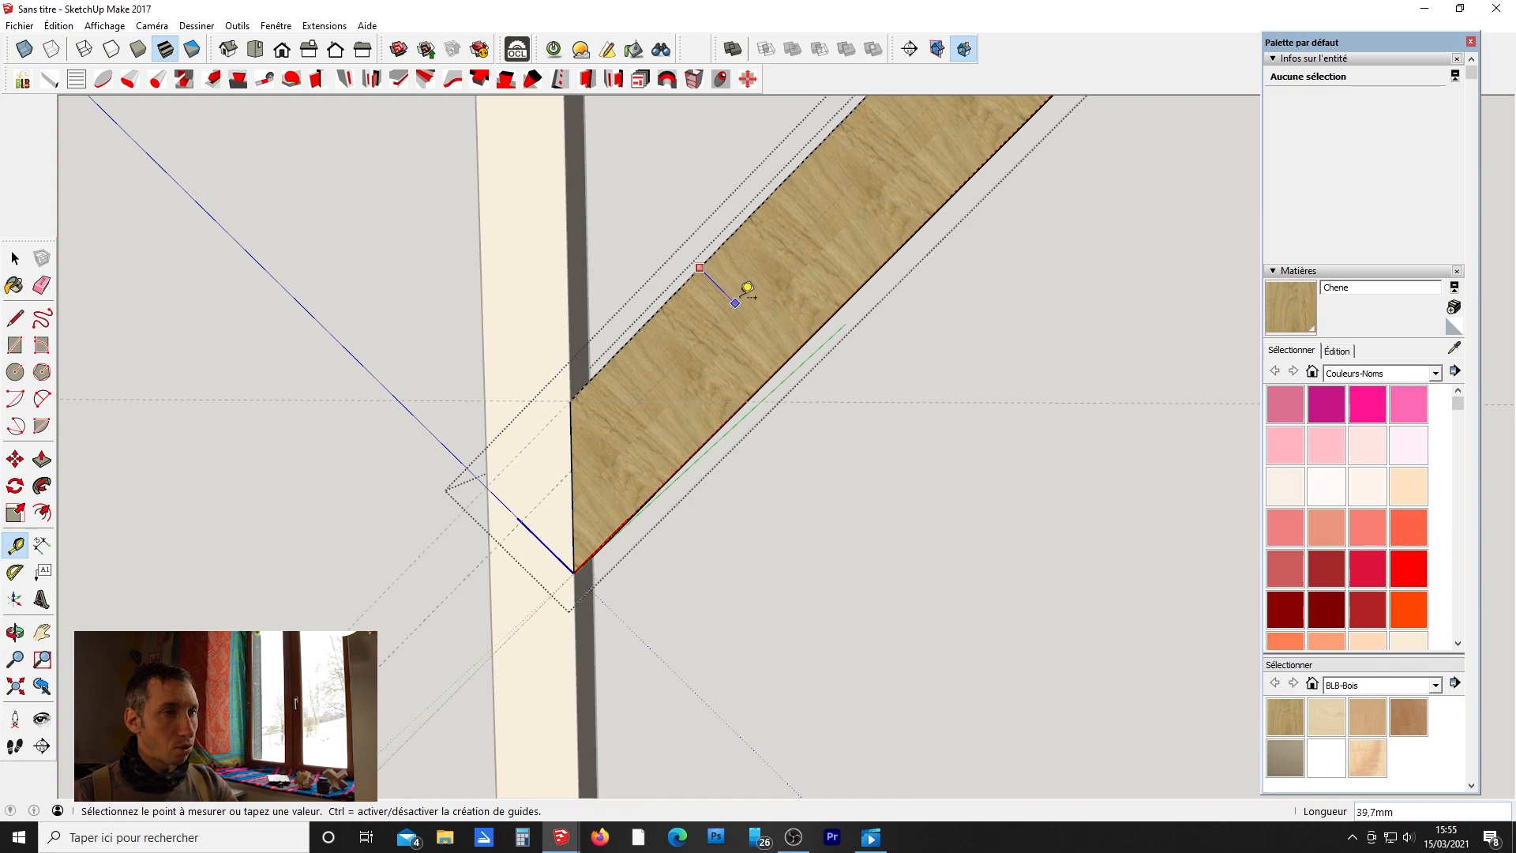
key(Return)
key(space)
Draw a line along the guide across the brace's face, from its end at the beam to its end at the post.
middle_drag(567, 346, 893, 323)
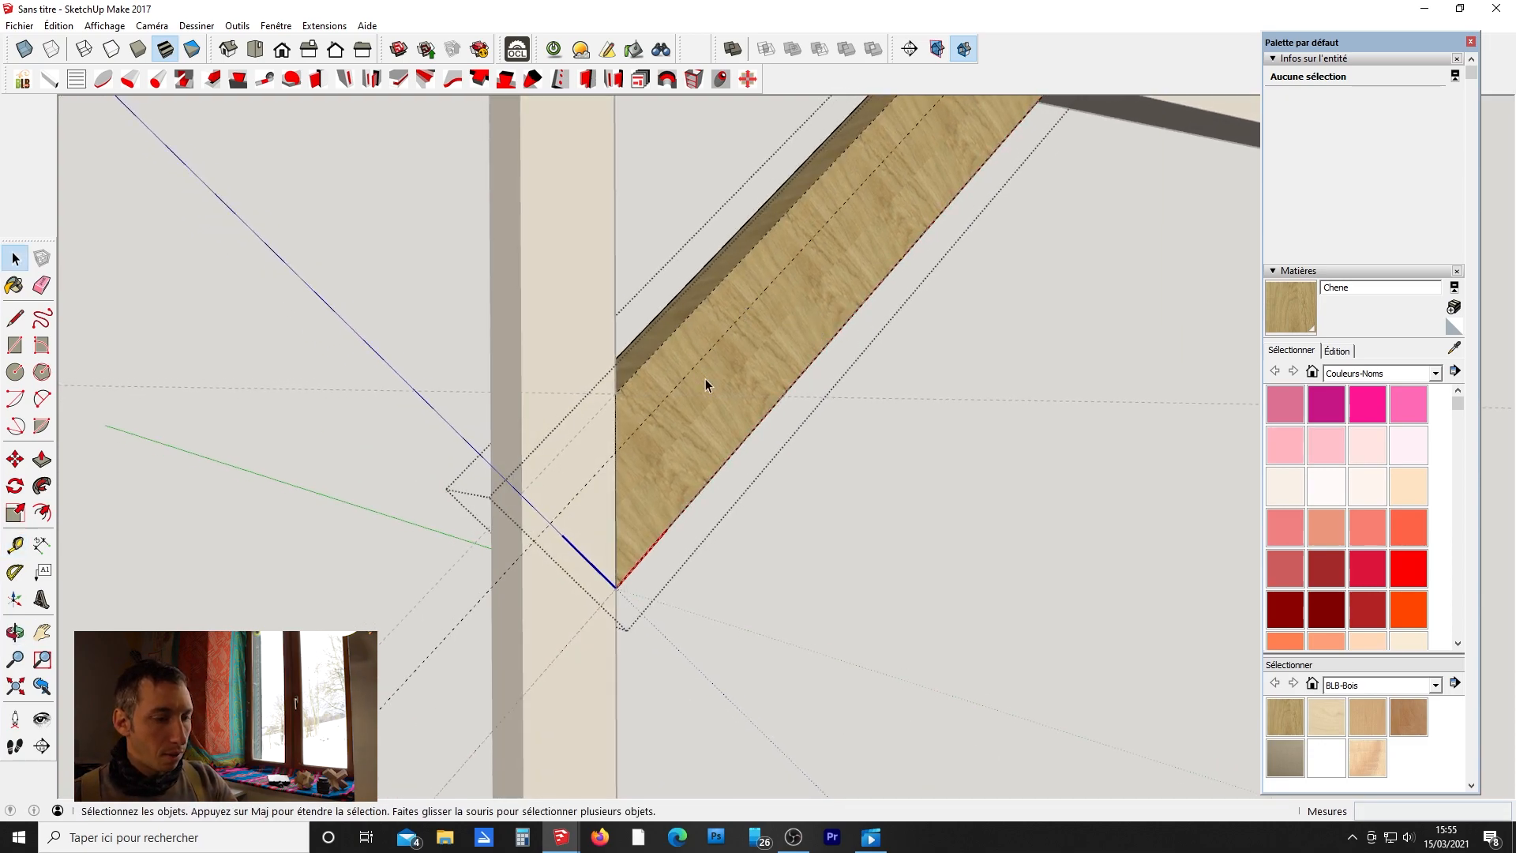
scroll(703, 379, down, 4)
key(l)
click(868, 190)
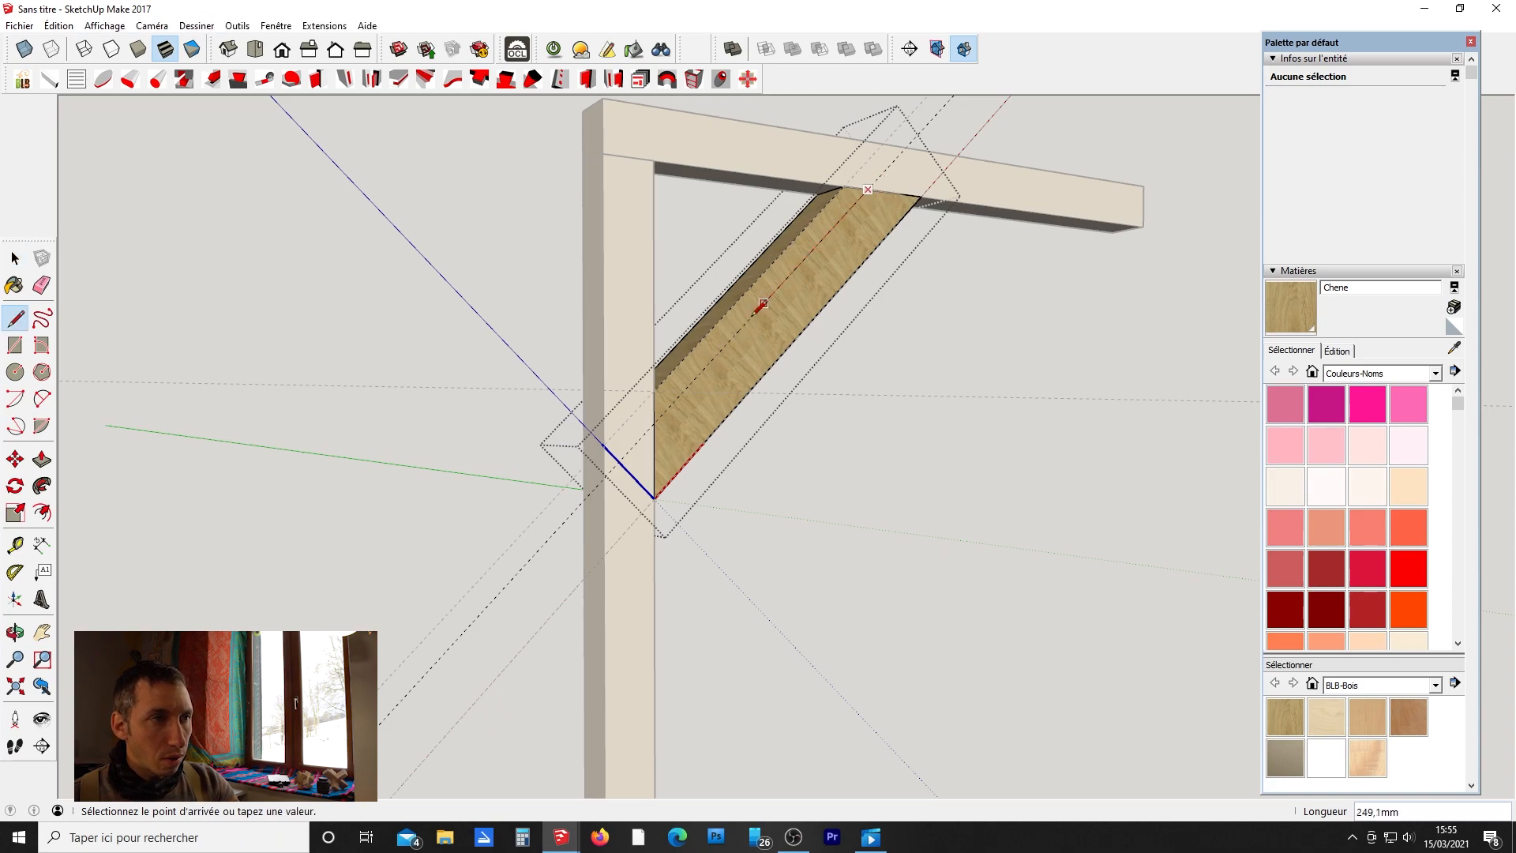
click(655, 422)
Push the strip above the line 70 mm through the brace to remove it, and leave the component.
key(p)
click(695, 375)
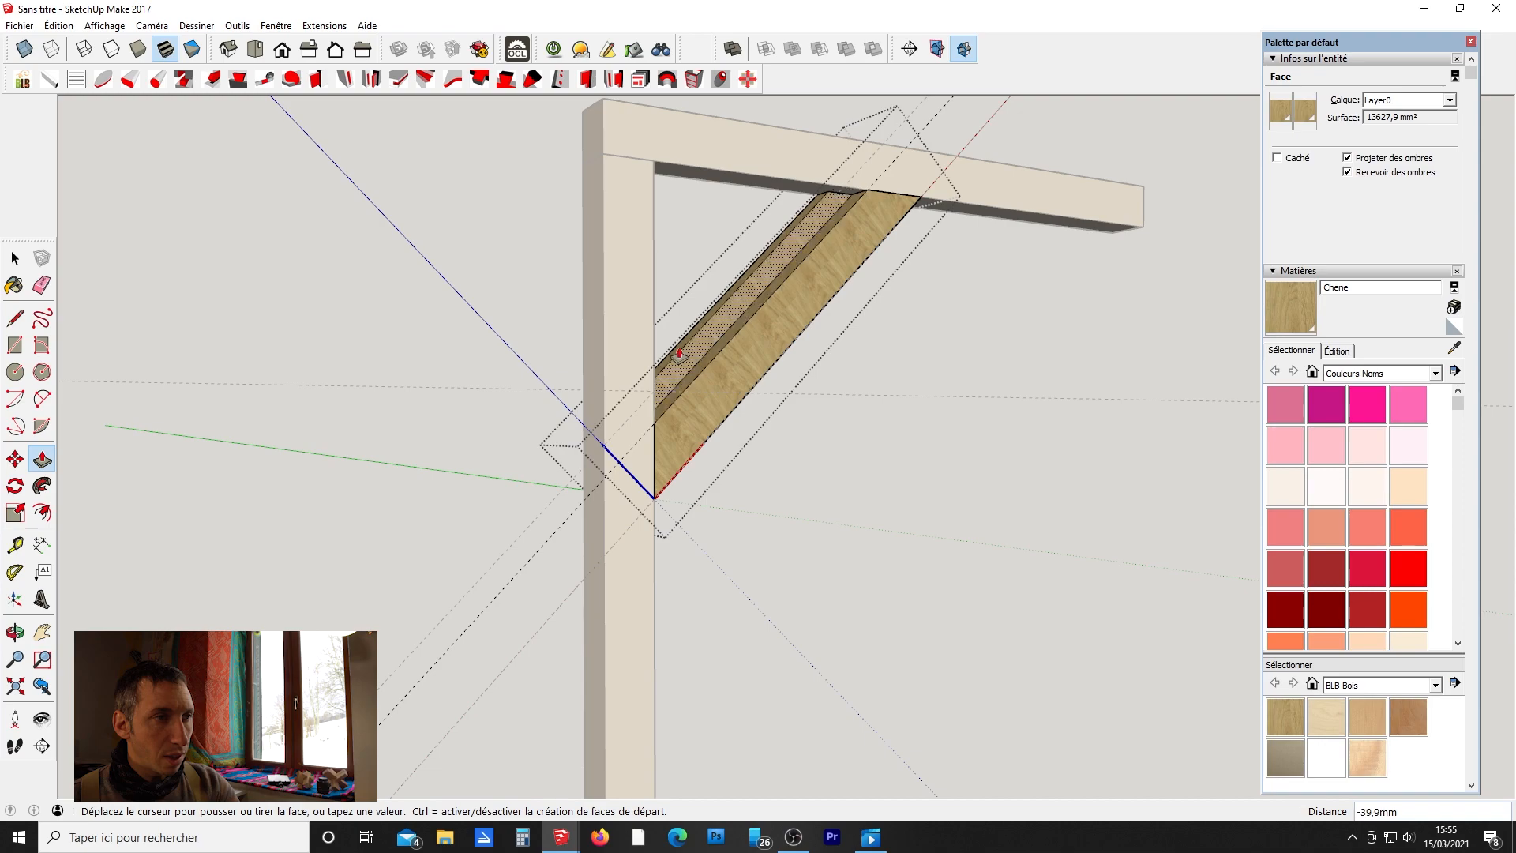
middle_drag(695, 341, 704, 306)
scroll(719, 314, up, 7)
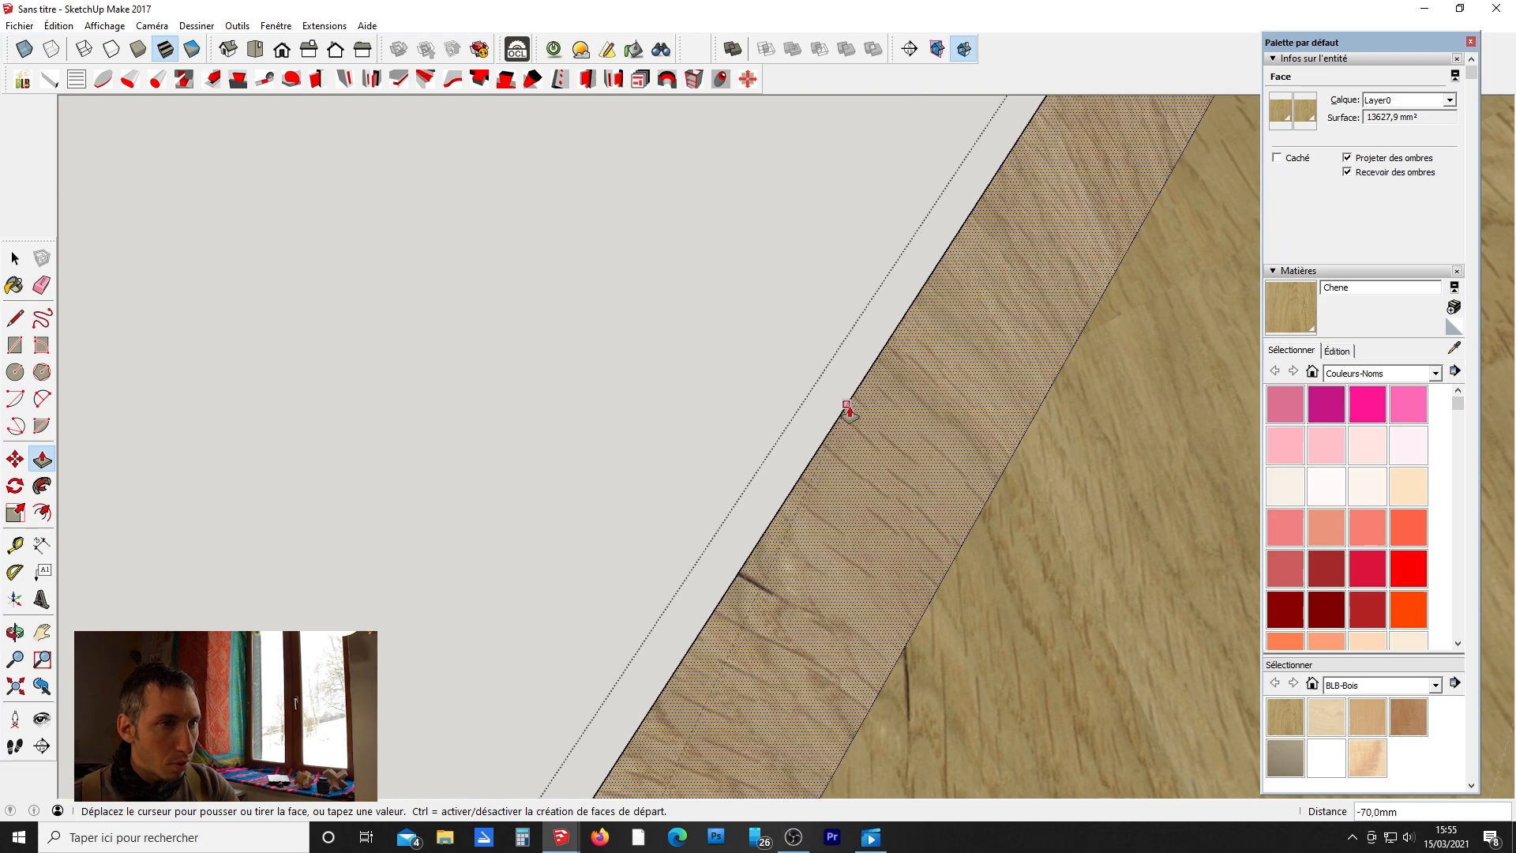
click(854, 413)
scroll(846, 411, down, 6)
scroll(845, 382, down, 2)
key(space)
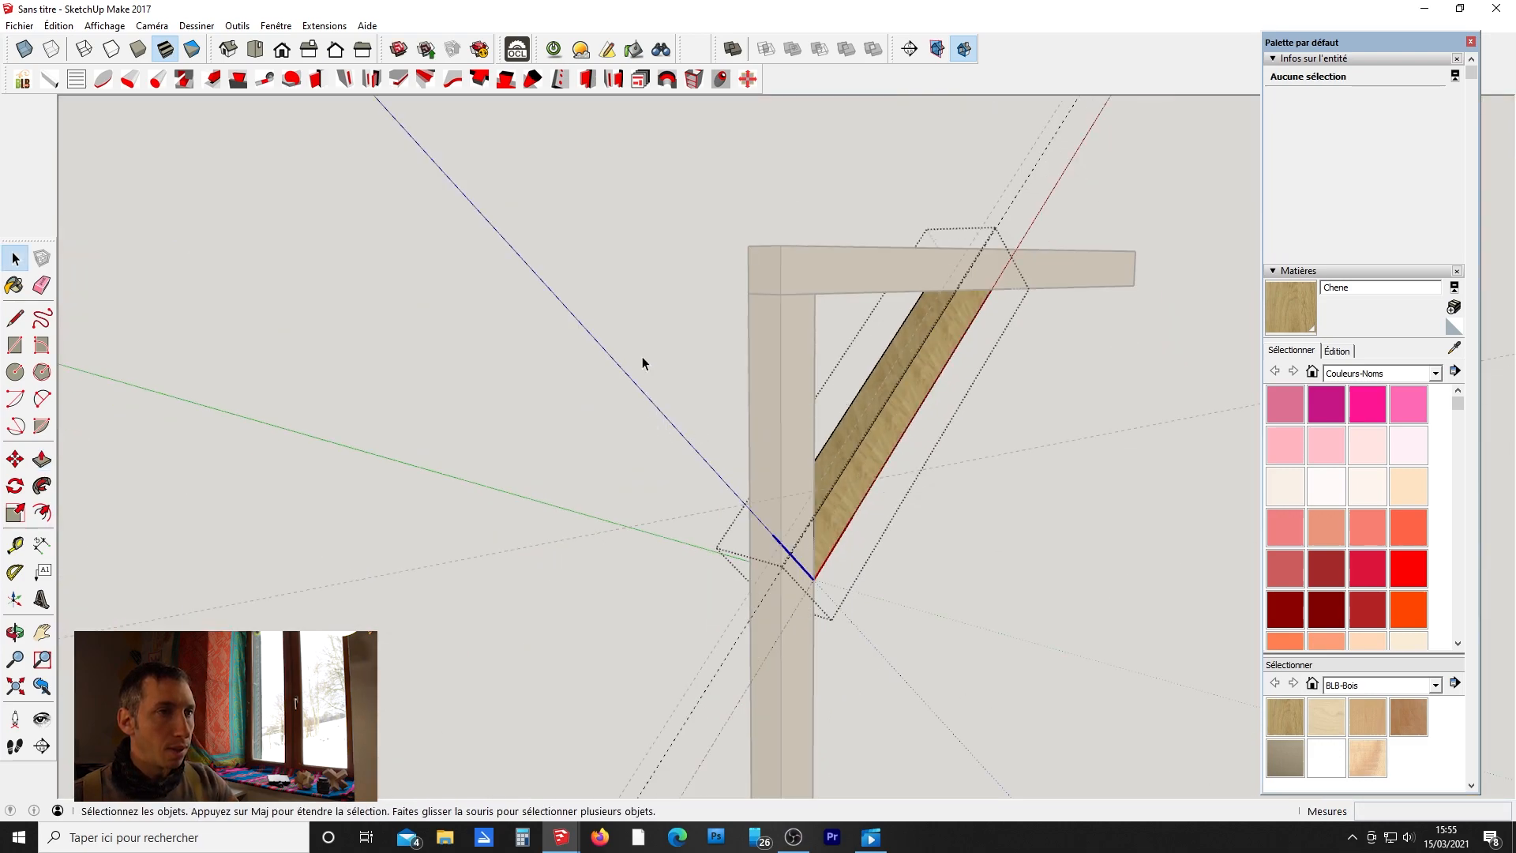
click(669, 282)
middle_drag(879, 399, 553, 353)
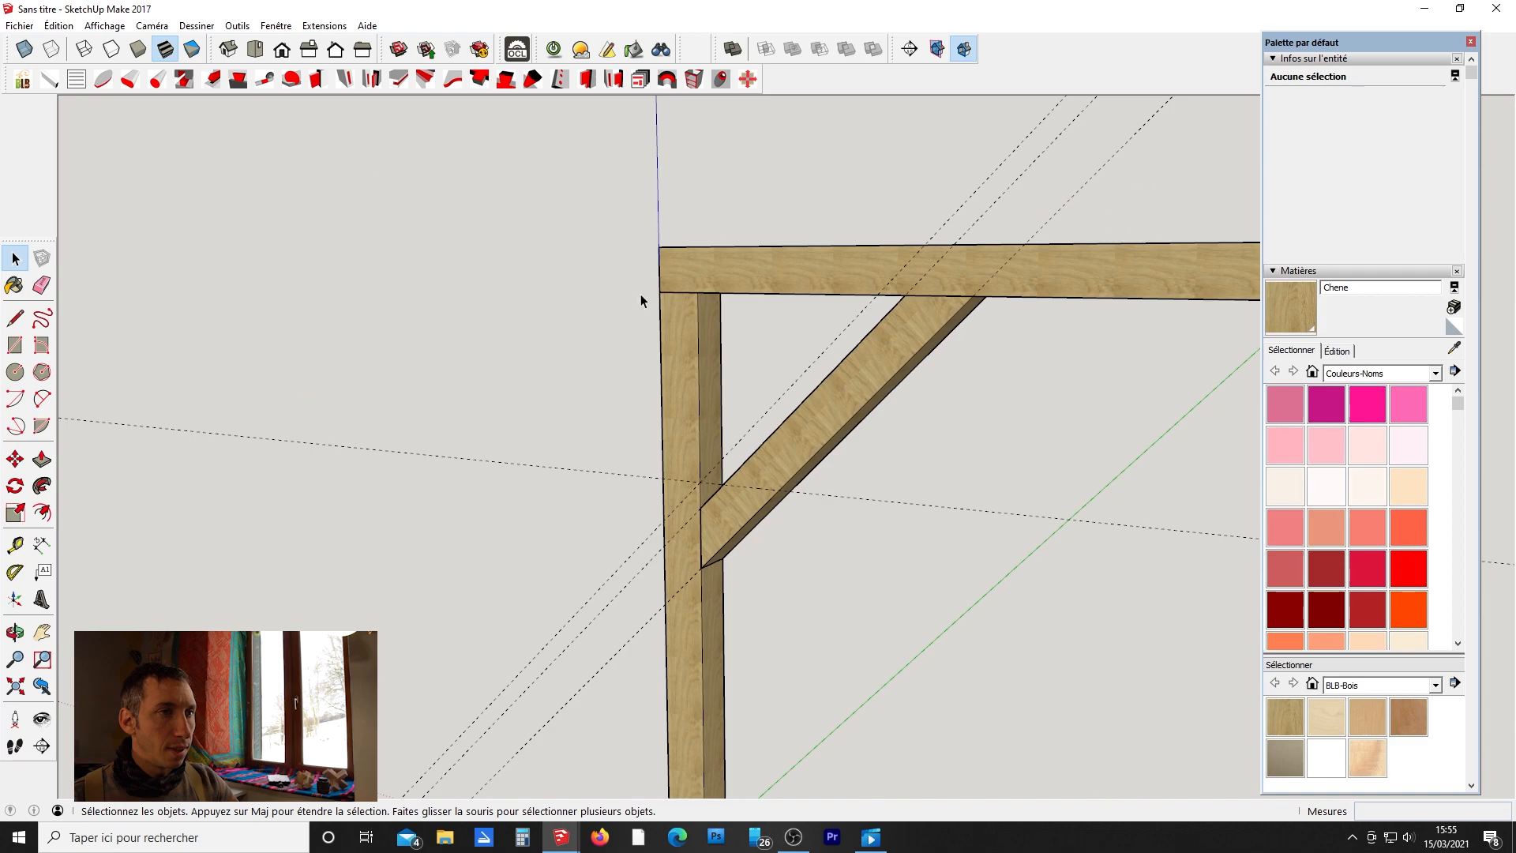
Reopen the brace component, delete the construction guide inside it and leave the component.
double_click(875, 362)
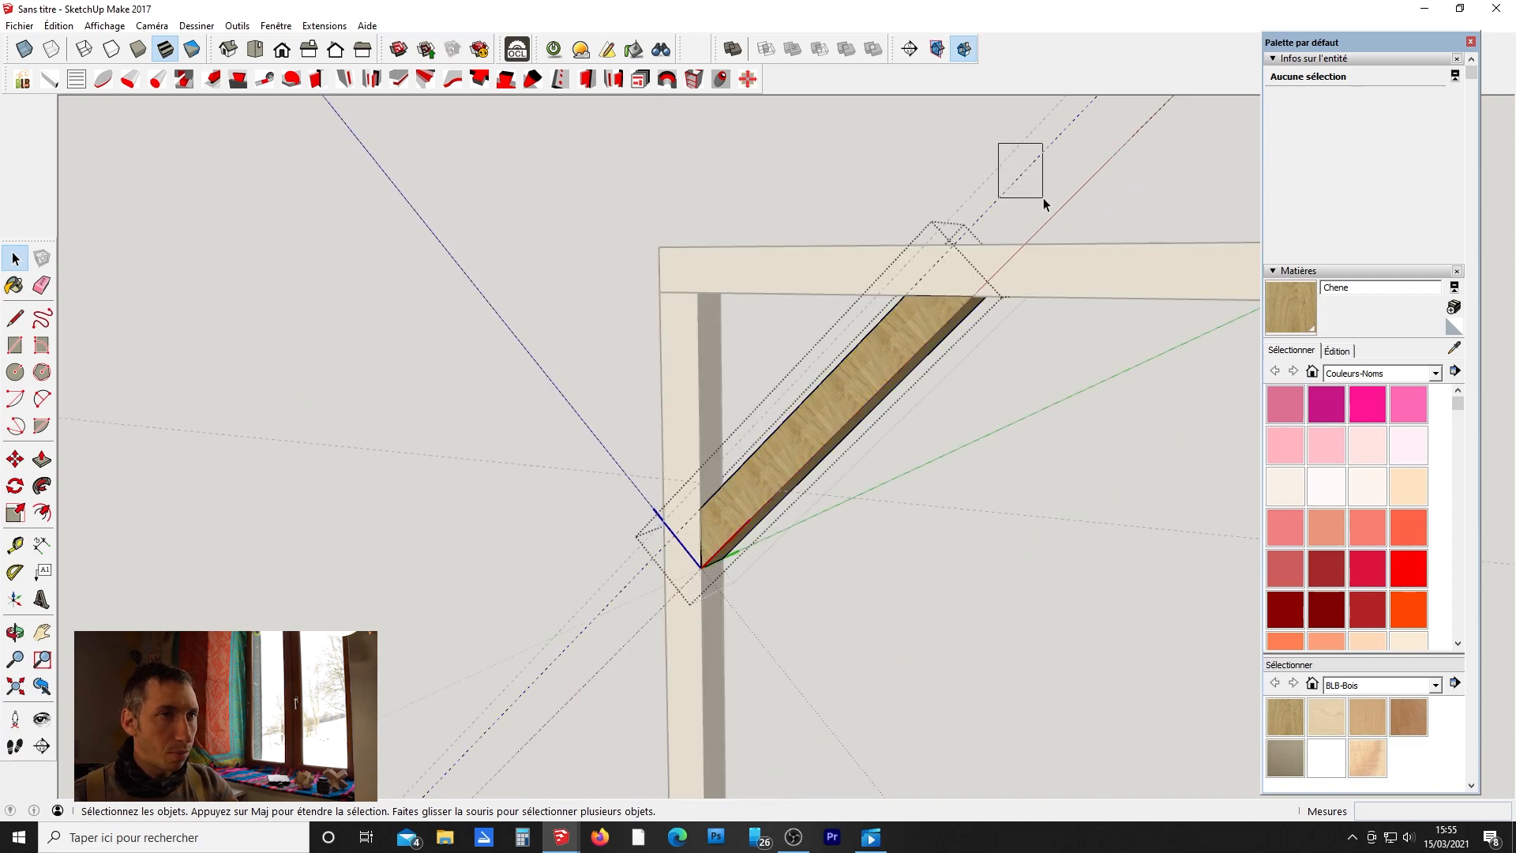
click(1015, 181)
click(886, 142)
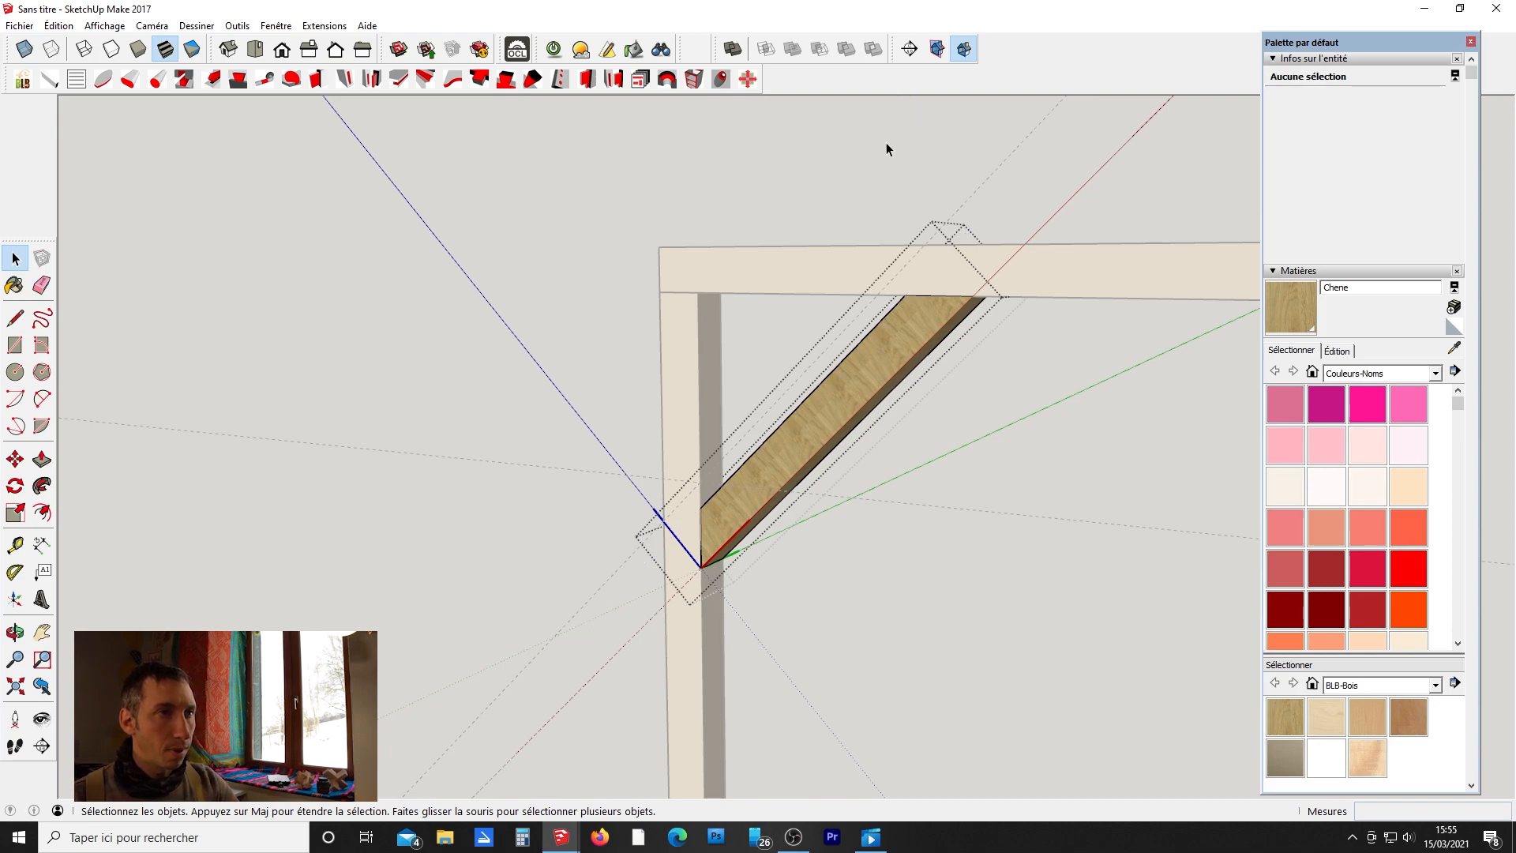
click(883, 145)
middle_drag(559, 325, 664, 316)
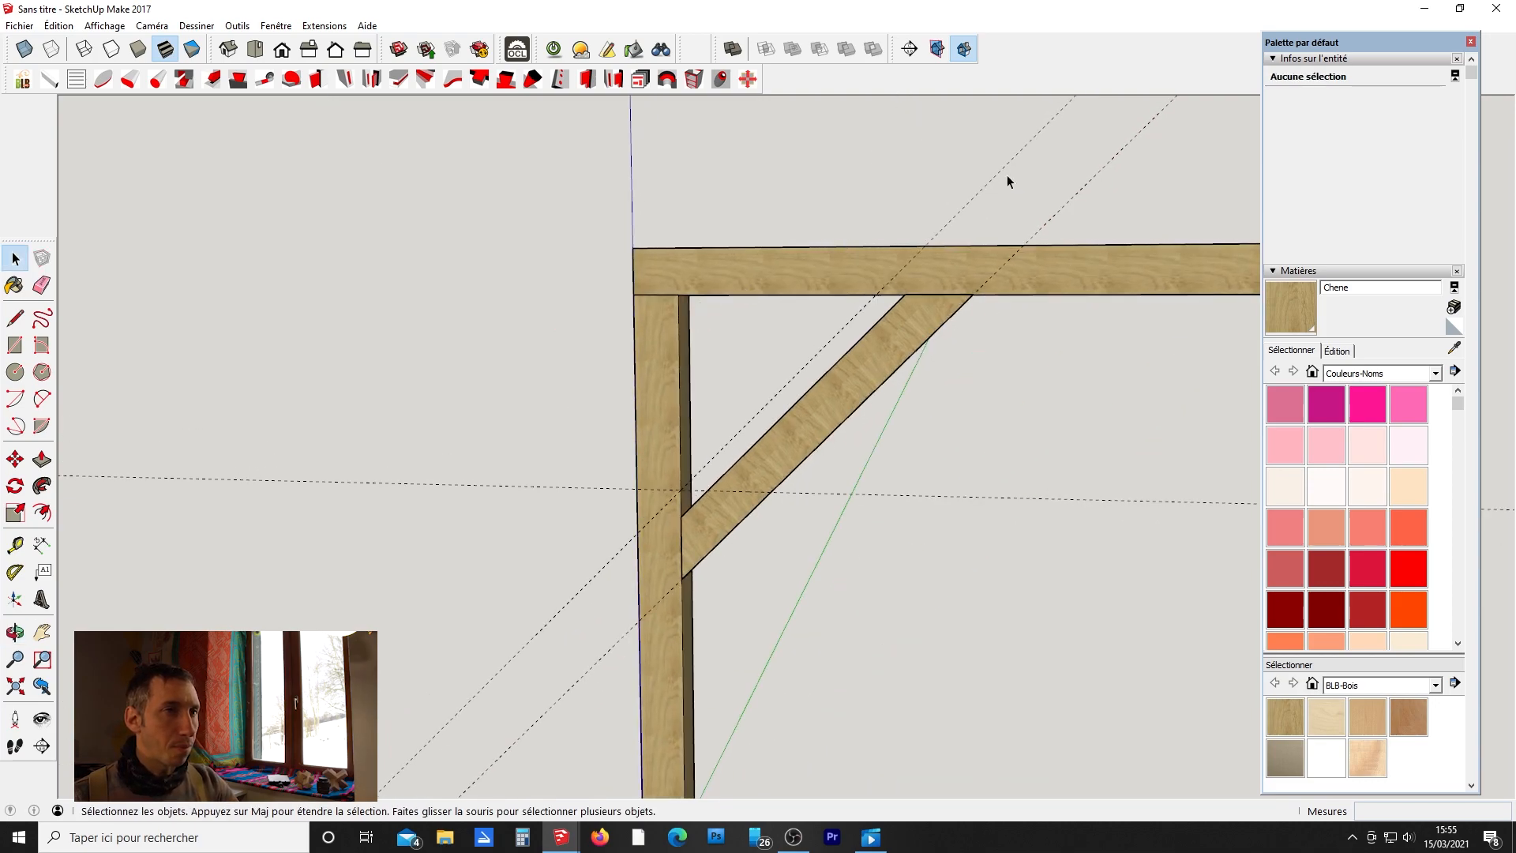
Delete the two remaining diagonal guides that run along the brace.
drag(966, 190, 958, 197)
key(Delete)
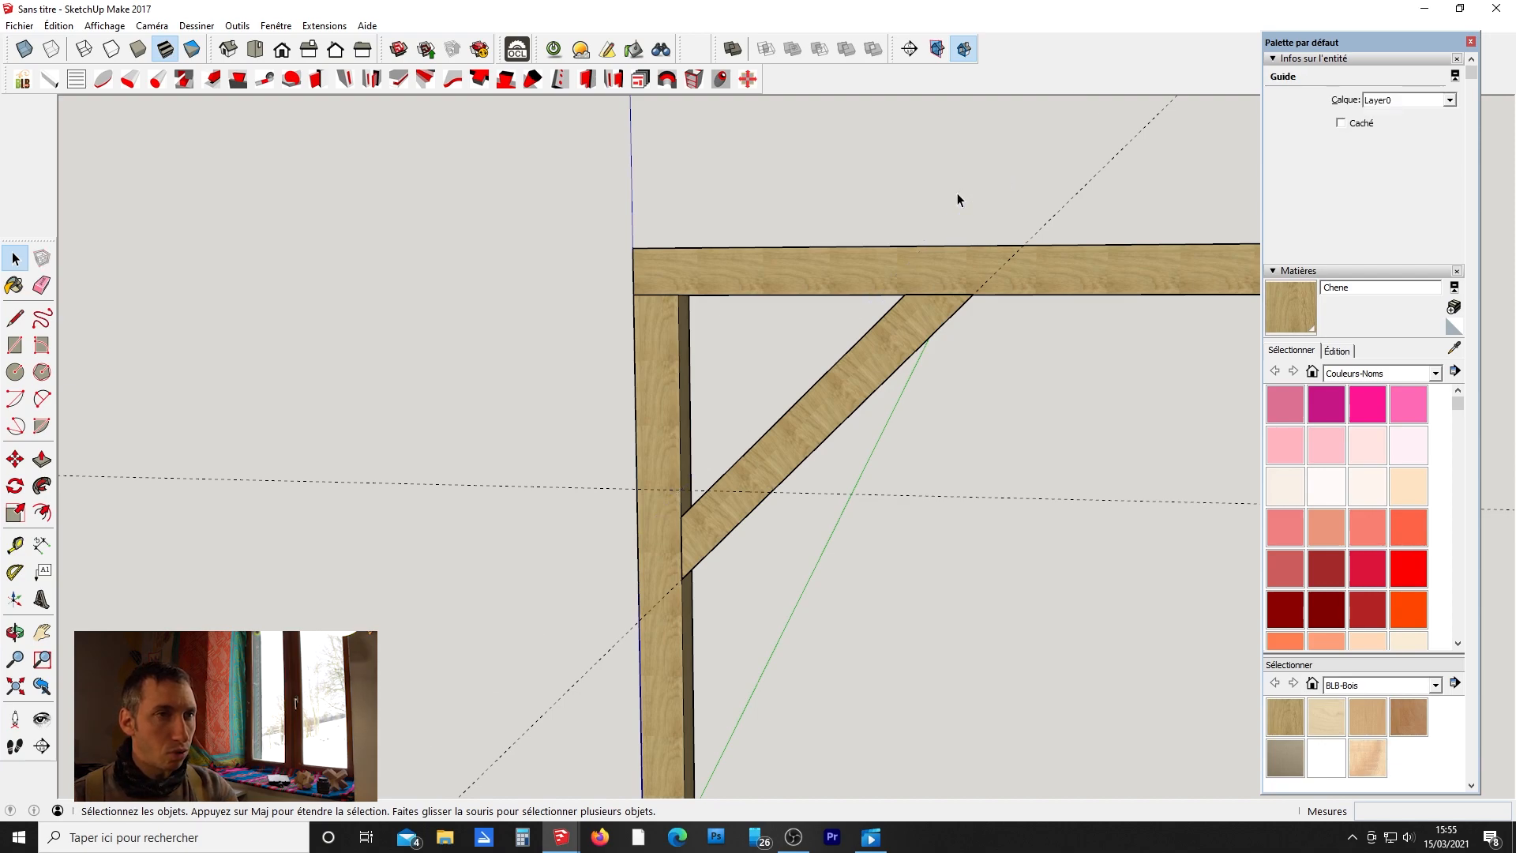
drag(1110, 176, 1065, 207)
key(Delete)
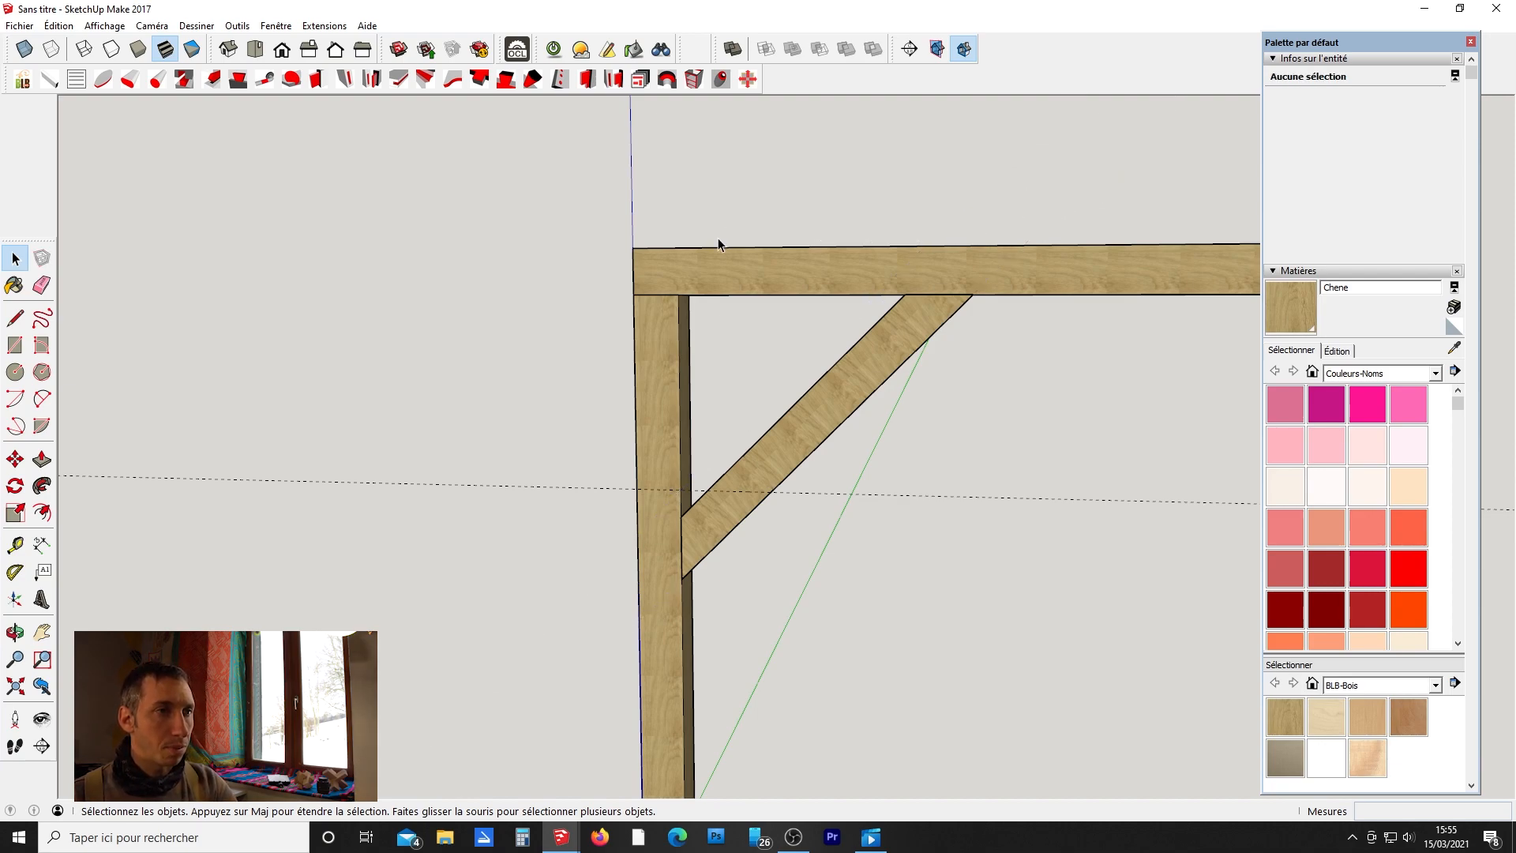
Regenerate the OpenCutList cut list, examine the trimmed brace's rough and finished dimensions, and minimize its window.
scroll(718, 242, down, 1)
click(517, 50)
click(111, 272)
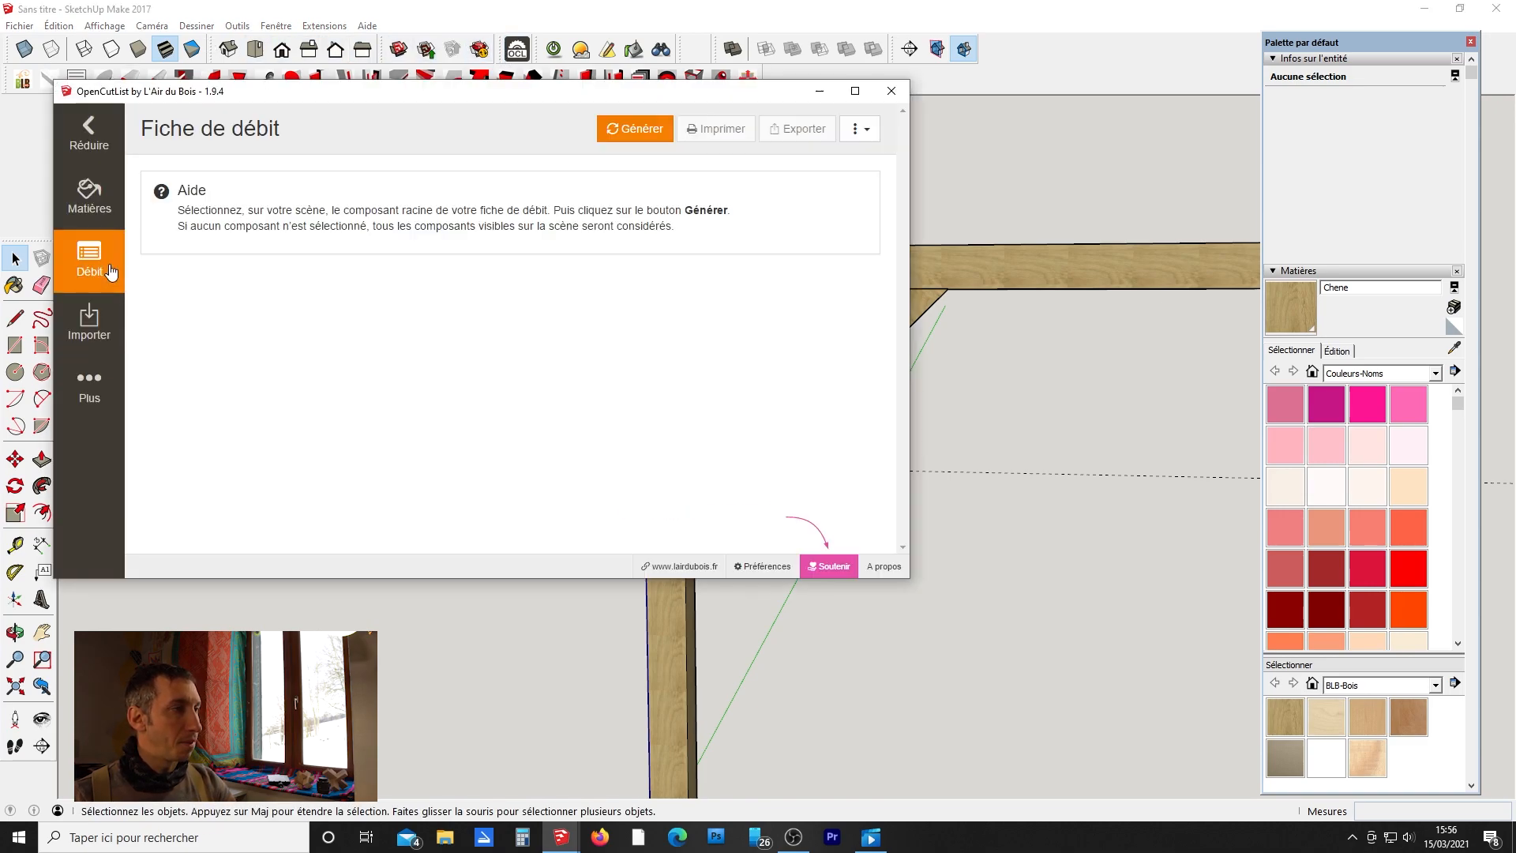
click(632, 129)
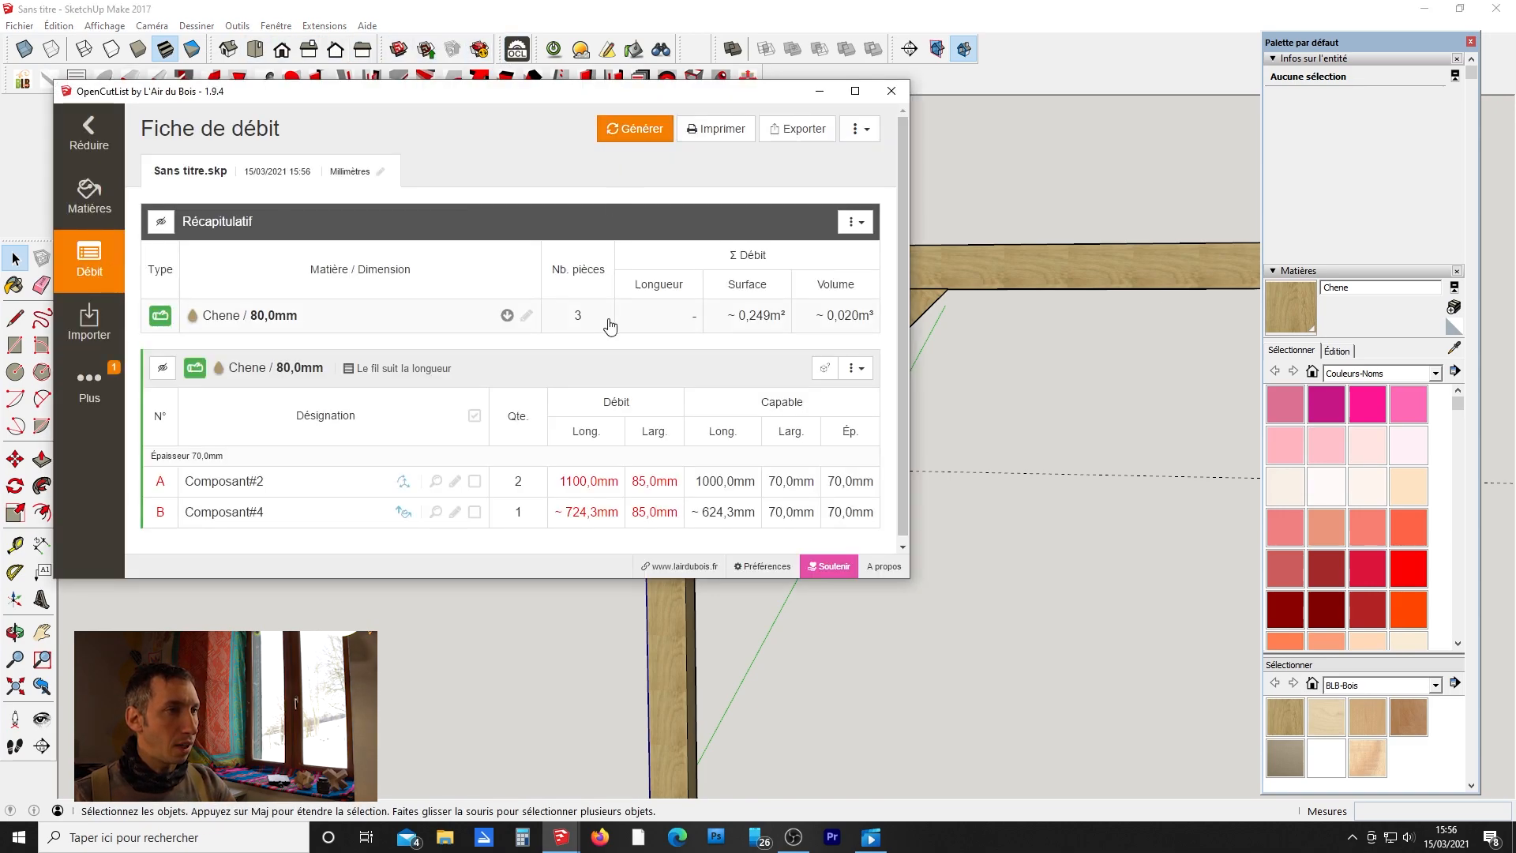
scroll(611, 325, down, 1)
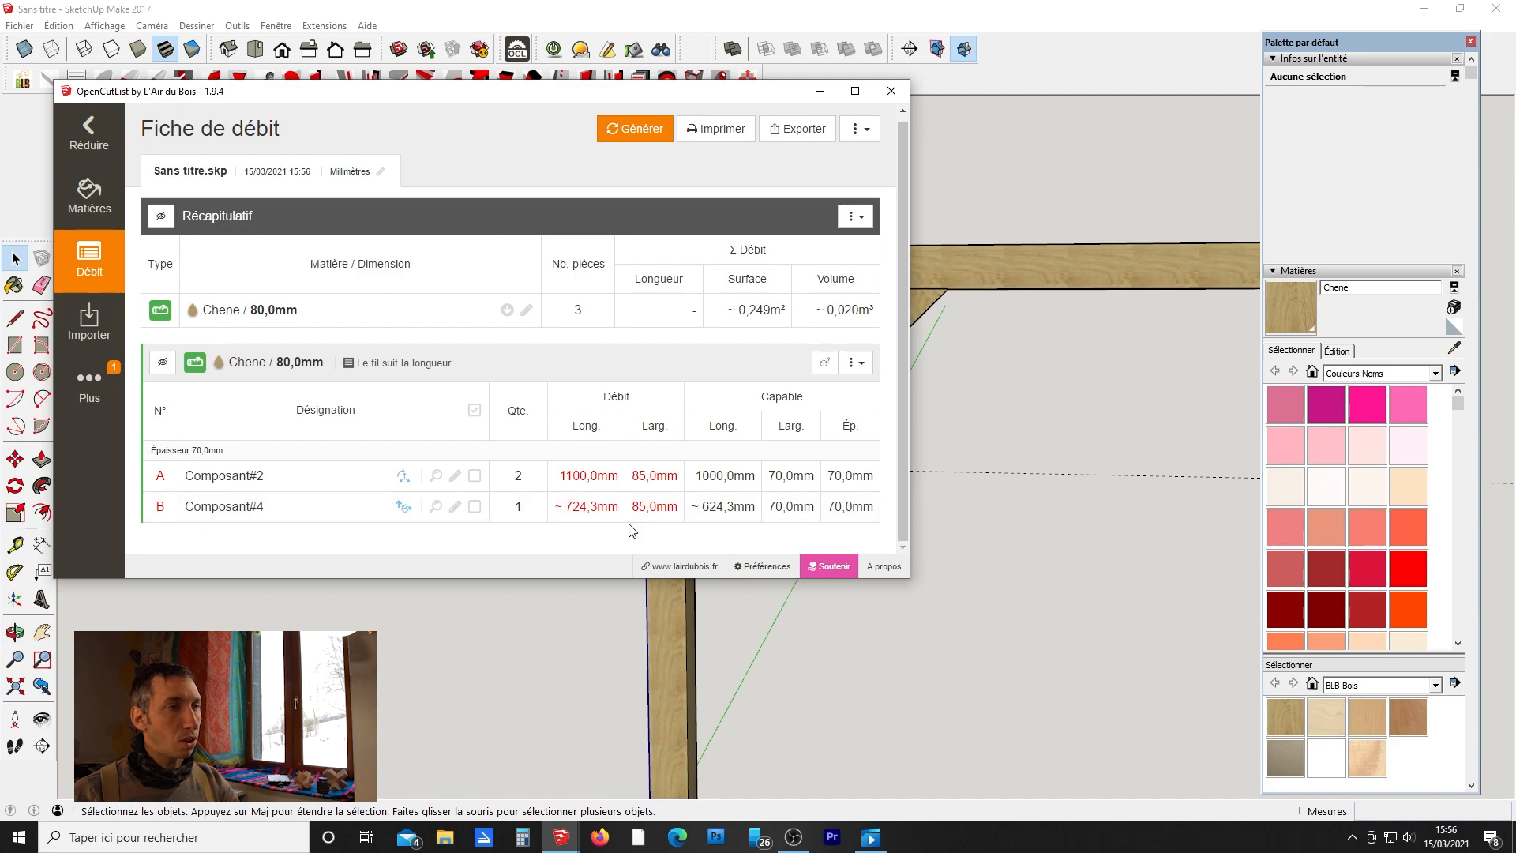
click(820, 91)
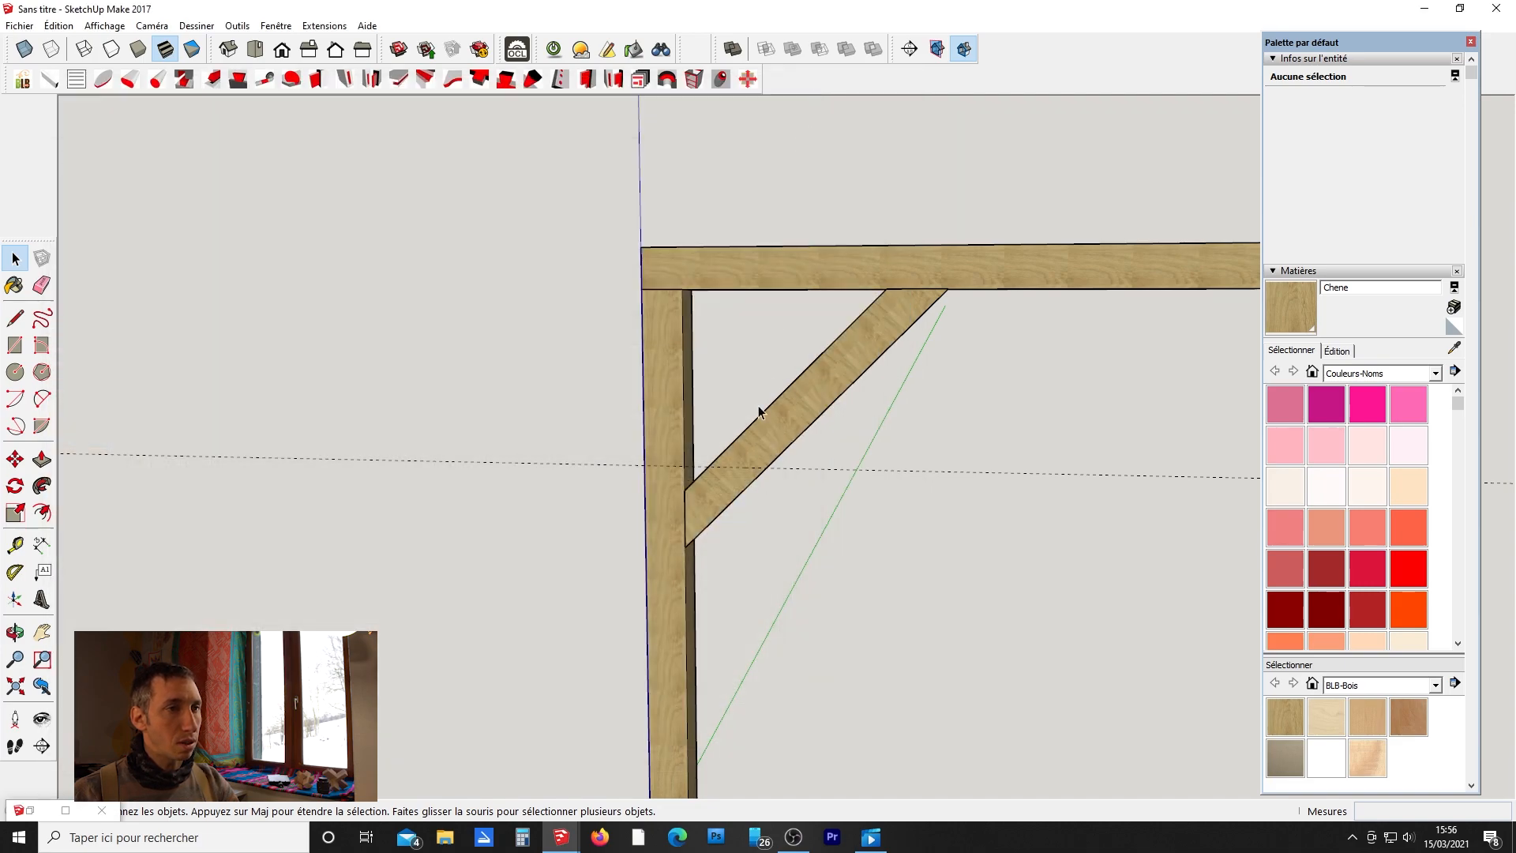
Measure the brace's lower edge from its corner at the post to its corner at the beam.
key(t)
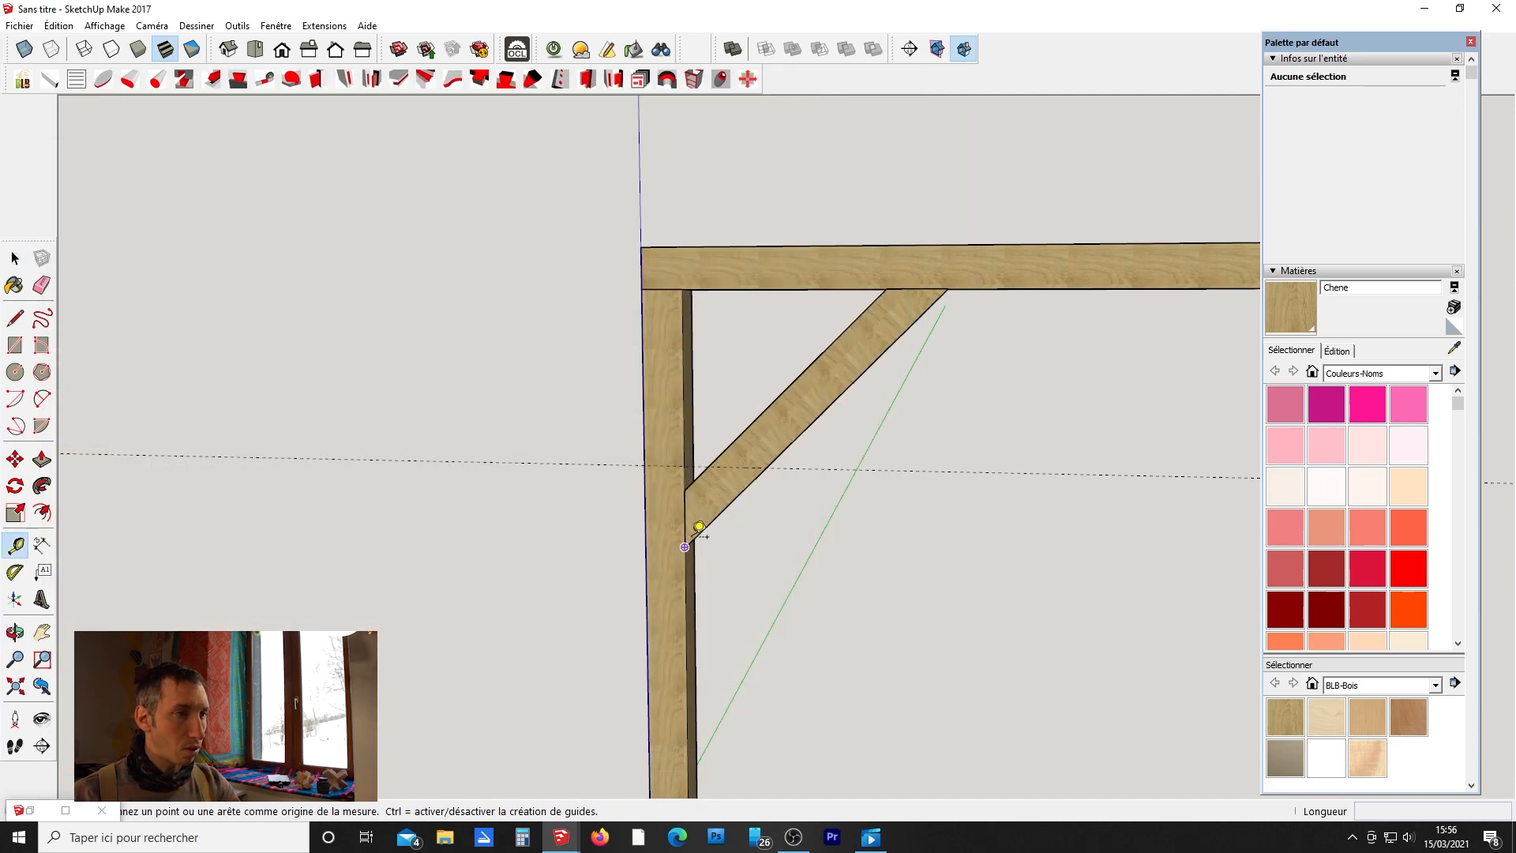
click(685, 546)
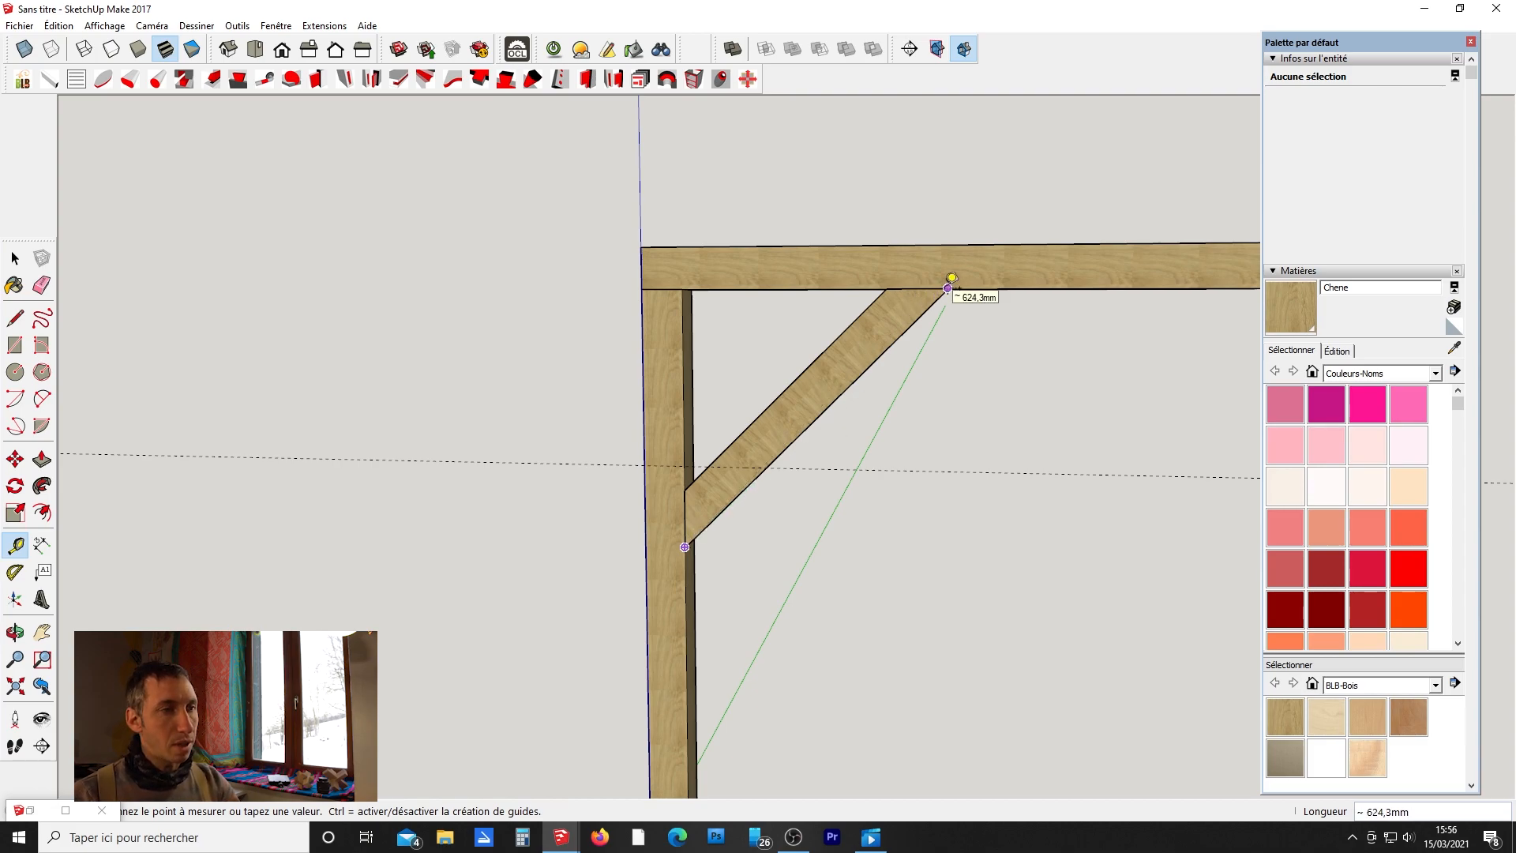
key(space)
scroll(894, 282, down, 6)
middle_drag(741, 310, 836, 340)
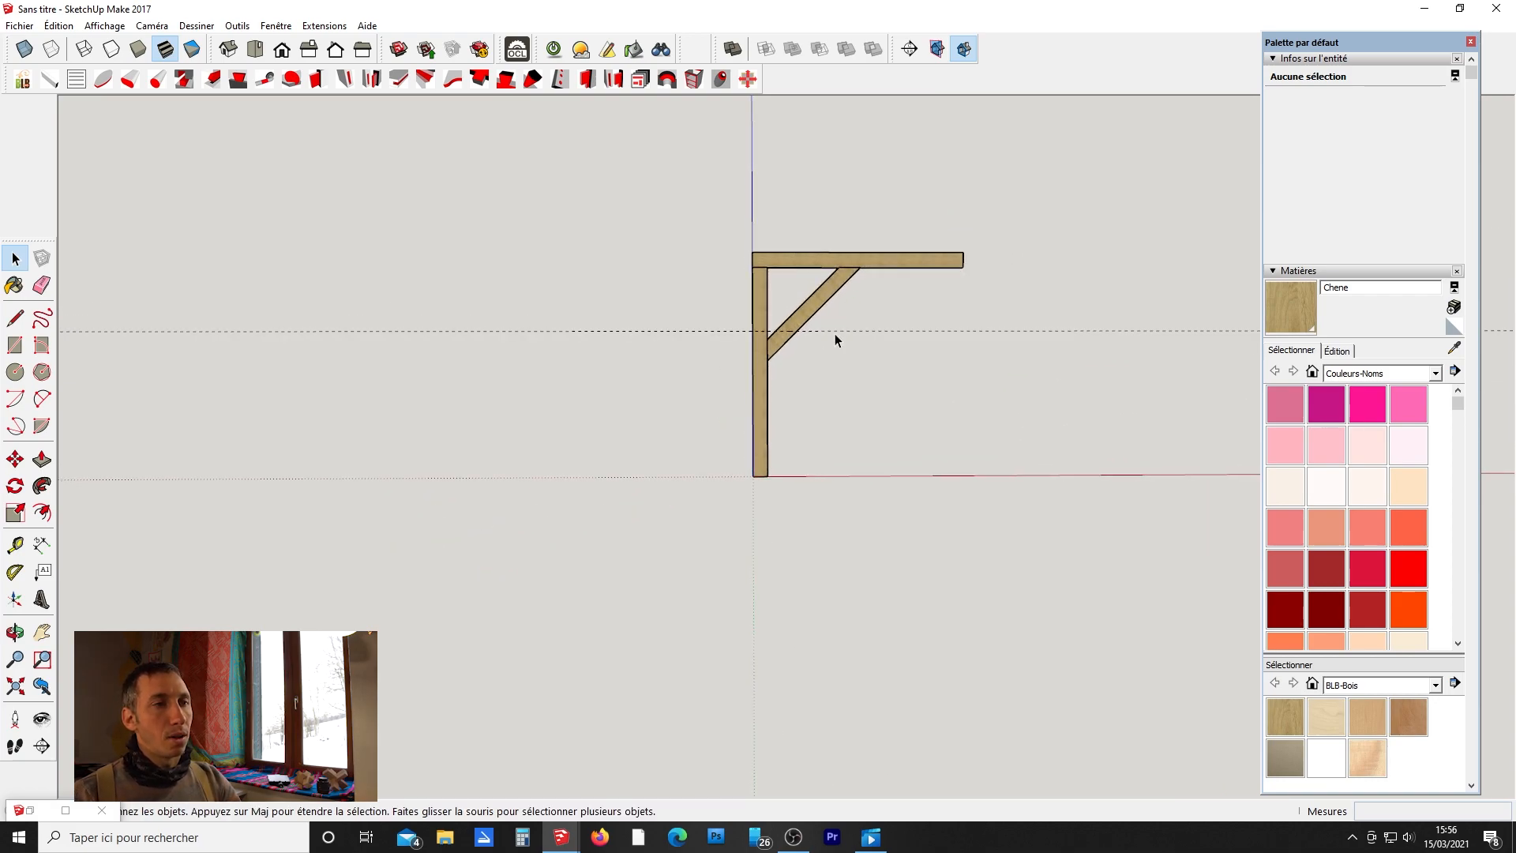
scroll(837, 302, up, 2)
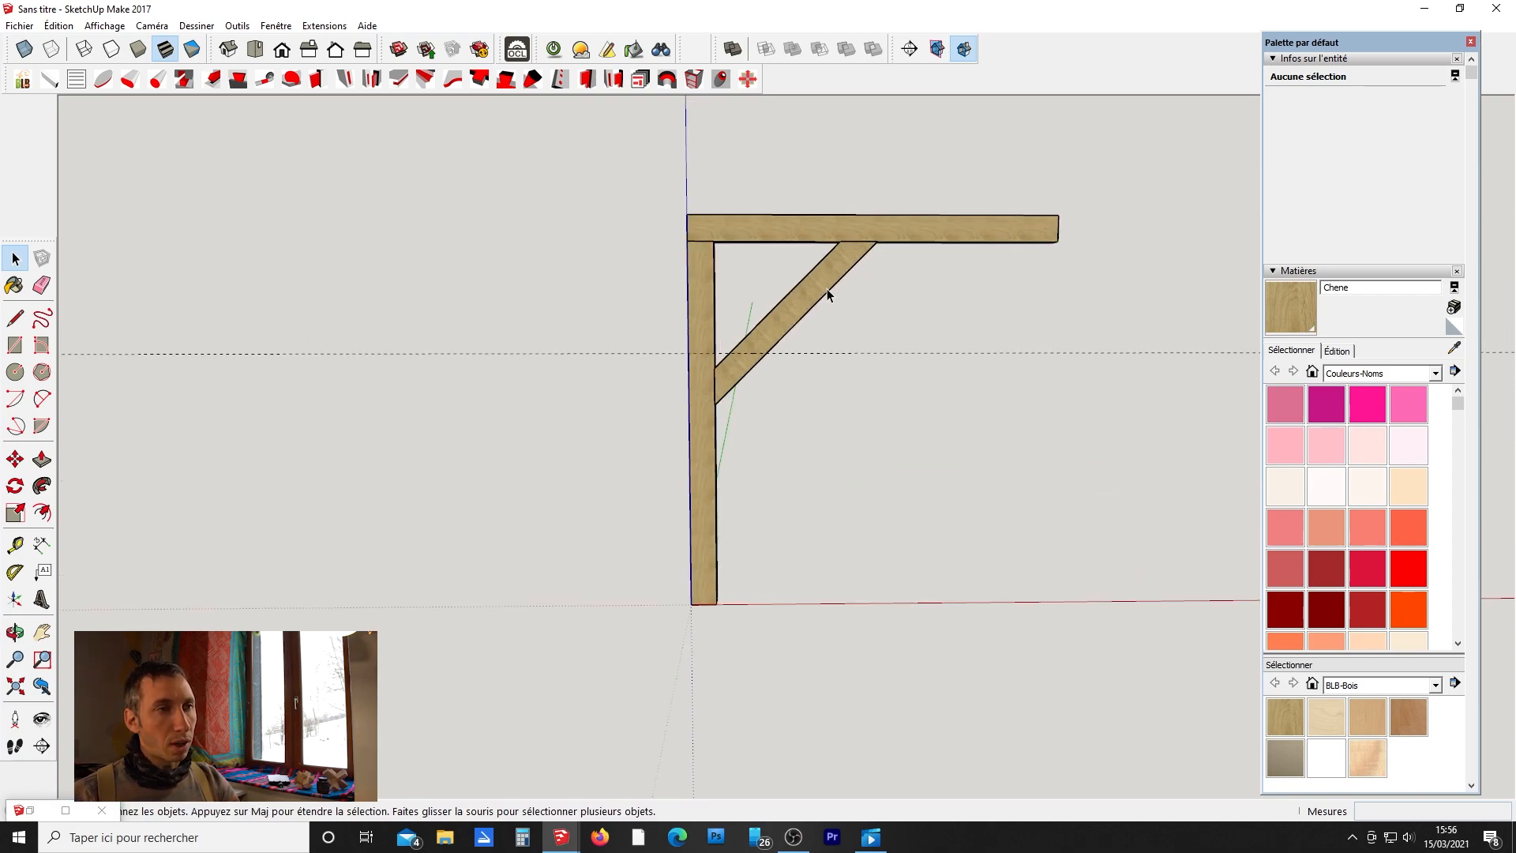
click(821, 290)
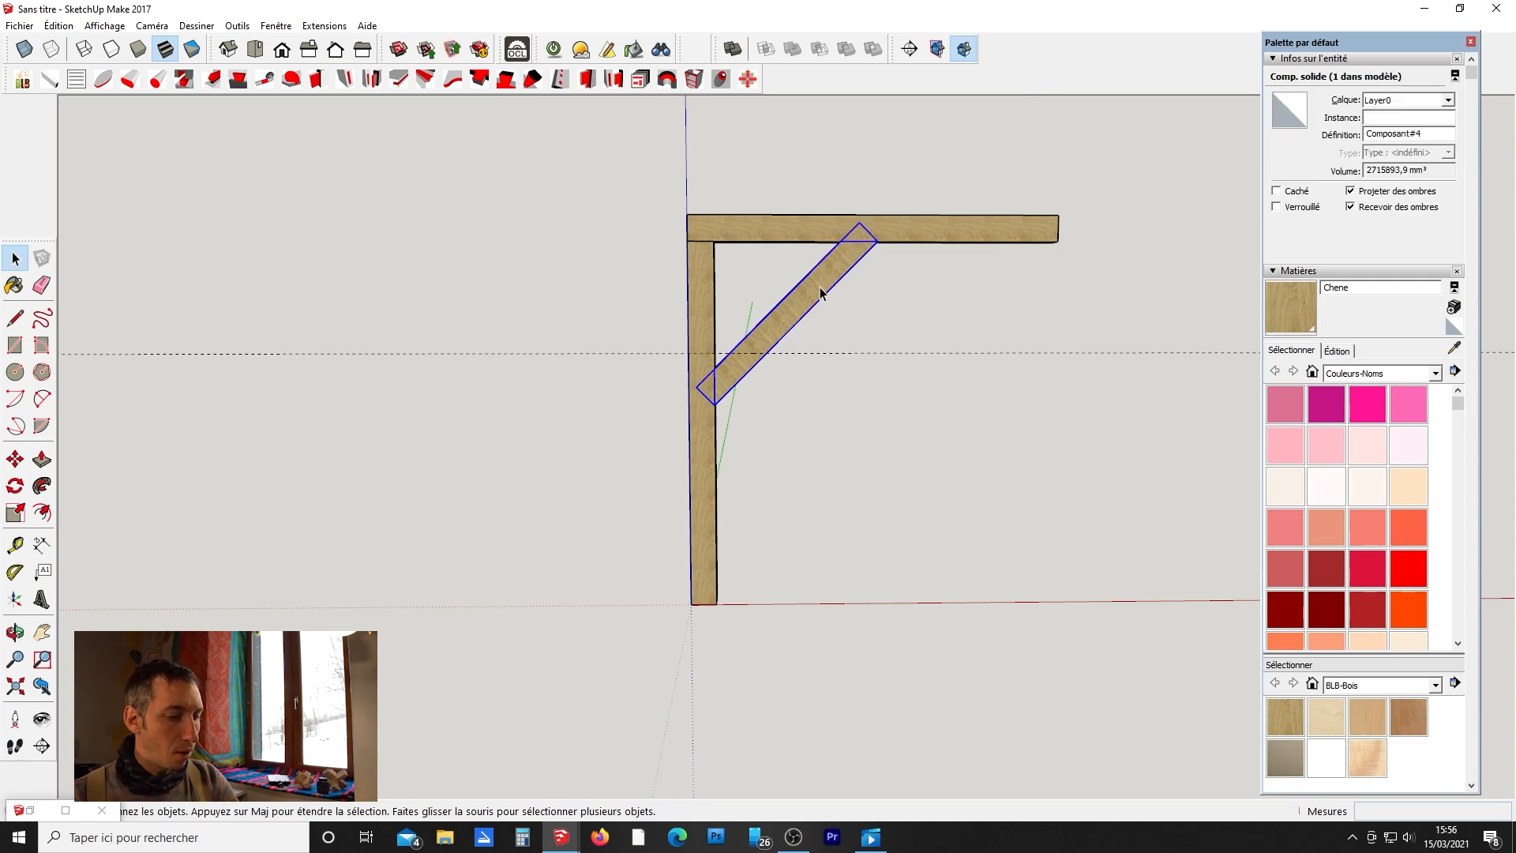
click(427, 215)
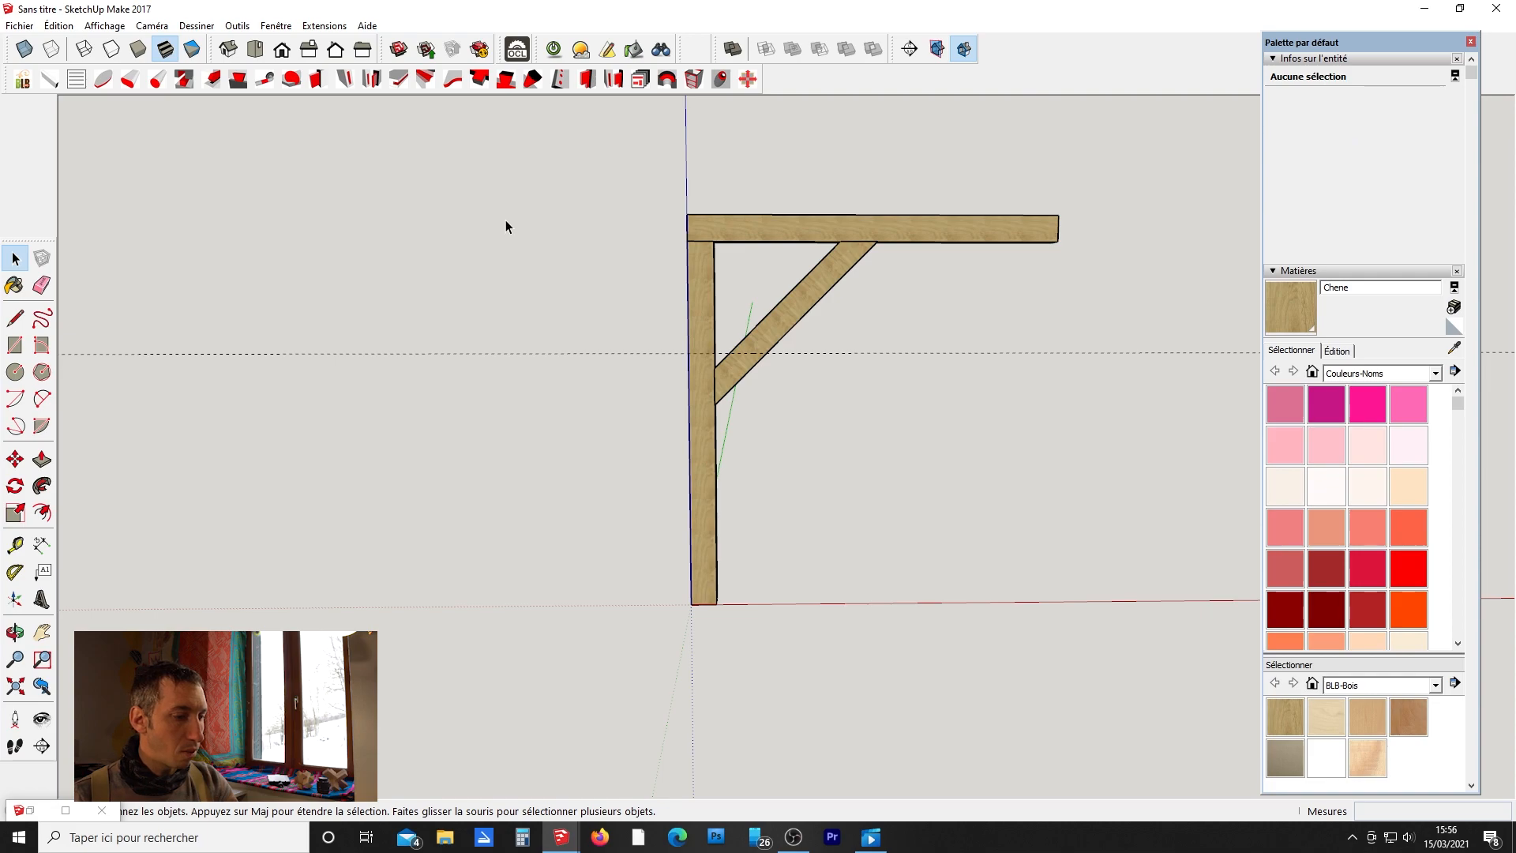
Measure down the post's inner edge from the beam's underside to the brace's lower corner.
key(t)
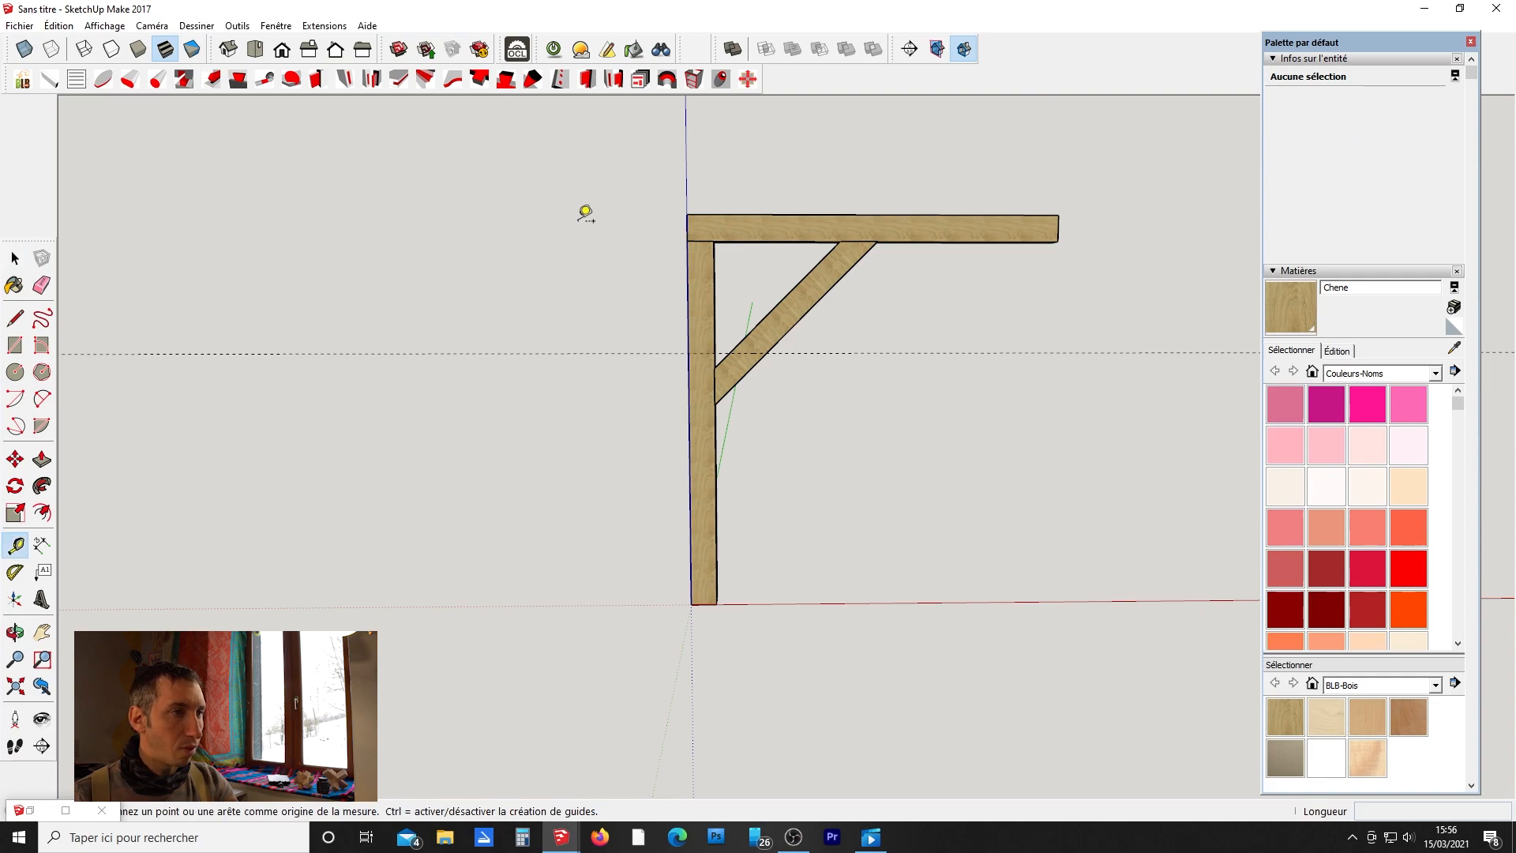
click(713, 240)
click(722, 398)
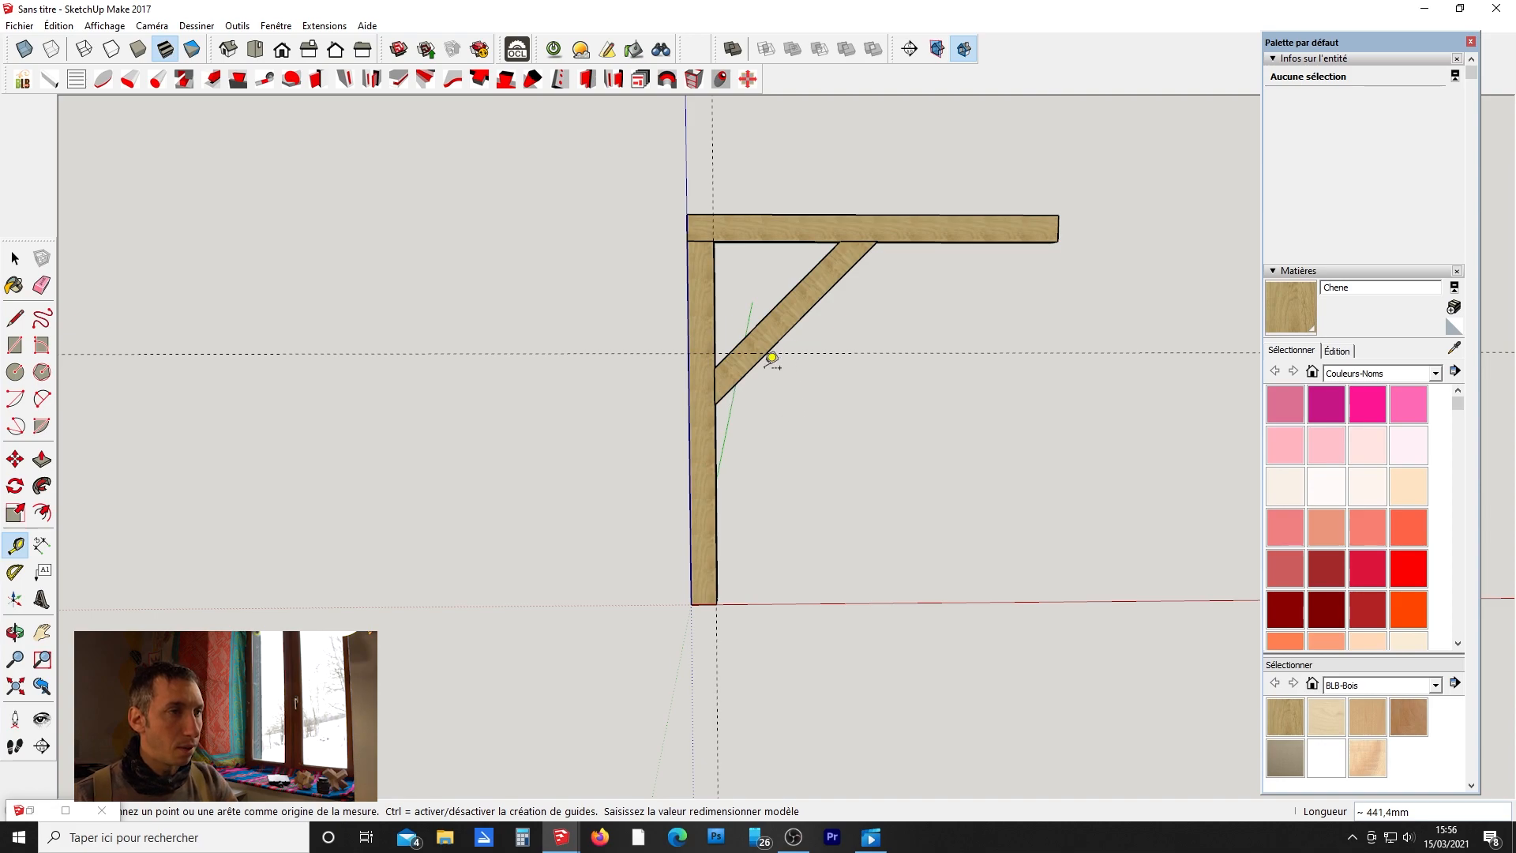
Create a horizontal guide parallel to the beam's underside, passing through the brace's lower corner at the post.
click(740, 238)
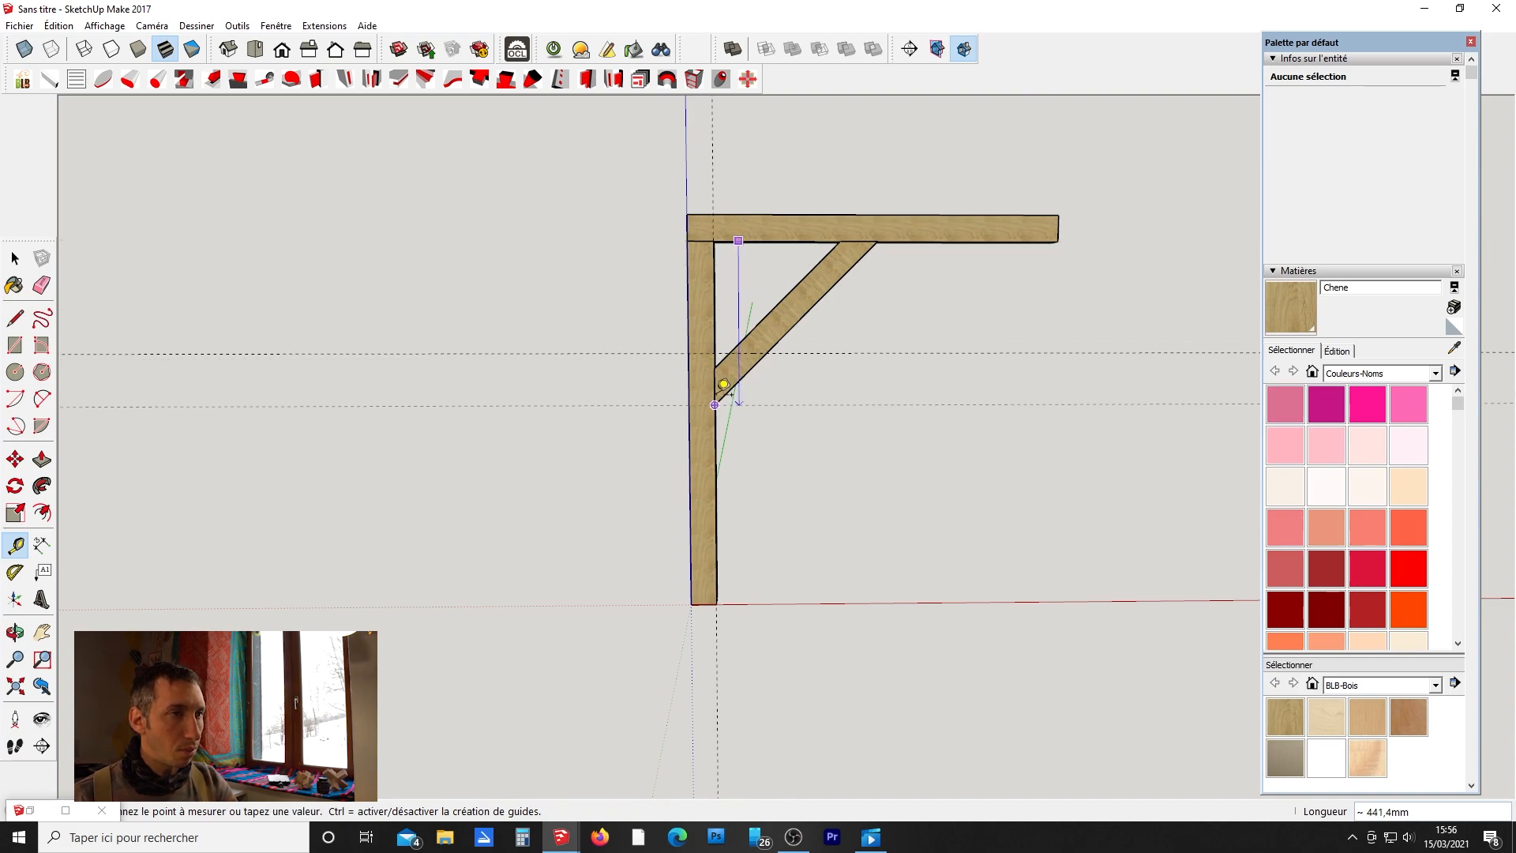
scroll(718, 399, up, 2)
click(723, 399)
key(space)
Delete the diagonal brace and the vertical guide along the post, keeping the two horizontal guides.
scroll(575, 329, down, 4)
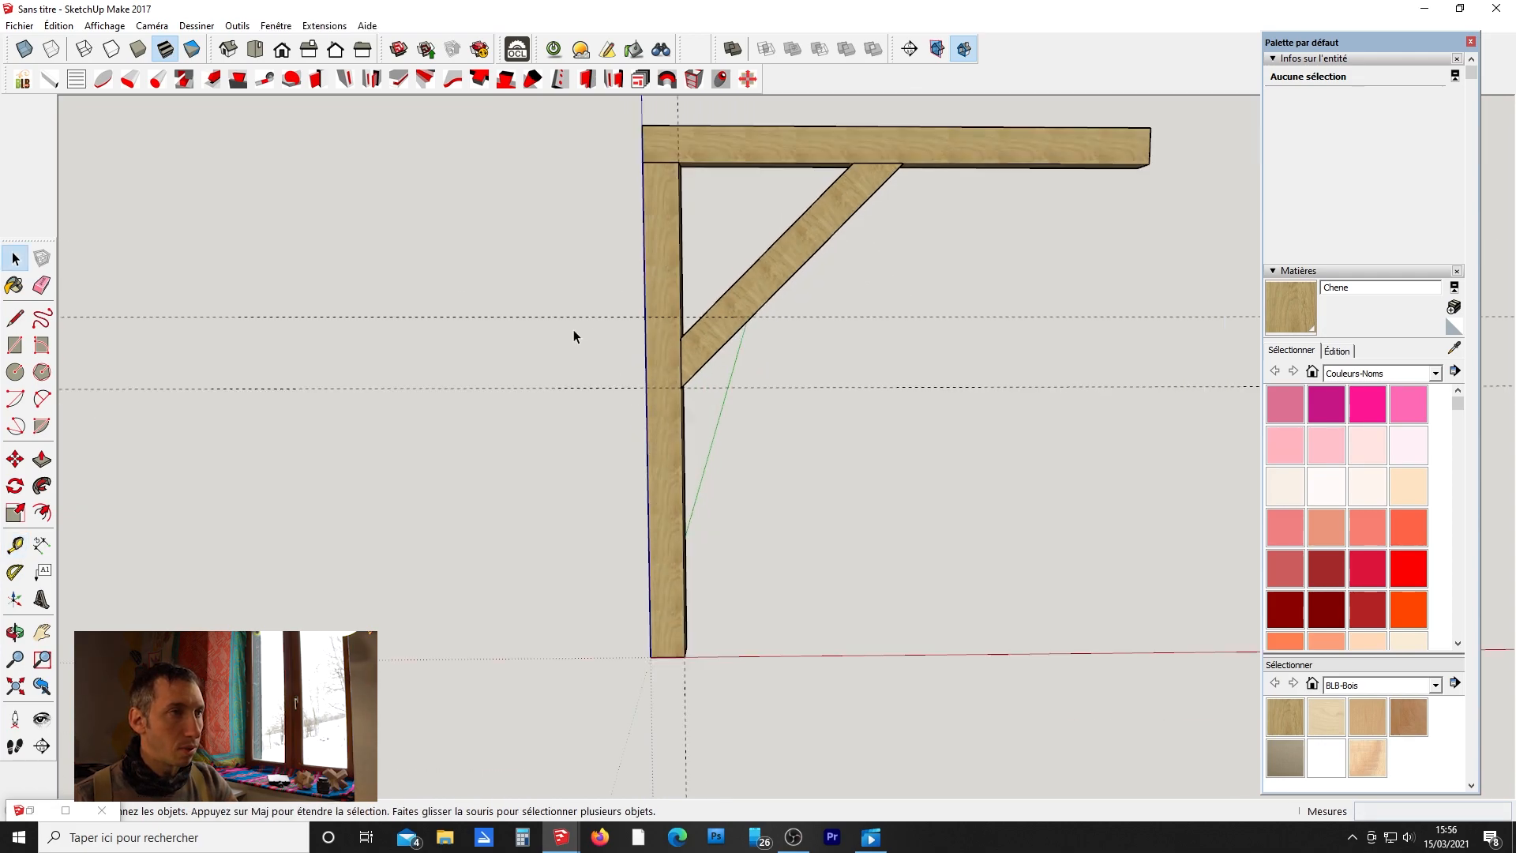
click(645, 156)
click(734, 251)
click(754, 258)
key(Delete)
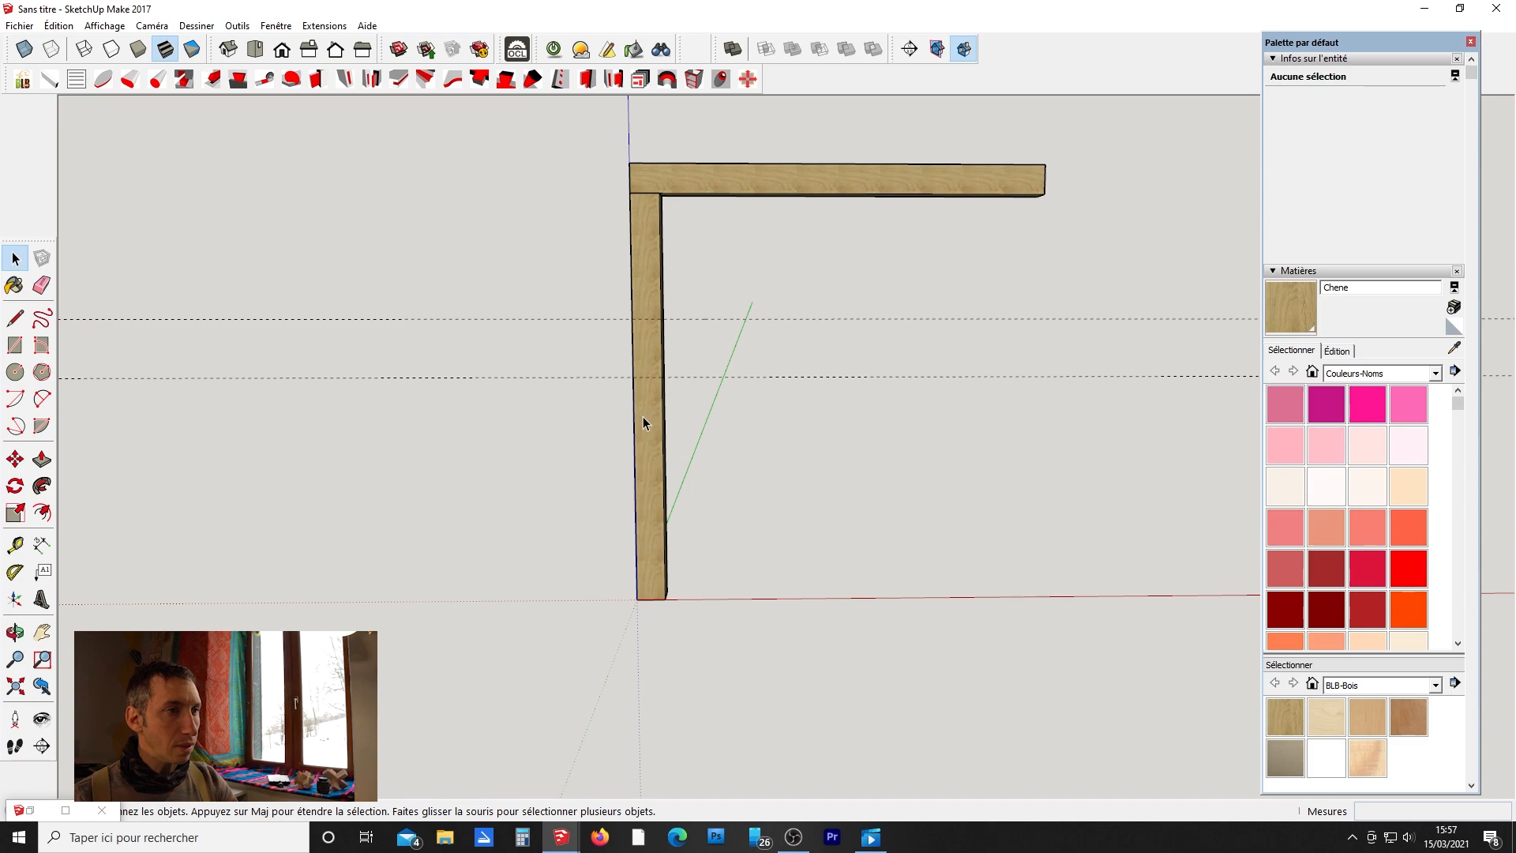
Copy the horizontal beam straight down the post so its underside sits on the lower horizontal guide.
click(720, 181)
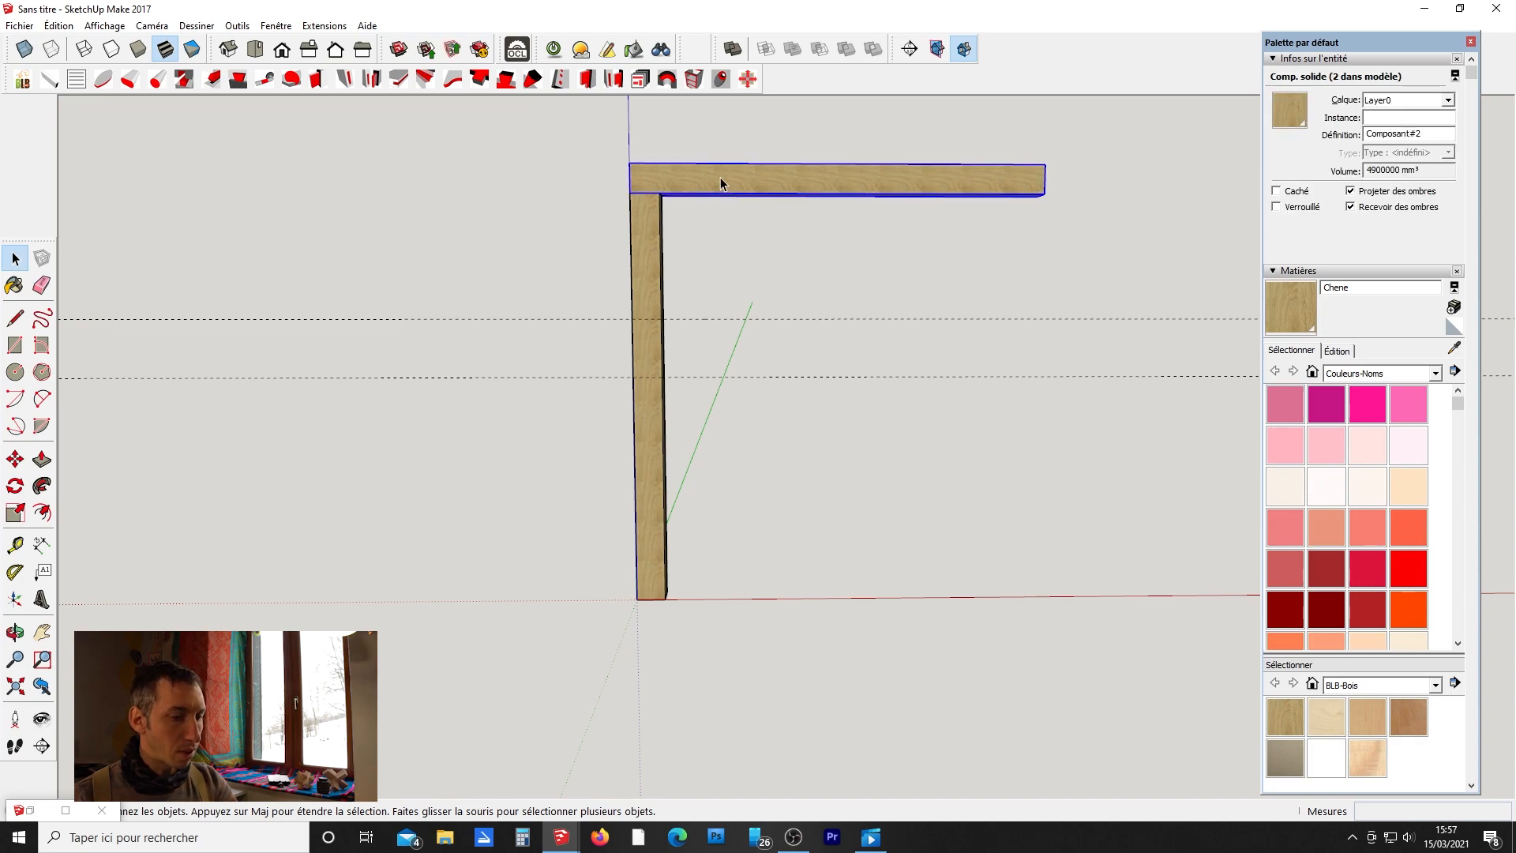
key(m)
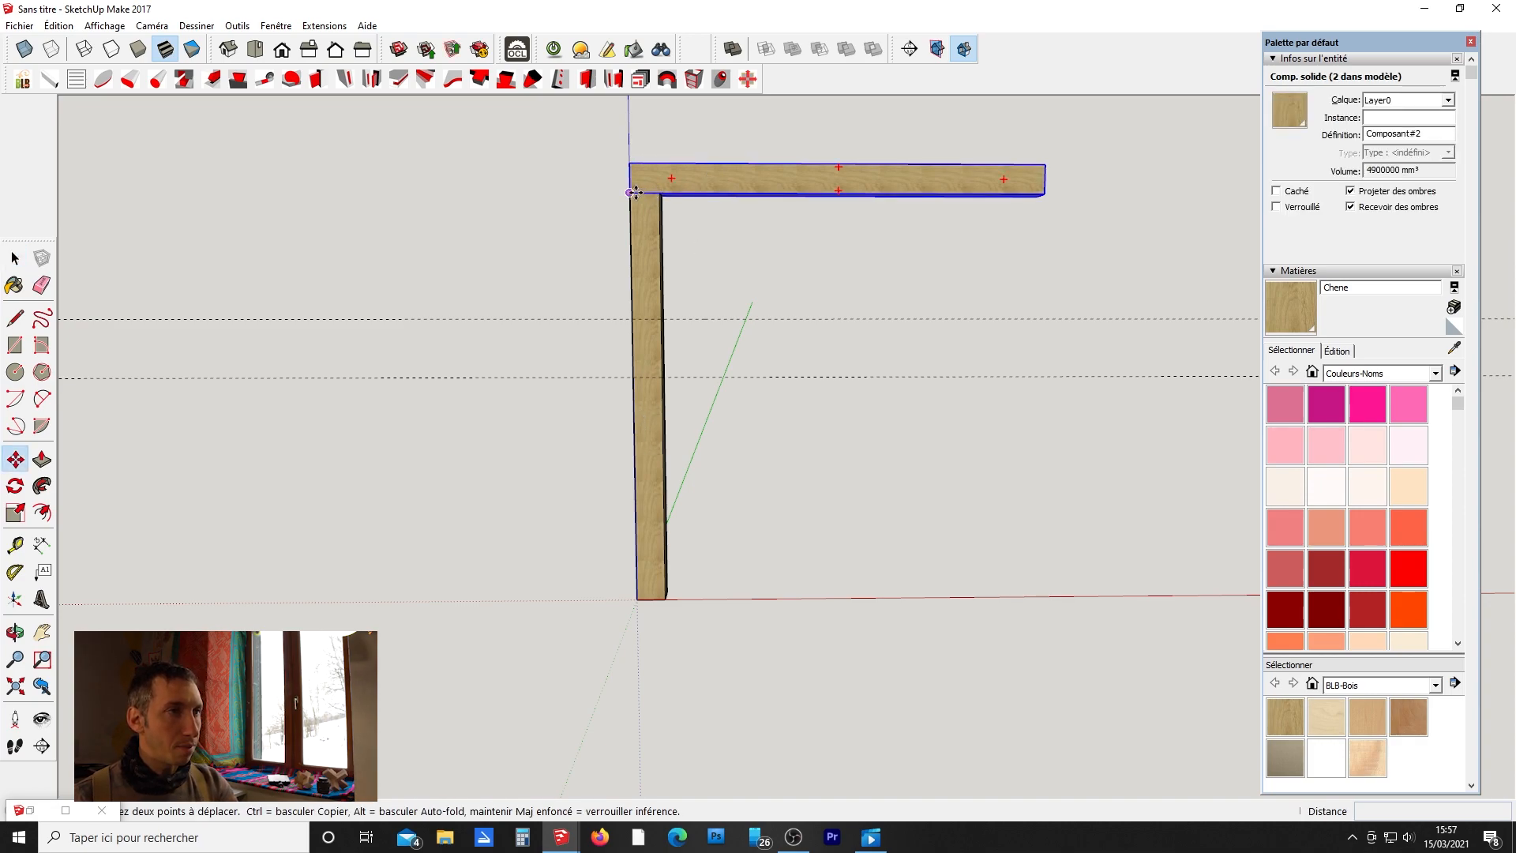
click(635, 193)
key(ctrl)
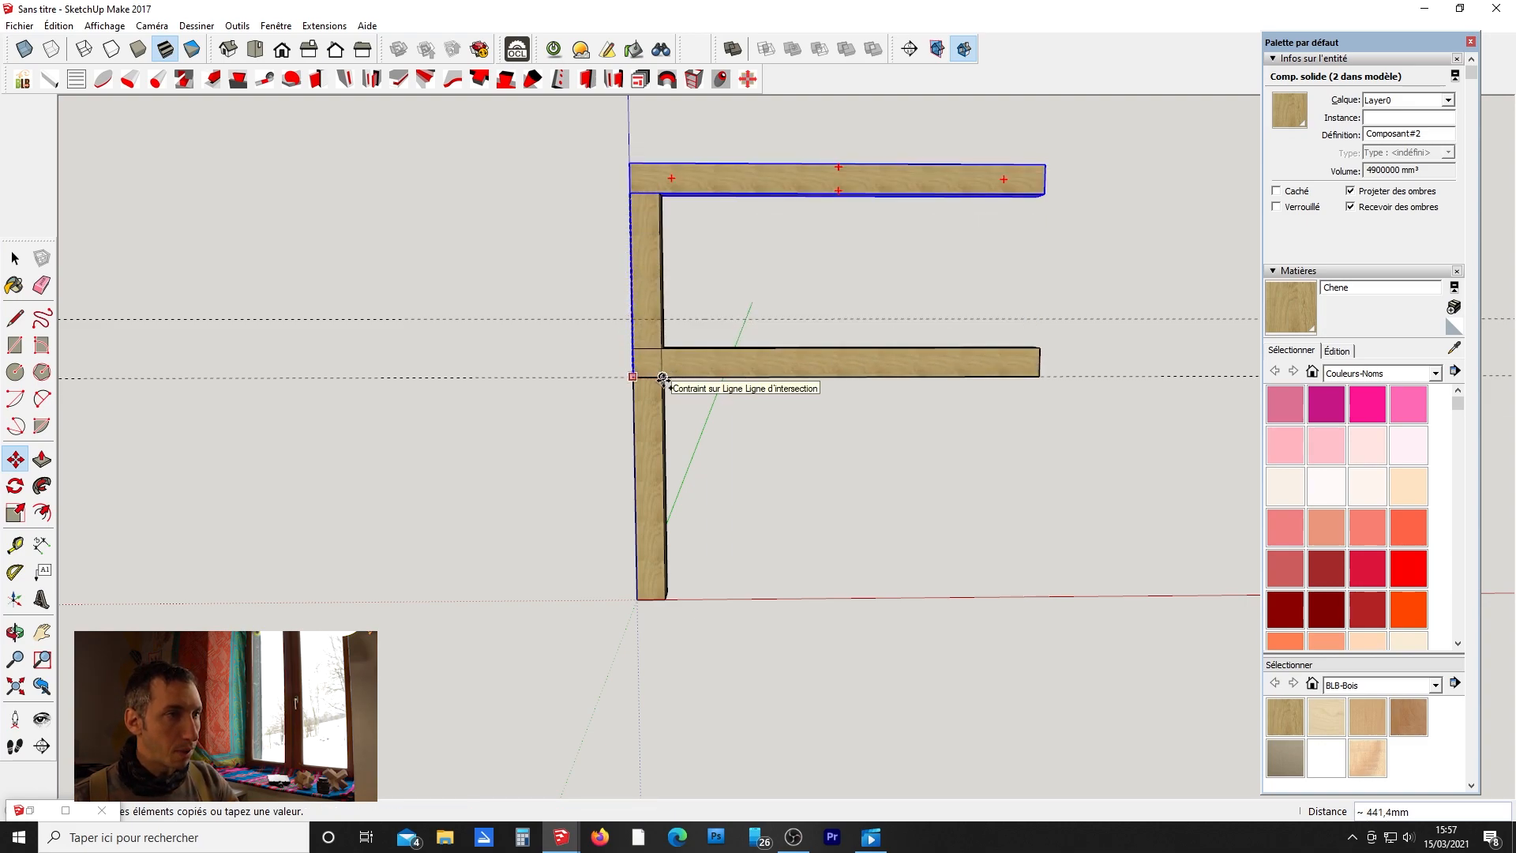
click(663, 377)
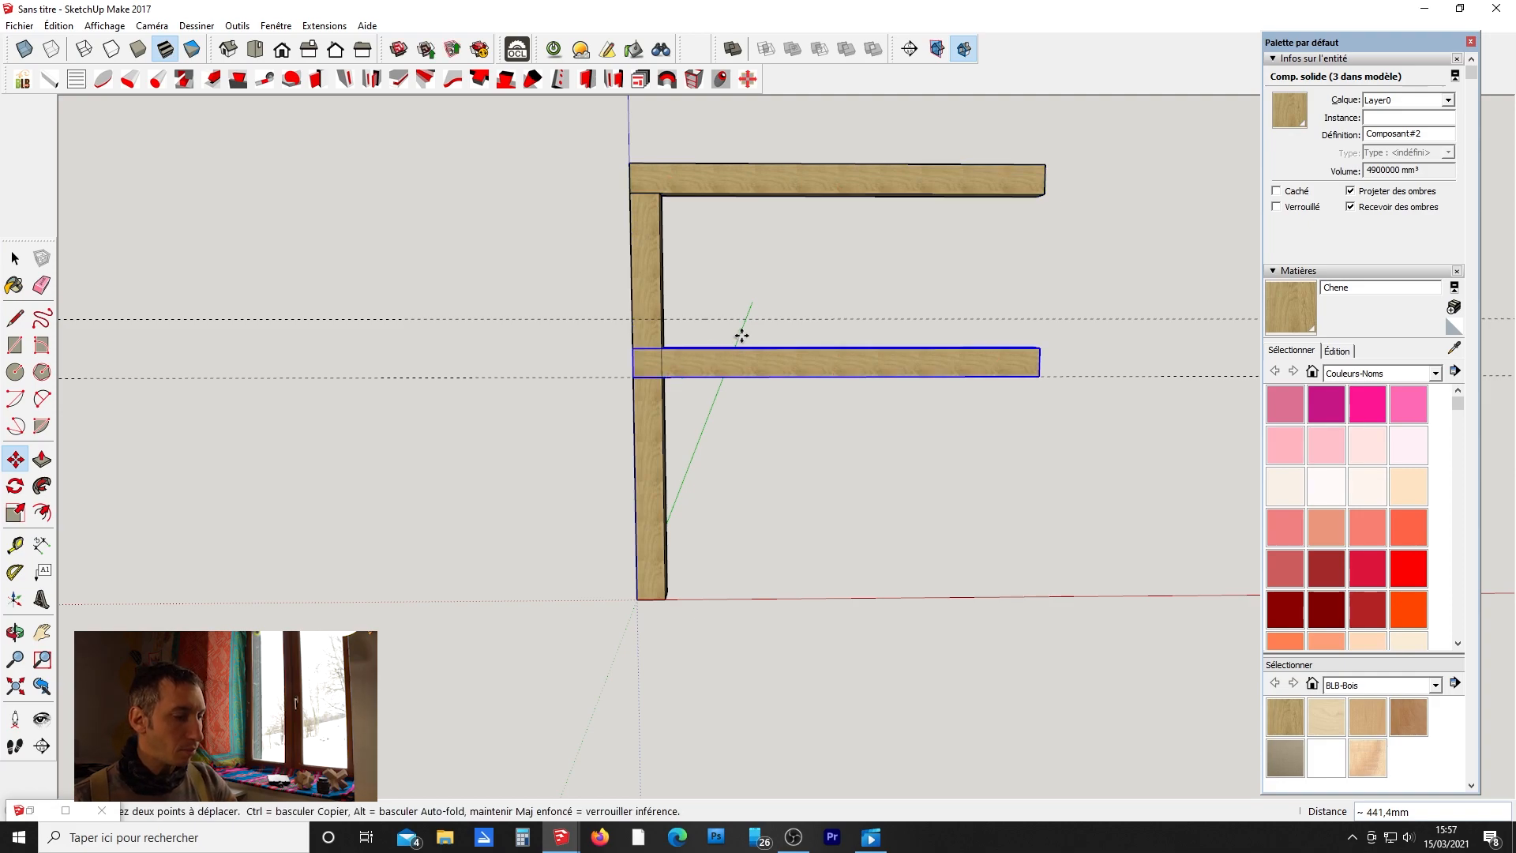
Rotate the copied beam 45° about the point where its upper edge crosses the post's inner edge.
scroll(742, 339, up, 2)
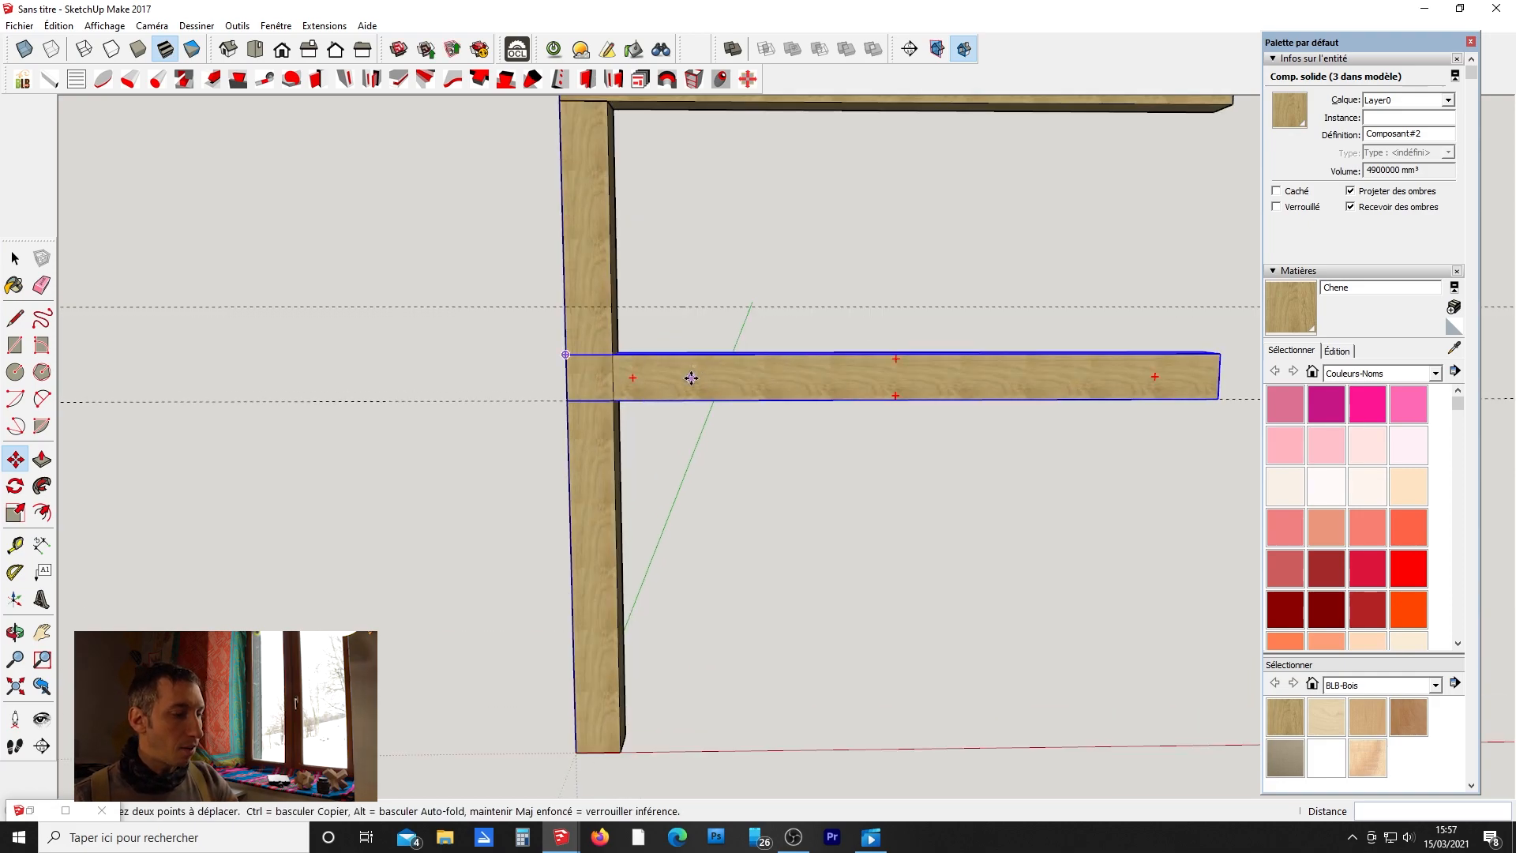
key(q)
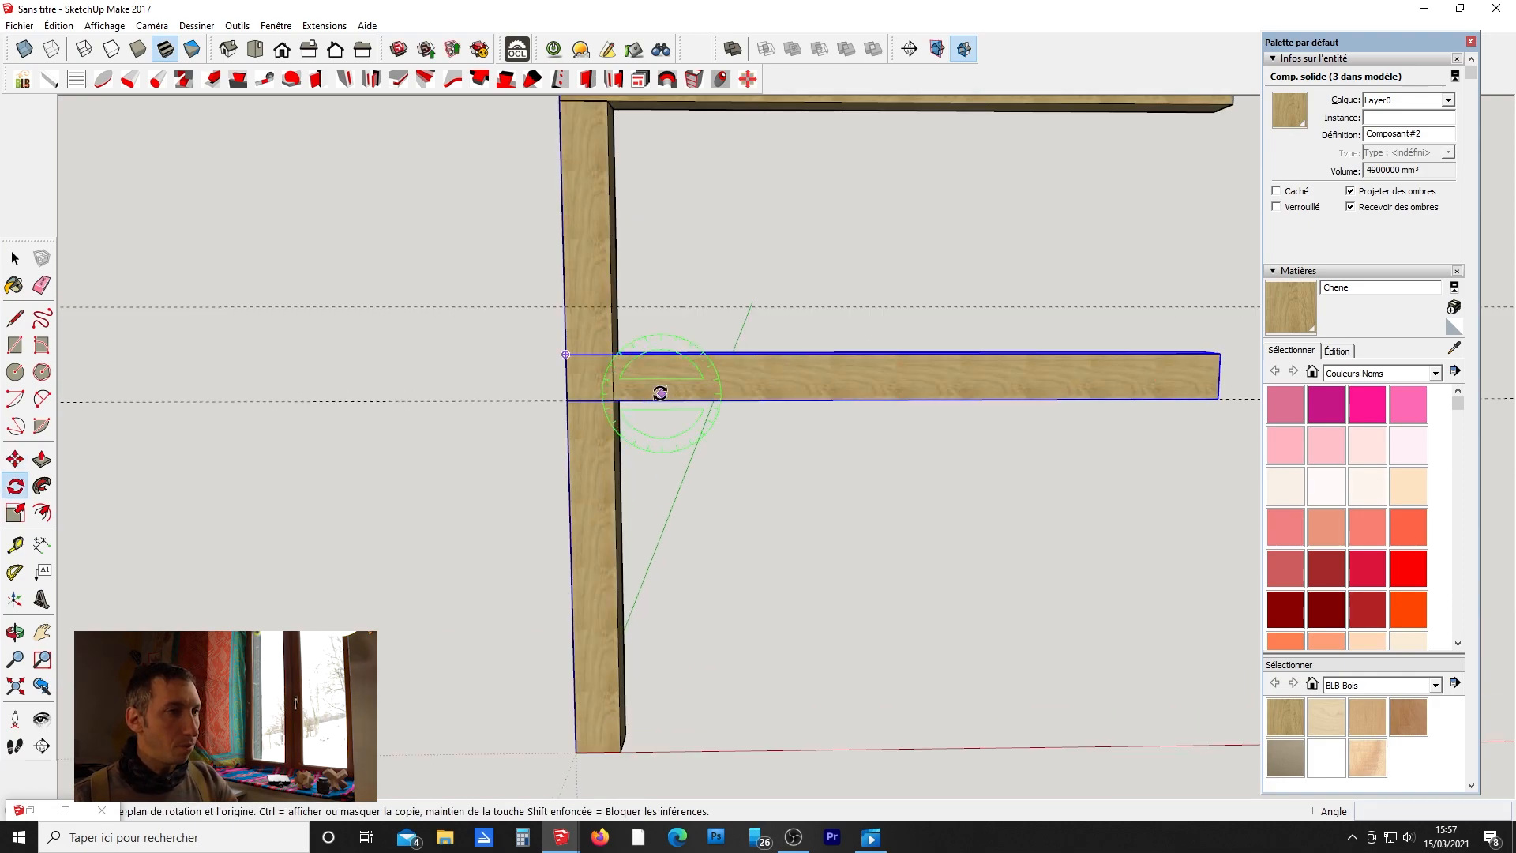
click(612, 353)
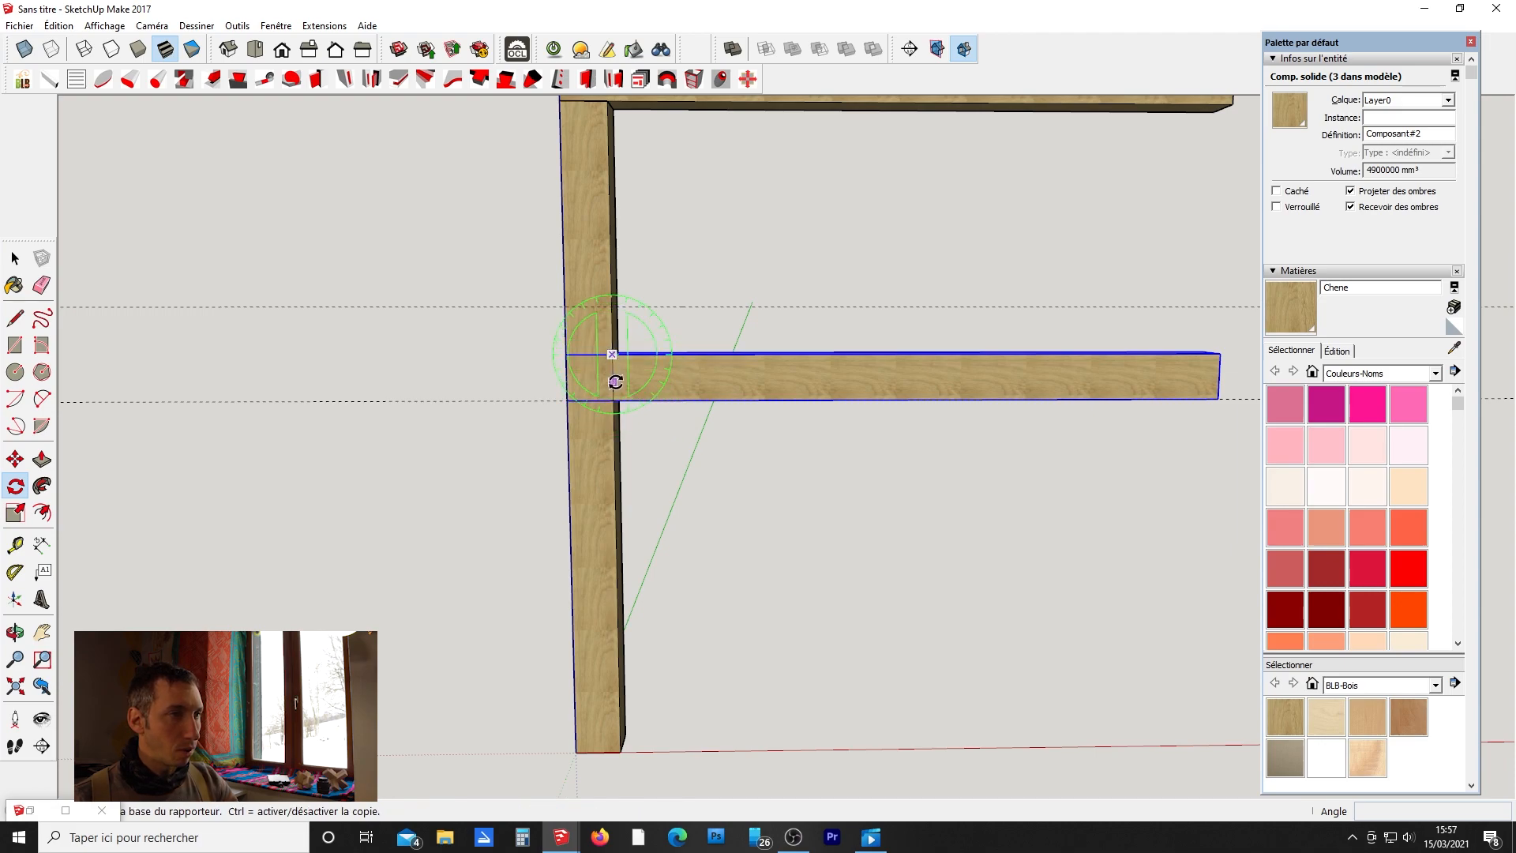
click(775, 354)
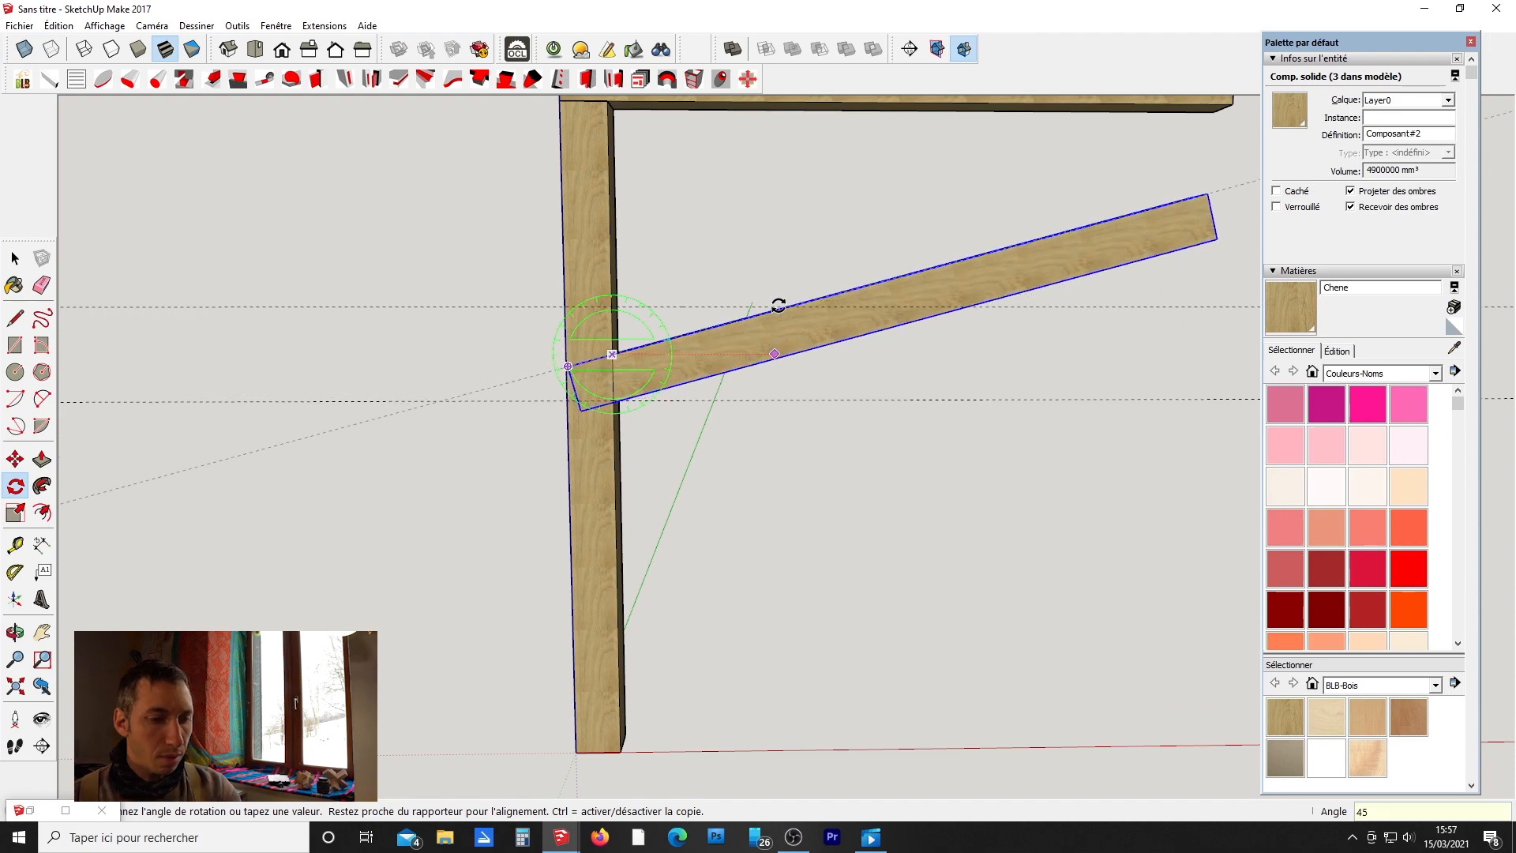
key(Return)
key(space)
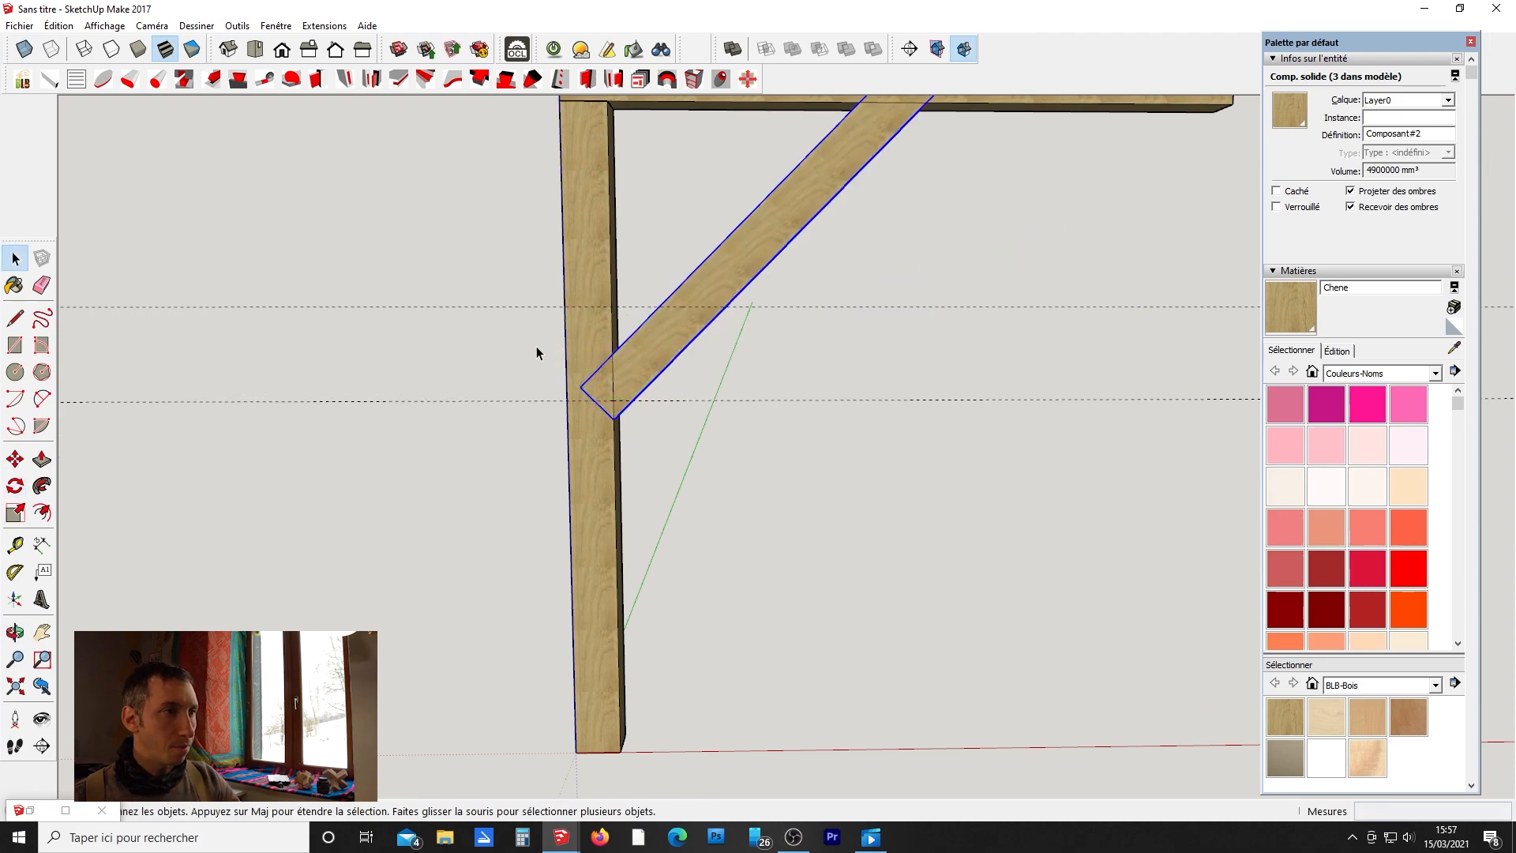
Make the tilted beam copy a unique component, independent of the post and beam.
scroll(677, 343, up, 3)
right_click(682, 341)
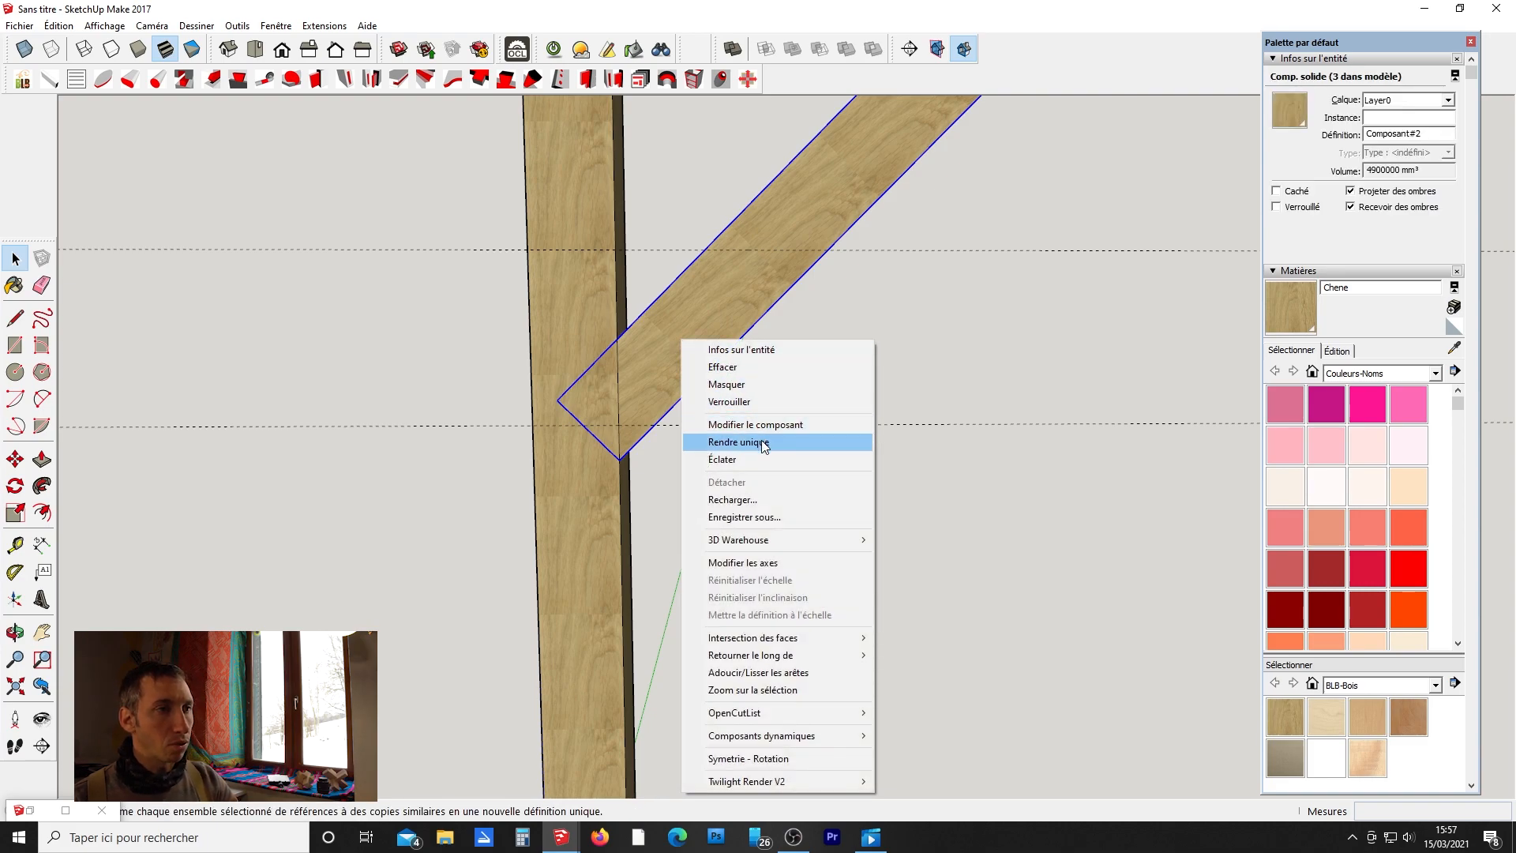
click(763, 443)
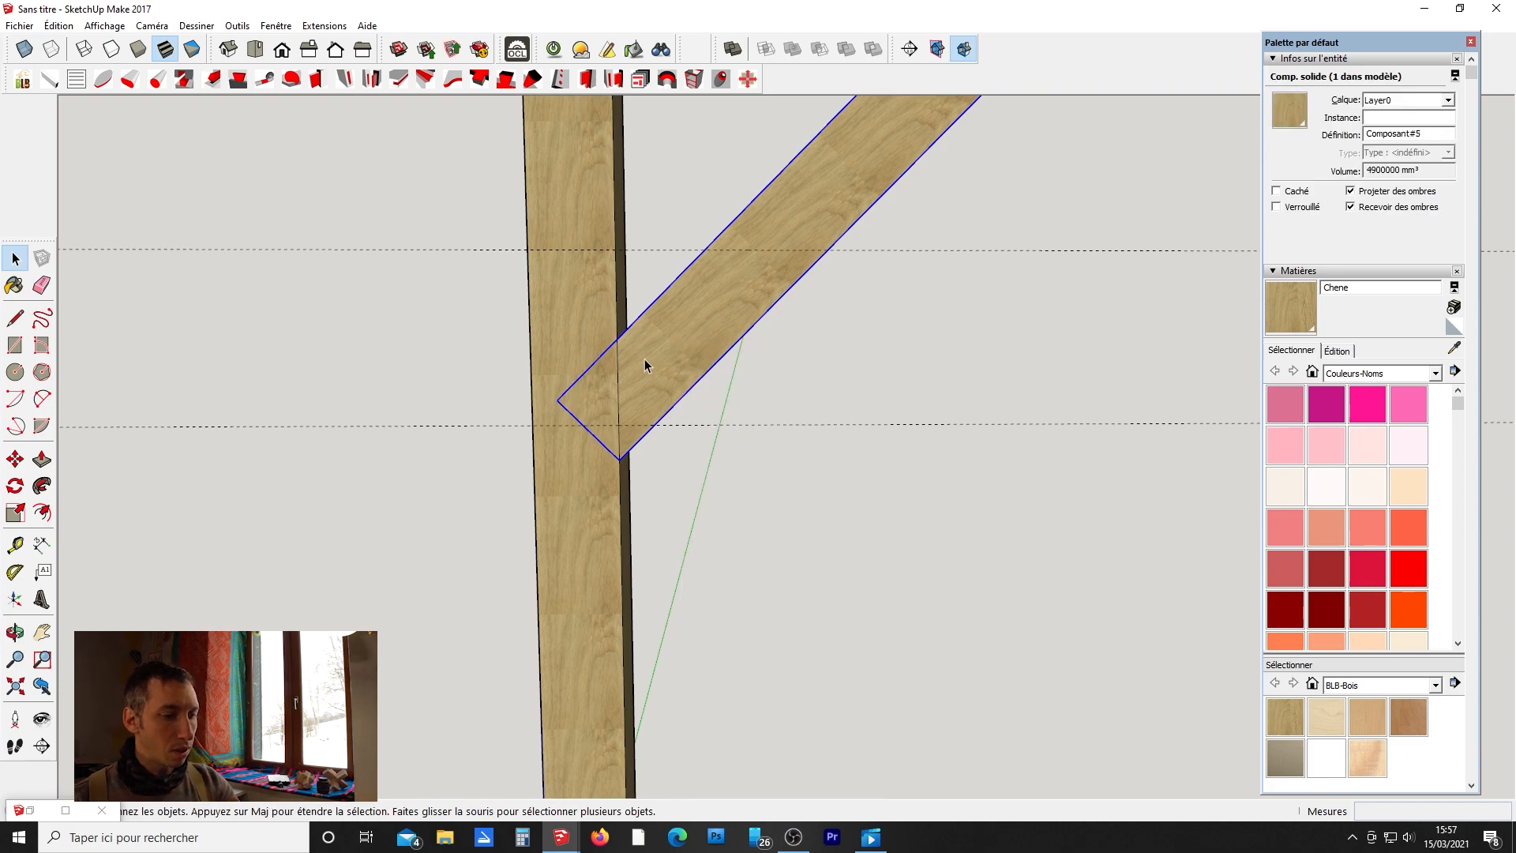
Inside the brace component, draw a cut line along the post's inner edge and push the overlapping lower end away through 70 mm.
double_click(690, 319)
key(l)
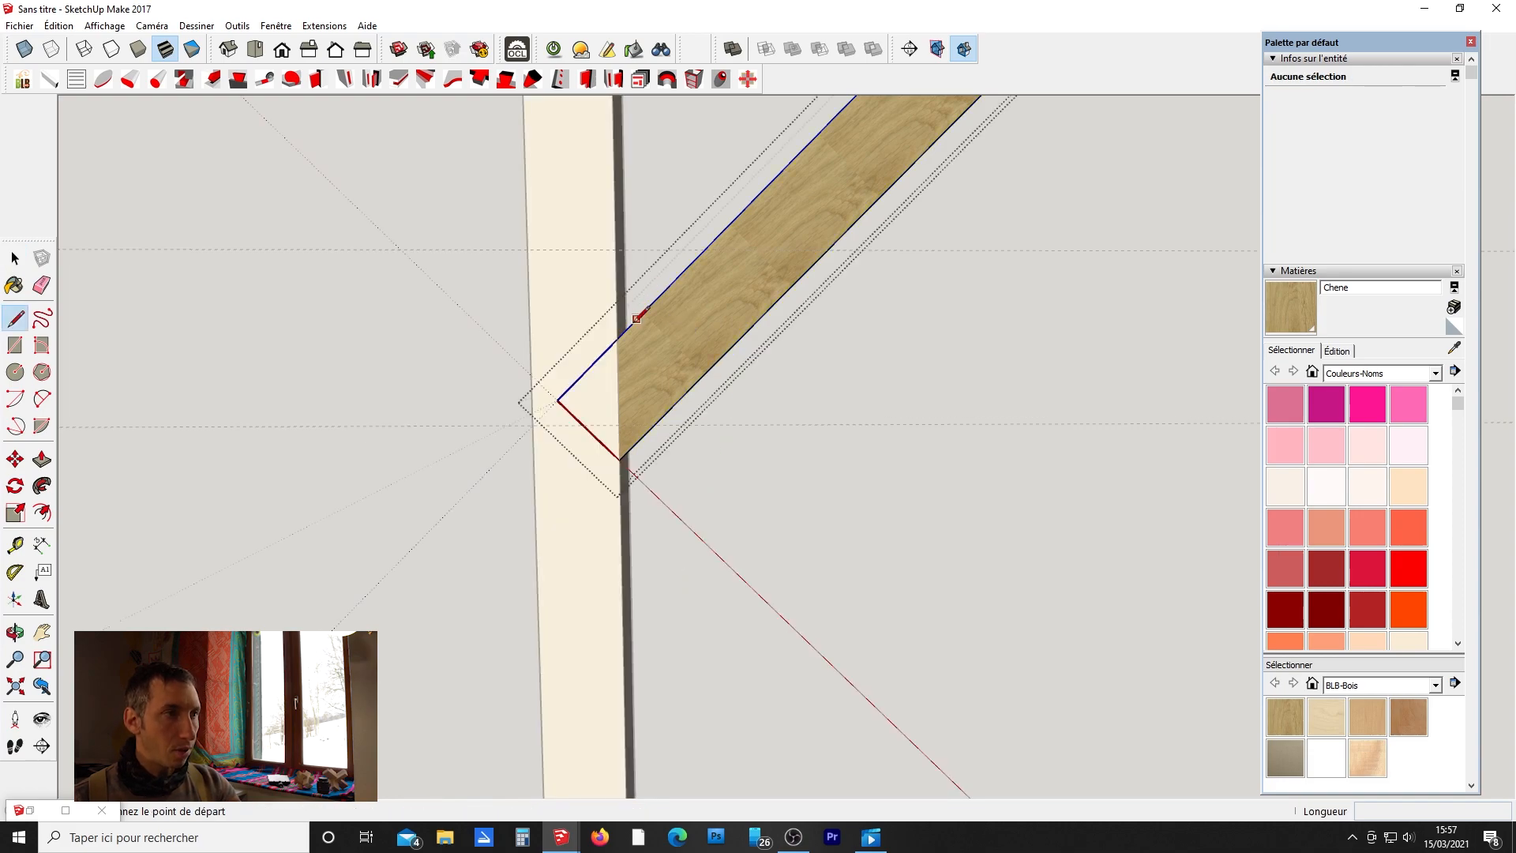
click(619, 338)
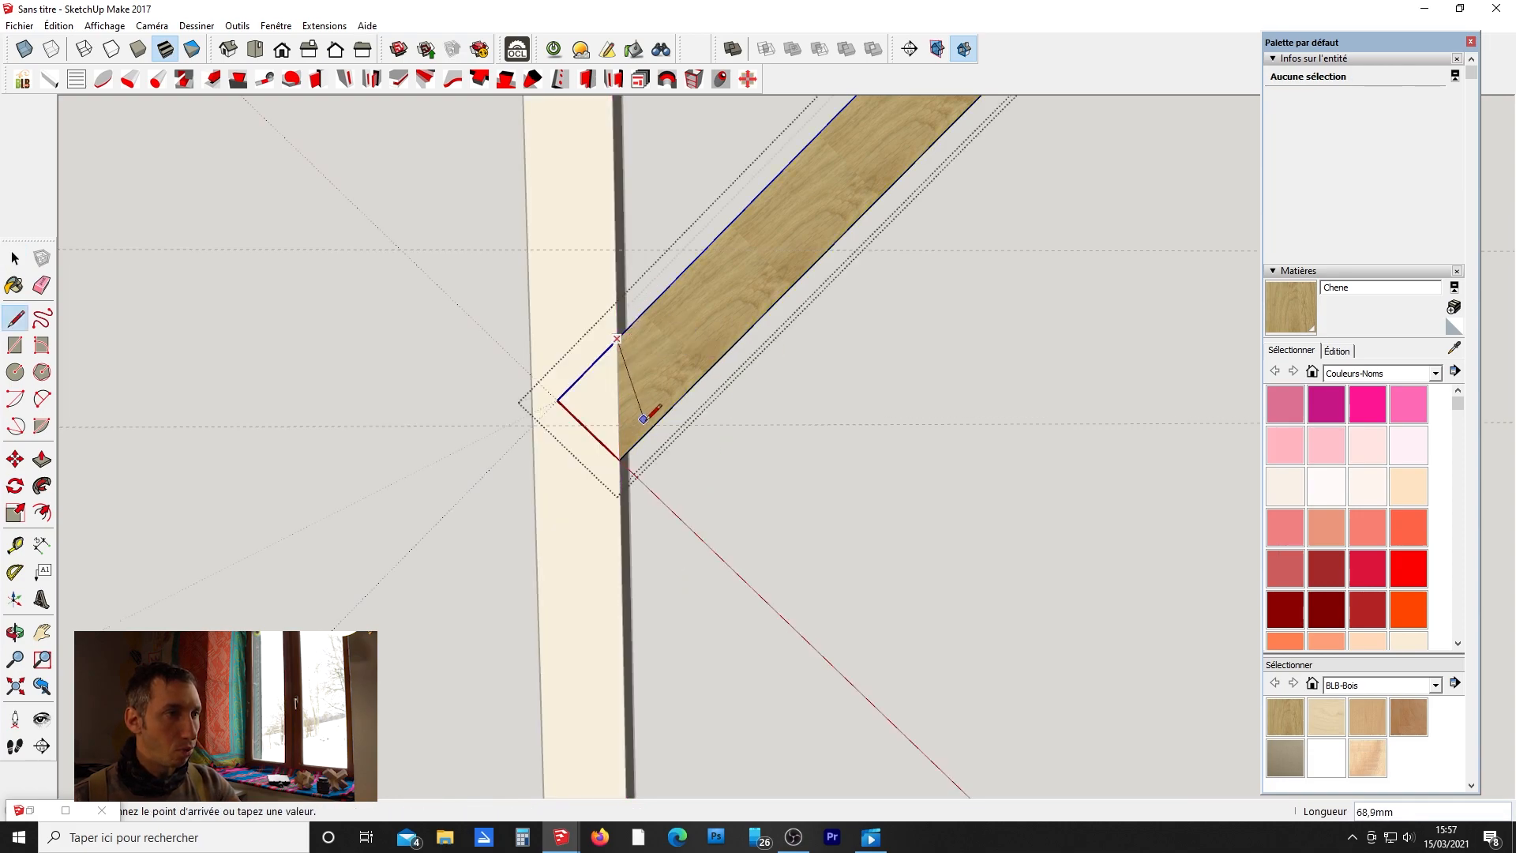
click(625, 453)
mouse_move(630, 448)
middle_down()
mouse_move(738, 484)
mouse_move(921, 457)
middle_up()
key(p)
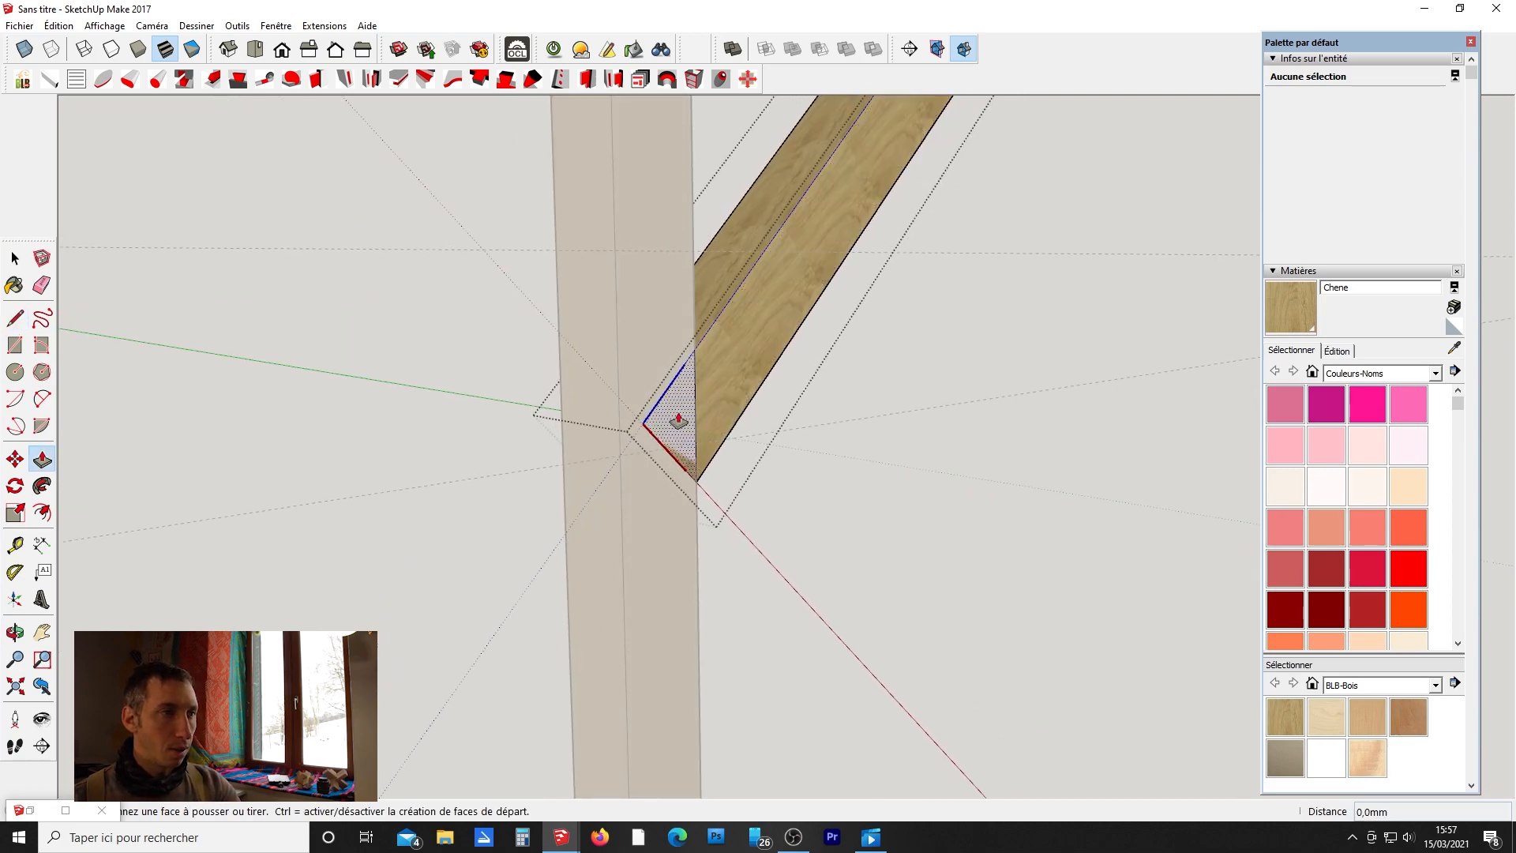
click(676, 423)
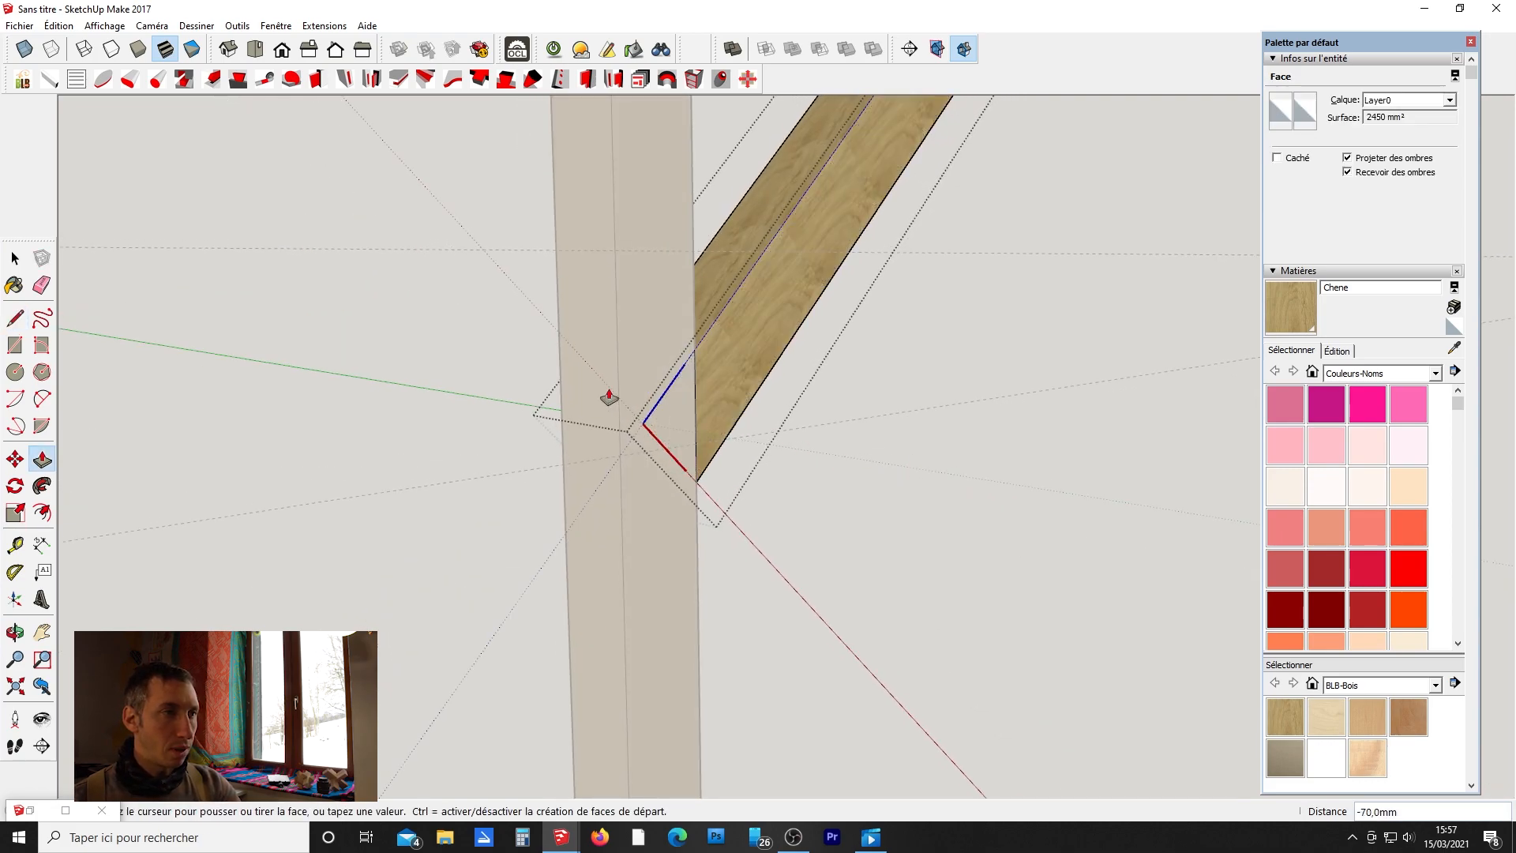
click(560, 337)
Draw a cut line across the brace along the beam's underside, push the upper end away through 70 mm, and leave the tool.
scroll(552, 352, down, 8)
middle_drag(660, 229, 661, 227)
key(l)
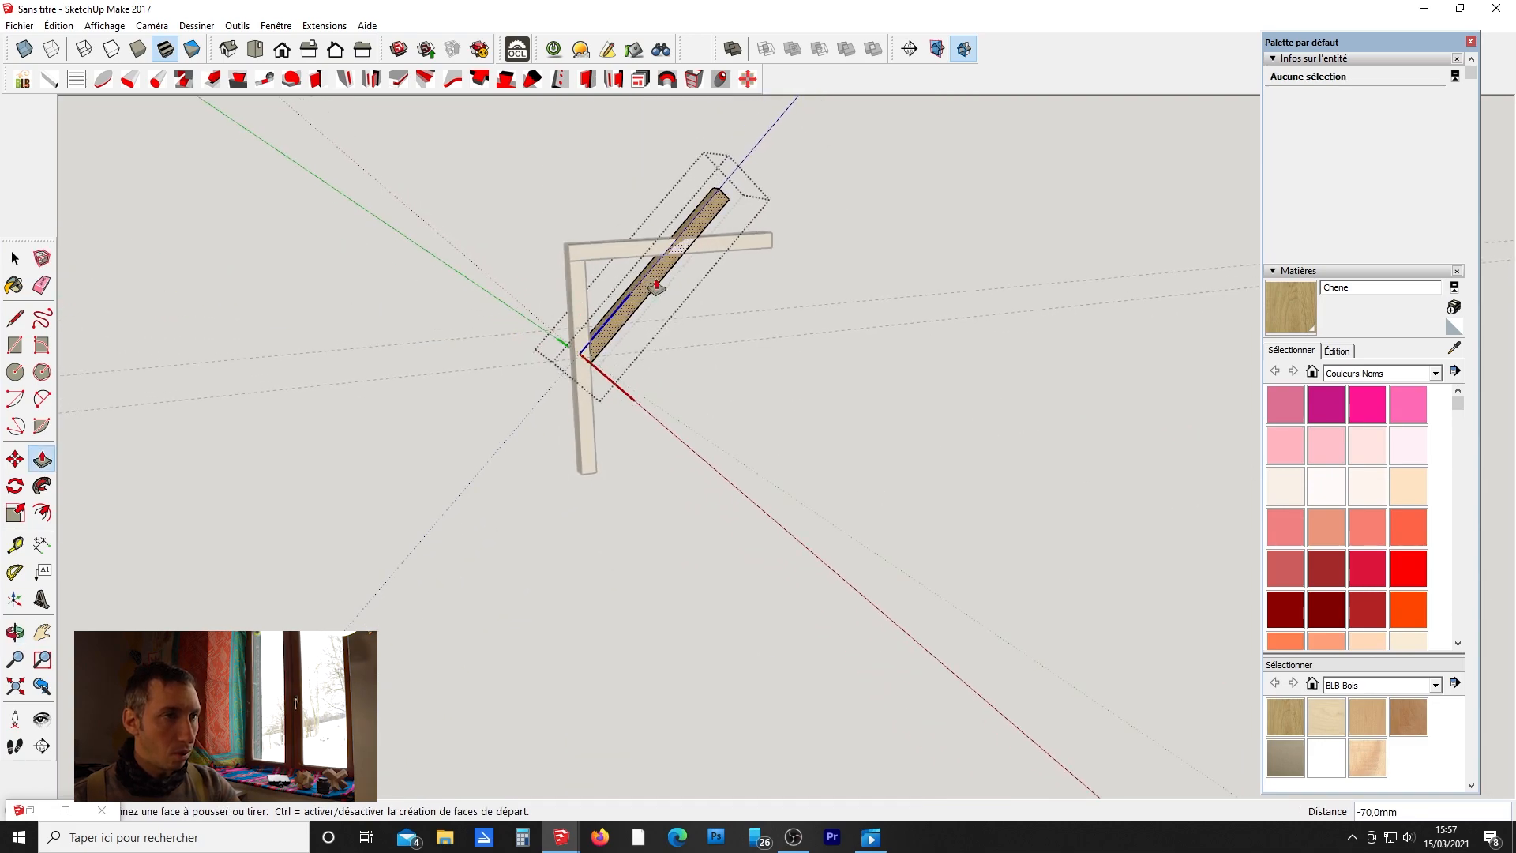
scroll(663, 225, up, 10)
scroll(667, 224, down, 2)
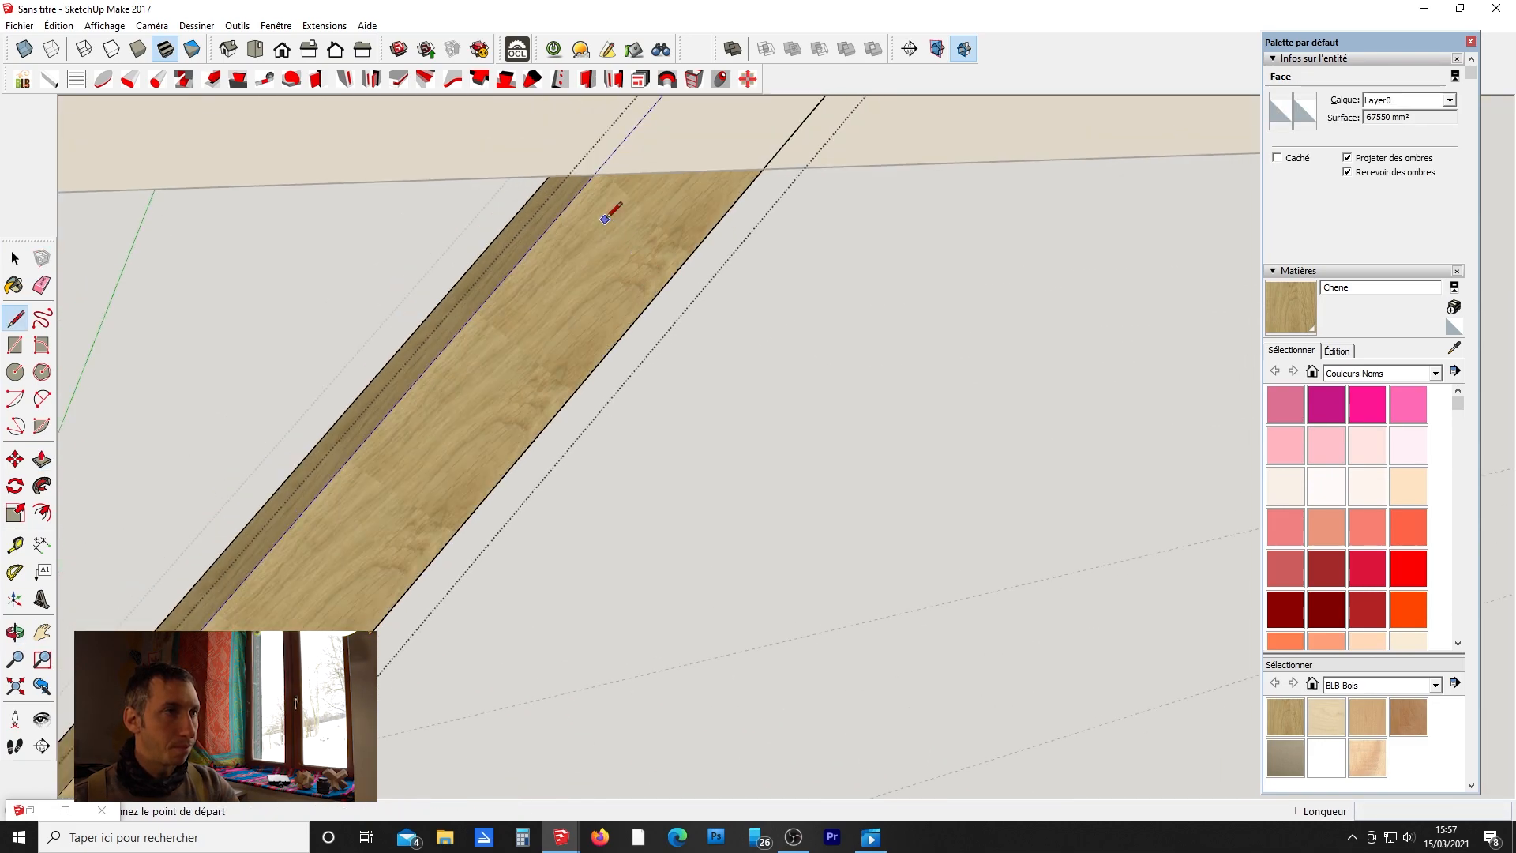
click(594, 174)
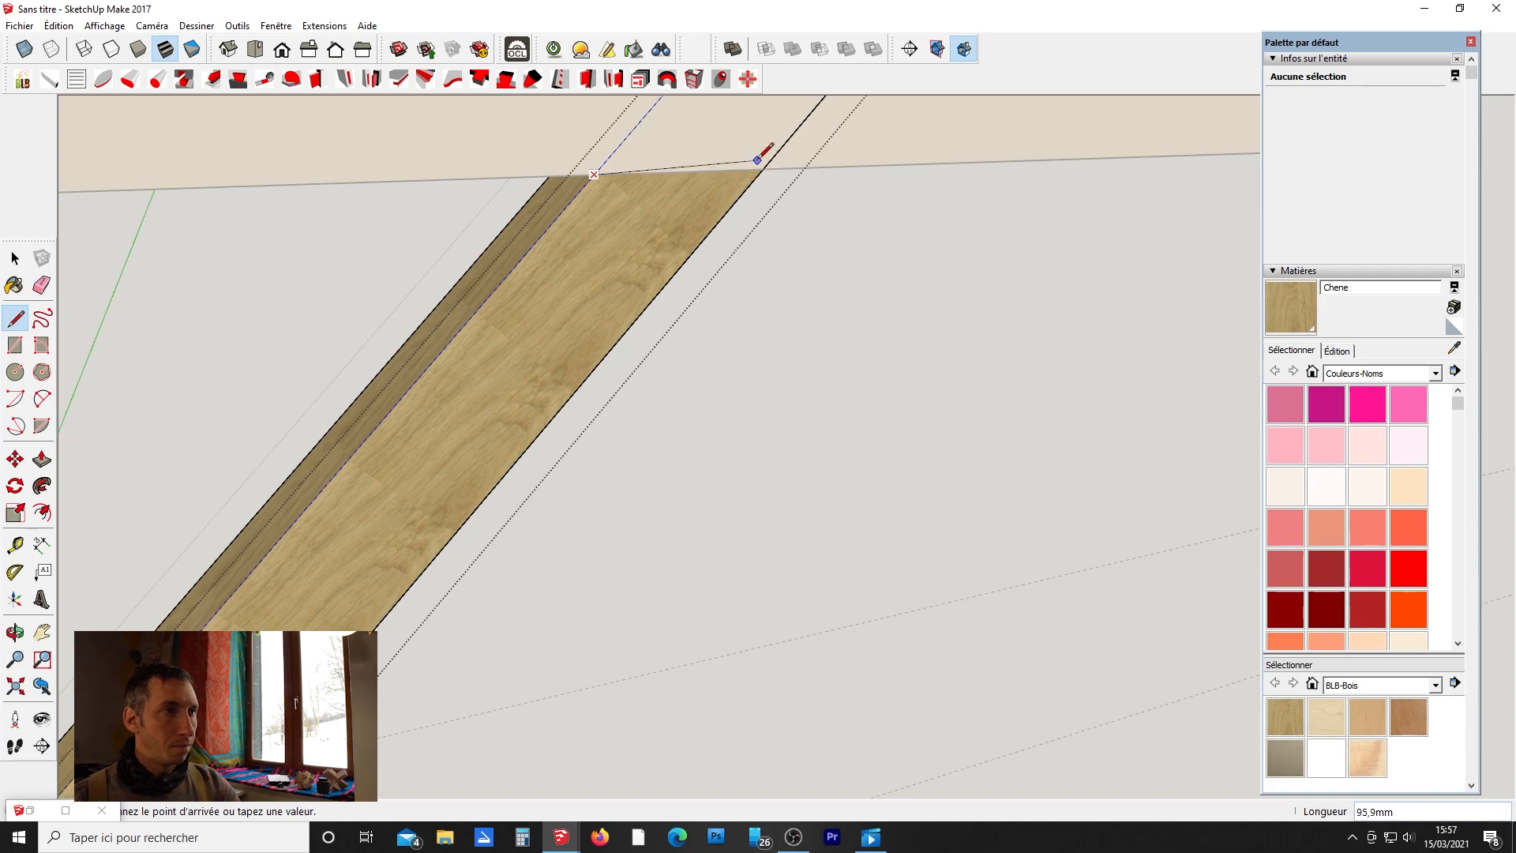
click(763, 169)
scroll(778, 252, down, 8)
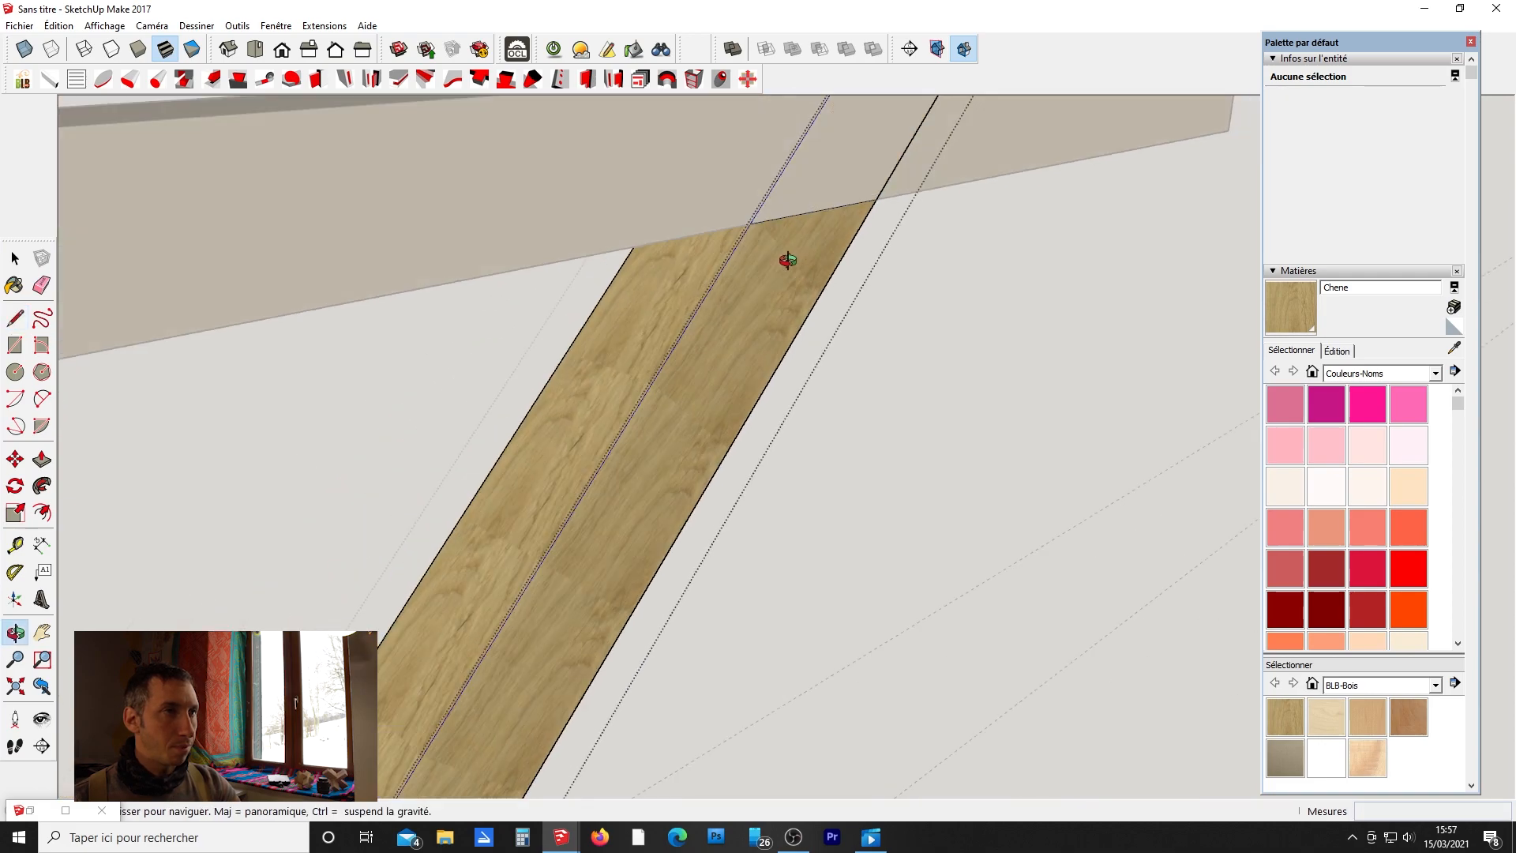
key(p)
click(848, 204)
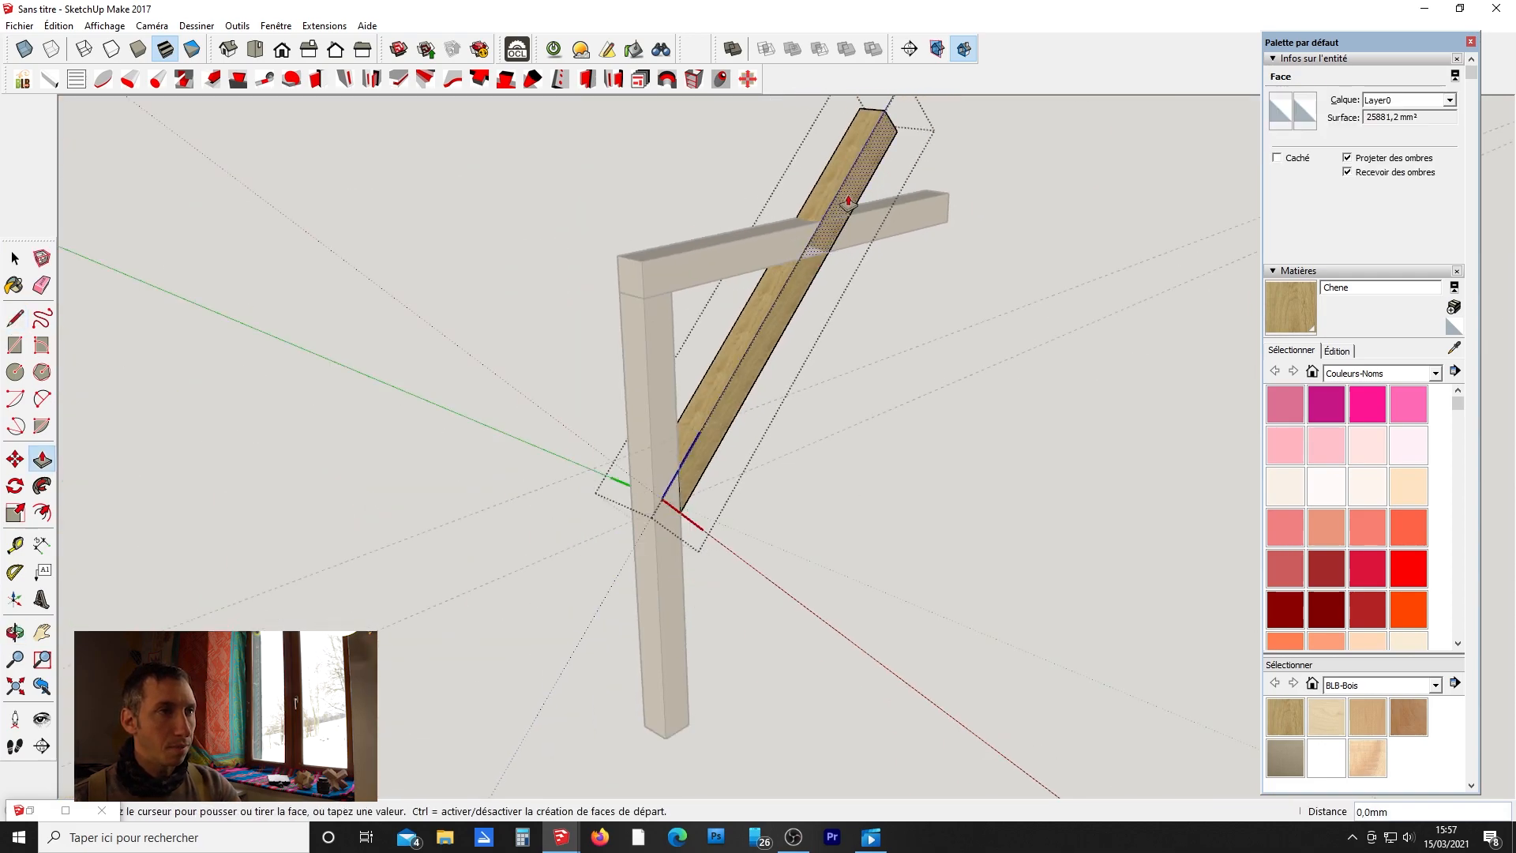
click(824, 175)
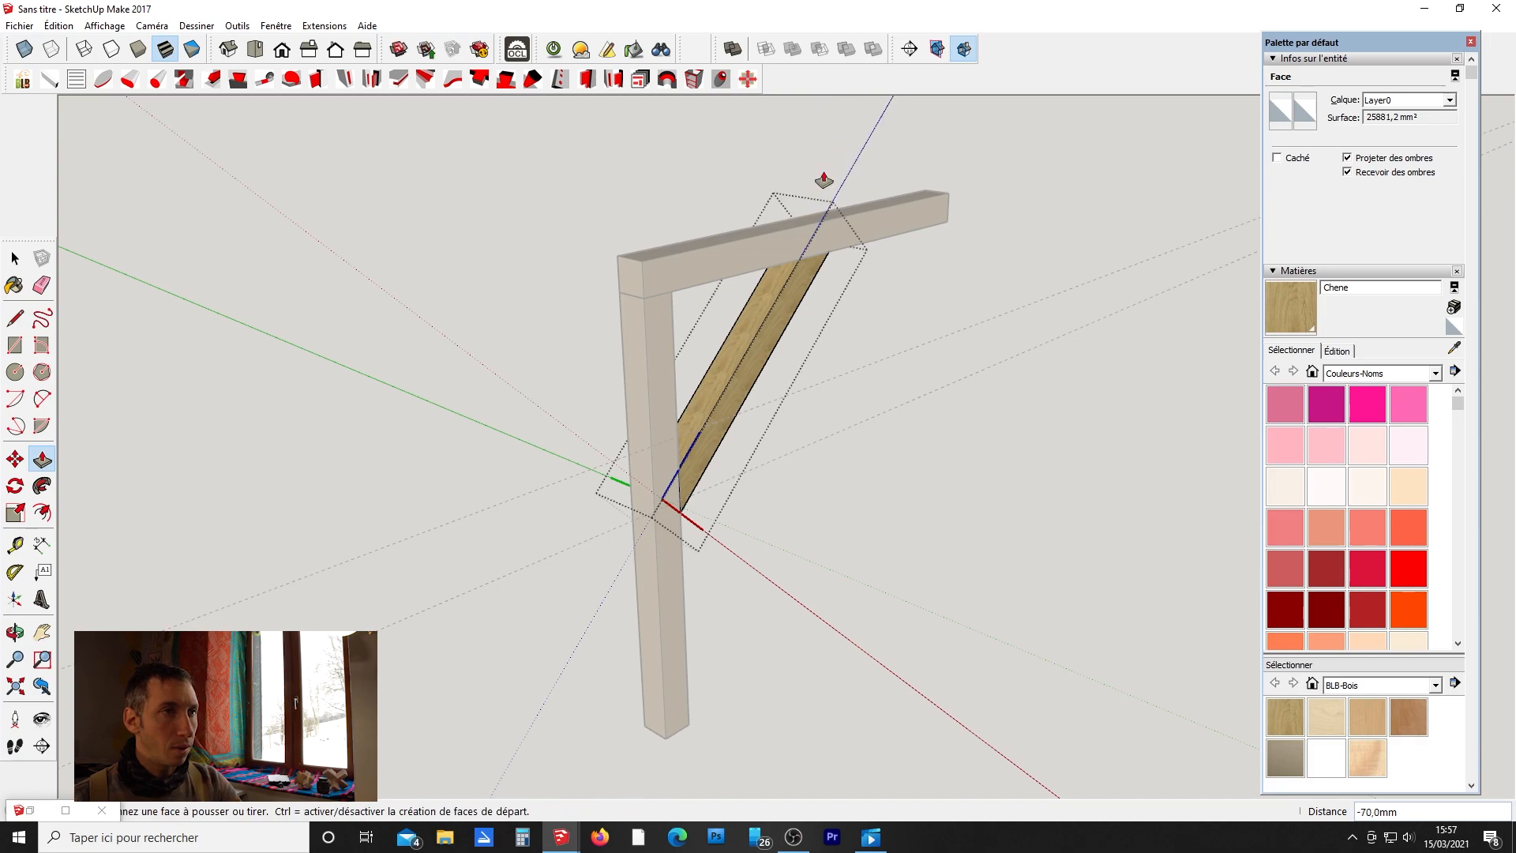
key(space)
Generate the OpenCutList cut list for the whole model, examine the brace's rough and finished dimensions, and close its window.
middle_drag(813, 180, 628, 195)
middle_drag(733, 265, 578, 284)
scroll(578, 284, down, 5)
middle_drag(727, 341, 584, 197)
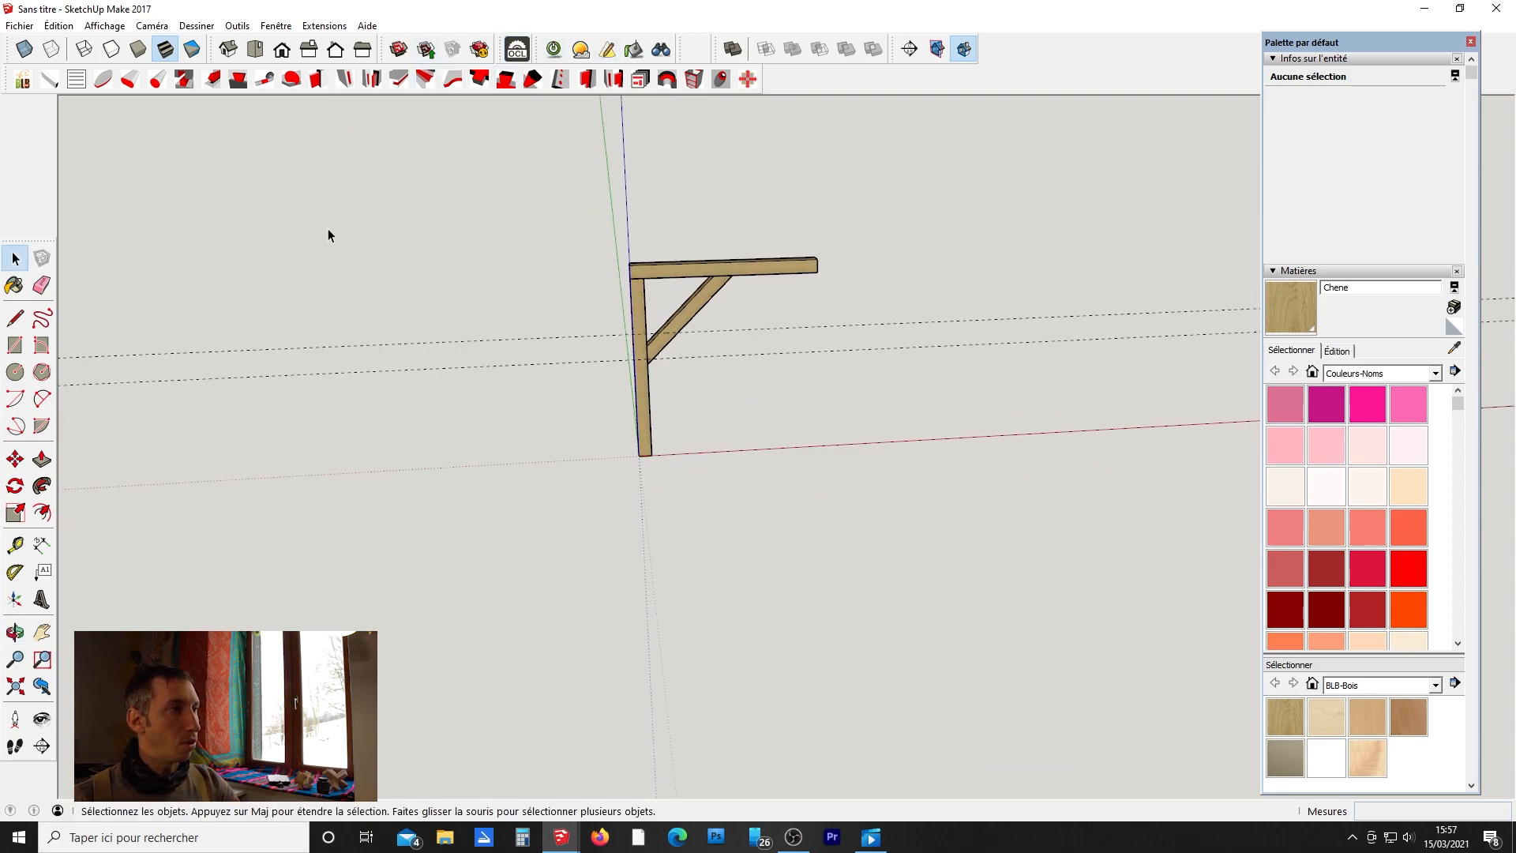
click(517, 48)
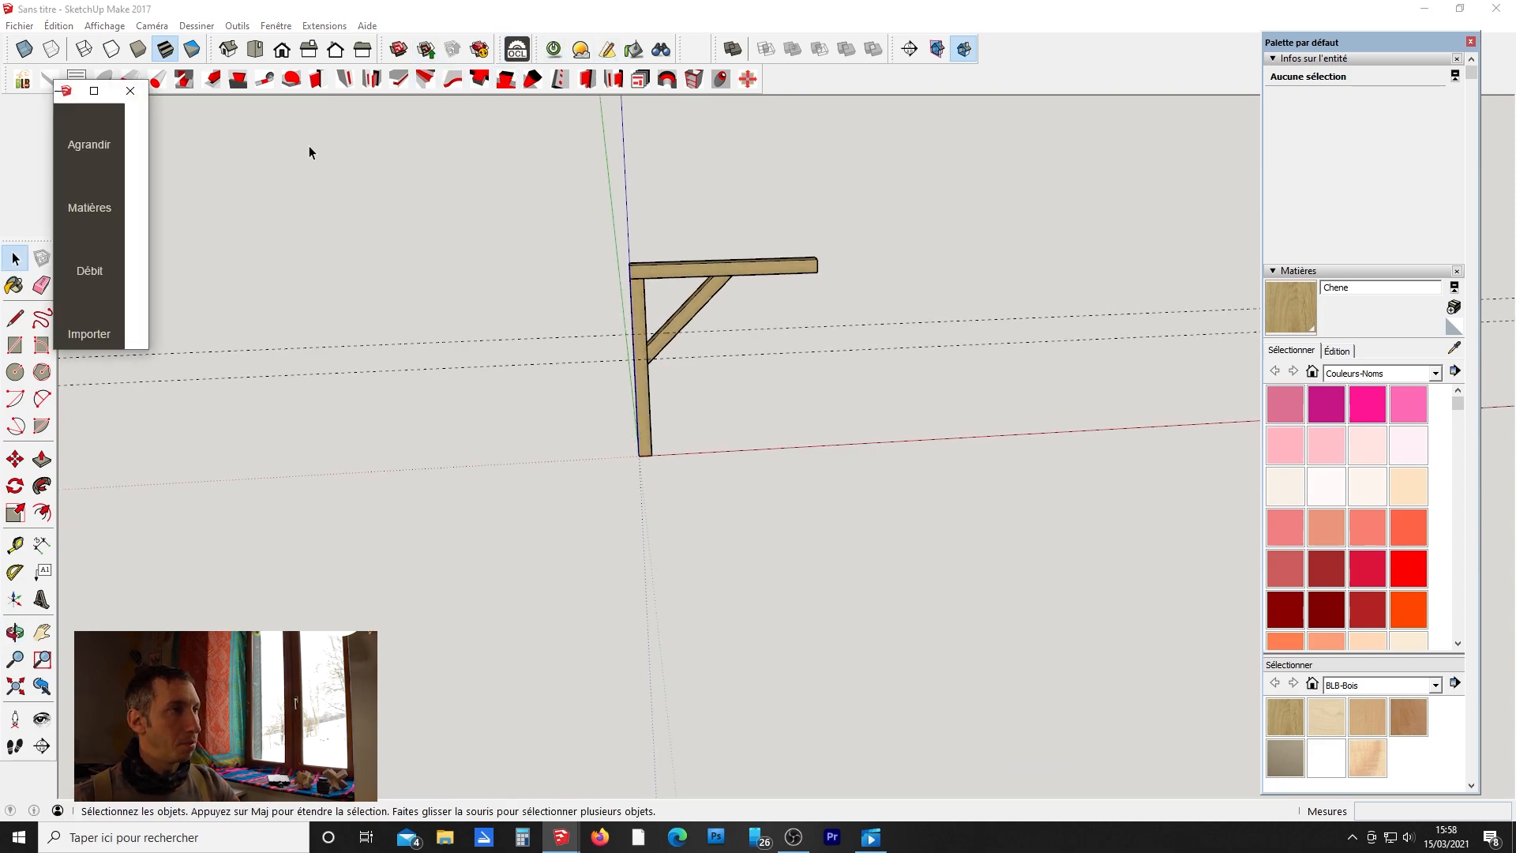
click(122, 258)
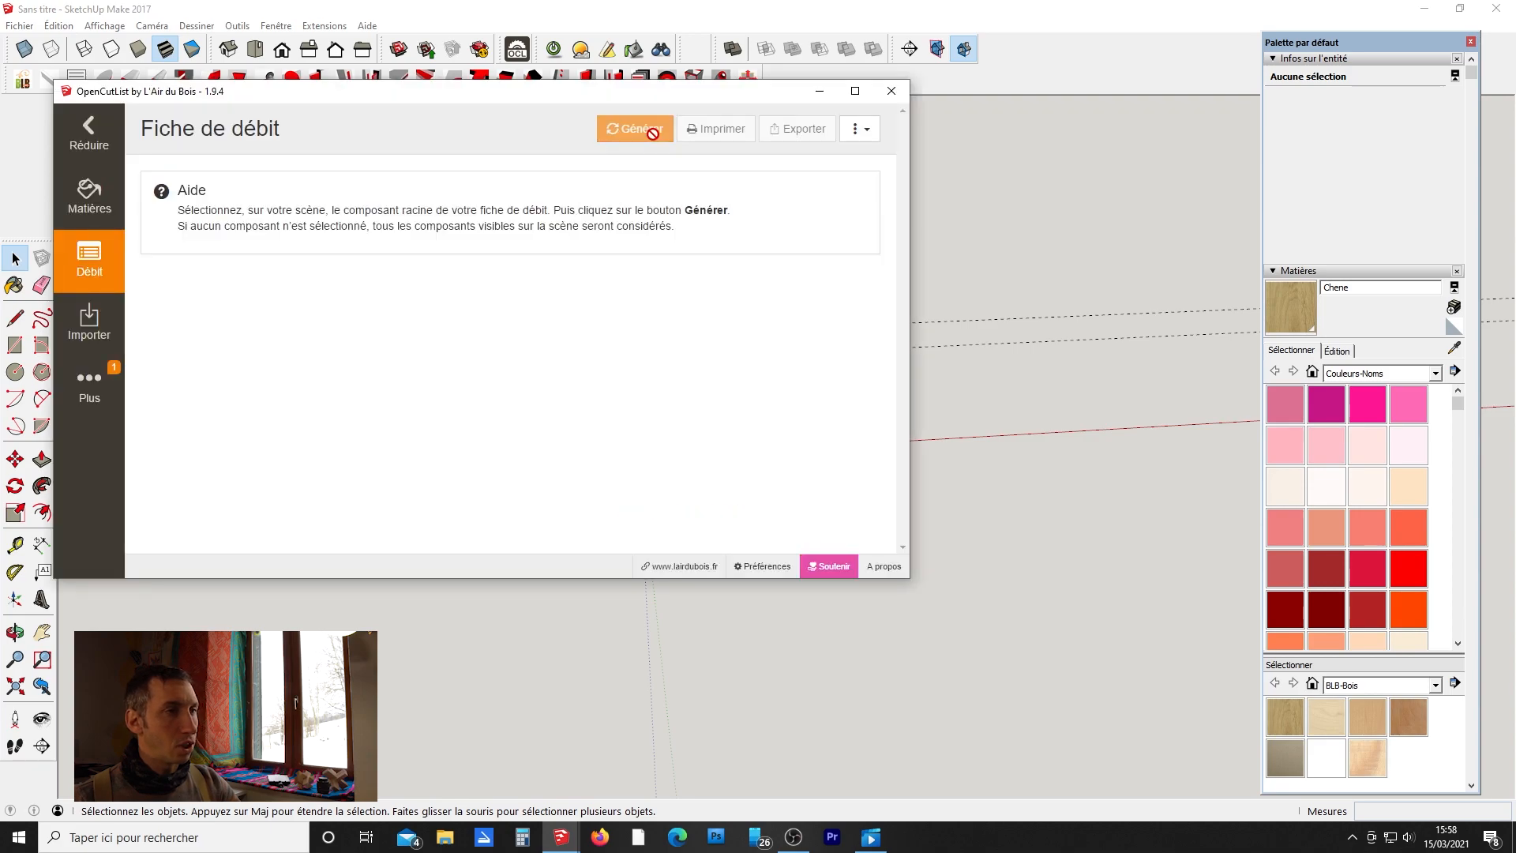
click(651, 133)
scroll(618, 267, down, 1)
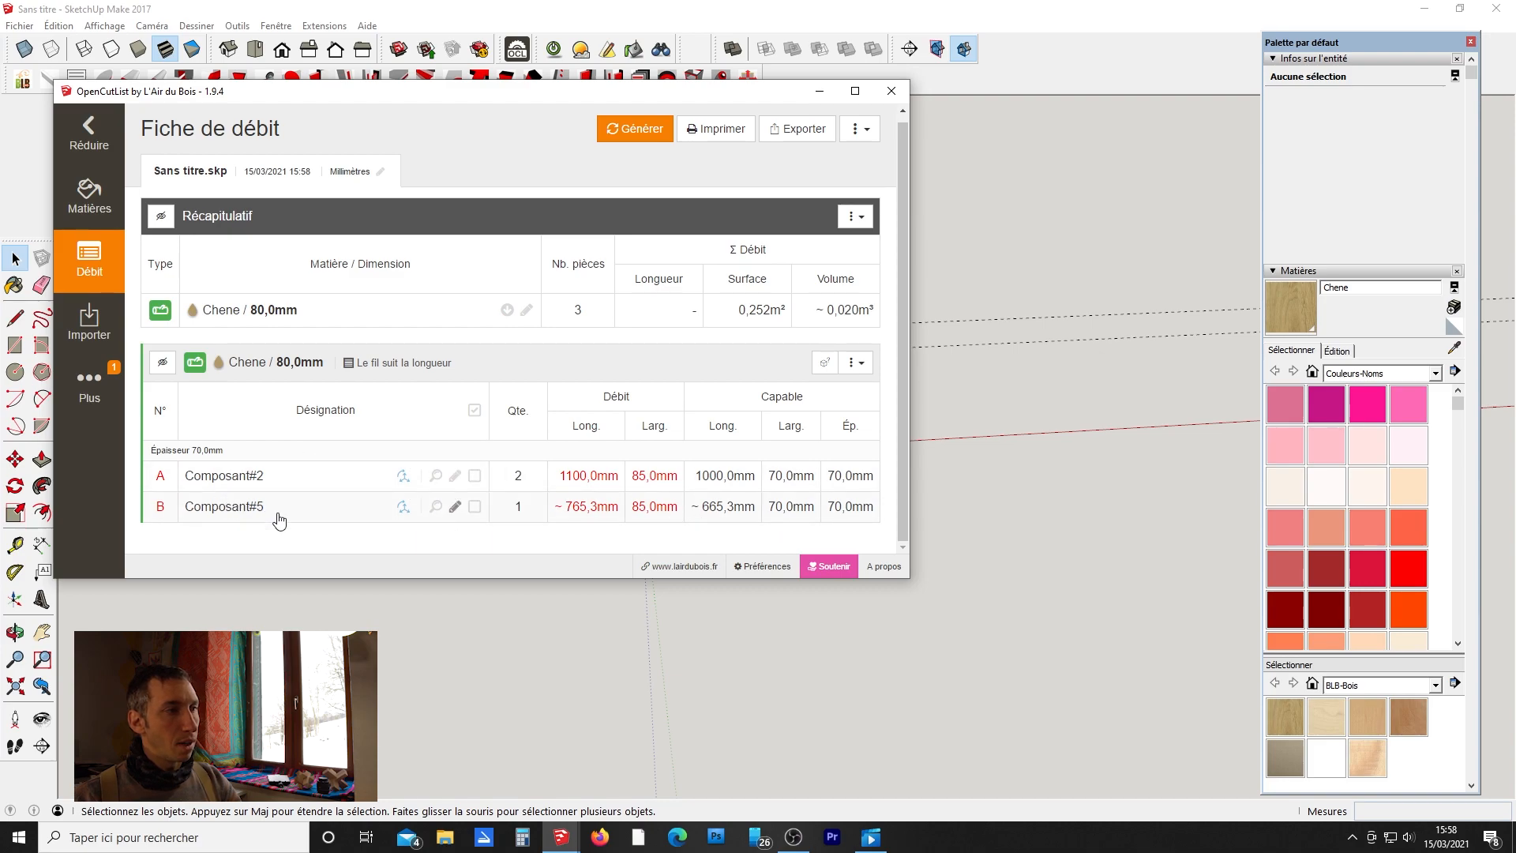
click(894, 91)
Delete the whole model: the post, beam, brace and both horizontal guides.
middle_drag(713, 281, 715, 315)
scroll(695, 269, up, 3)
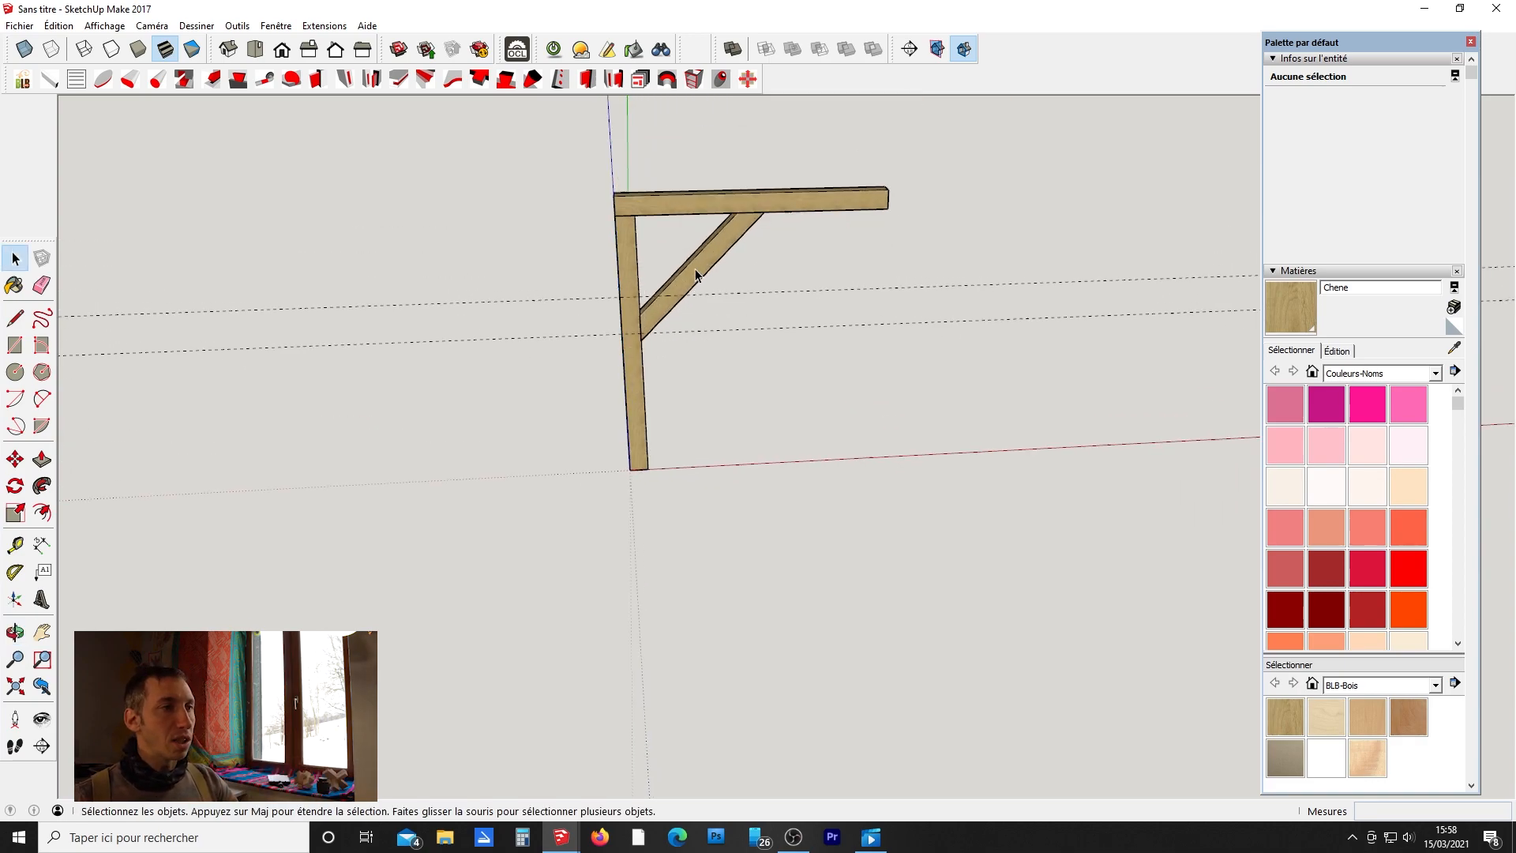
scroll(652, 271, down, 3)
drag(509, 163, 783, 460)
ctrl+drag(668, 474, 668, 474)
key(r)
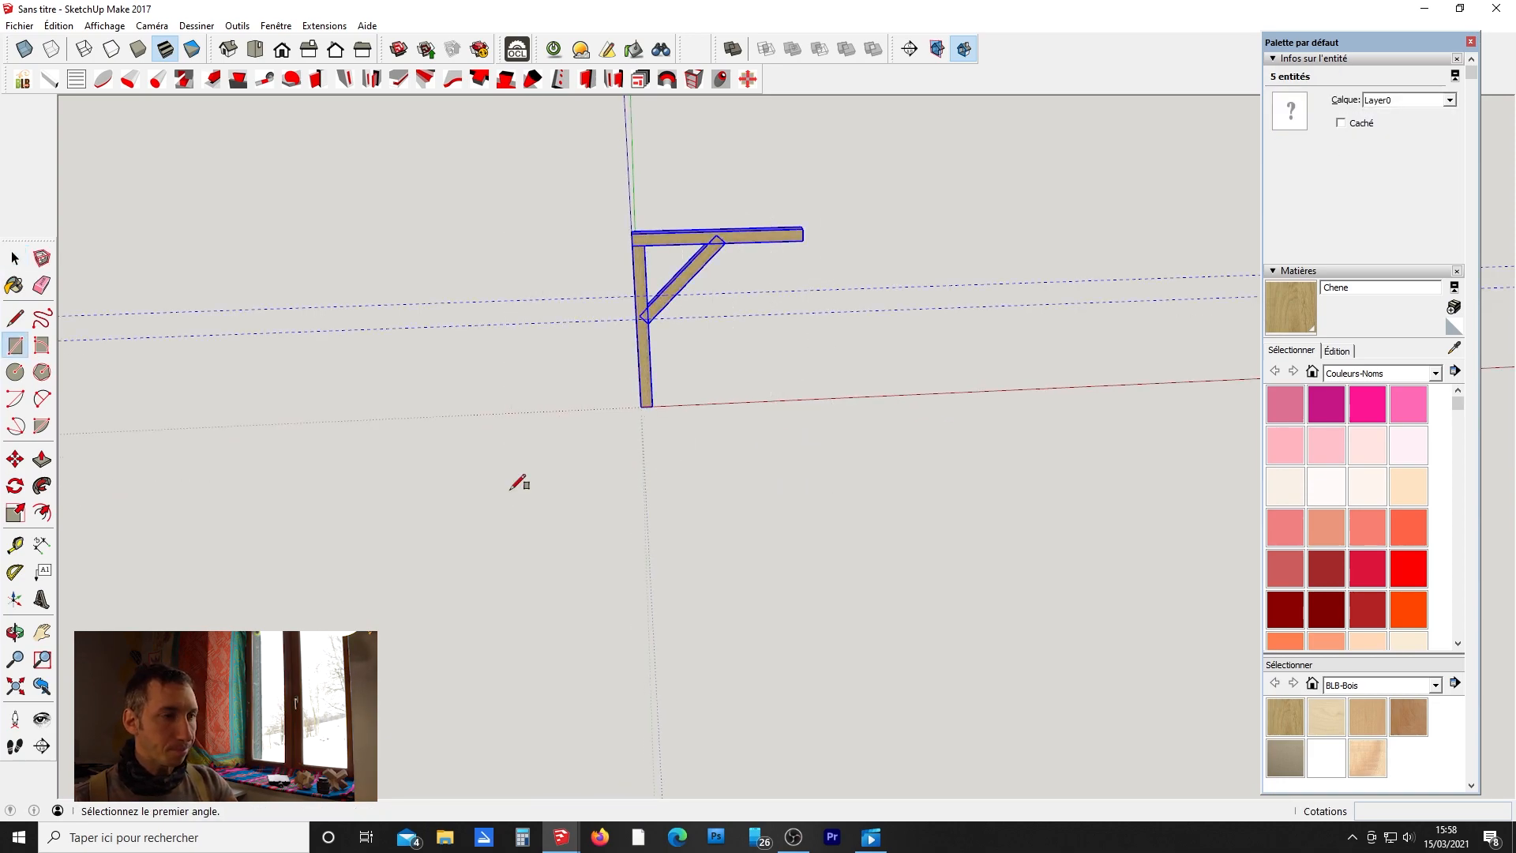
key(Delete)
Draw a 1000 x 600 mm rectangle on the ground plane starting from the origin.
middle_drag(535, 484, 617, 389)
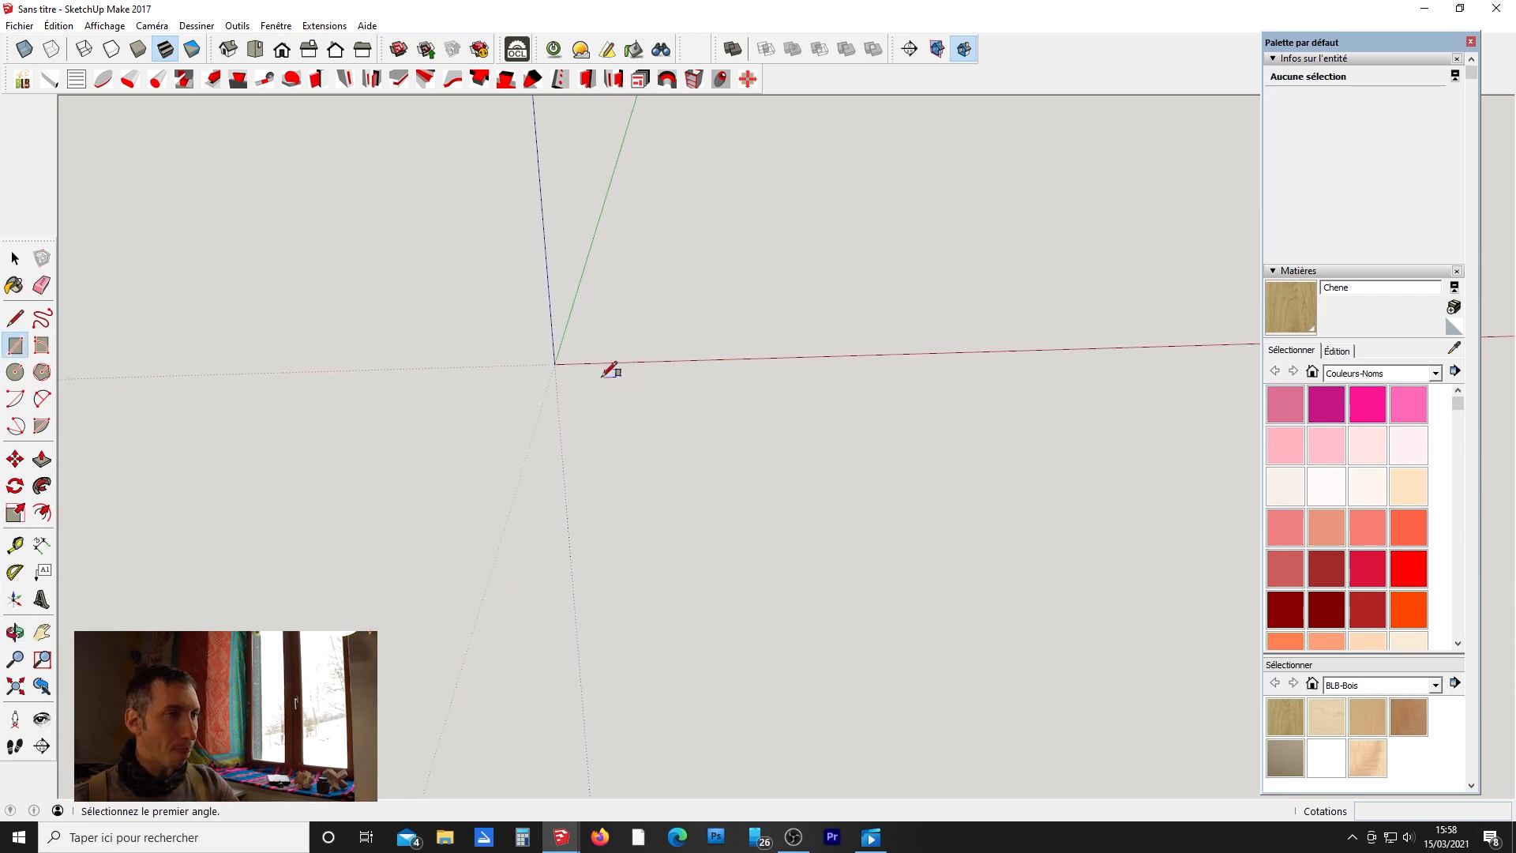
click(555, 364)
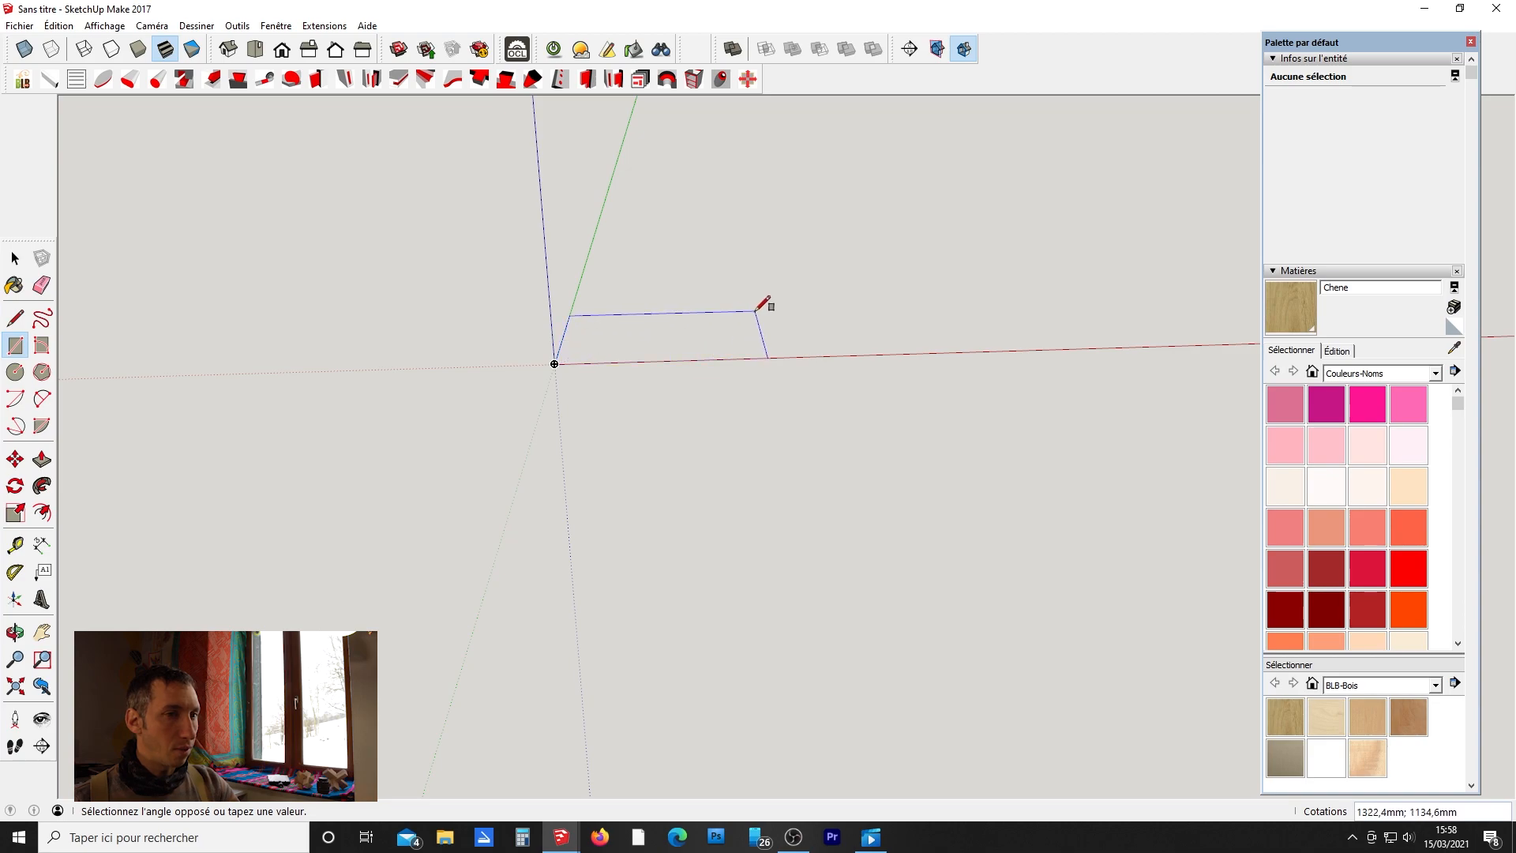
text(1000;600)
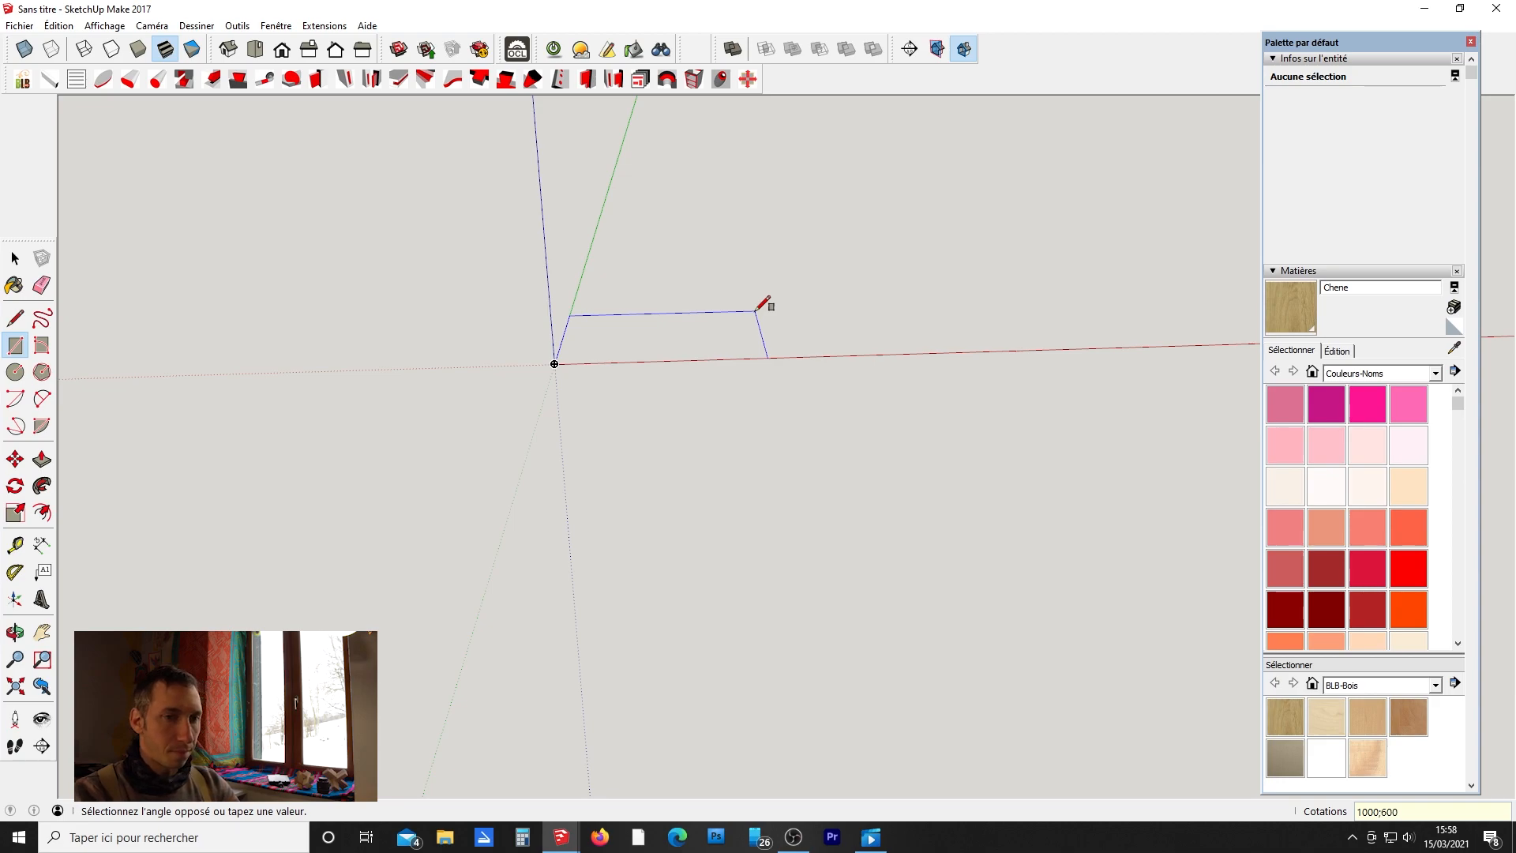
key(Return)
key(space)
middle_drag(755, 312, 559, 428)
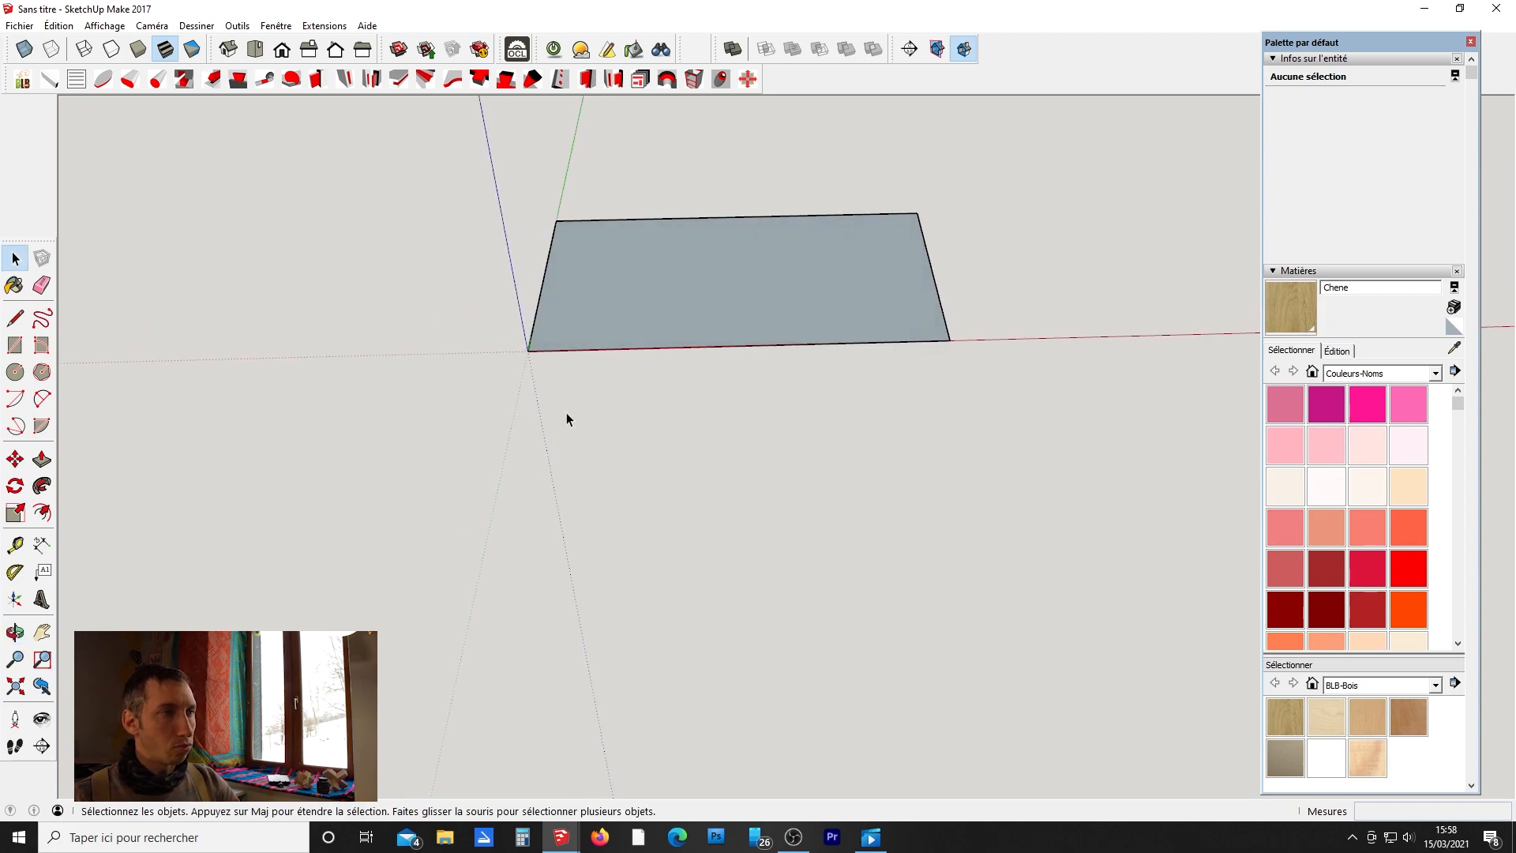
Draw two slanted lines across the rectangle, from near the origin corner on its front and left edges to the right edge and the back edge.
key(l)
click(551, 350)
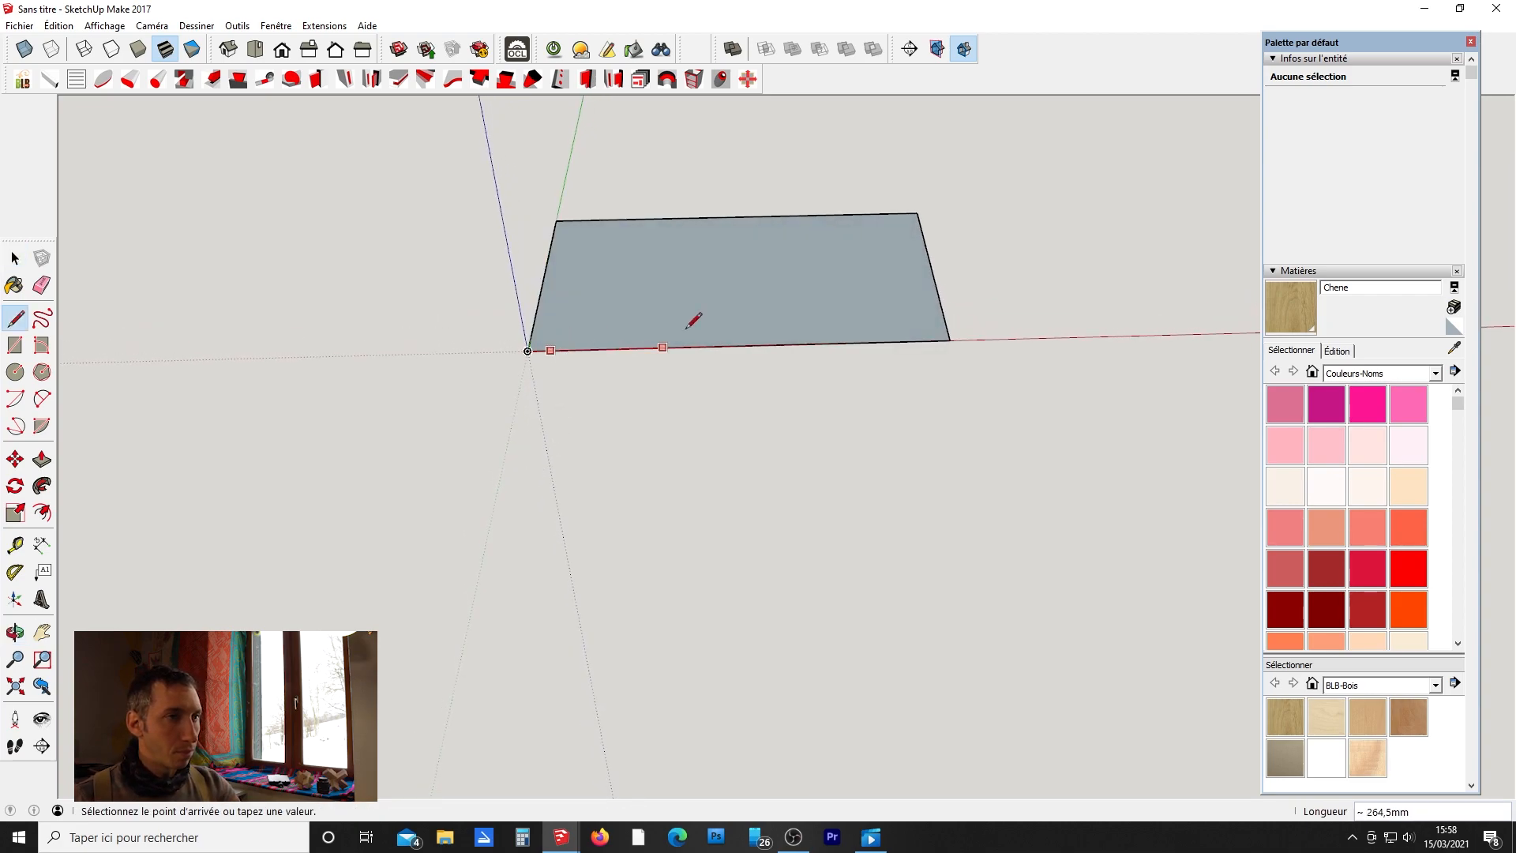
click(940, 302)
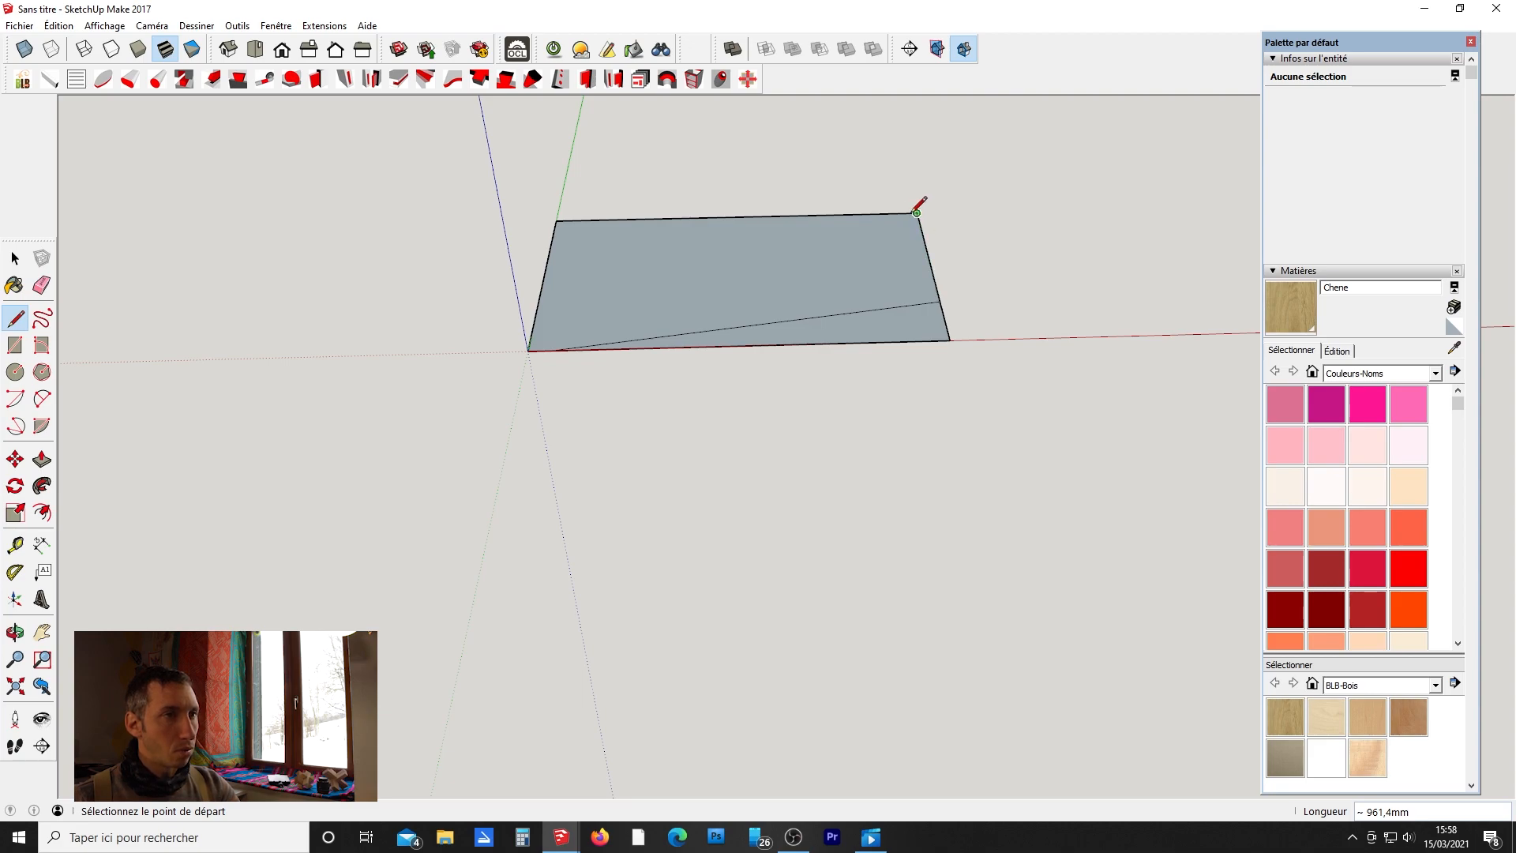
click(890, 212)
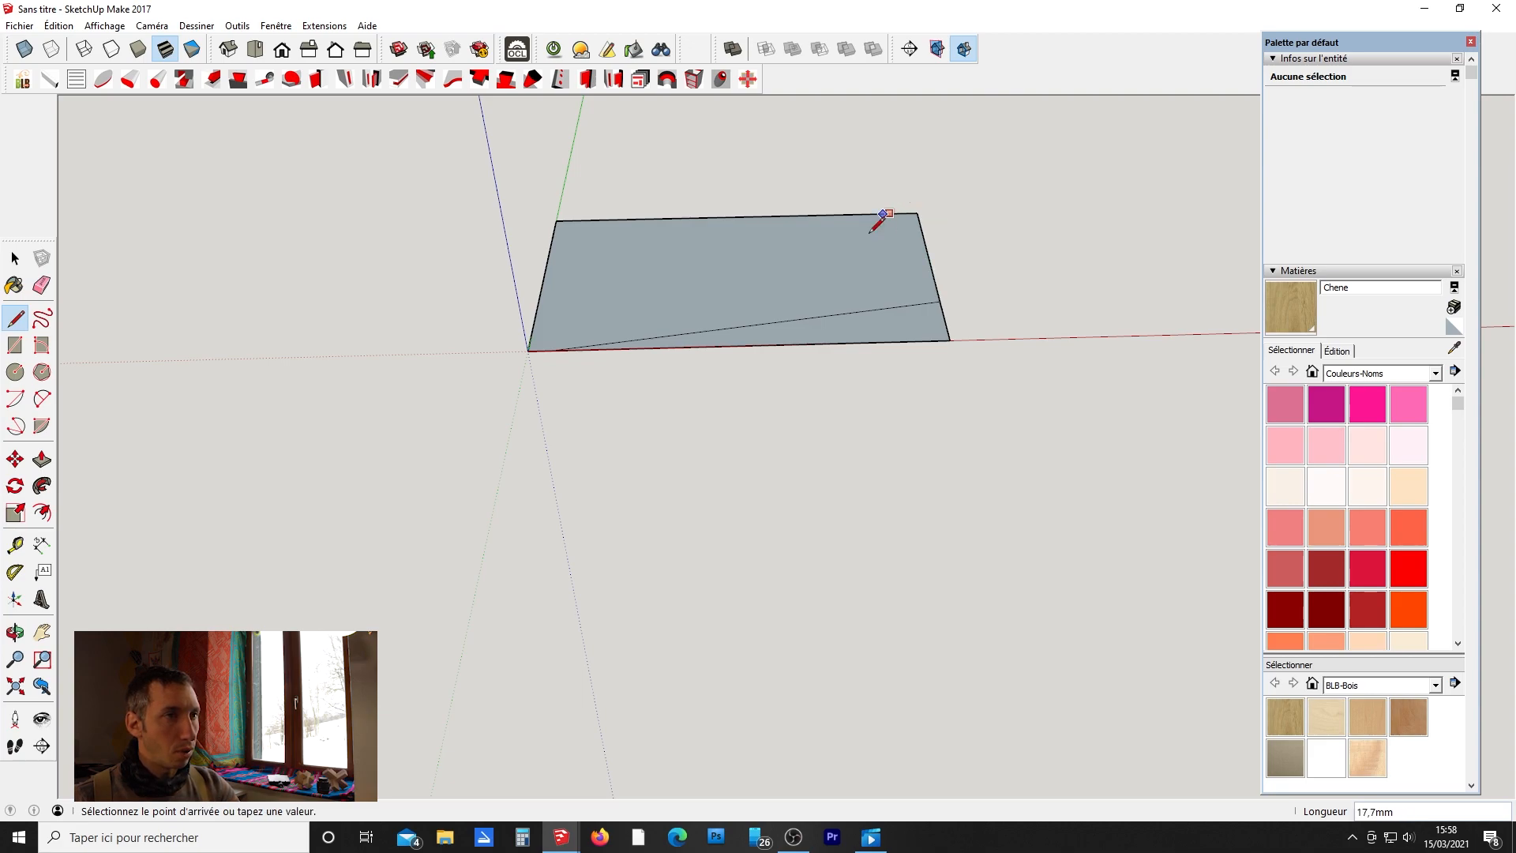
click(537, 321)
middle_drag(722, 353, 681, 308)
key(space)
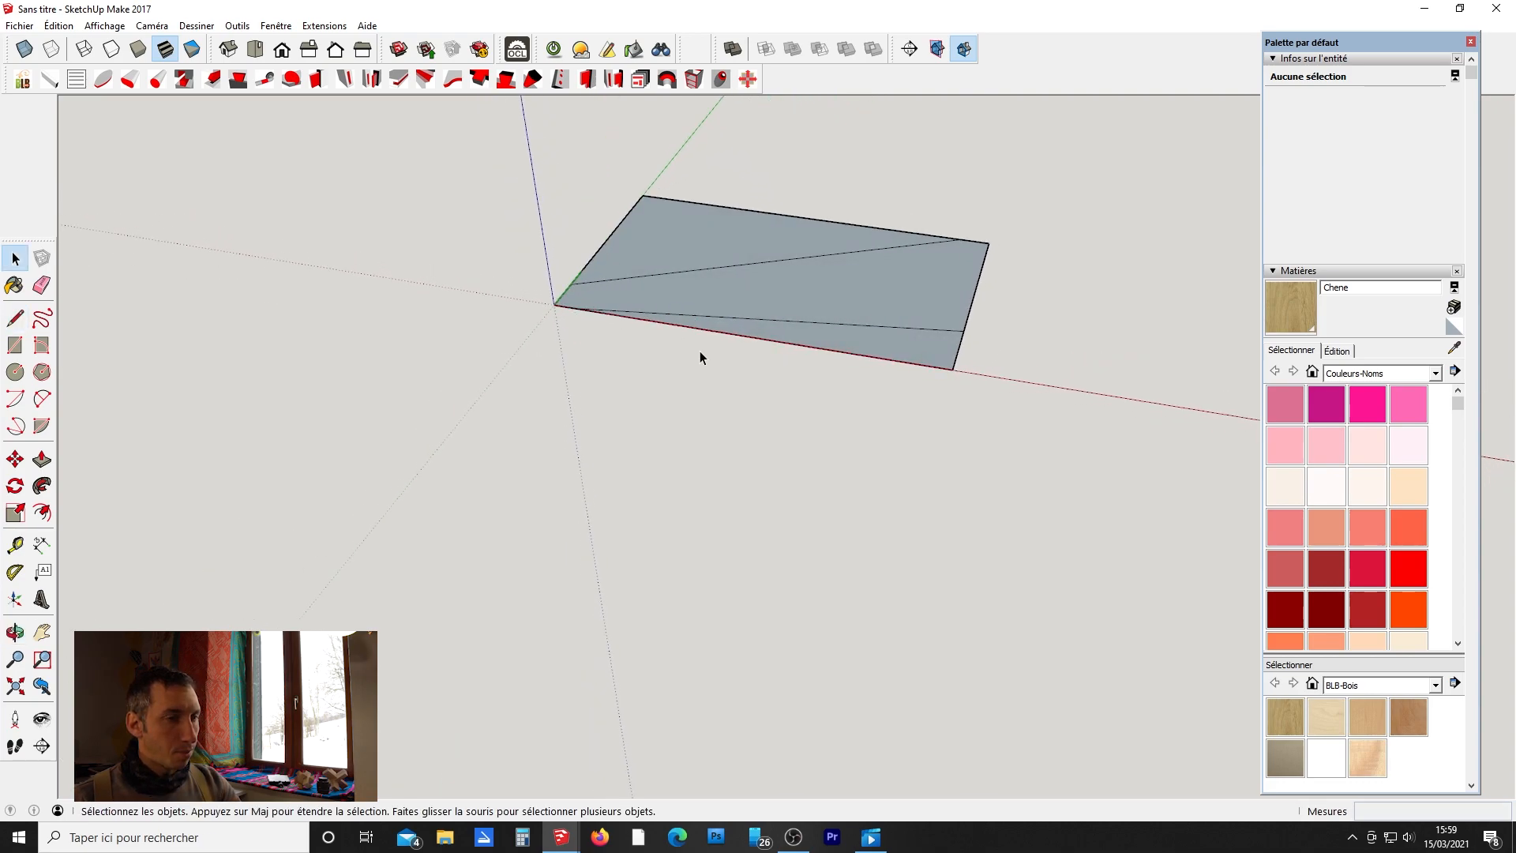
Delete the rectangle's outer edges beyond the two slanted lines, leaving only the tapered tread shape.
click(725, 333)
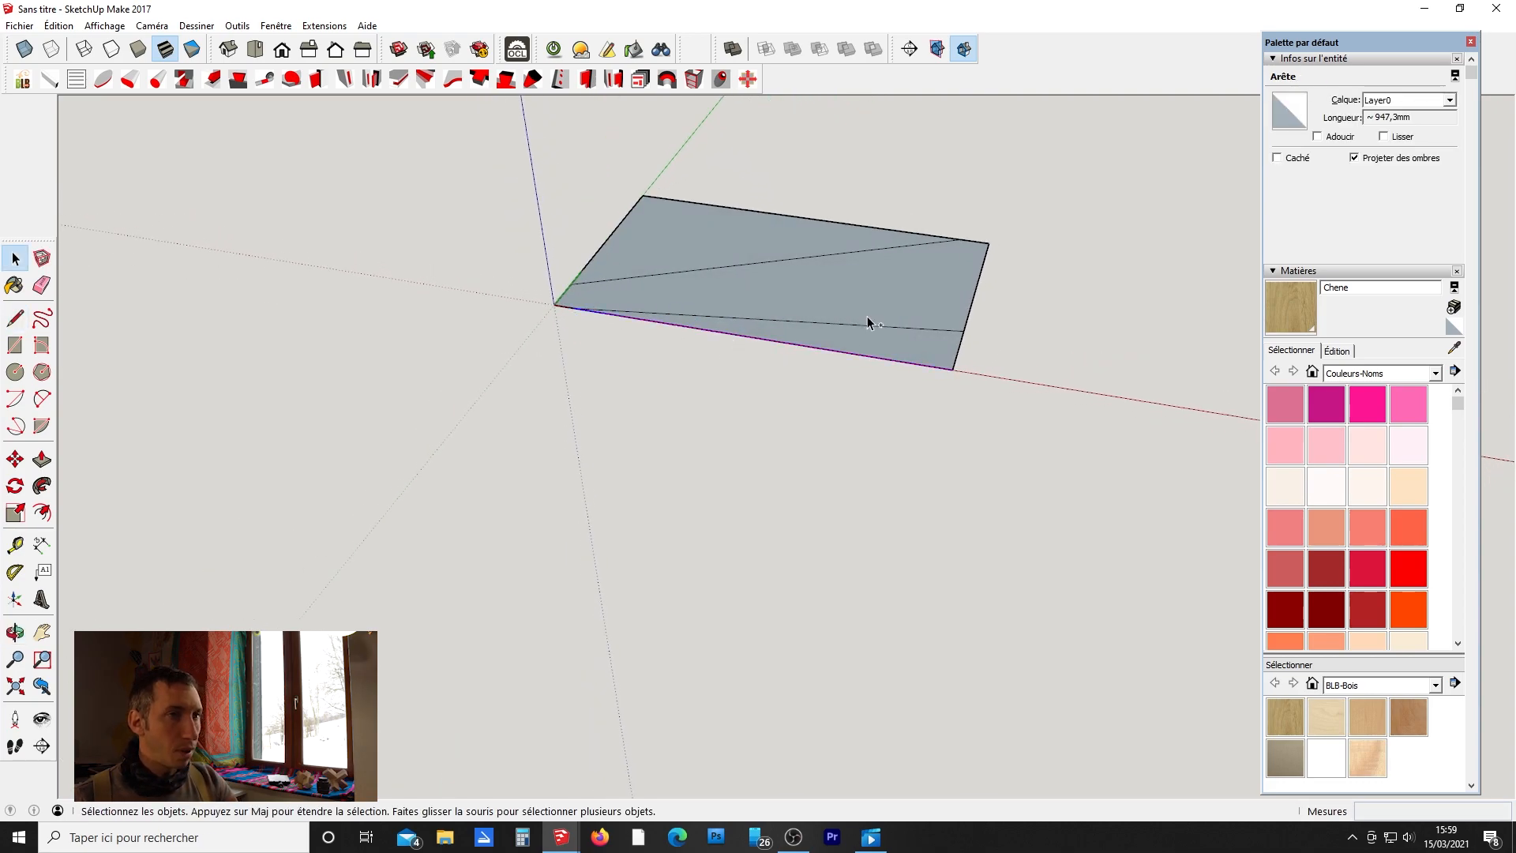
shift+click(956, 350)
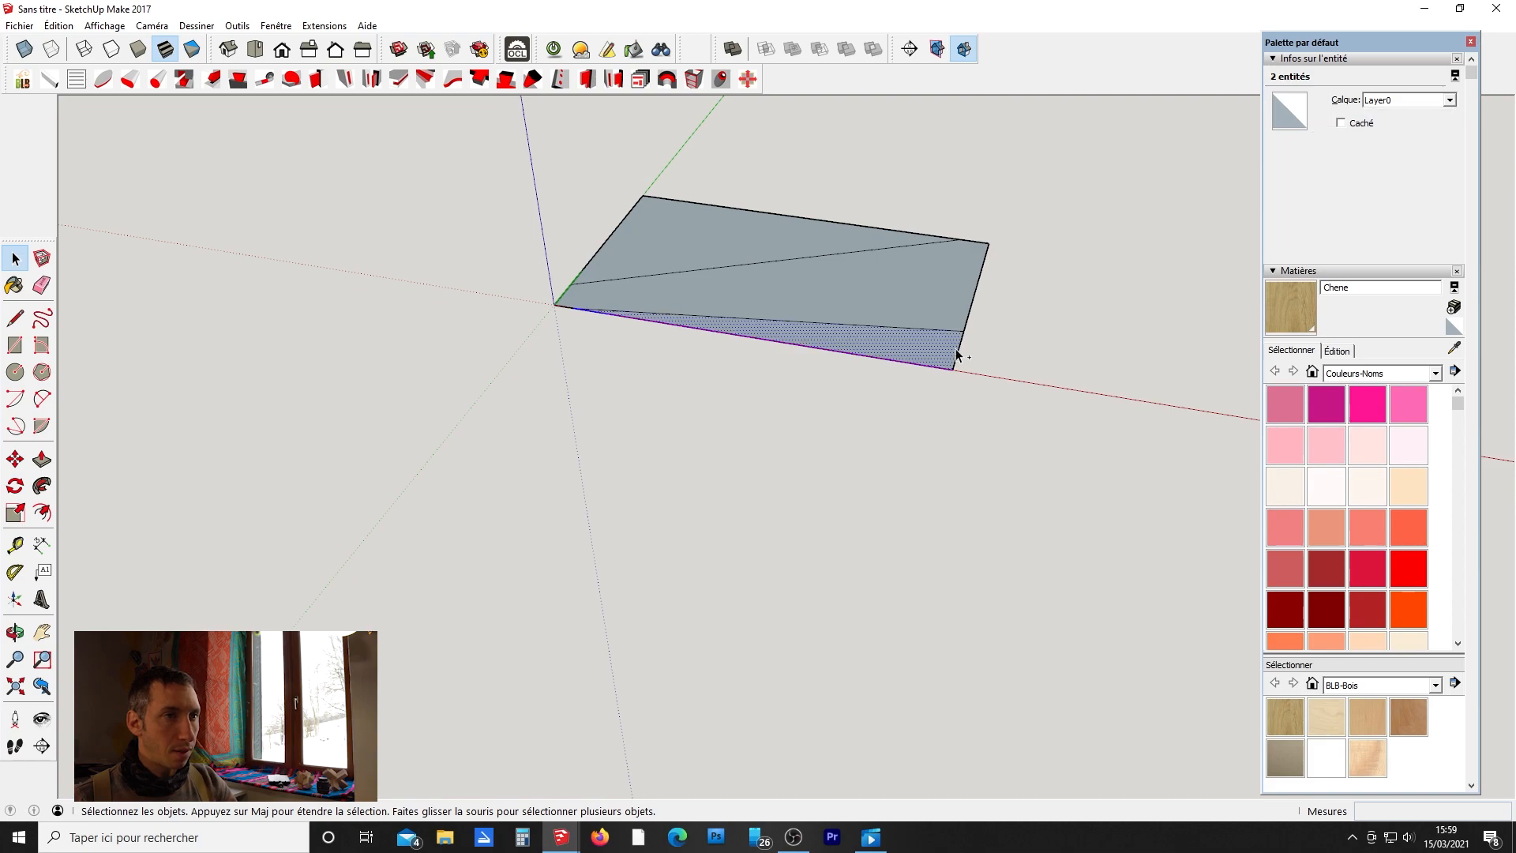
shift+click(859, 226)
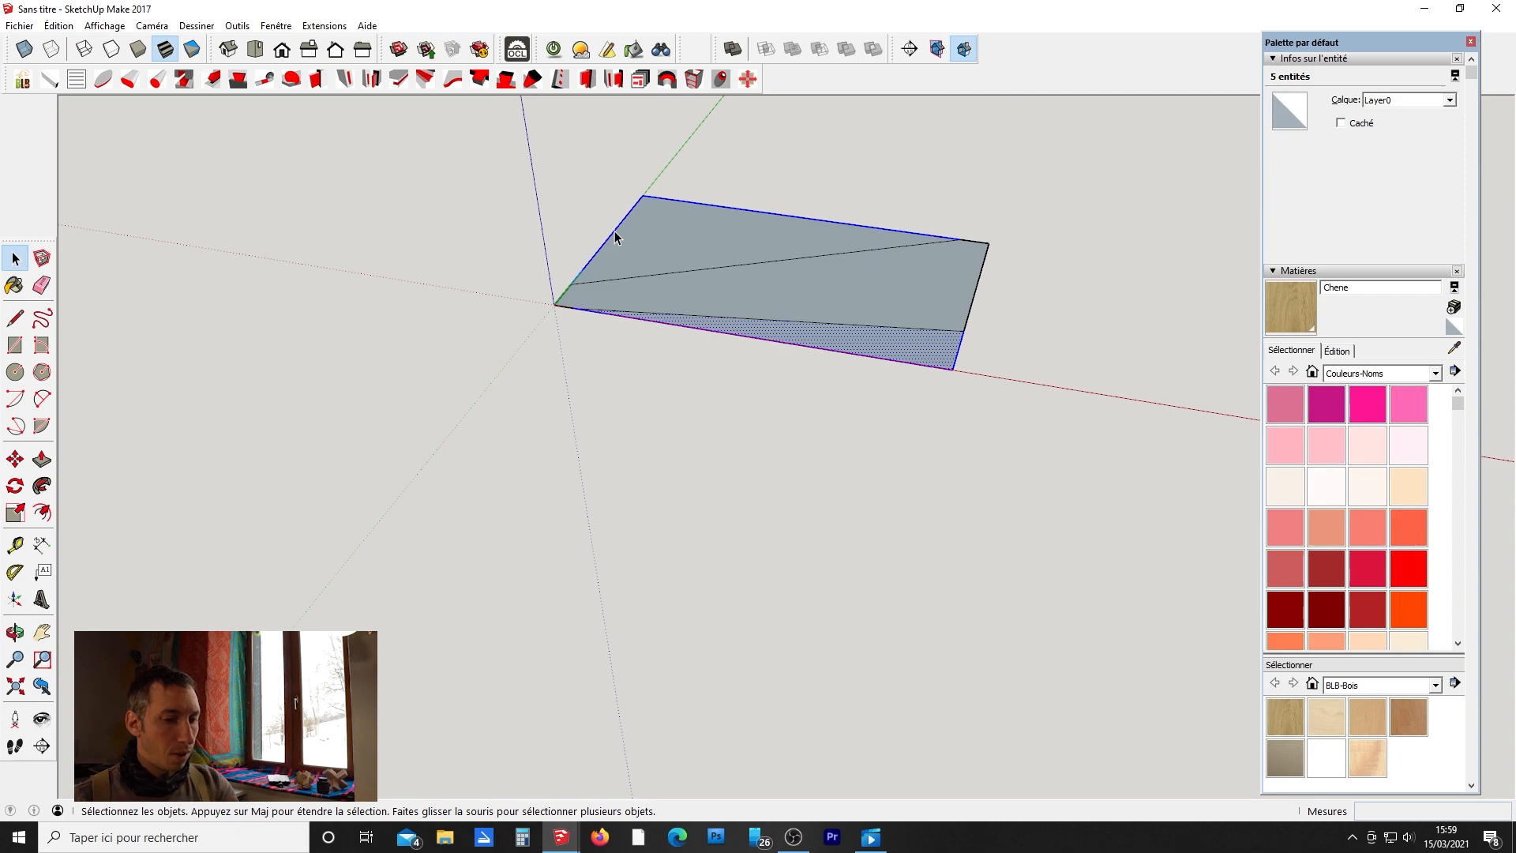
key(Delete)
Extrude the tapered face upward 30 mm with Push/Pull.
middle_drag(623, 323, 681, 267)
key(p)
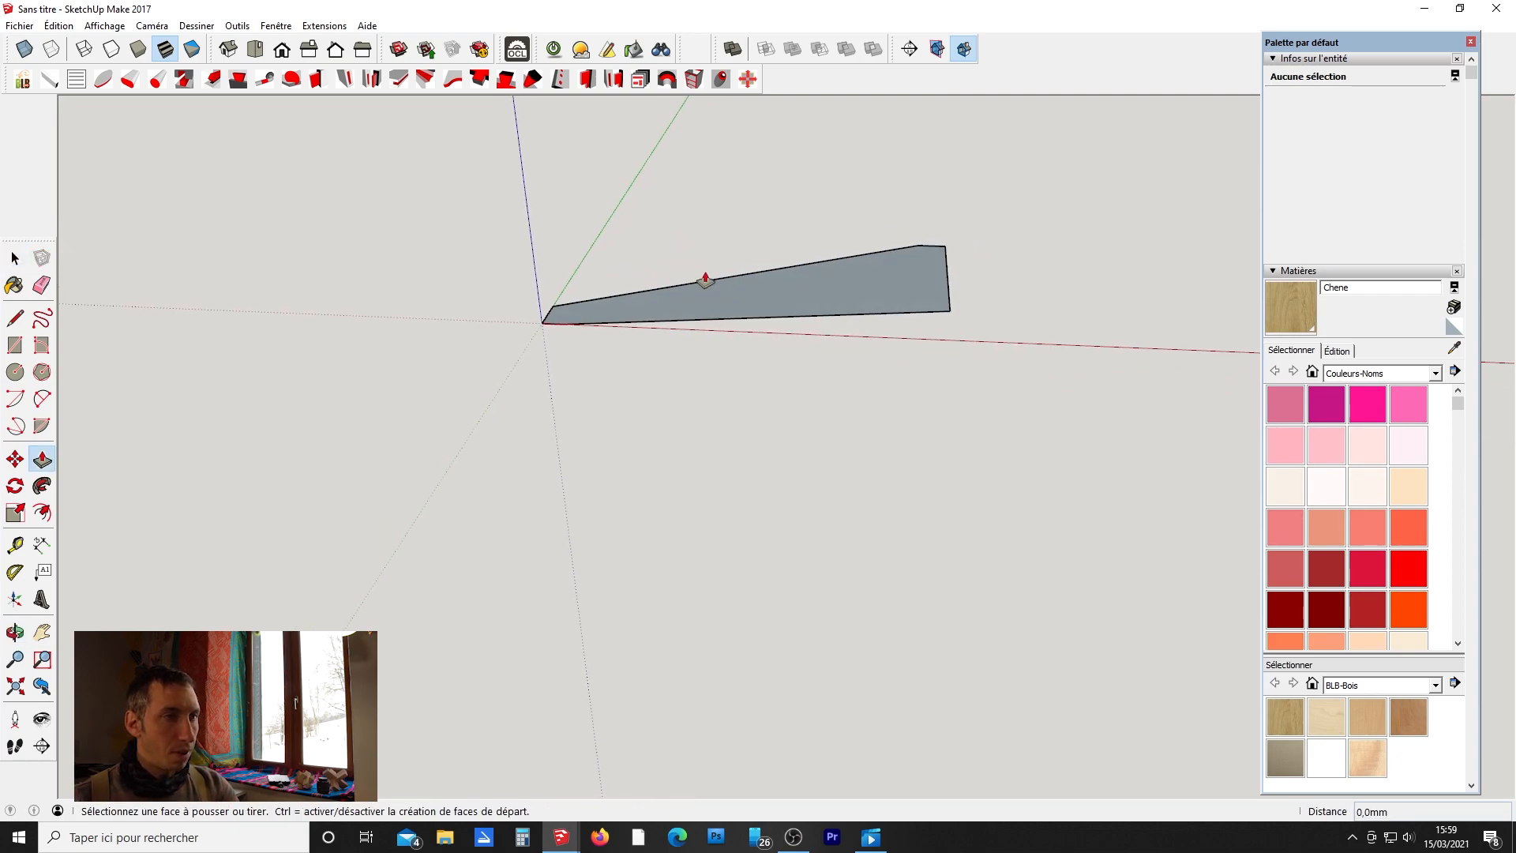
click(727, 302)
text(3)
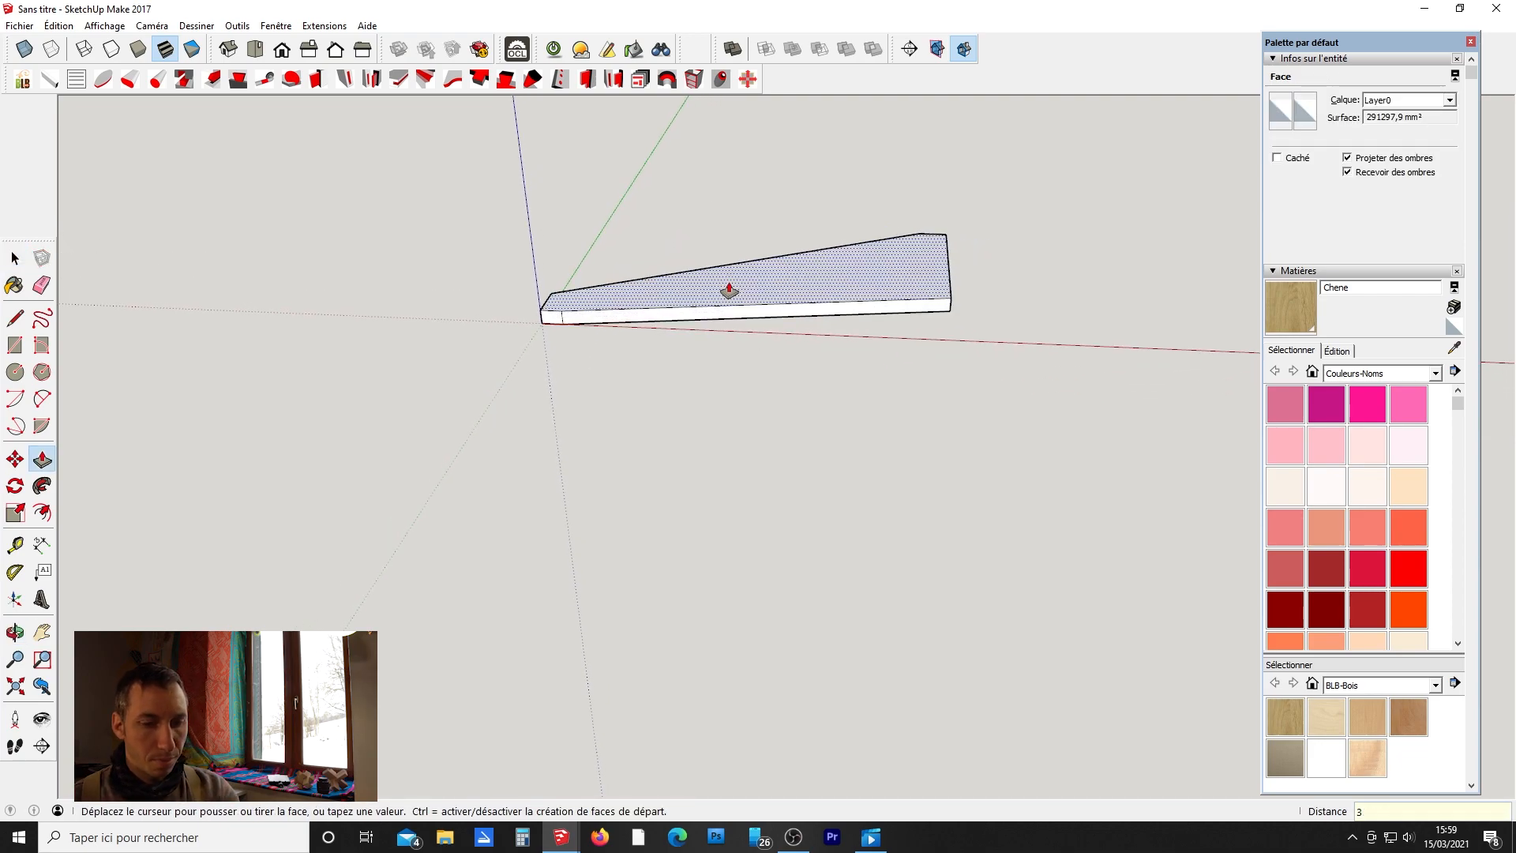
key(Return)
key(space)
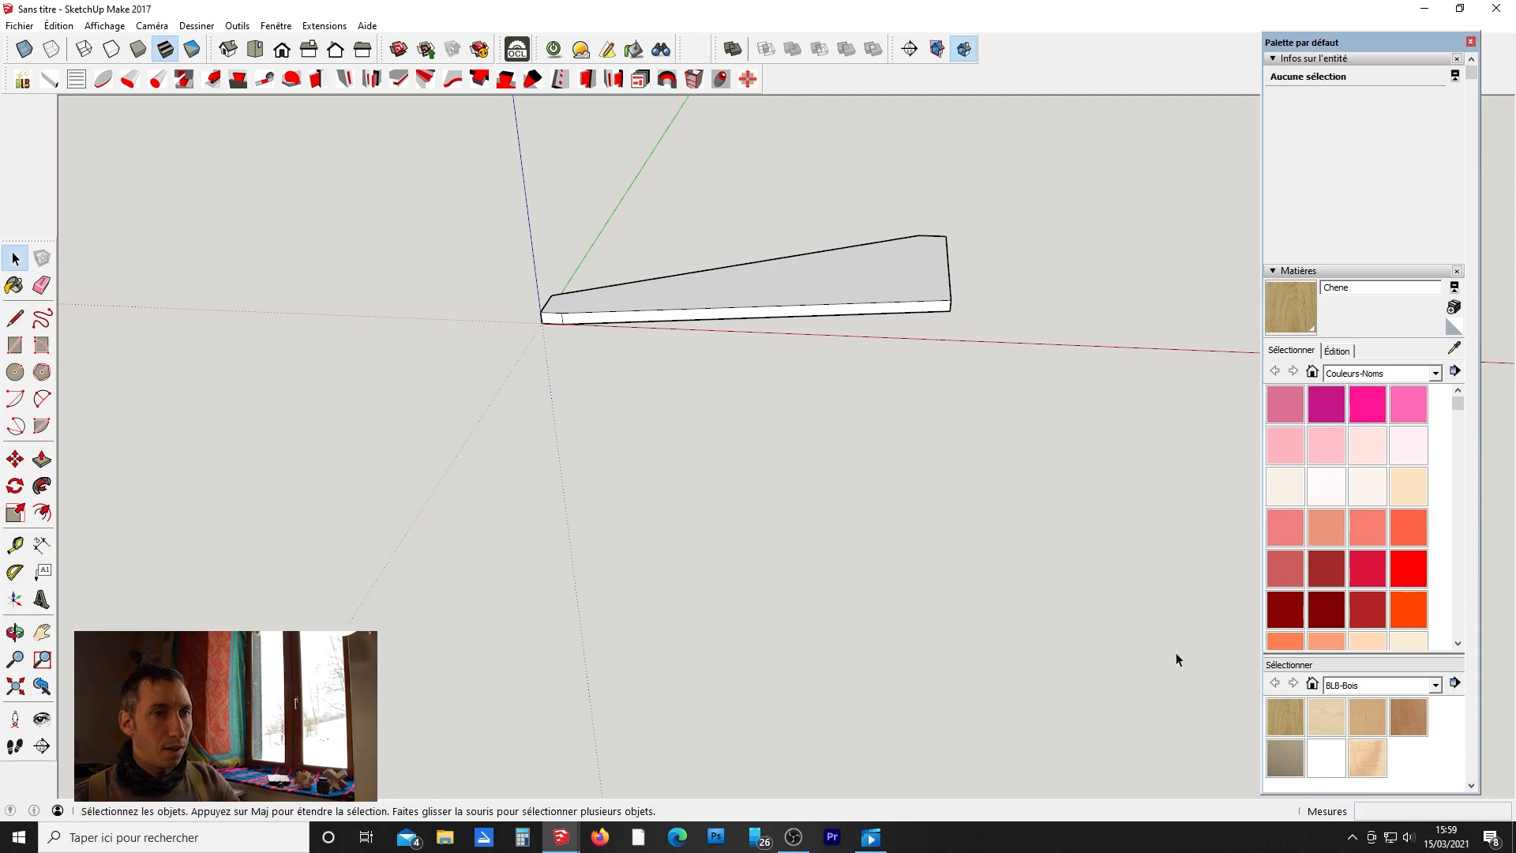
click(1281, 720)
click(822, 285)
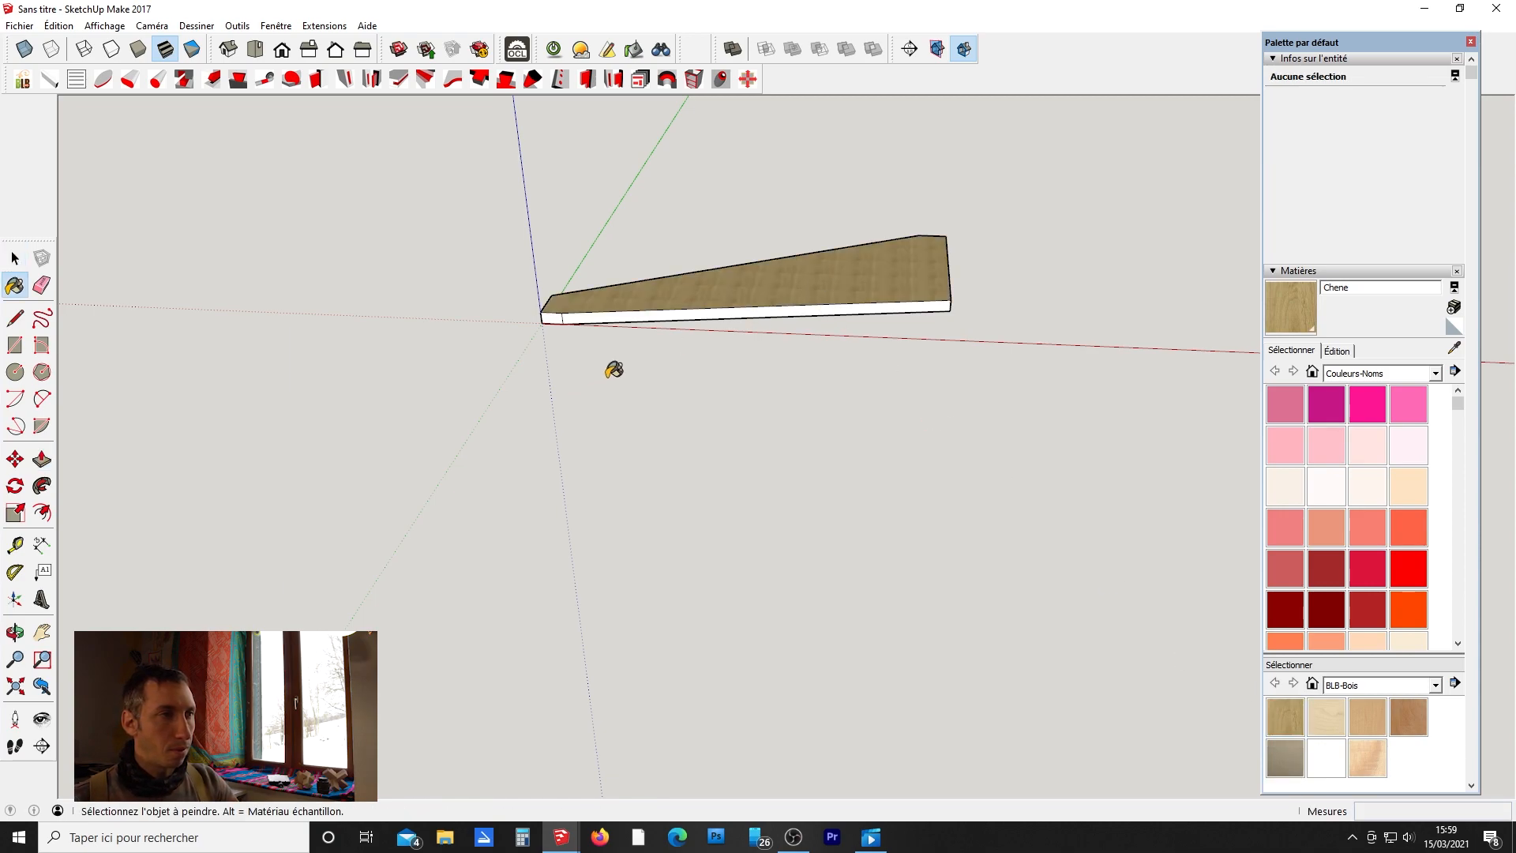
key(ctrl+z)
Make the whole tapered solid a component named "marche", replacing the existing definition of that name.
key(o)
mouse_move(633, 369)
mouse_down()
mouse_move(765, 271)
mouse_move(512, 270)
mouse_move(713, 319)
mouse_up()
key(space)
triple_click(717, 309)
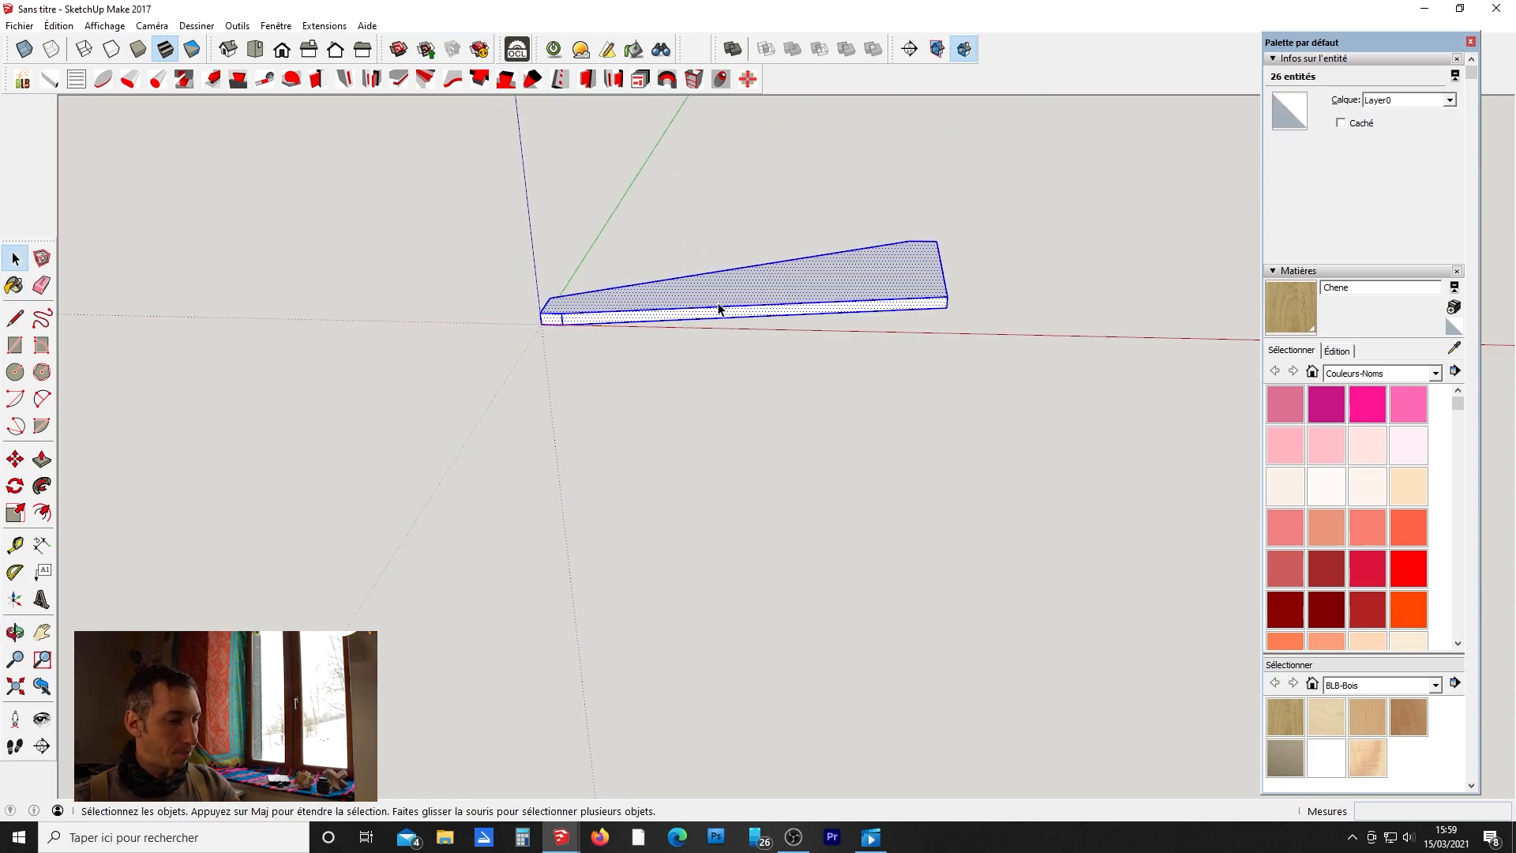
text(g)
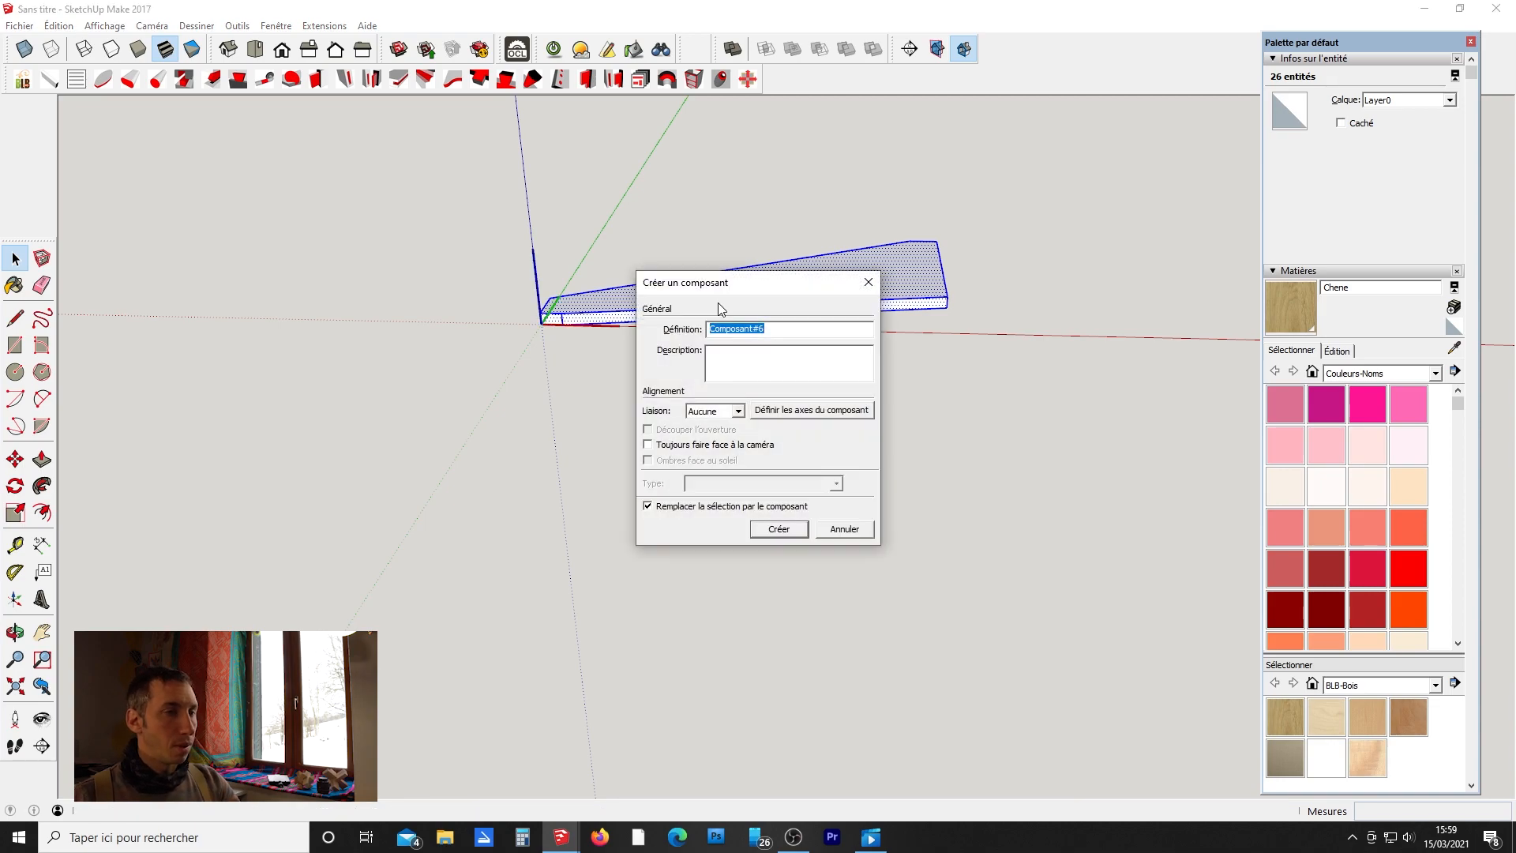
text(marche)
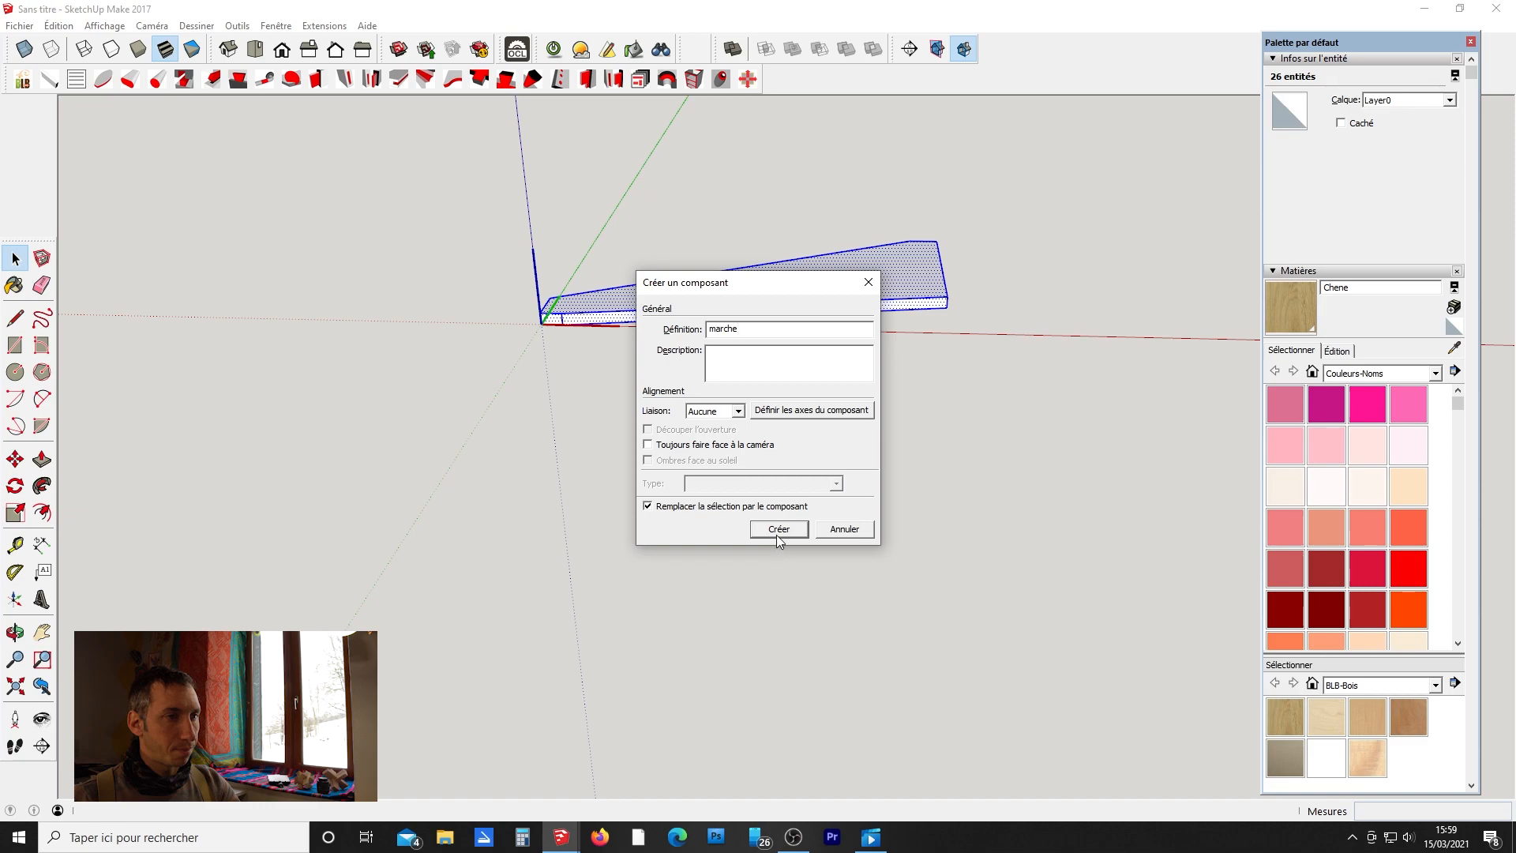
click(777, 530)
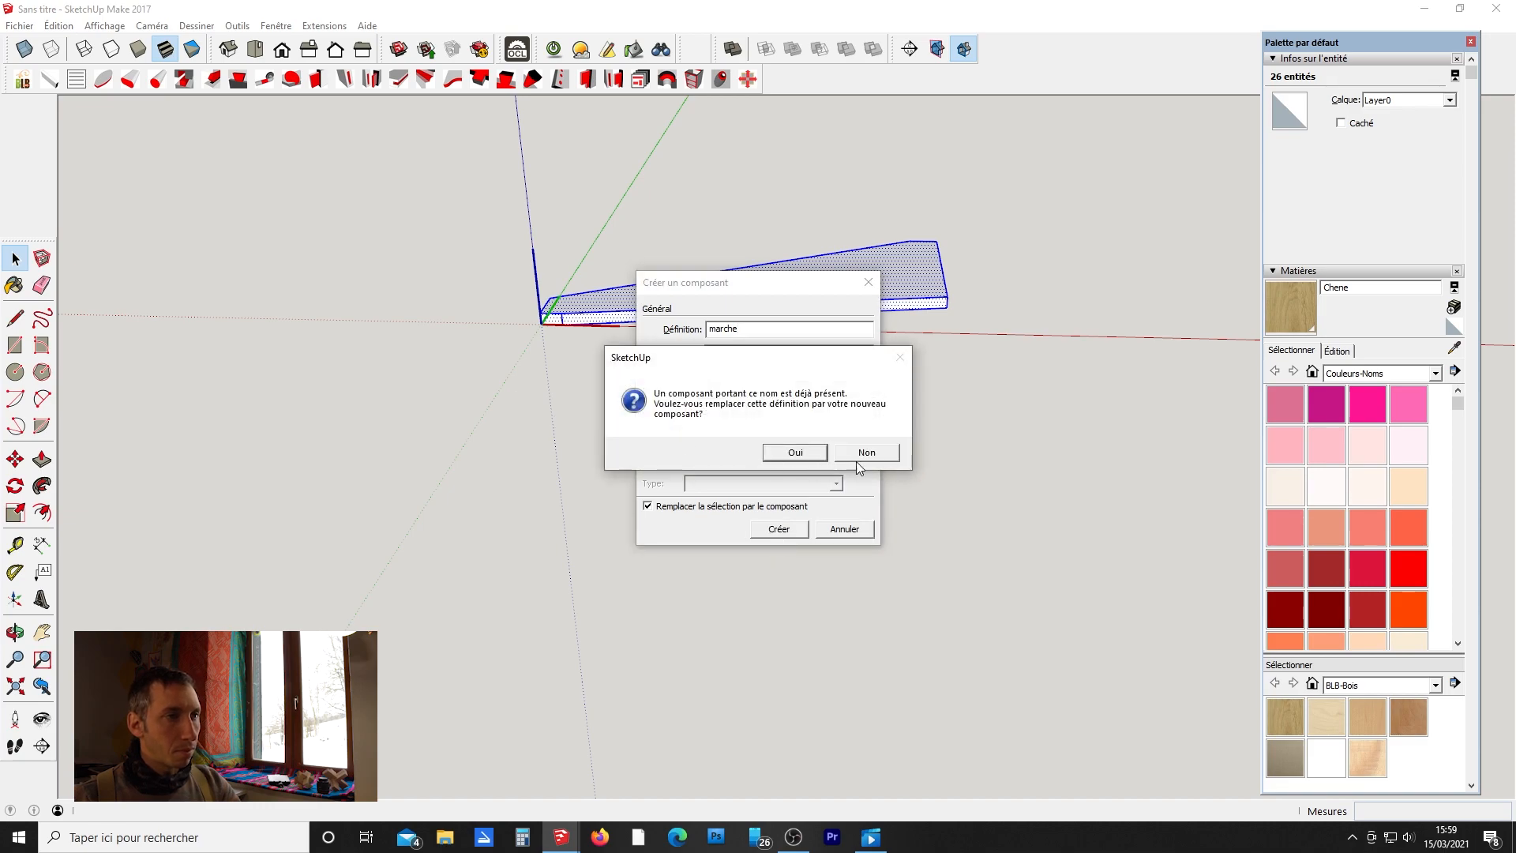
click(810, 456)
Paint the whole marche component with the Chene material and deselect it.
middle_drag(627, 401, 735, 397)
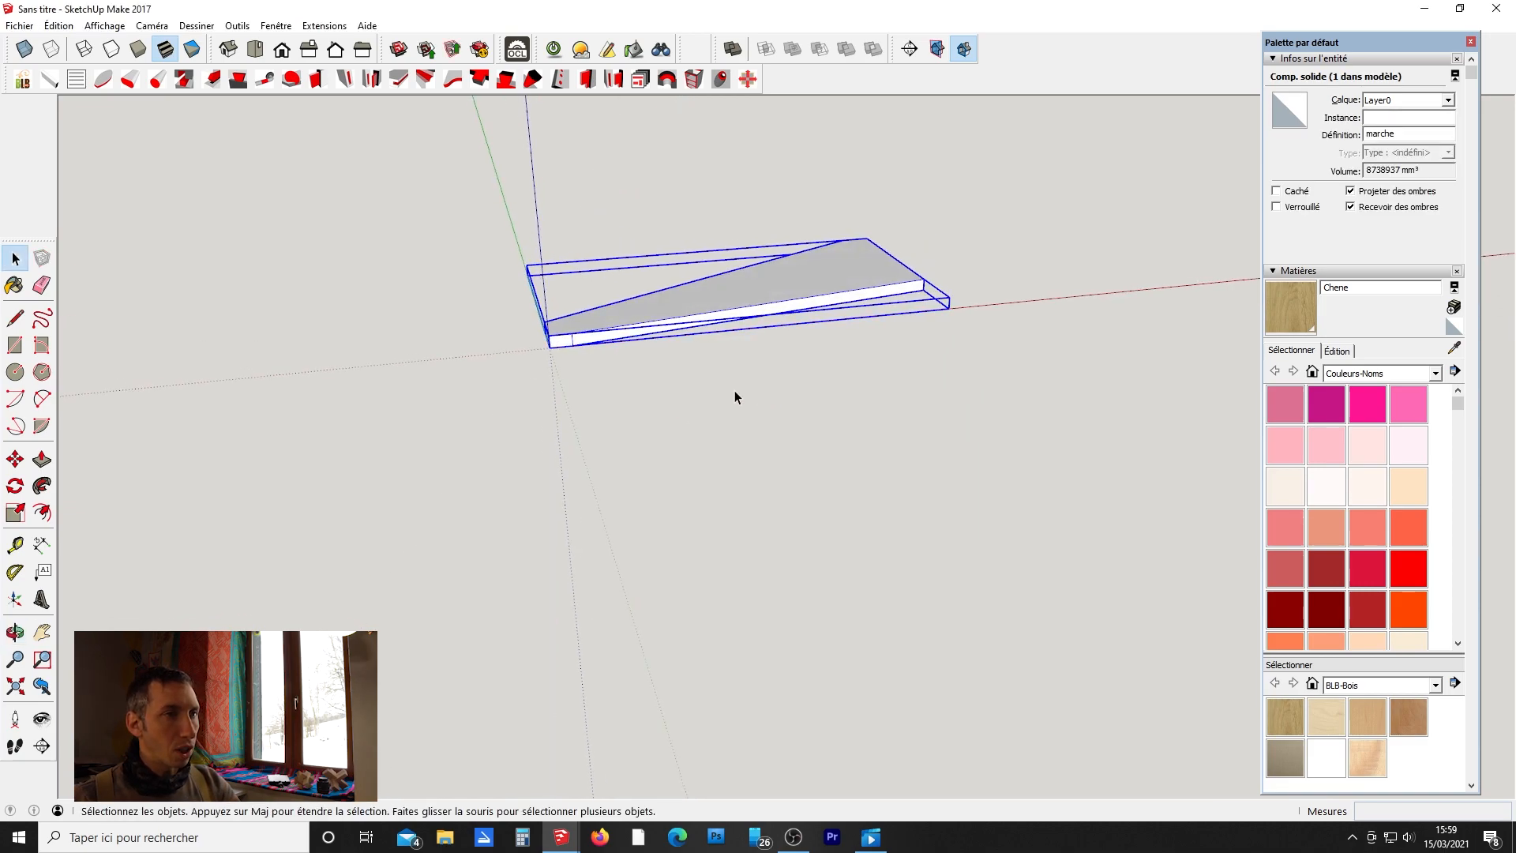
click(15, 286)
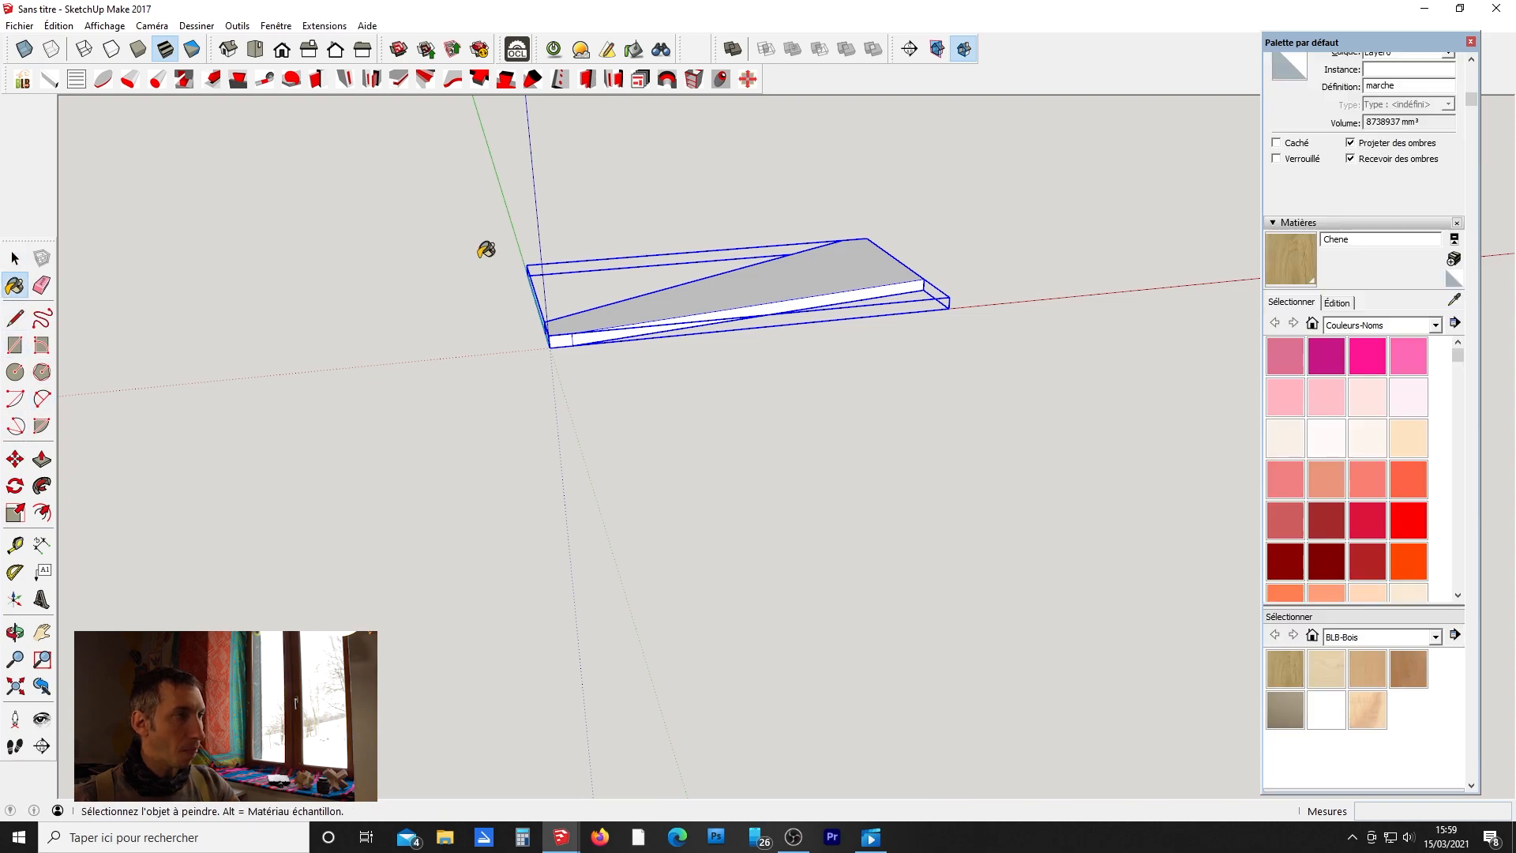
click(812, 280)
middle_drag(710, 338, 579, 440)
key(space)
click(414, 300)
mouse_move(545, 353)
middle_down()
mouse_move(568, 332)
mouse_move(628, 334)
middle_up()
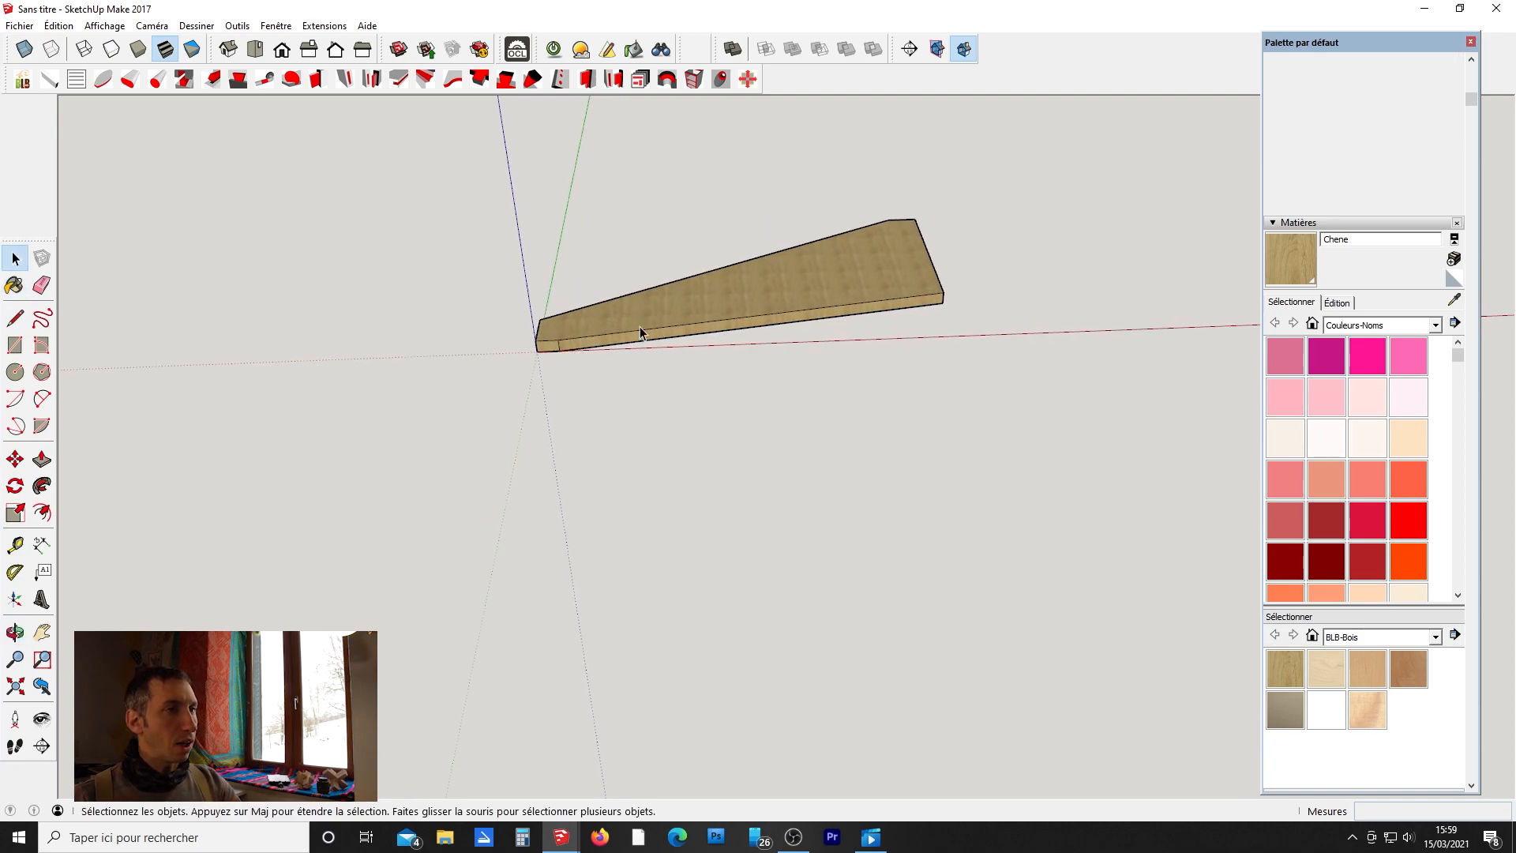
Rotate the marche component about 9.3° around the origin, bringing its slanted front edge onto the red axis.
click(687, 308)
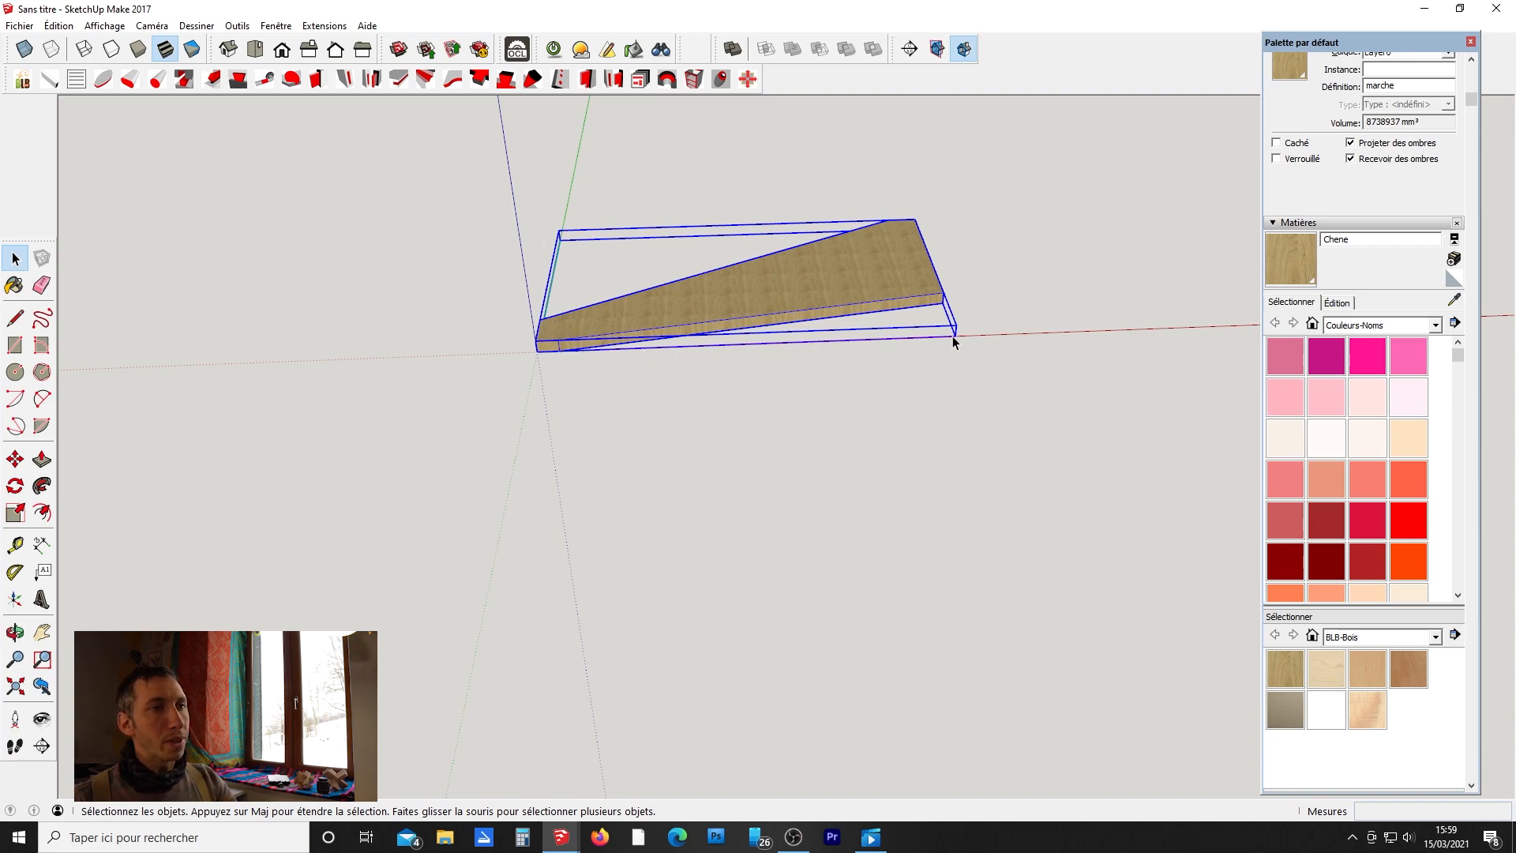
middle_drag(666, 303, 724, 369)
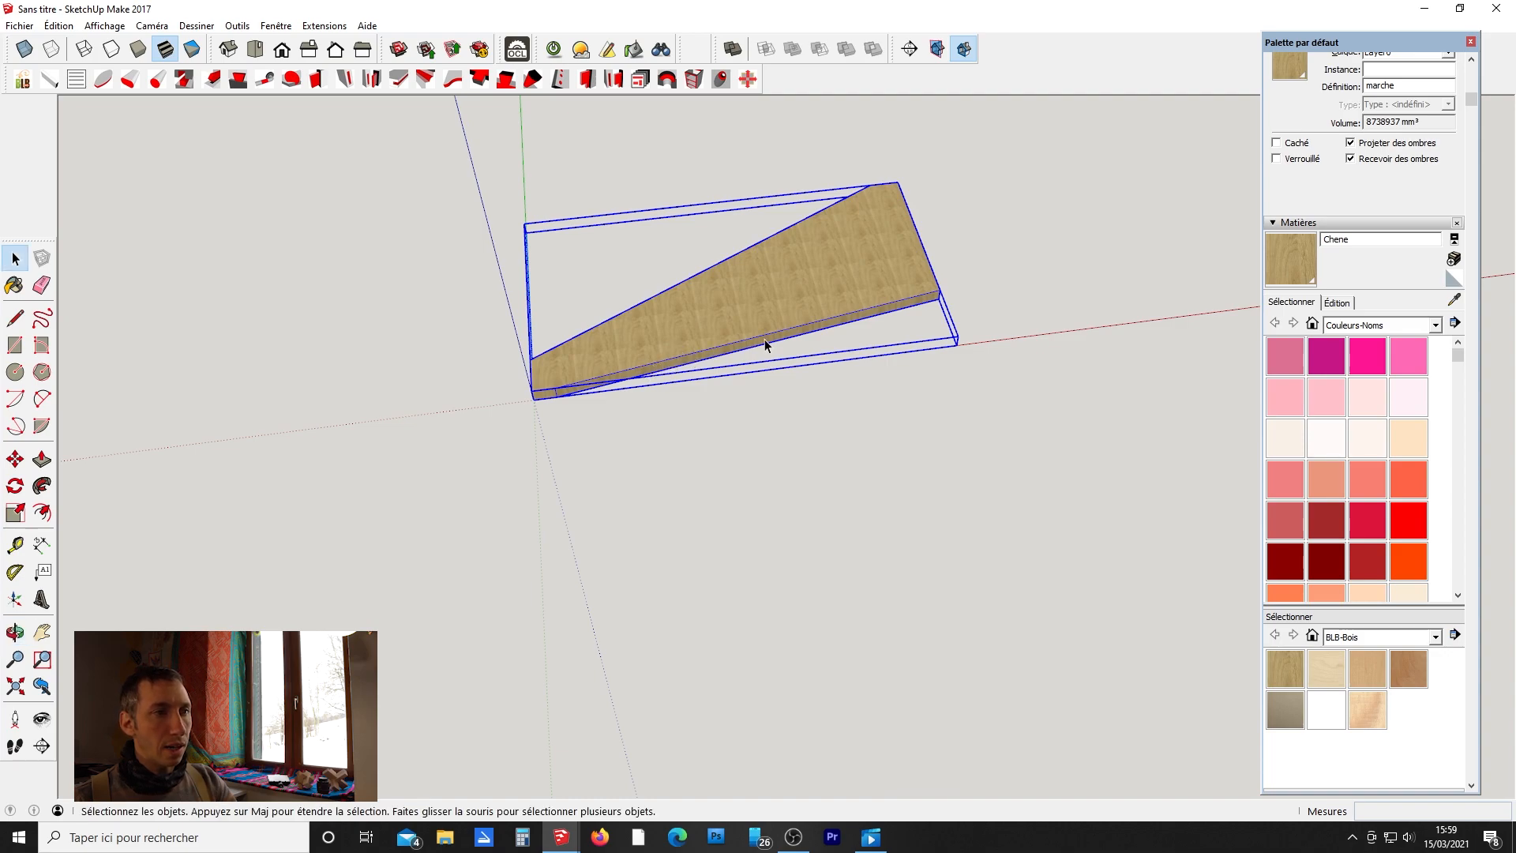
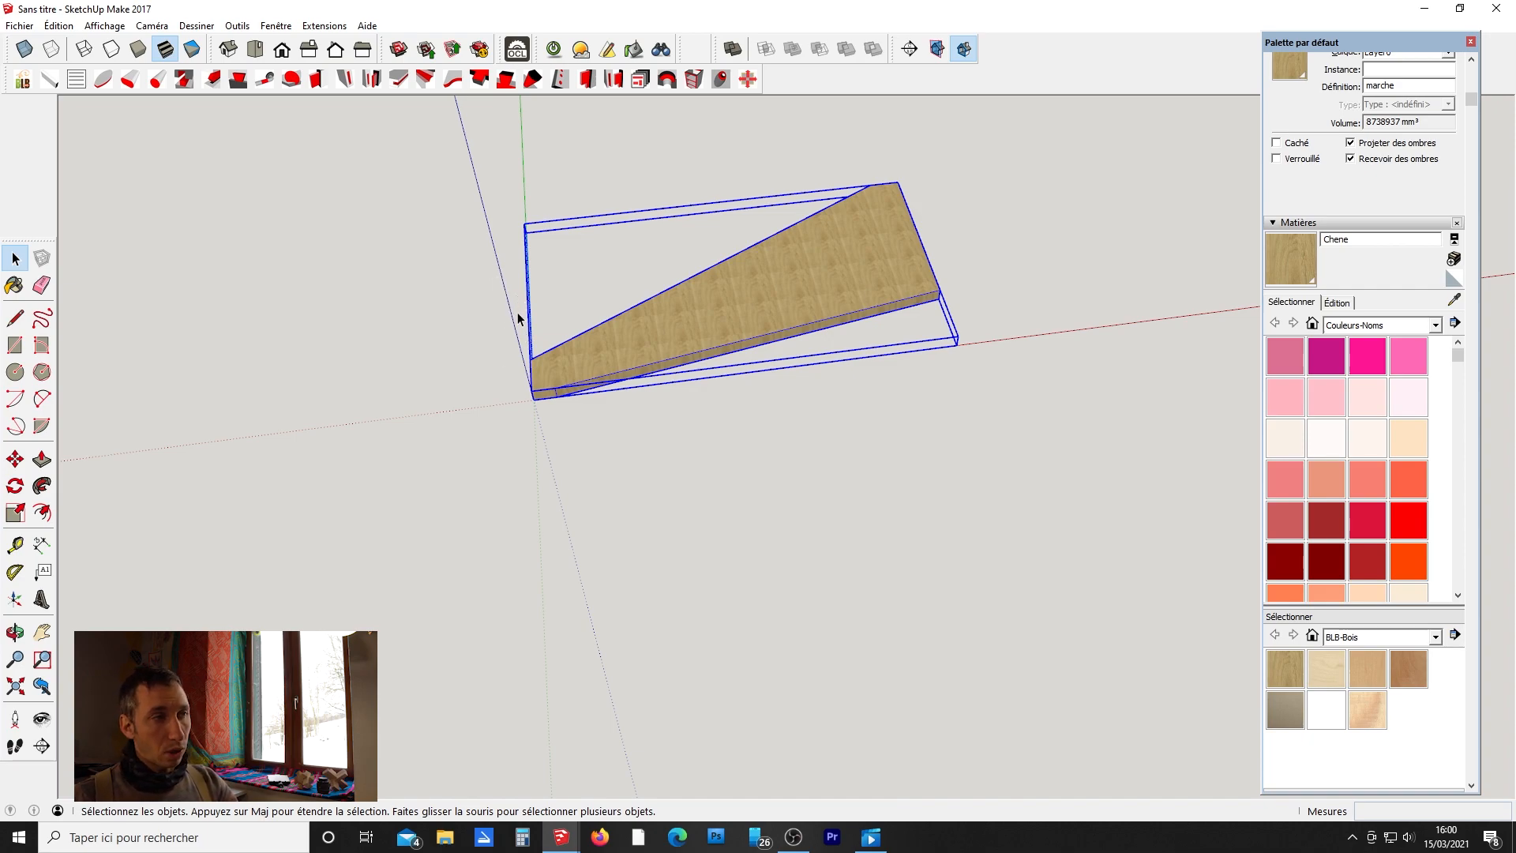
click(15, 486)
scroll(474, 442, up, 4)
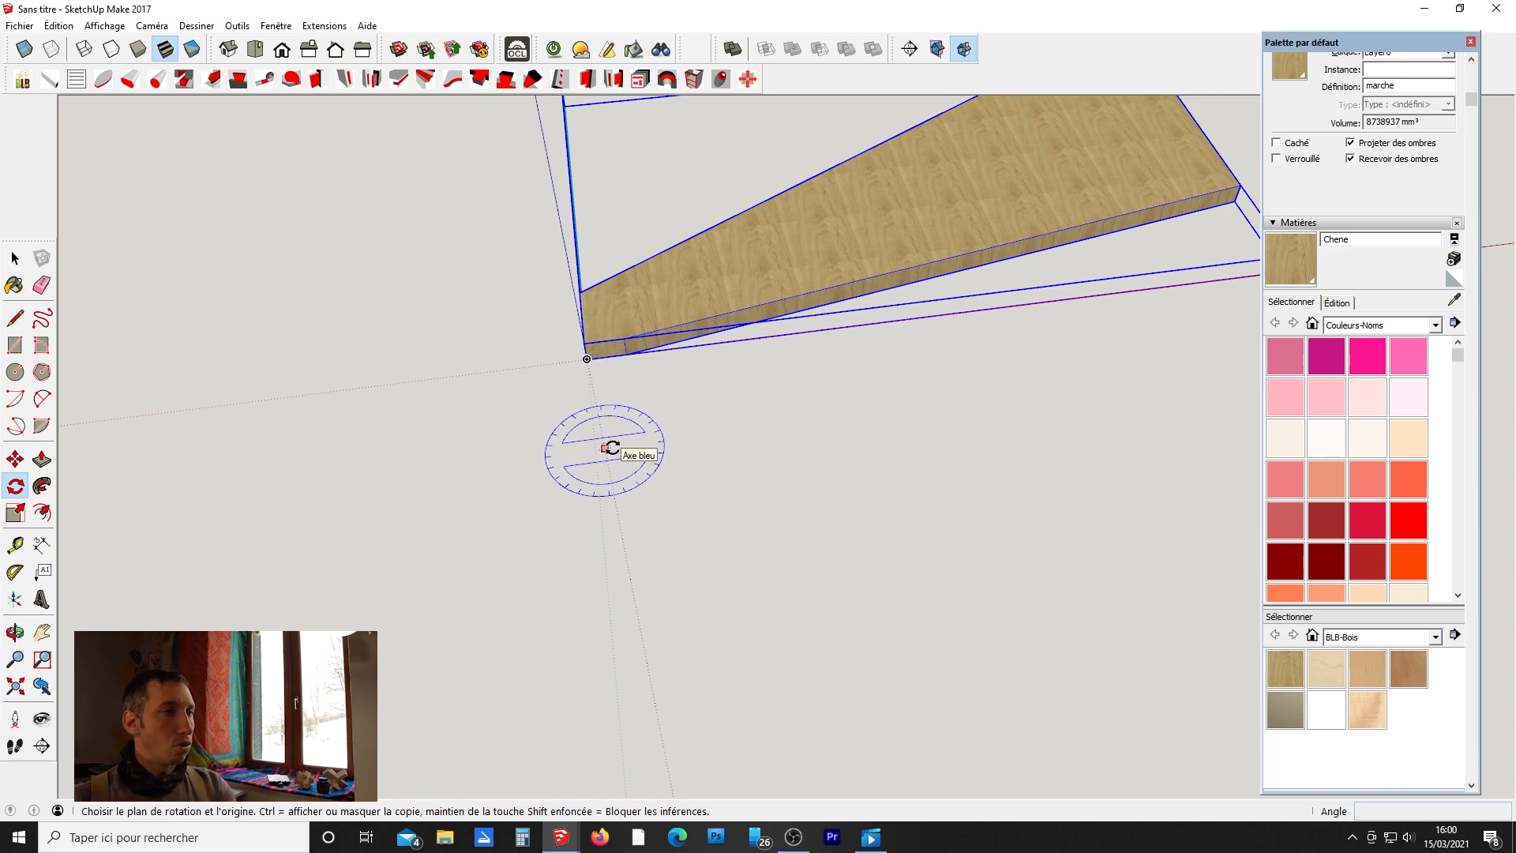
click(591, 358)
scroll(667, 407, down, 3)
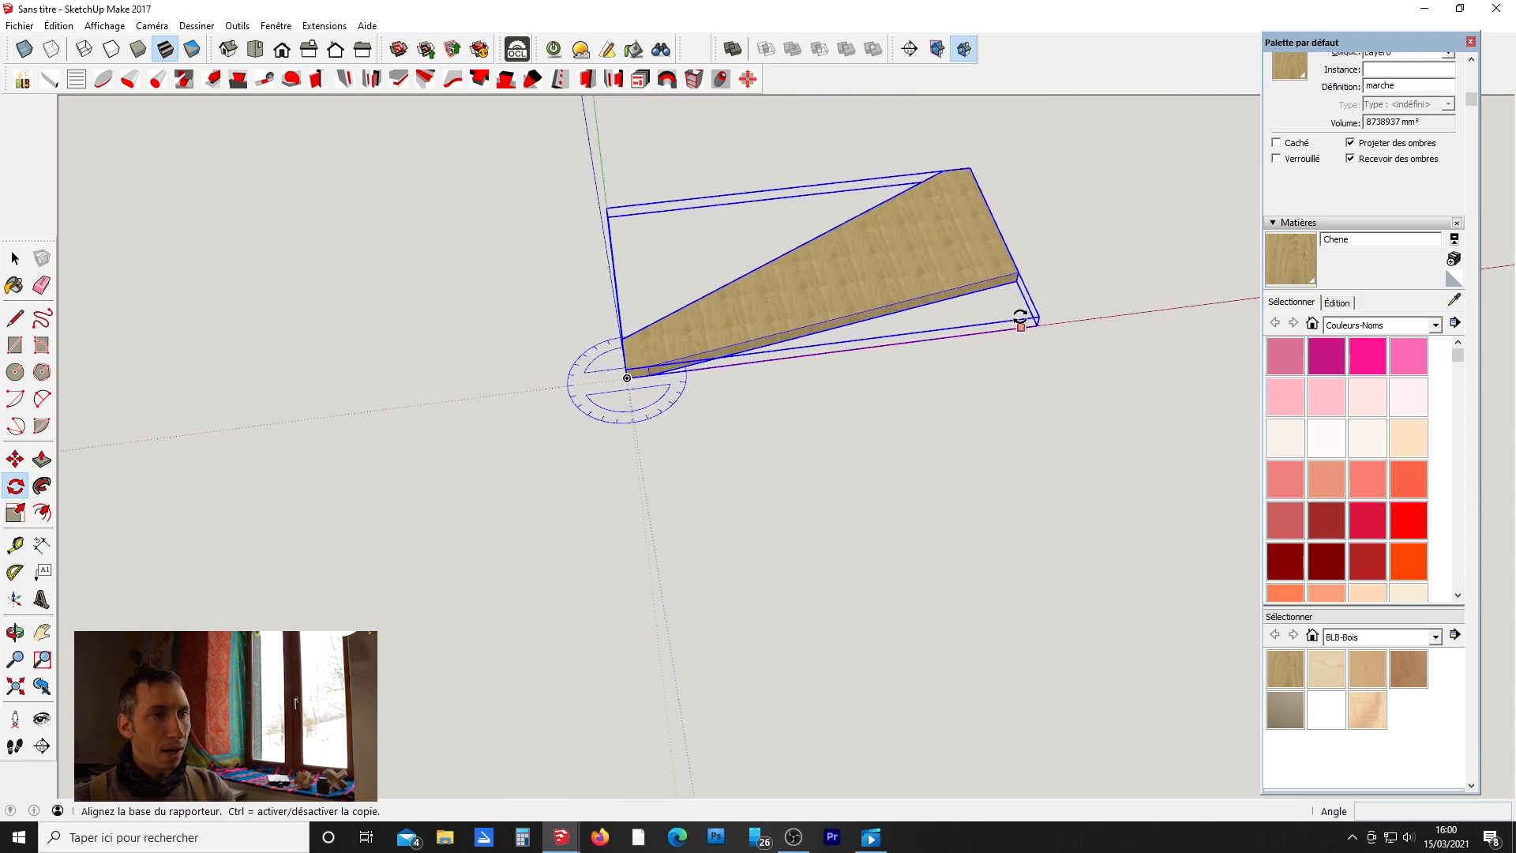
click(1017, 280)
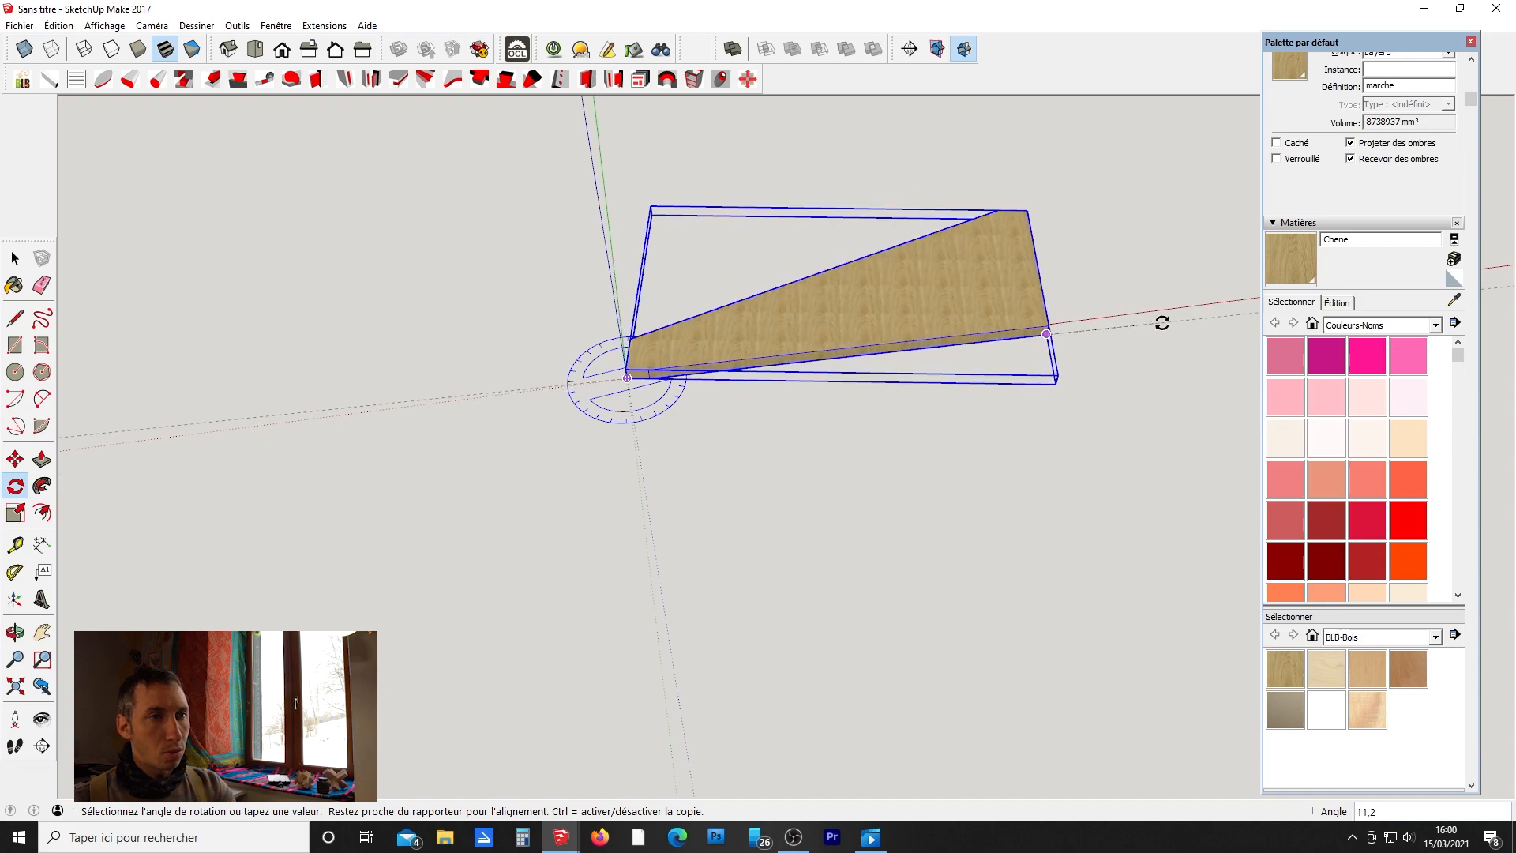
click(1167, 310)
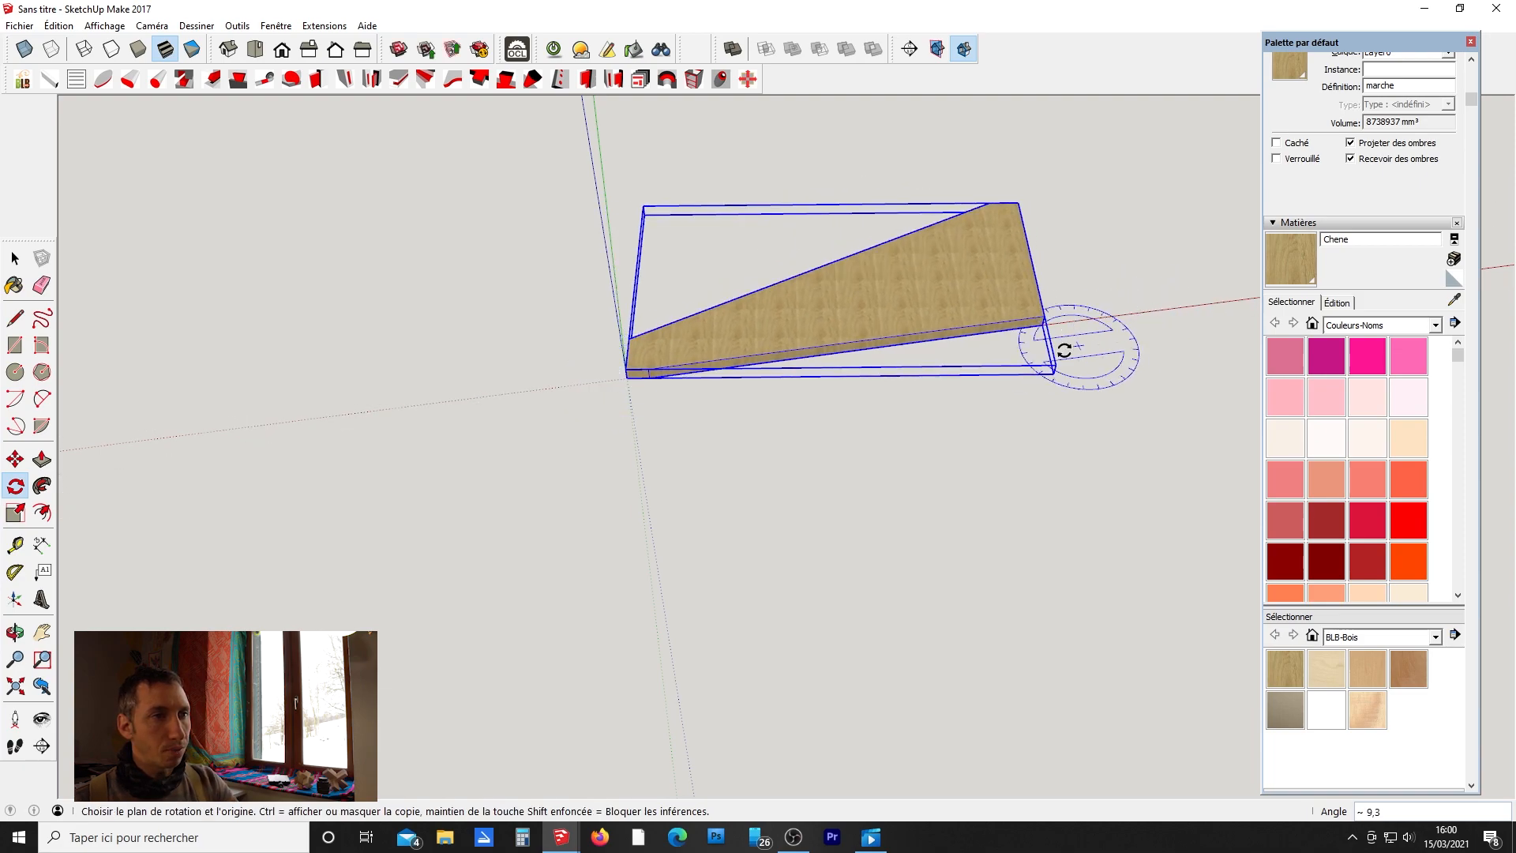
key(space)
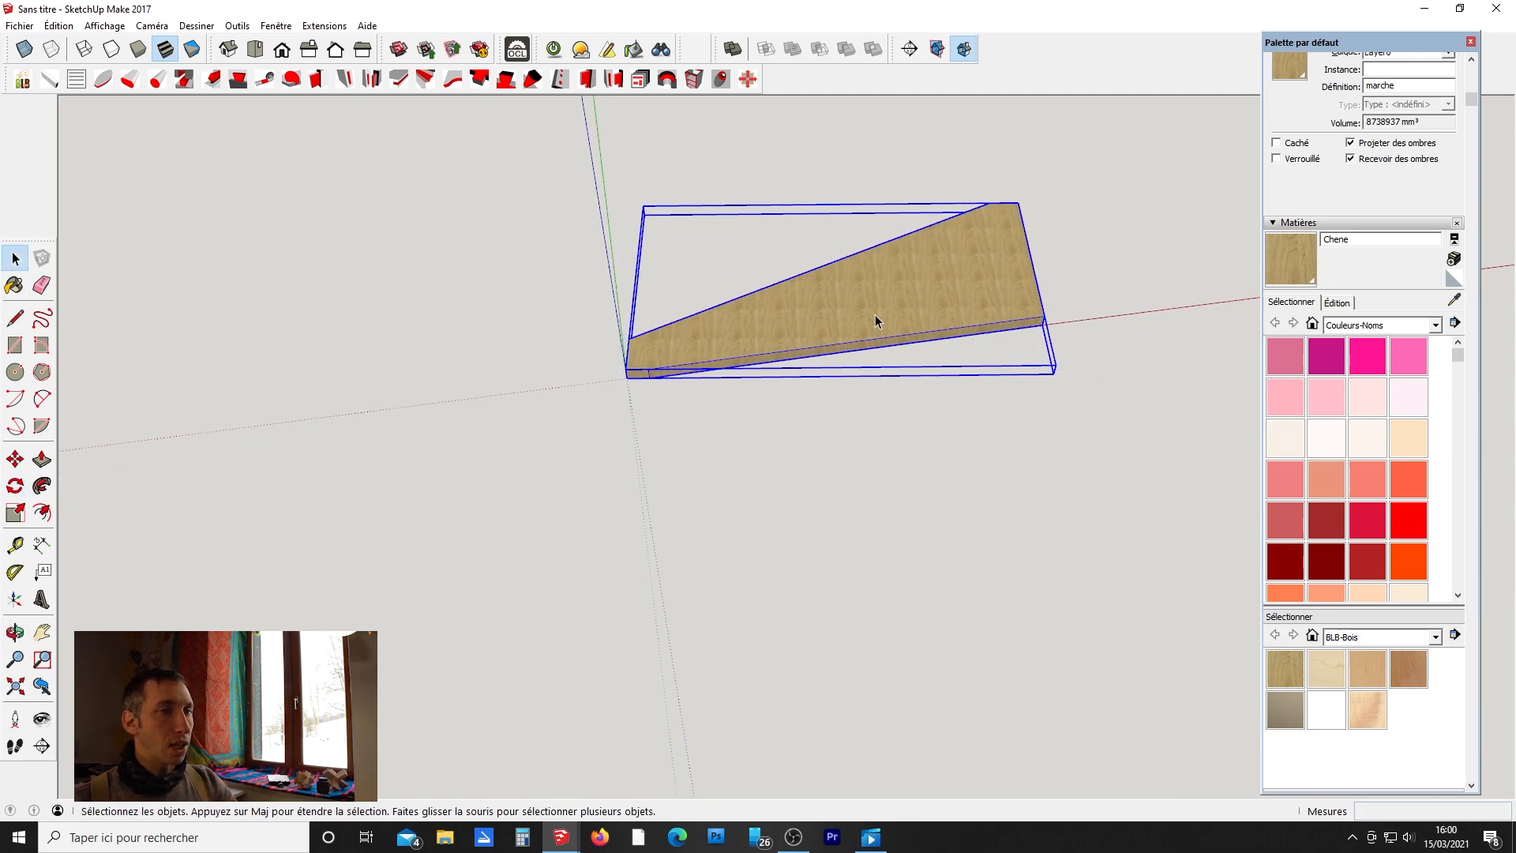
Generate the OpenCutList cut list for the selected marche, examine its rough and finished dimensions, and minimise the window.
click(517, 49)
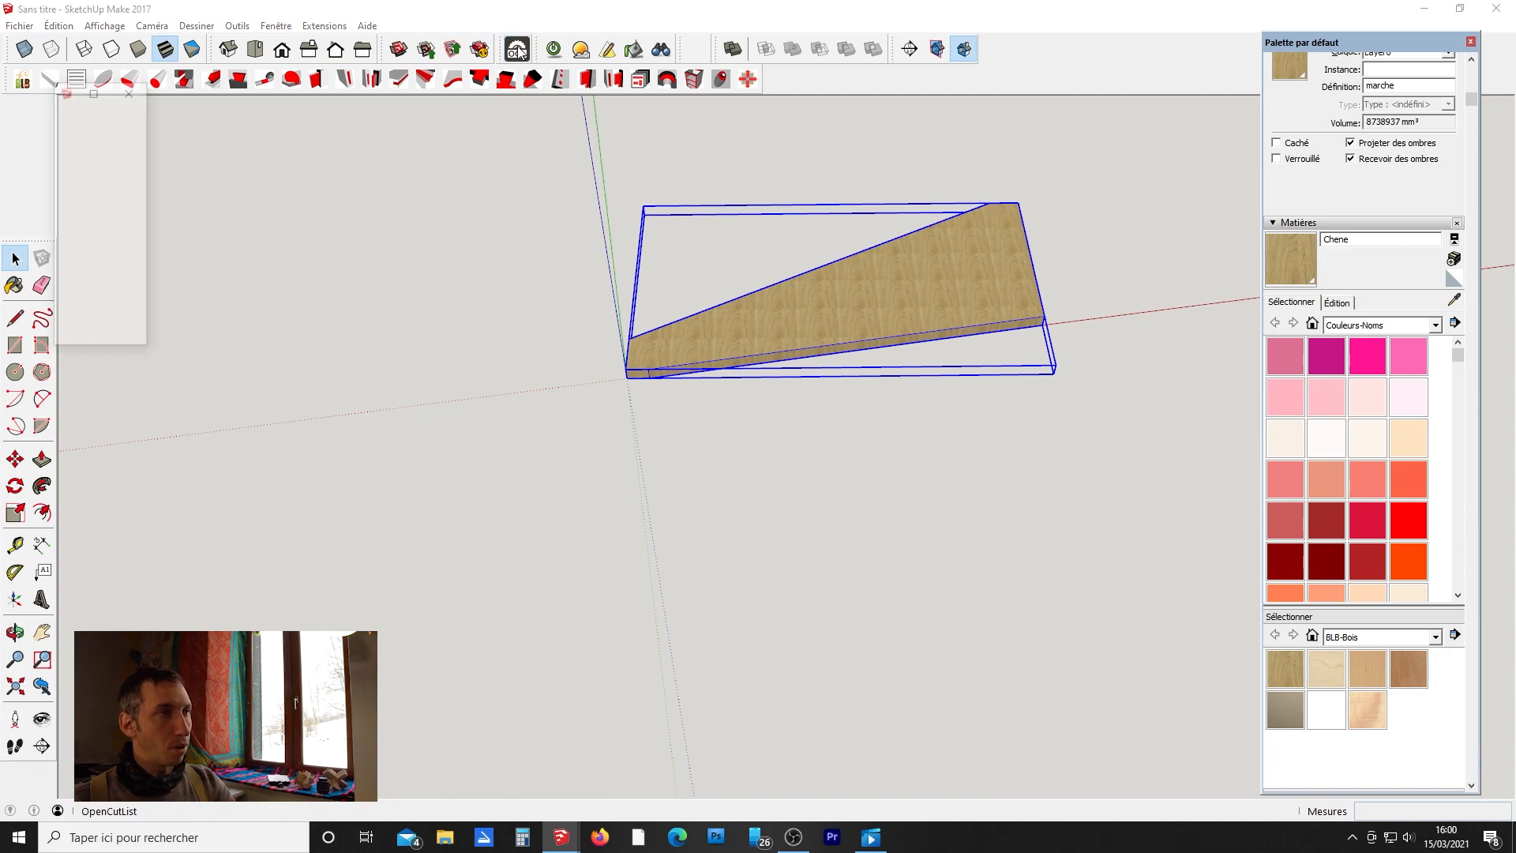
click(95, 261)
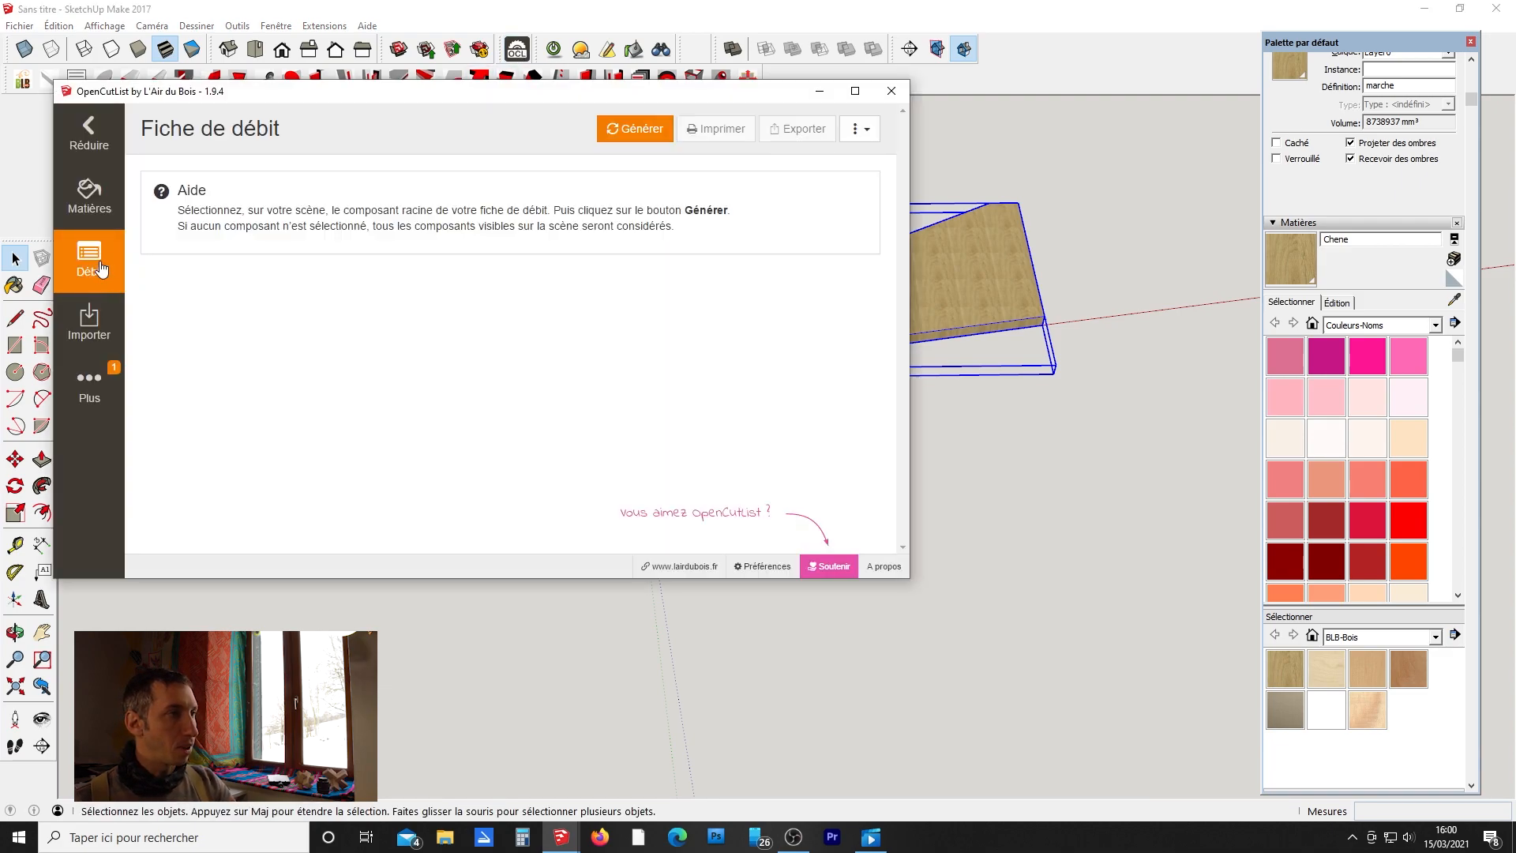
click(640, 130)
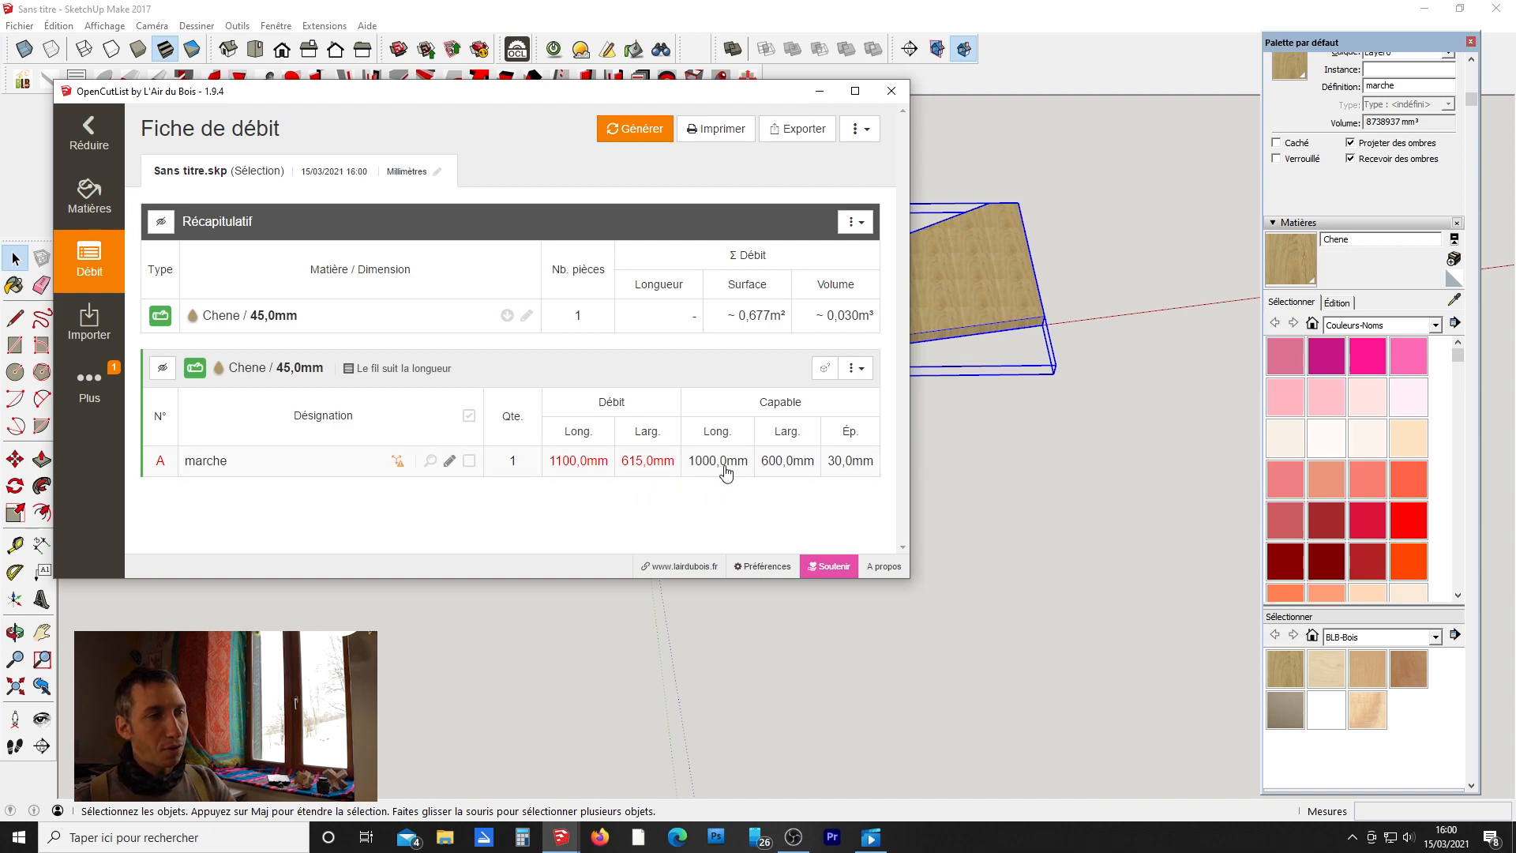
click(818, 93)
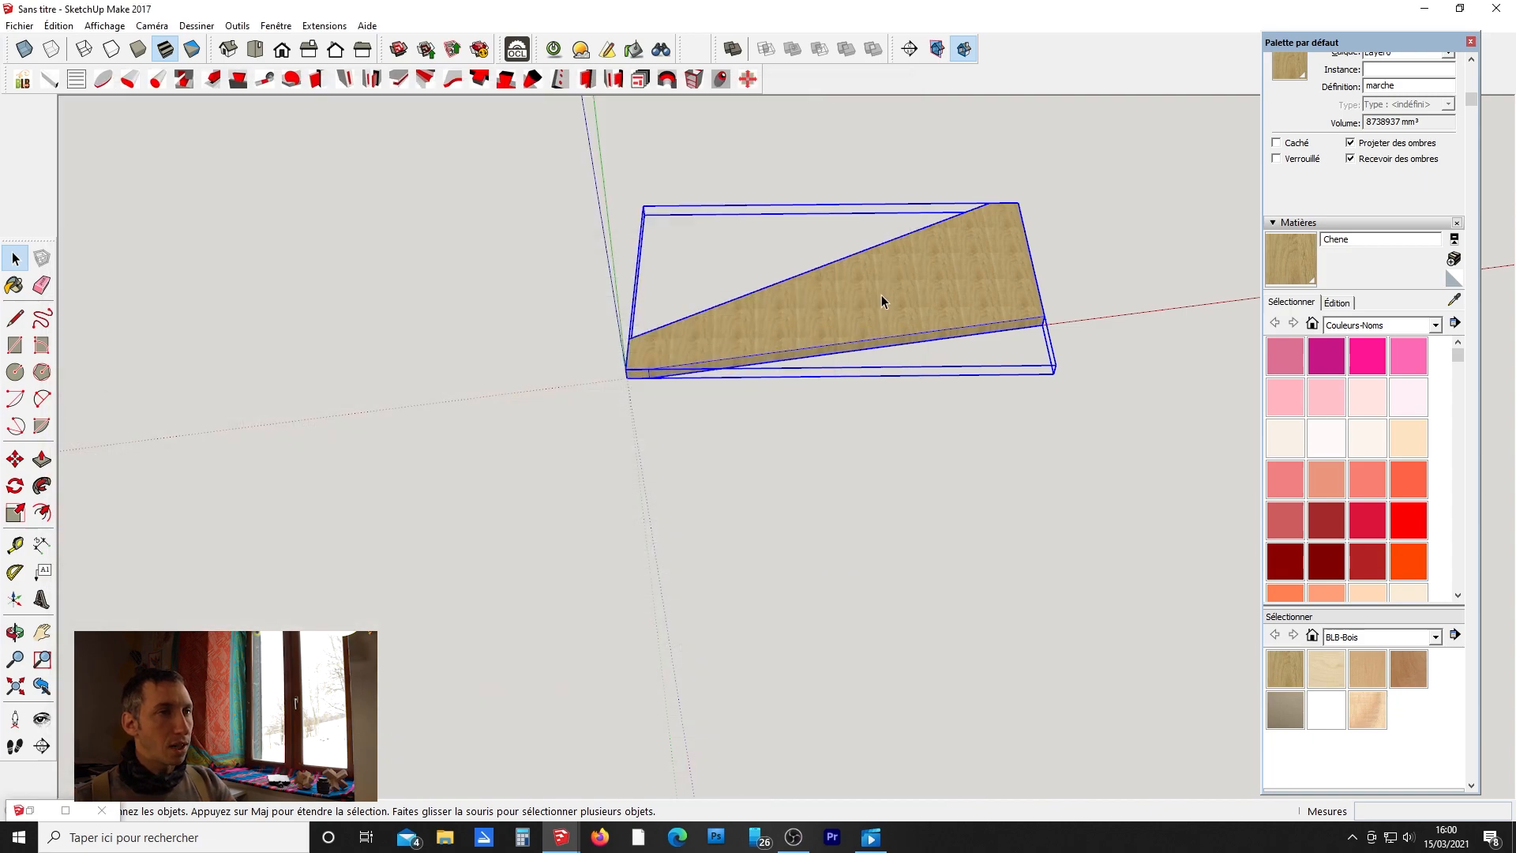
Explode the rotated marche component and regroup its geometry as a new component with the default name.
right_click(882, 296)
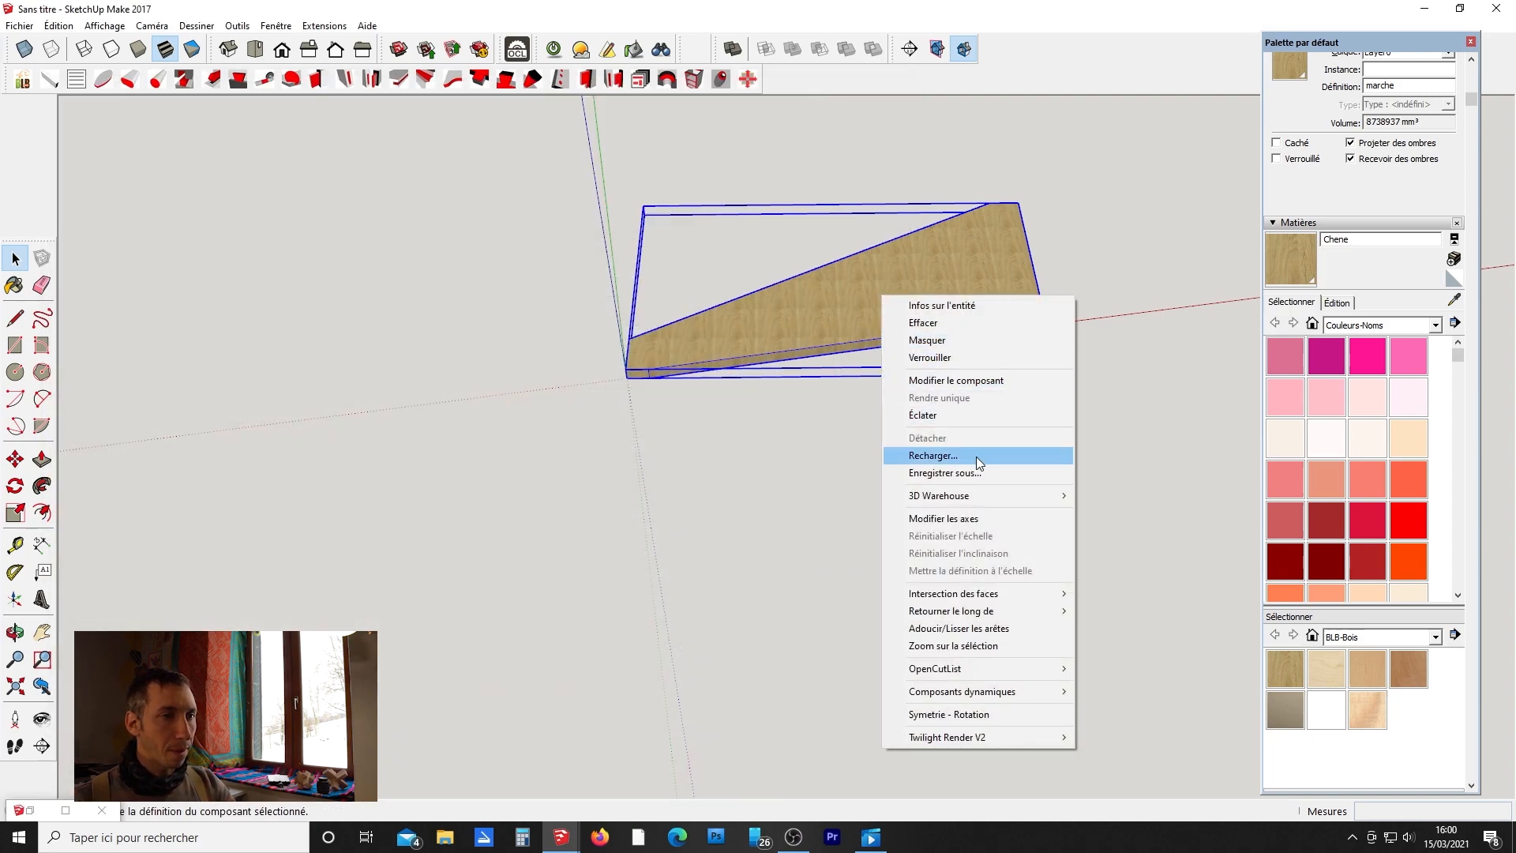
click(956, 418)
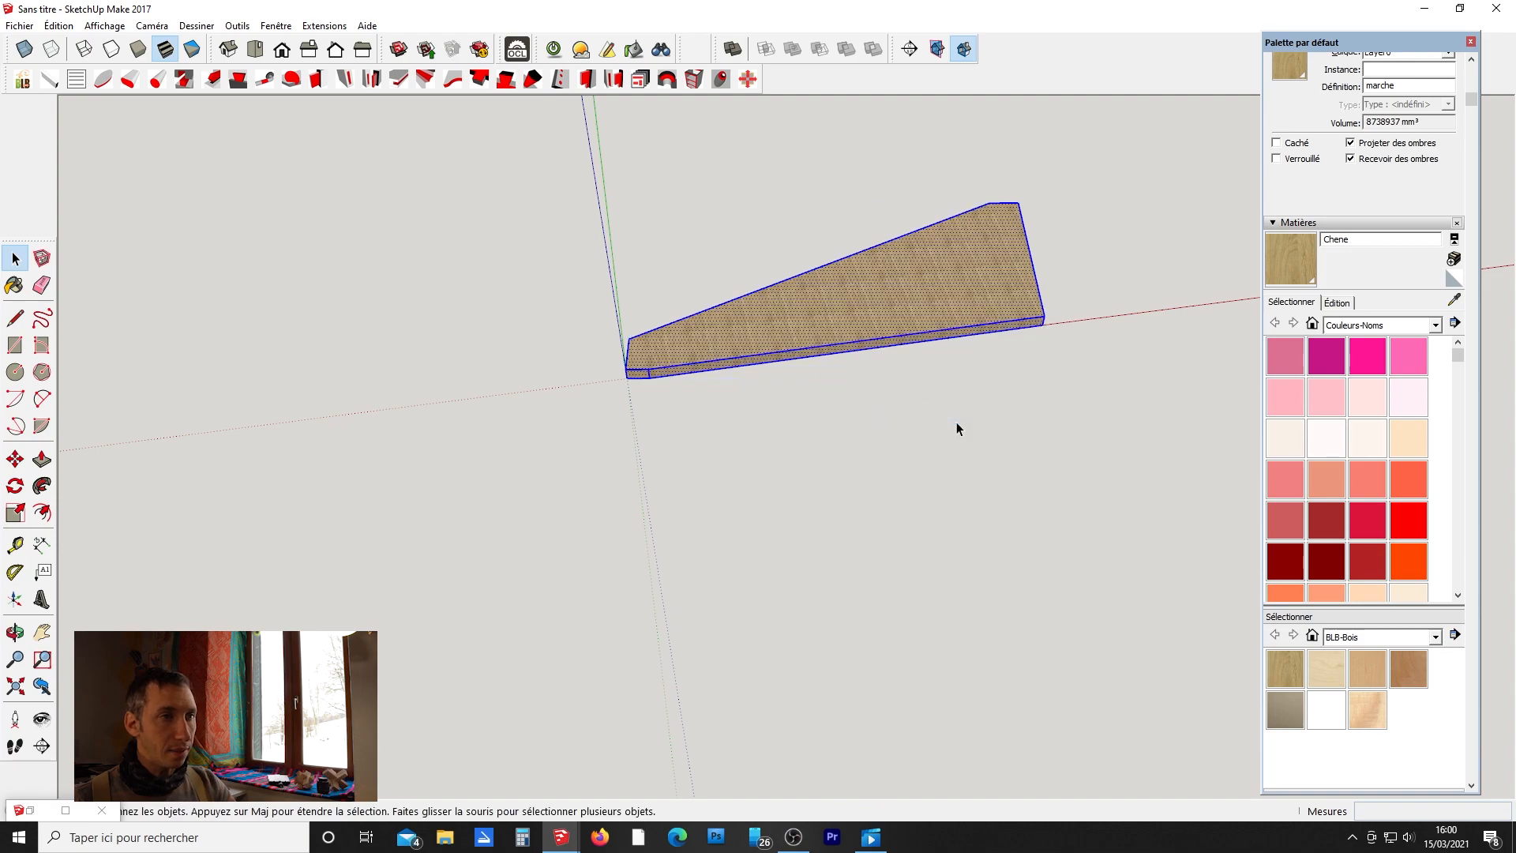
key(g)
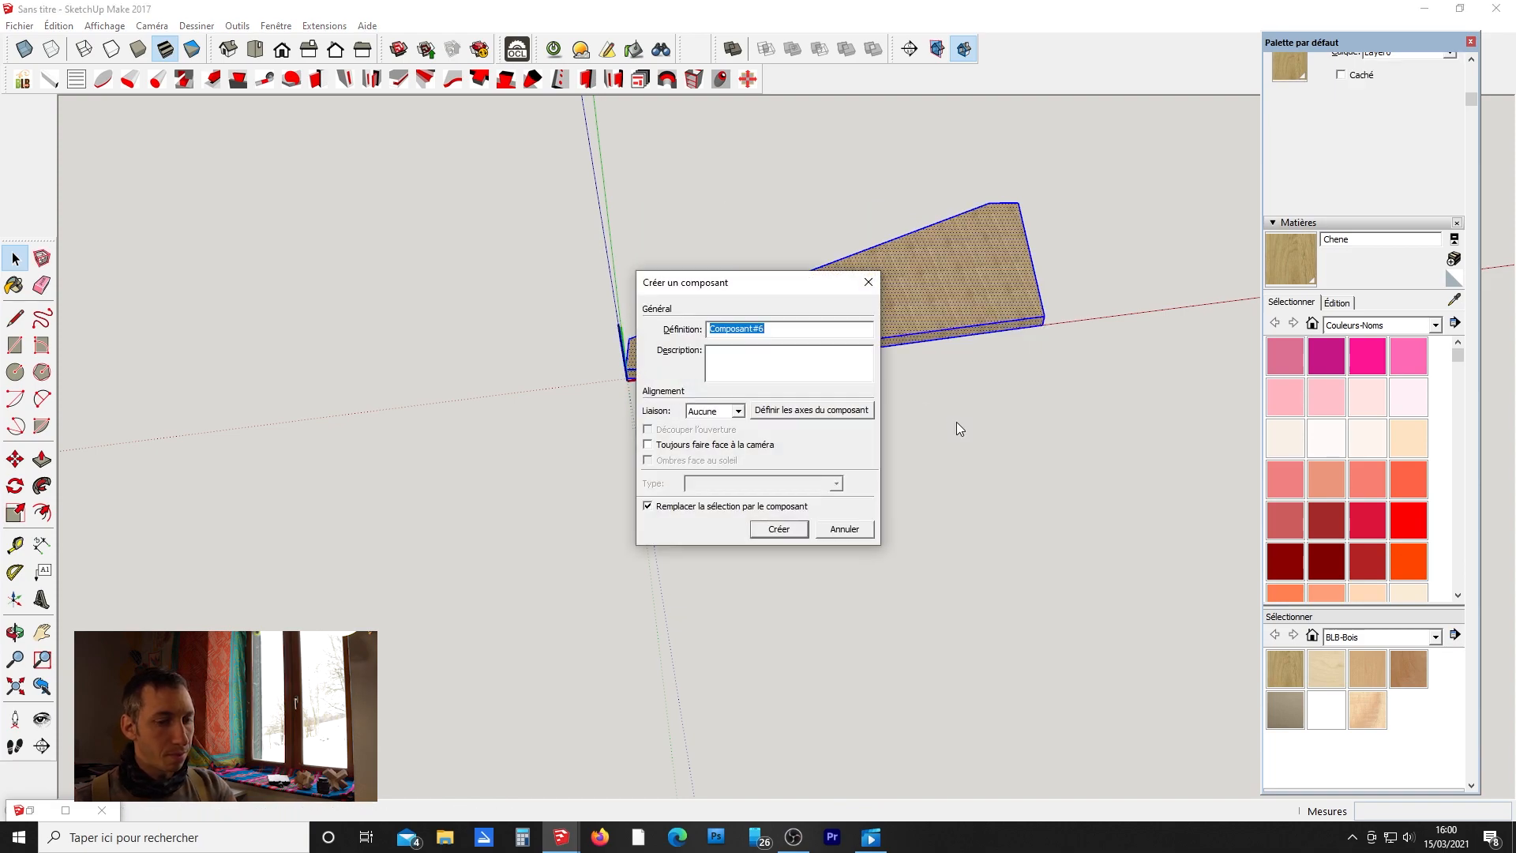
key(Return)
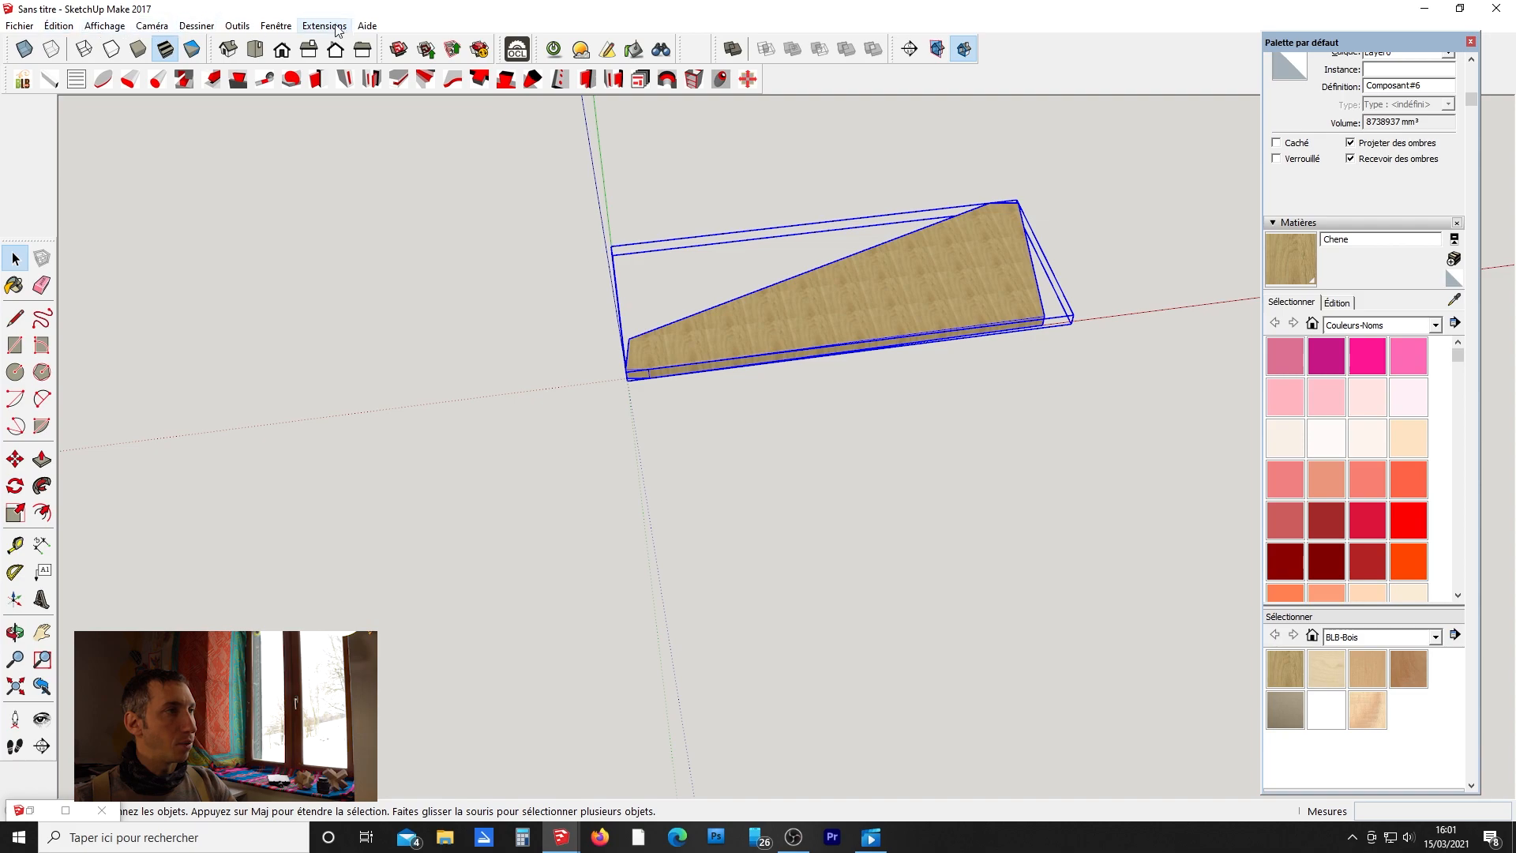
Generate the OpenCutList cut list for the recreated stair tread component, examine its rough and finished dimensions, and close the window.
click(517, 52)
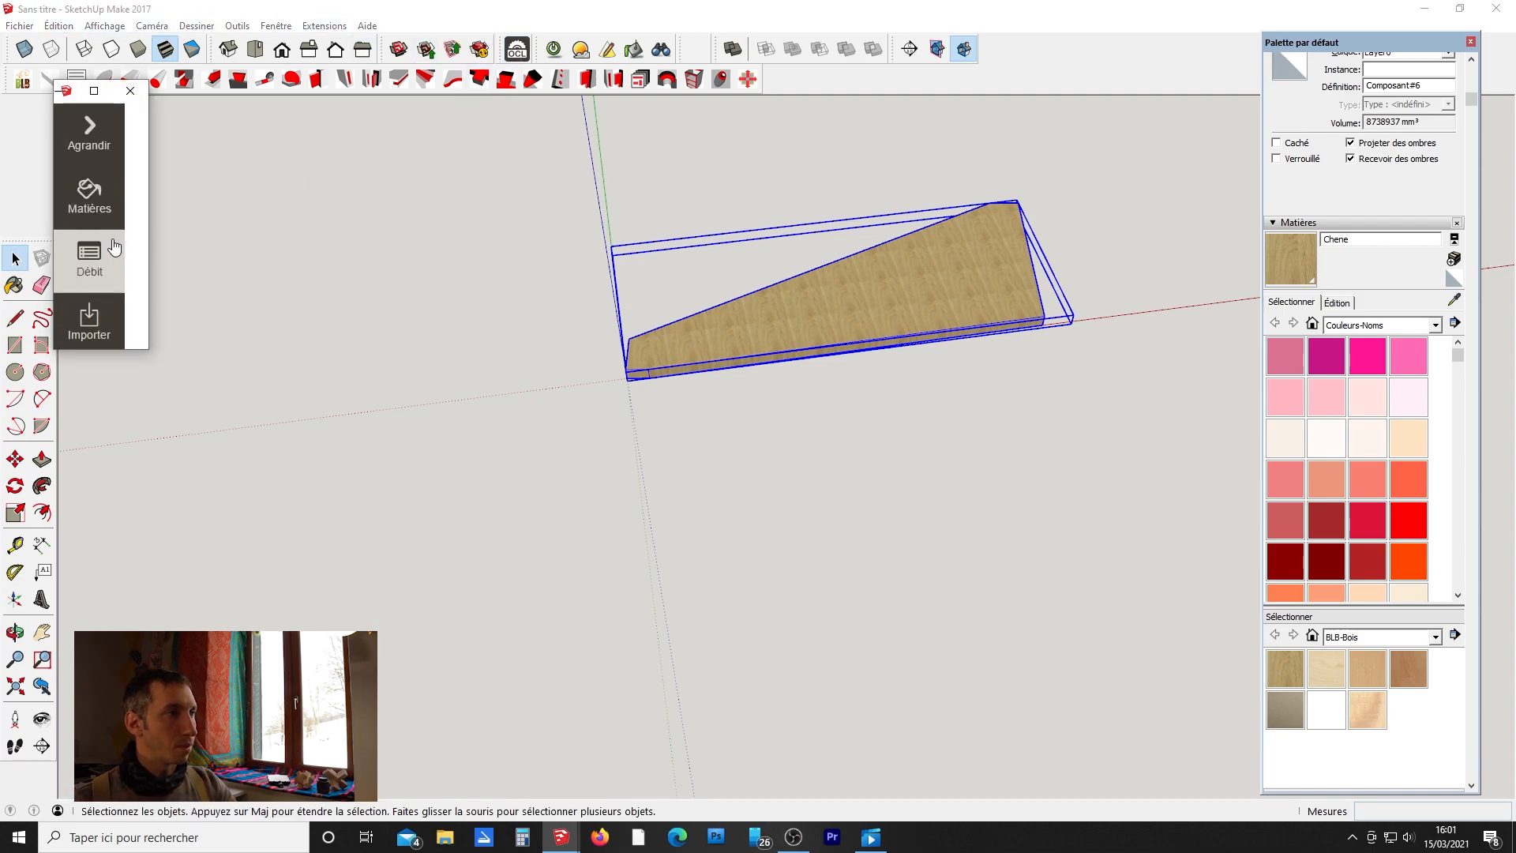
click(89, 261)
click(614, 130)
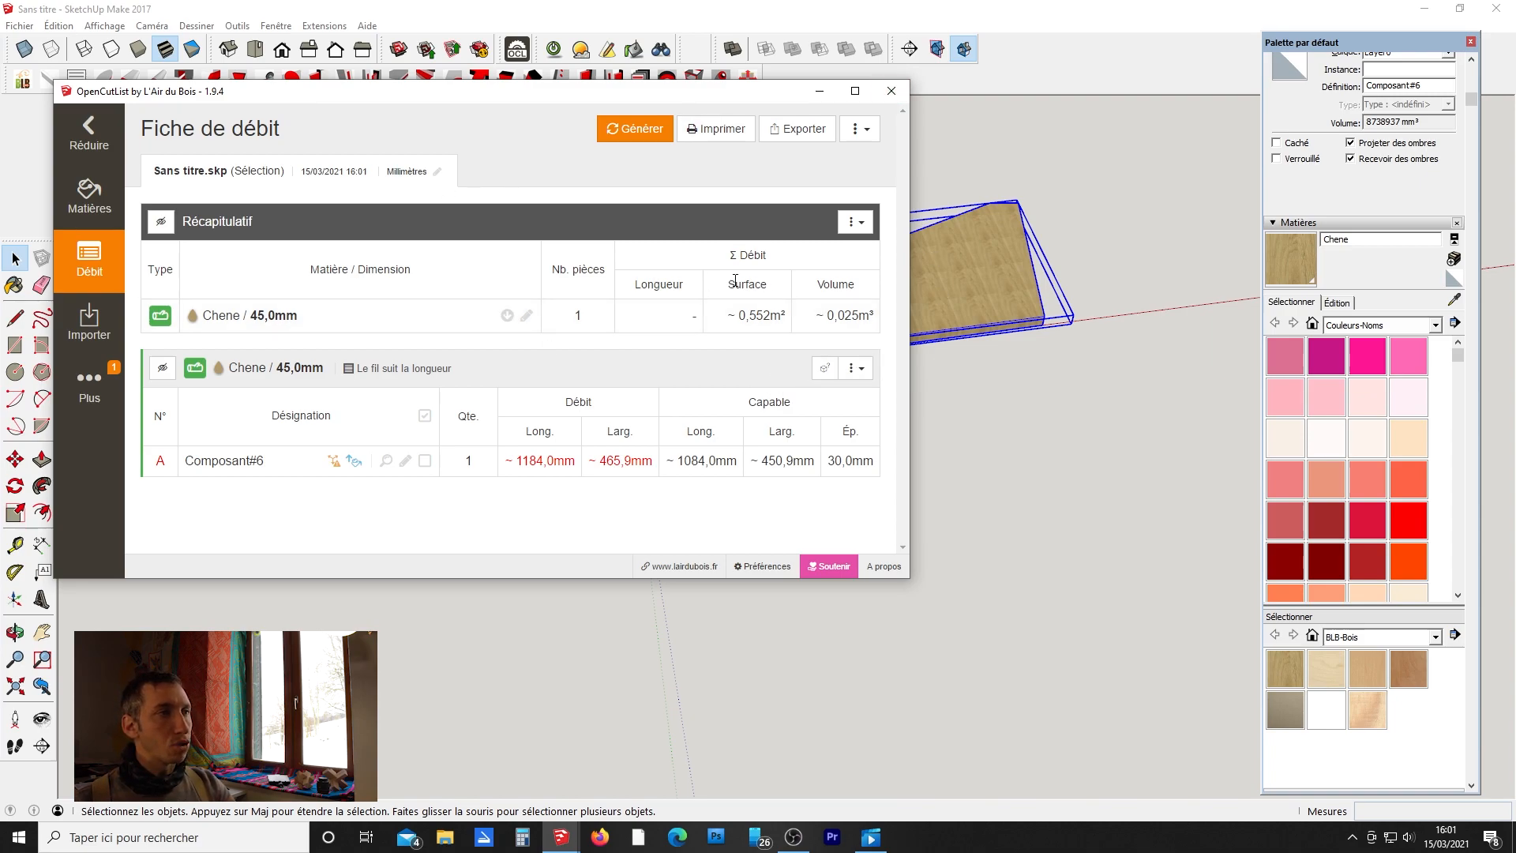
click(892, 92)
Delete the stair tread component and draw an upright rectangle from the origin in the red-blue plane.
mouse_move(784, 393)
middle_down()
mouse_move(725, 320)
mouse_move(755, 307)
mouse_move(792, 322)
mouse_move(770, 310)
mouse_move(655, 350)
mouse_move(803, 214)
mouse_move(679, 289)
mouse_move(592, 298)
mouse_move(725, 380)
mouse_move(714, 280)
middle_up()
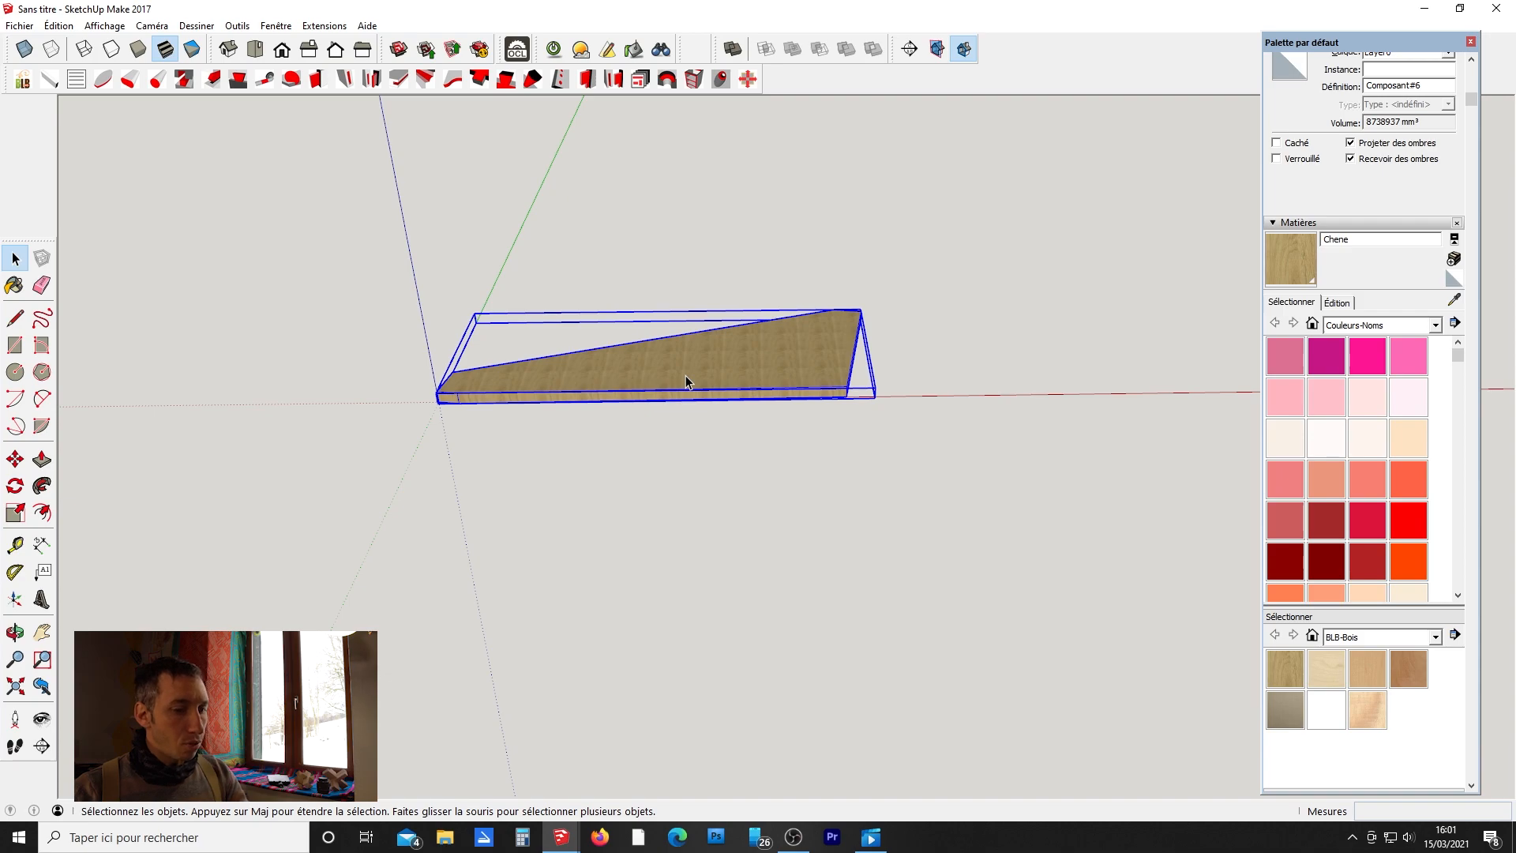
key(Delete)
middle_drag(630, 403, 876, 587)
key(r)
click(759, 524)
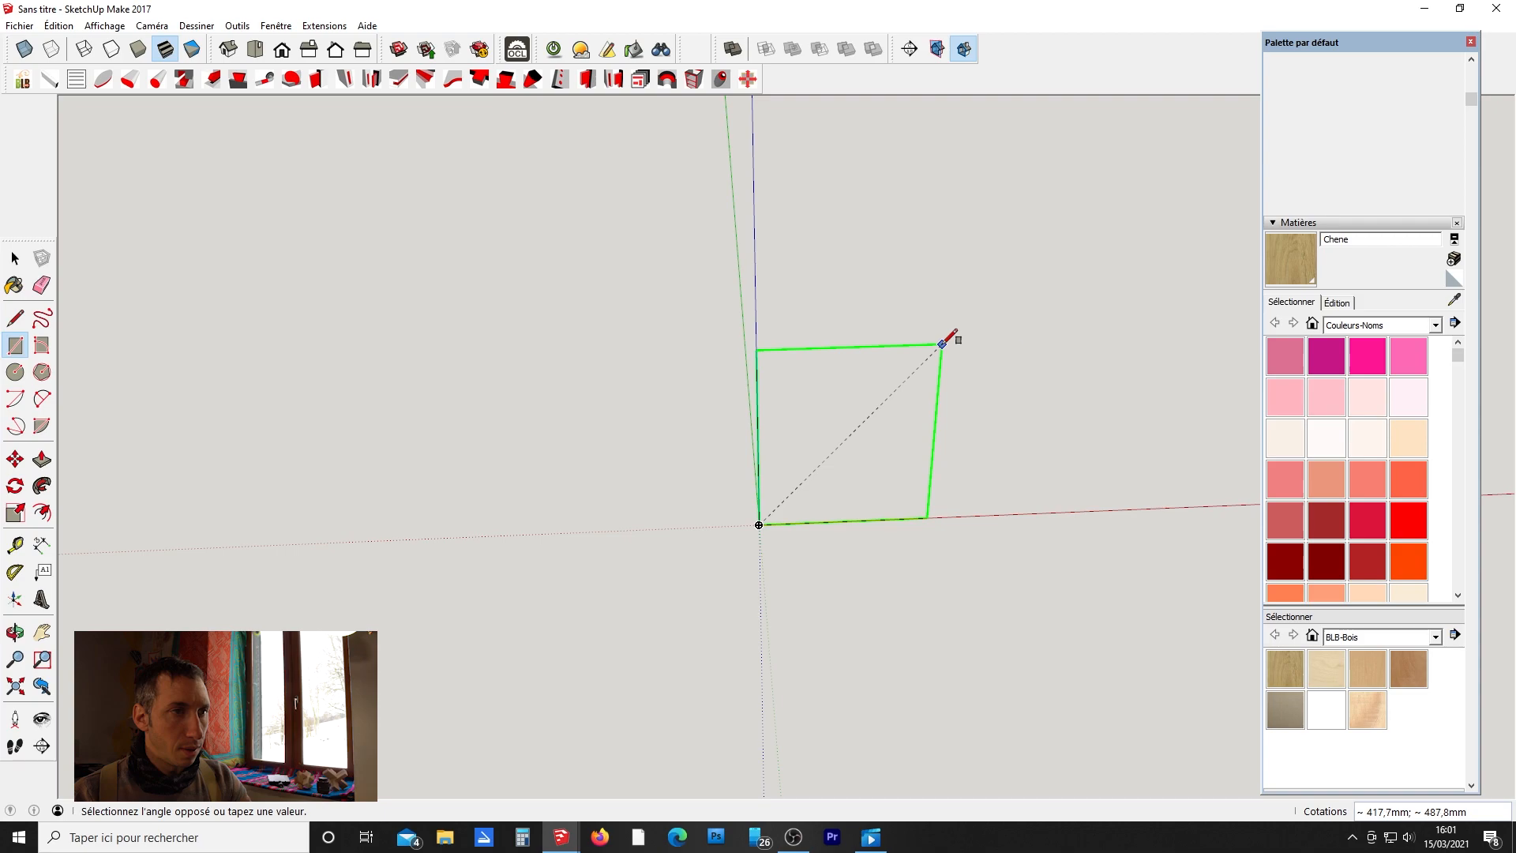
click(958, 303)
Draw a diagonal line about 663 mm long from the rectangle's bottom edge to its blue-axis edge and offset a parallel guide 30 mm above it.
middle_drag(959, 301, 900, 329)
key(l)
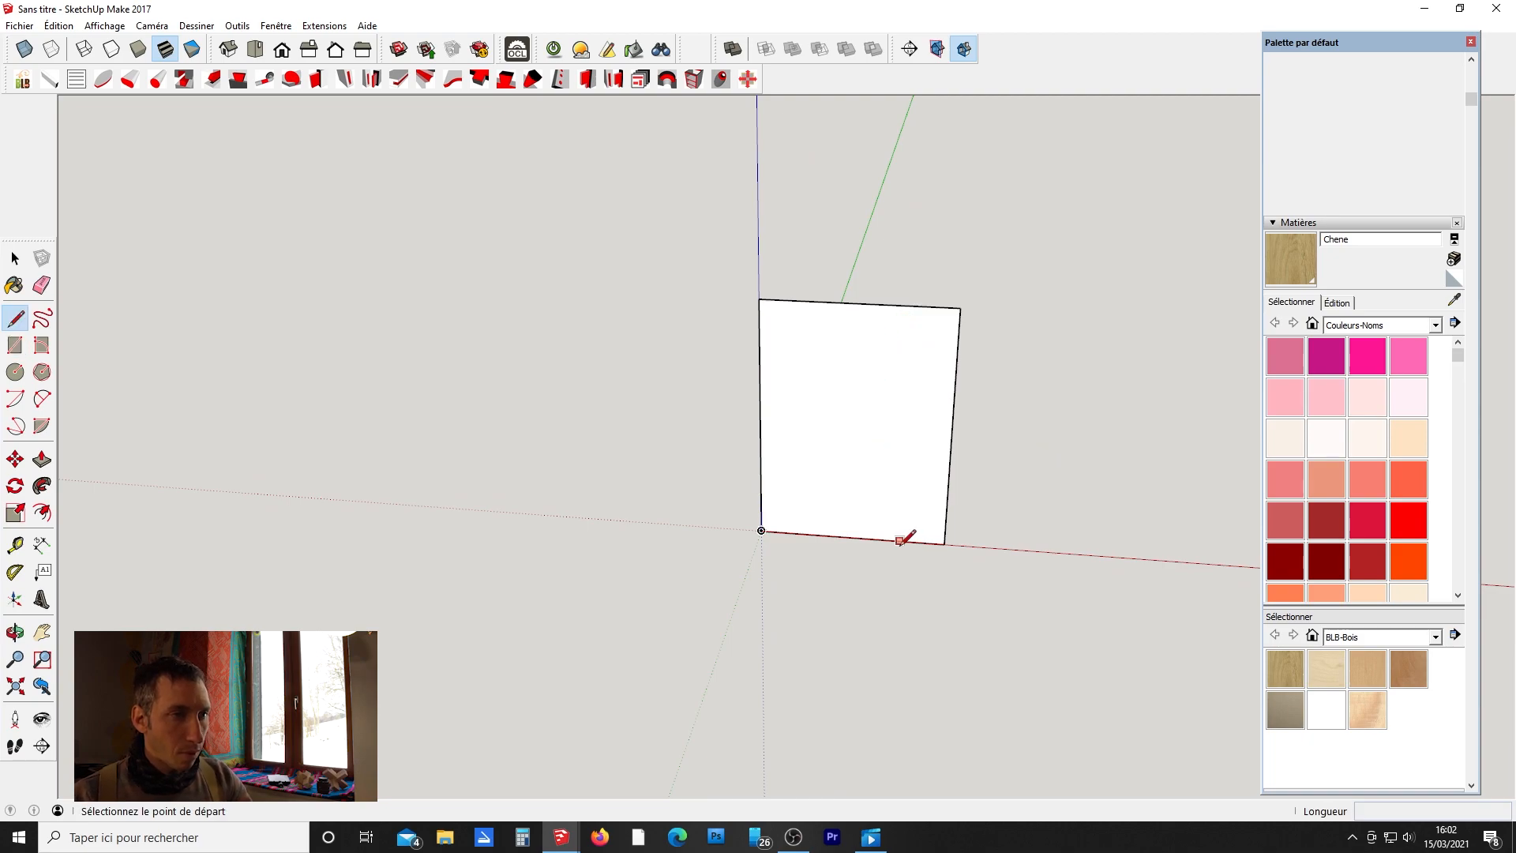
click(923, 544)
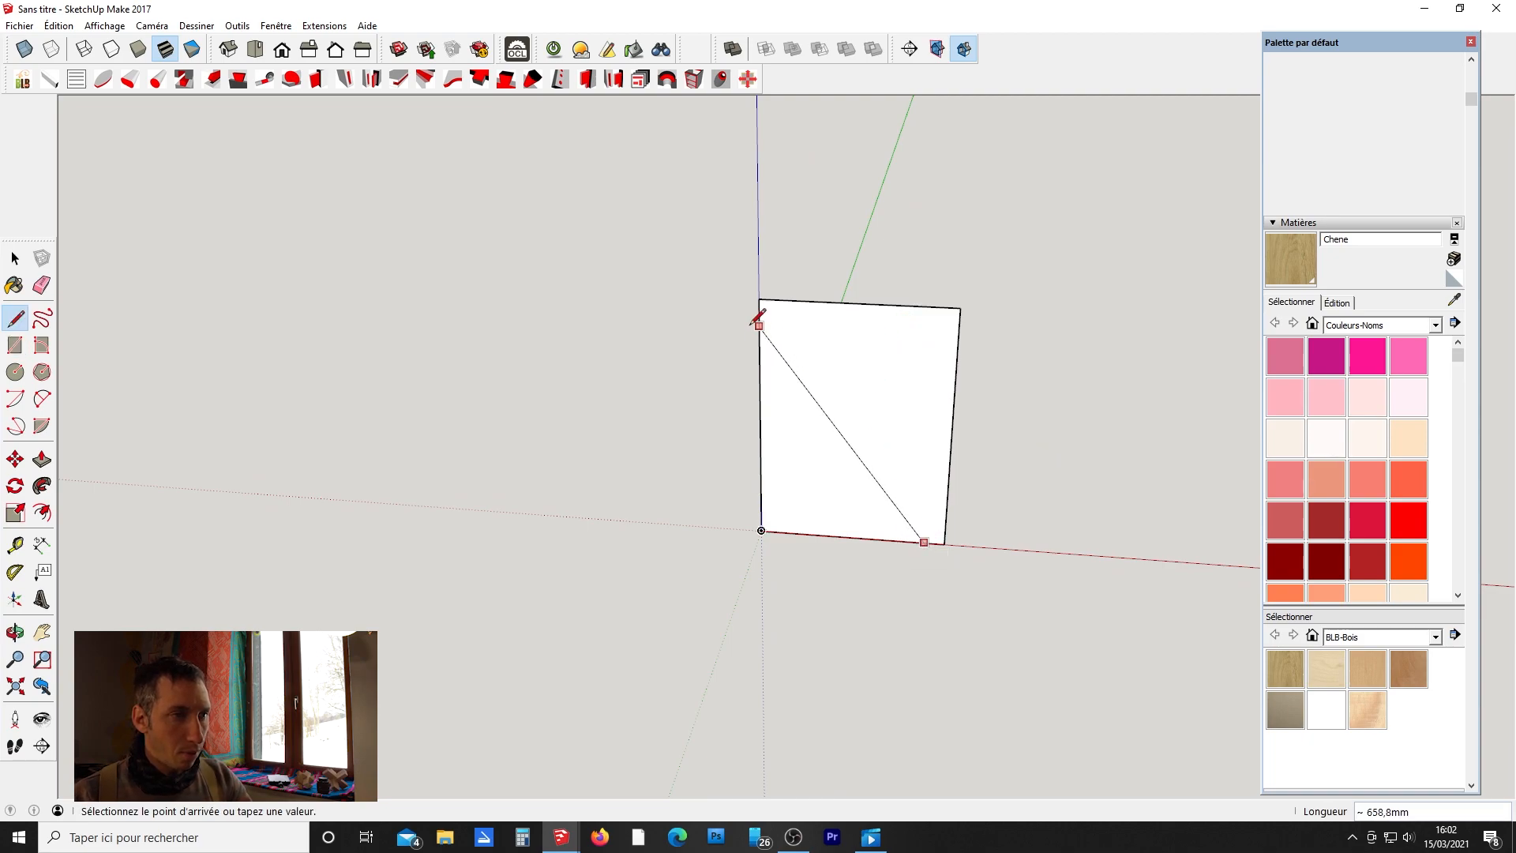
click(762, 323)
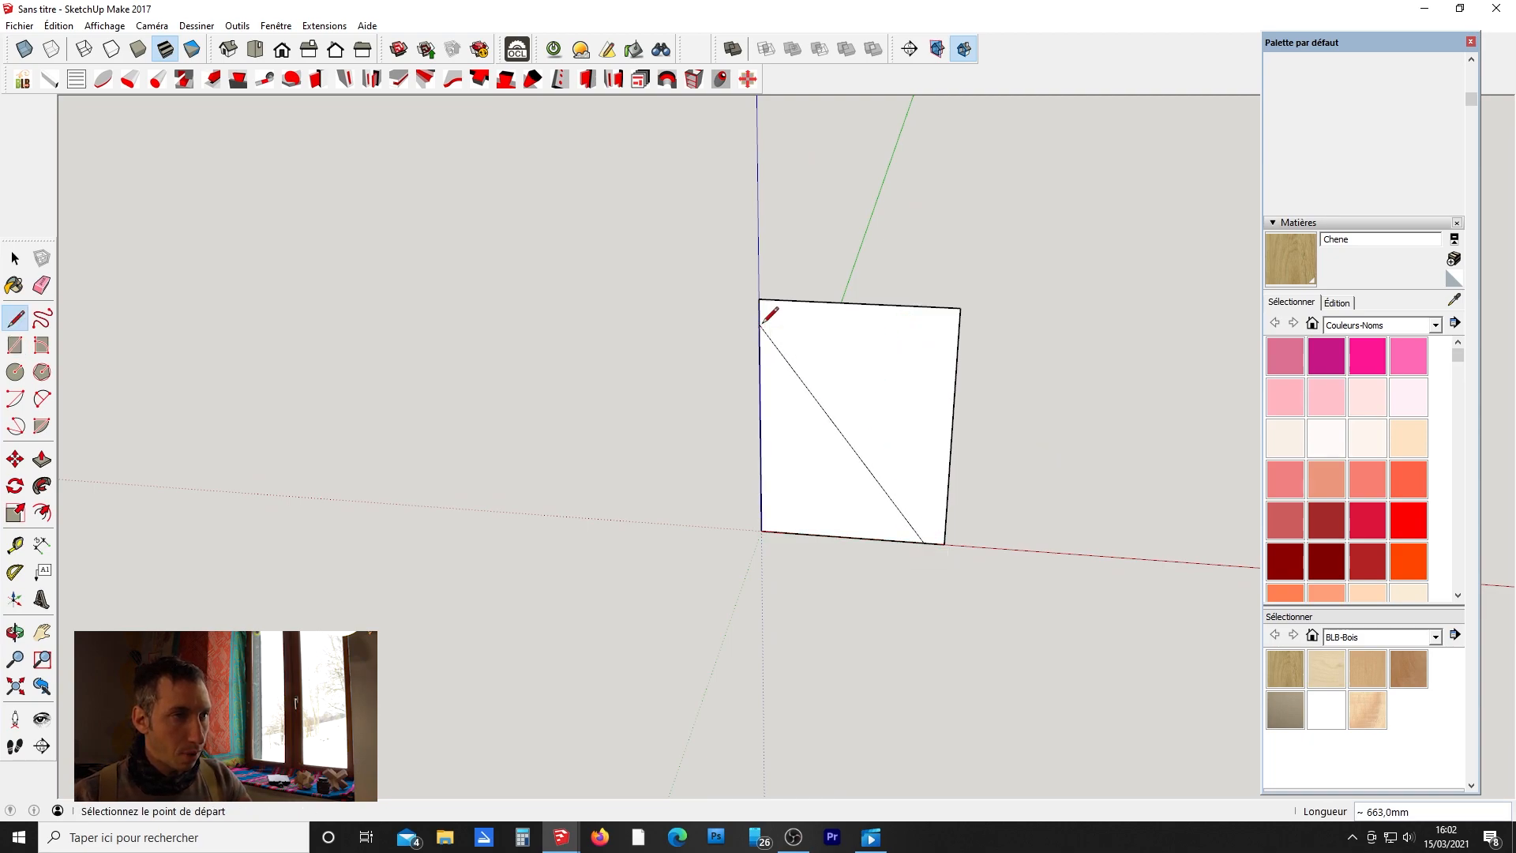
key(t)
click(815, 375)
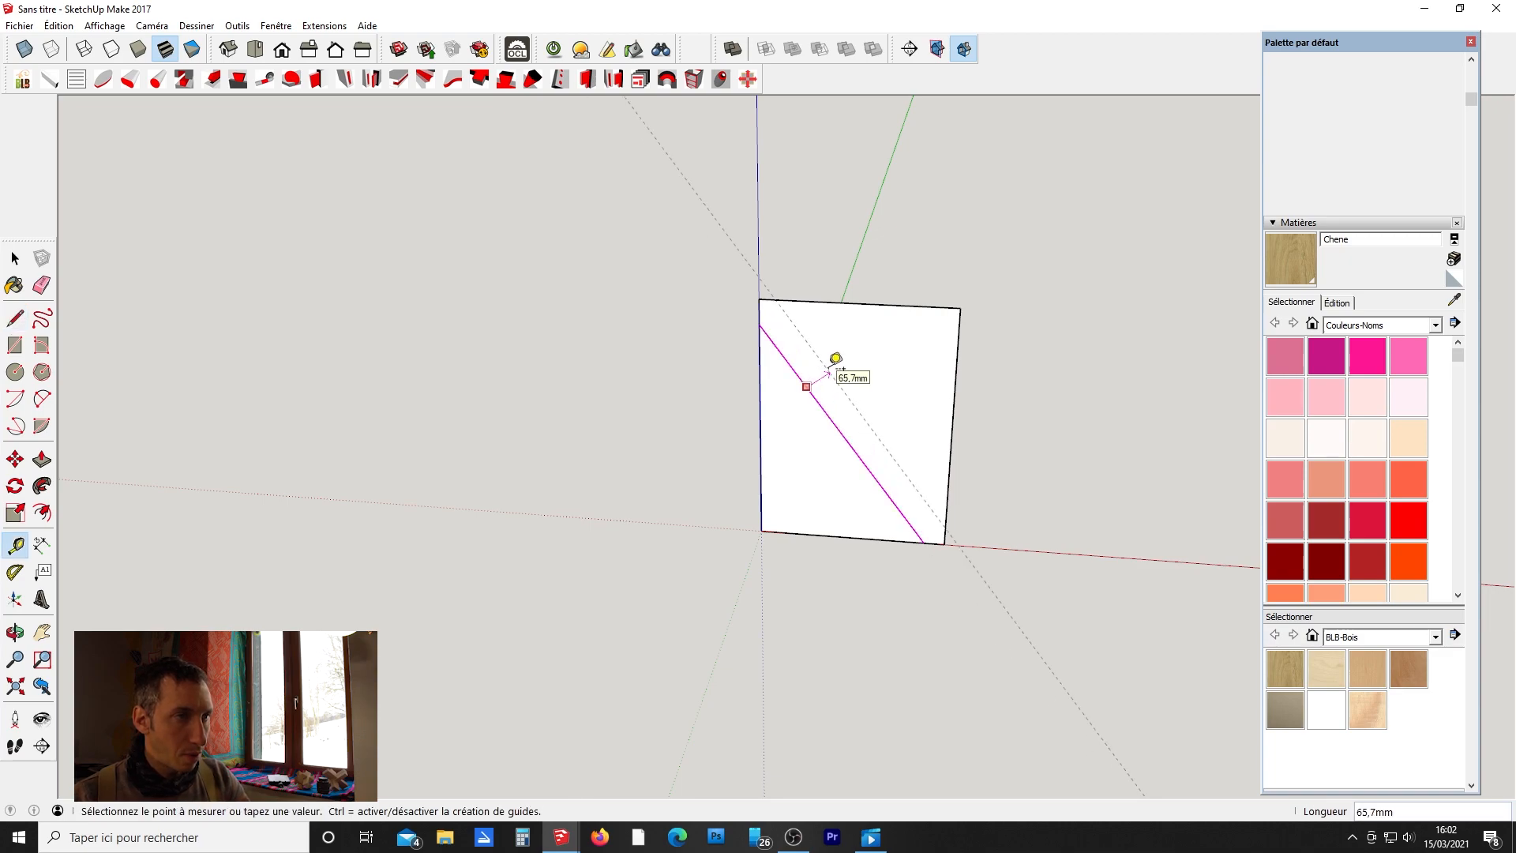
key(Return)
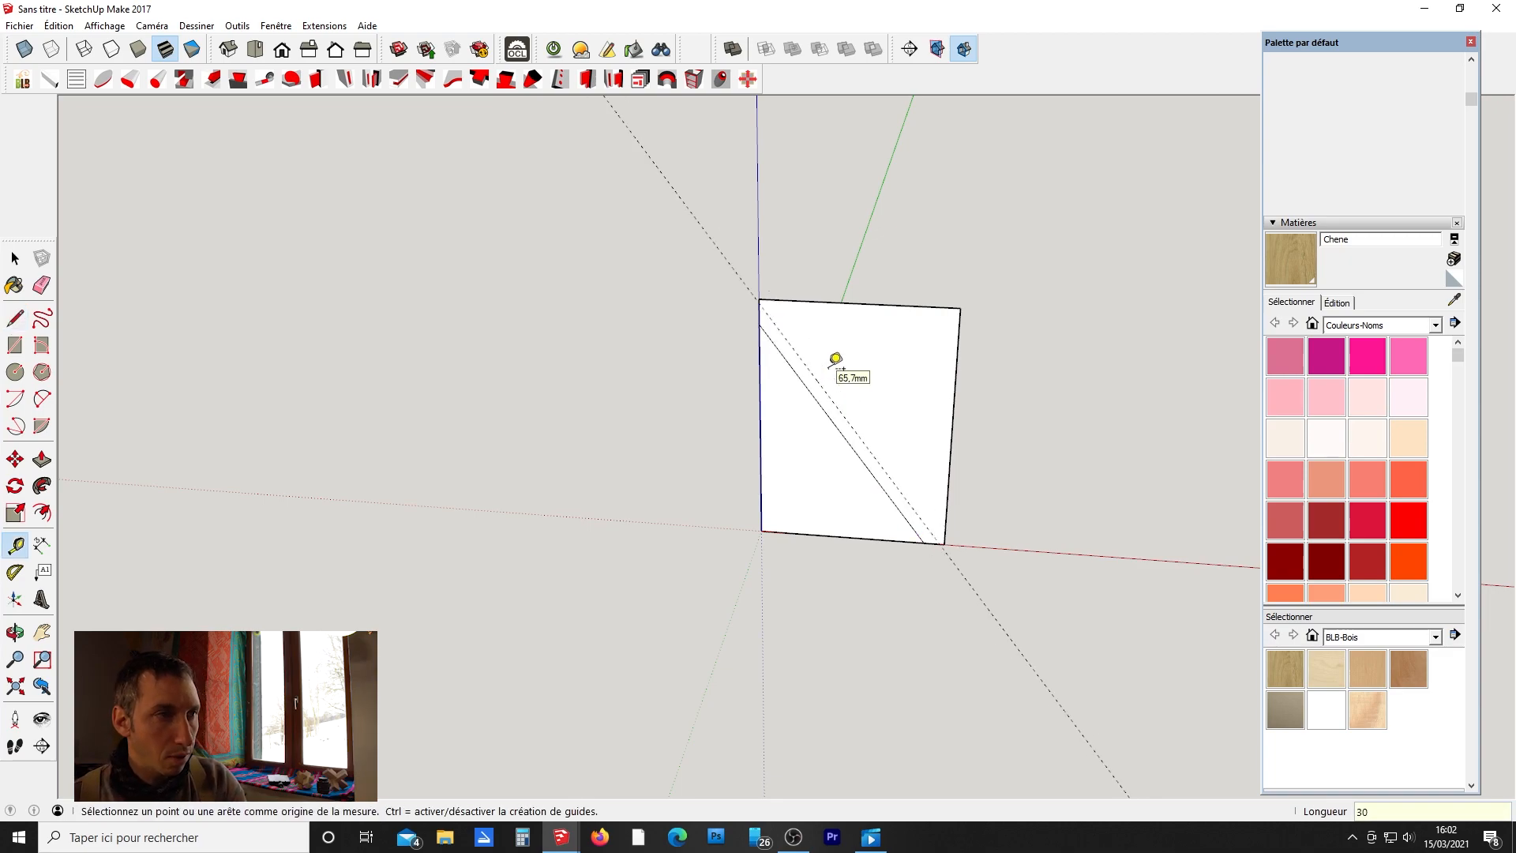
key(space)
Draw a line about 725.6 mm long along the guide, from the rectangle's blue-axis edge to its bottom edge.
key(l)
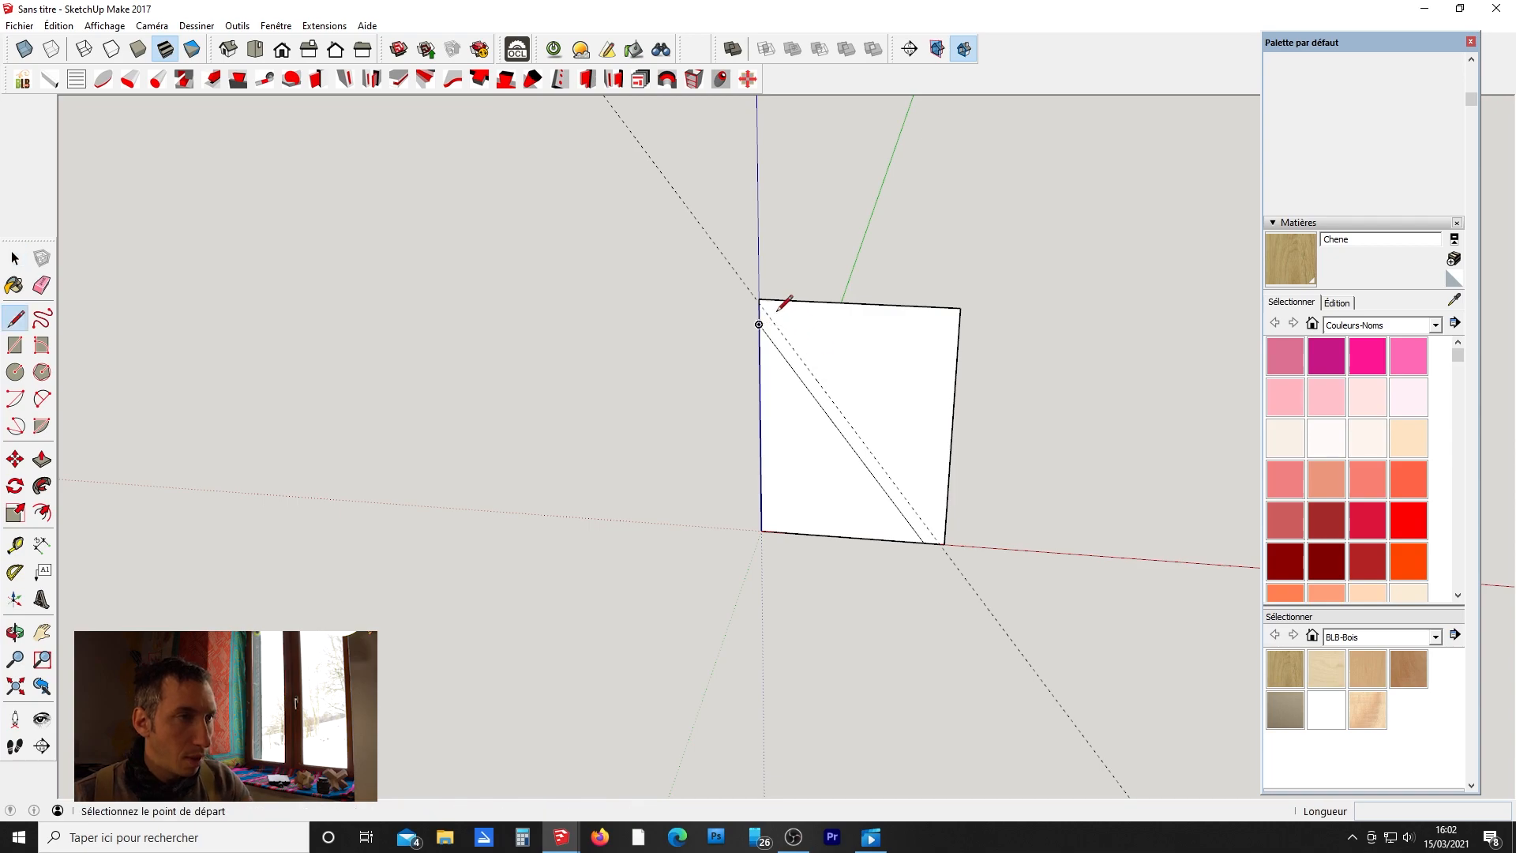
scroll(763, 300, up, 3)
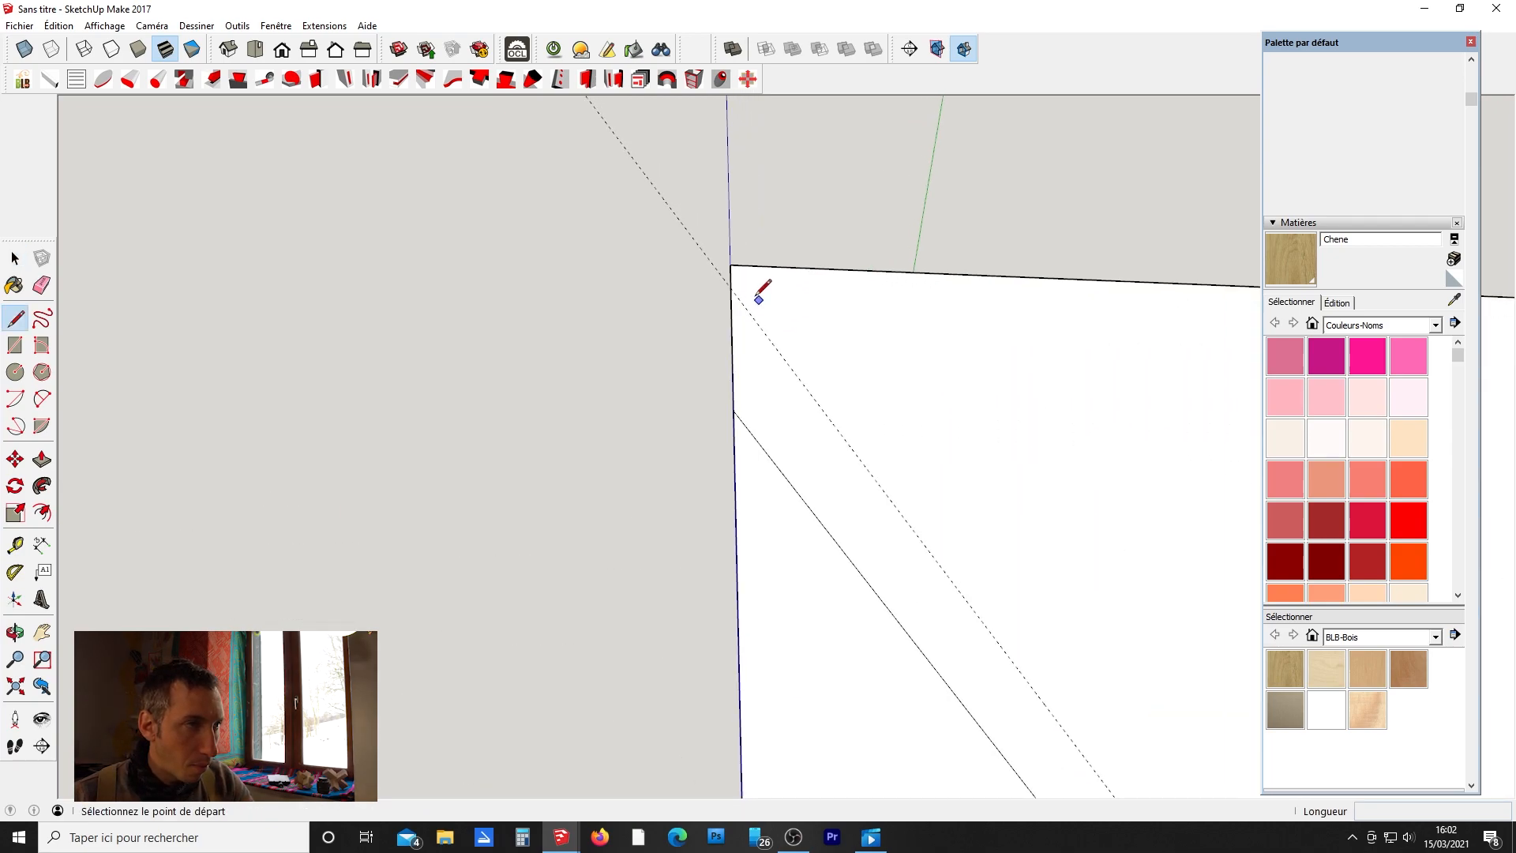
click(731, 268)
scroll(799, 325, down, 4)
scroll(1064, 719, up, 3)
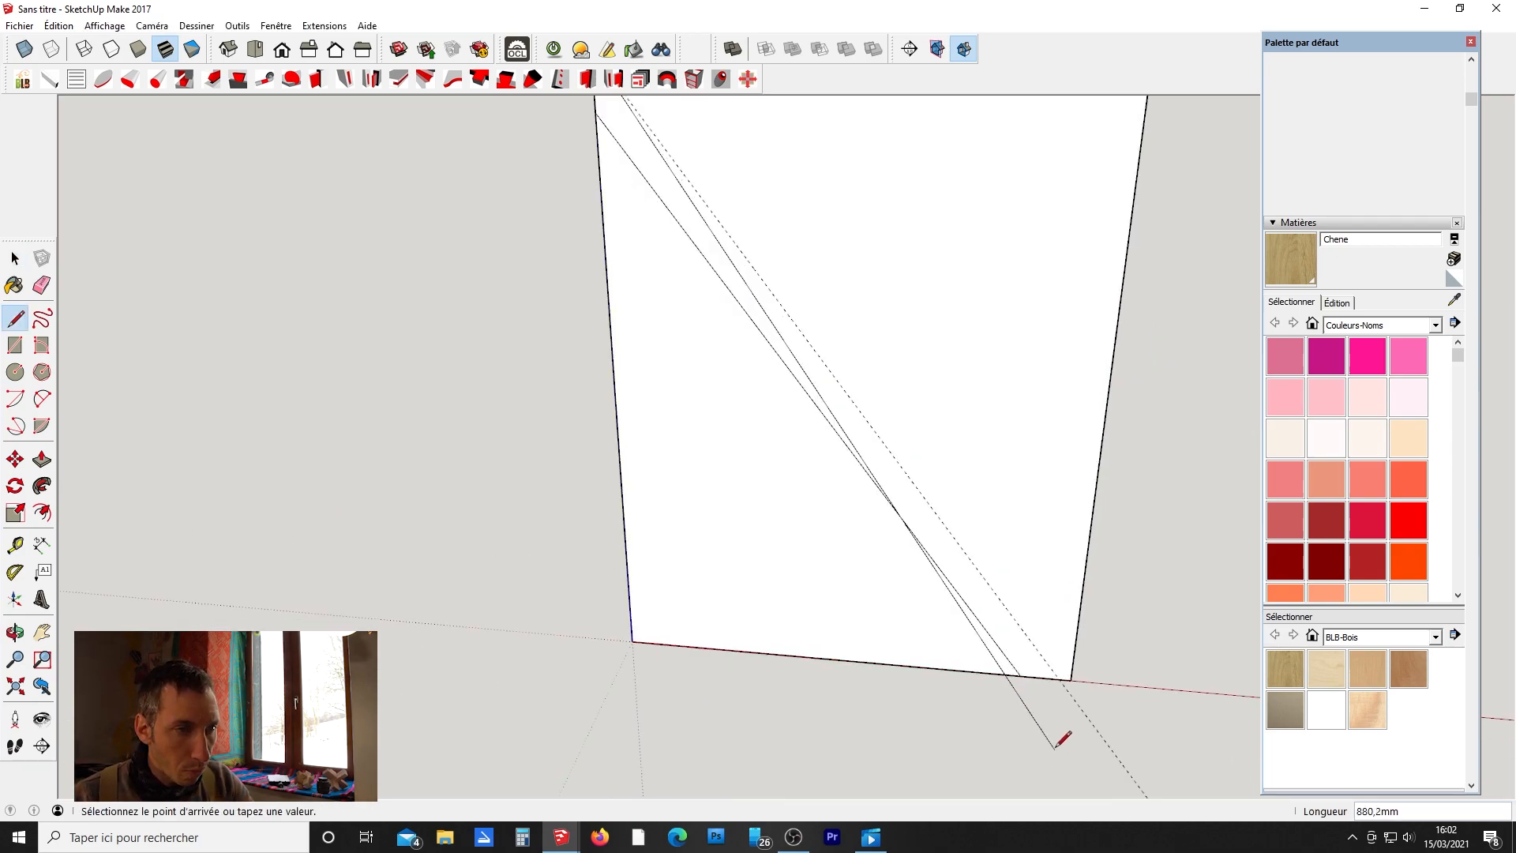
click(1060, 677)
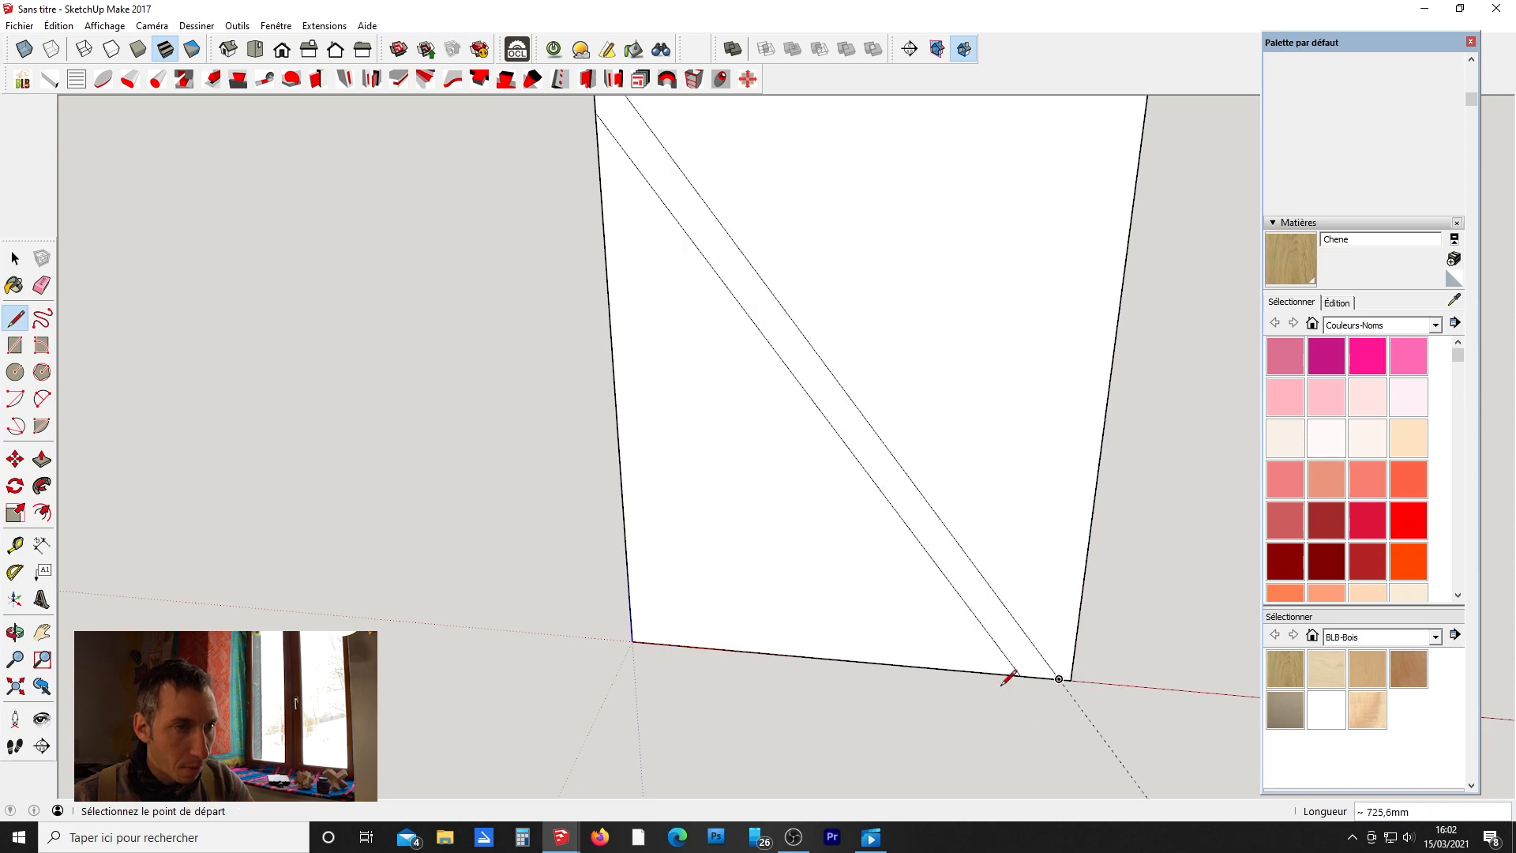
Delete the rectangle's outer edges around the two diagonals, keeping only the slanted strip between them.
key(space)
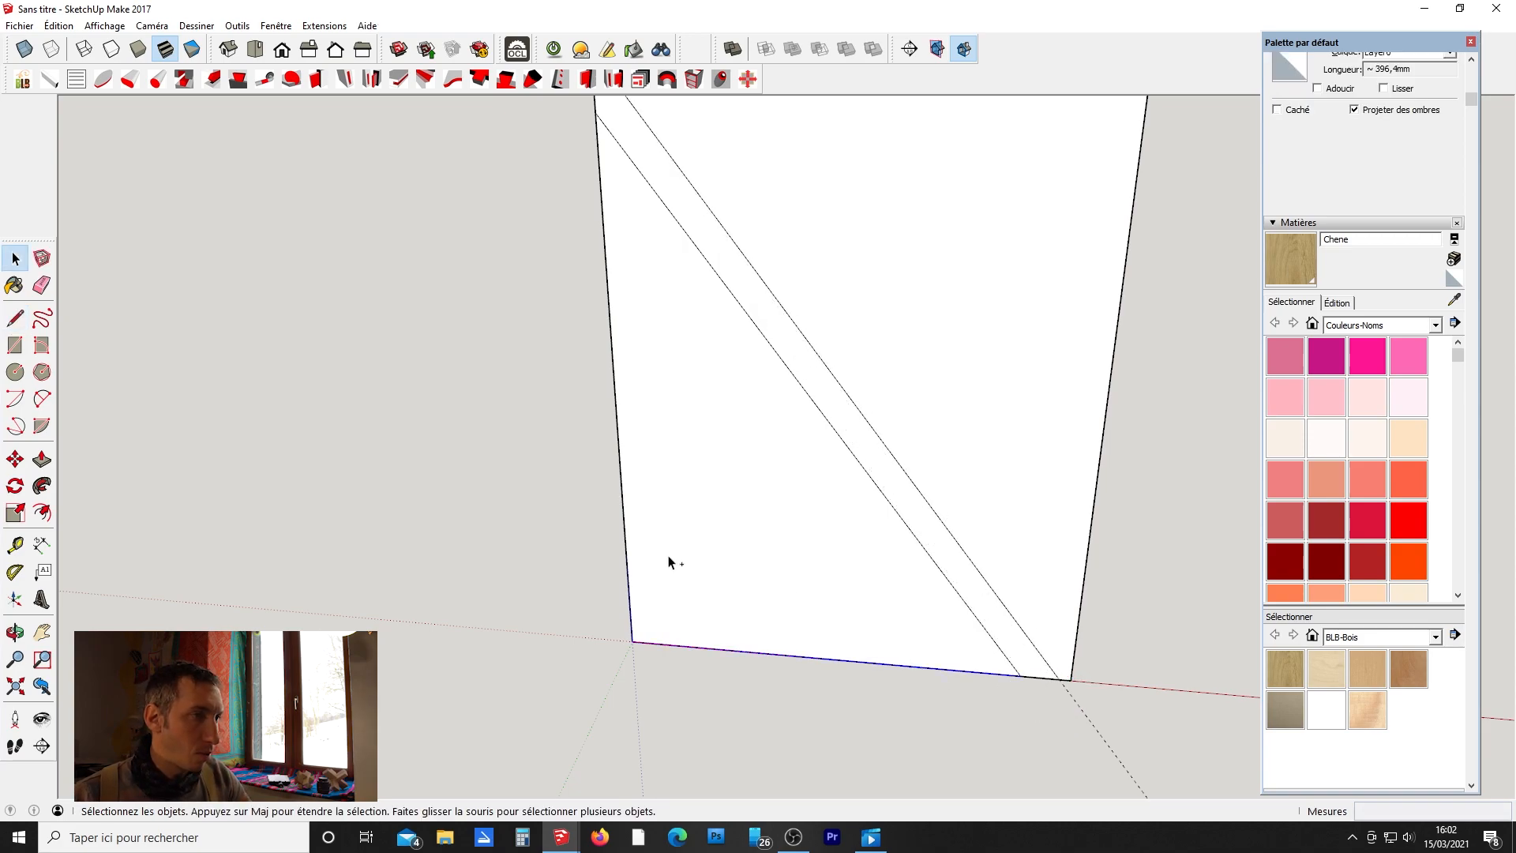
ctrl+click(627, 550)
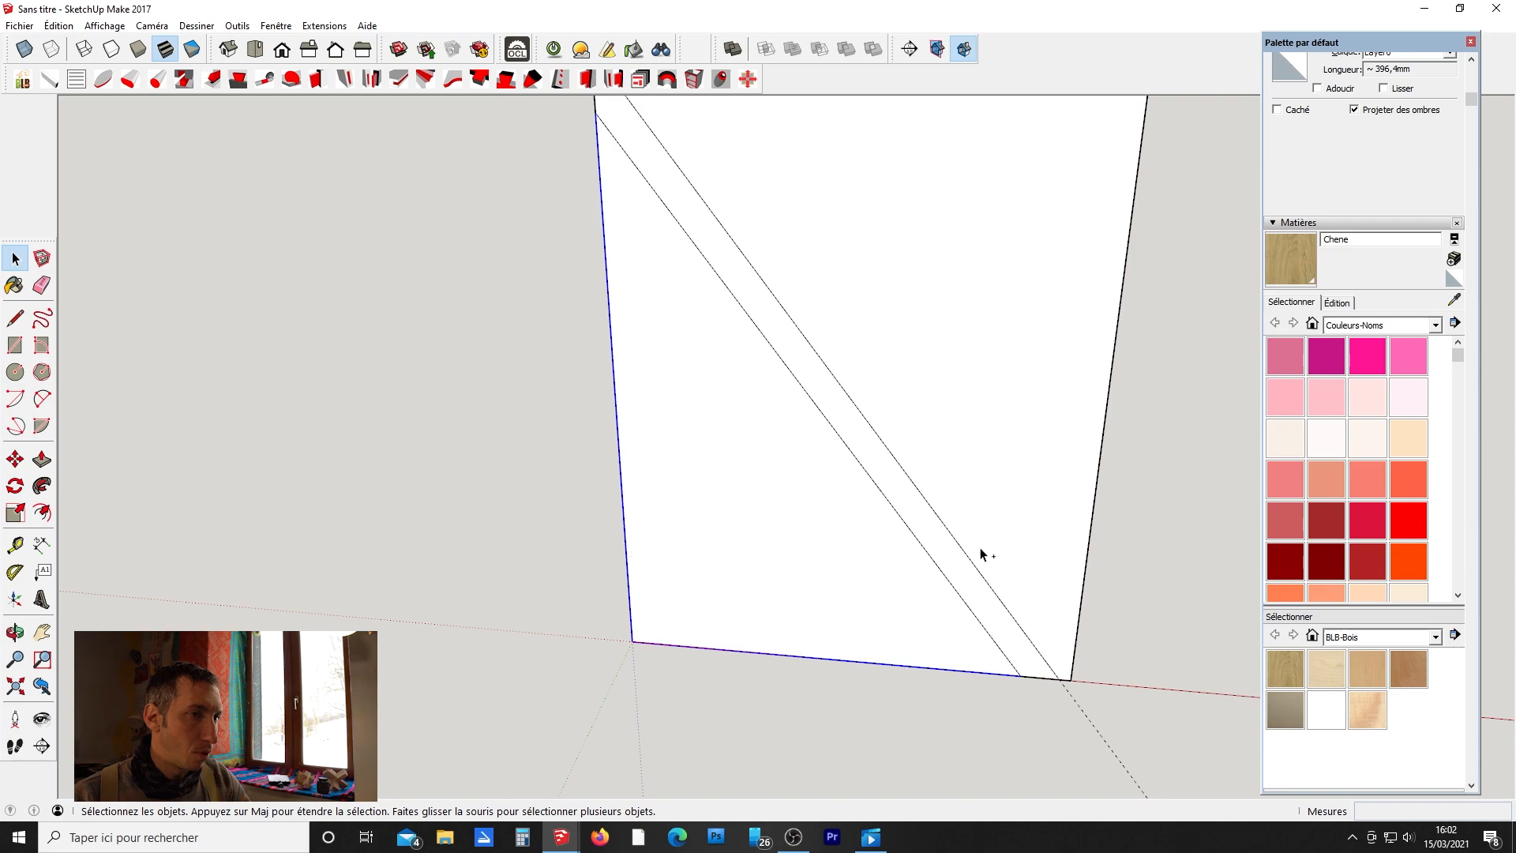
ctrl+click(1095, 526)
scroll(1082, 545, down, 3)
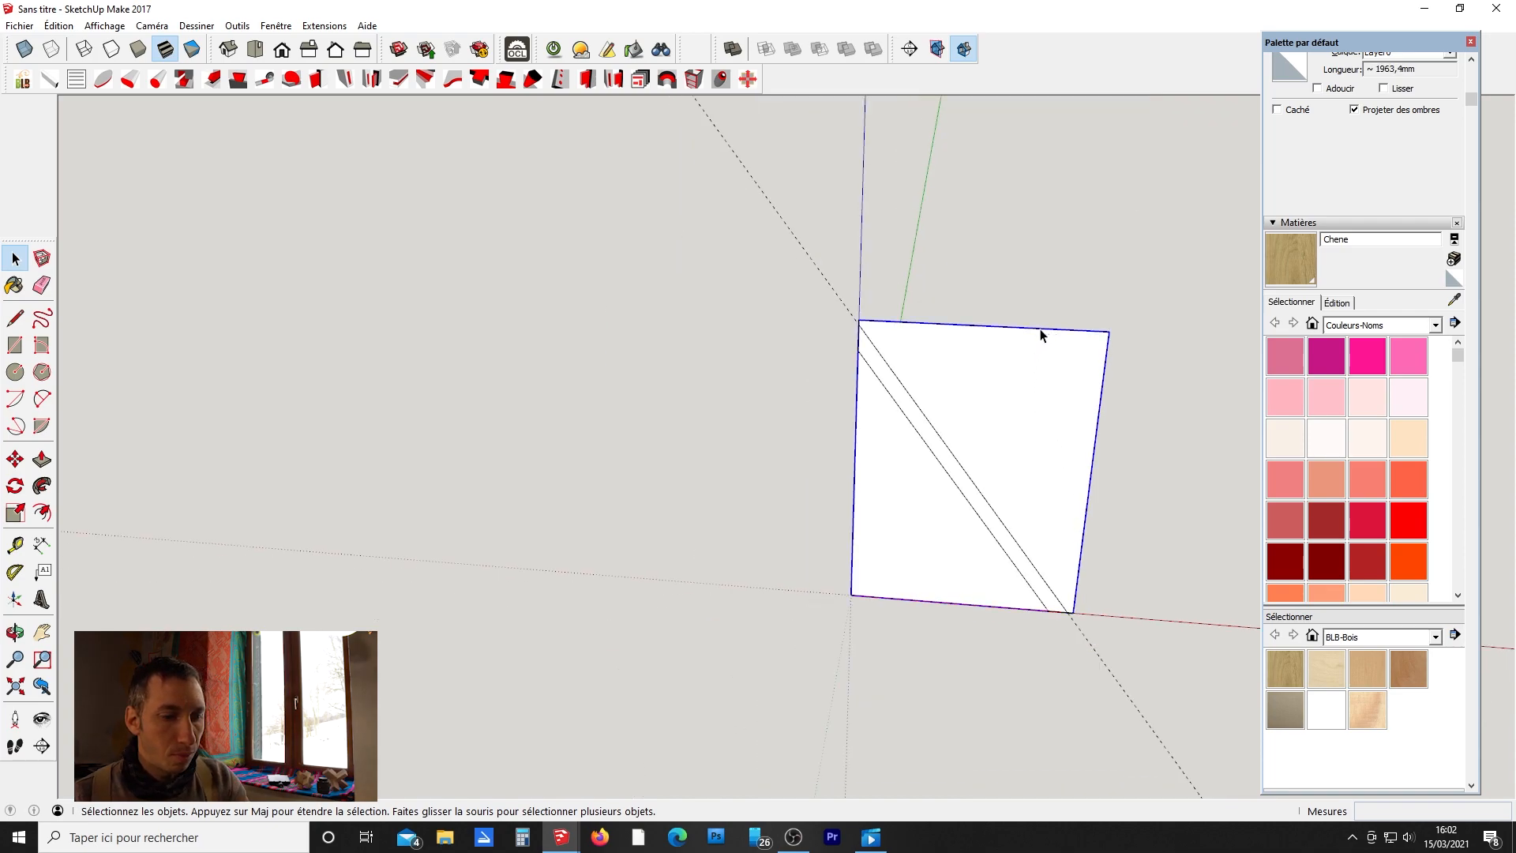
key(Delete)
Extrude the slanted strip 600 mm along the green axis into a board.
middle_drag(772, 491, 1200, 545)
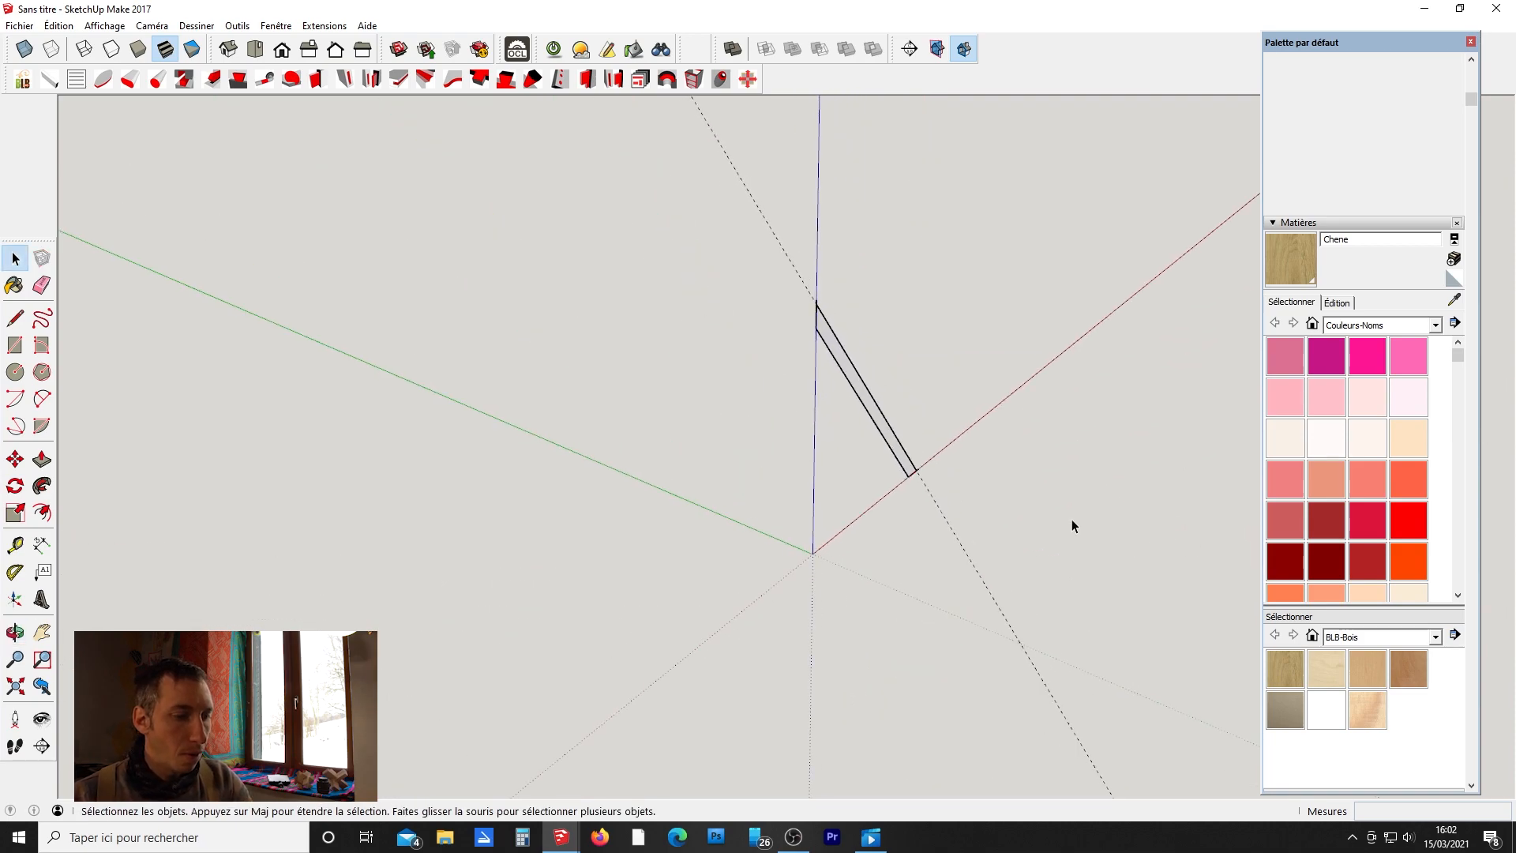
key(p)
click(901, 454)
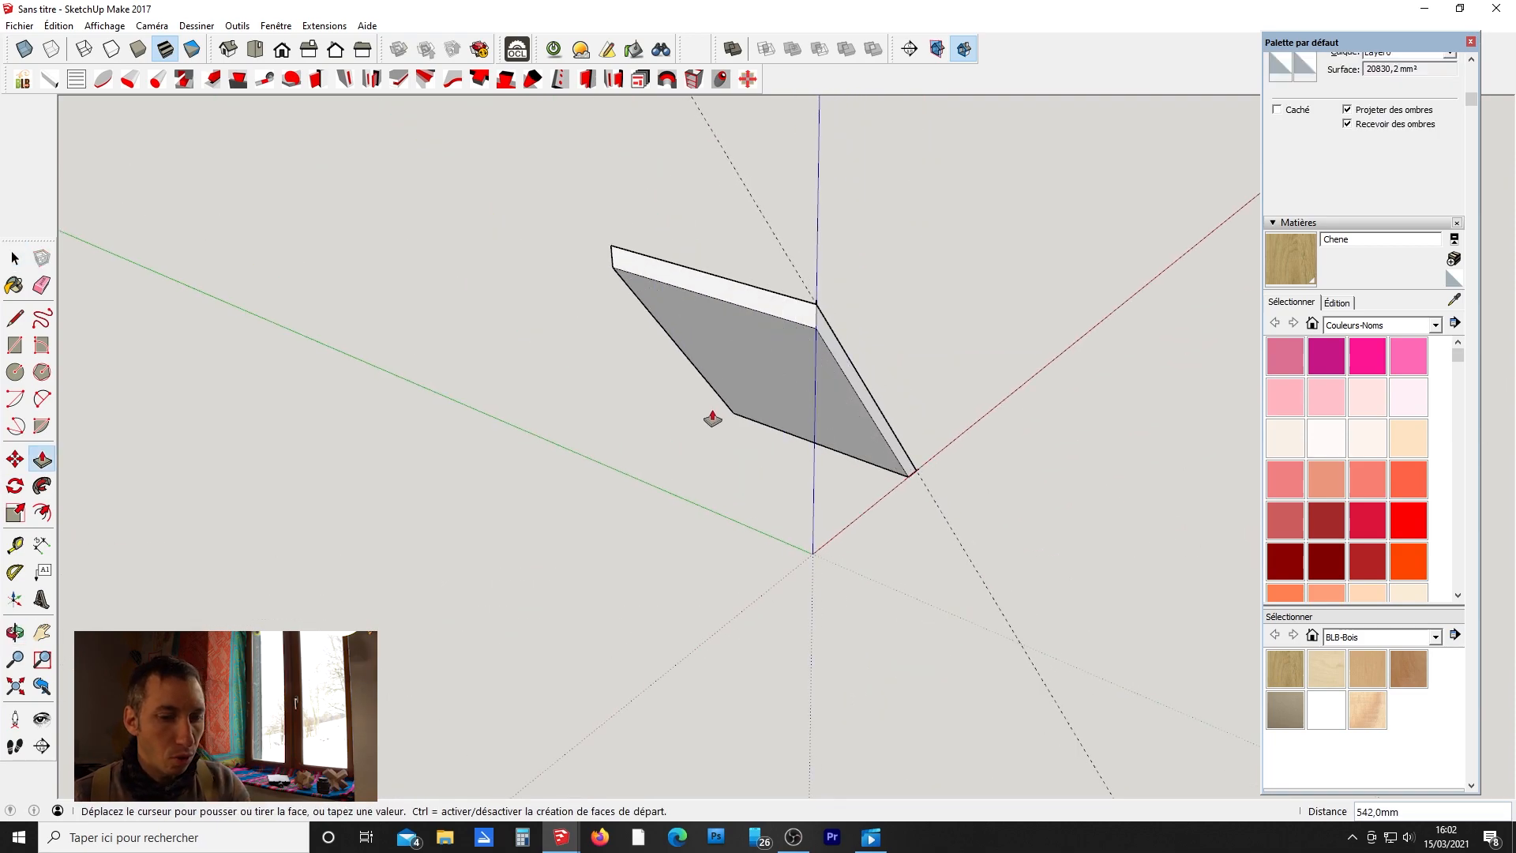
click(713, 418)
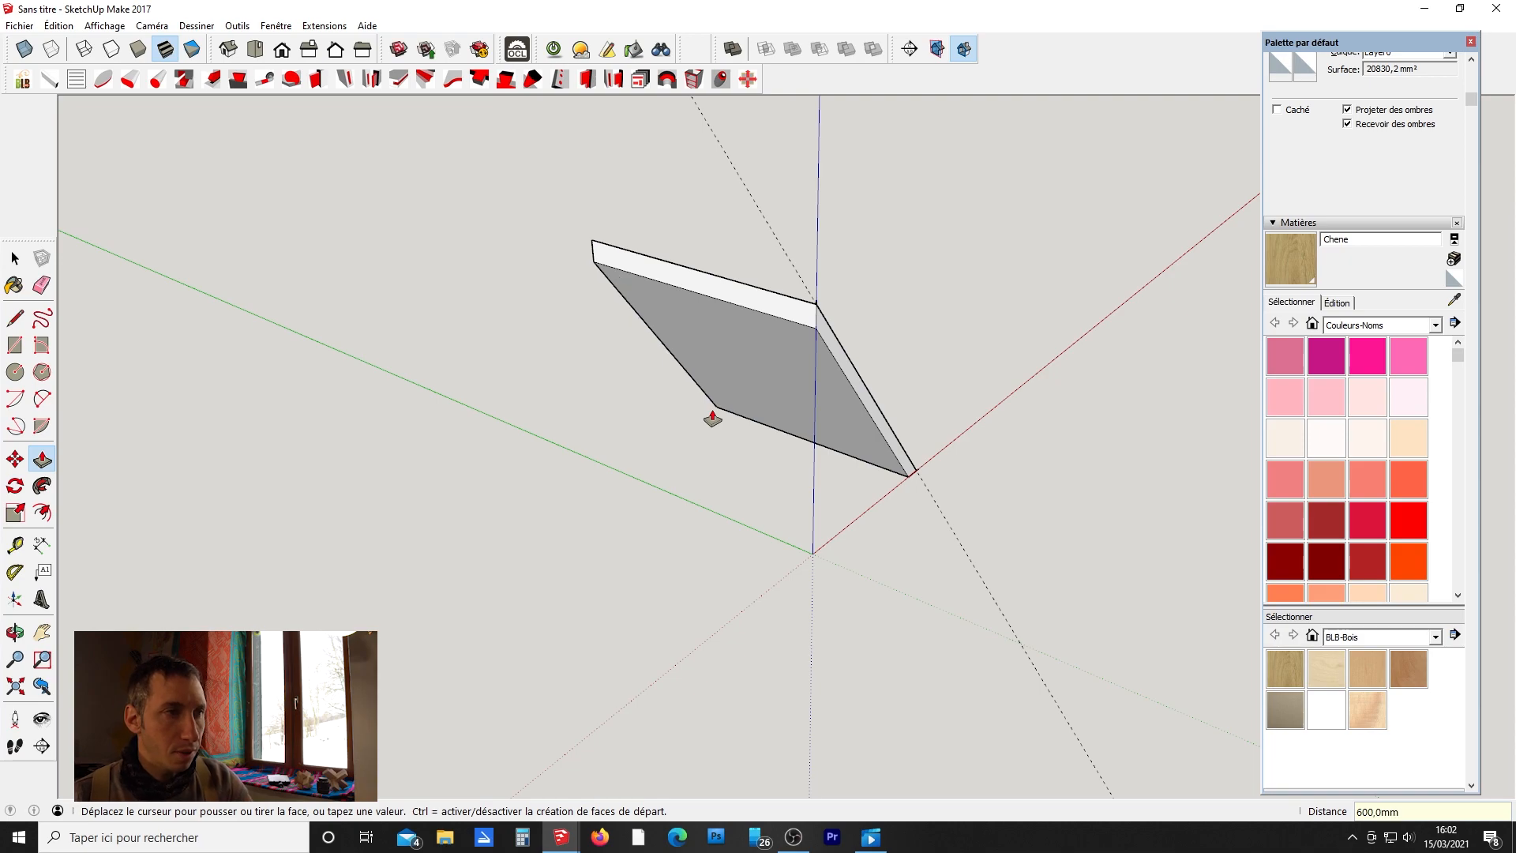
key(space)
Select the whole slanted board and make it a component with the default name.
middle_drag(896, 467, 533, 440)
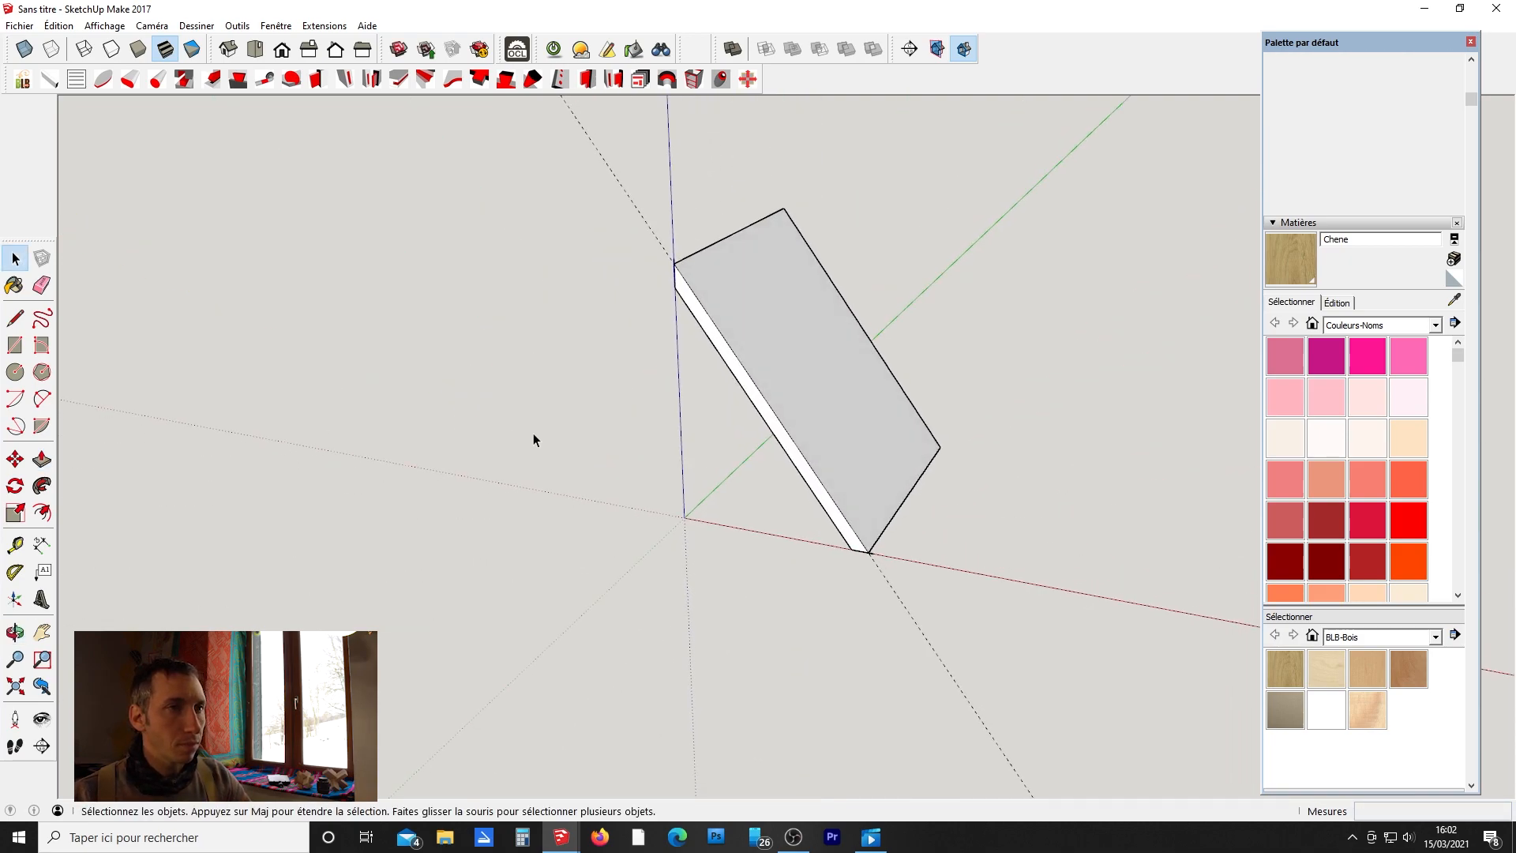
triple_click(766, 385)
key(g)
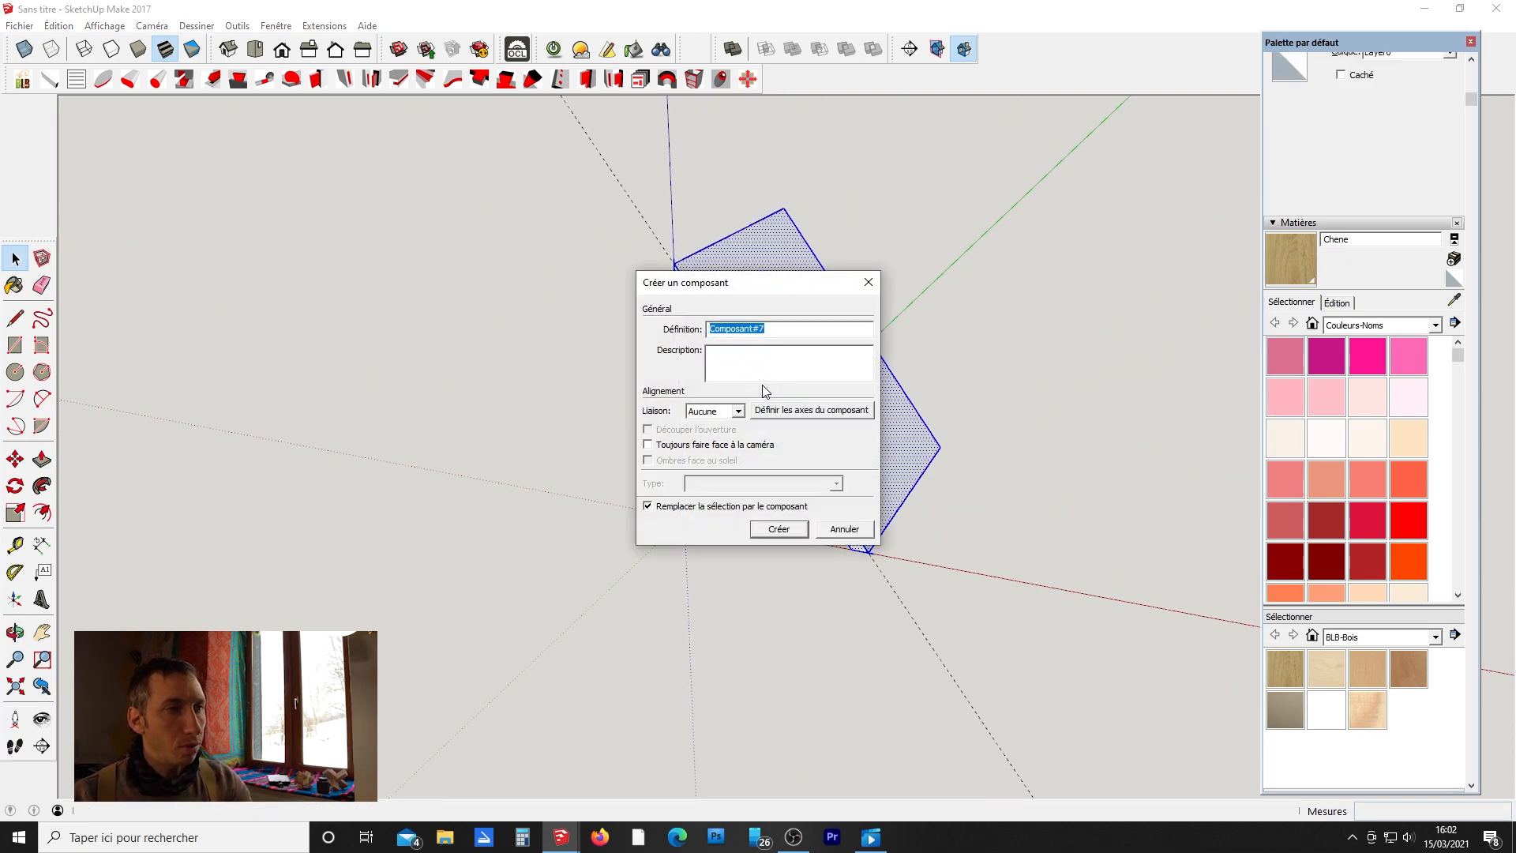
key(Return)
Inspect the slanted component's bounding box from several sides and paint the component with the Chene material.
middle_drag(714, 434, 833, 369)
middle_drag(647, 387, 888, 420)
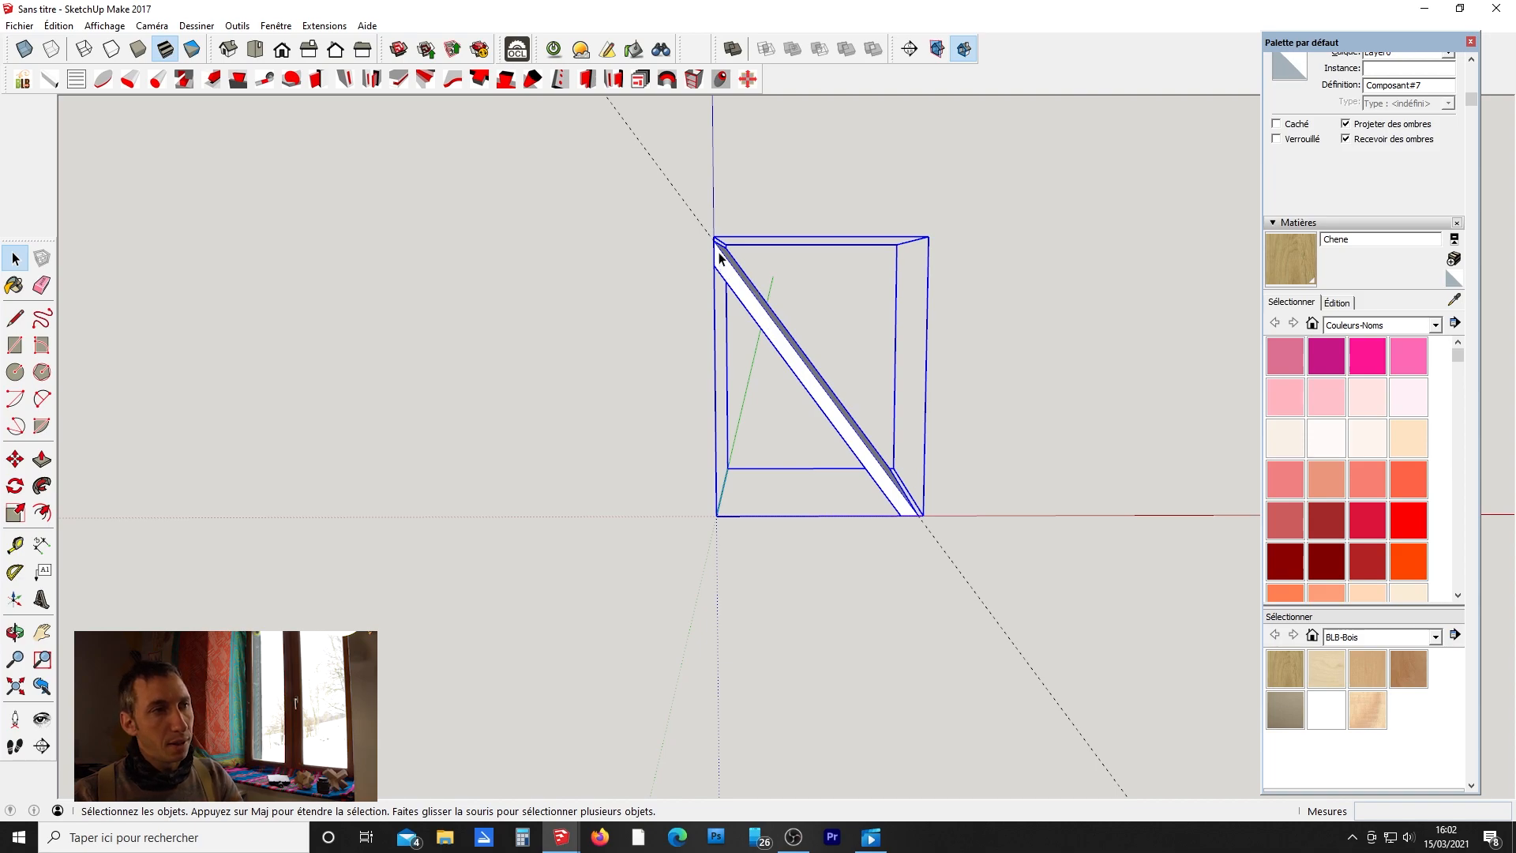
mouse_move(894, 515)
middle_down()
mouse_move(901, 419)
mouse_move(671, 484)
mouse_move(745, 518)
mouse_move(893, 500)
middle_up()
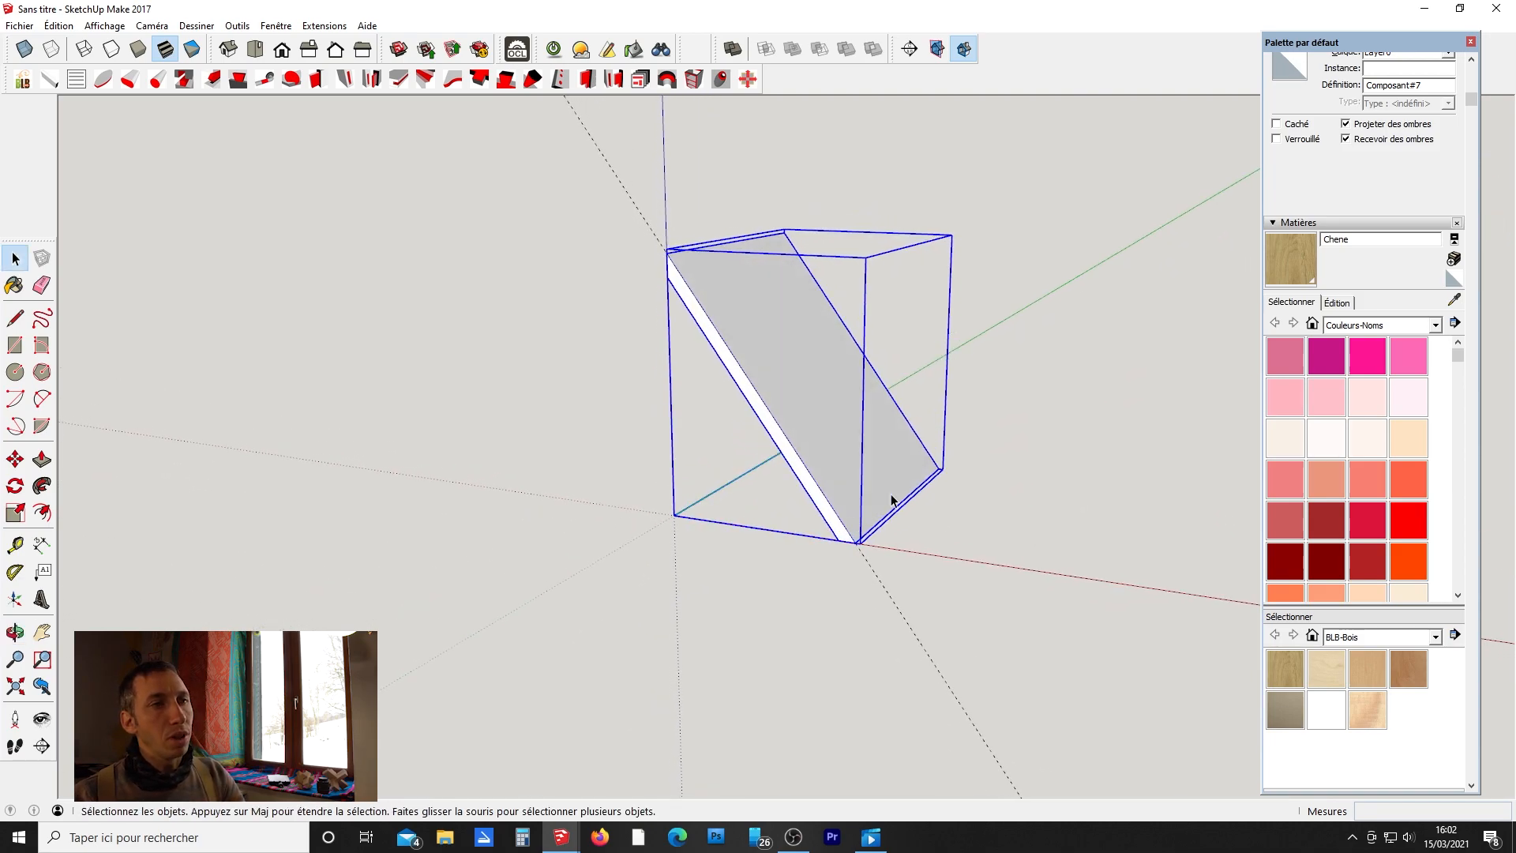
click(1278, 264)
click(819, 355)
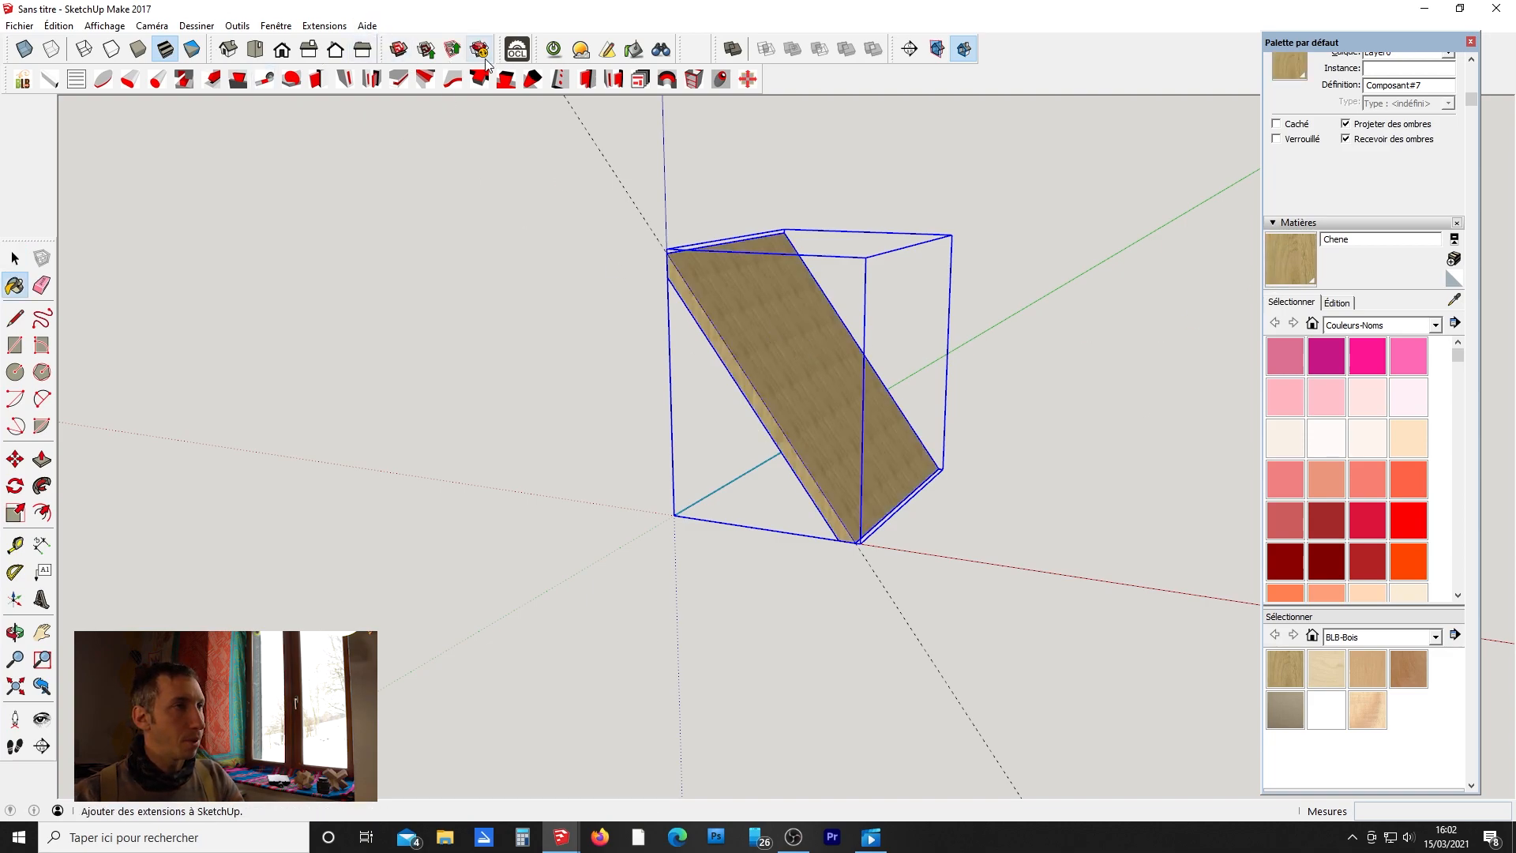
Generate the OpenCutList cut list for the slanted board, examine its thickness and other dimensions, and close the window.
click(517, 49)
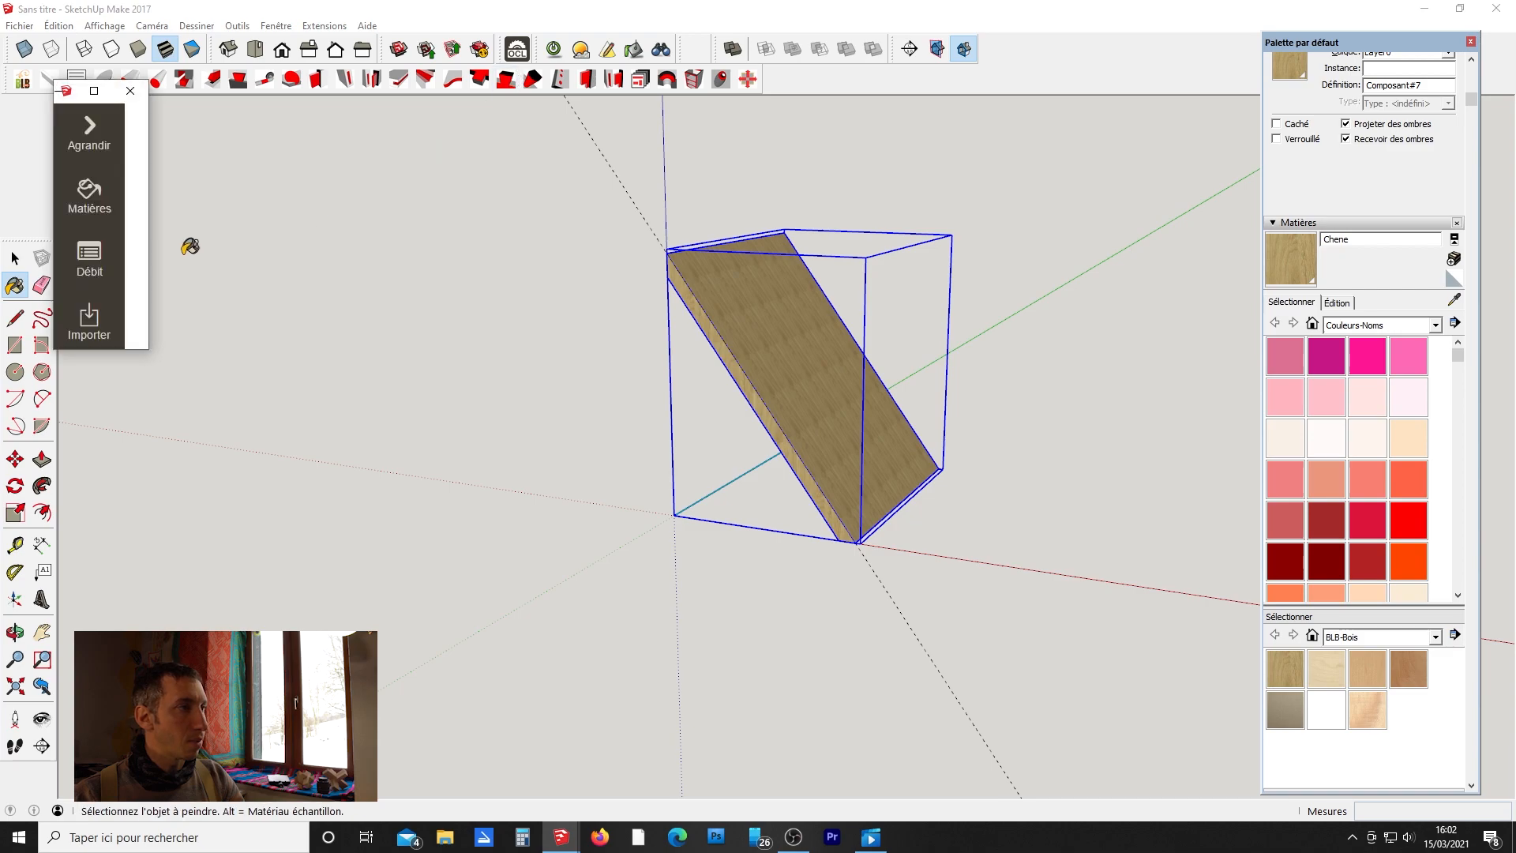
click(89, 257)
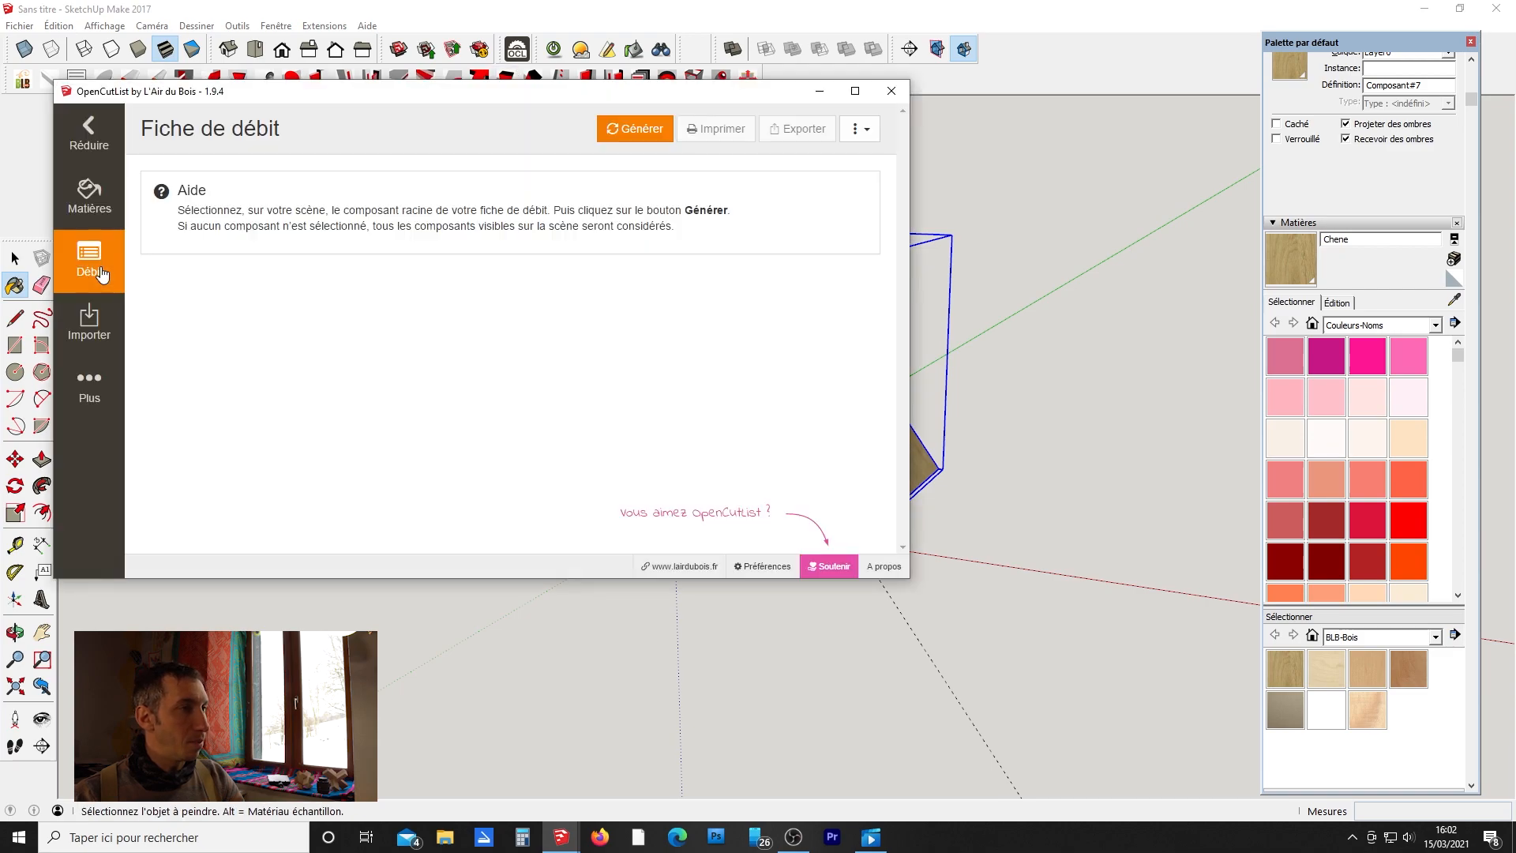
click(651, 131)
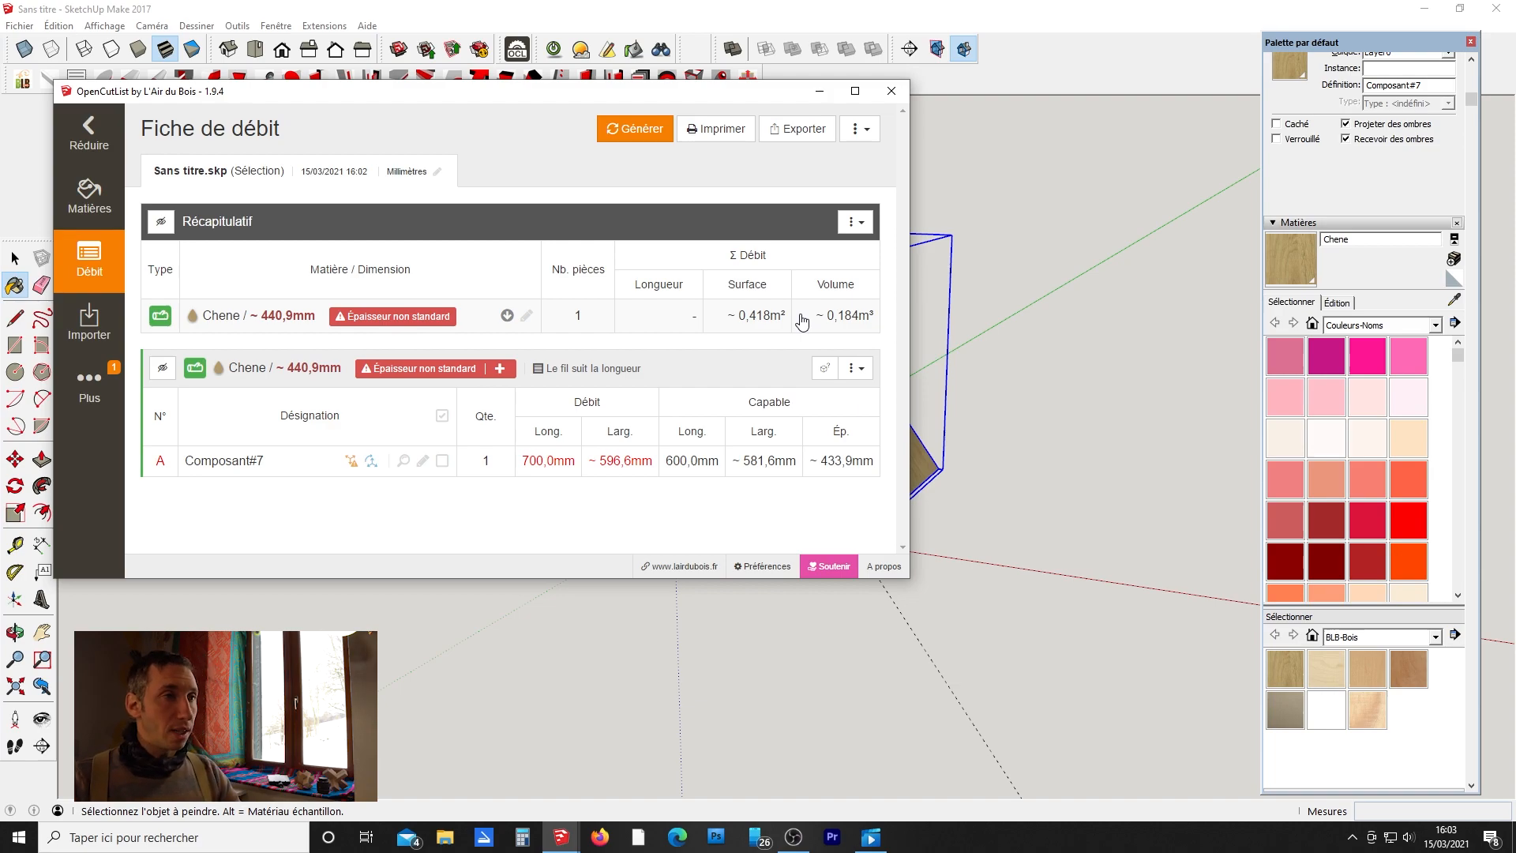
click(891, 91)
Rotate the slanted board about 53.3° around its lower corner on the red axis, laying it flat along that axis.
middle_drag(689, 632, 806, 621)
key(q)
scroll(853, 576, up, 3)
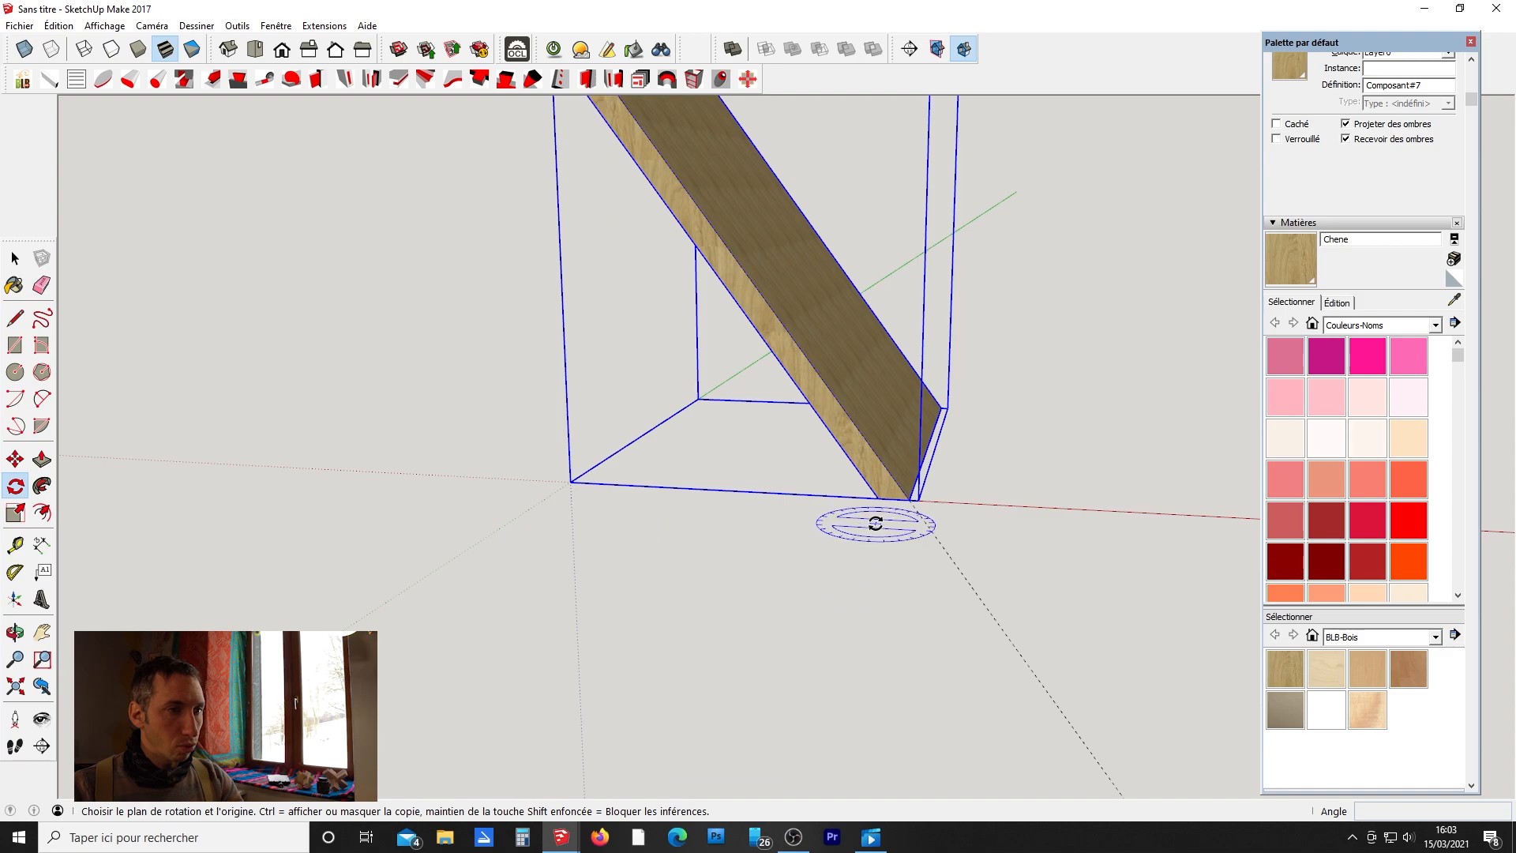
drag(878, 497, 858, 463)
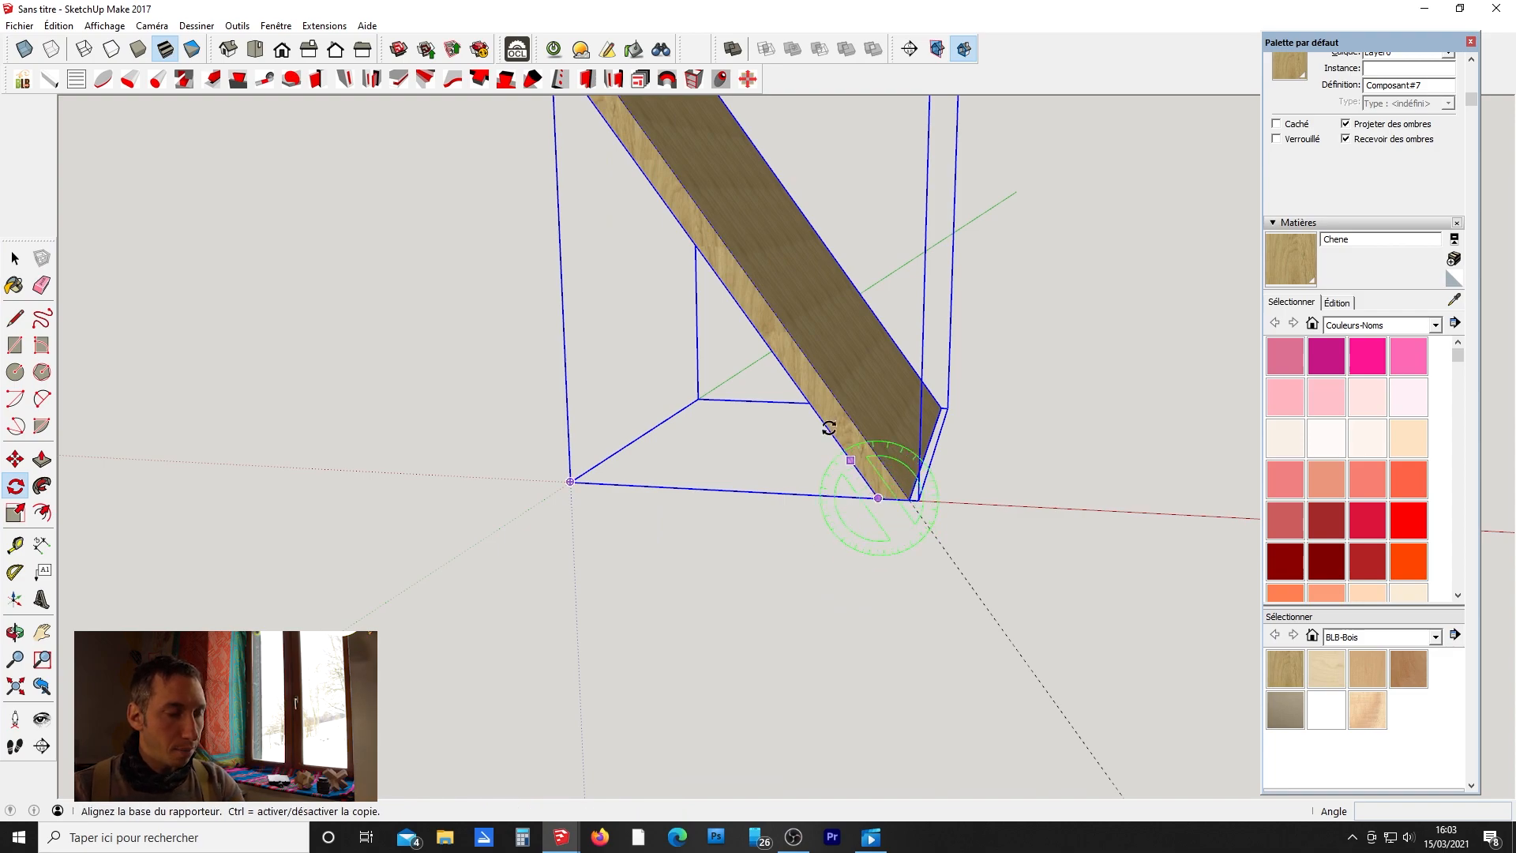
click(785, 367)
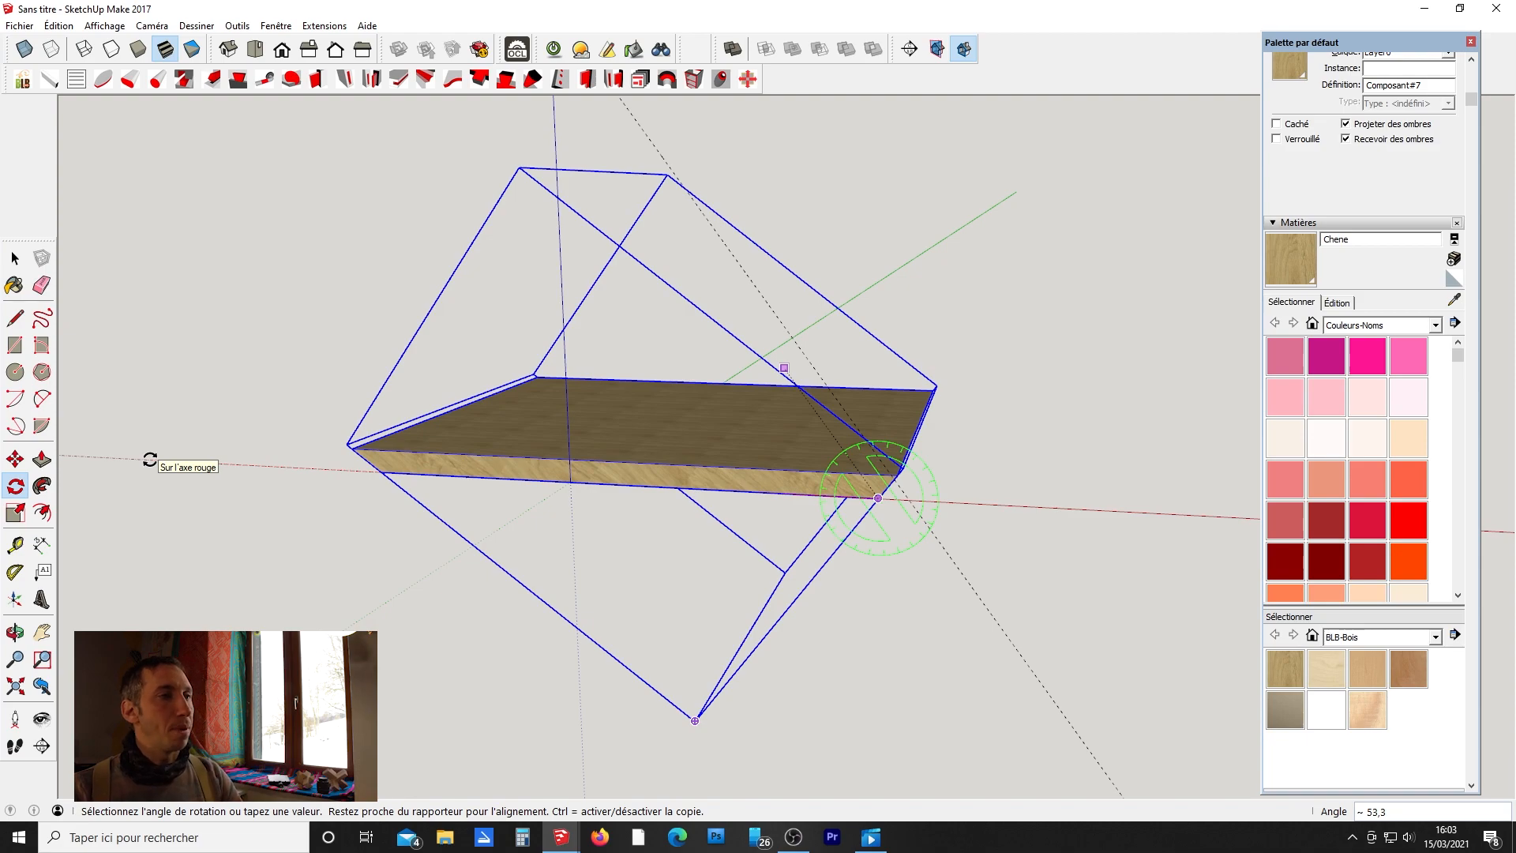
click(150, 460)
key(space)
Explode the rotated board and regroup its geometry as a new component with the default name.
right_click(505, 458)
click(554, 129)
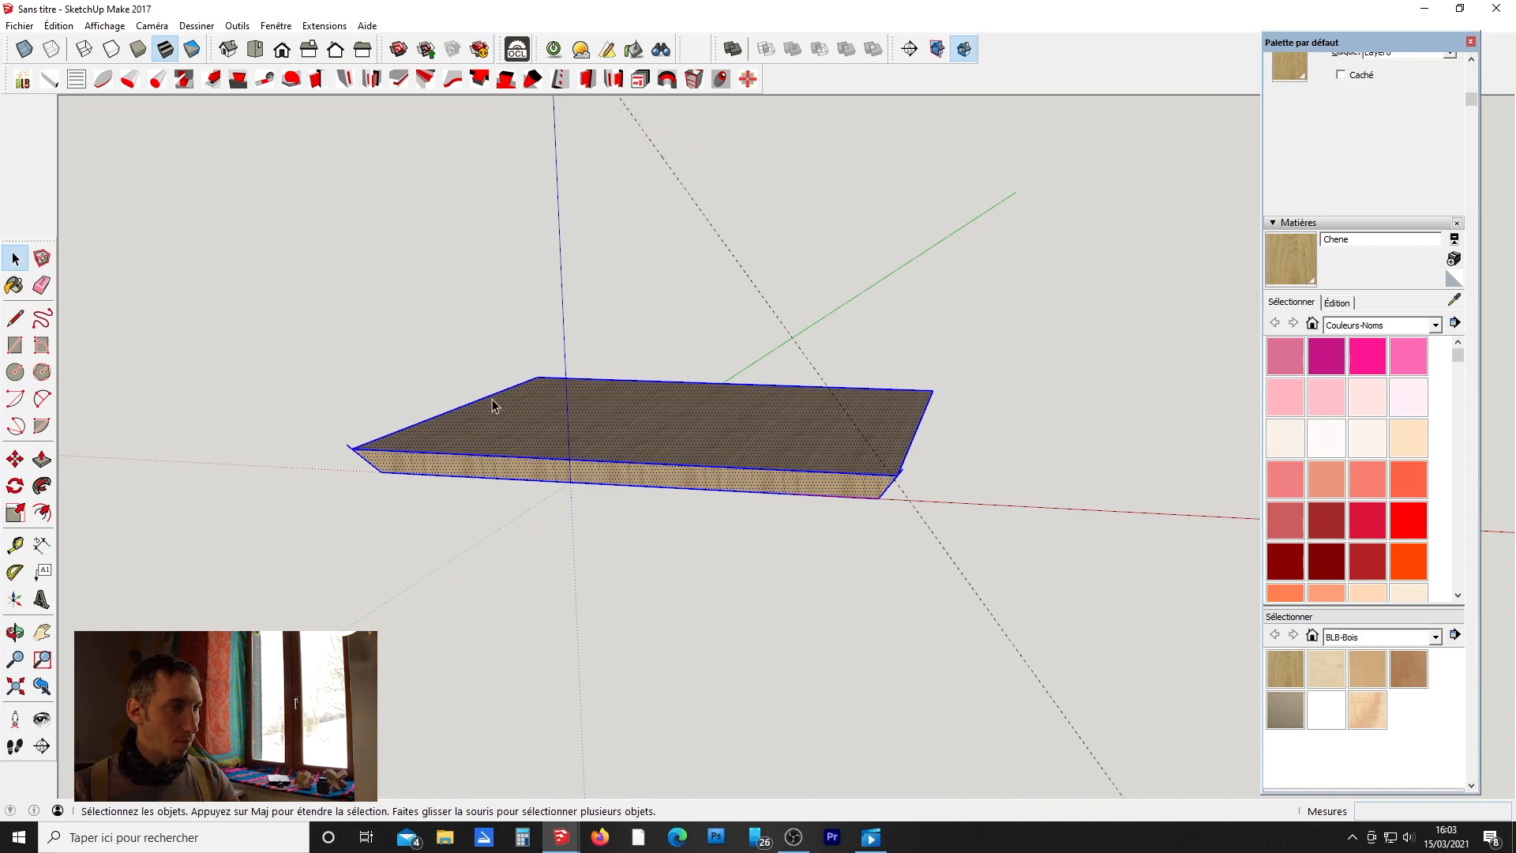
key(g)
key(Return)
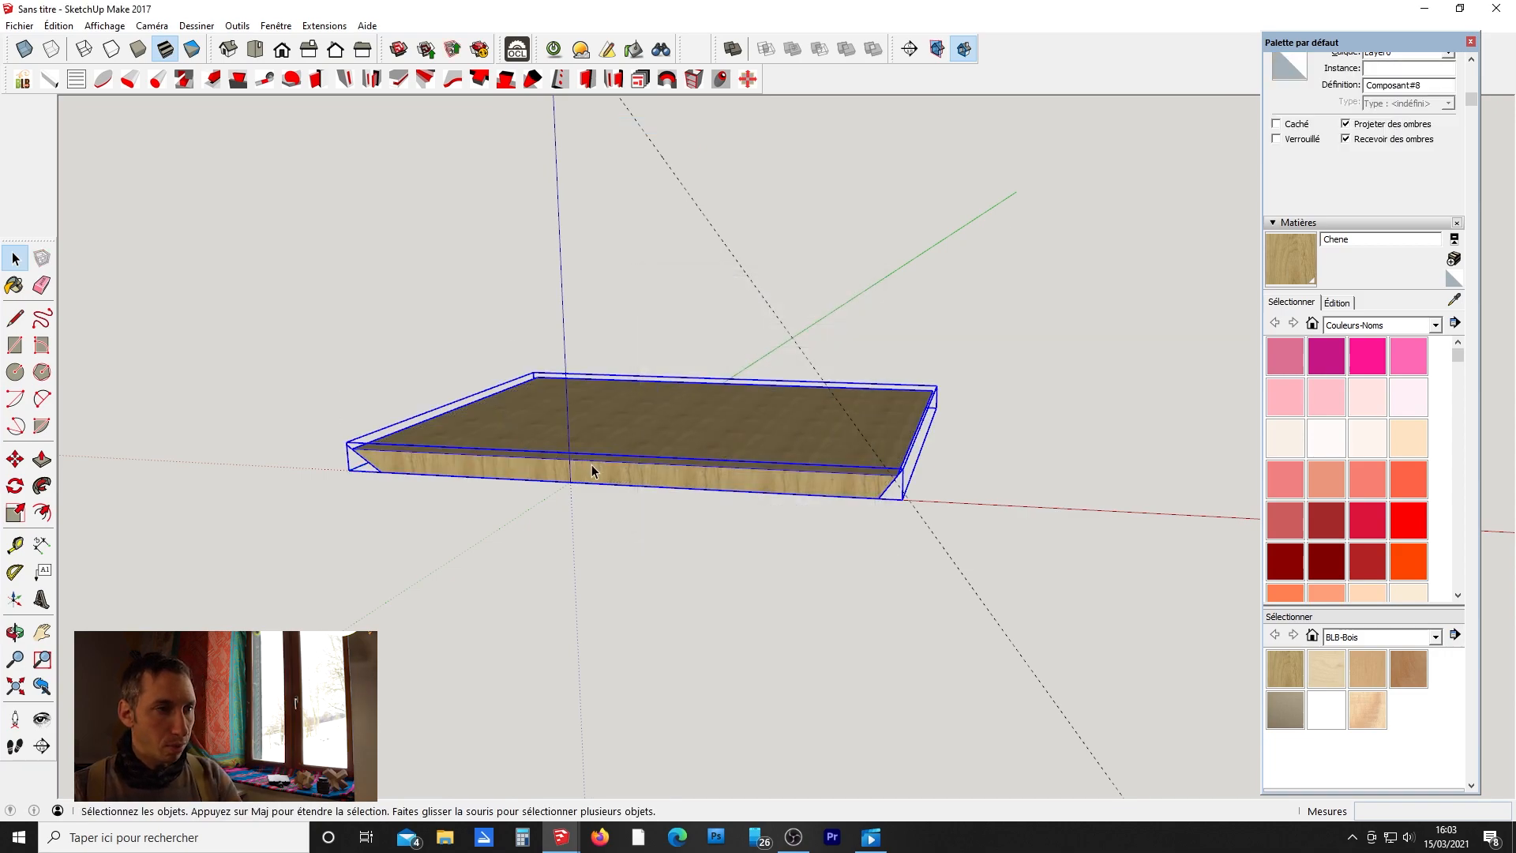
Open the regrouped board component for editing and delete the stray edge beyond its bevelled end farther along the red axis.
middle_drag(860, 508, 1103, 386)
scroll(1011, 419, up, 3)
scroll(1012, 419, up, 2)
double_click(943, 425)
middle_drag(943, 425, 1060, 427)
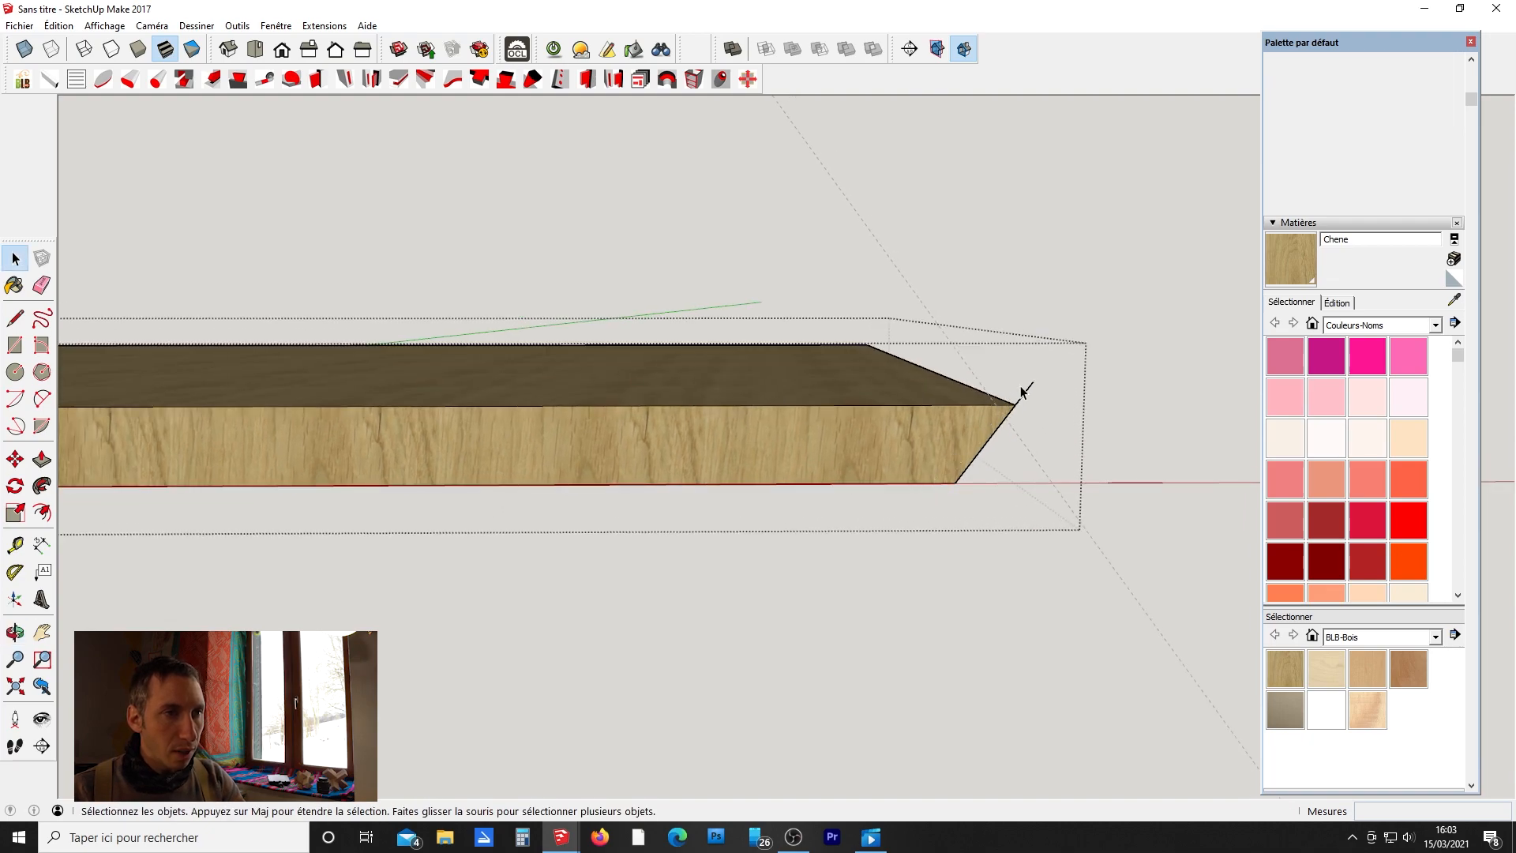
click(1022, 395)
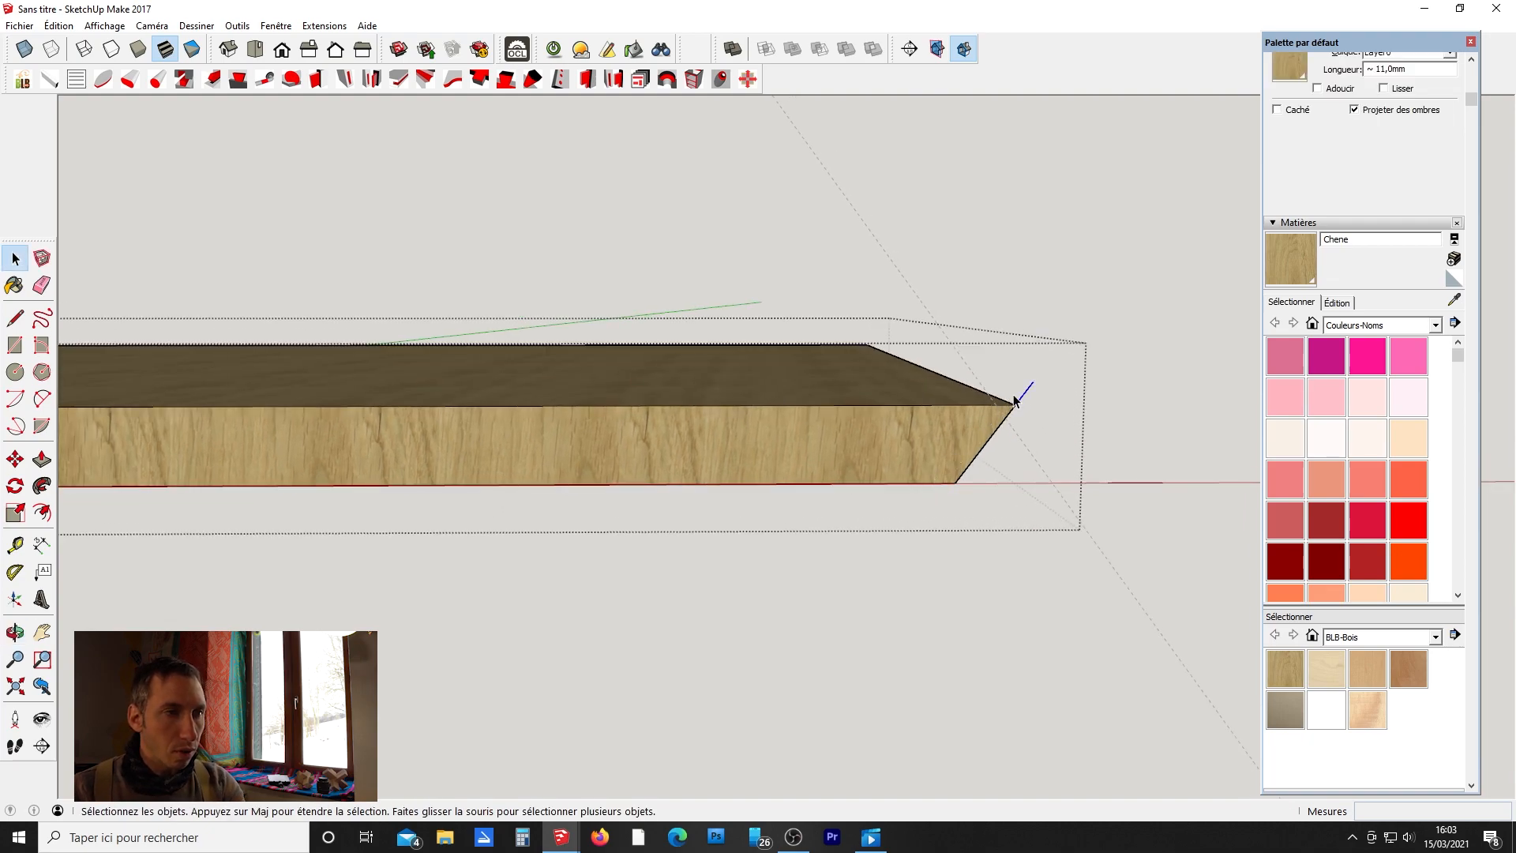
click(1070, 320)
Delete the stray edge at the board's other end, near the component's origin, and leave component editing.
scroll(1004, 363, down, 5)
scroll(414, 368, up, 4)
click(544, 405)
double_click(542, 409)
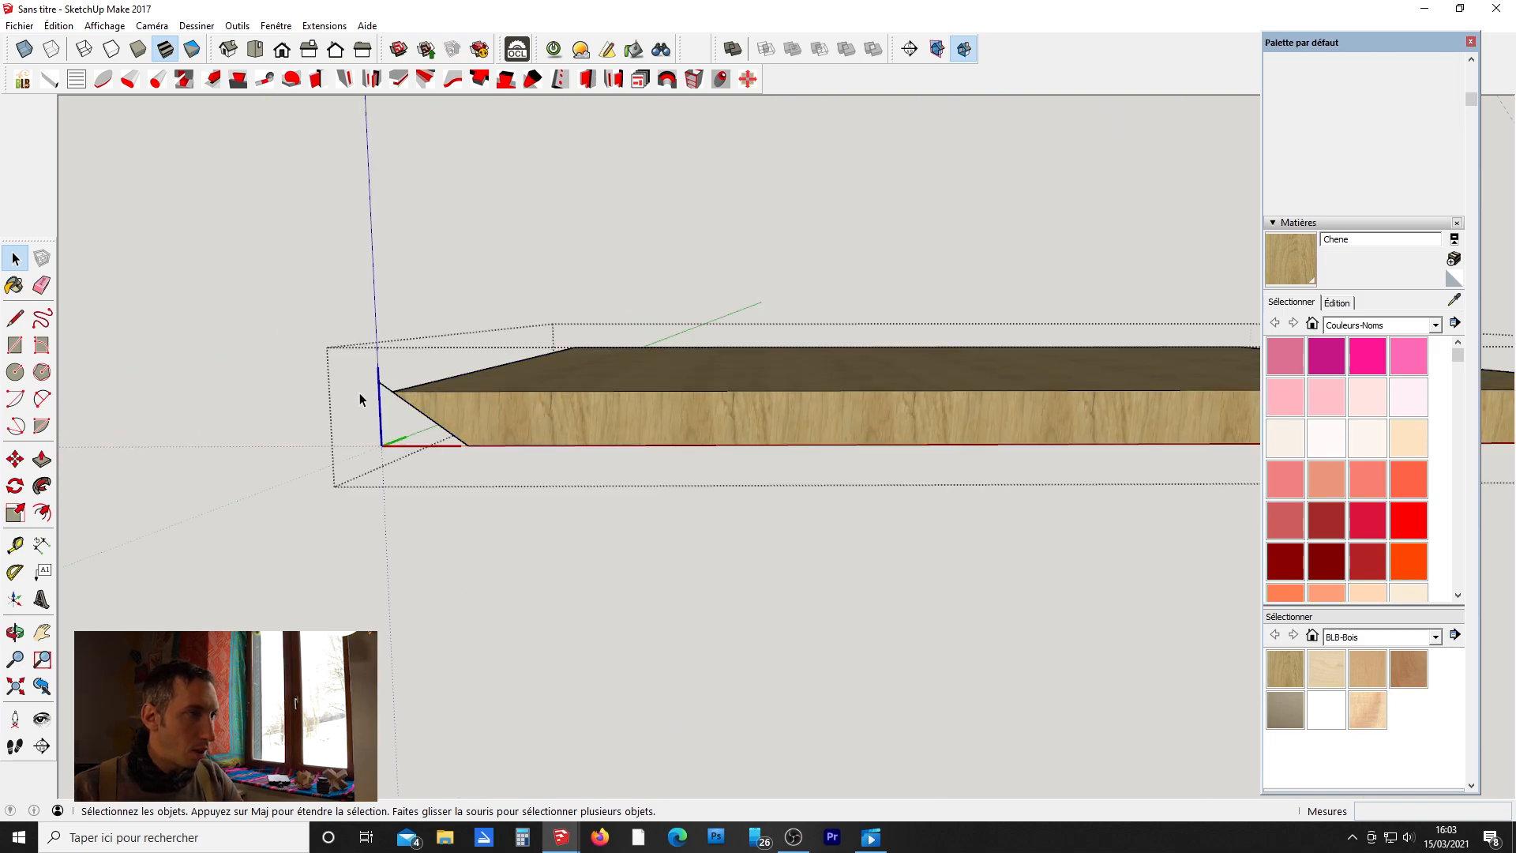
click(387, 391)
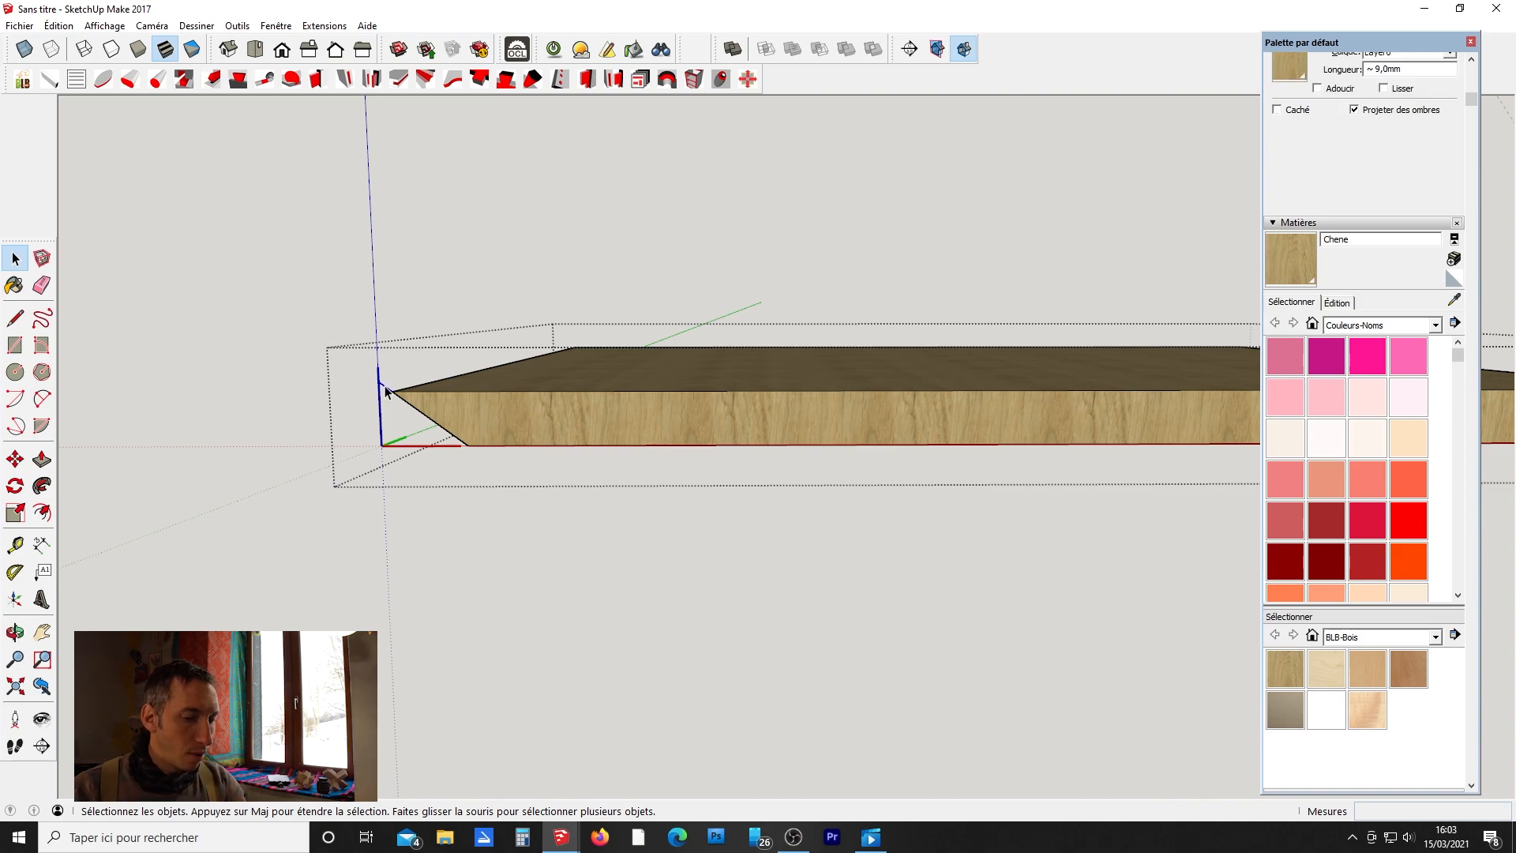
middle_drag(437, 401, 376, 395)
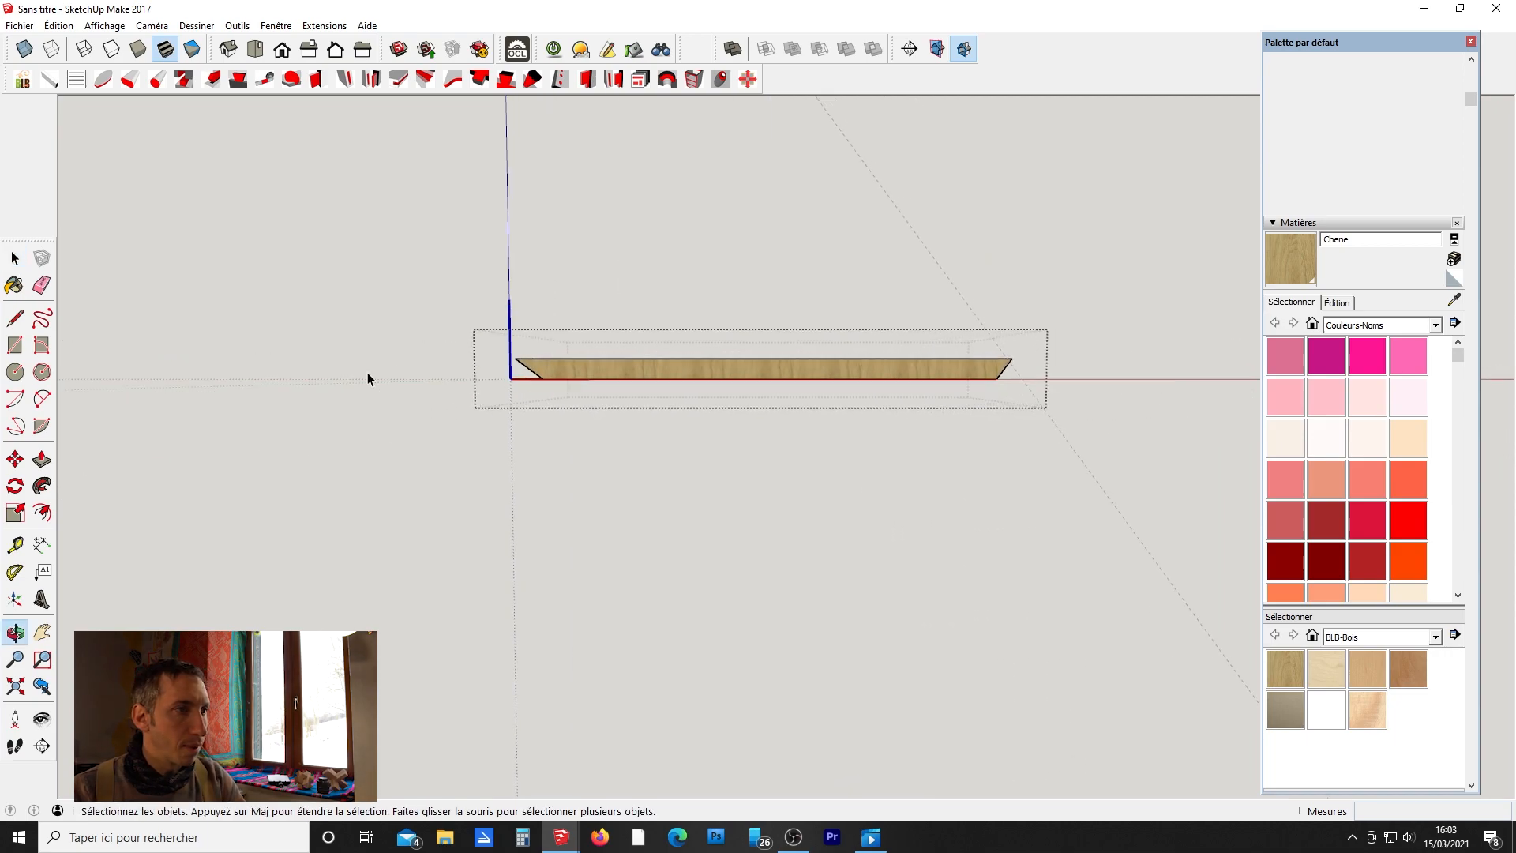
click(341, 291)
middle_drag(647, 405, 403, 385)
Rotate the board back to its slanted position about its lower corner, bringing the bevelled end onto the red axis.
click(652, 374)
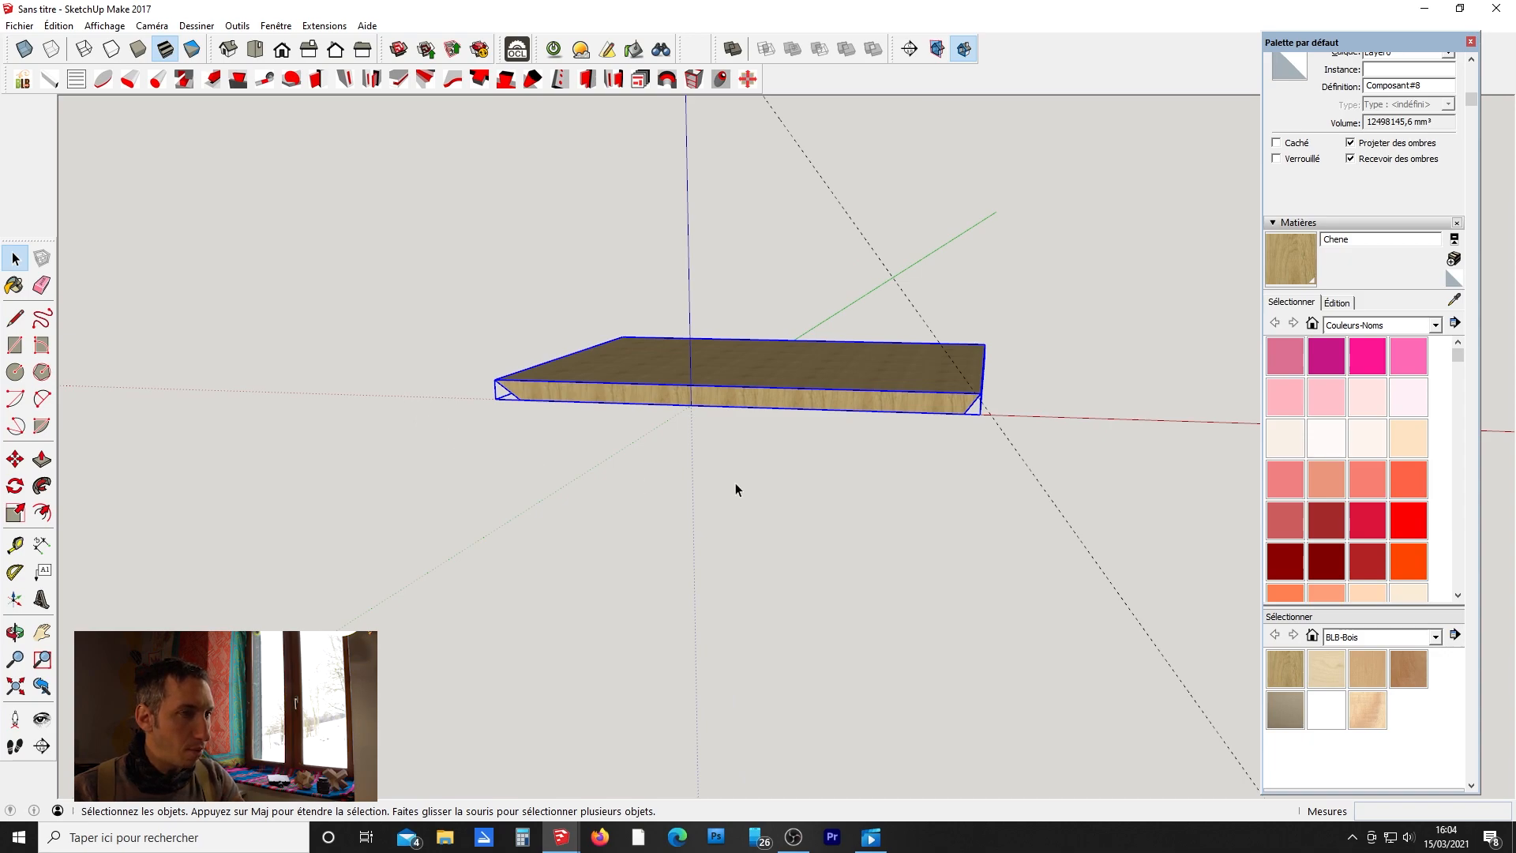
key(l)
scroll(916, 416, up, 1)
key(q)
scroll(970, 414, up, 3)
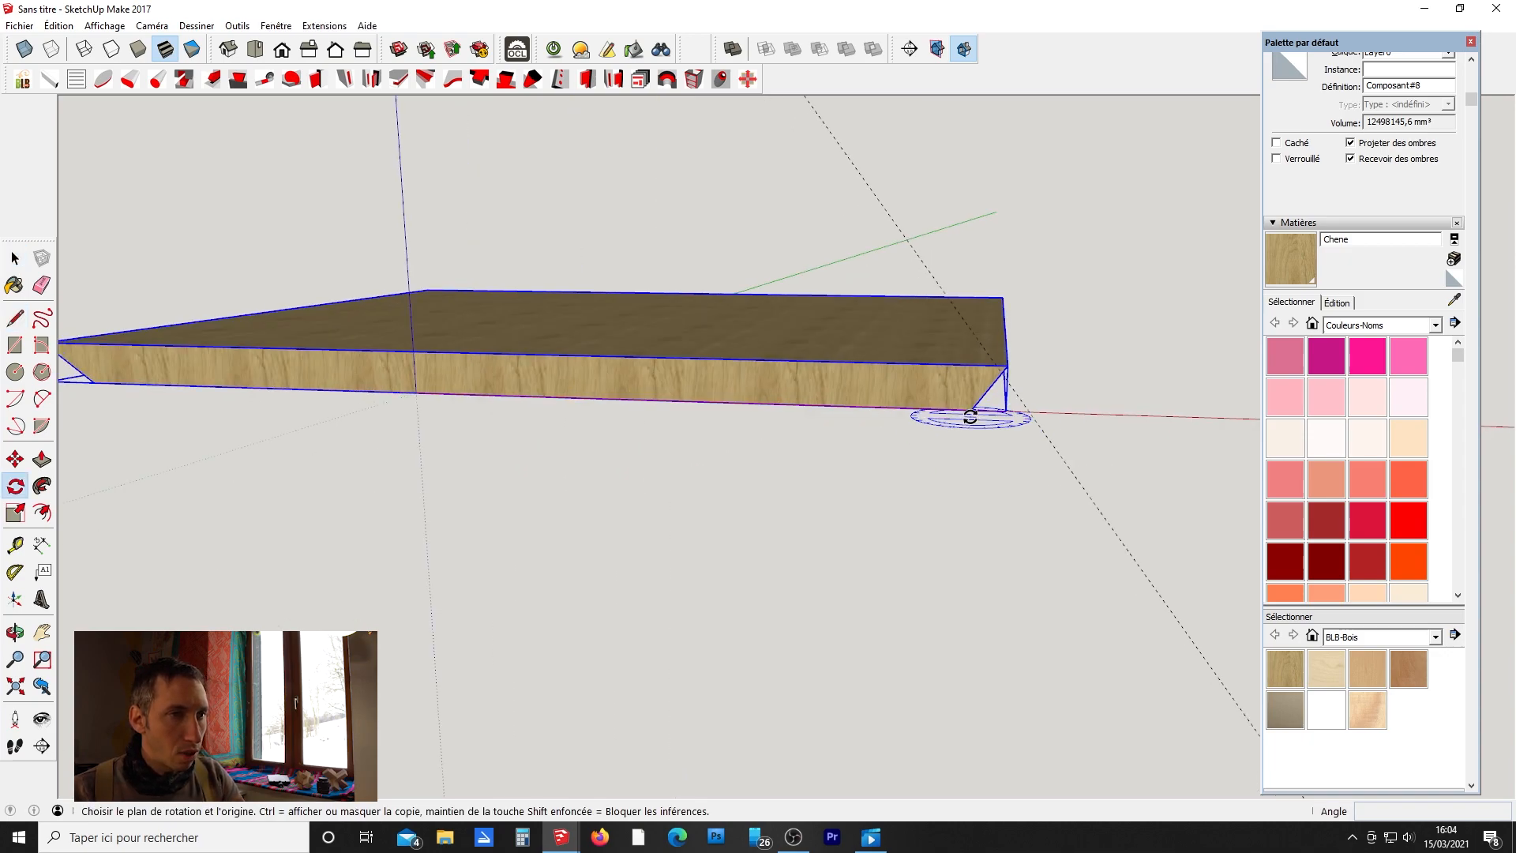
scroll(970, 414, up, 2)
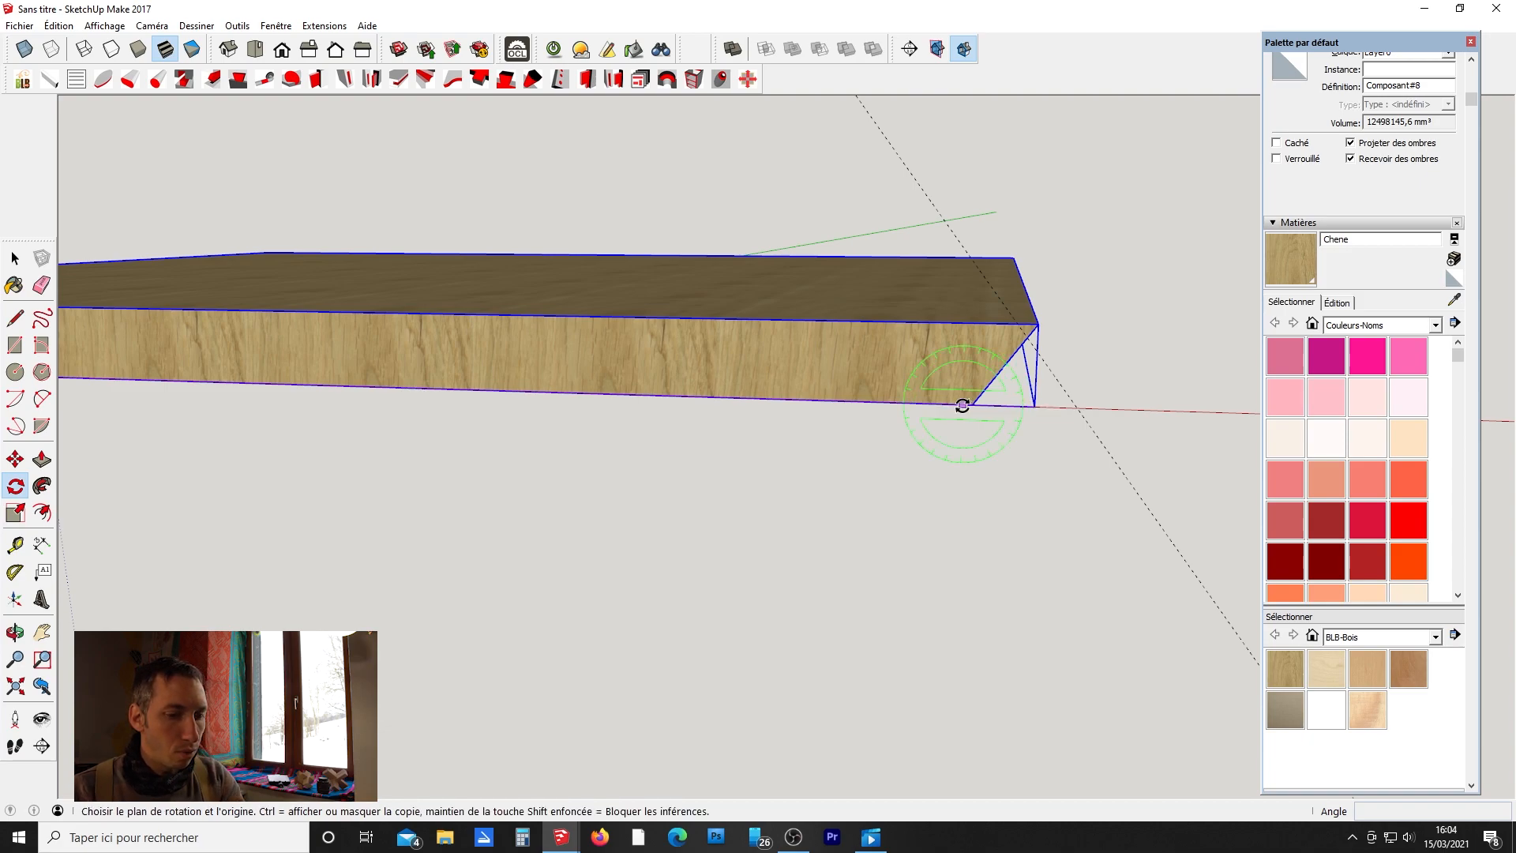
click(973, 404)
click(1038, 324)
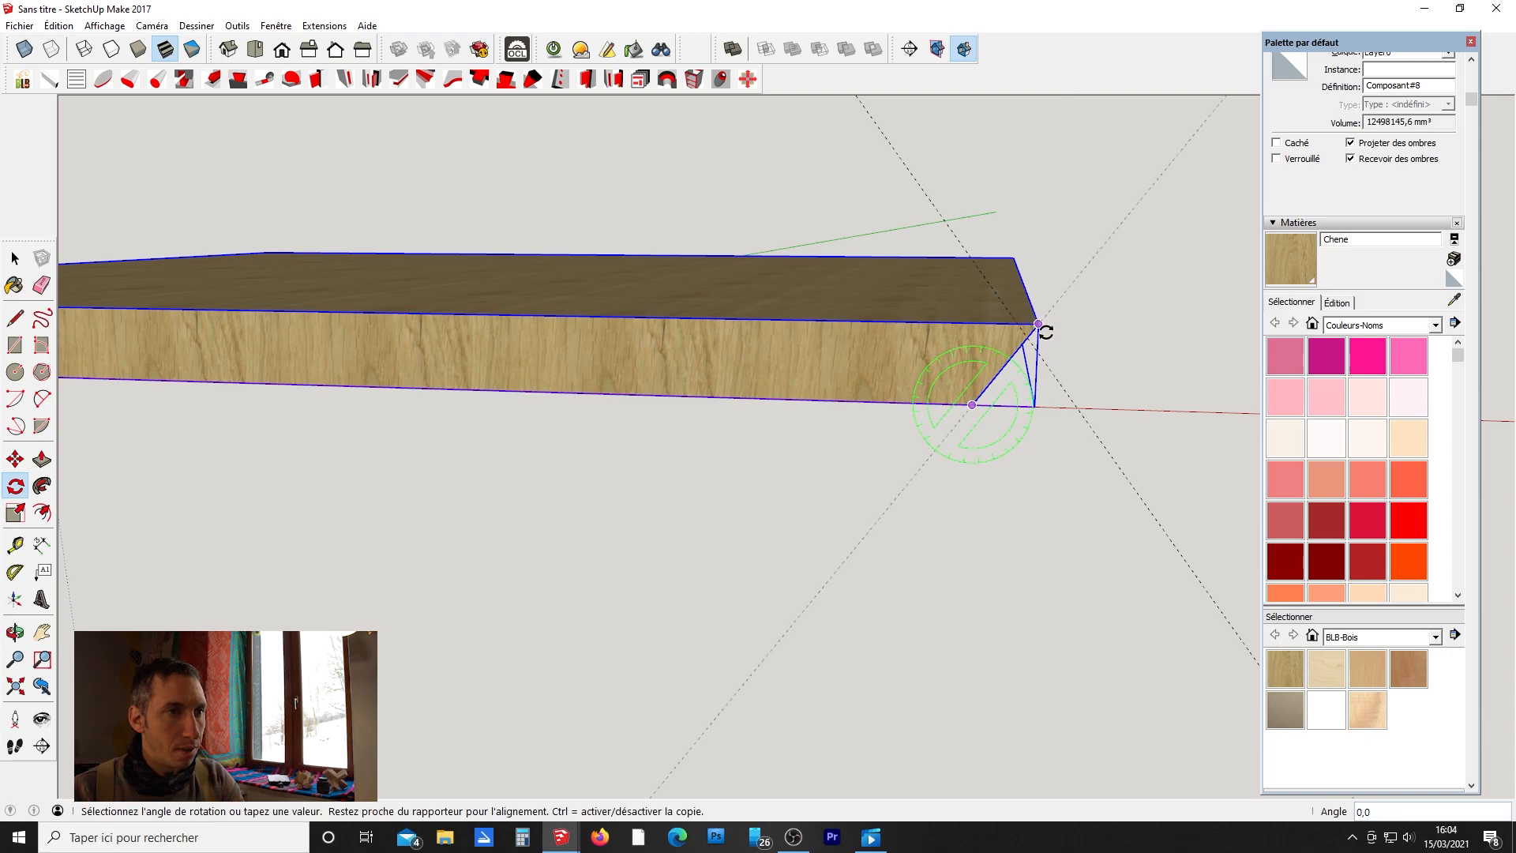
click(1123, 412)
middle_drag(1117, 414, 703, 475)
key(space)
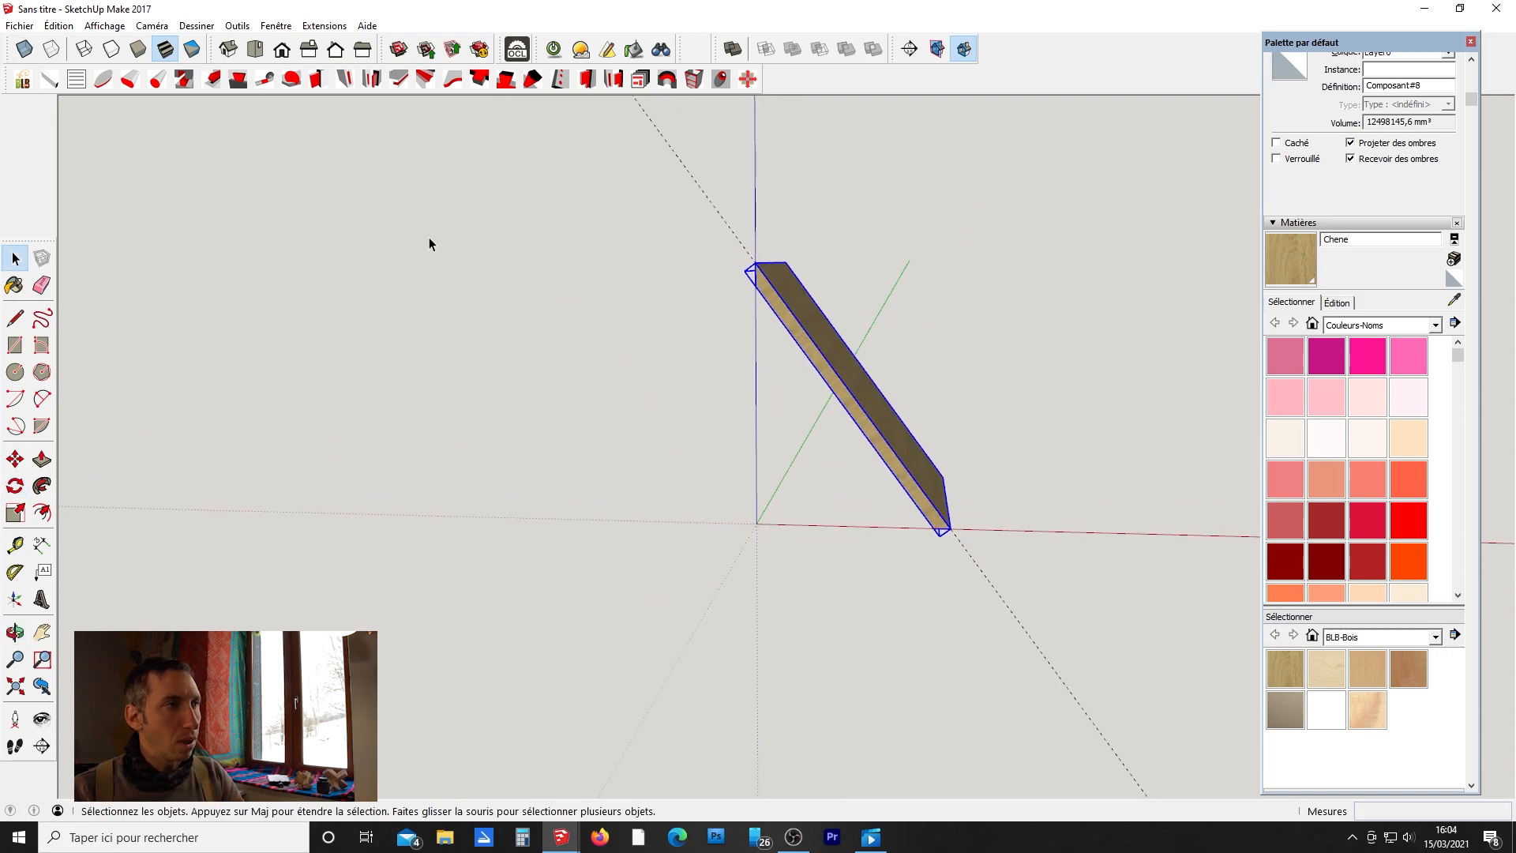
Generate the OpenCutList cut list for the slanted board again, examine its length, width and thickness, and close the window.
click(517, 48)
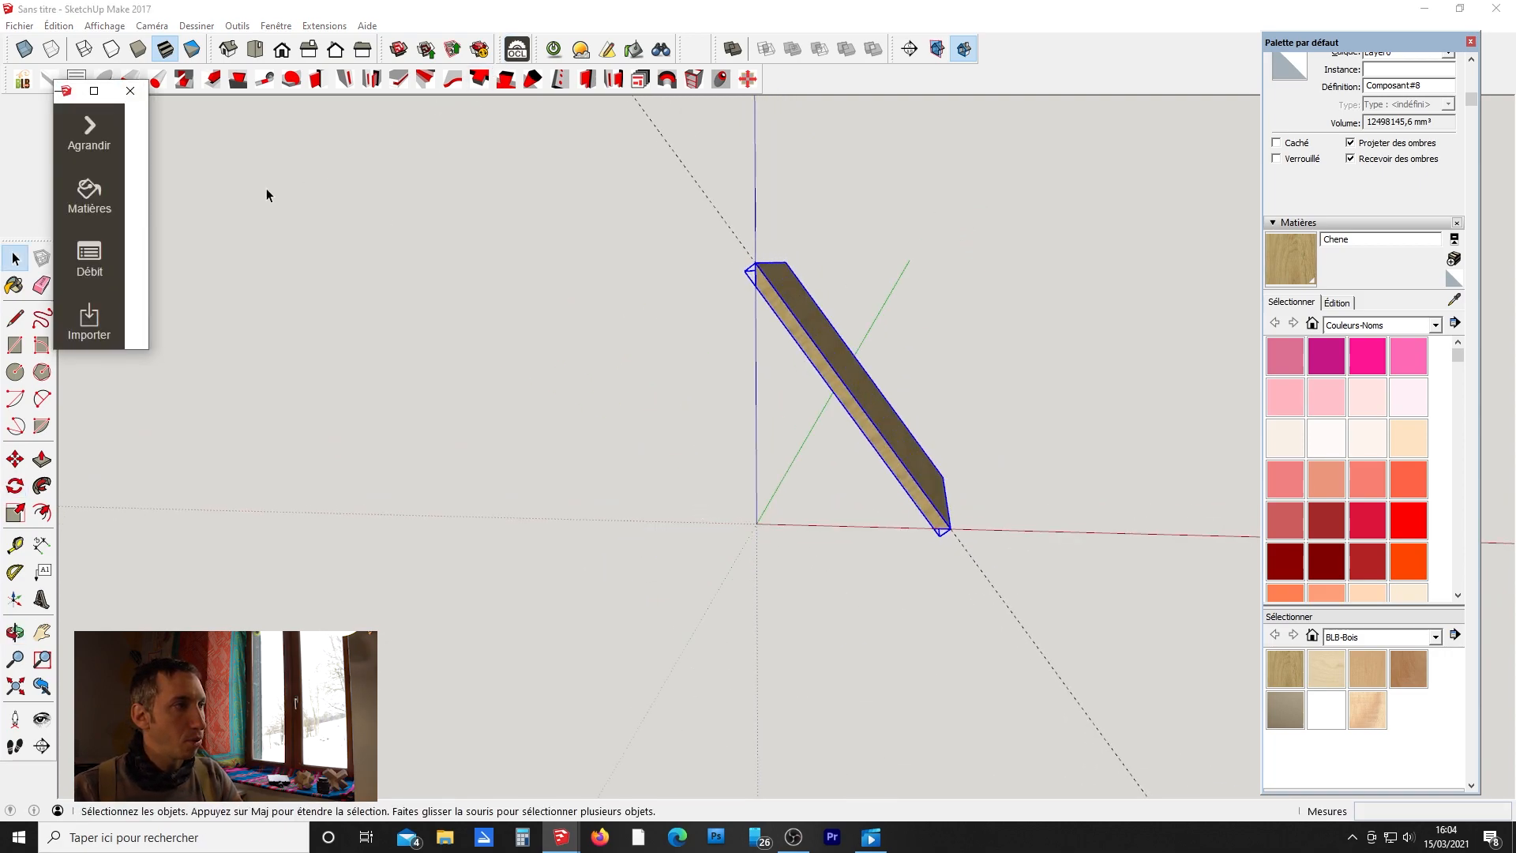
click(89, 257)
click(645, 133)
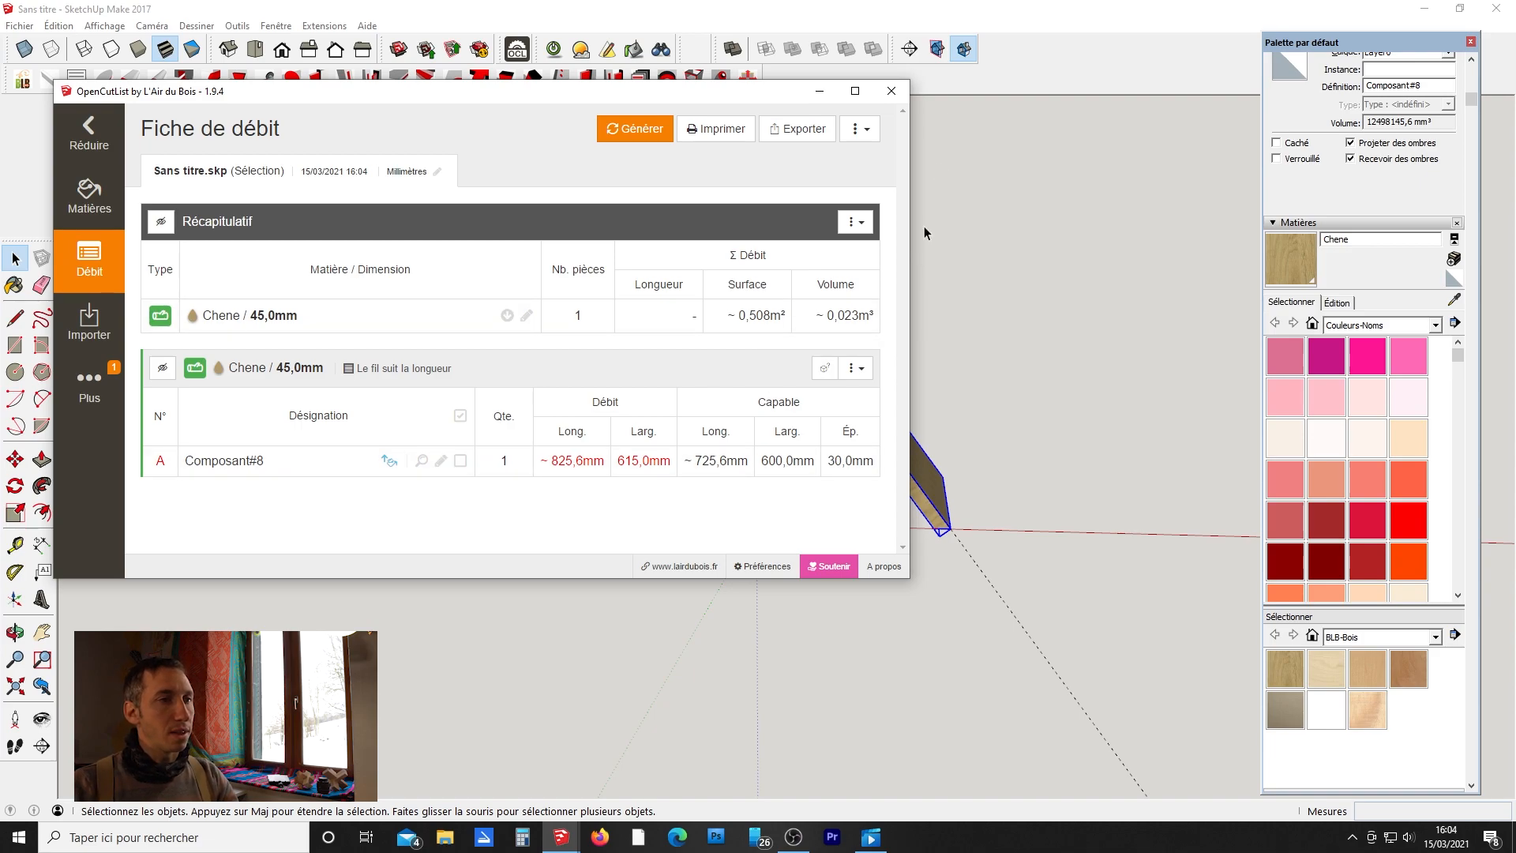
click(816, 94)
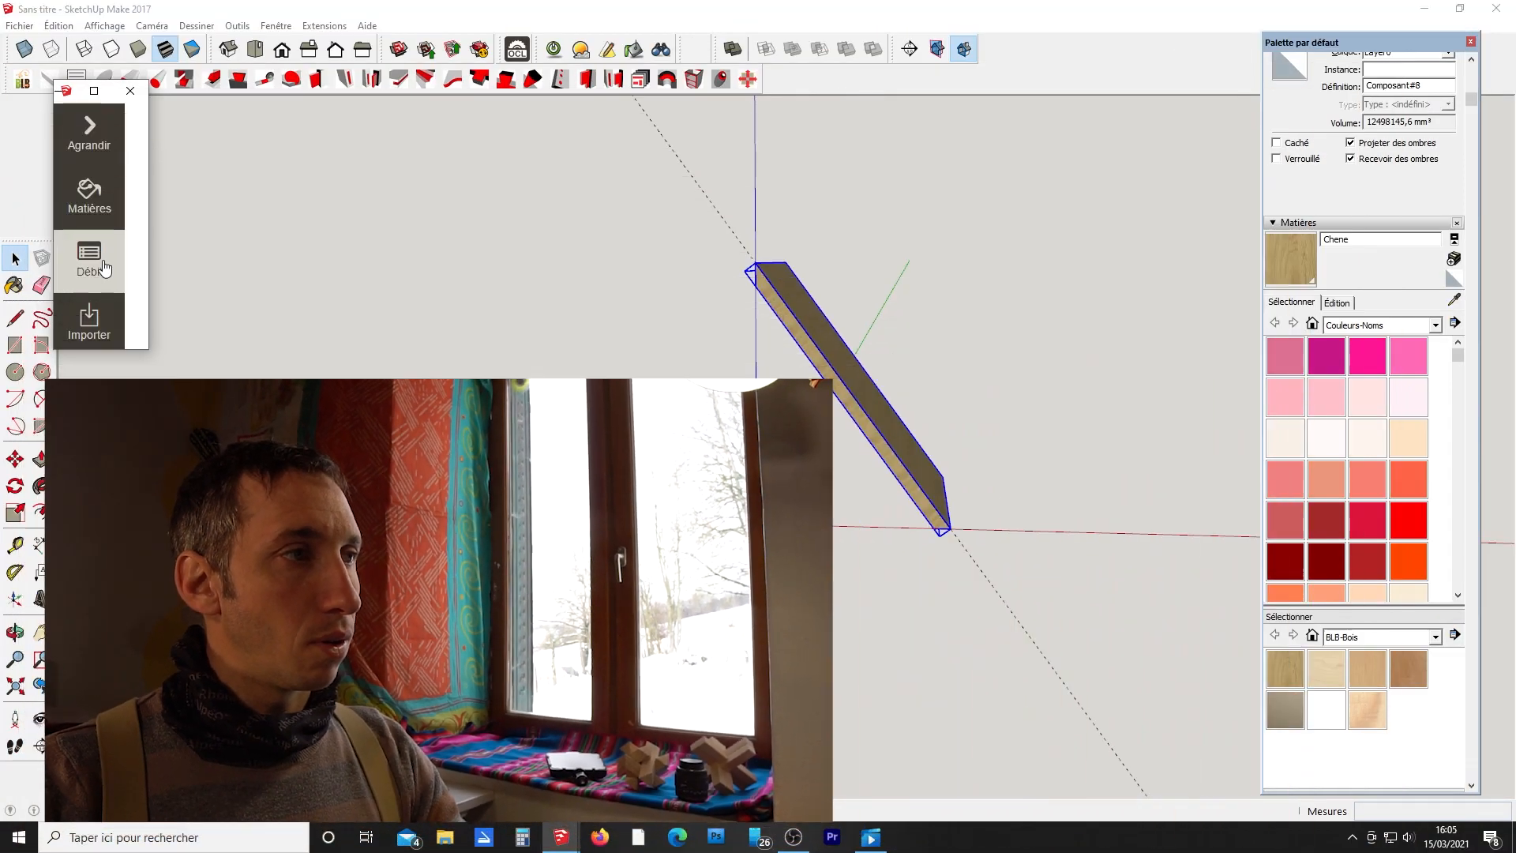
click(102, 268)
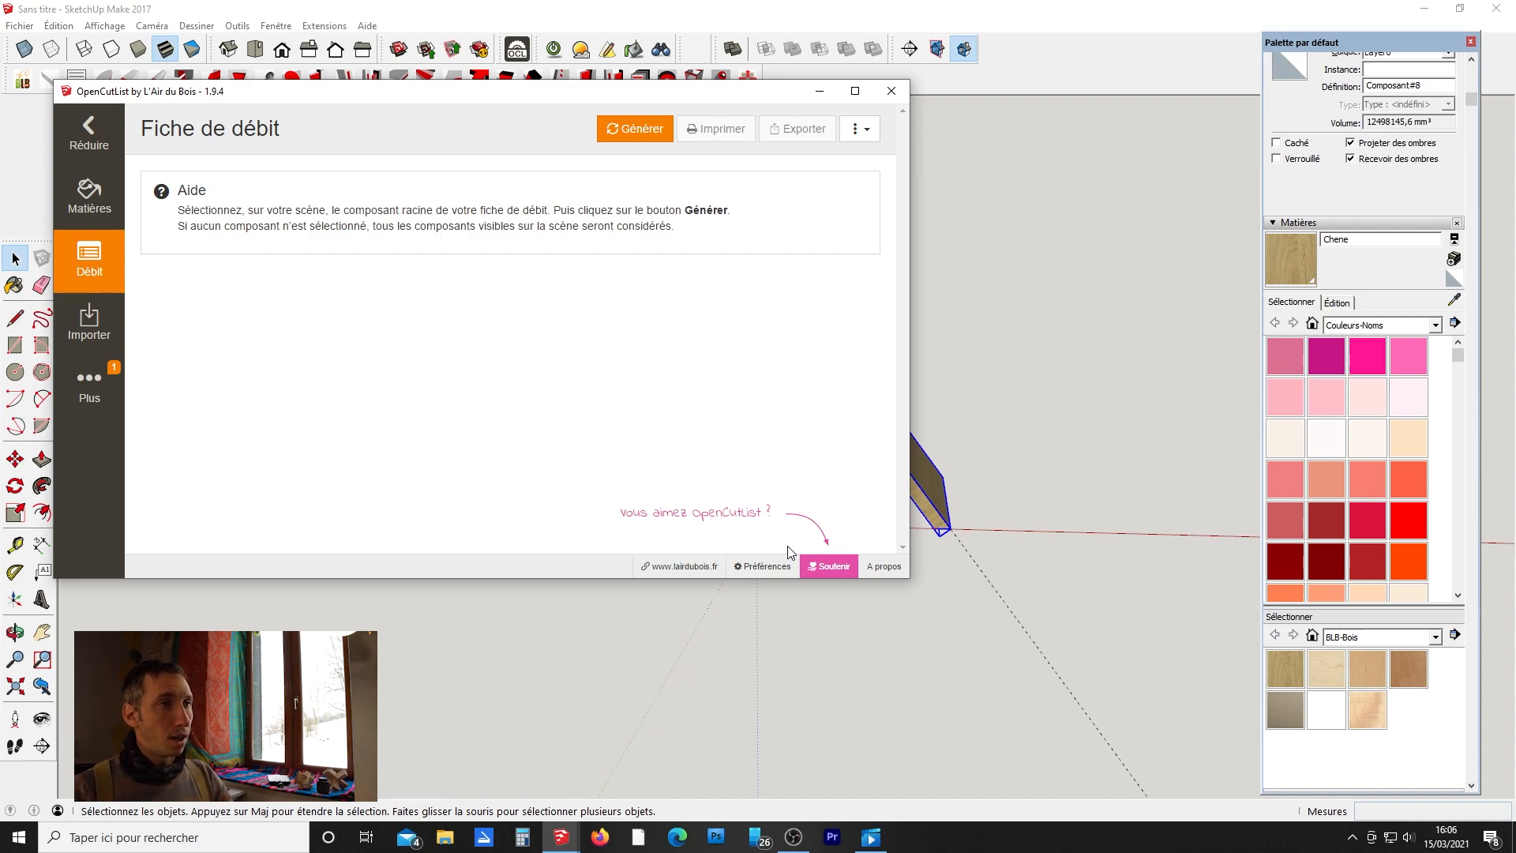
click(890, 91)
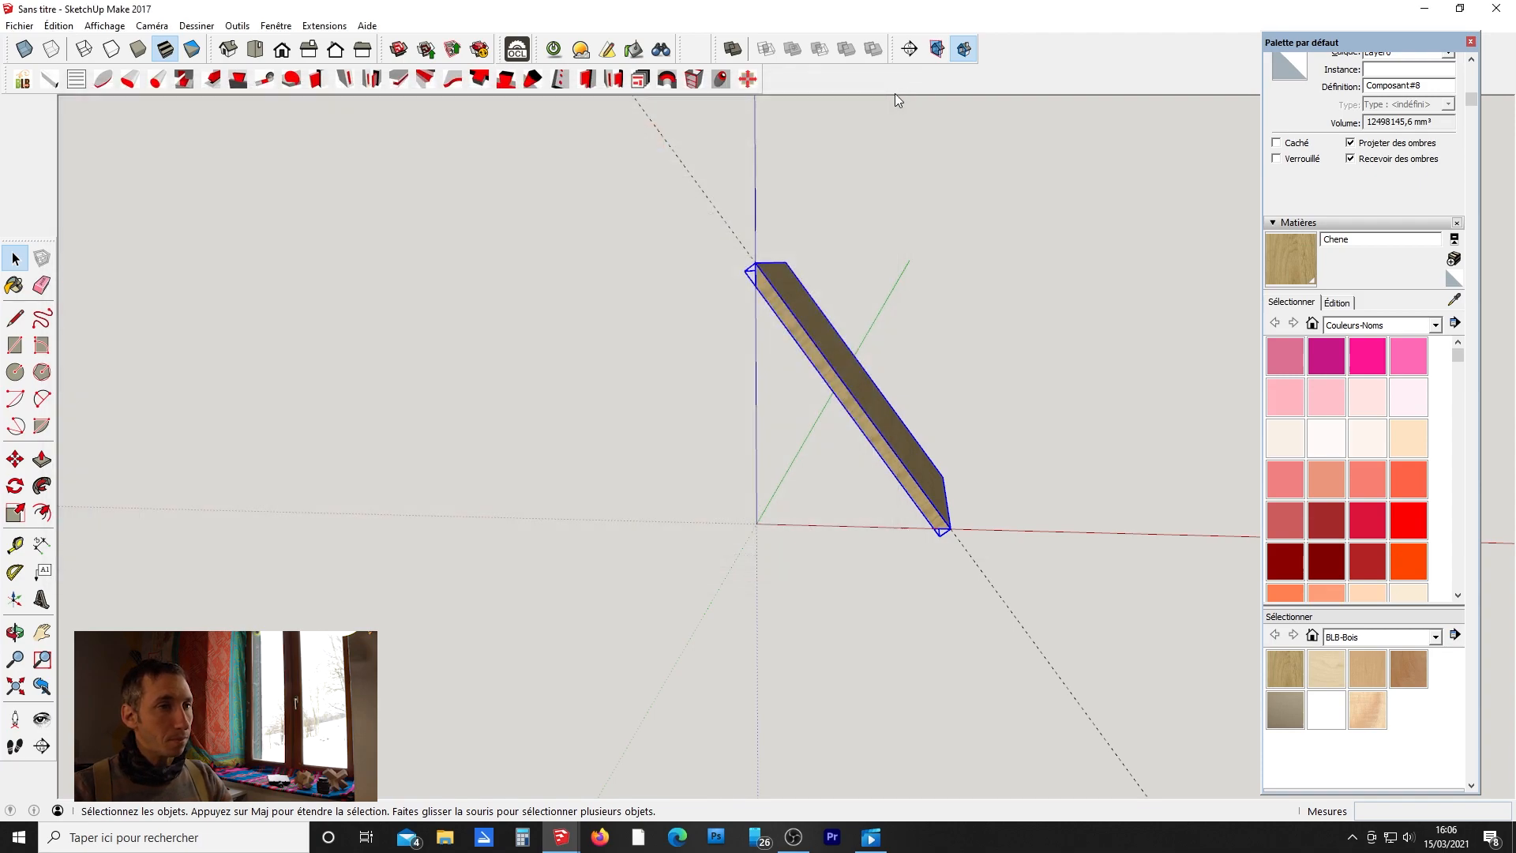
Delete the slanted board and the inclined guide line to empty the model.
scroll(719, 415, down, 2)
mouse_move(719, 415)
middle_down()
mouse_move(890, 410)
mouse_move(785, 389)
mouse_move(714, 430)
middle_up()
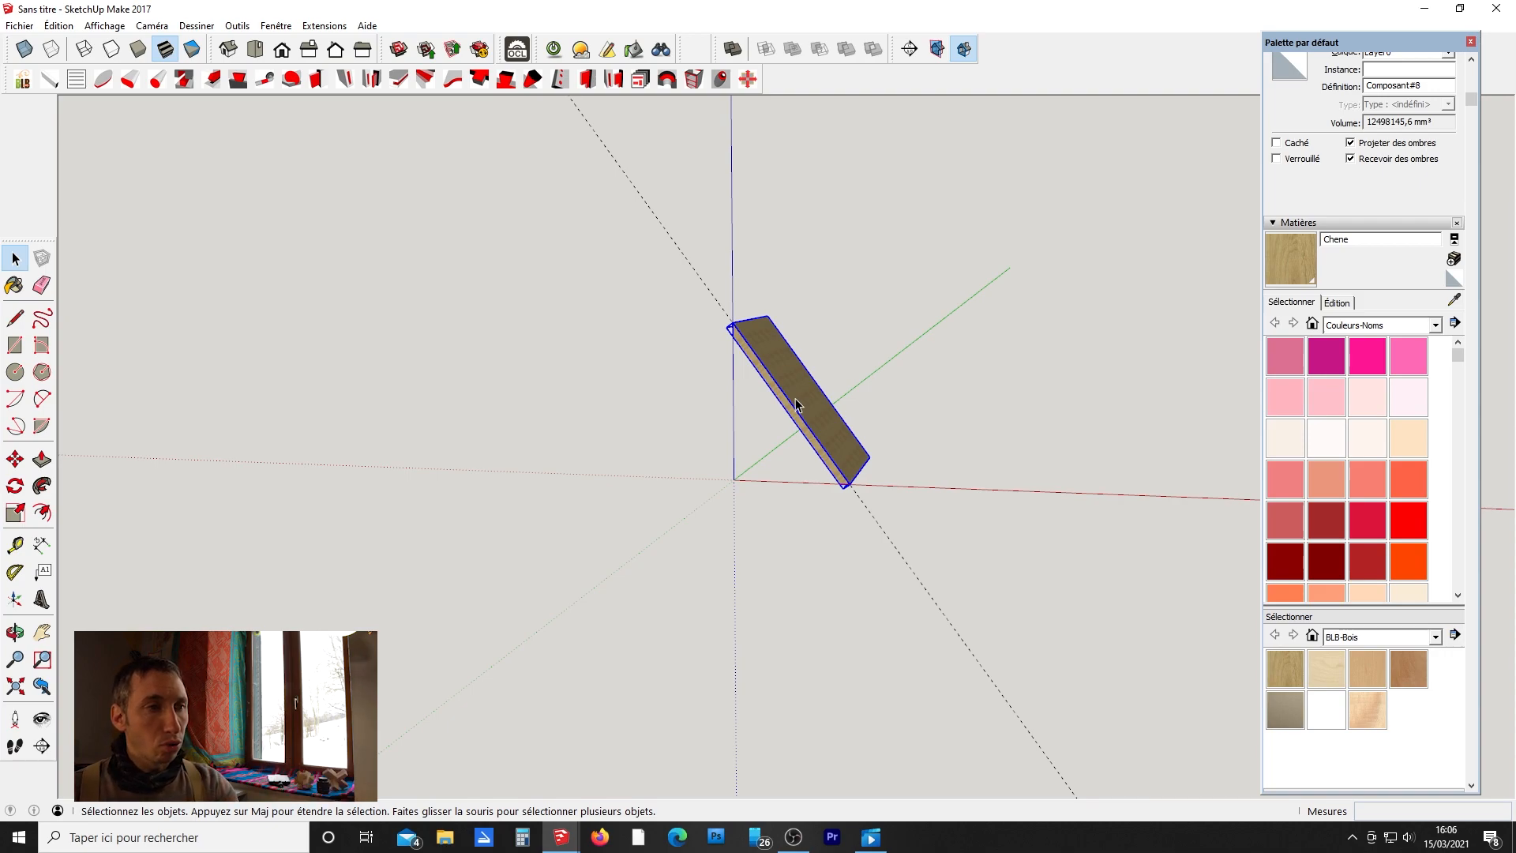
key(Delete)
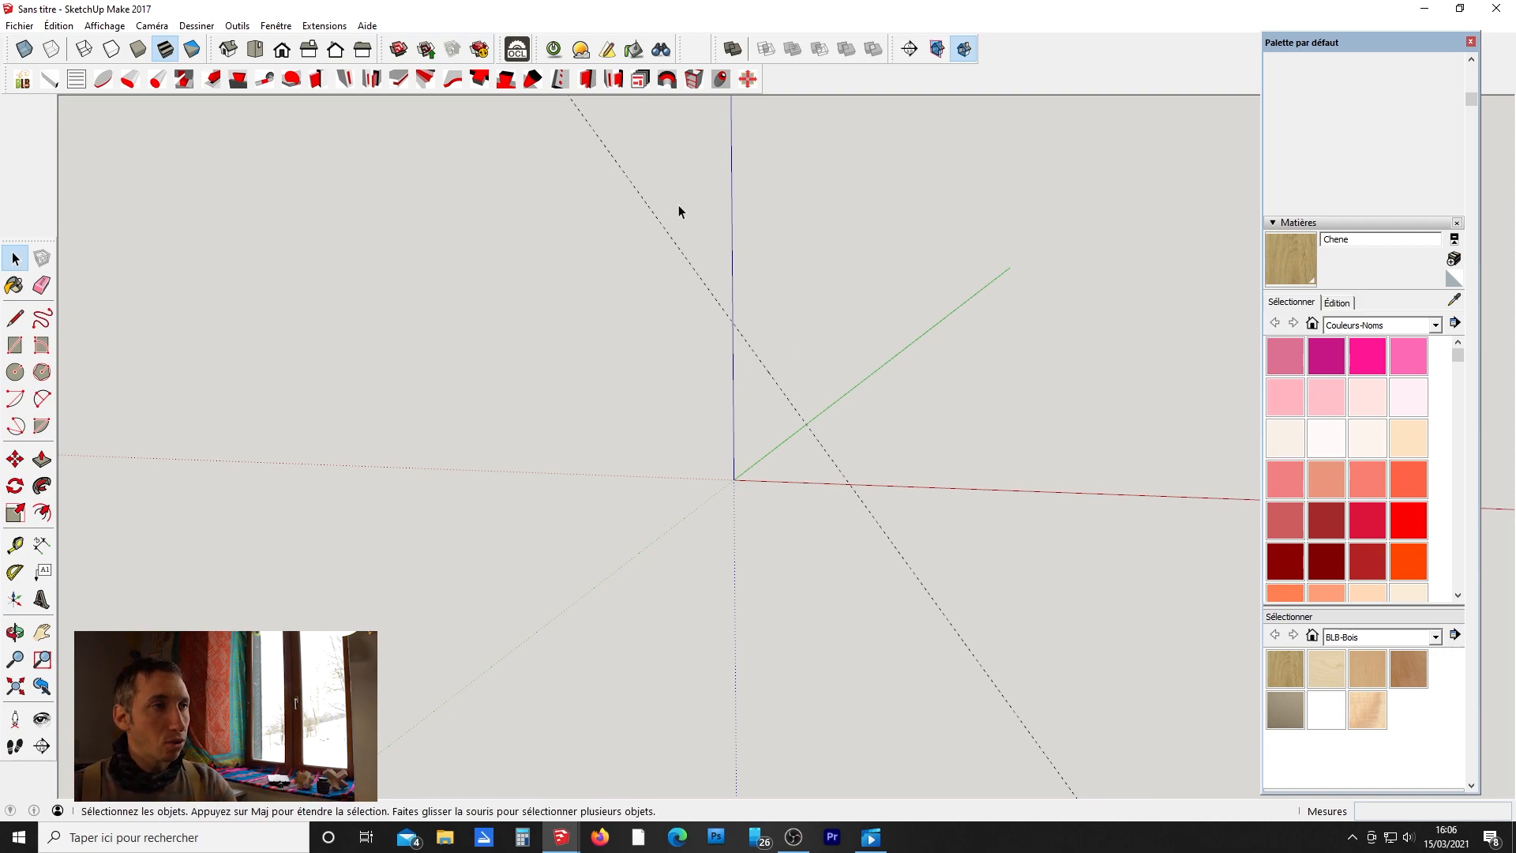
drag(663, 264, 662, 263)
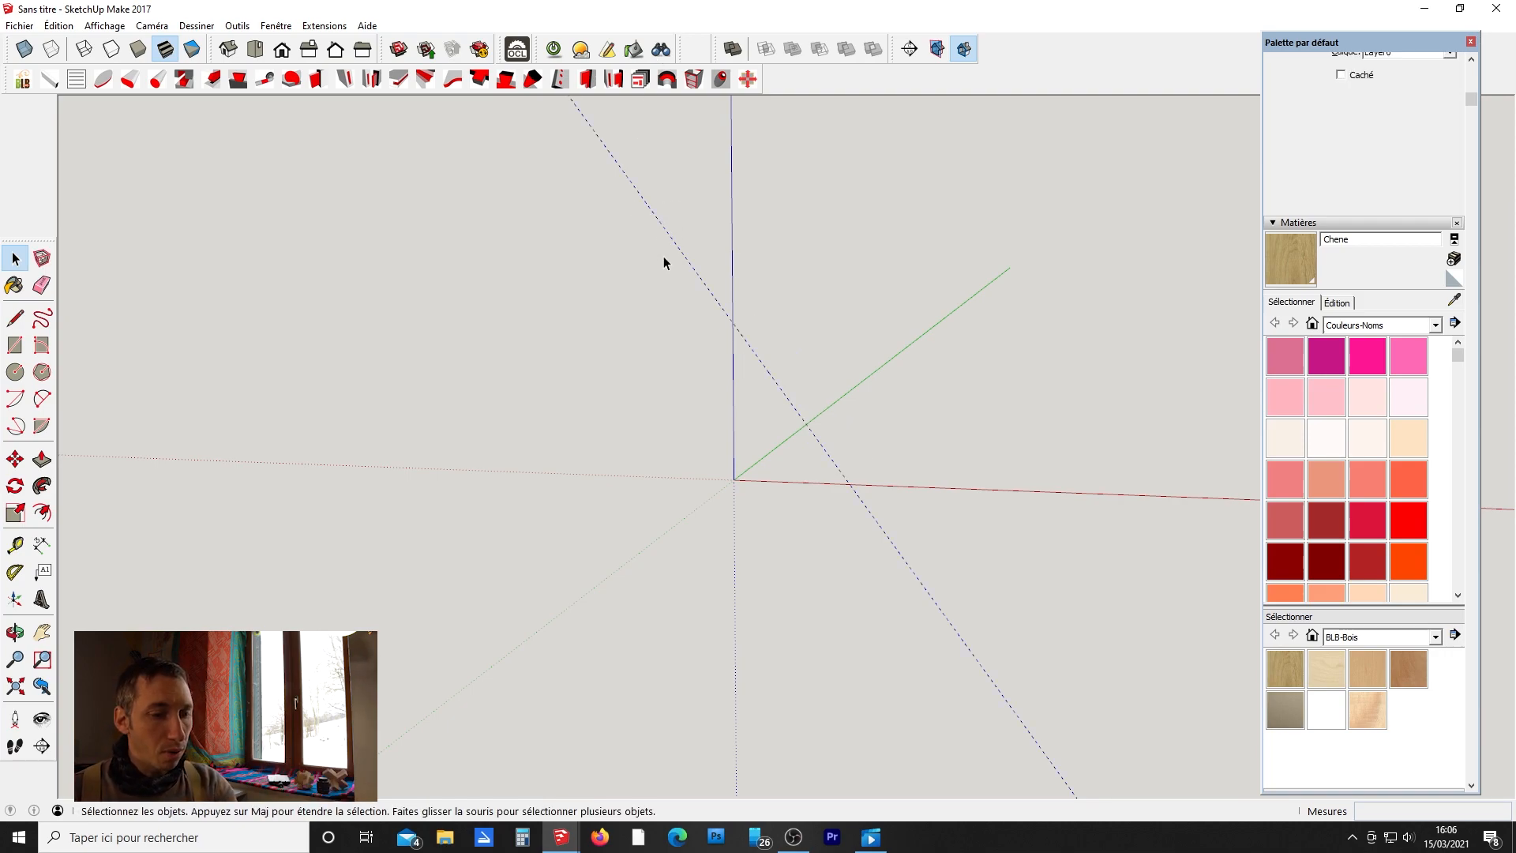
key(Delete)
scroll(666, 260, down, 3)
scroll(766, 330, up, 2)
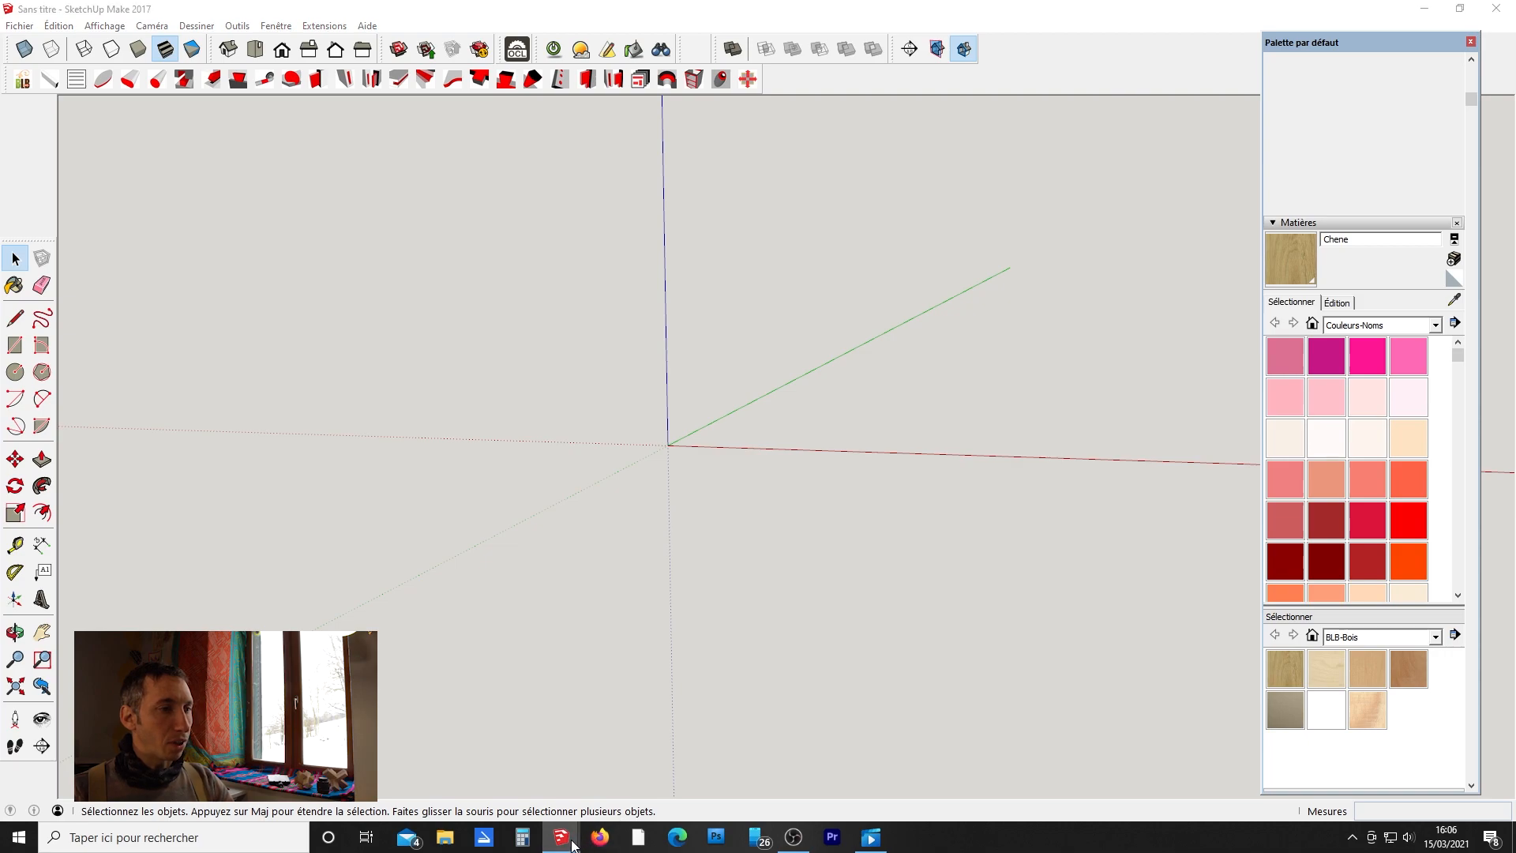
Switch to the "prise de cote" model and view the kitchen cabinets from another side.
mouse_move(562, 837)
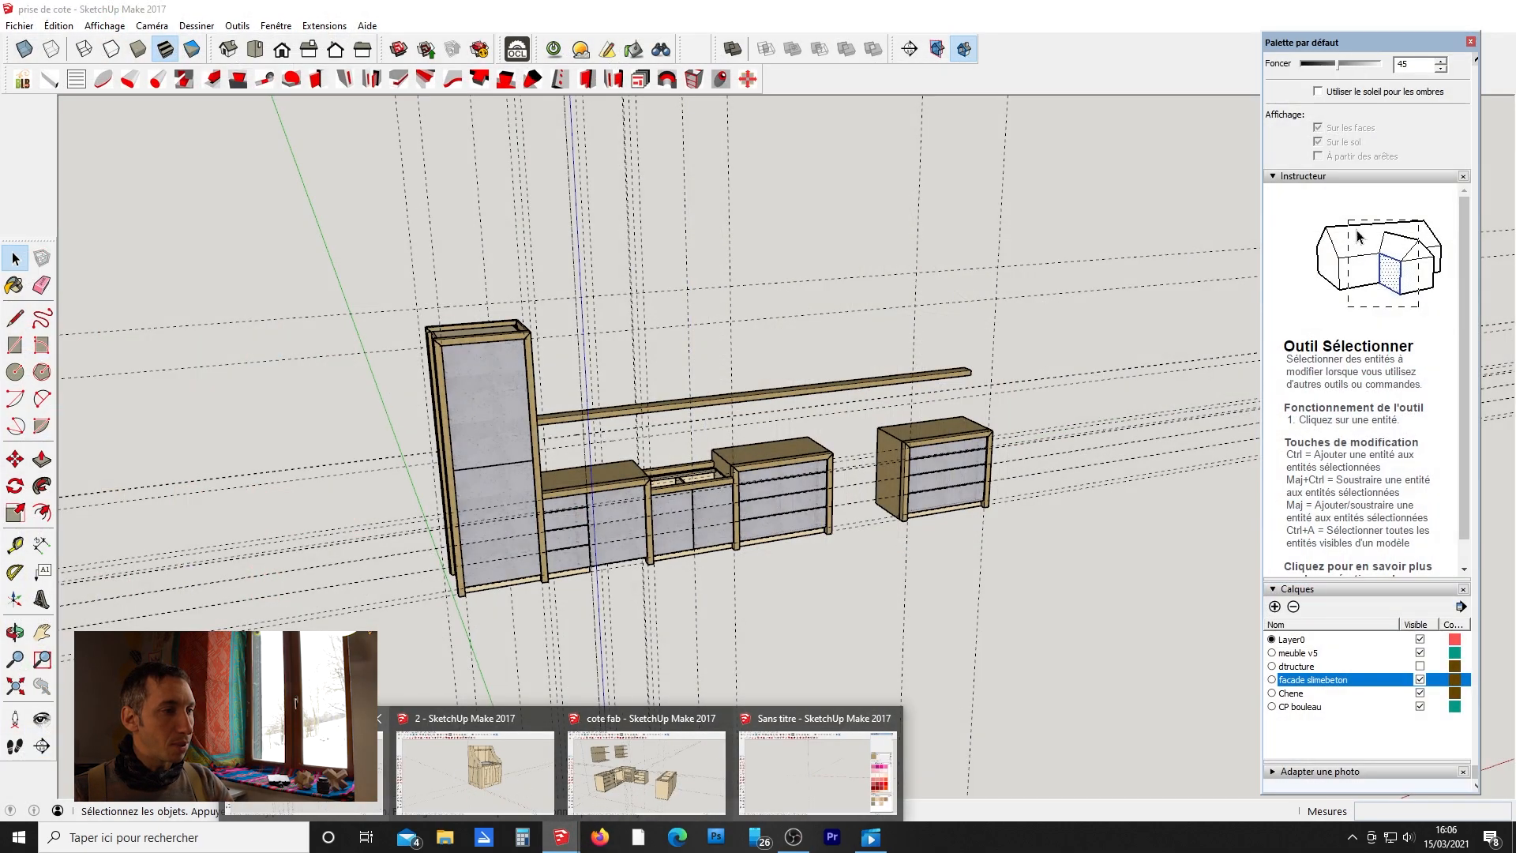
middle_drag(916, 541, 463, 507)
scroll(744, 551, up, 5)
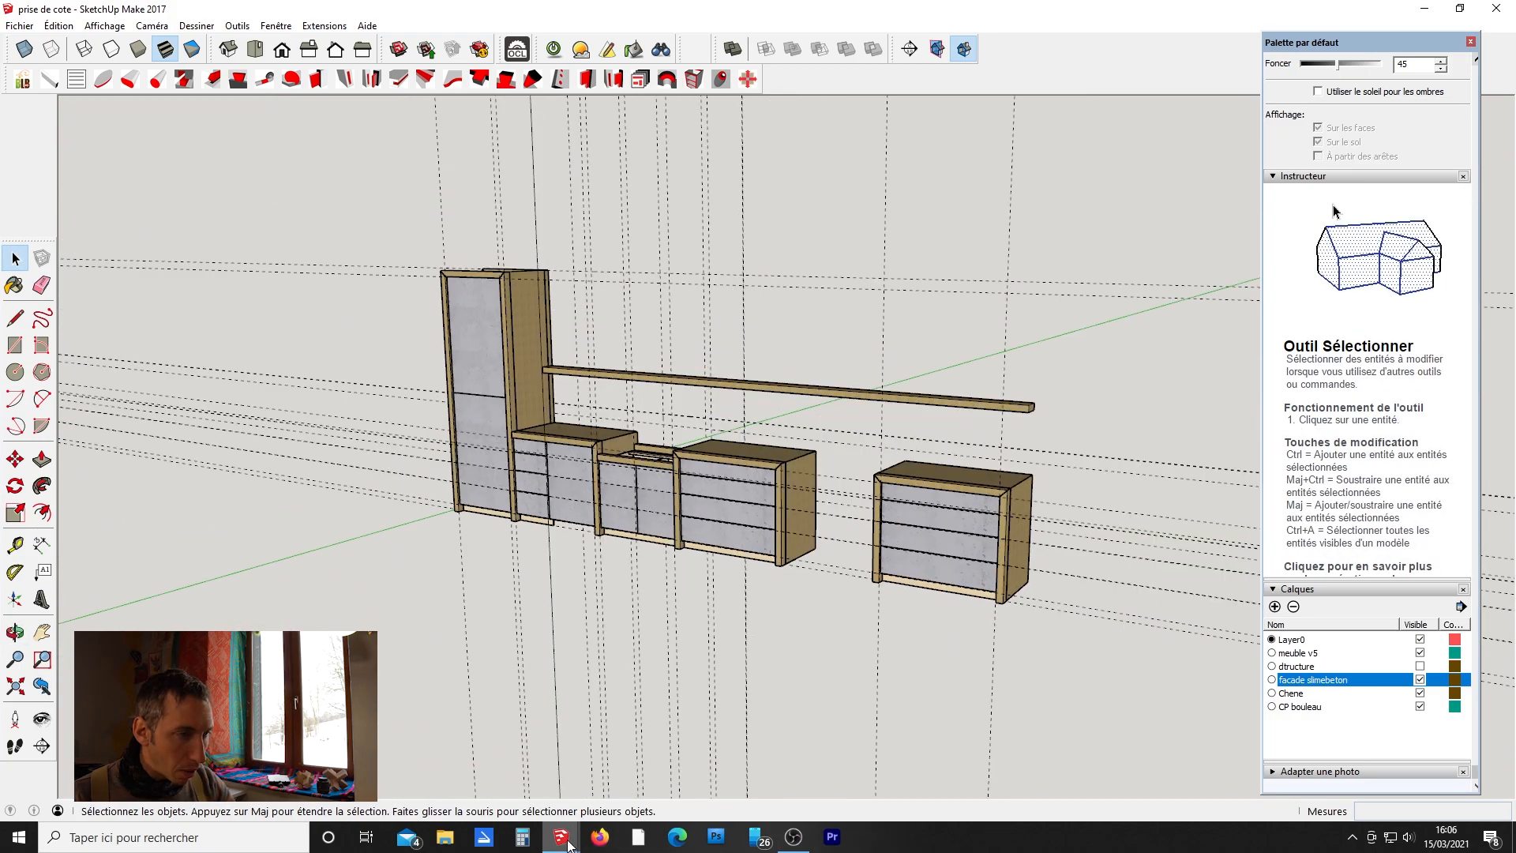
Switch to the washbasin cabinet model "2" and view its render "rendu 2 beta.jpg" in Photos.
mouse_move(570, 847)
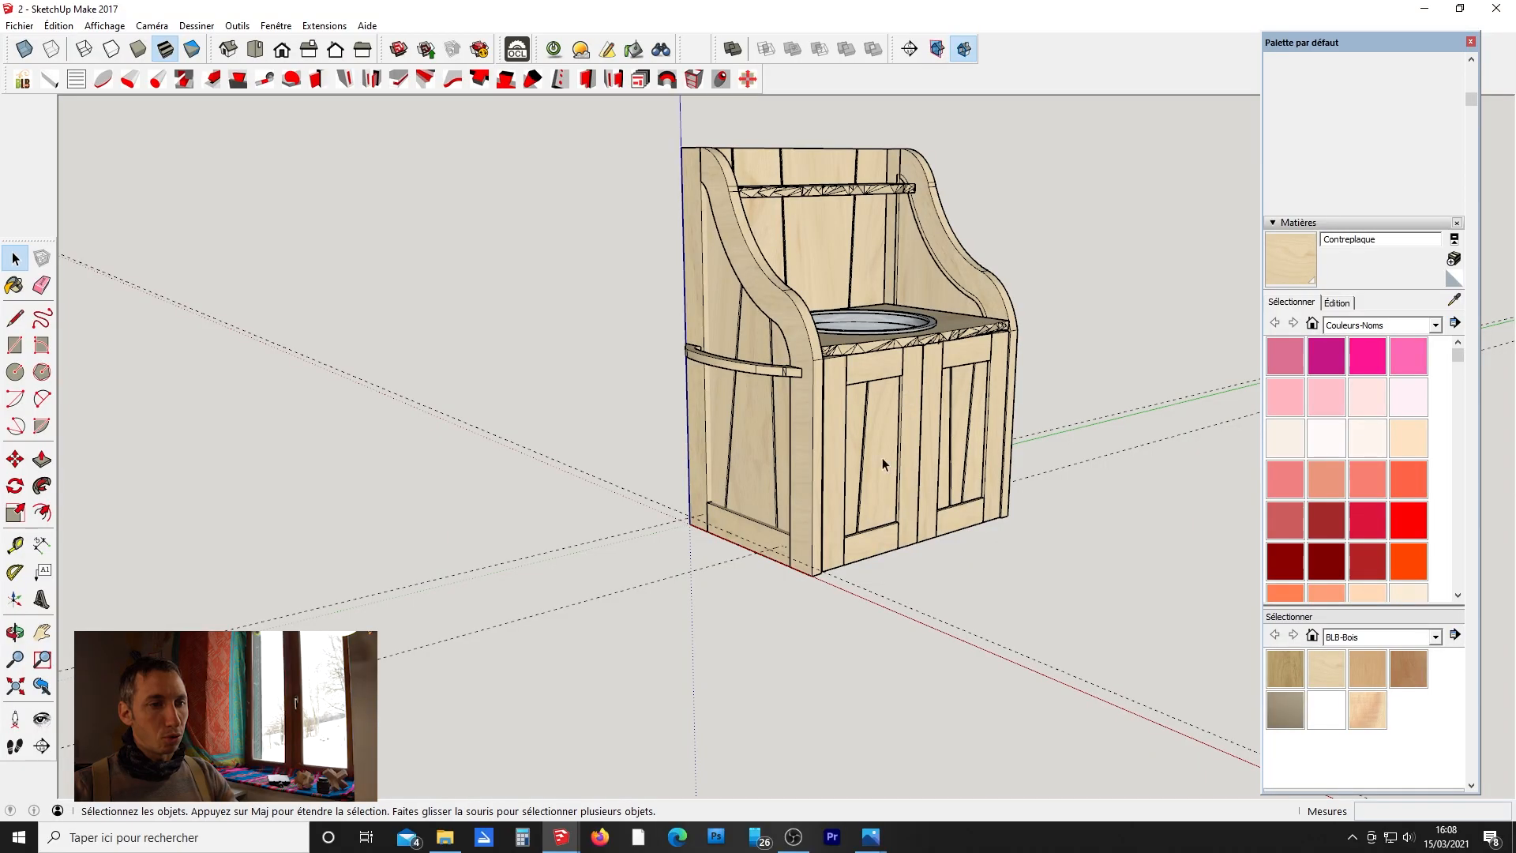
click(868, 839)
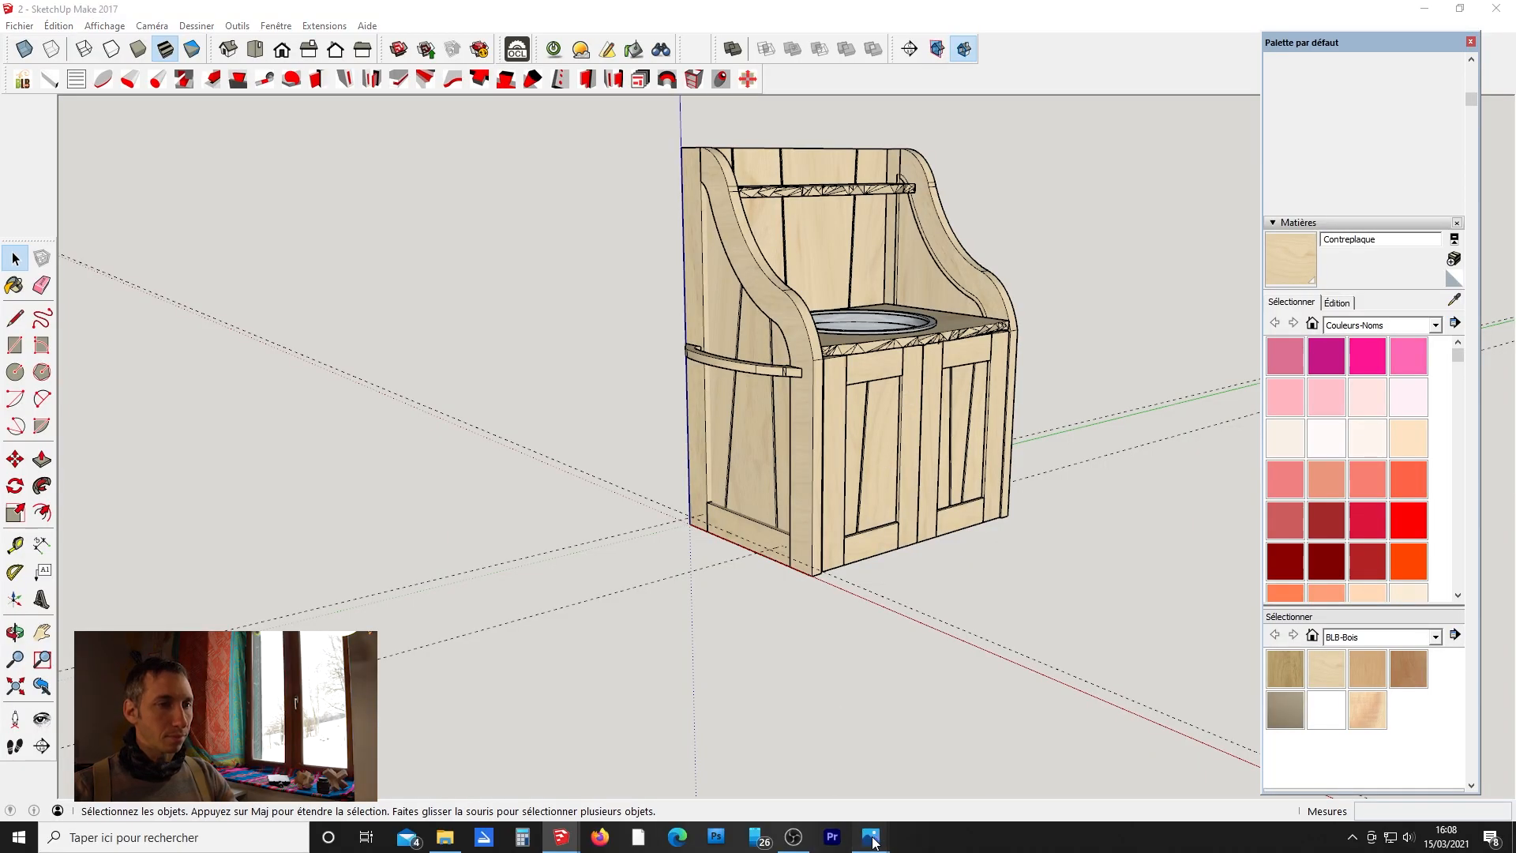
click(926, 795)
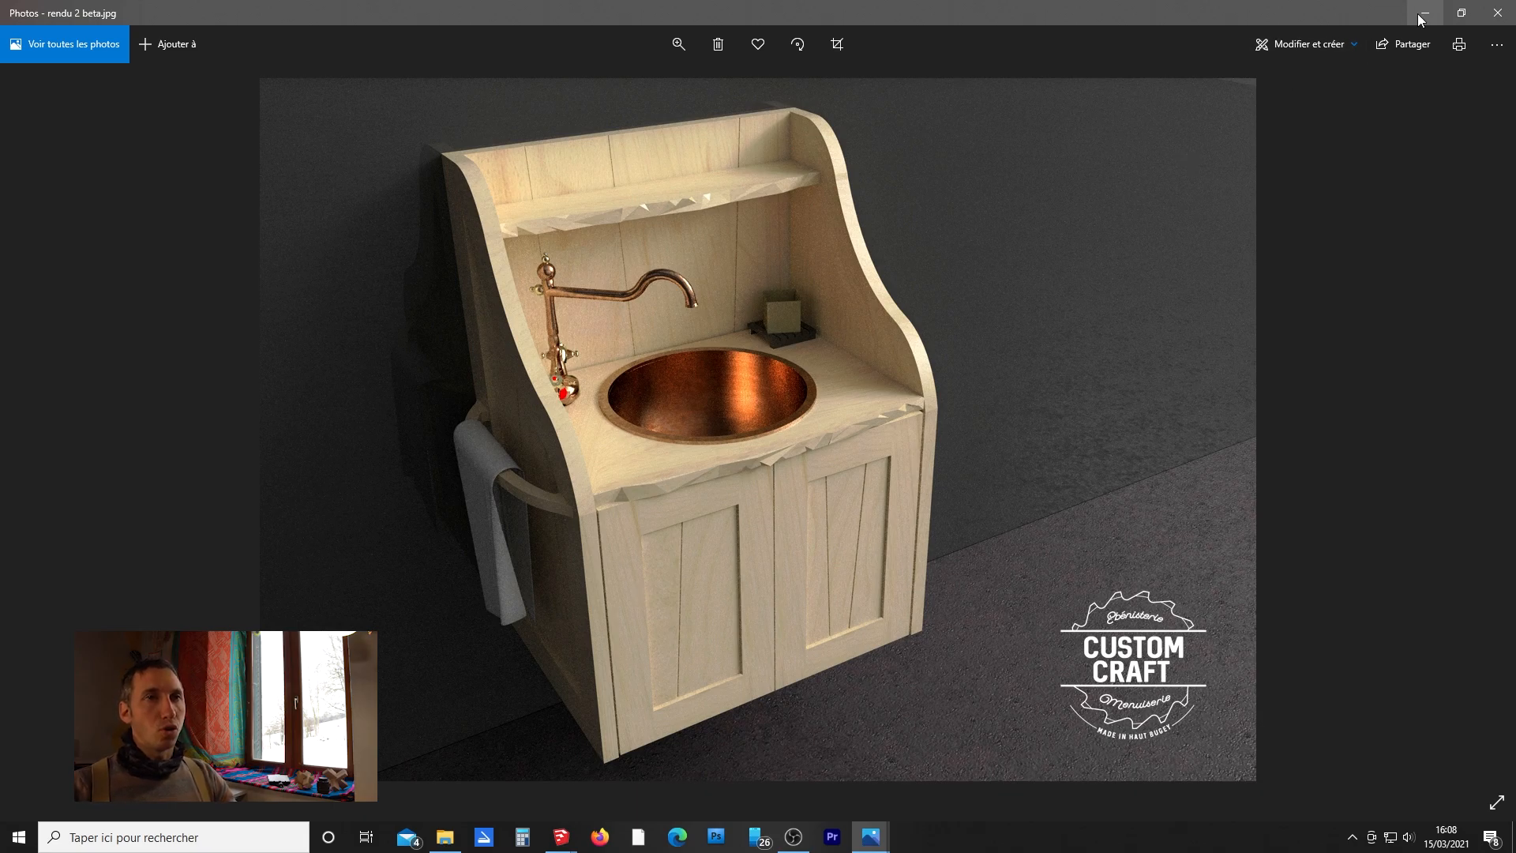
click(443, 841)
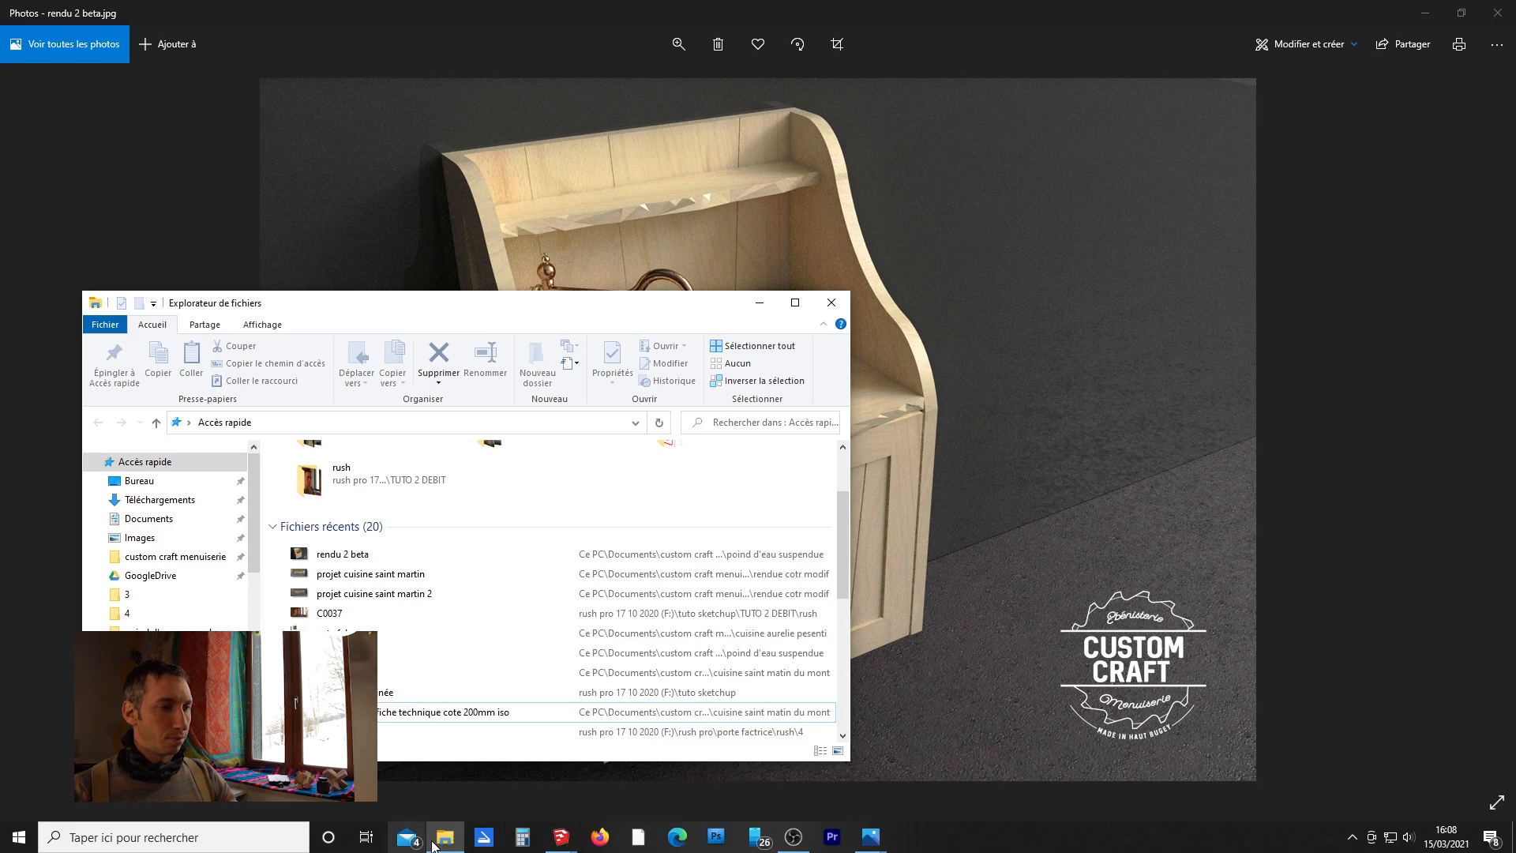
click(447, 846)
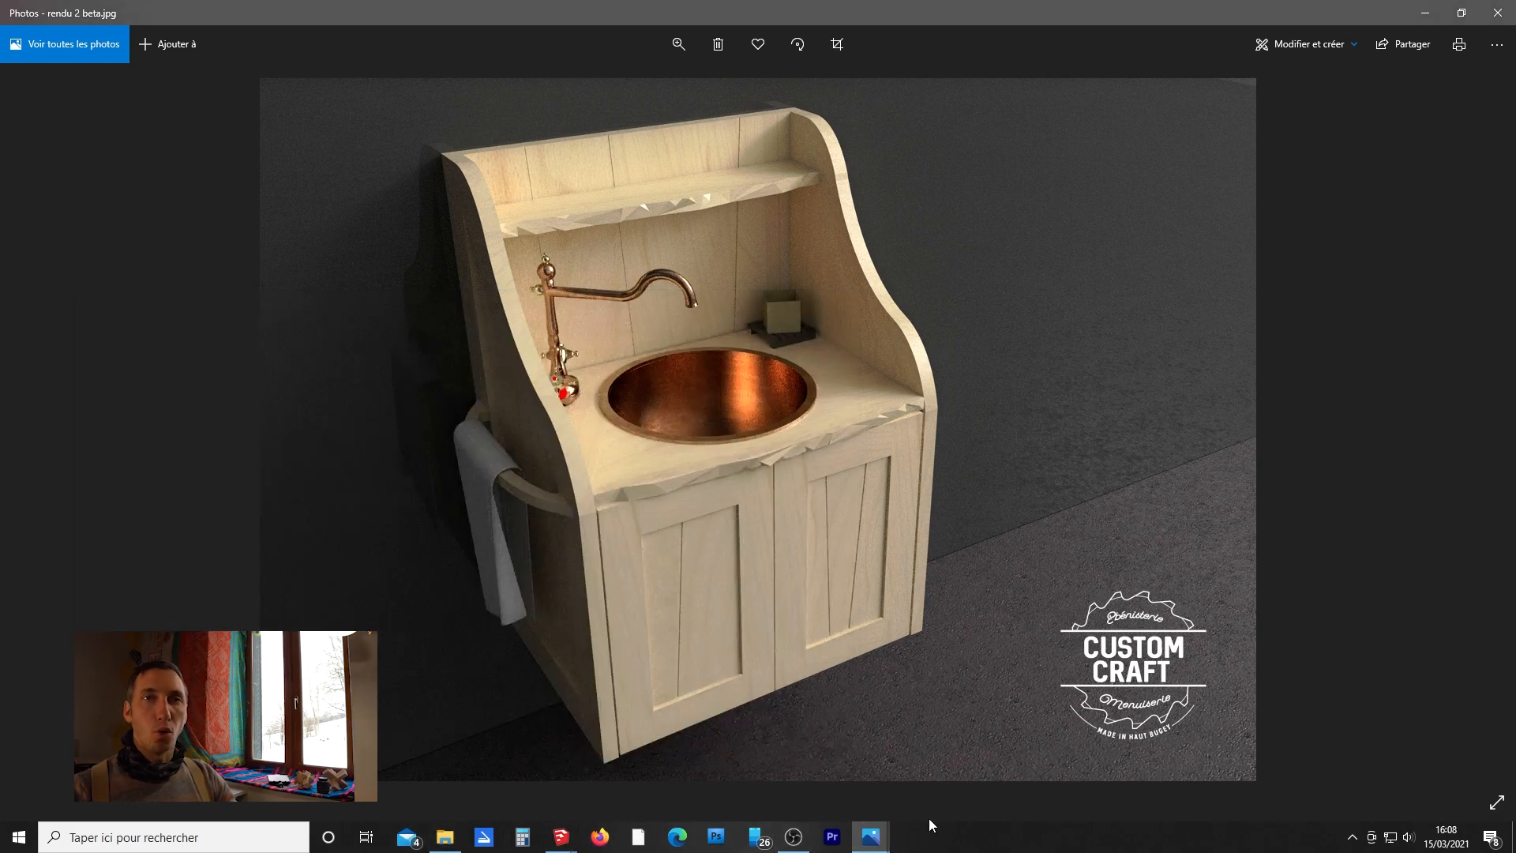
Return to the "prise de cote" kitchen model, then view the renders "projet cuisine saint martin.jpg" and "rendu 2 beta.jpg" in Photos.
click(561, 837)
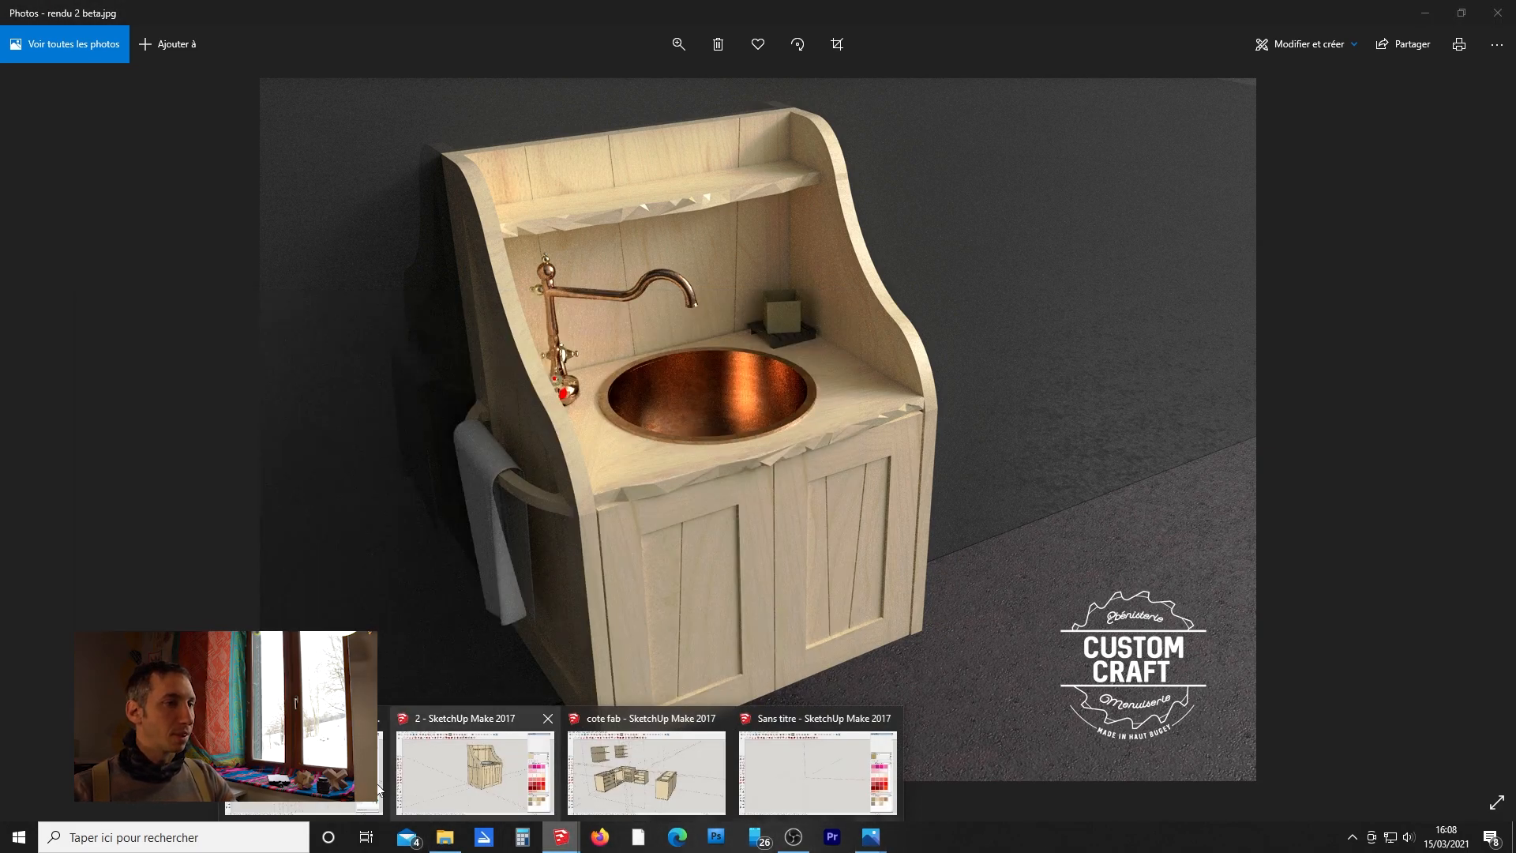
click(312, 770)
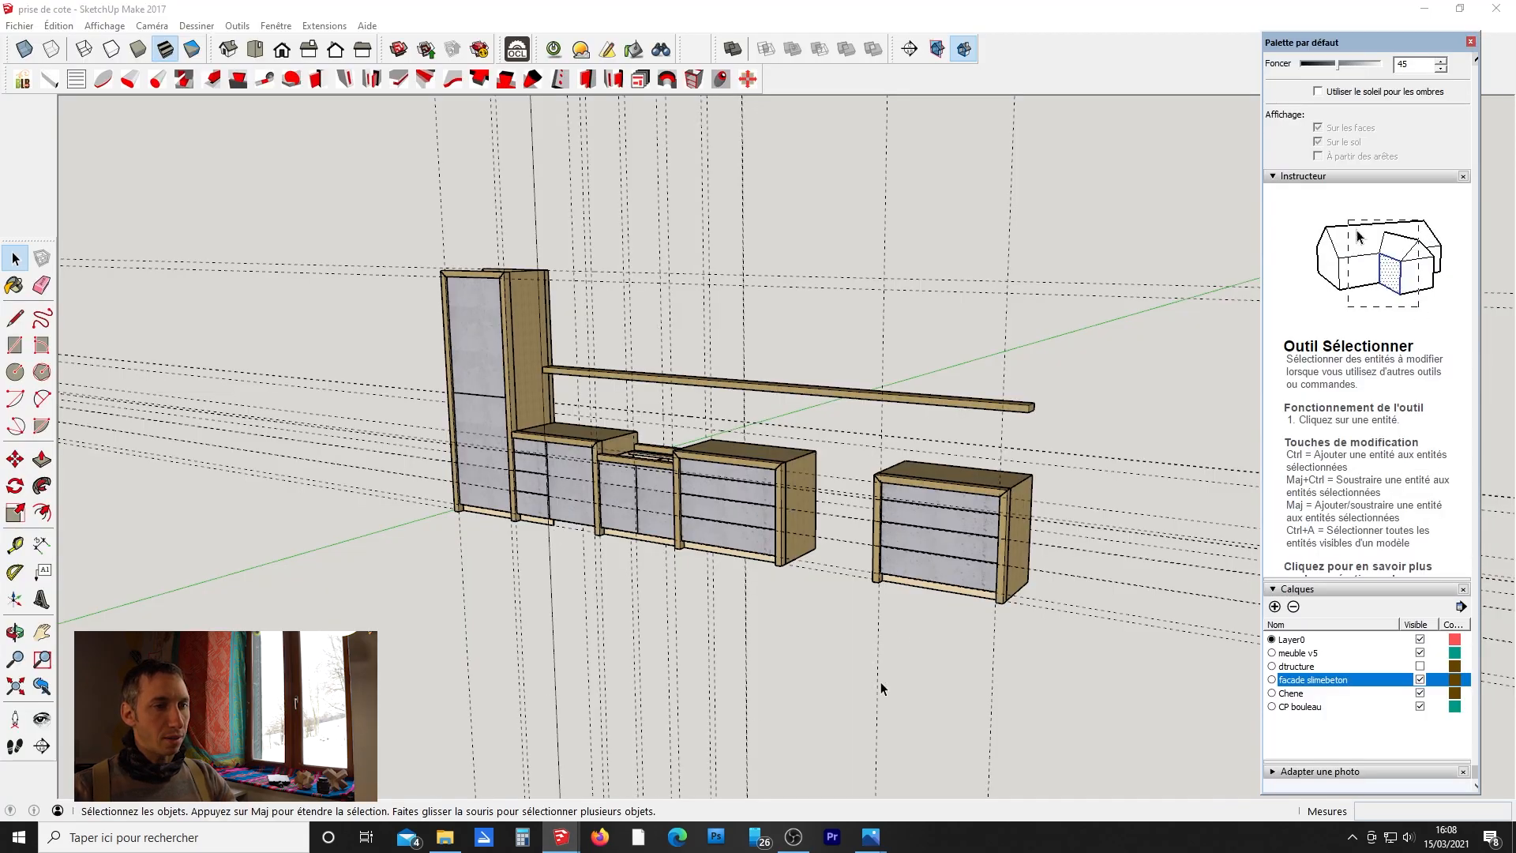
mouse_move(871, 837)
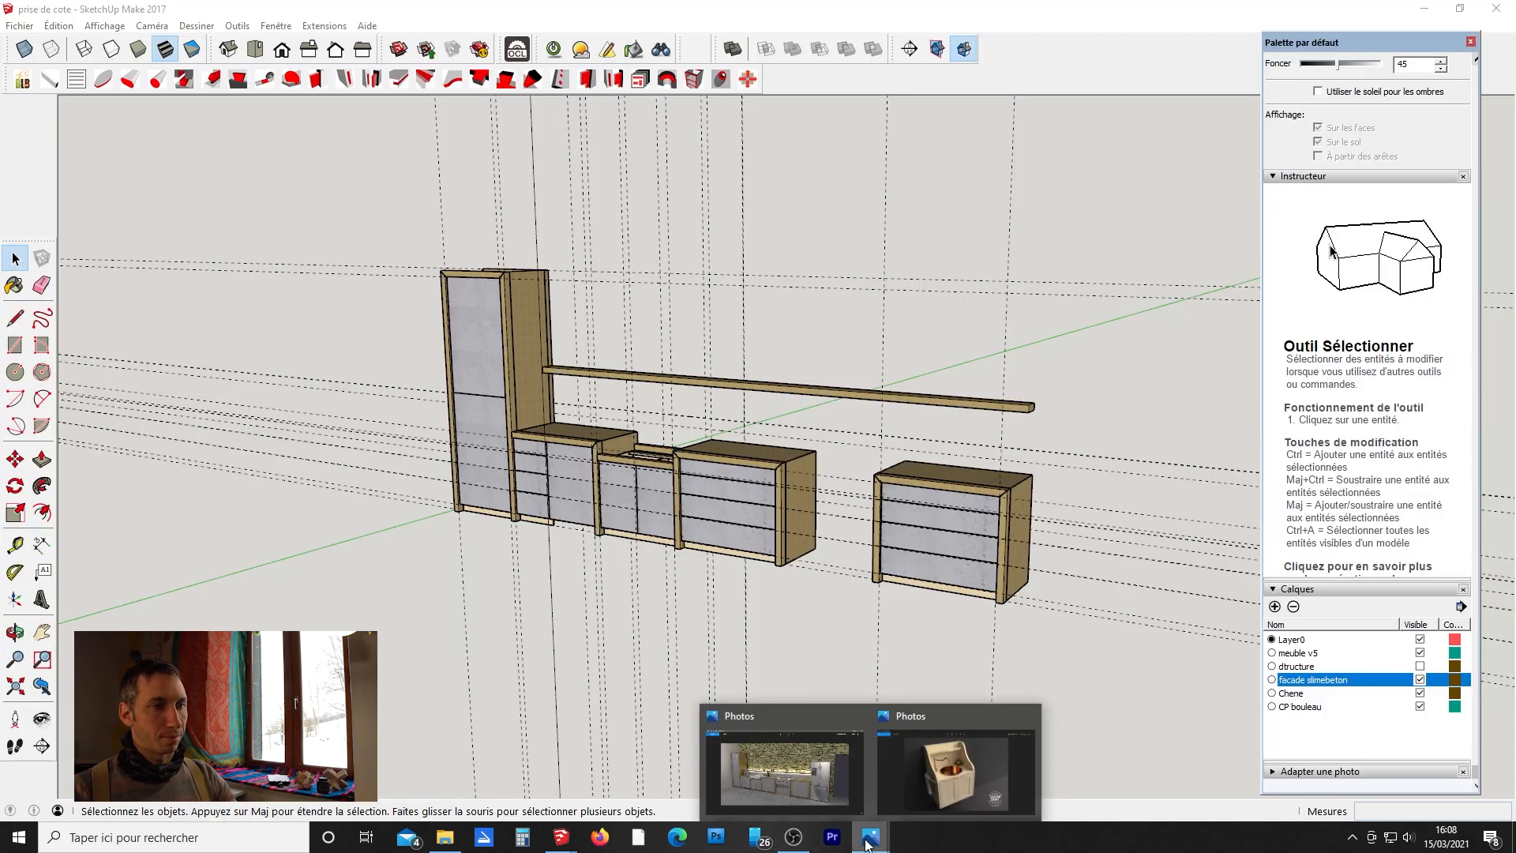
click(817, 804)
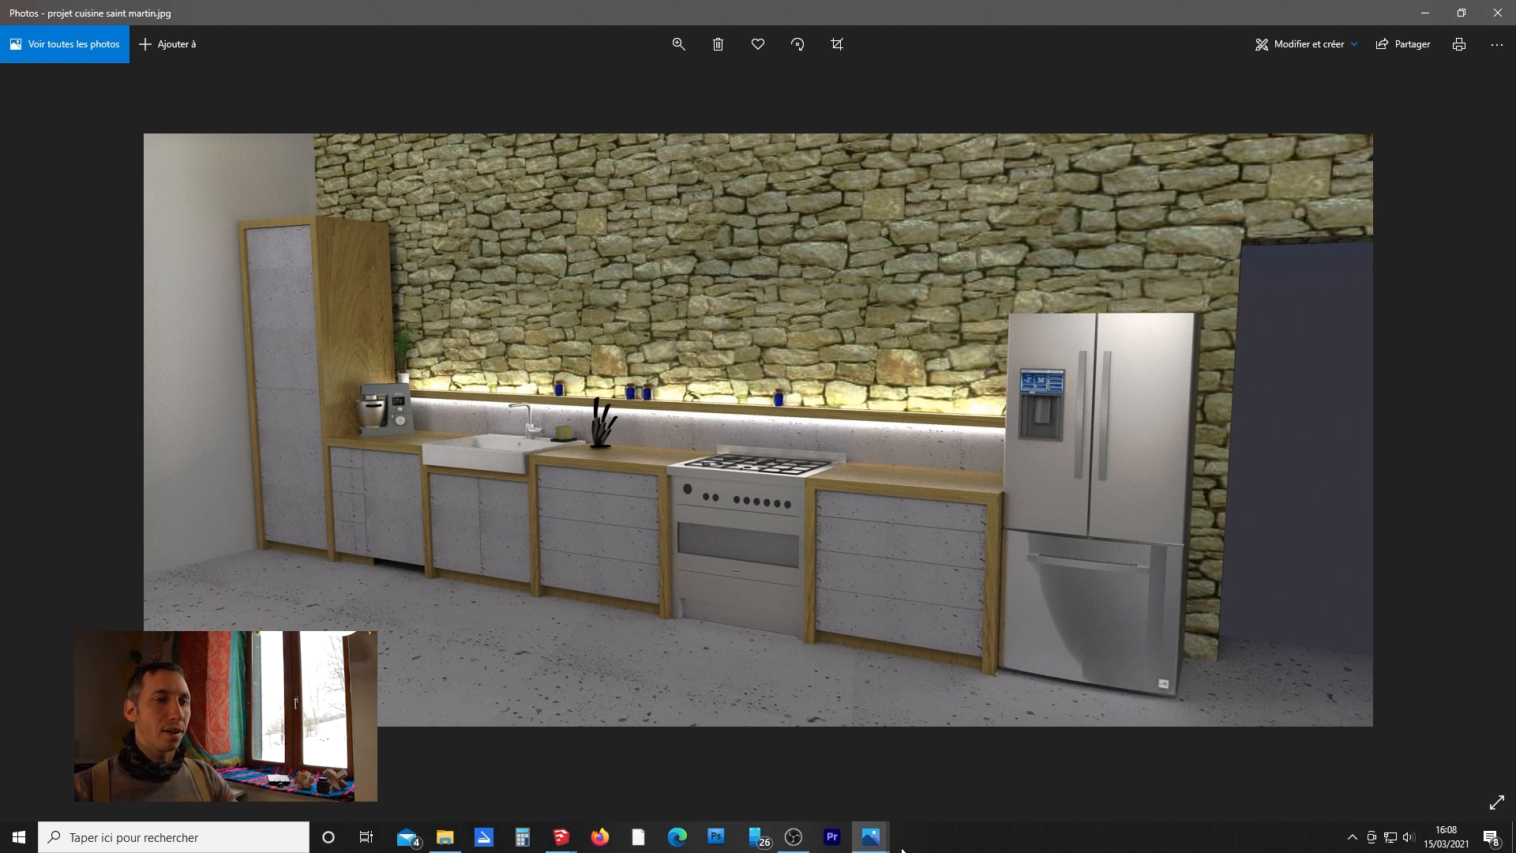
mouse_move(871, 837)
click(899, 814)
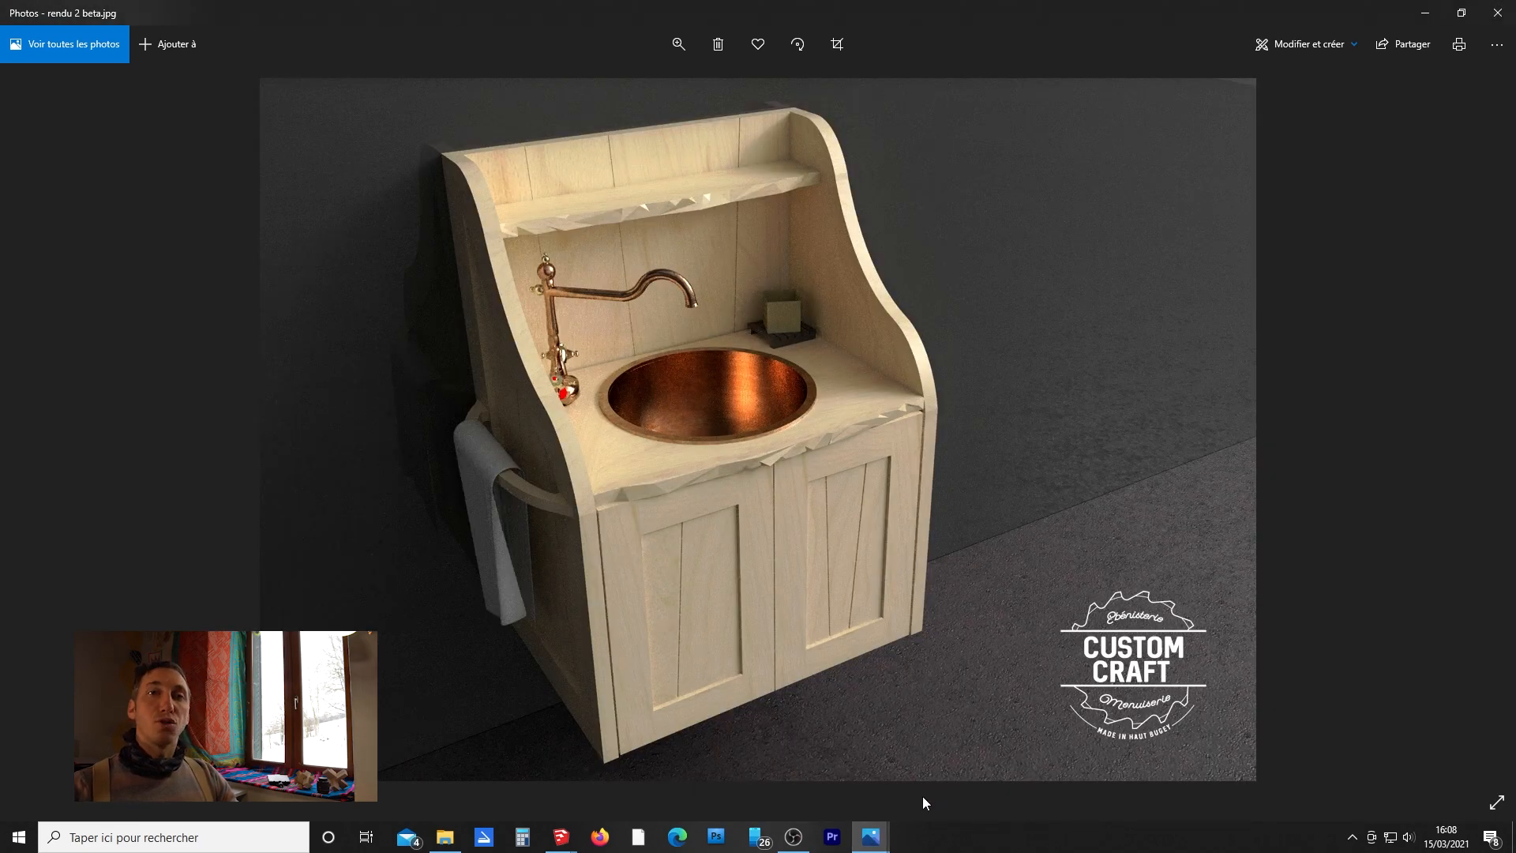